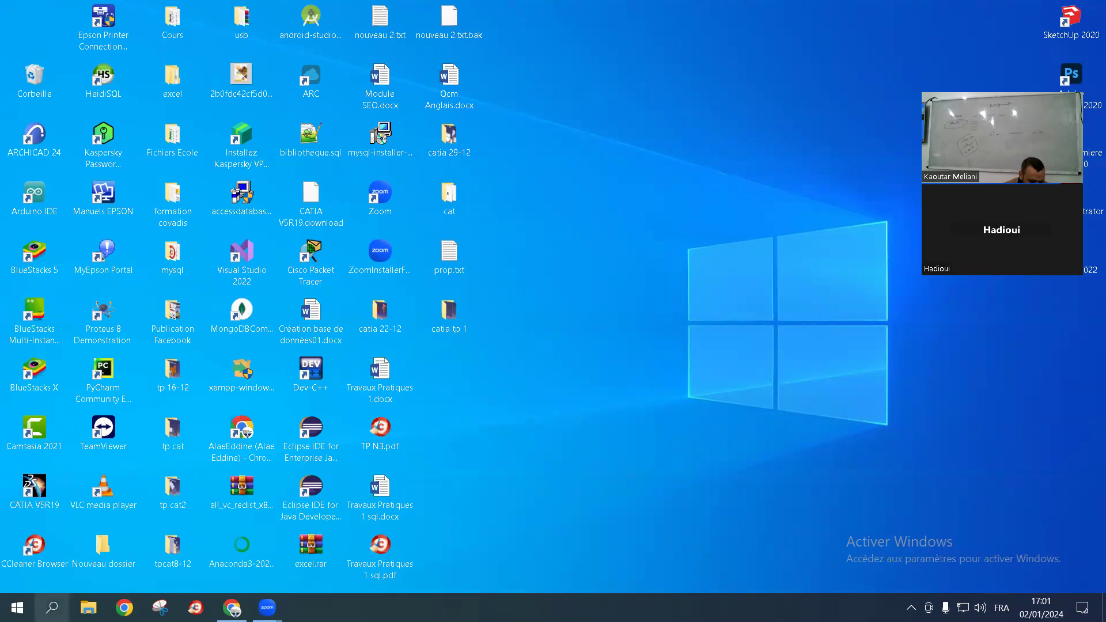
left_click(52, 608)
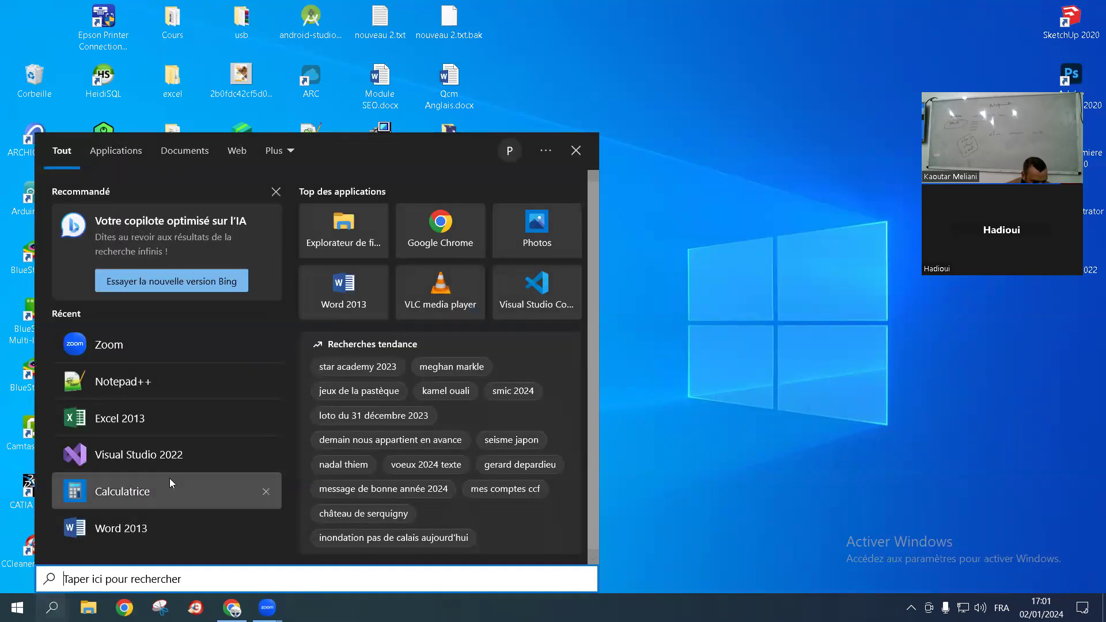
type("ca")
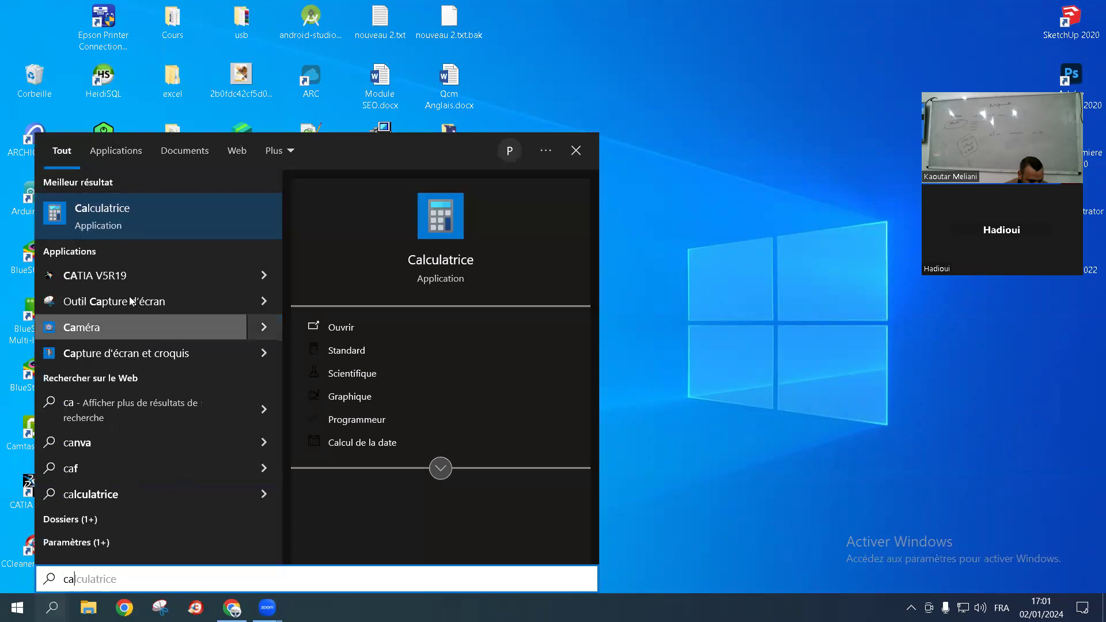
type("lculatrice")
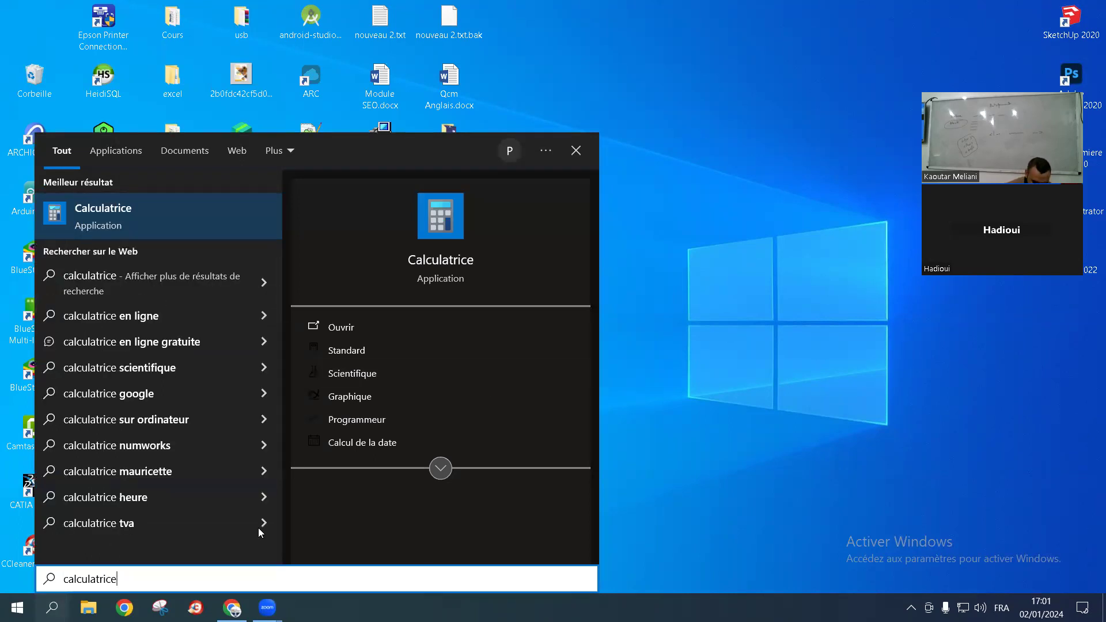
key("BackSpace")
key("BackSpace")
key("BackSpace")
key("BackSpace")
key("BackSpace")
key("BackSpace")
key("BackSpace")
key("BackSpace")
key("BackSpace")
key("BackSpace")
key("BackSpace")
key("BackSpace")
Find Panneau de configuration through Windows search, maximize its window and open Programmes et fonctionnalités
type("pa")
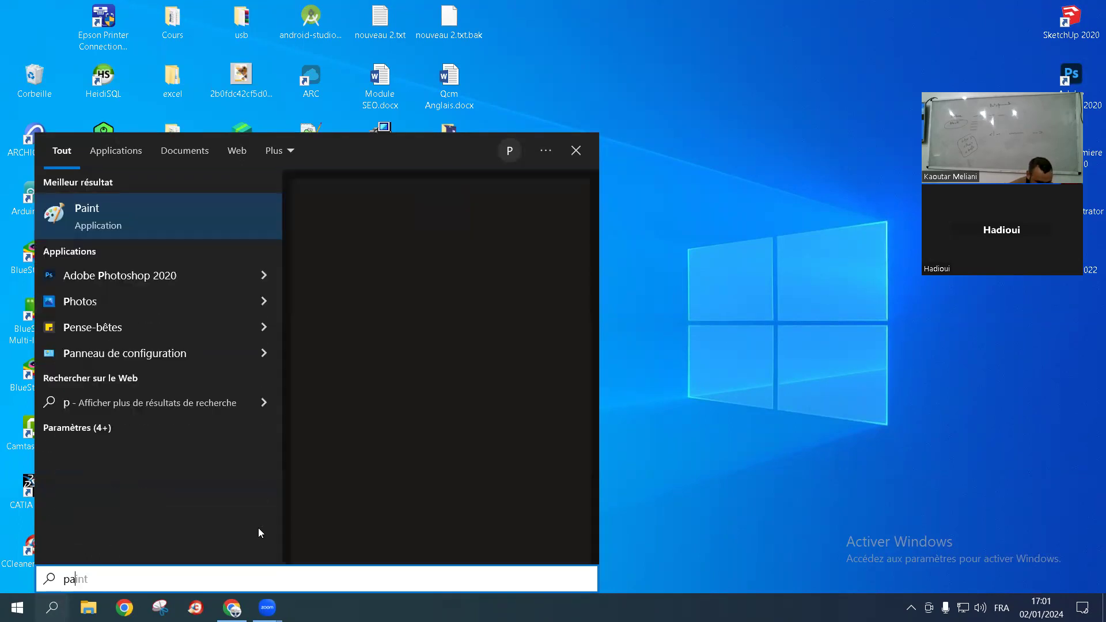
left_click(136, 259)
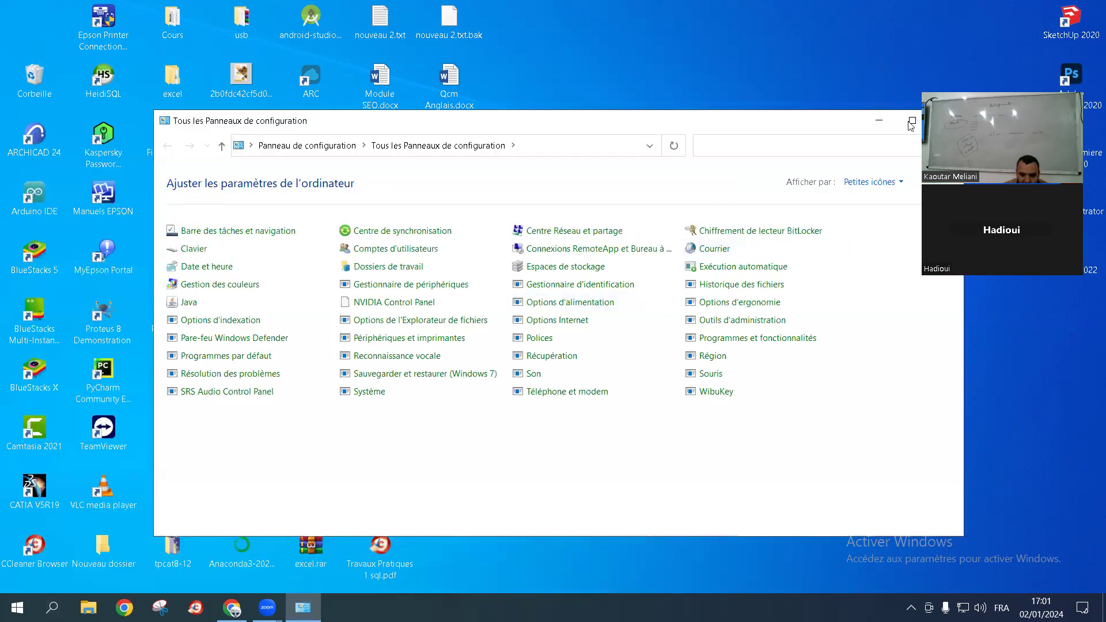
left_click(912, 120)
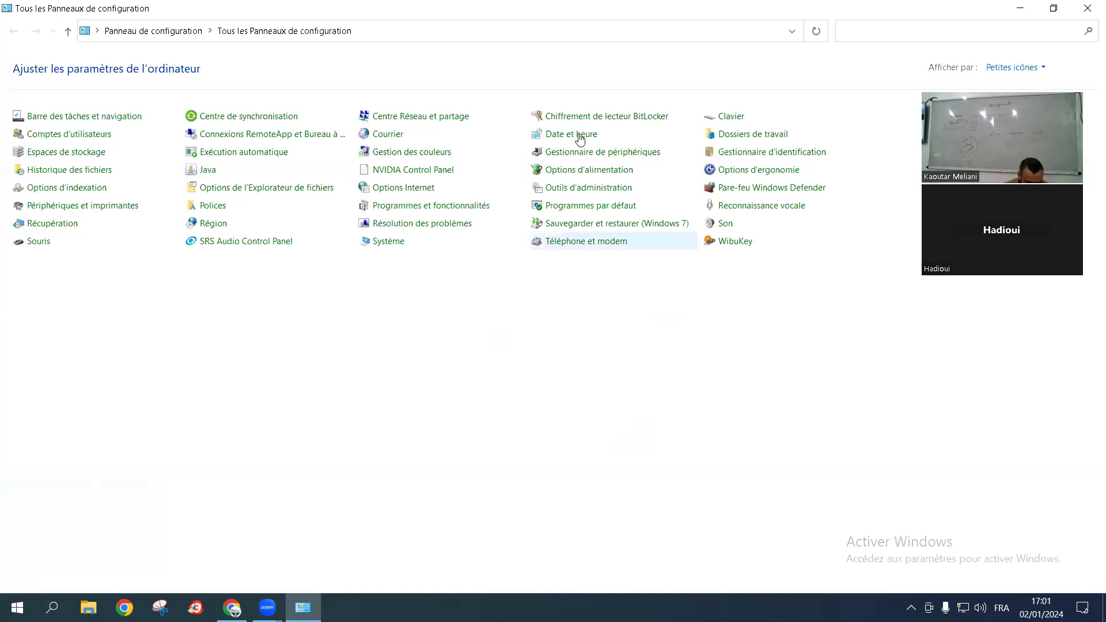
left_click(427, 208)
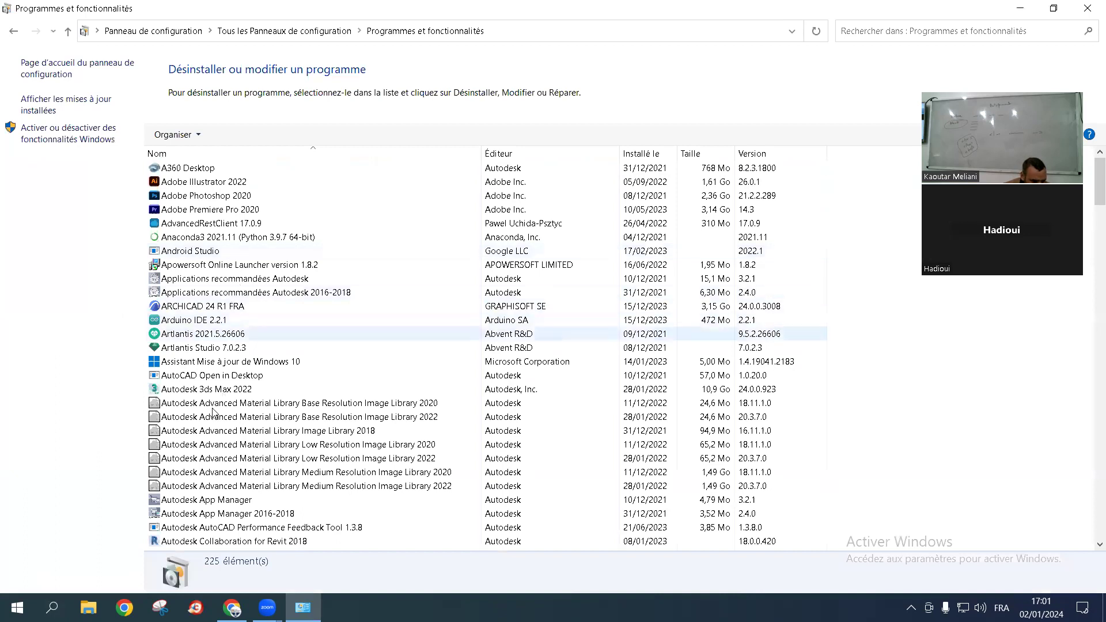
Show the installed programs as a compact list, select Dassault Systemes Software B19, and return to the desktop
left_click(224, 392)
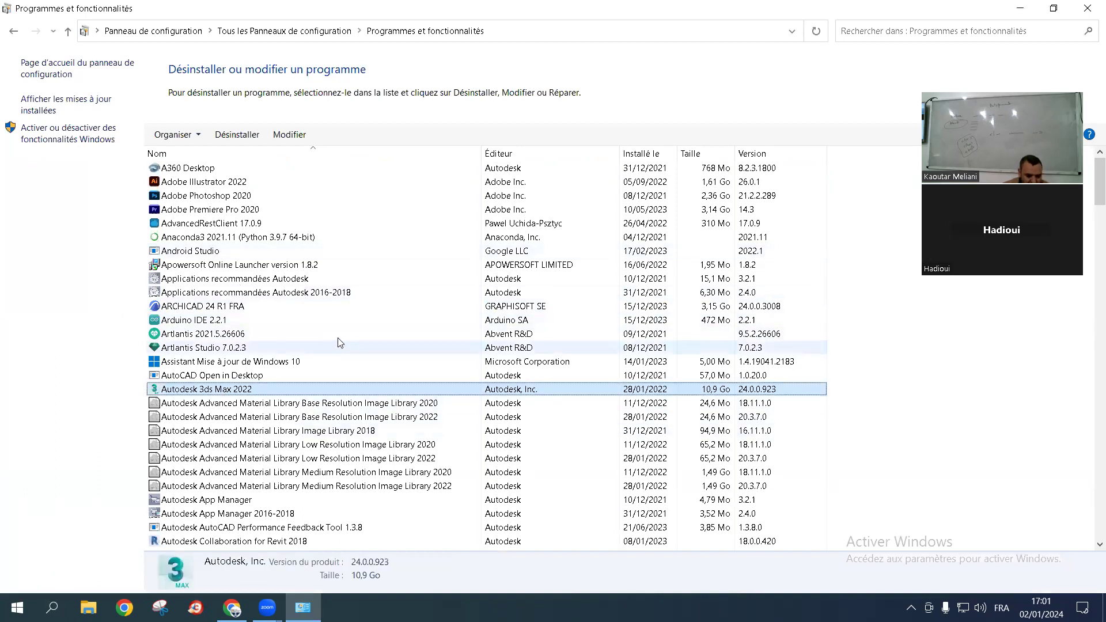
scroll(337, 345, "up", 2, "ctrl")
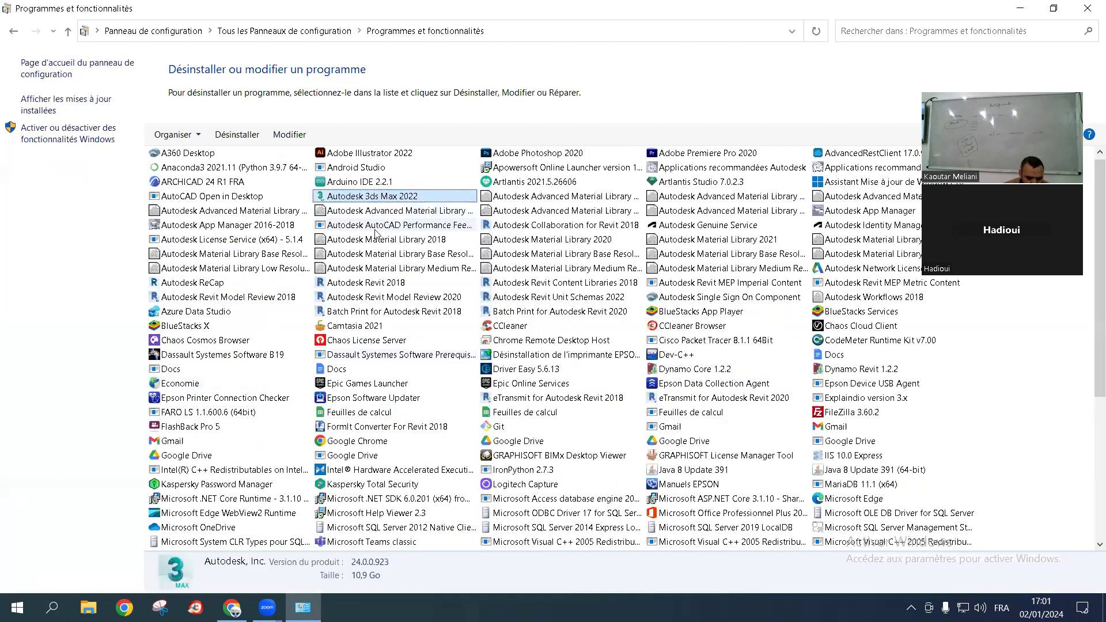
left_click(200, 356)
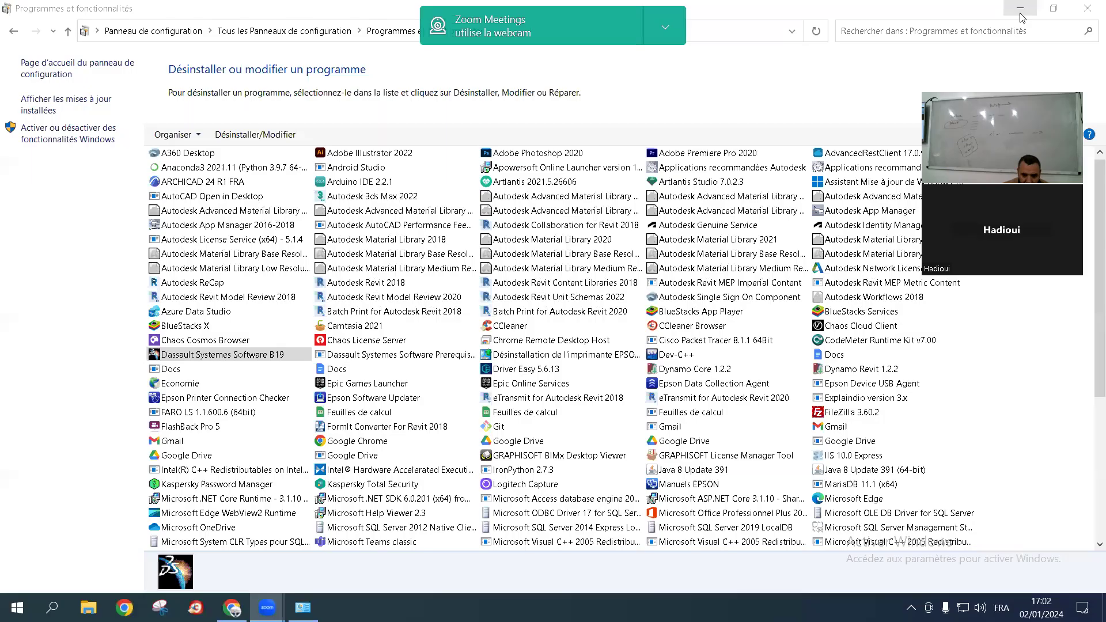
key("super+d")
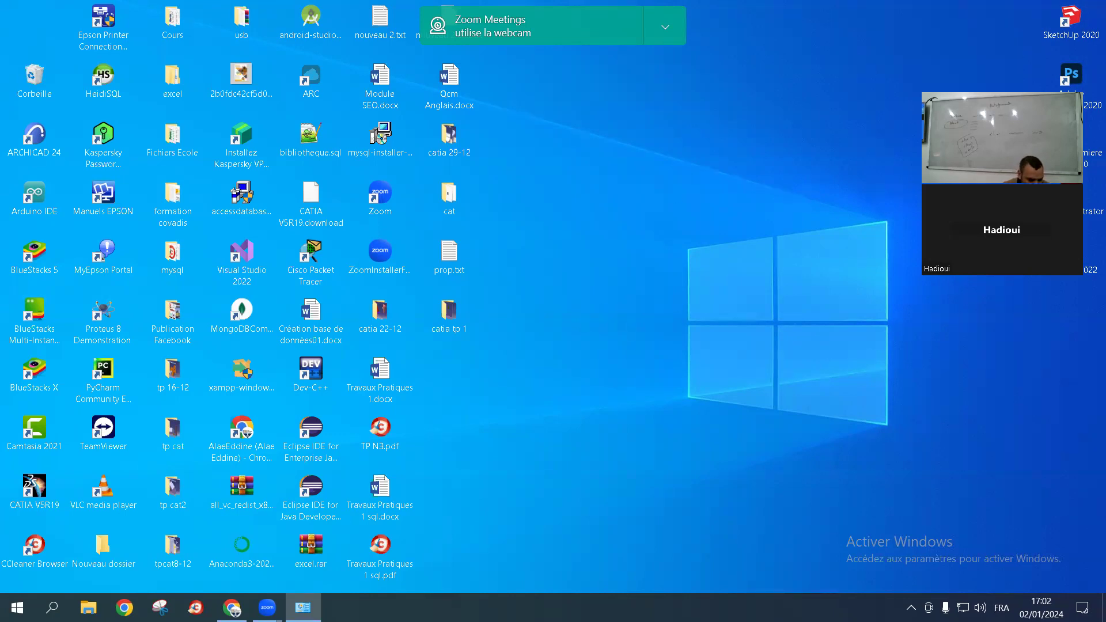
Open a new Panneau de configuration window, go to Programmes et fonctionnalités and maximize the window
left_click(52, 608)
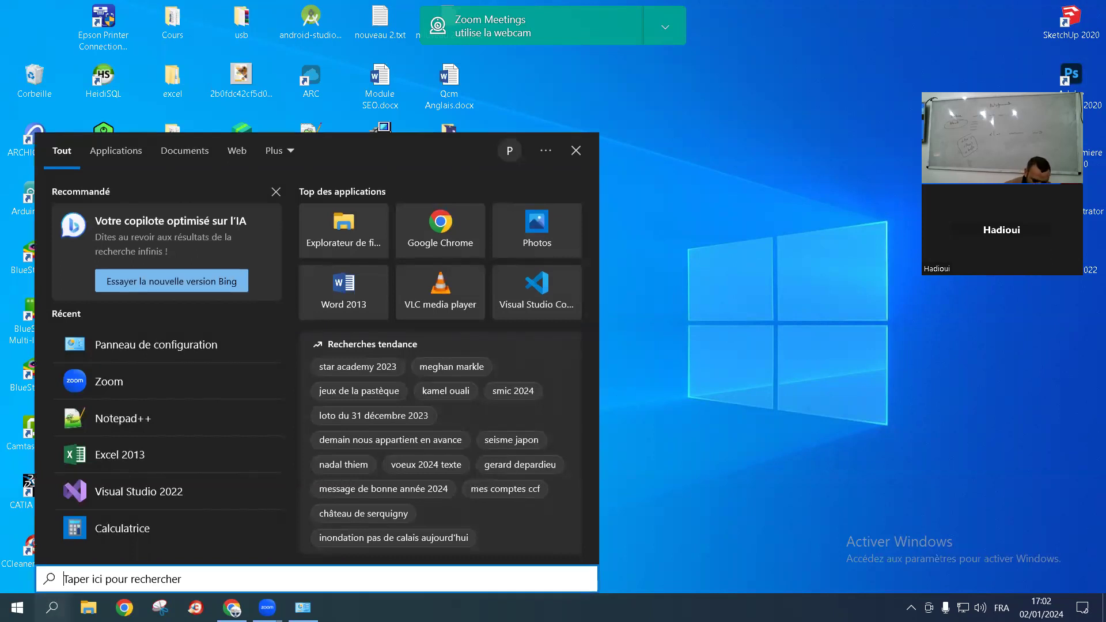
type("de")
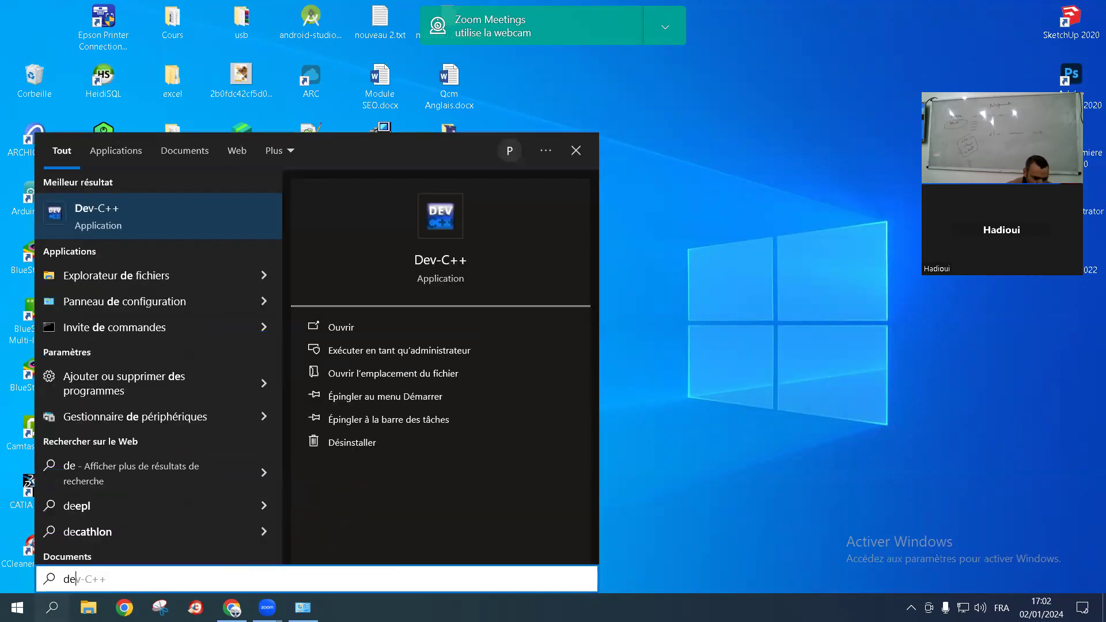
left_click(124, 303)
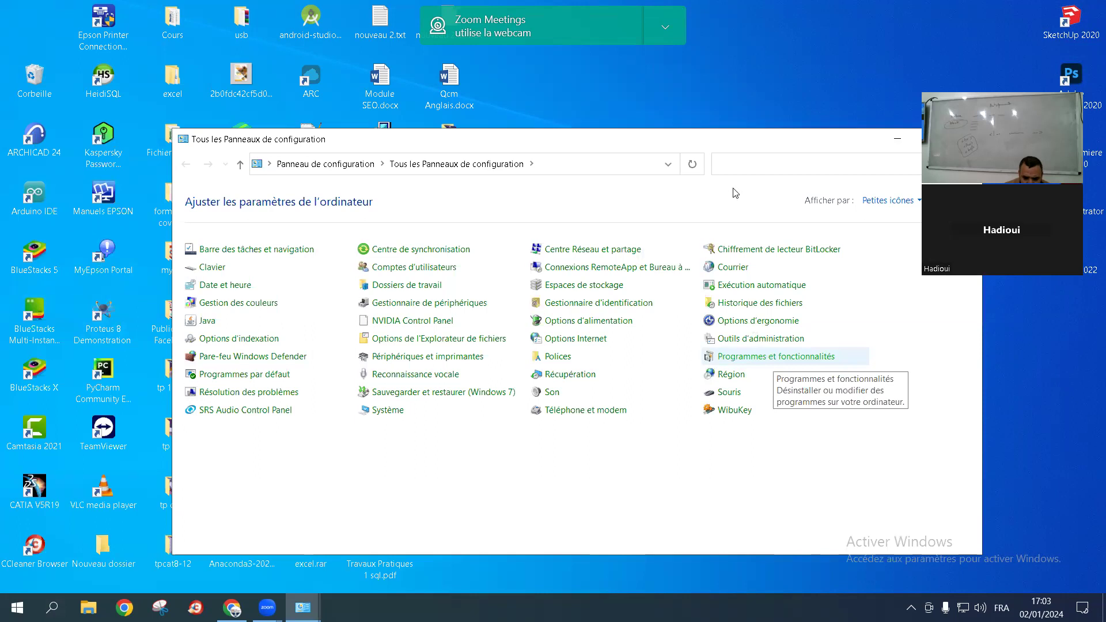
left_click_drag(727, 147, 603, 99)
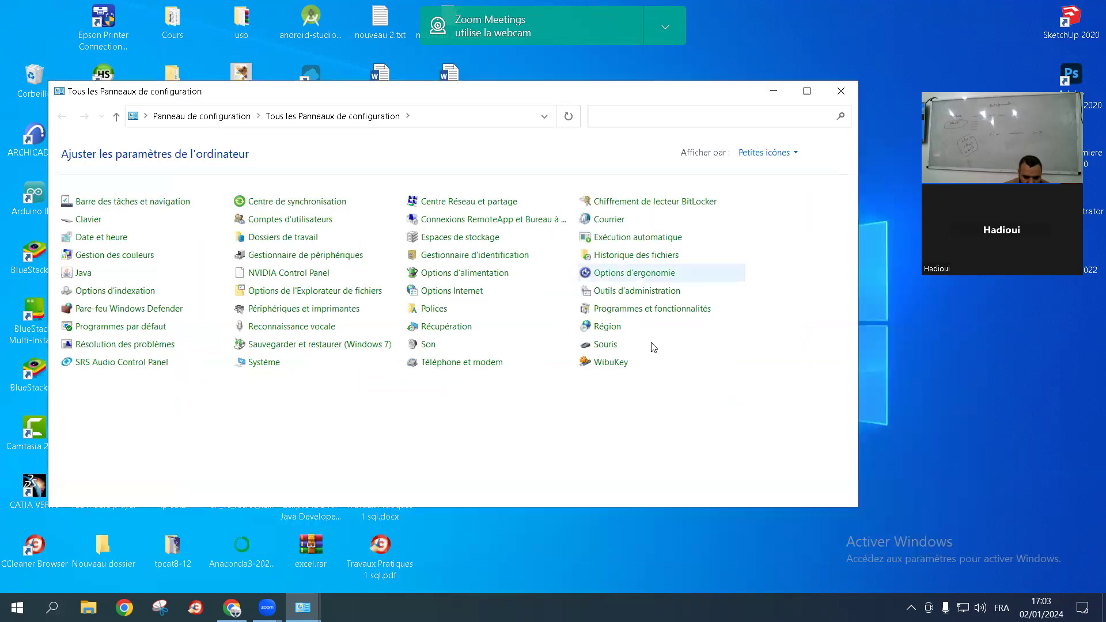
left_click(682, 310)
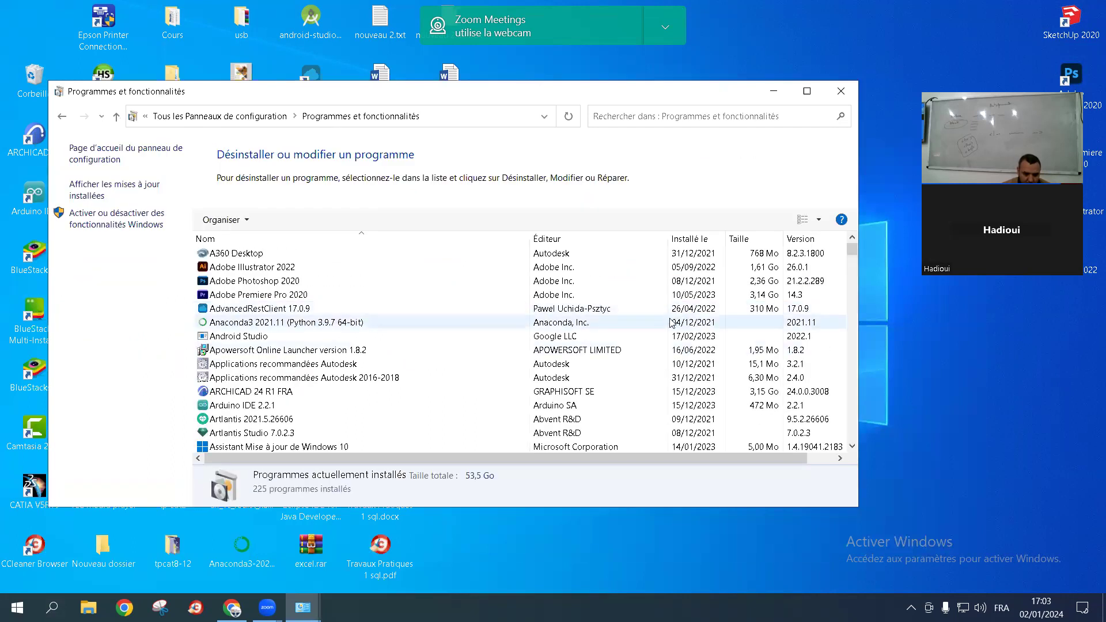
left_click(806, 92)
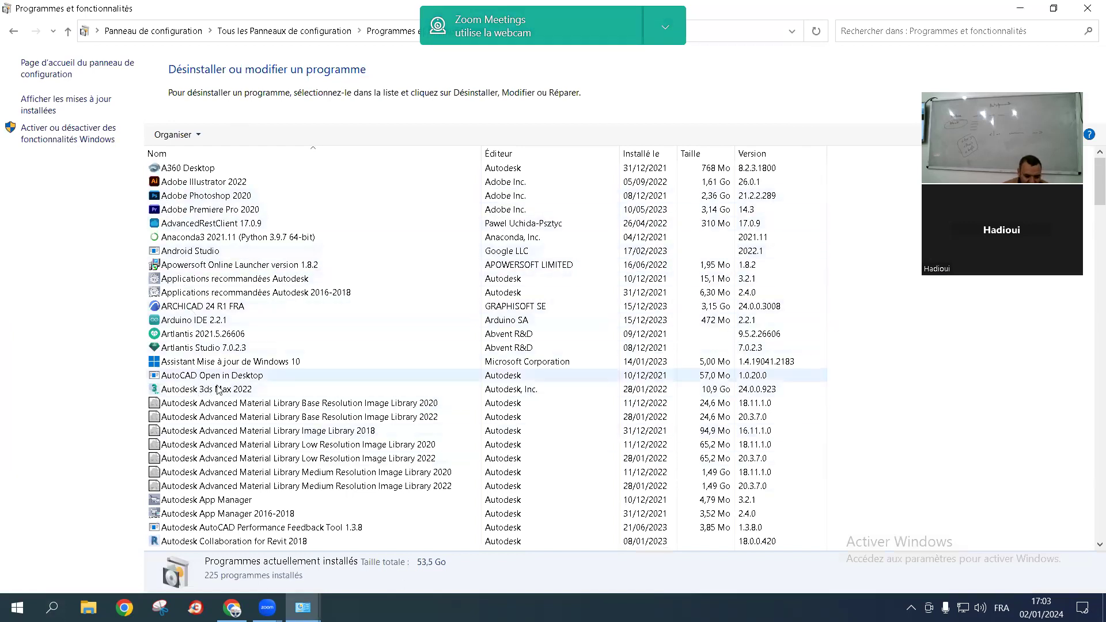
Locate and select Dassault Systemes Software B19 among the installed programs, and close the window without uninstalling it
scroll(276, 406, "down", 14)
scroll(279, 409, "down", 4)
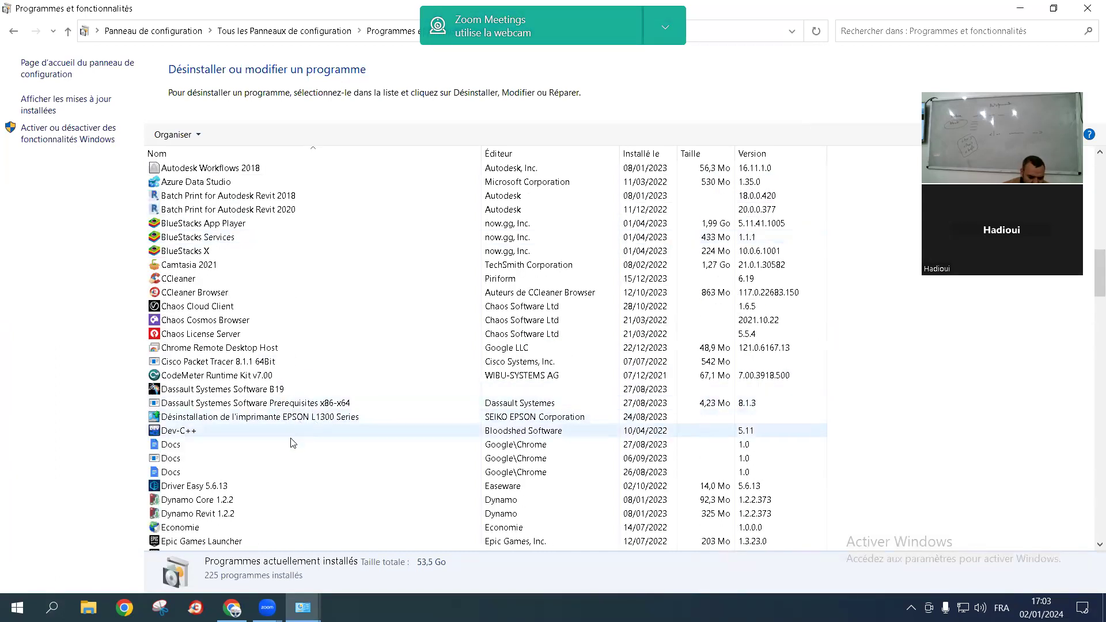
left_click(197, 392)
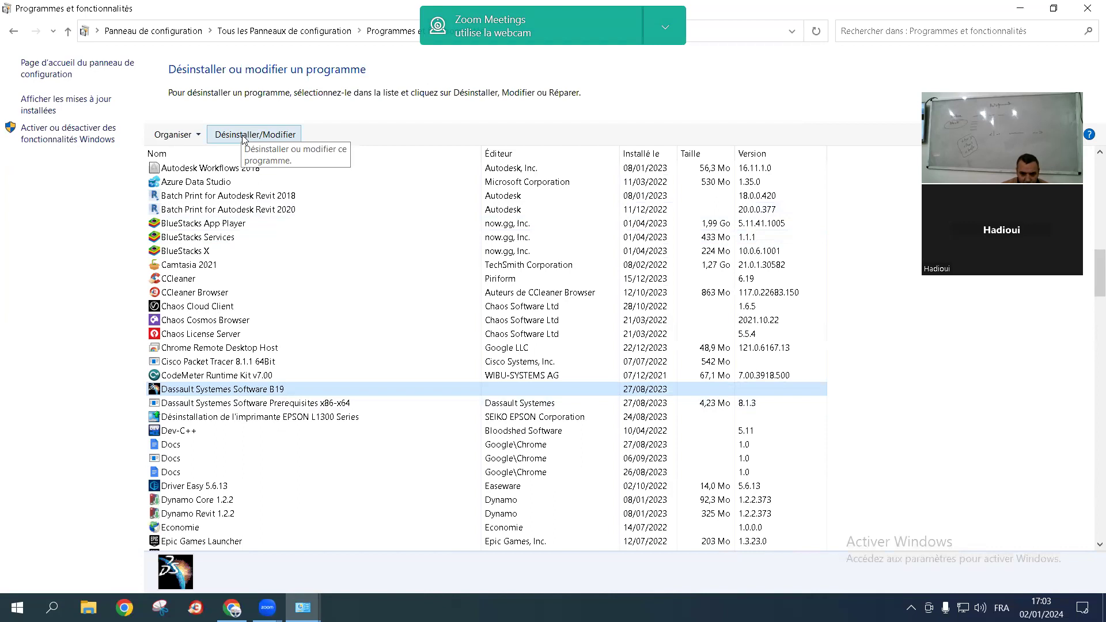
left_click(1088, 8)
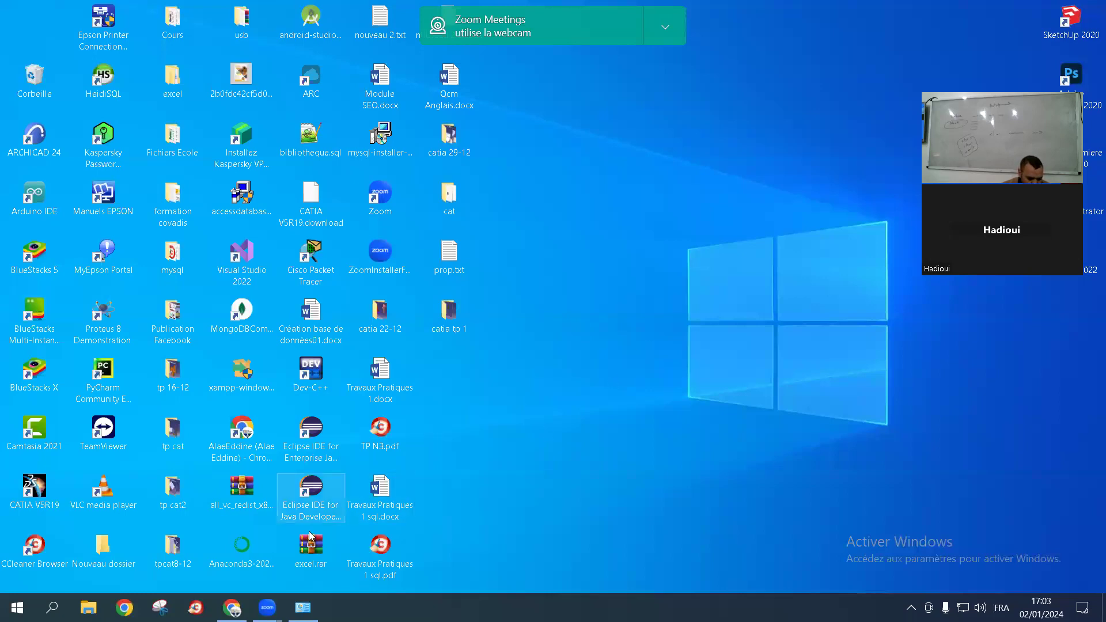
Search Windows for Panneau de configuration, open it and go to Programmes et fonctionnalités
key("super+s")
type("p")
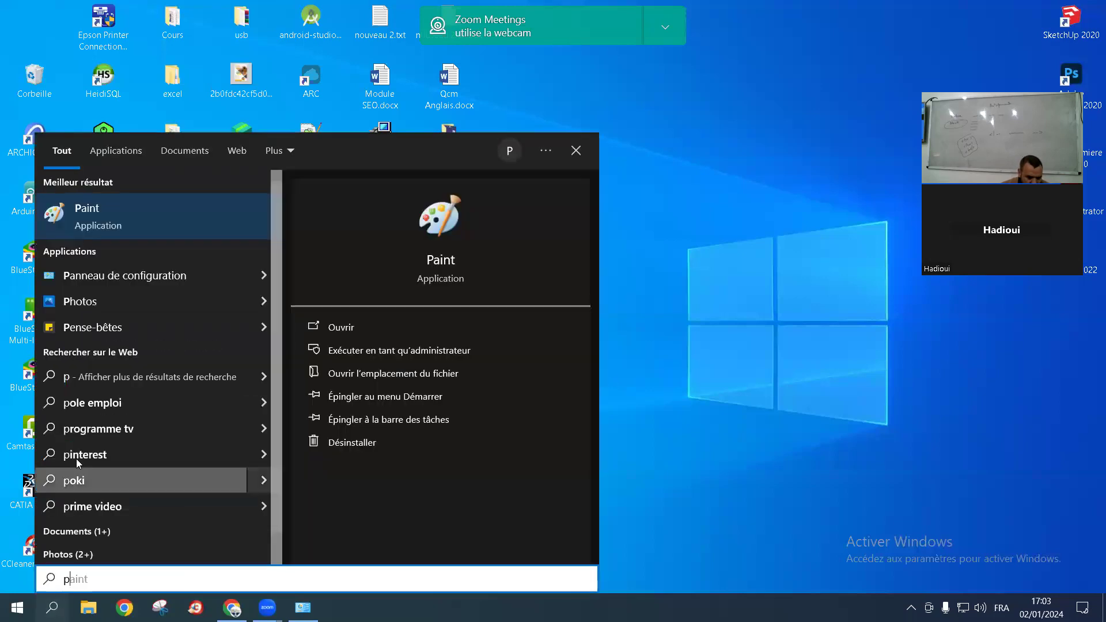
type("a")
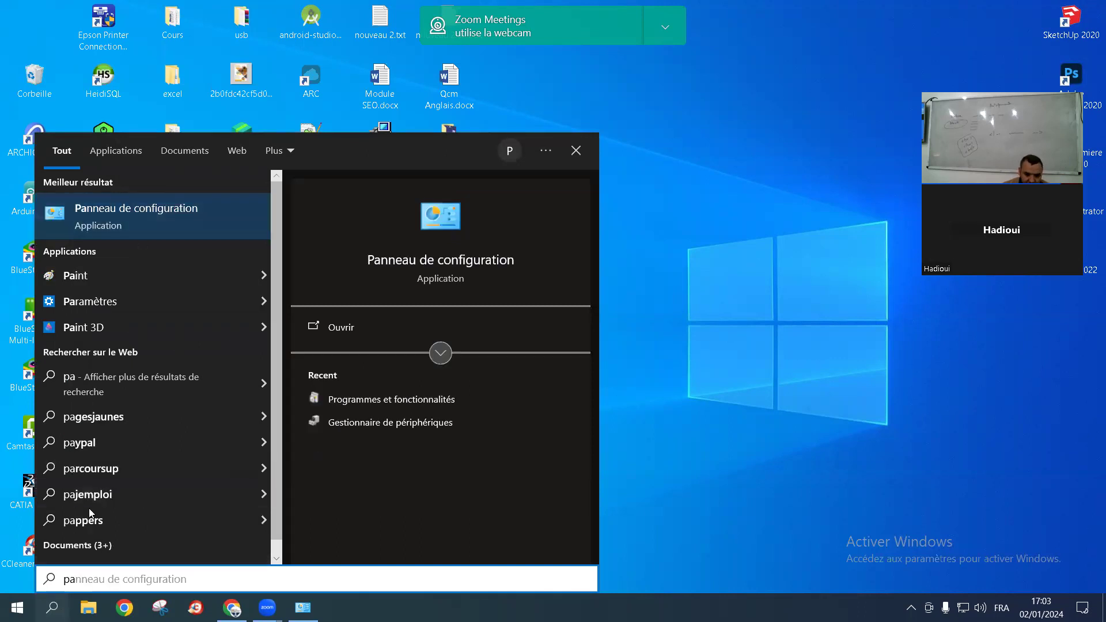
left_click(125, 218)
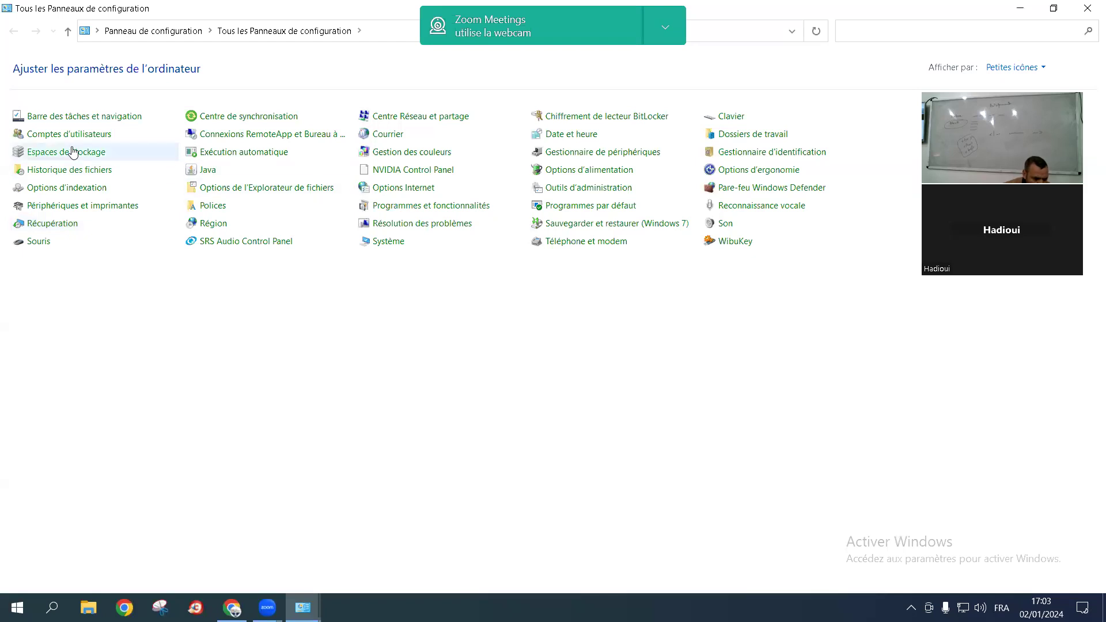
left_click(433, 206)
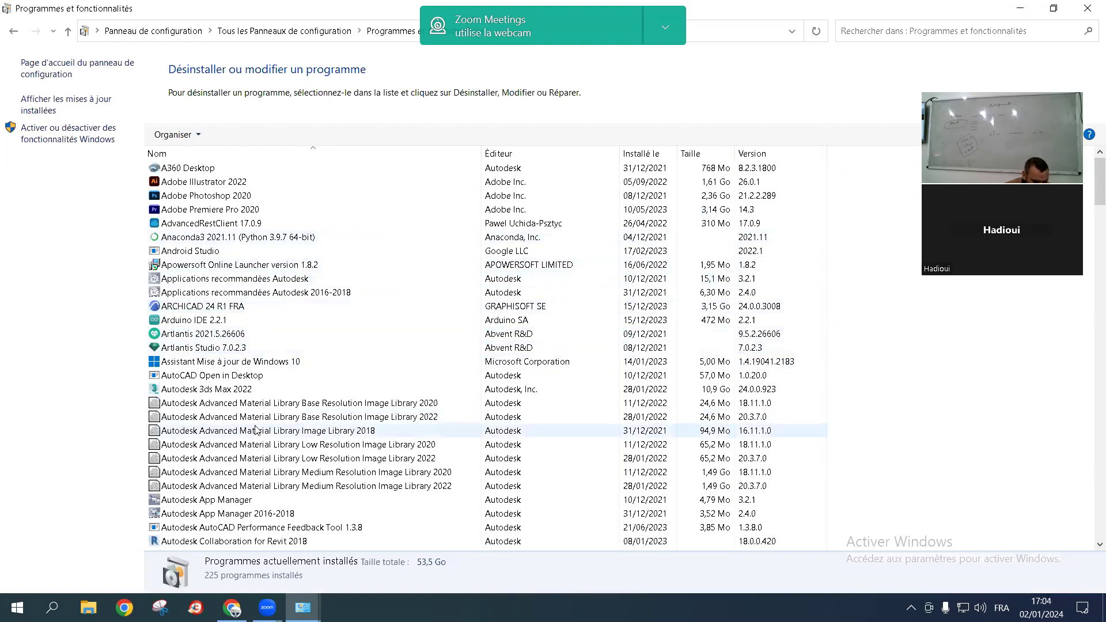
Uninstall Dassault Systemes Software B19 from the installed programs, accepting the removal of its program folder
scroll(257, 429, "down", 7)
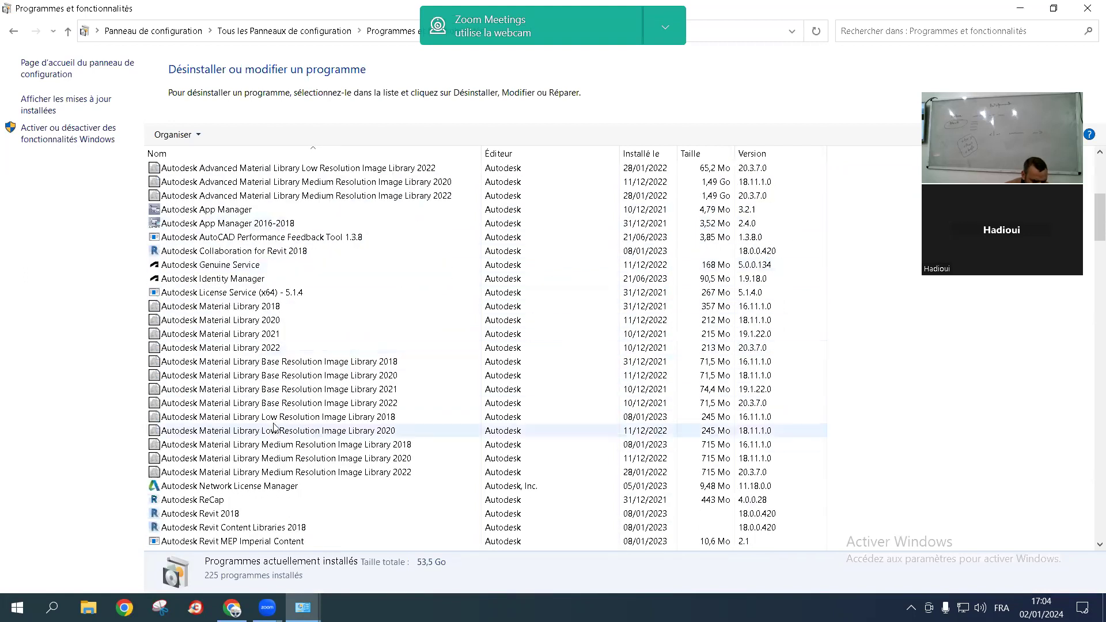
scroll(275, 429, "down", 4)
left_click(237, 320)
scroll(239, 328, "up", 2)
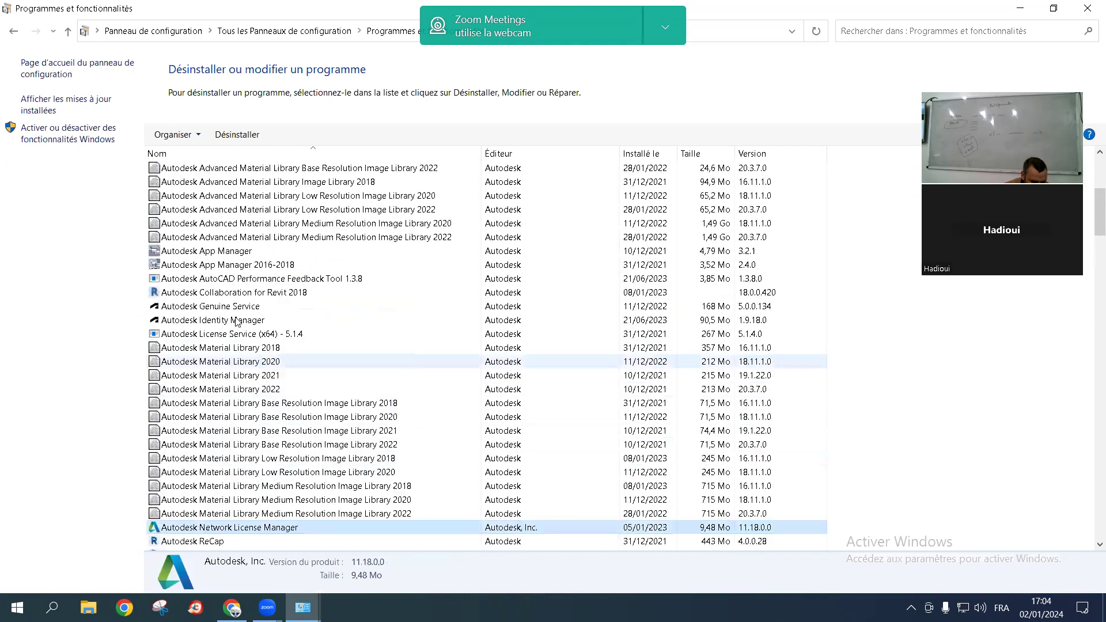
key("d")
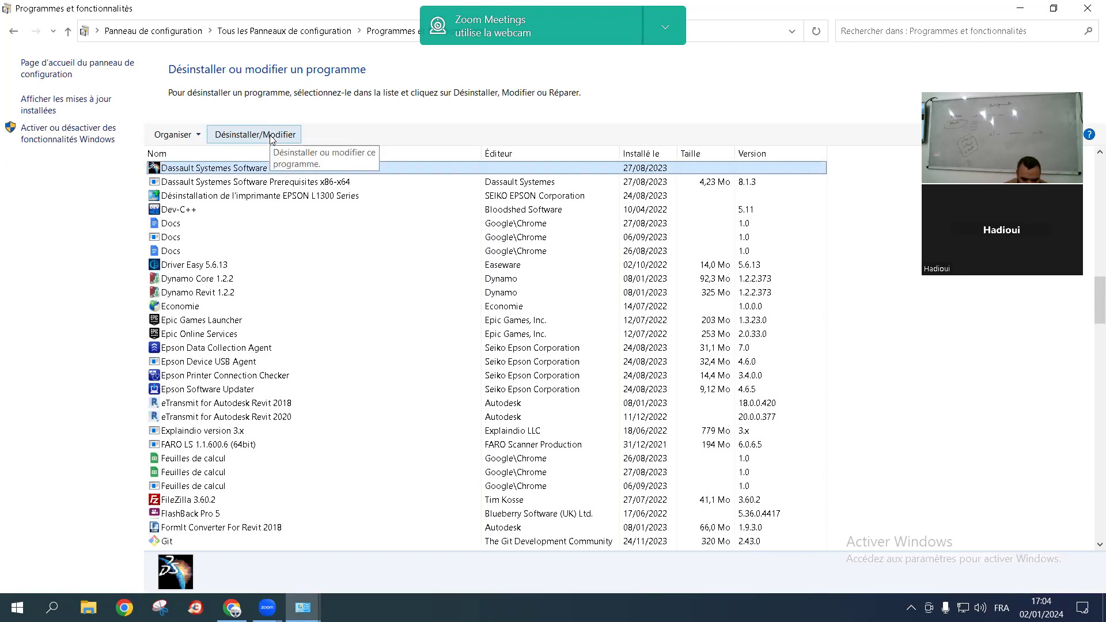
left_click(255, 135)
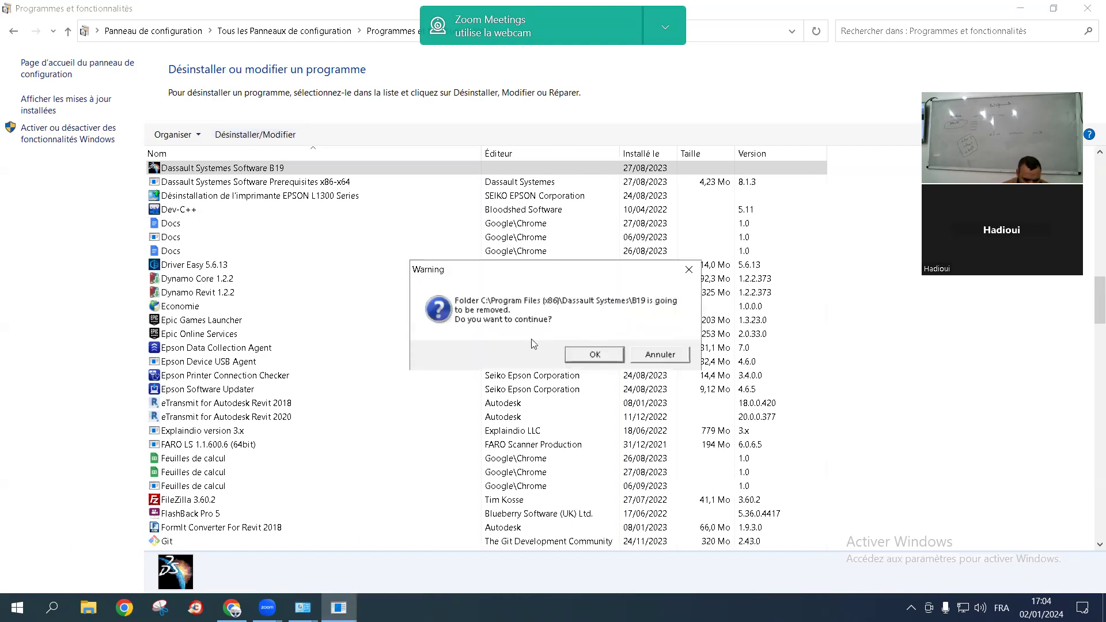
left_click(608, 355)
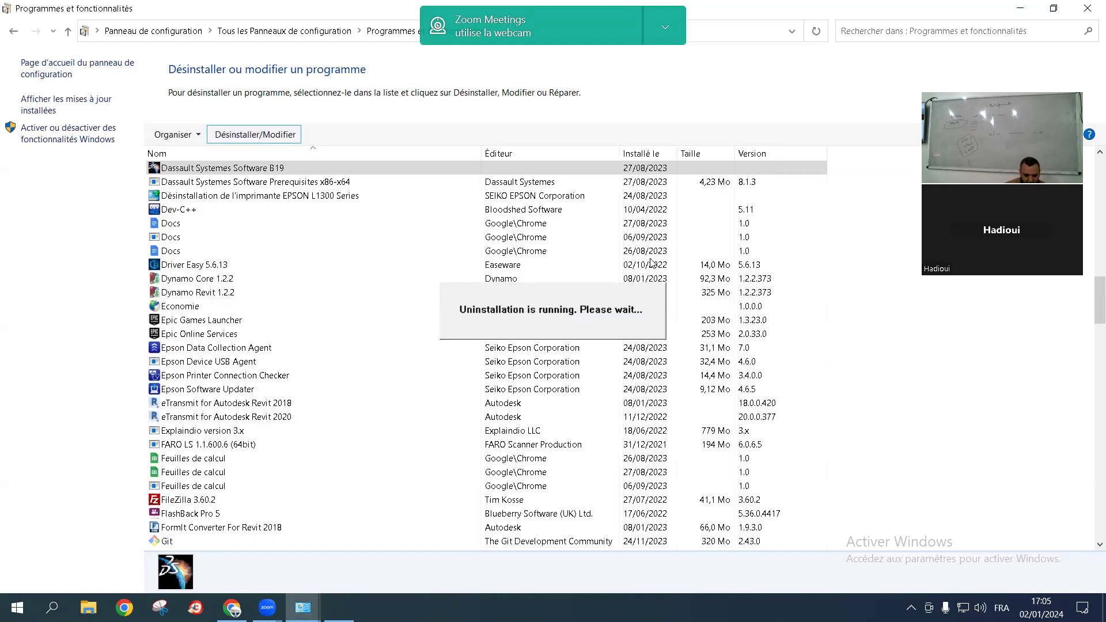
Dismiss the Zoom webcam notification and check the desktop for the CATIA V5R19 shortcut before returning to the programs list
left_click(665, 27)
left_click(714, 57)
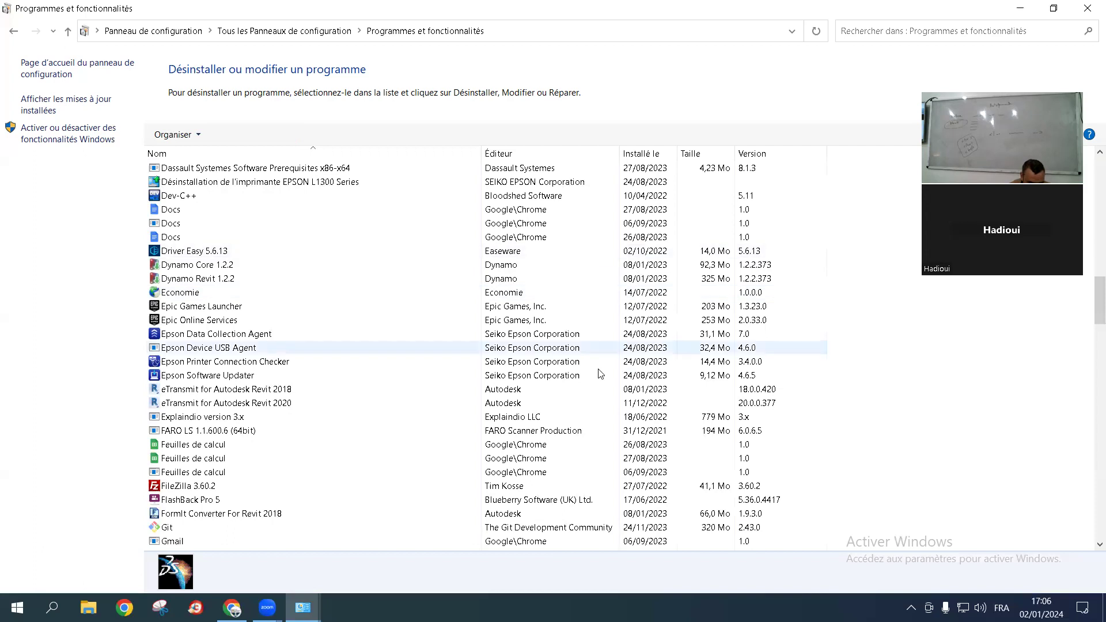
left_click(1020, 8)
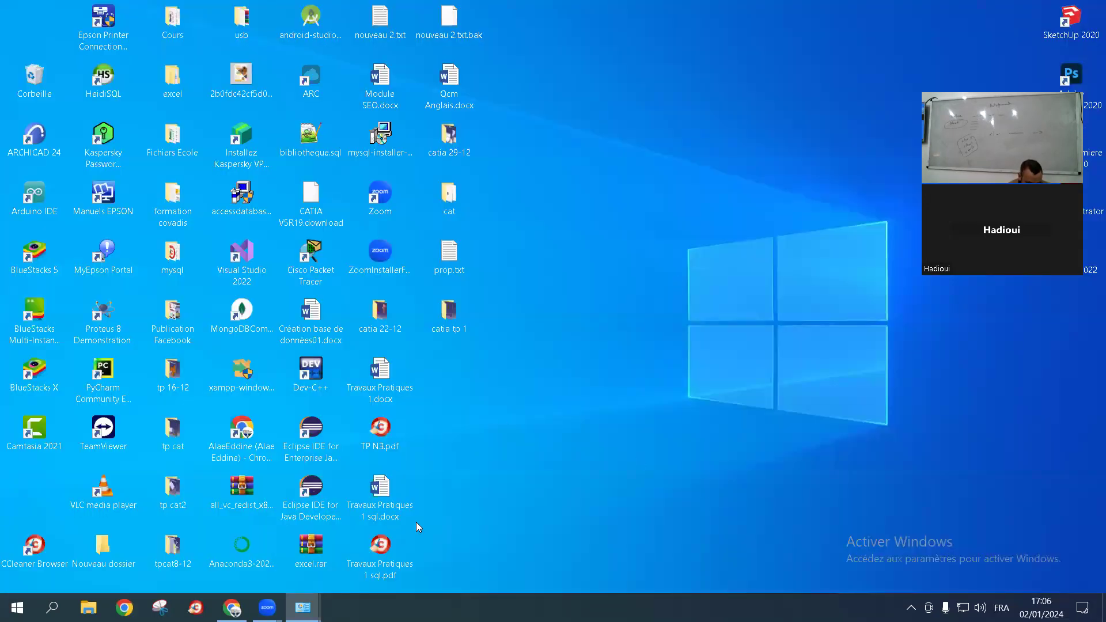
key("alt+Tab")
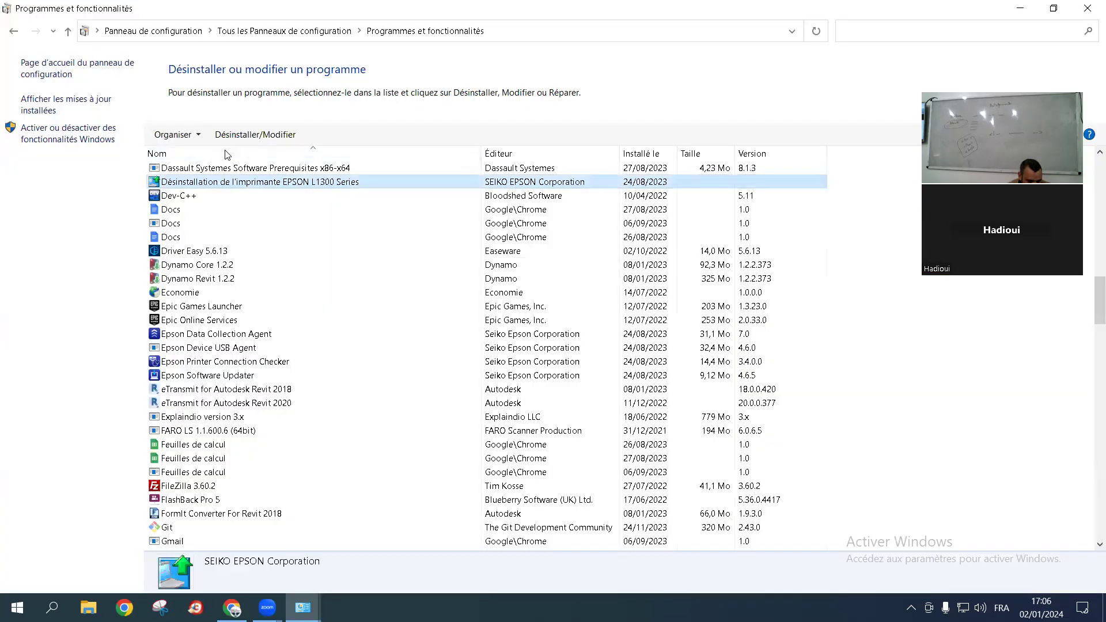
Uninstall Dassault Systemes Software Prerequisites x86-x64 from the installed programs
left_click(241, 168)
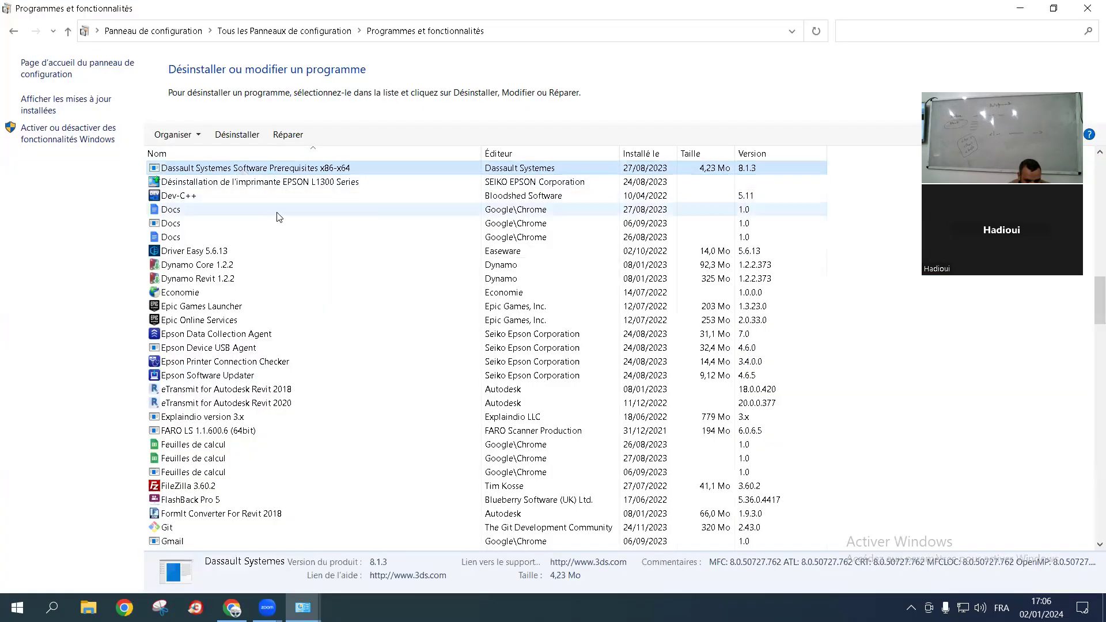
scroll(451, 345, "up", 2)
scroll(321, 328, "up", 2)
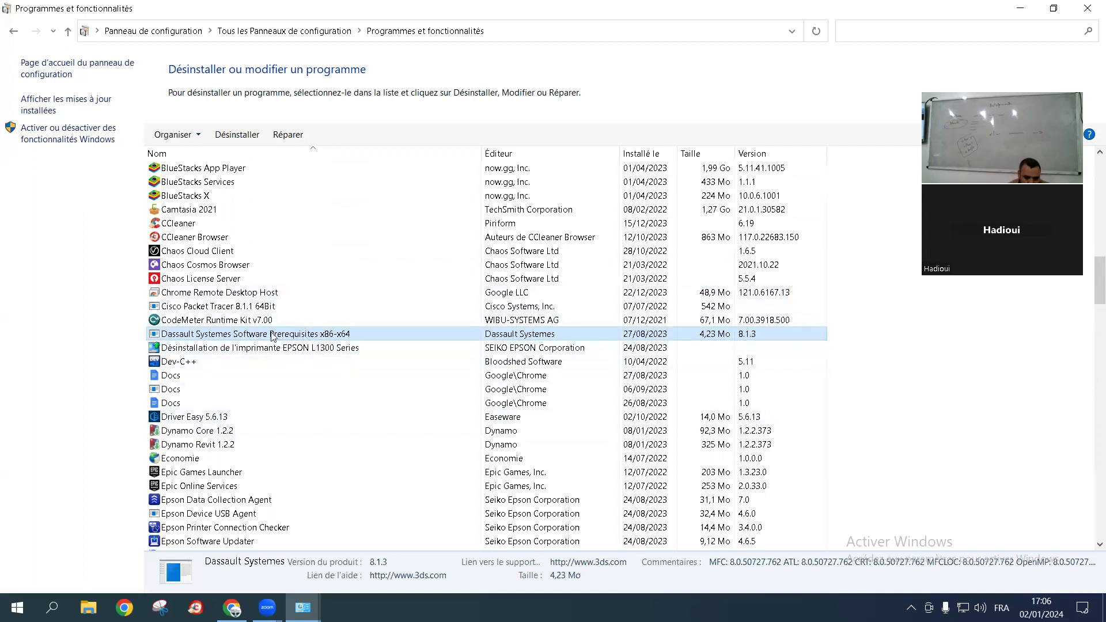
left_click(236, 136)
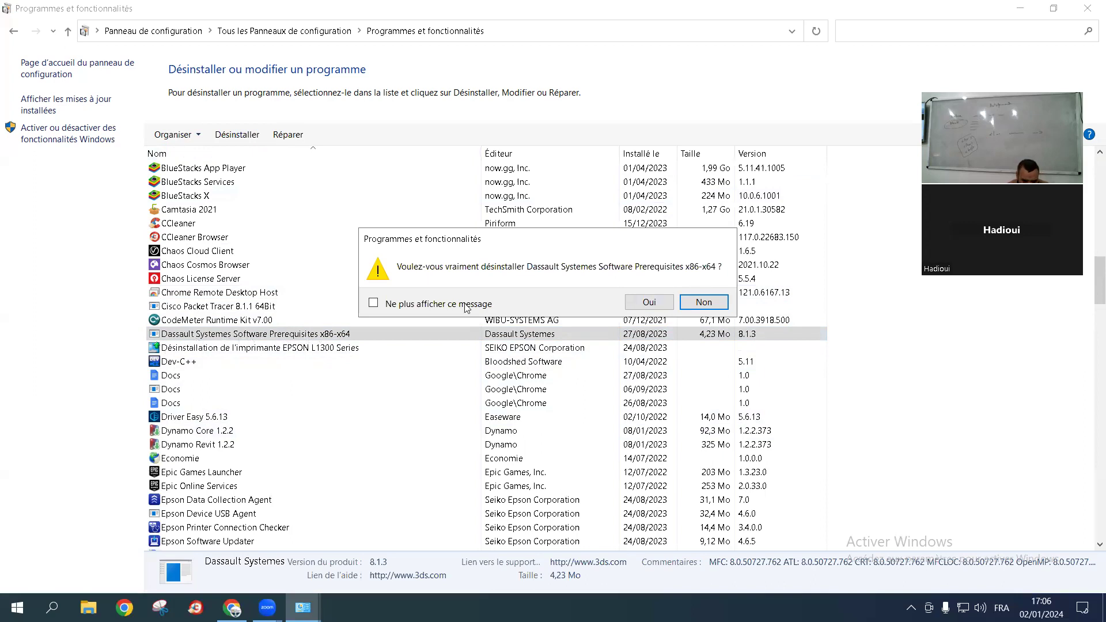
left_click(703, 302)
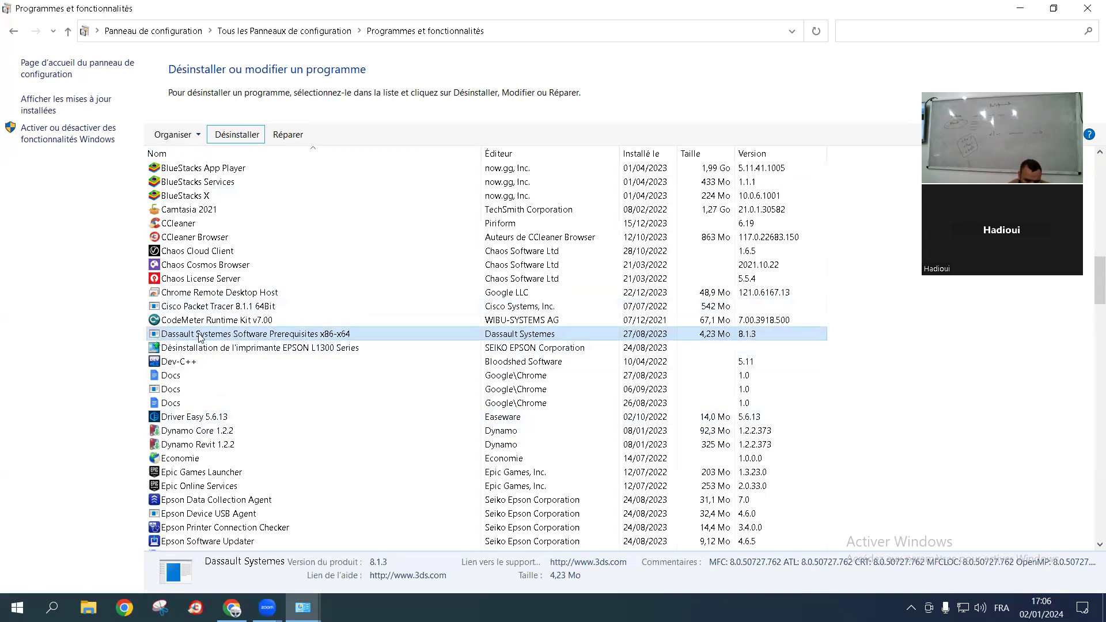
left_click(239, 136)
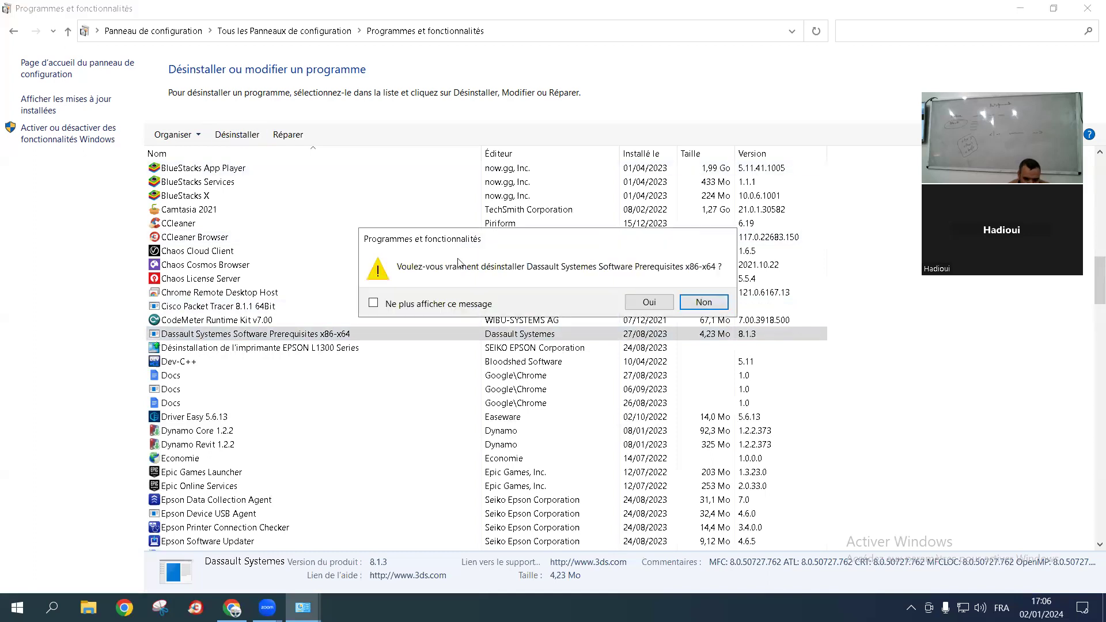
left_click(654, 302)
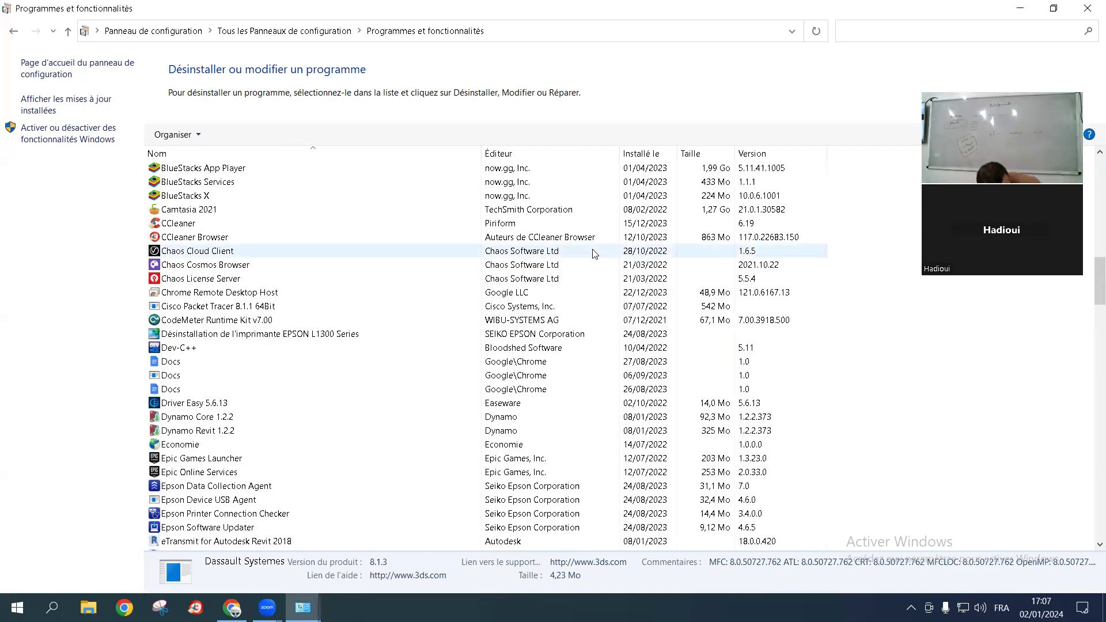
Look through the installed programs list for any remaining Dassault Systemes entries
scroll(371, 412, "down", 20)
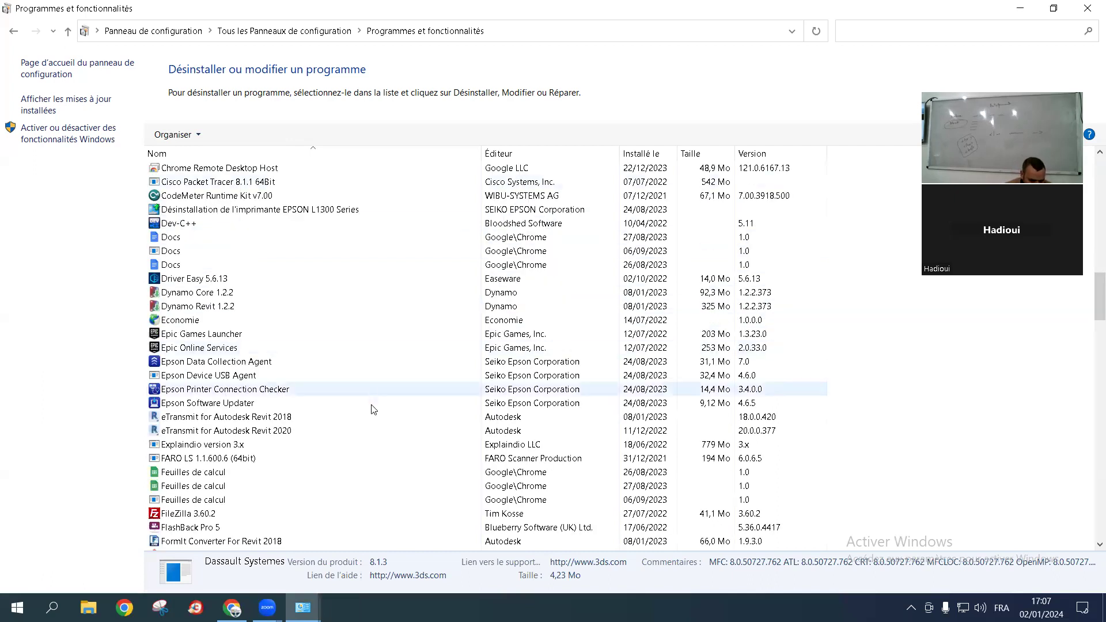
scroll(374, 415, "down", 20)
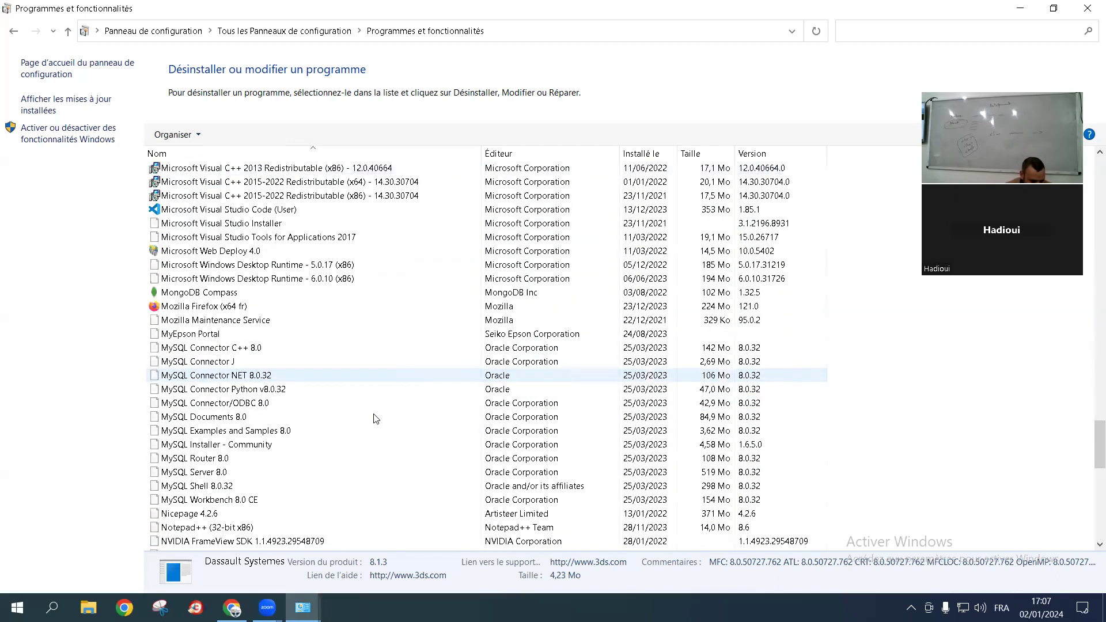
scroll(373, 420, "down", 1)
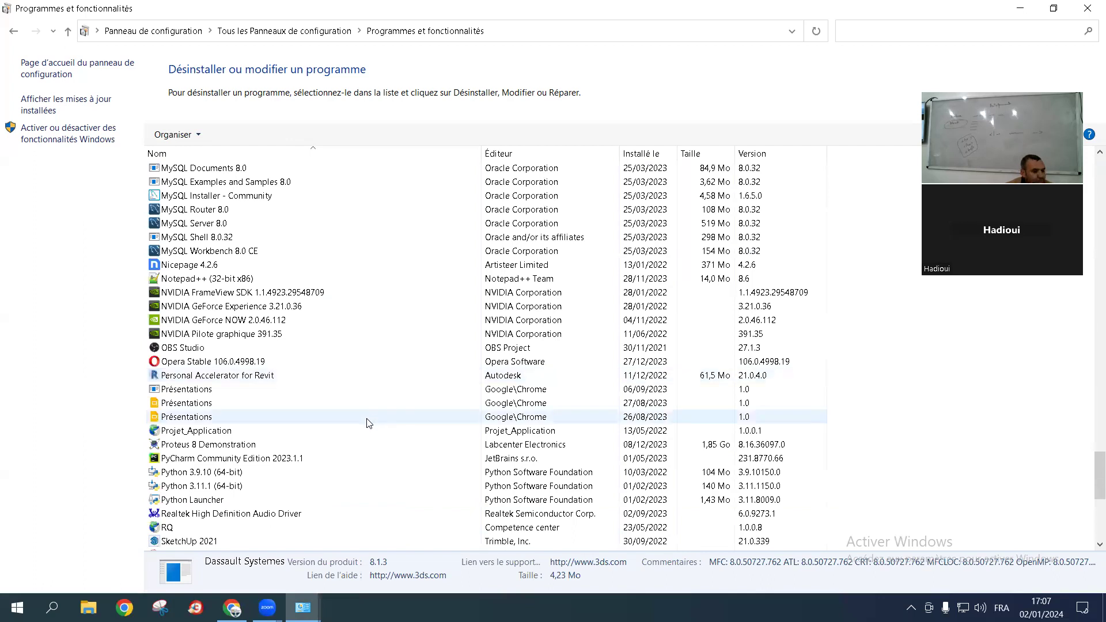
scroll(369, 425, "up", 20)
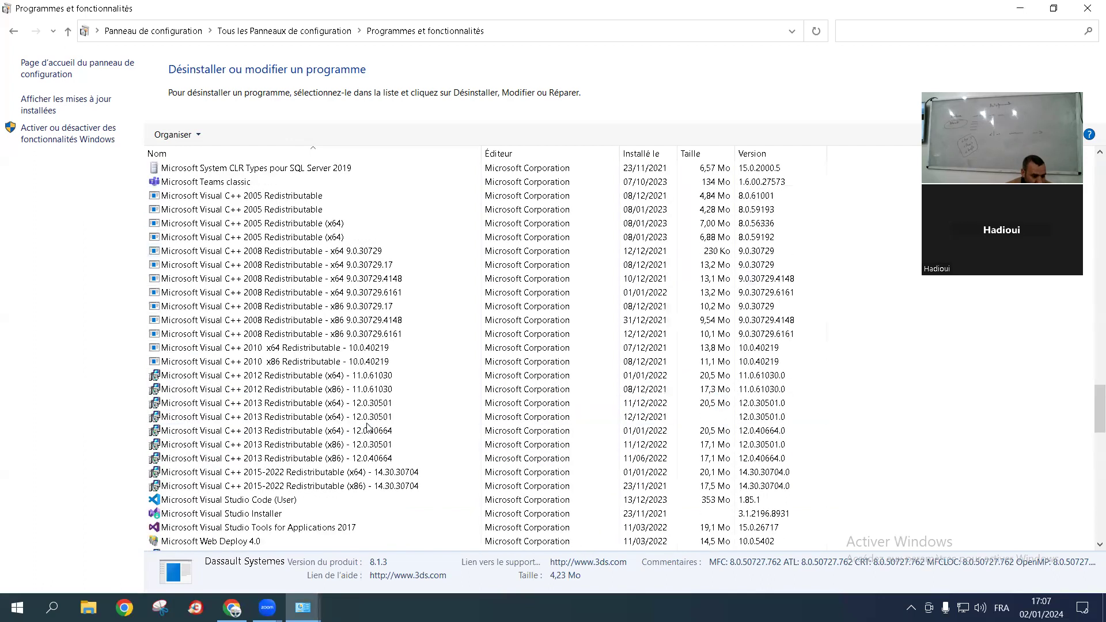
scroll(370, 430, "up", 17)
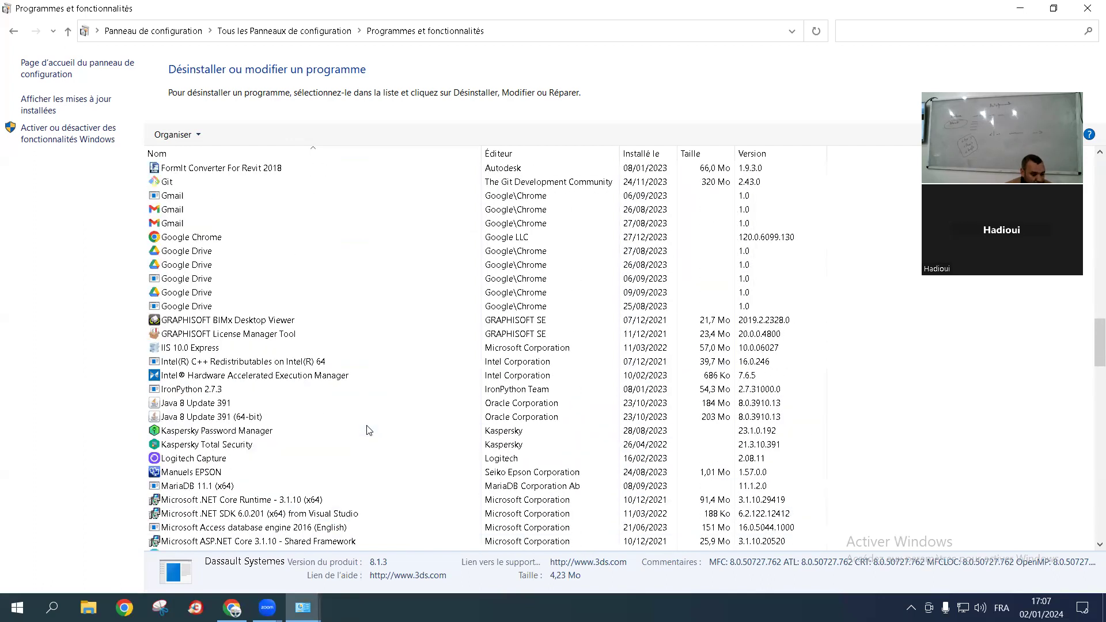
scroll(371, 431, "up", 8)
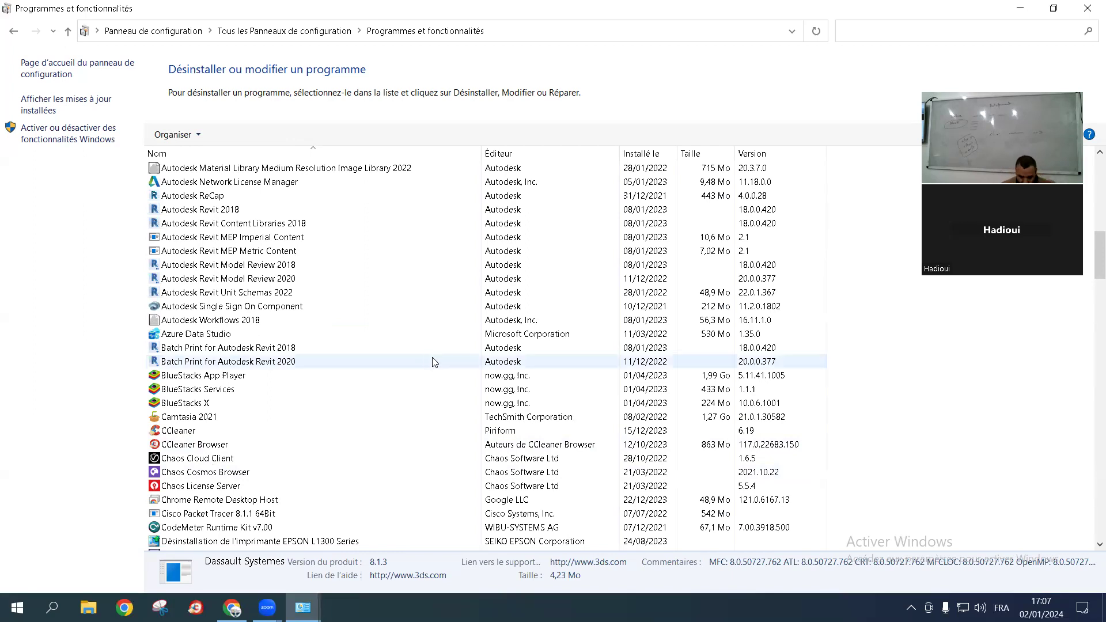
Open File Explorer on Ce PC, check Data Logiciel (E:) and Bureau, and close the Programmes et fonctionnalités window
left_click(88, 608)
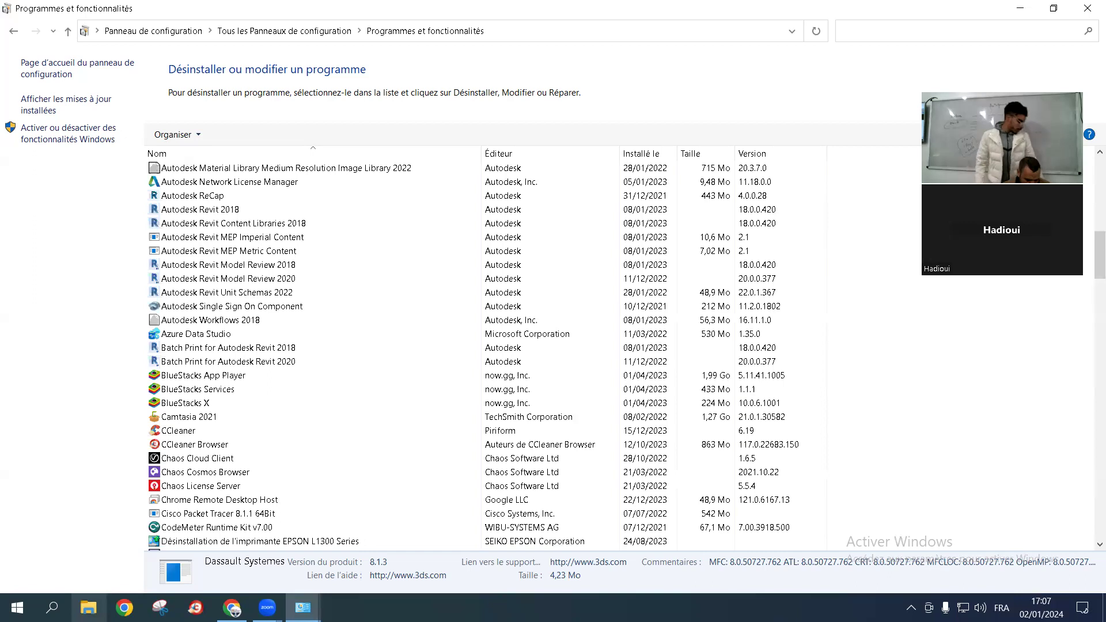
left_click(48, 383)
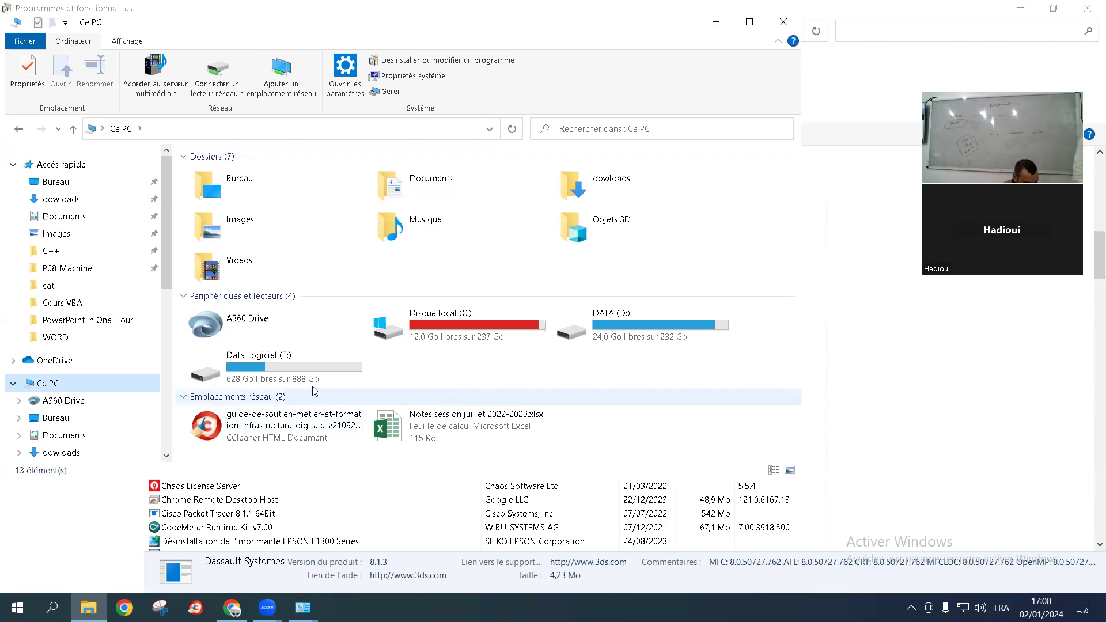
double_click(285, 362)
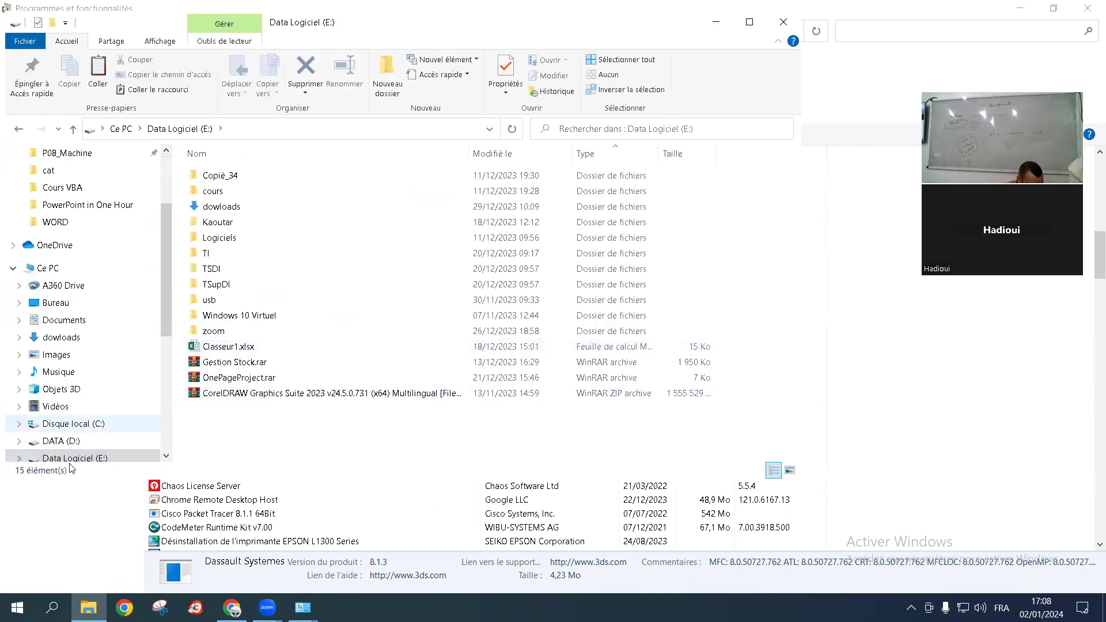
left_click(42, 304)
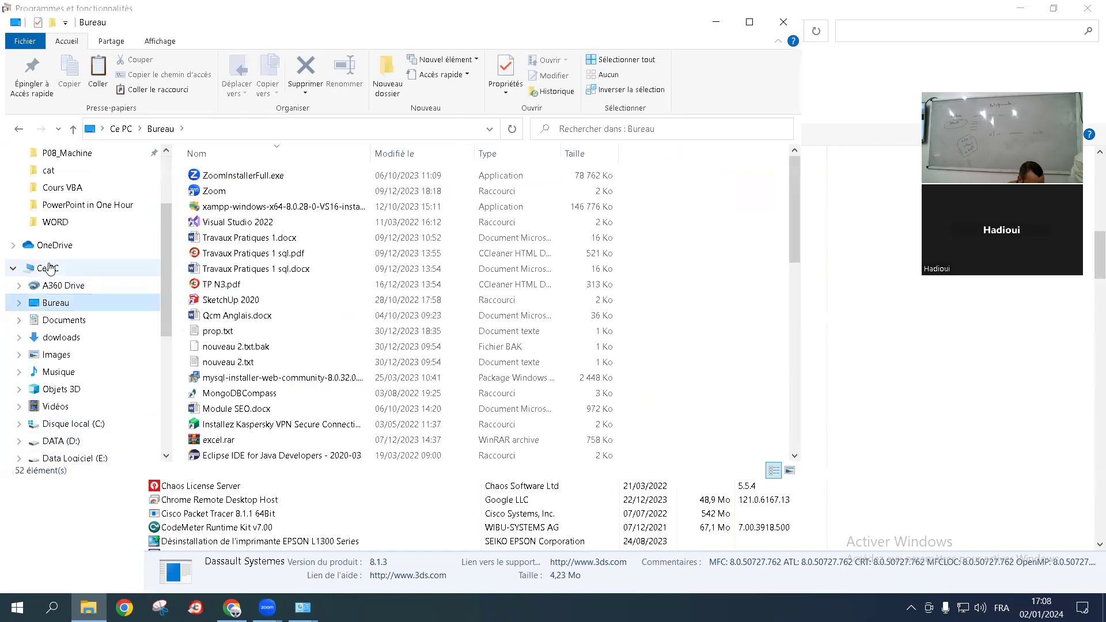
left_click(60, 271)
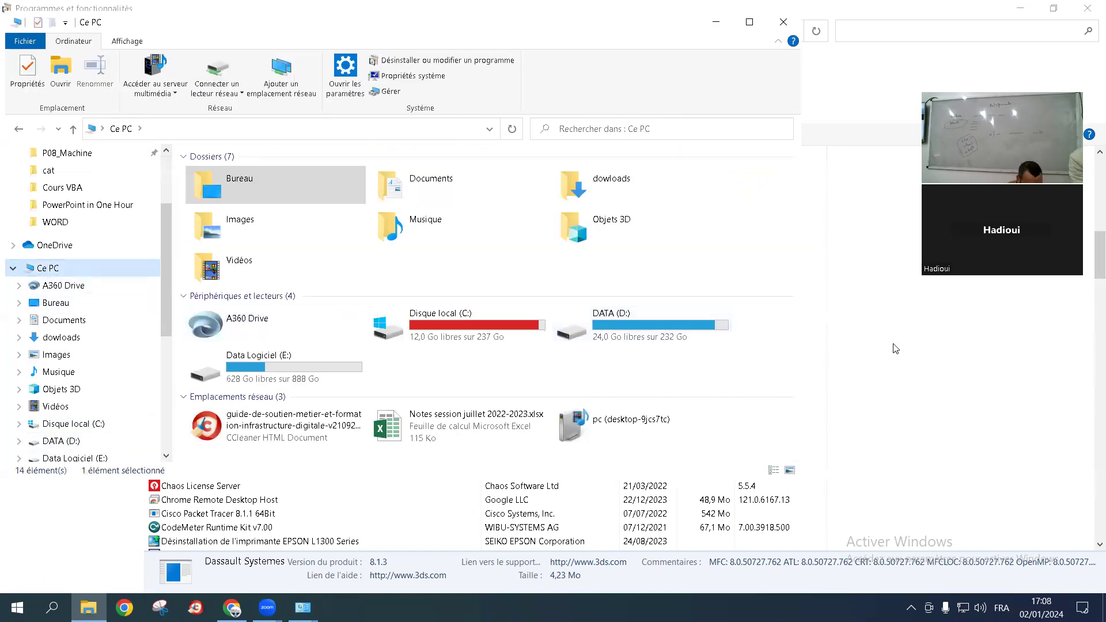
left_click(867, 380)
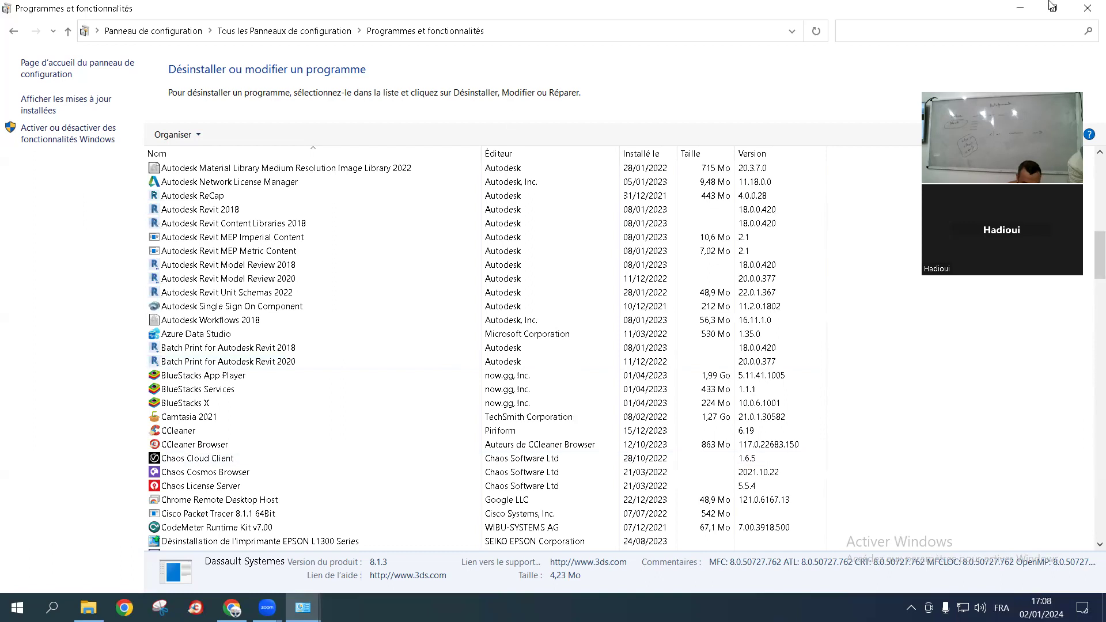
left_click(1088, 7)
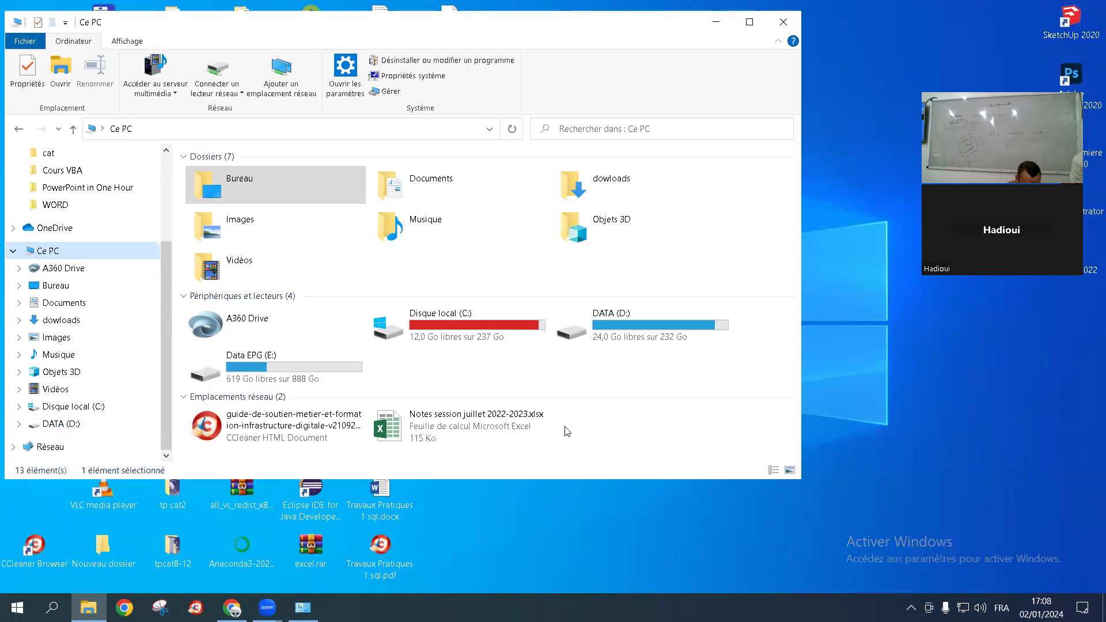
Inspect the CATIA V5 R19 folder and its 02_CATIA V5 R19 subfolder on Data EPG (E:), and return to the drive's root
double_click(241, 361)
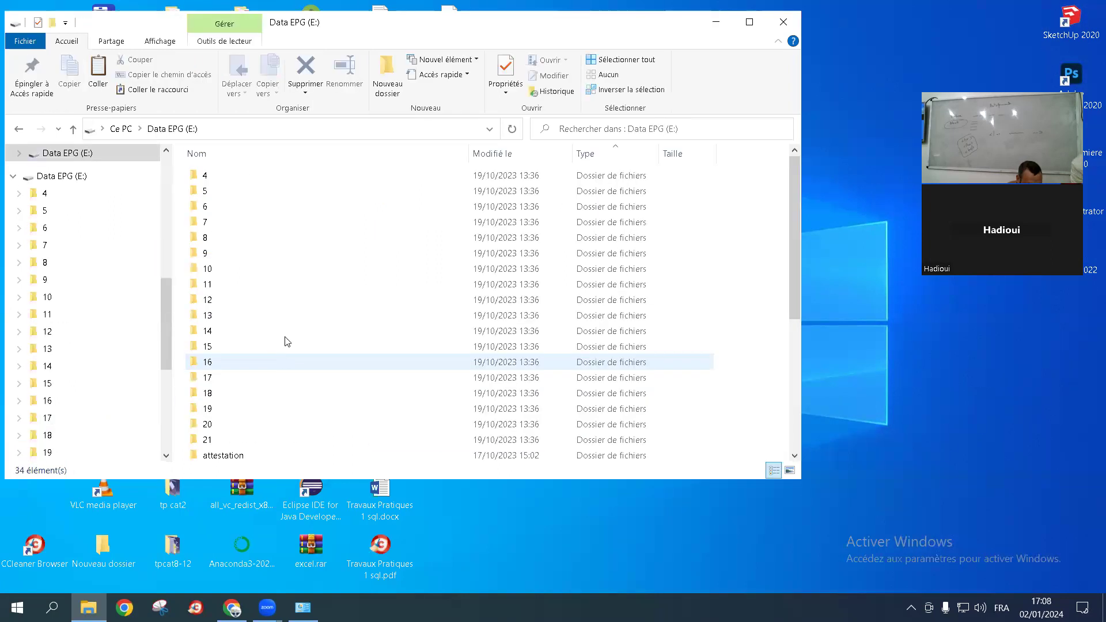
scroll(429, 345, "down", 5)
scroll(323, 430, "down", 1)
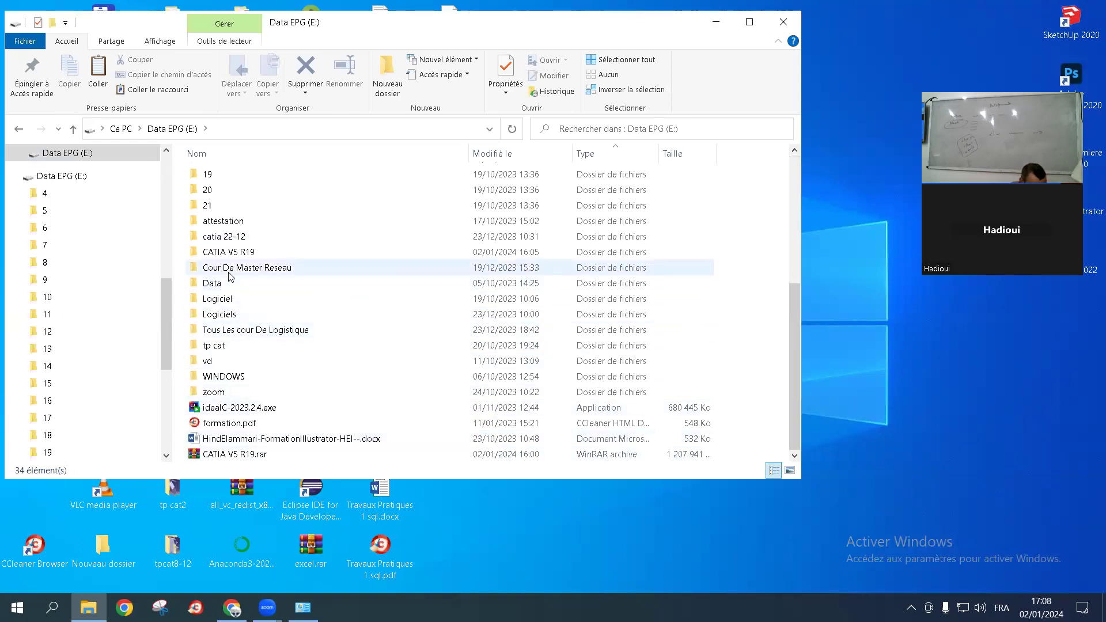
left_click(229, 254)
double_click(230, 253)
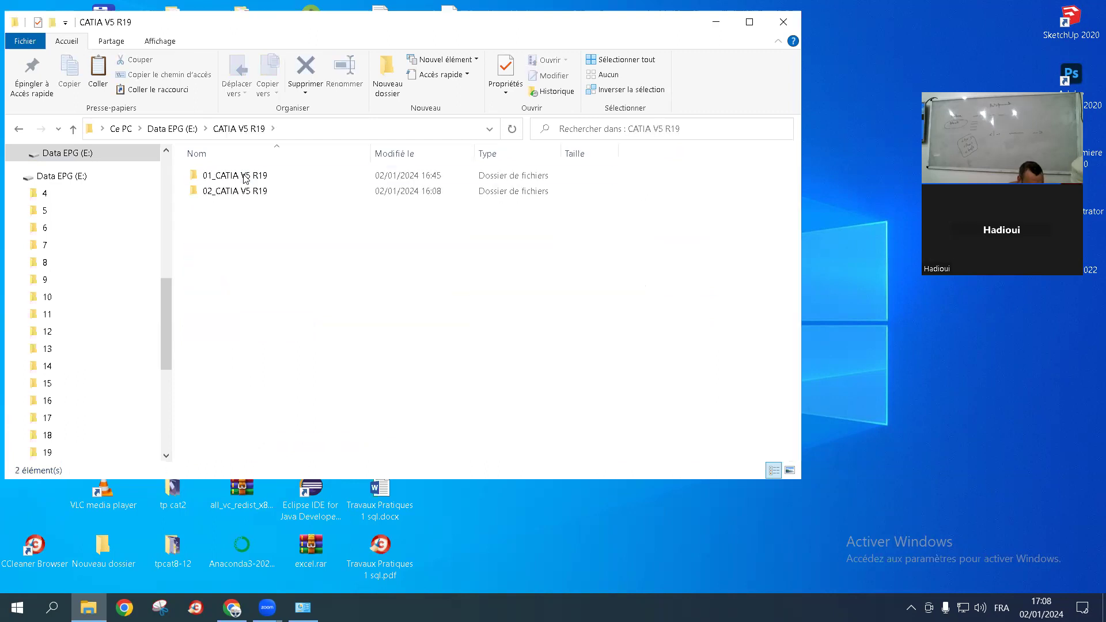
double_click(237, 193)
left_click(239, 128)
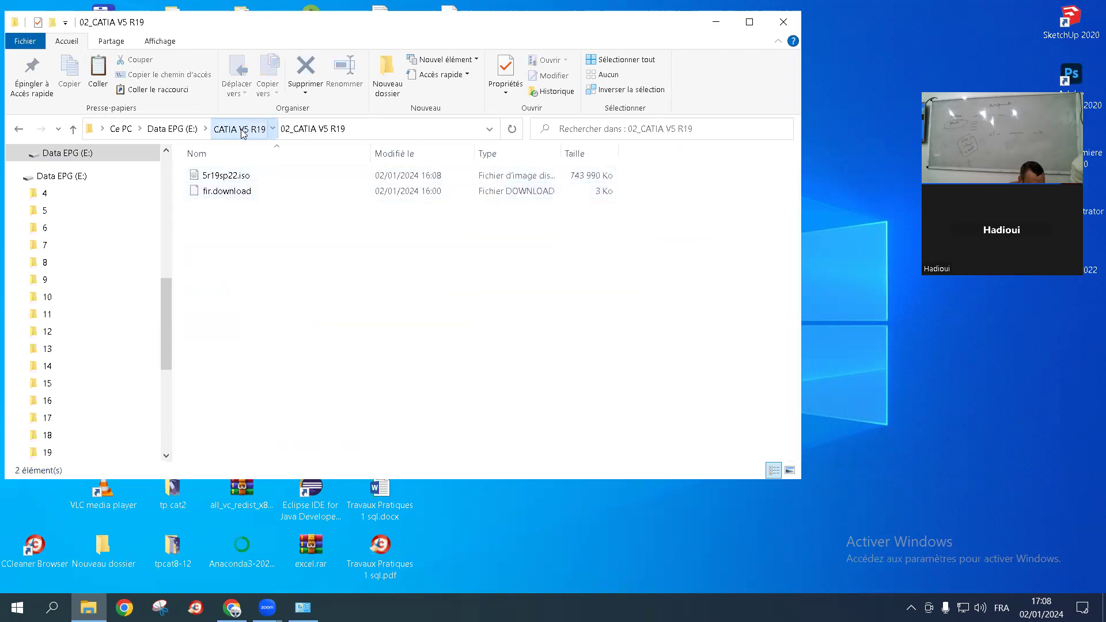
left_click(172, 129)
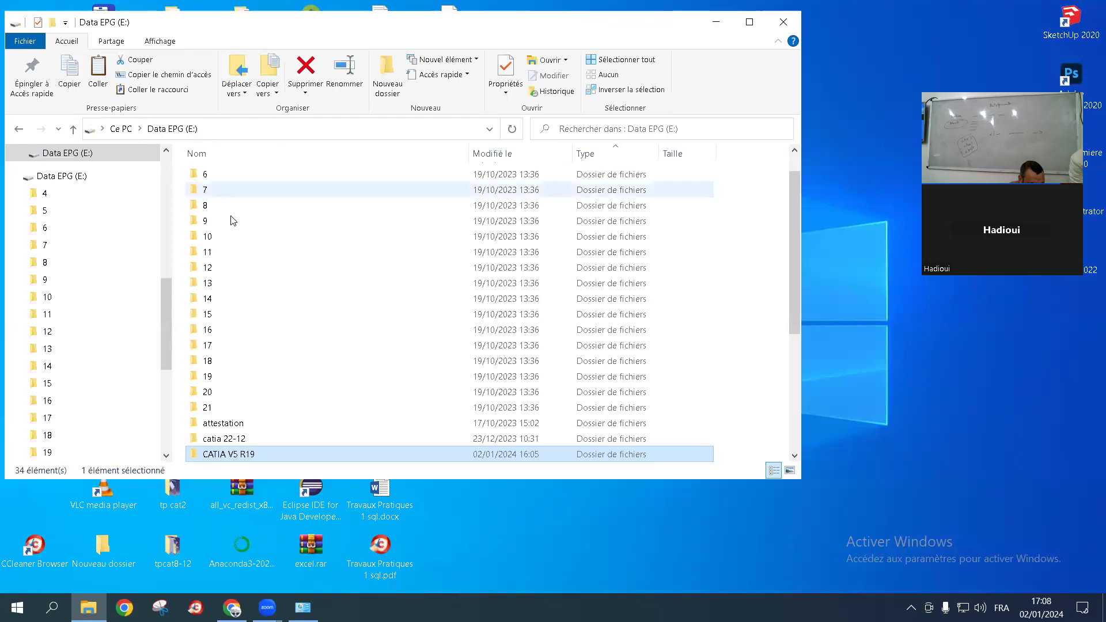
Copy the CATIA V5 R19 folder from Data EPG (E:) to the root of DATA (D:)
right_click(233, 454)
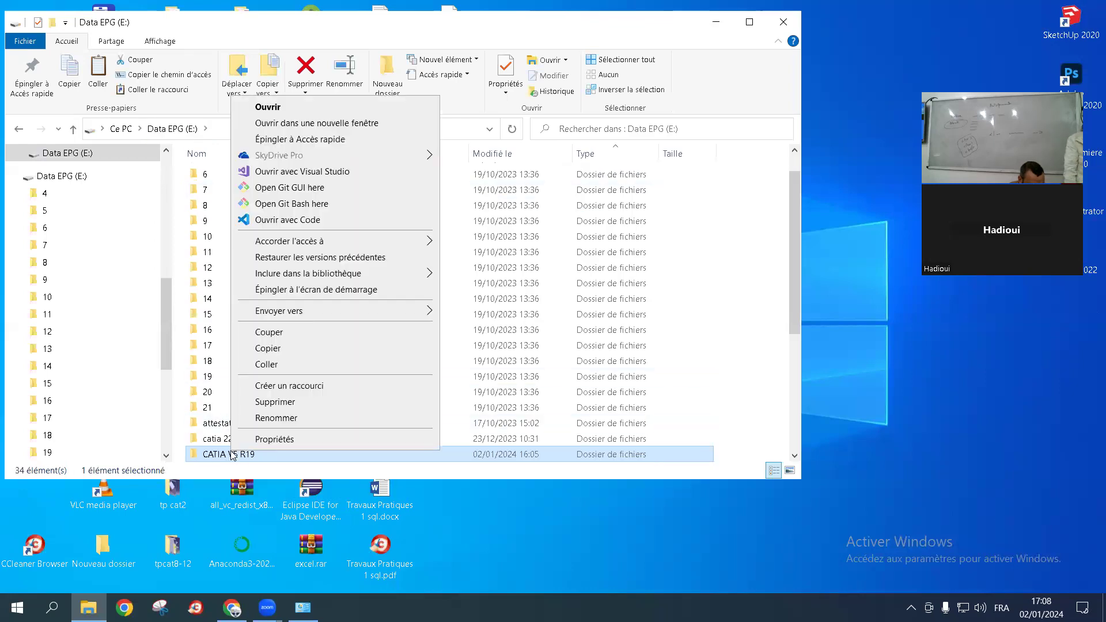
left_click(271, 348)
scroll(24, 178, "up", 5)
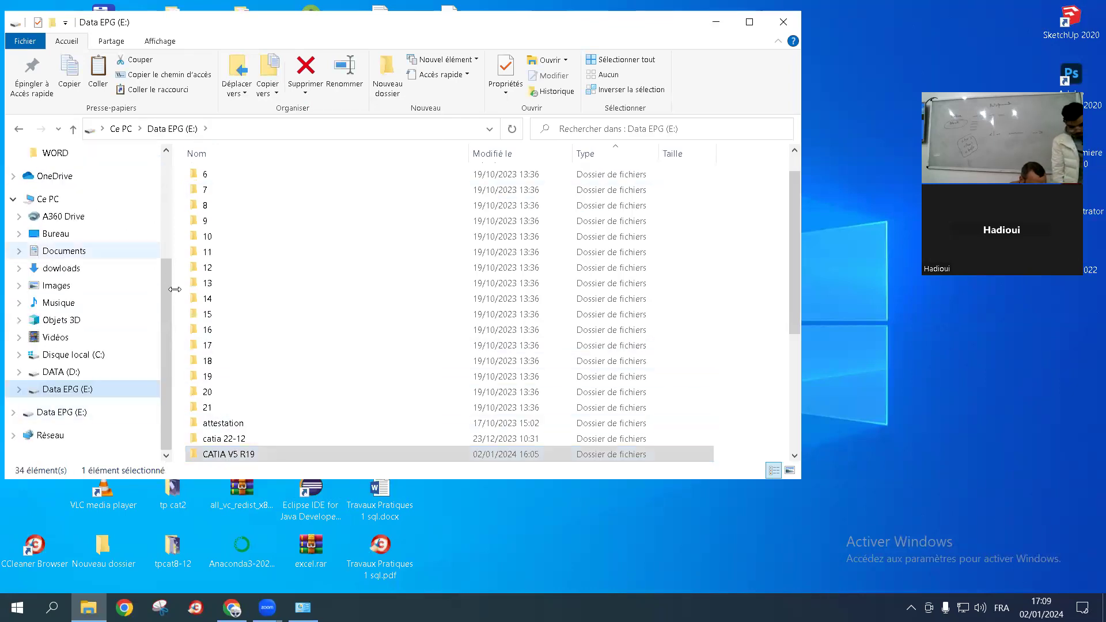
right_click(222, 460)
left_click(256, 354)
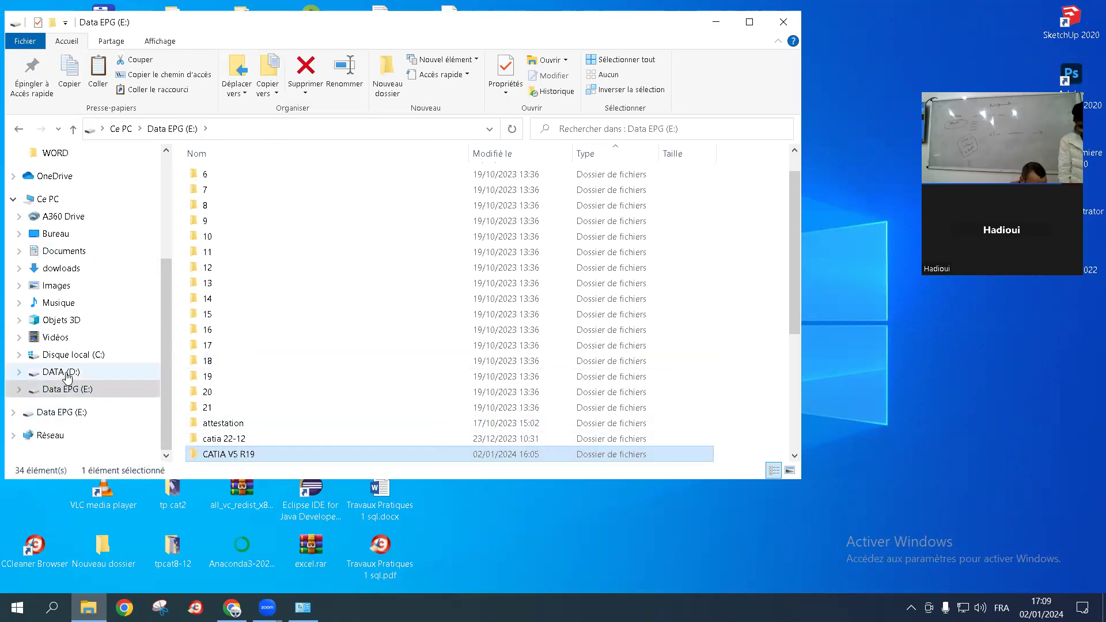
left_click(67, 375)
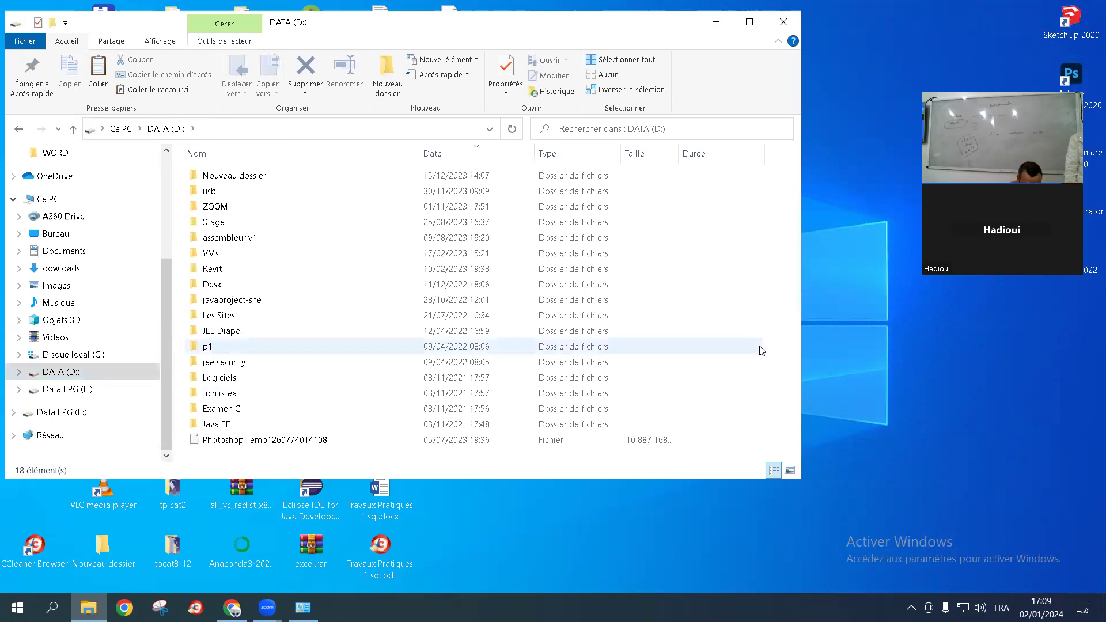
right_click(762, 351)
left_click(783, 153)
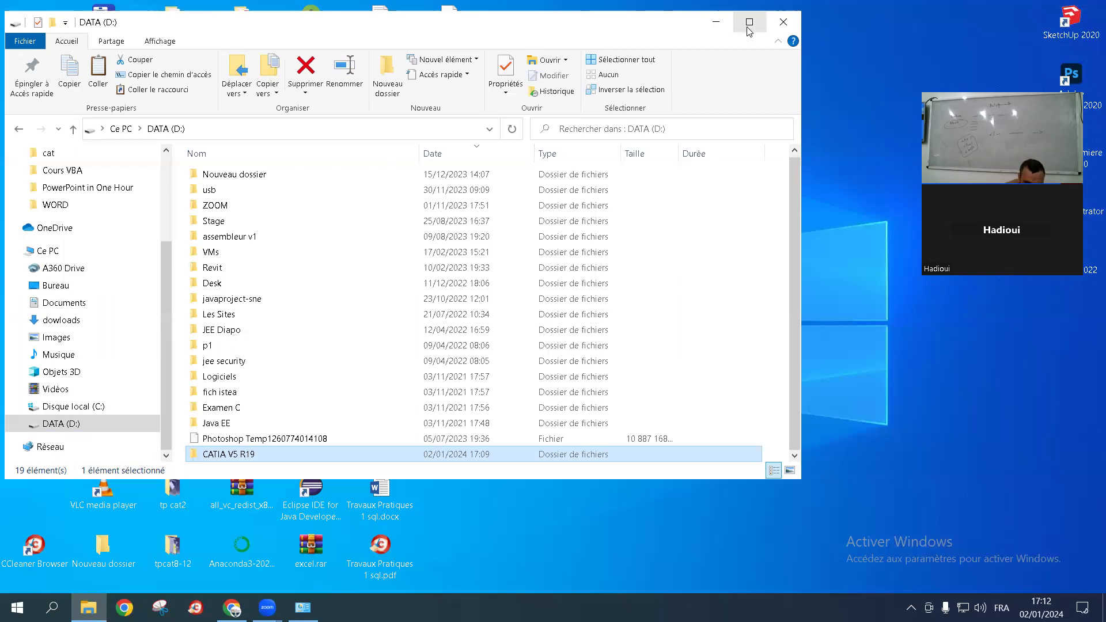
Maximize the Explorer window and run setup.exe from the 01_CATIA V5 R19 folder inside CATIA V5 R19 on DATA (D:)
left_click(749, 30)
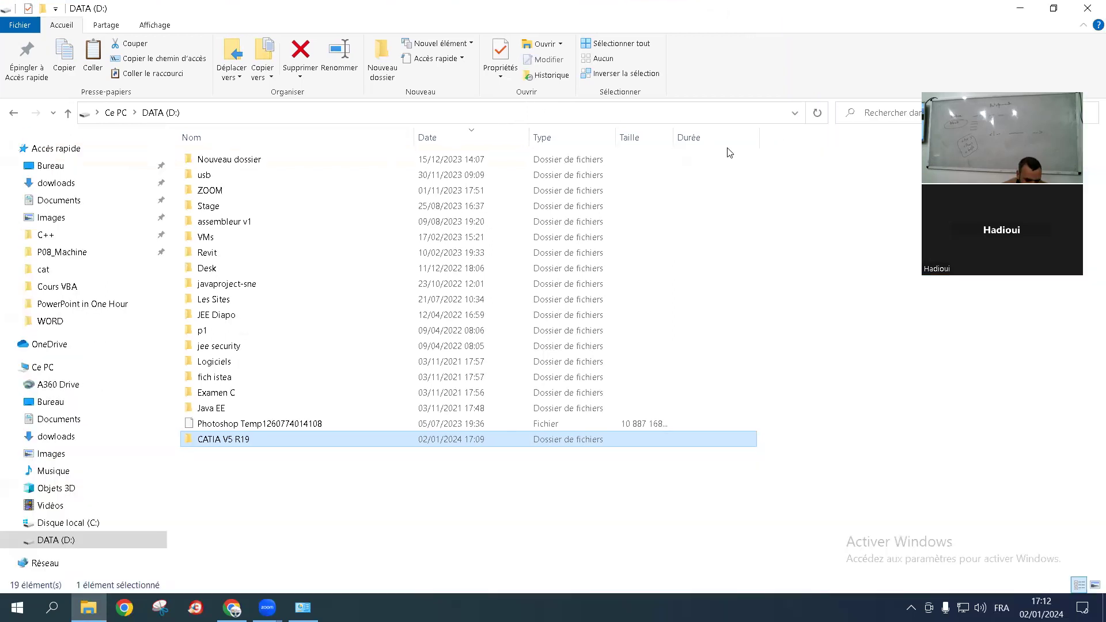
double_click(217, 440)
left_click(242, 162)
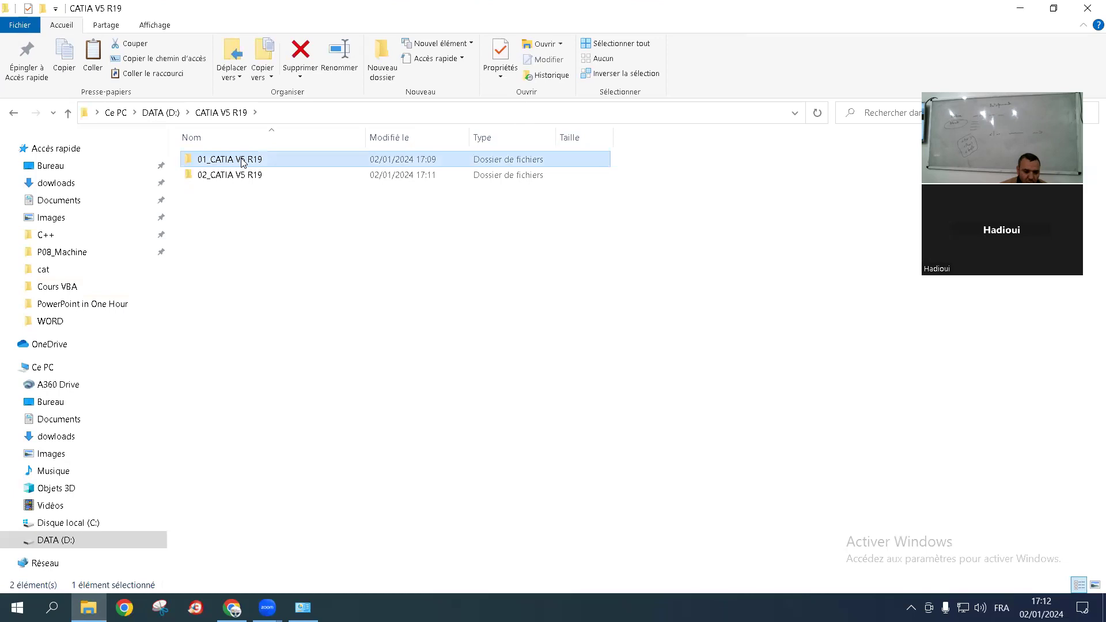
double_click(242, 162)
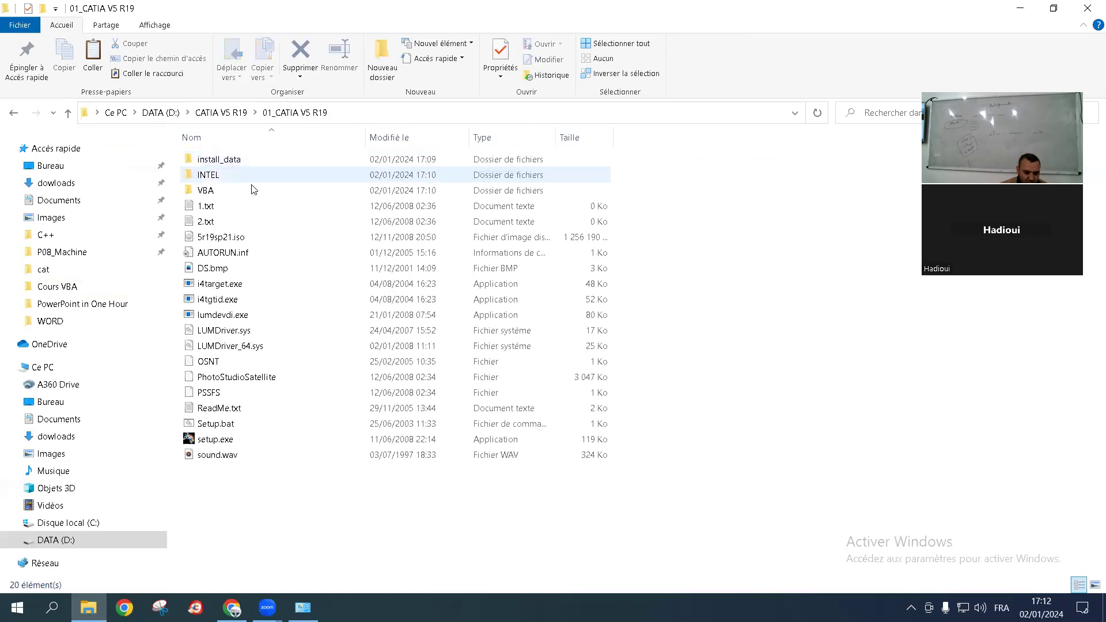
double_click(218, 440)
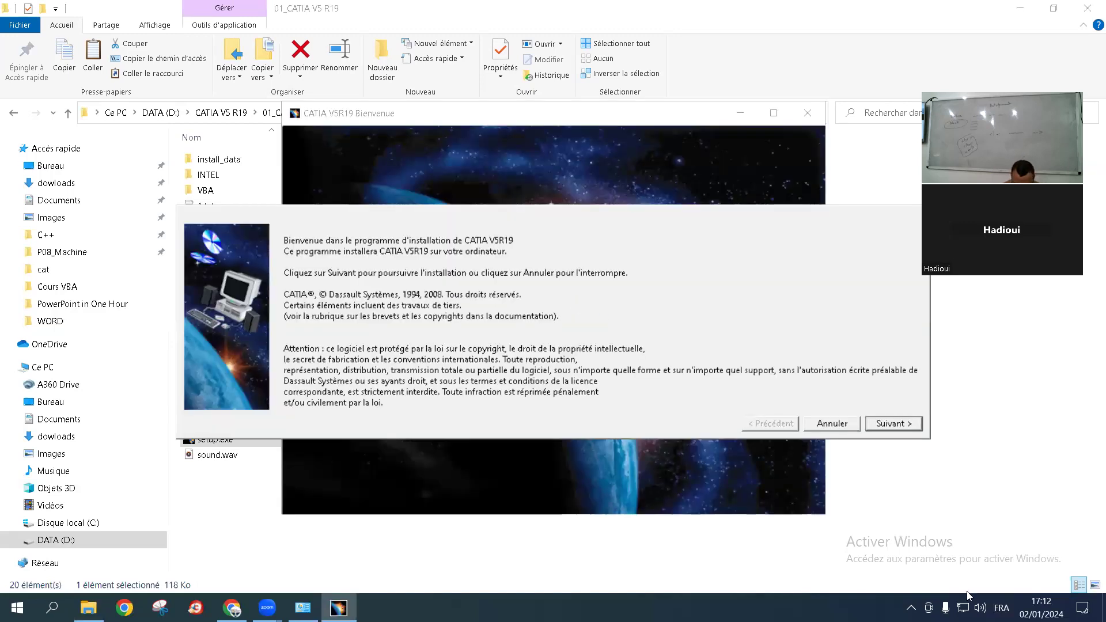
Lower the Windows sound volume and bring the CATIA V5R19 installer back to the front
left_click(980, 608)
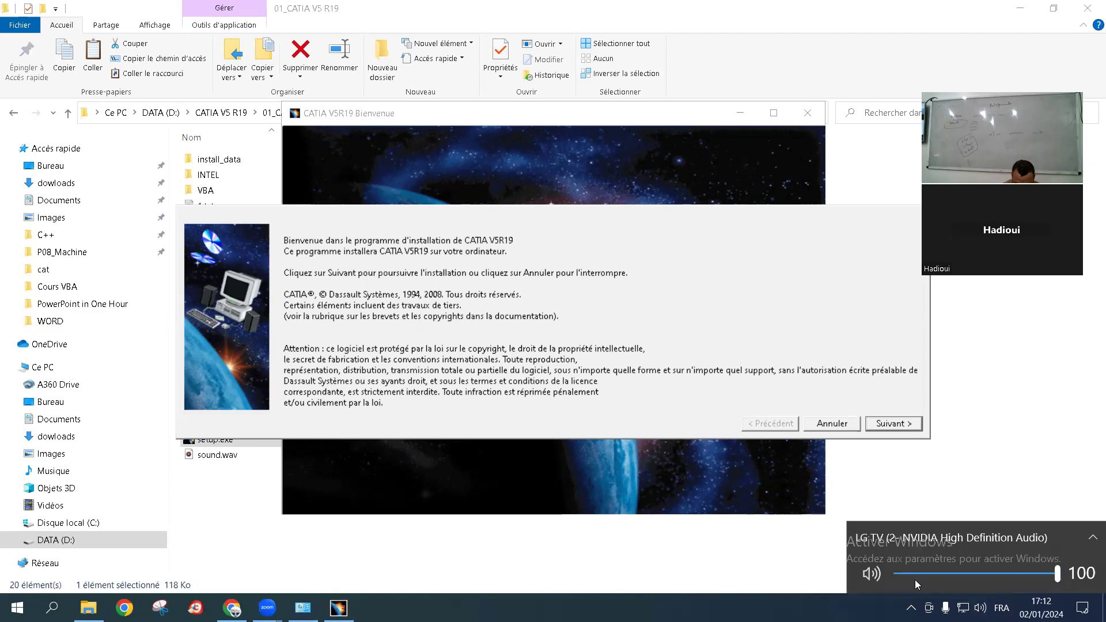
left_click_drag(965, 574, 927, 573)
left_click(845, 539)
left_click(339, 607)
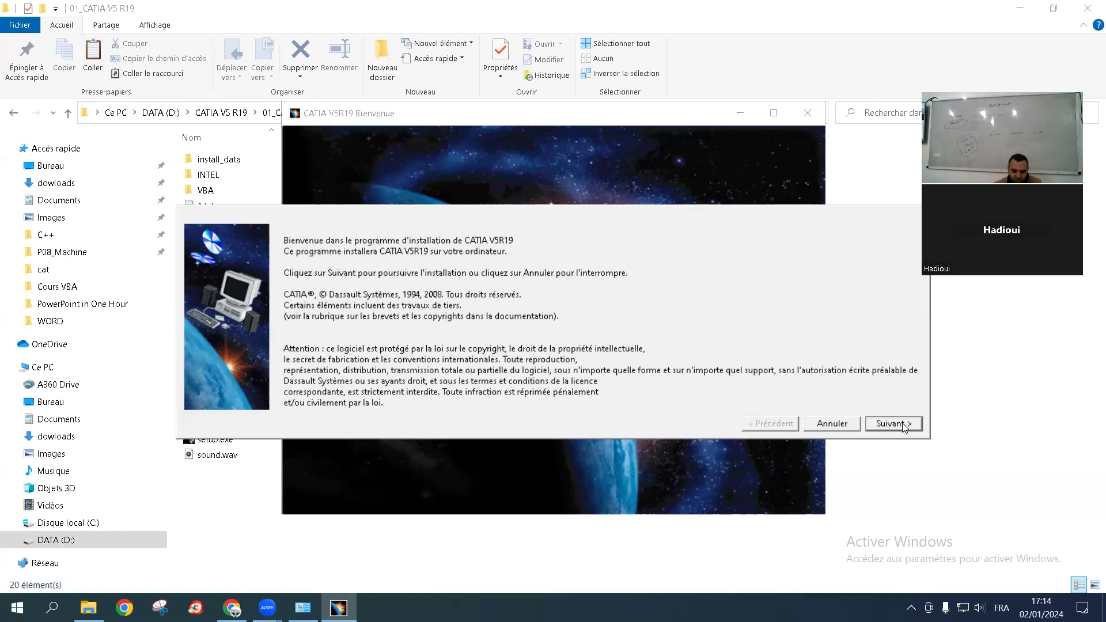
Proceed without importing a Nodelock licence, creating C:\Program Files (x86)\Dassault Systemes\B19 as target folder and C:\ProgramData\DassaultSystemes\CATEnv as environment directory
left_click(903, 425)
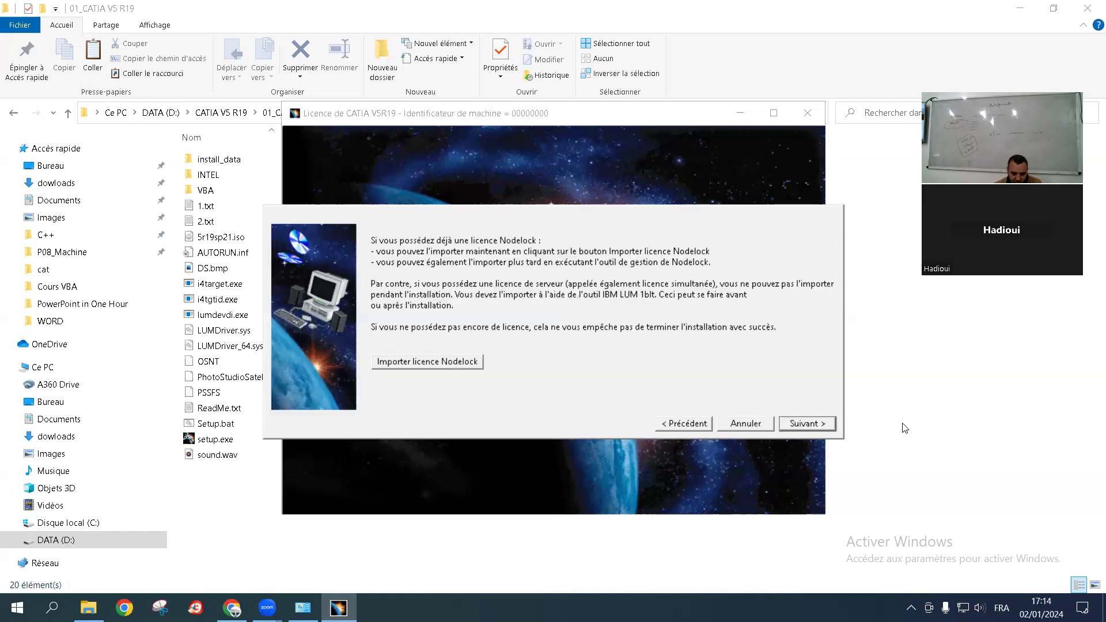
left_click(820, 425)
left_click(763, 425)
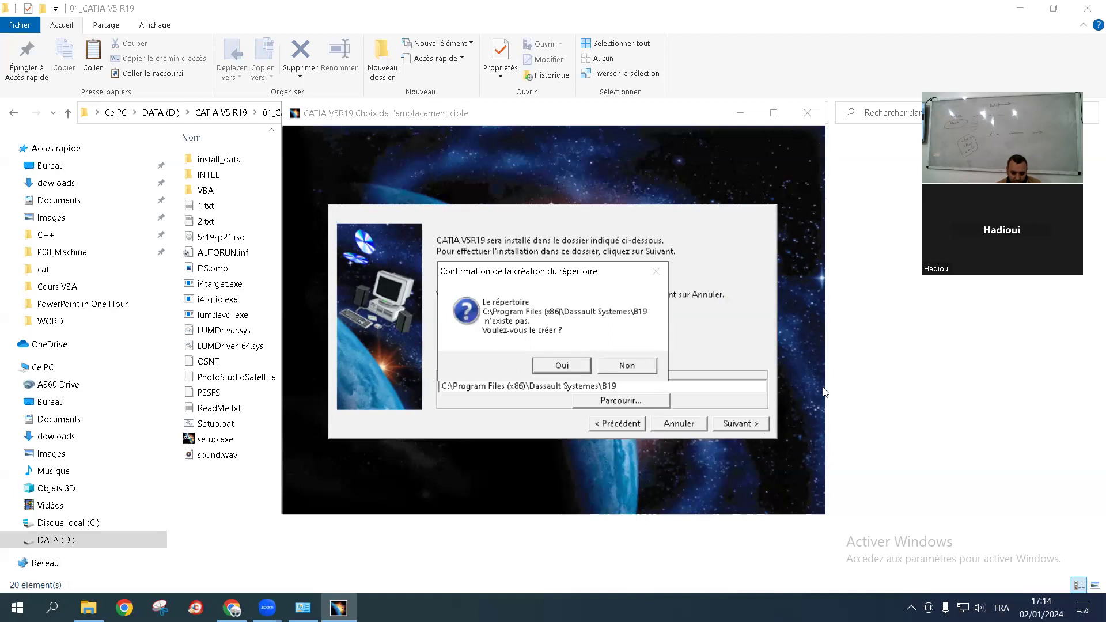
left_click(573, 369)
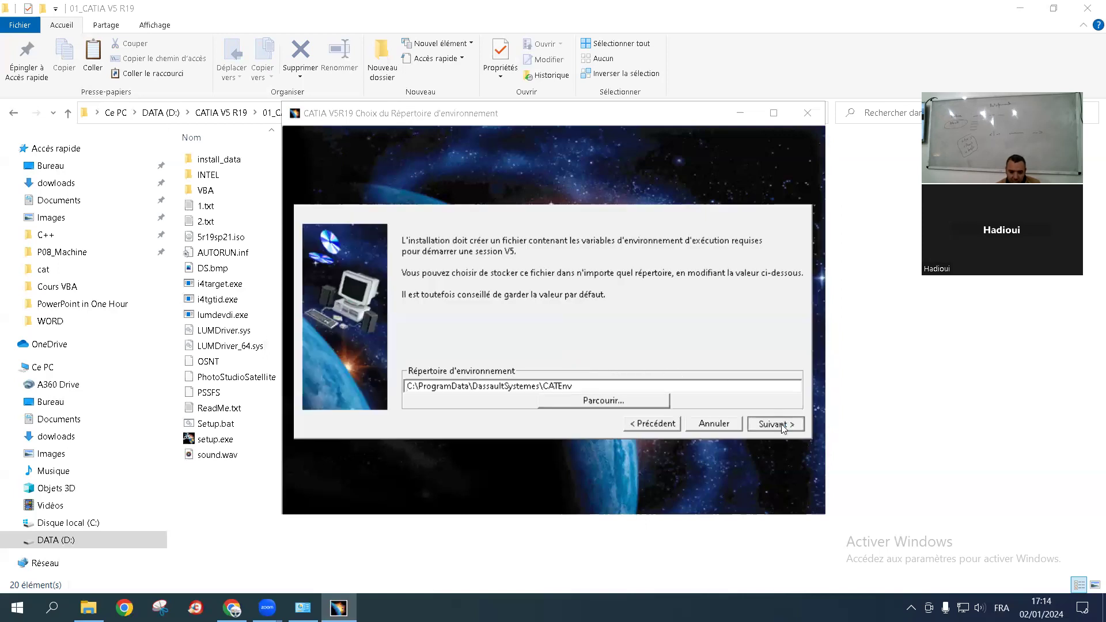
left_click(781, 424)
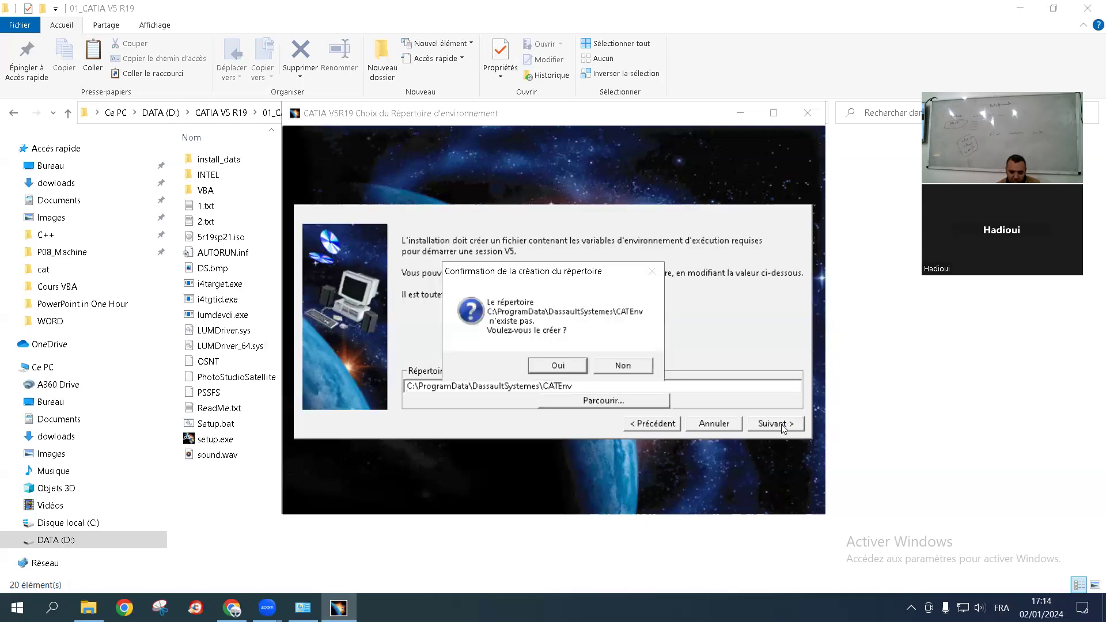
left_click(547, 367)
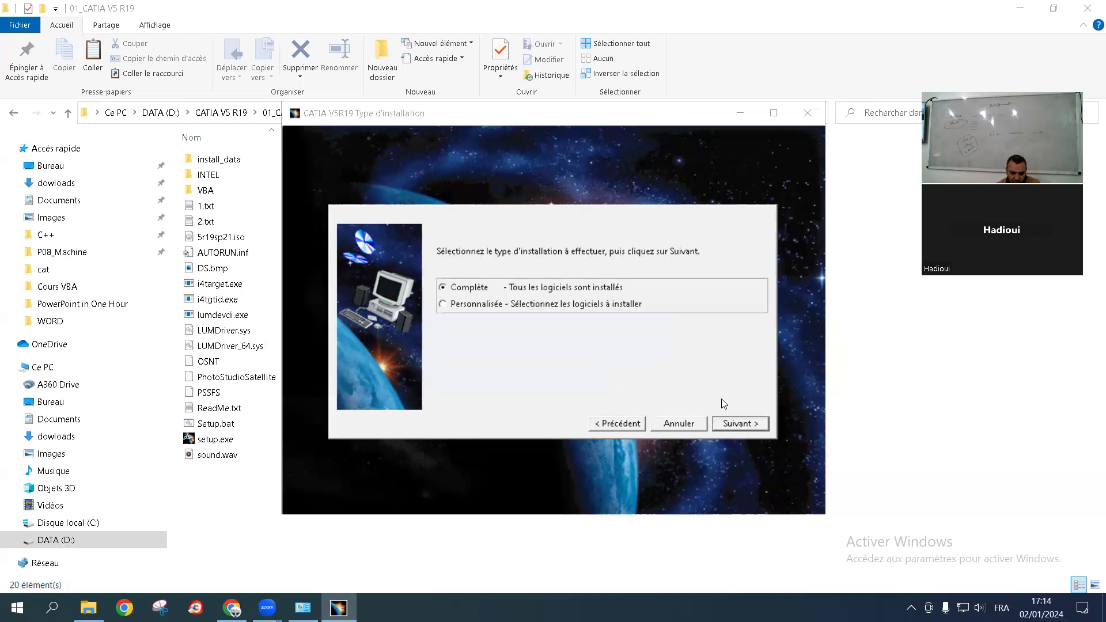
Choose the complete installation with default Orbix settings and all shortcuts, without the ENOVIA vault client or documentation
left_click(740, 424)
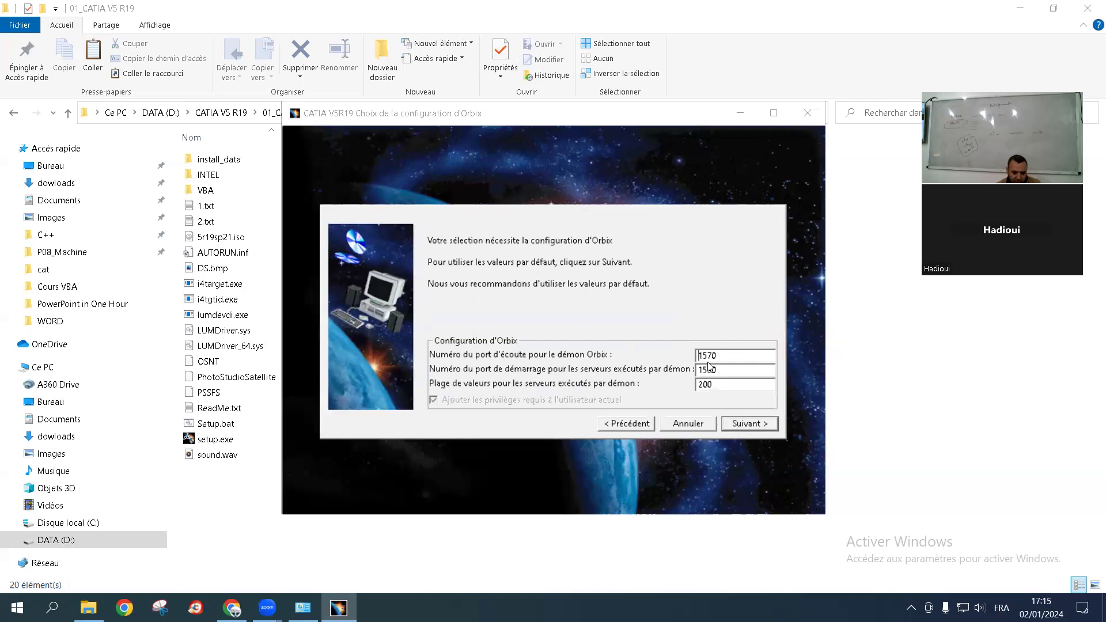
left_click(756, 424)
left_click(752, 424)
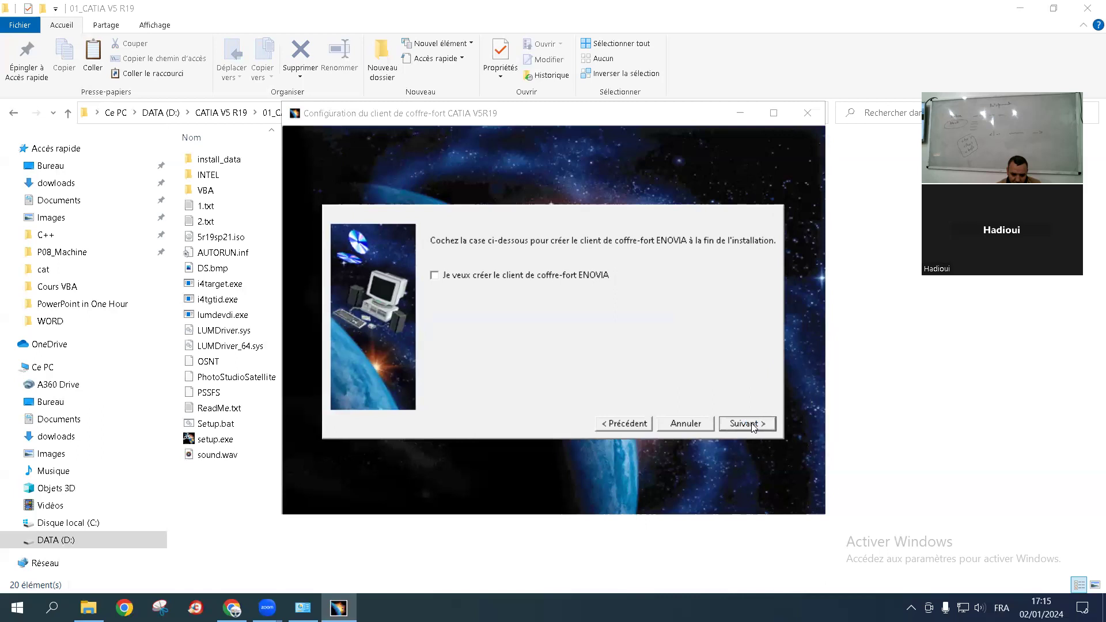
left_click(751, 424)
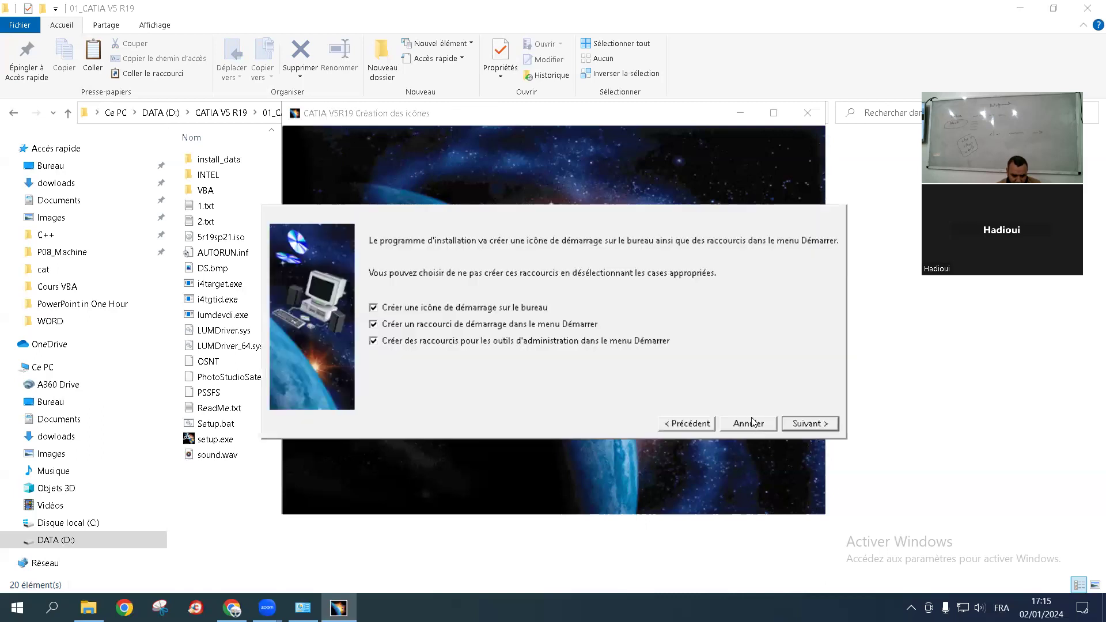
left_click(801, 425)
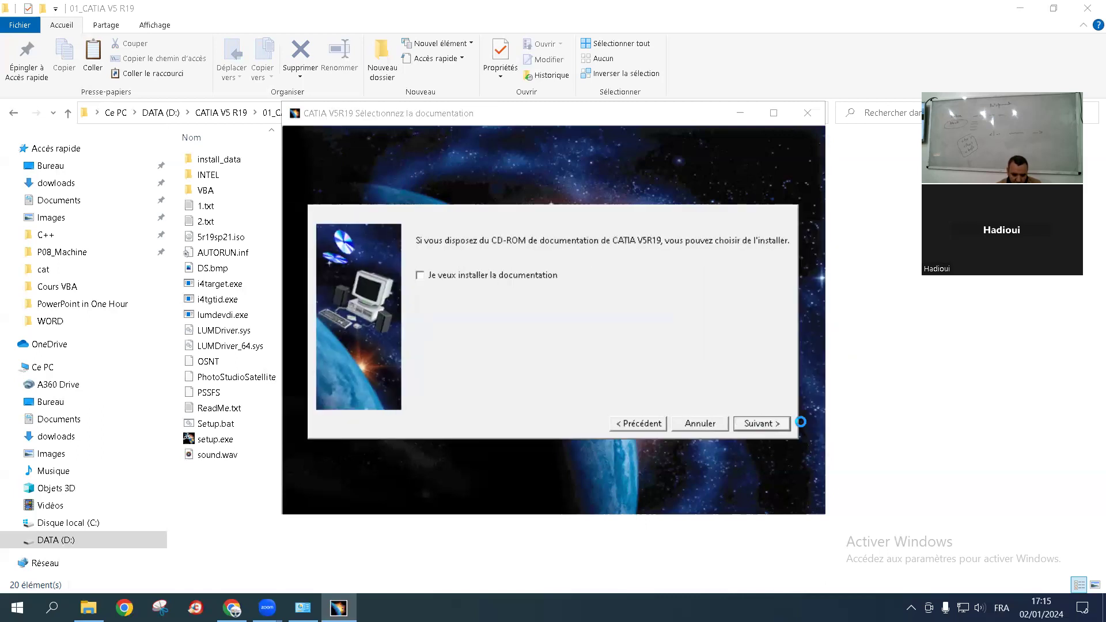
left_click(761, 426)
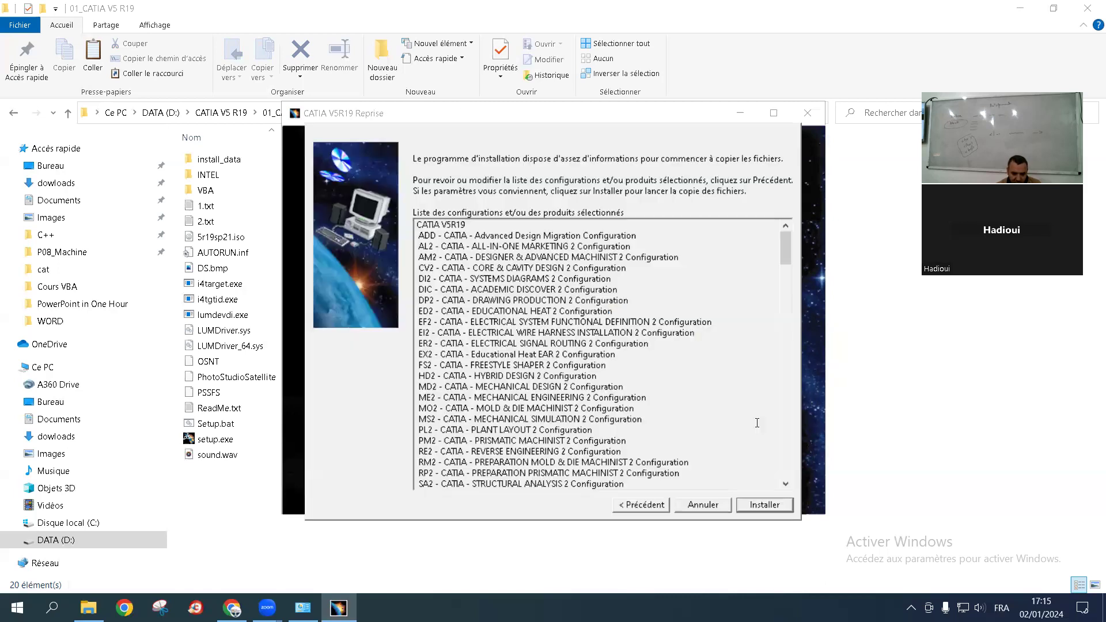
Install CATIA V5R19, dismissing the Windows Installer window, and finish the setup without starting CATIA
left_click(769, 505)
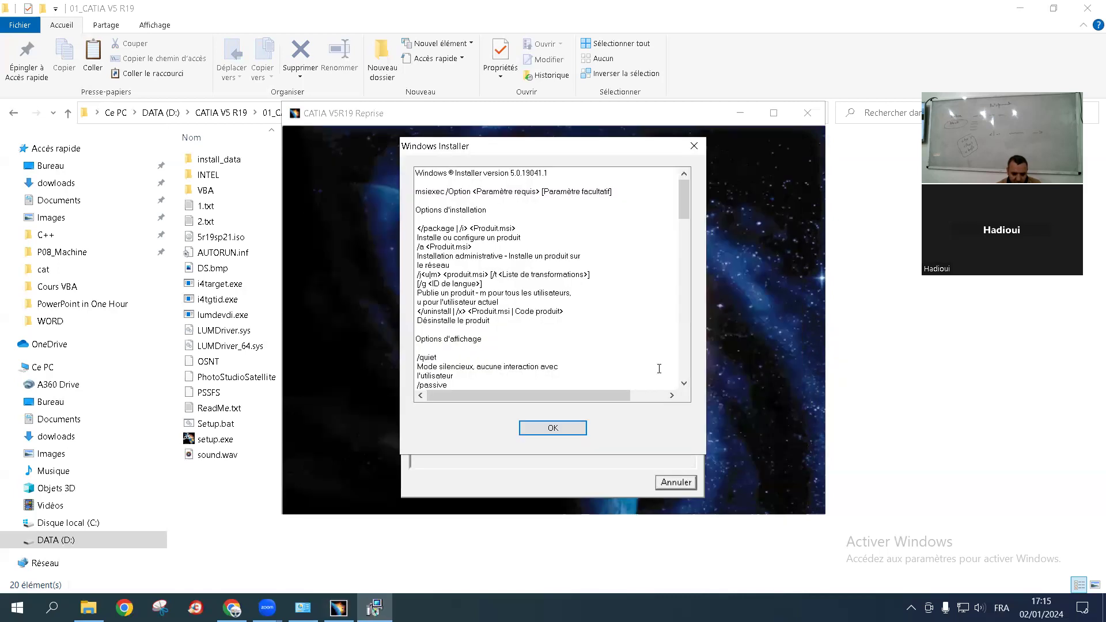
left_click(583, 427)
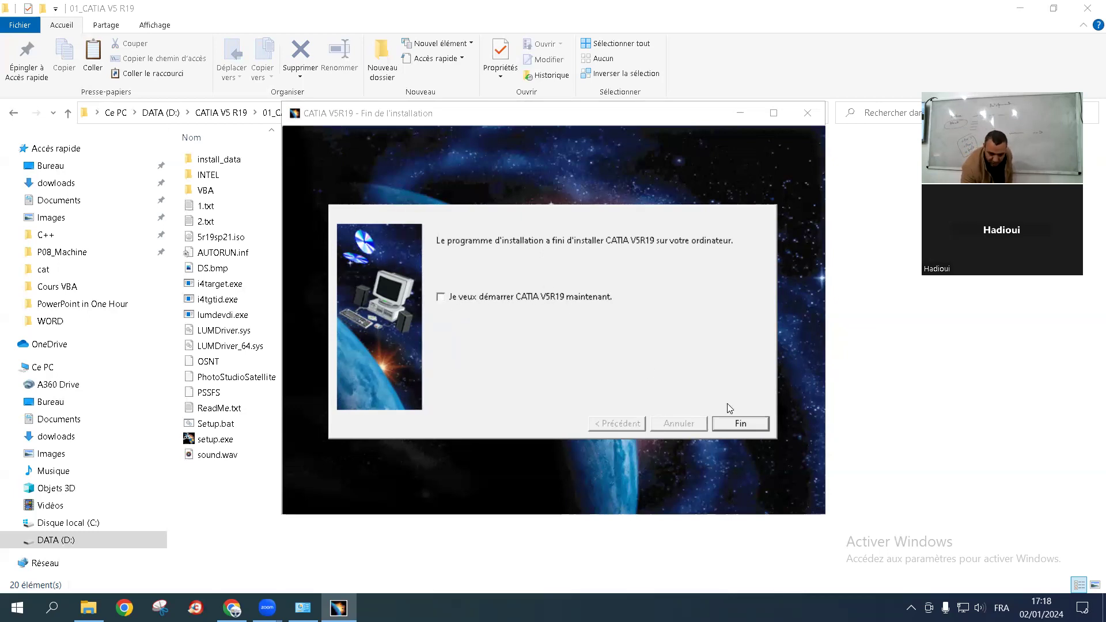
left_click(741, 423)
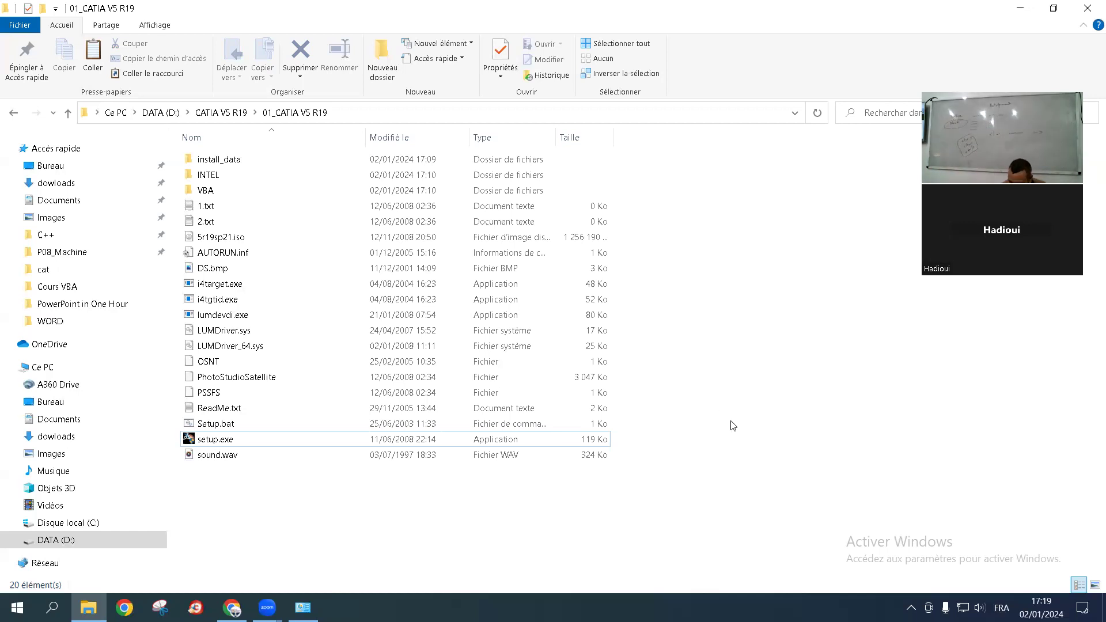
Set the Windows sound volume to 59 and mount 5r19sp22.iso from the 02_CATIA V5 R19 folder on DATA (D:)
left_click(230, 112)
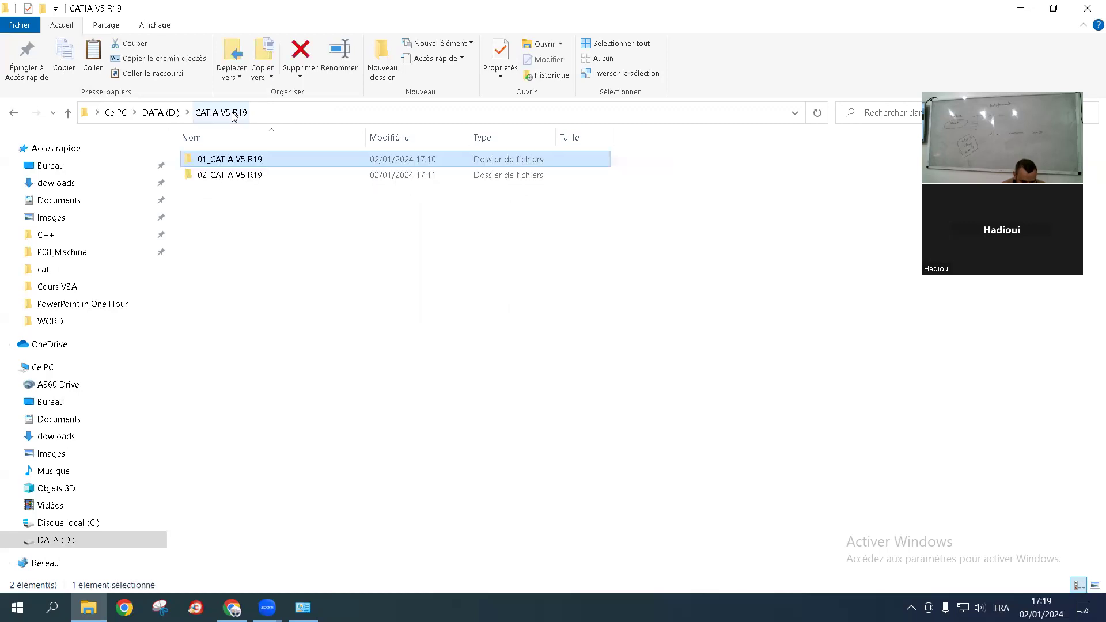
double_click(239, 177)
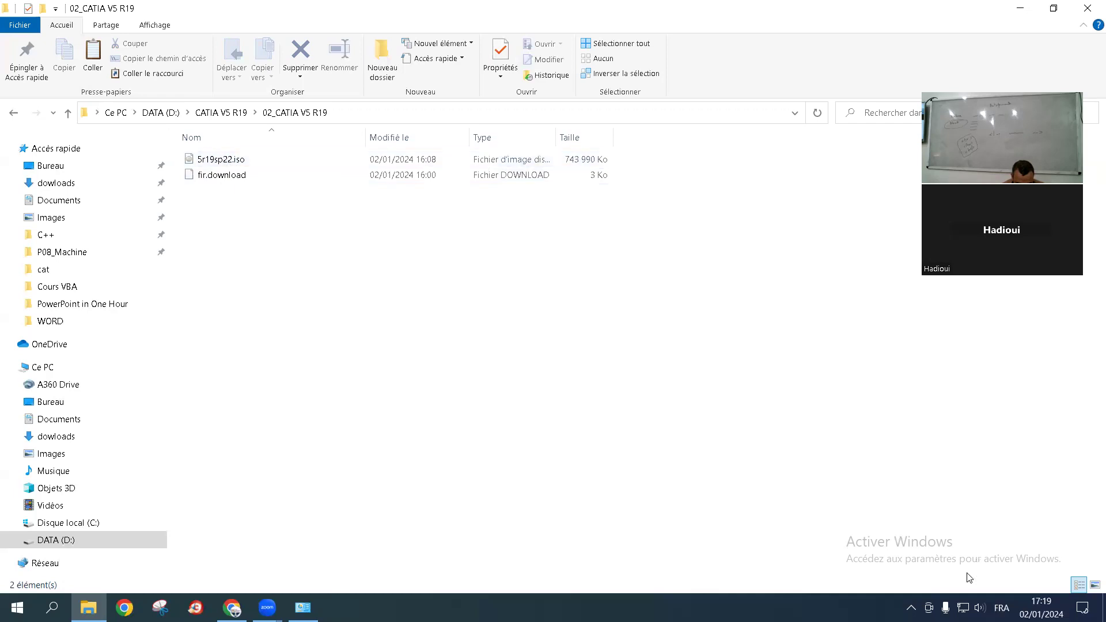
left_click(979, 607)
left_click_drag(928, 573, 990, 573)
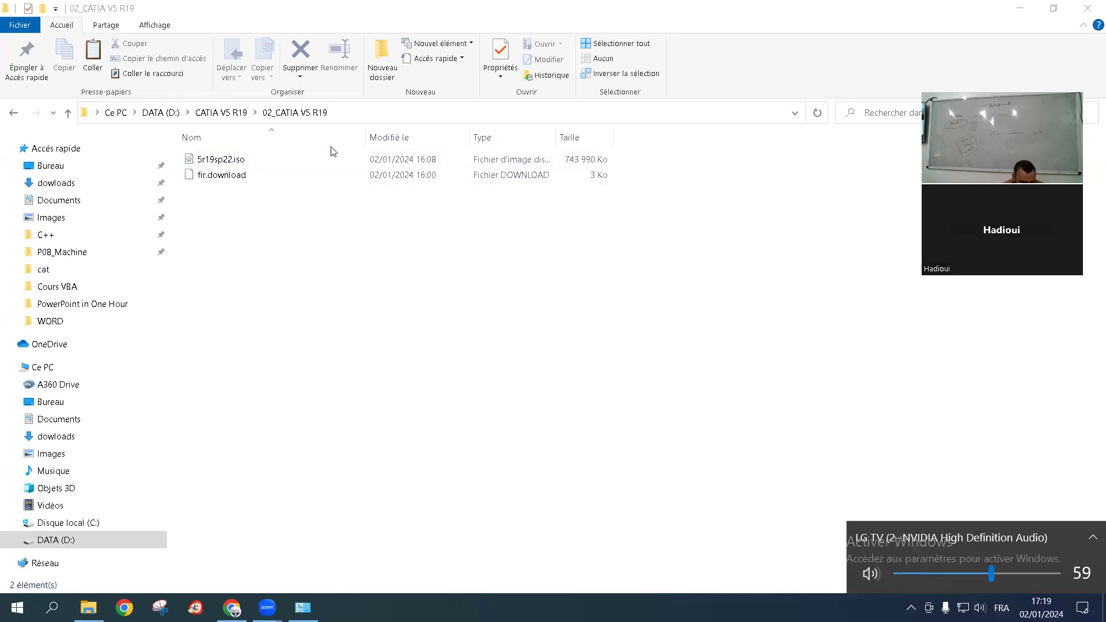
double_click(244, 159)
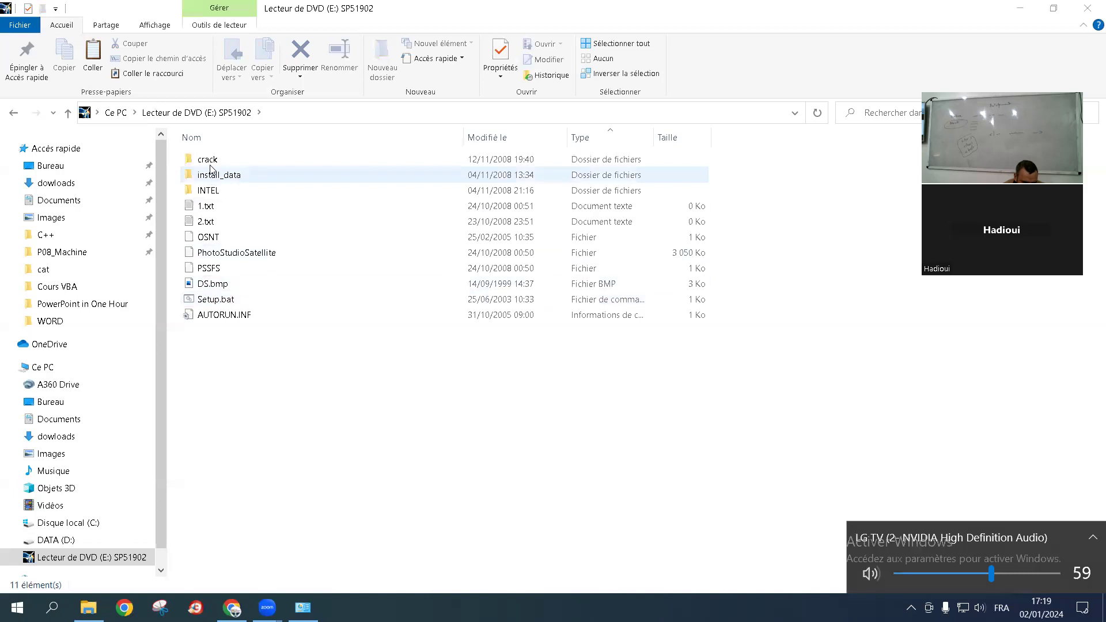
Open the INTEL folder on the mounted SP51902 DVD drive and search it for "sta"
double_click(216, 194)
key("alt+Left")
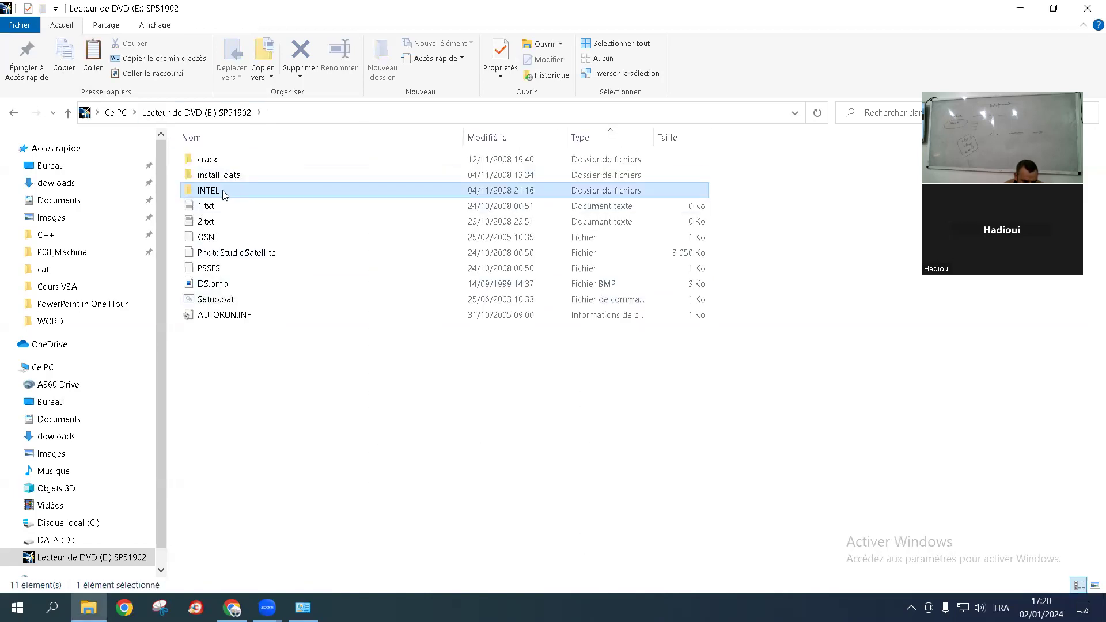
mouse_move(226, 193)
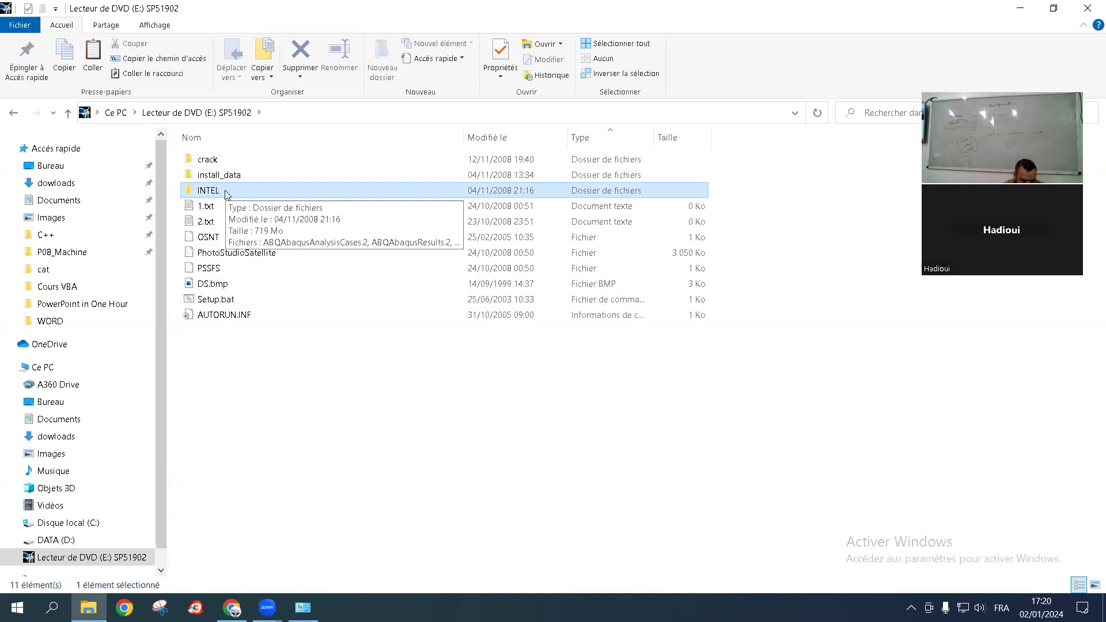
double_click(225, 190)
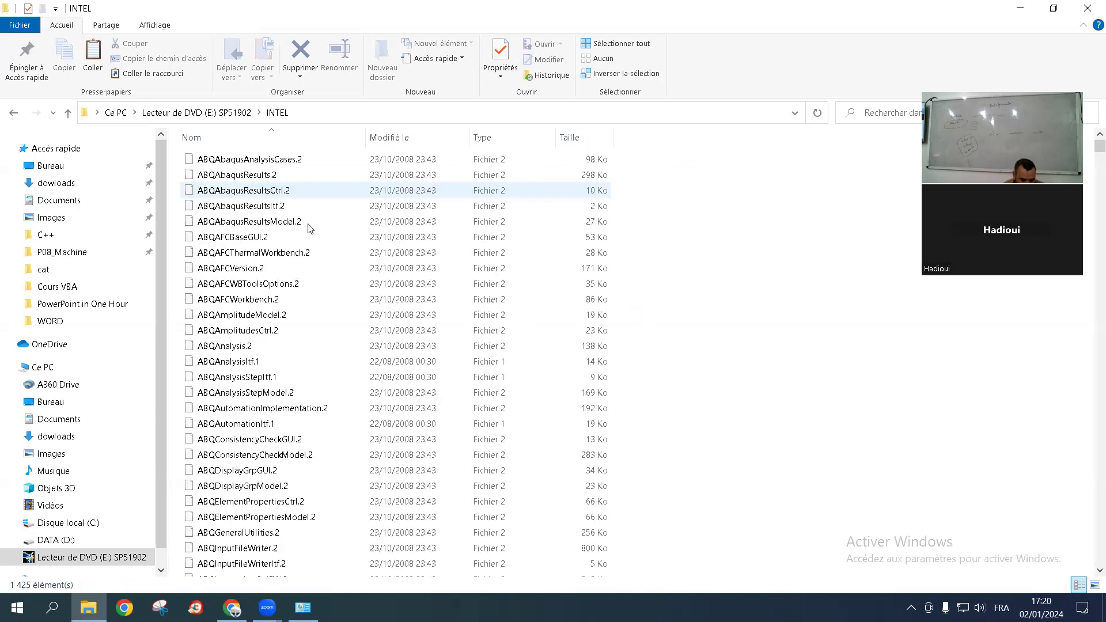
scroll(428, 333, "down", 1)
scroll(428, 333, "down", 12)
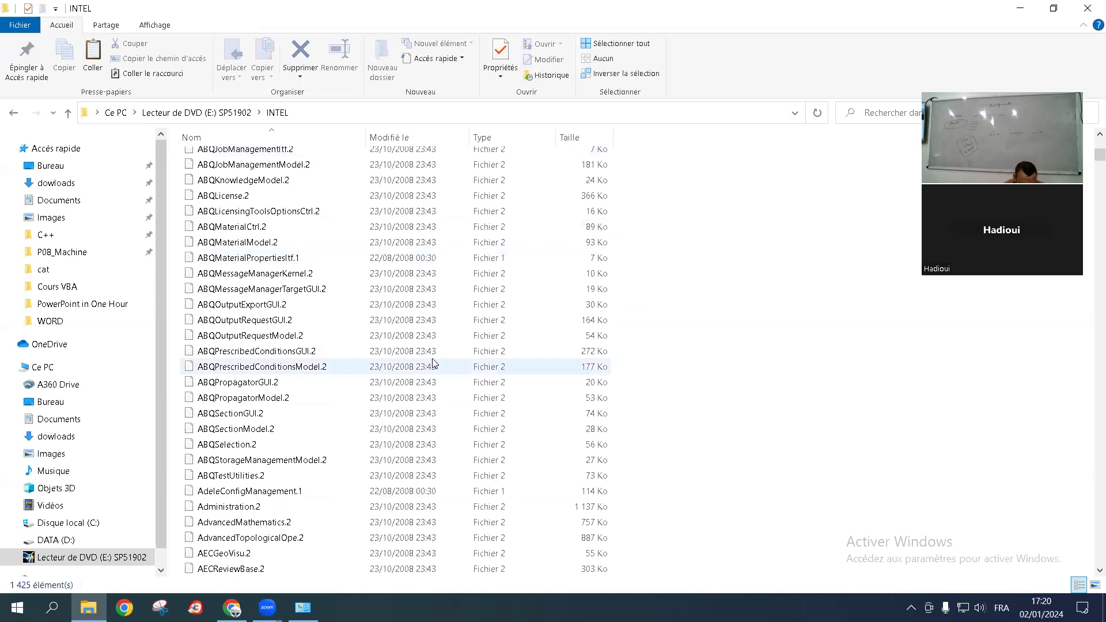
left_click(885, 110)
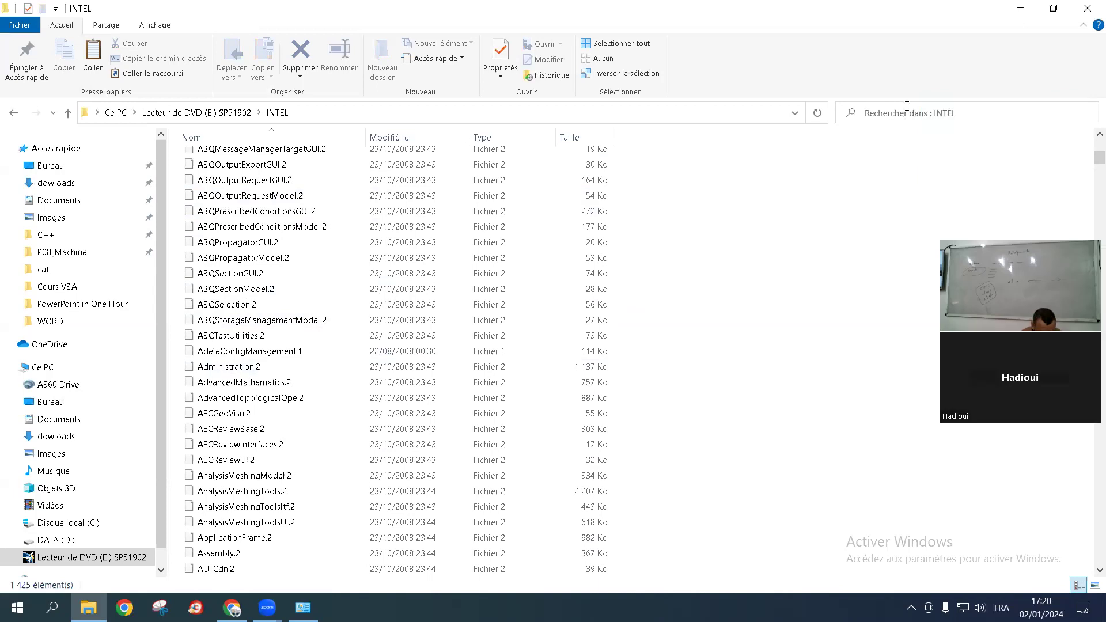
type("st")
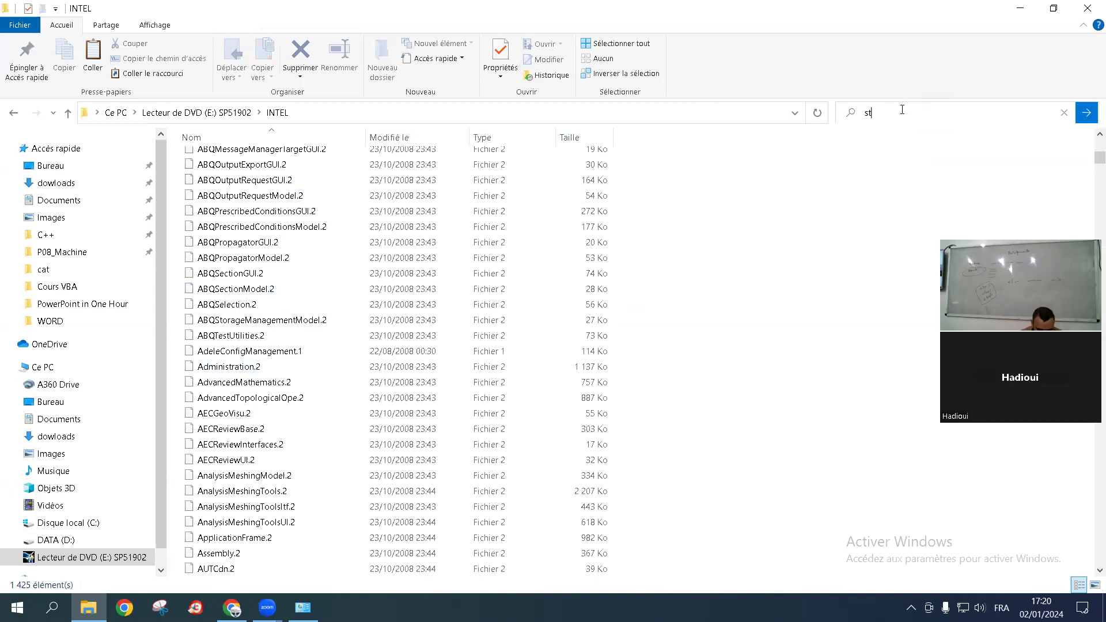
type("a")
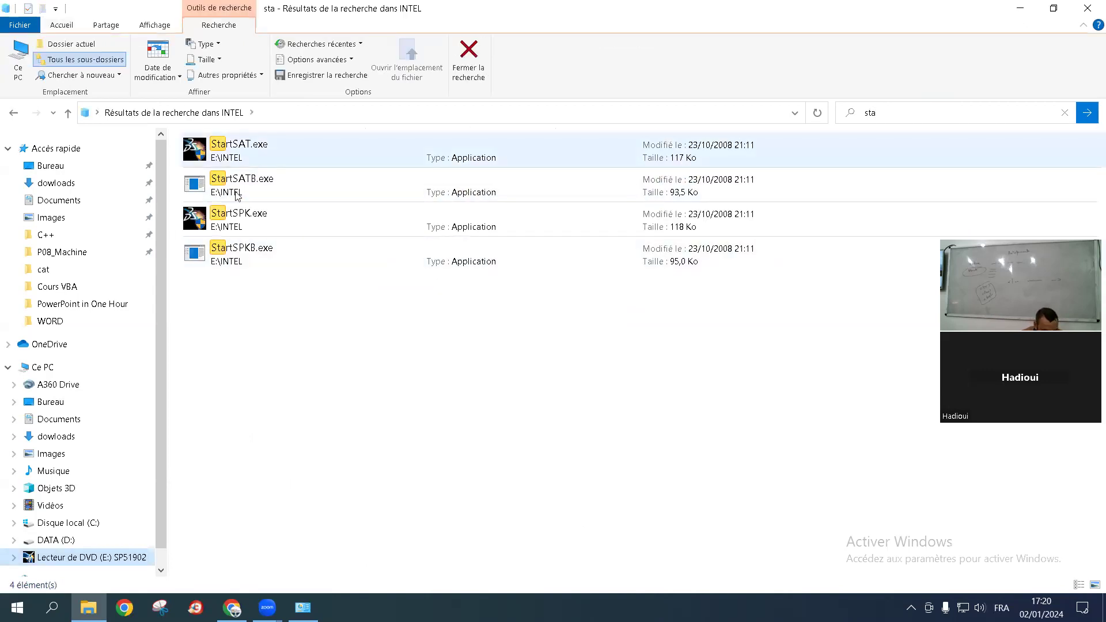
Run StartSPK.exe from the search results as administrator
left_click(202, 218)
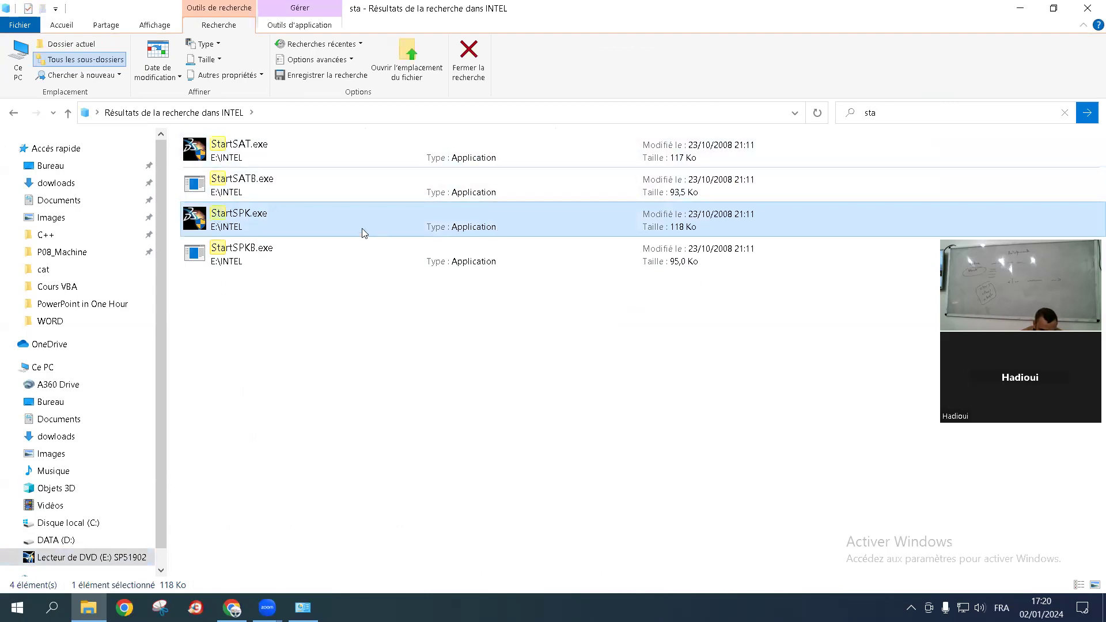
right_click(199, 221)
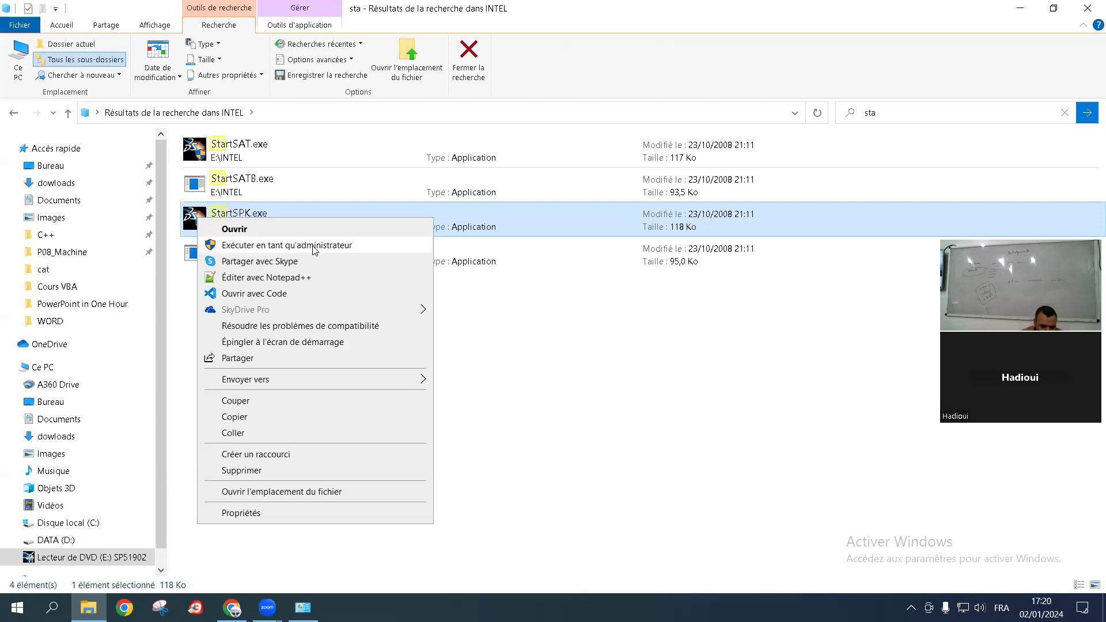
left_click(505, 314)
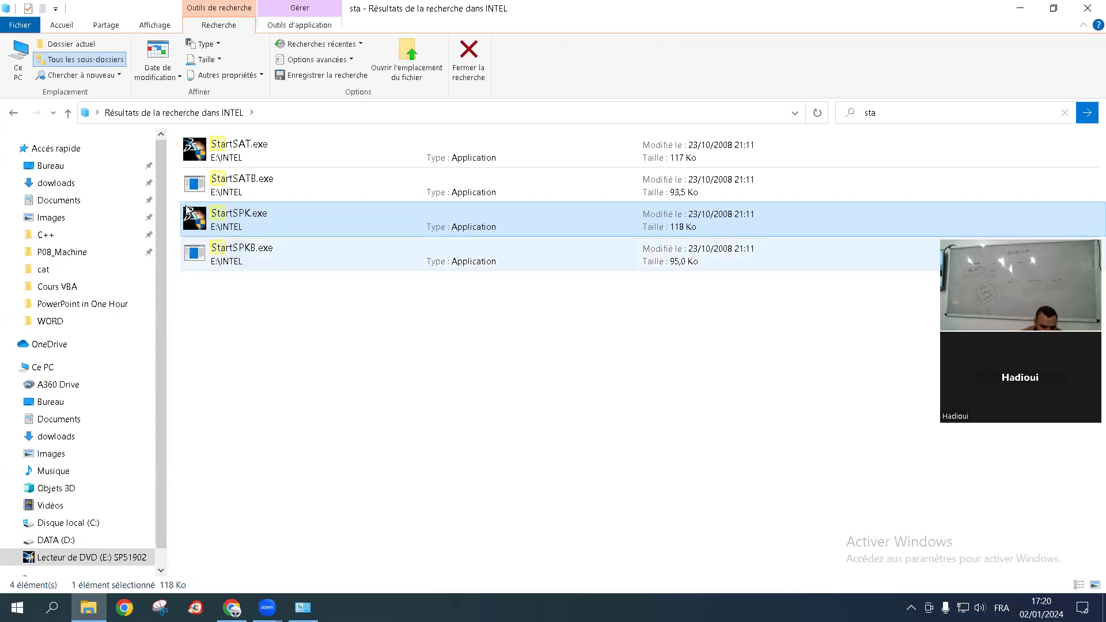
right_click(231, 225)
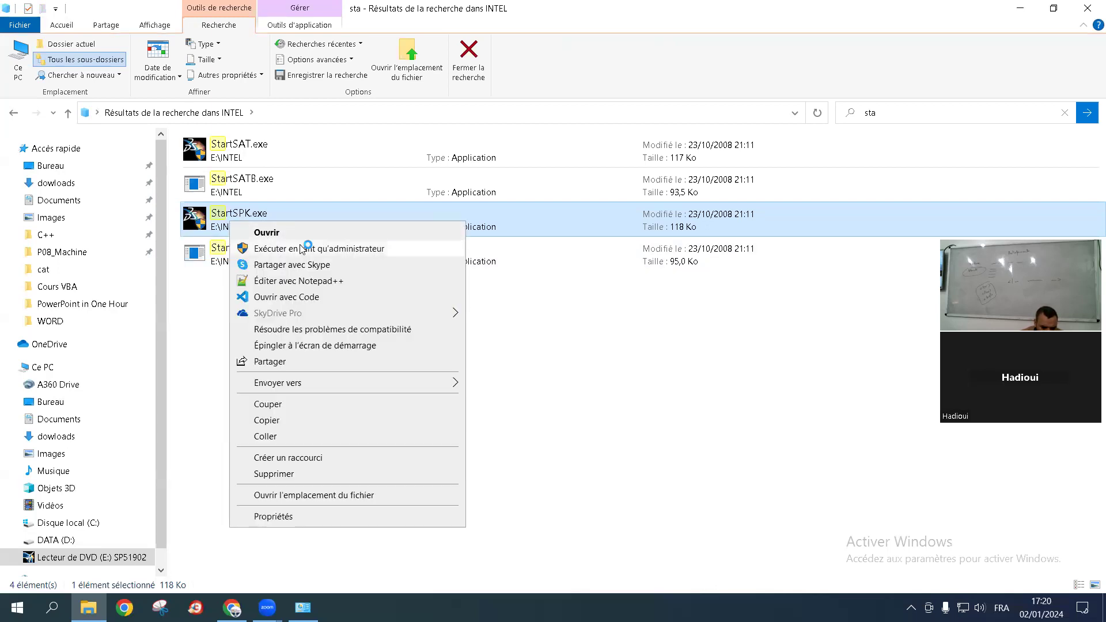
left_click(302, 247)
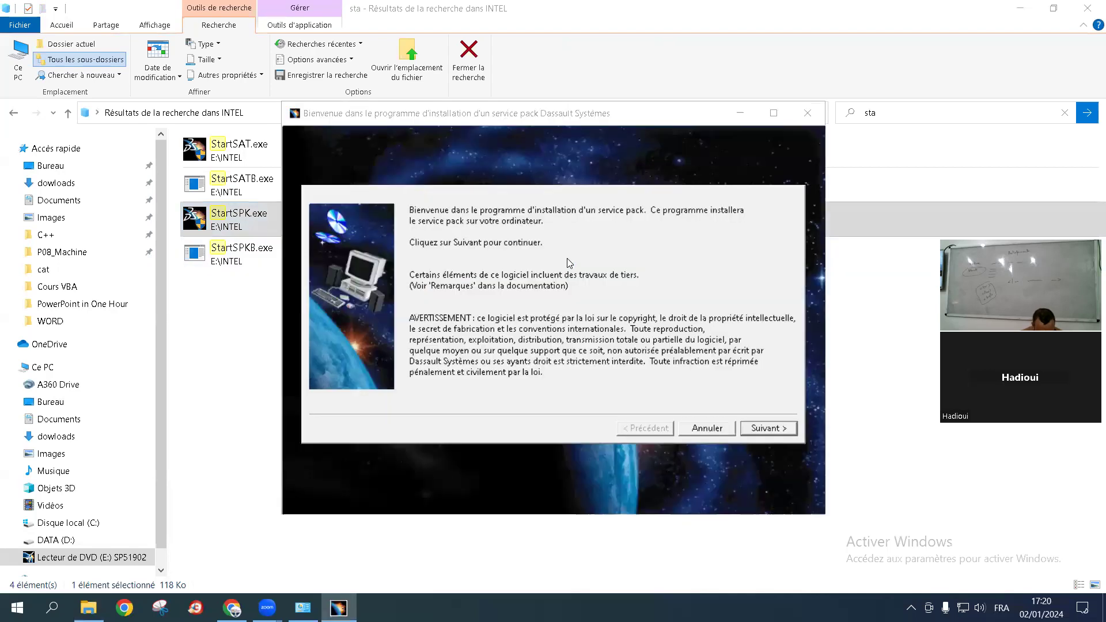
Install Service Pack 2 for build B19, stopping the running Dassault Systèmes processes, and finish the service pack setup
left_click(764, 430)
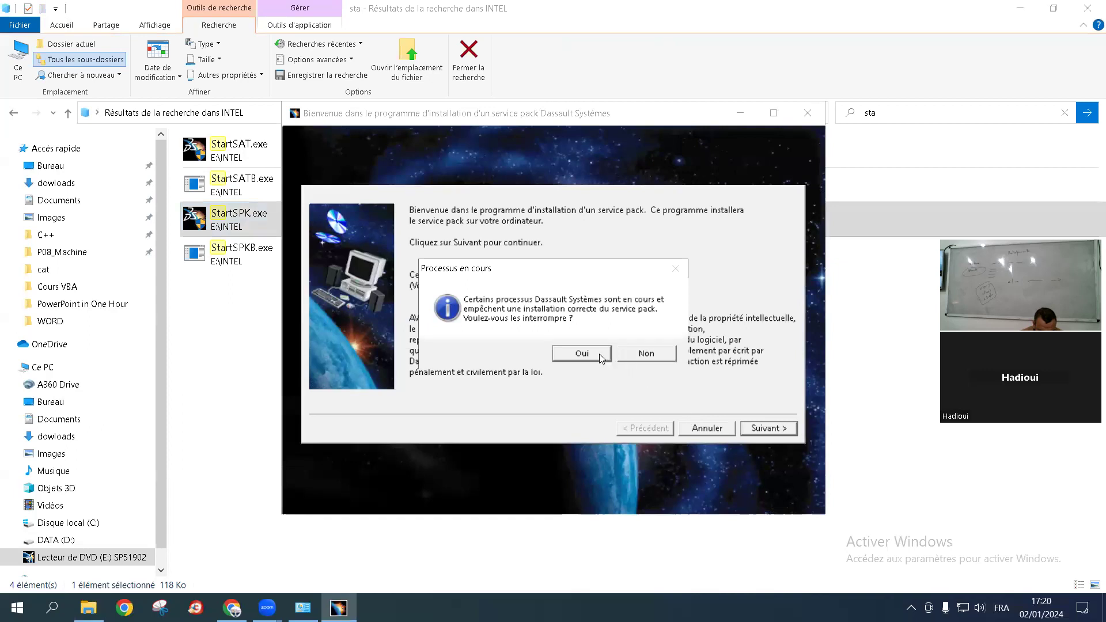
left_click(582, 353)
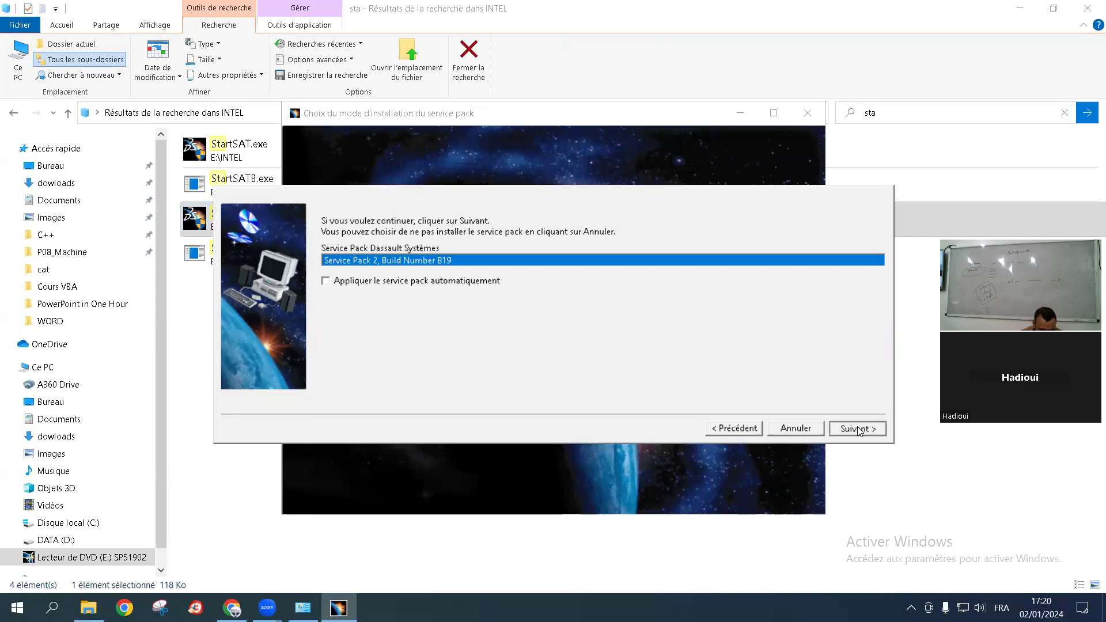
left_click(857, 429)
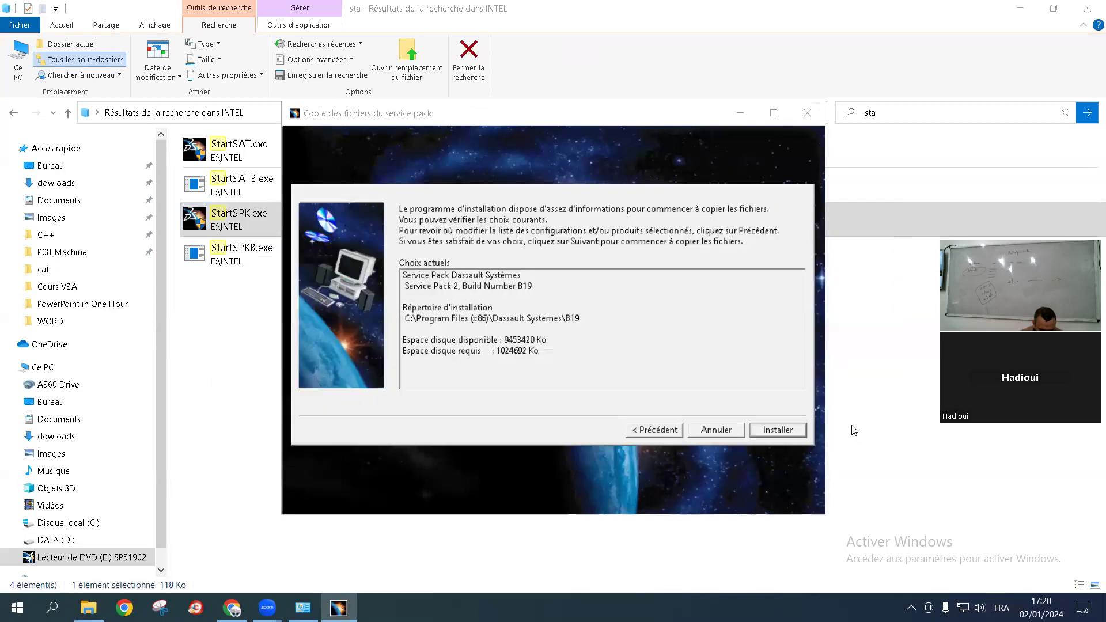
left_click(772, 431)
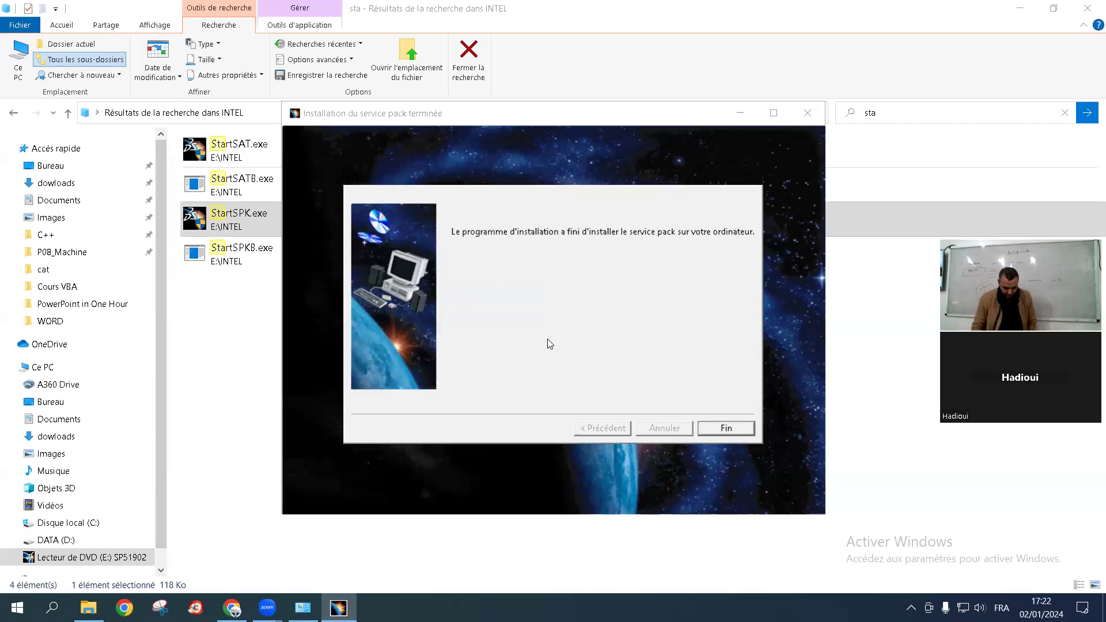
left_click(743, 430)
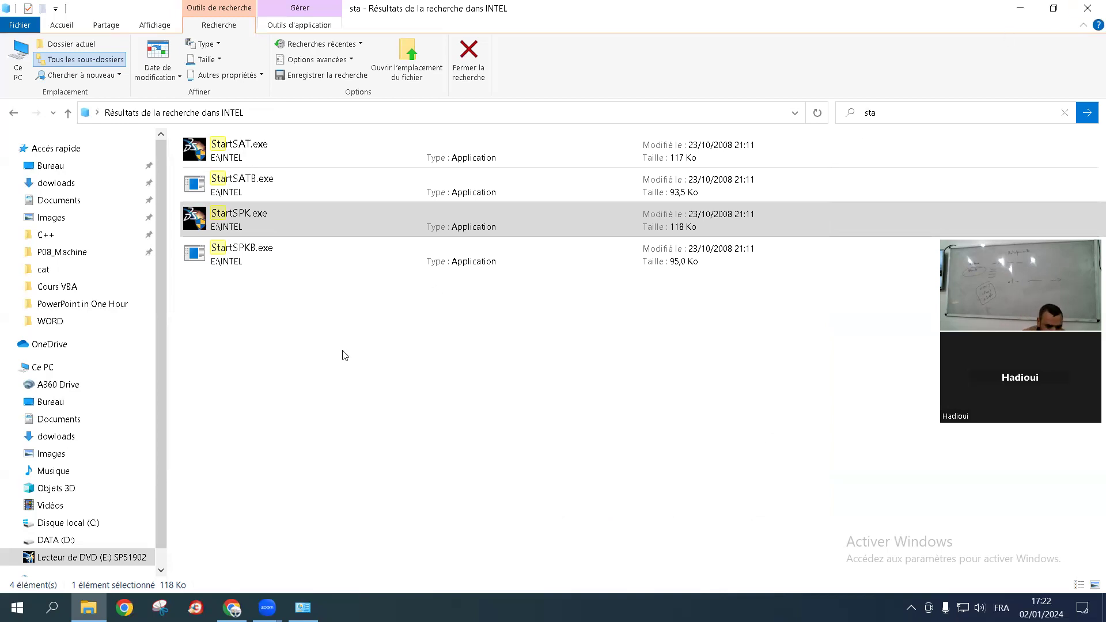
Open the crack folder on the mounted SP51902 DVD drive
left_click(56, 540)
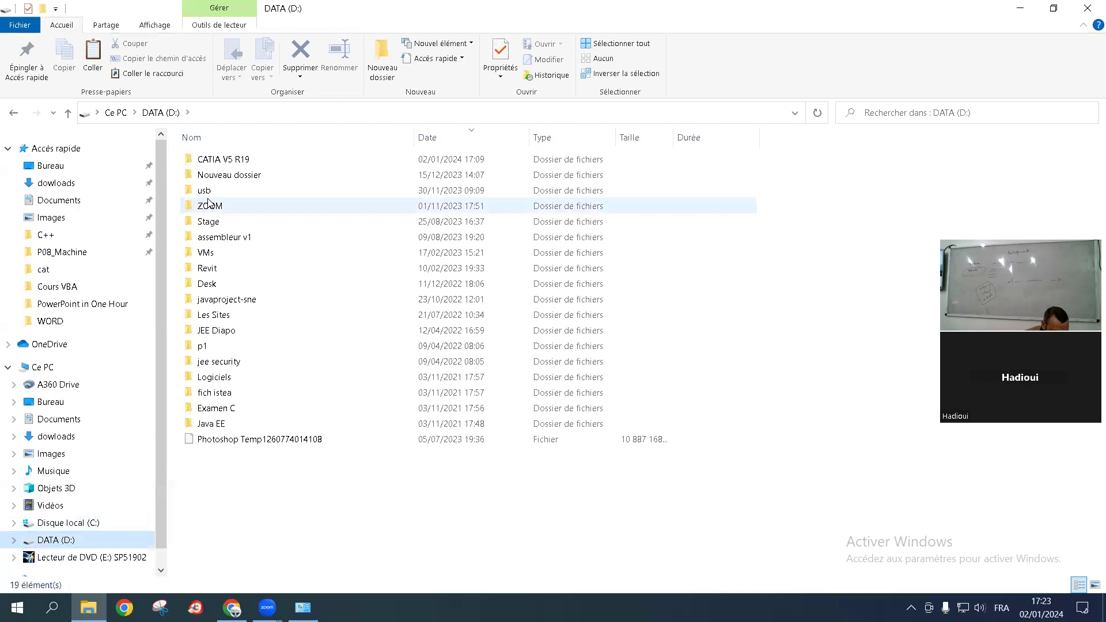
double_click(223, 160)
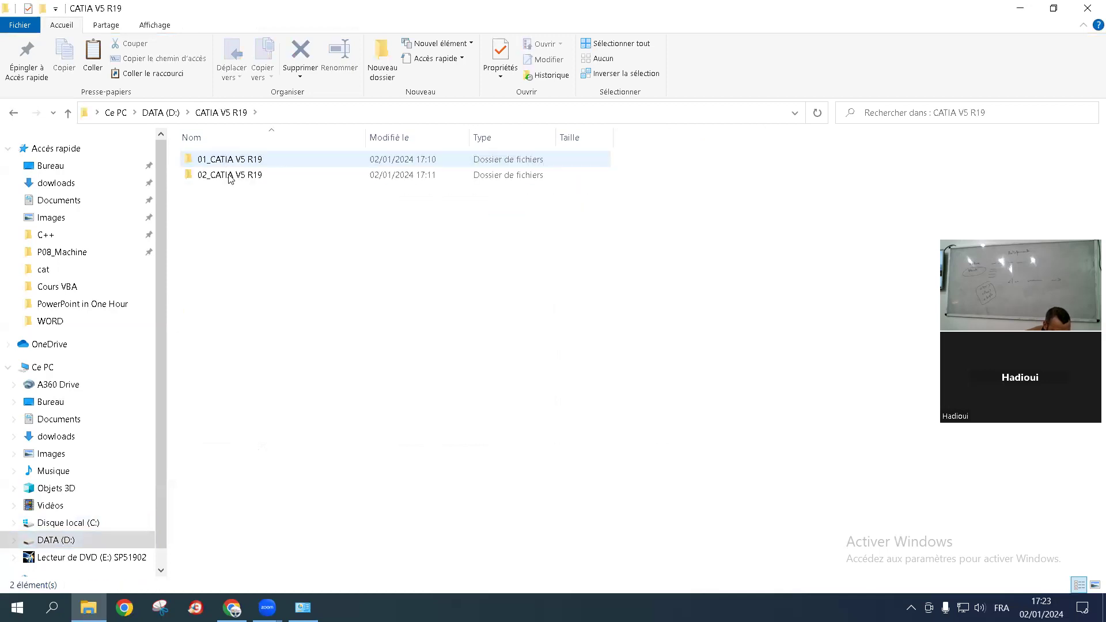
left_click(230, 175)
left_click(113, 558)
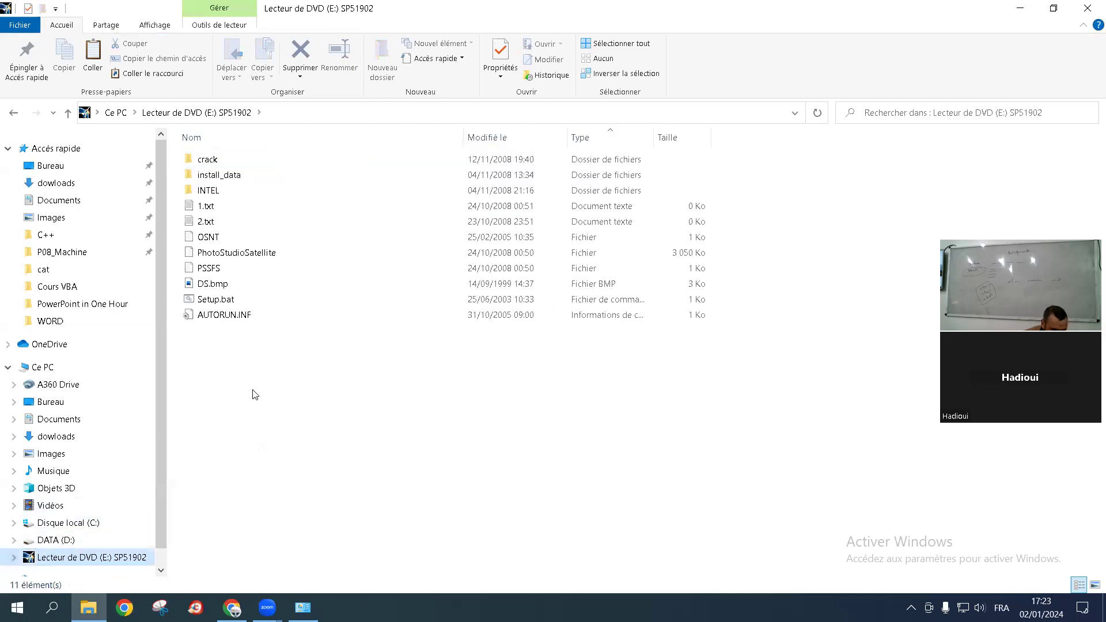
left_click(217, 161)
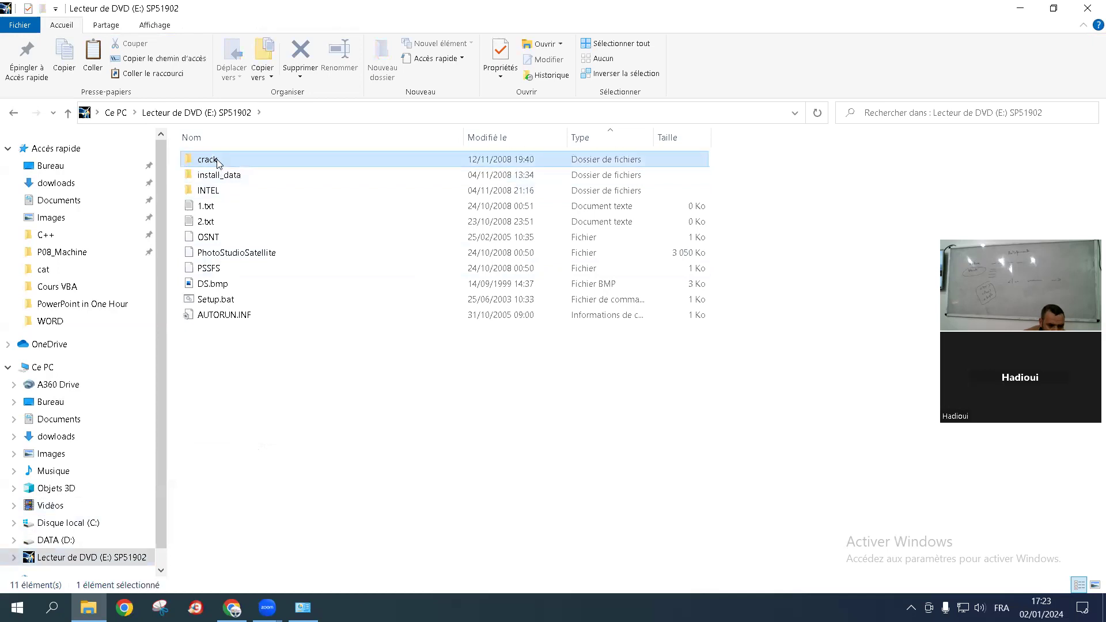
double_click(218, 161)
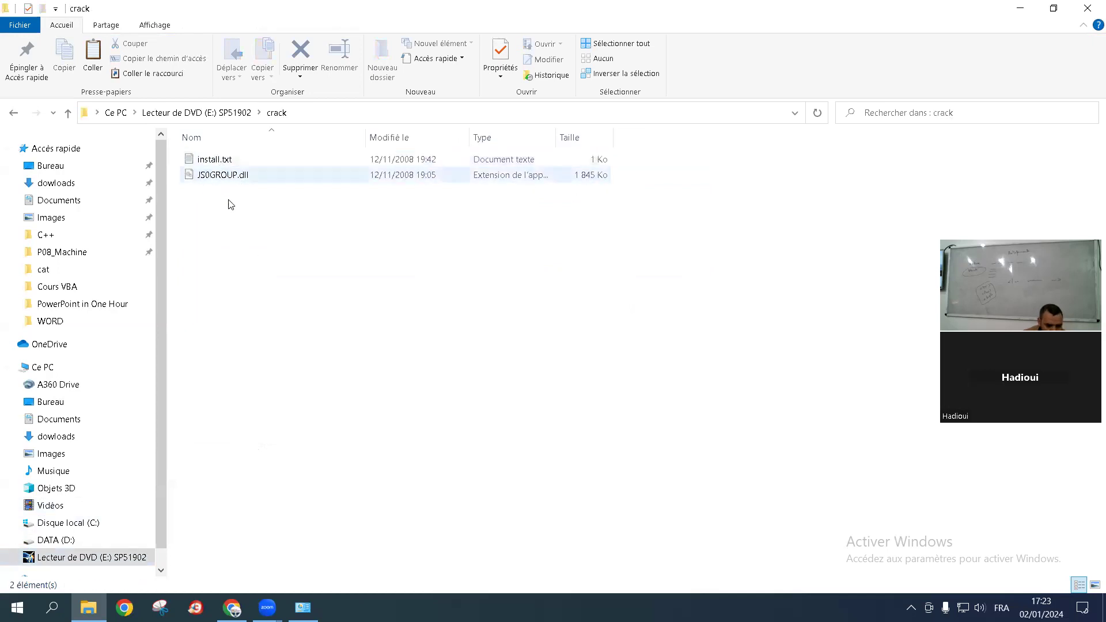
Enlarge the file icons in the crack folder and copy JS0GROUP.dll
scroll(300, 276, "up", 2, "ctrl")
scroll(300, 273, "up", 3, "ctrl")
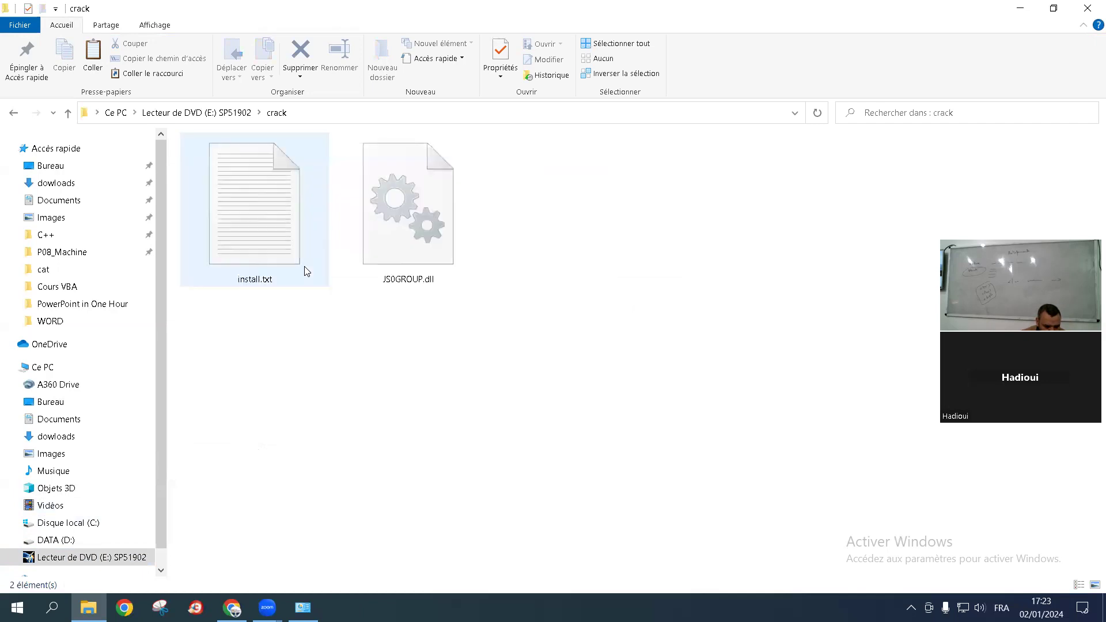
scroll(307, 271, "up", 1, "ctrl")
left_click(468, 241)
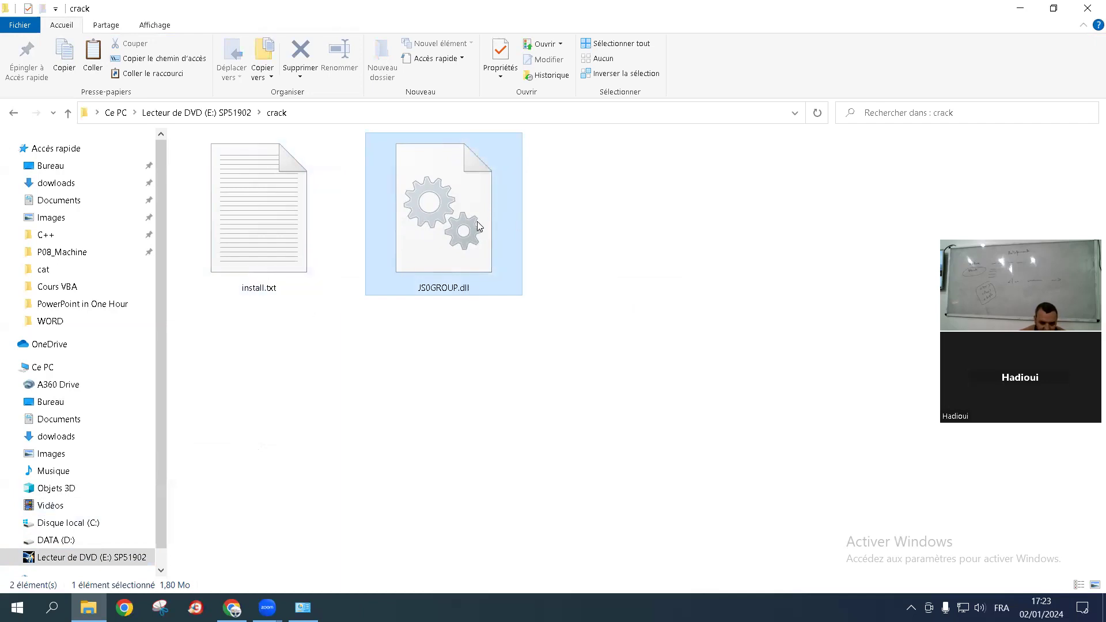
right_click(458, 203)
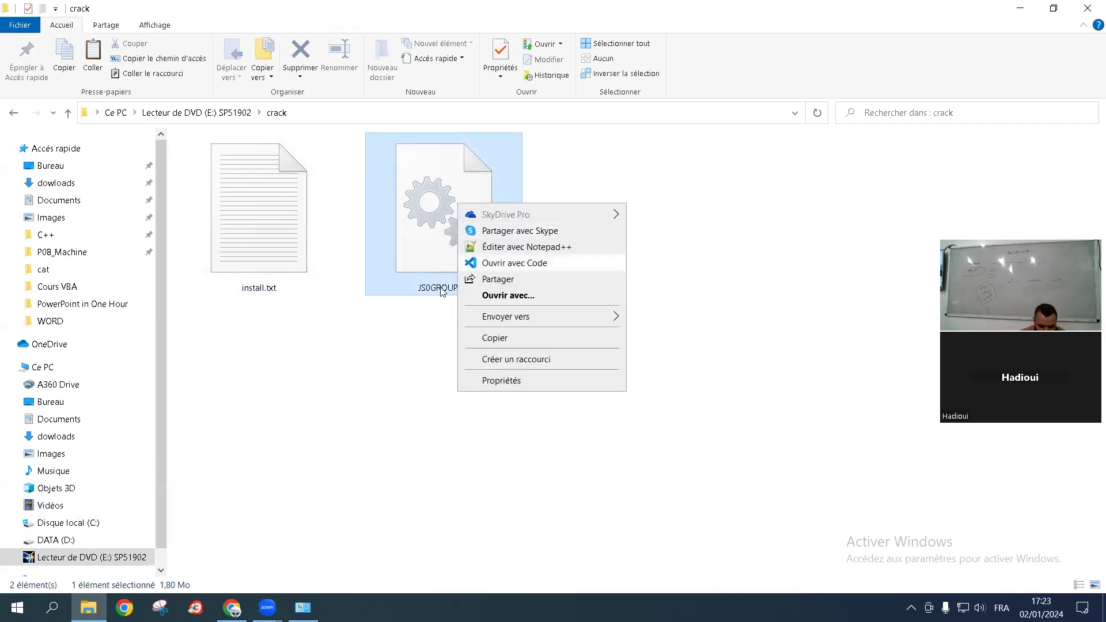
left_click(495, 339)
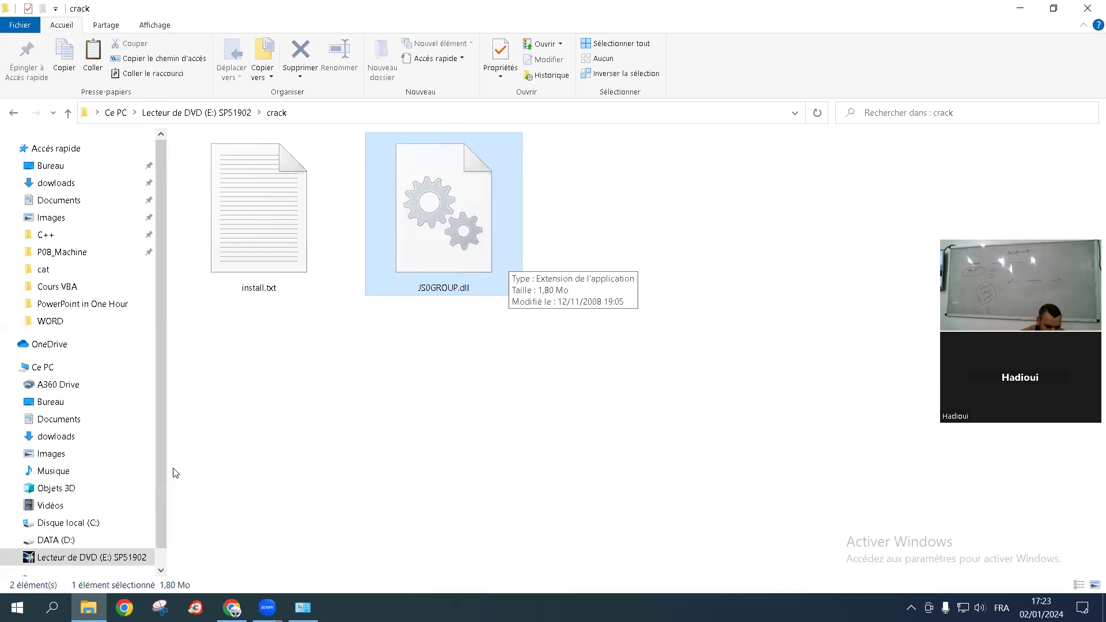
Find CATIA V5R19 with a Windows search for "ca", open its shortcut's target folder, and close that window
left_click(52, 607)
type("ca")
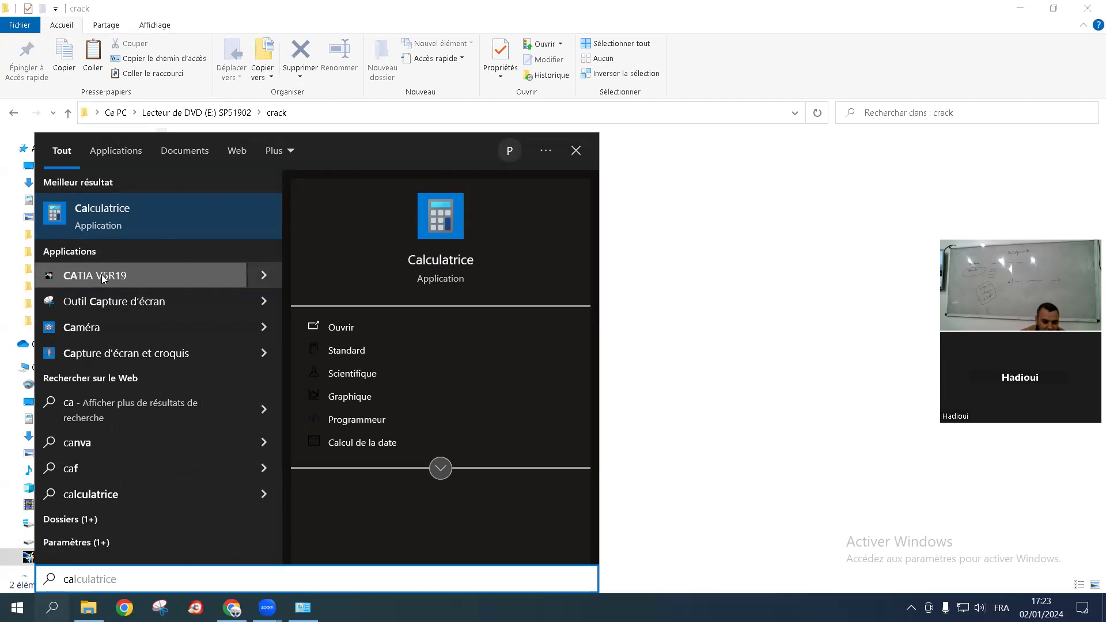
right_click(102, 274)
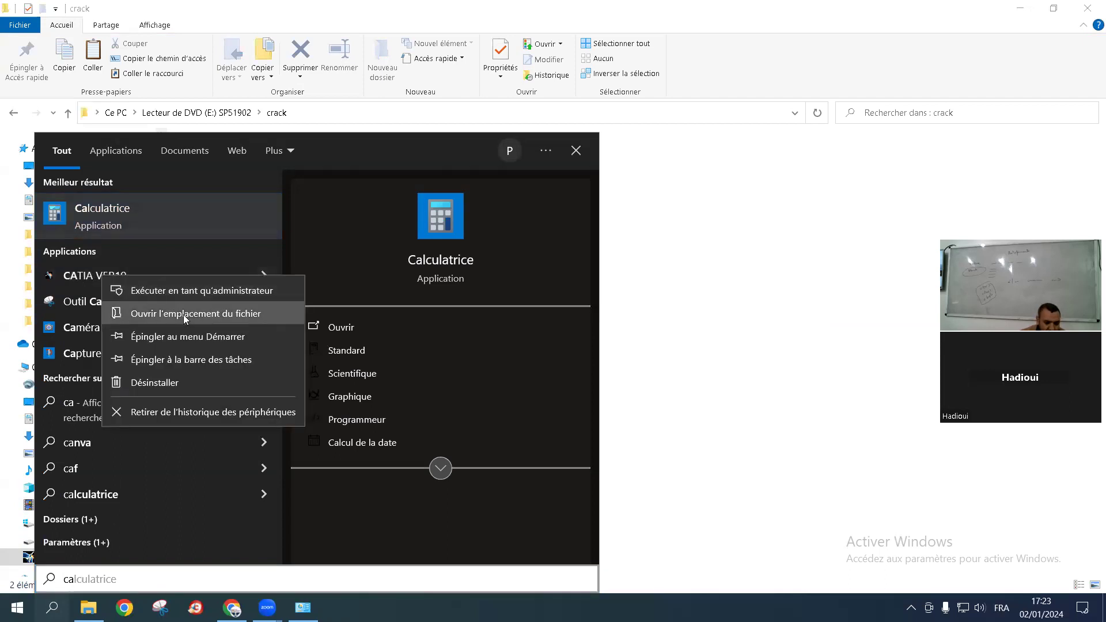
left_click(206, 316)
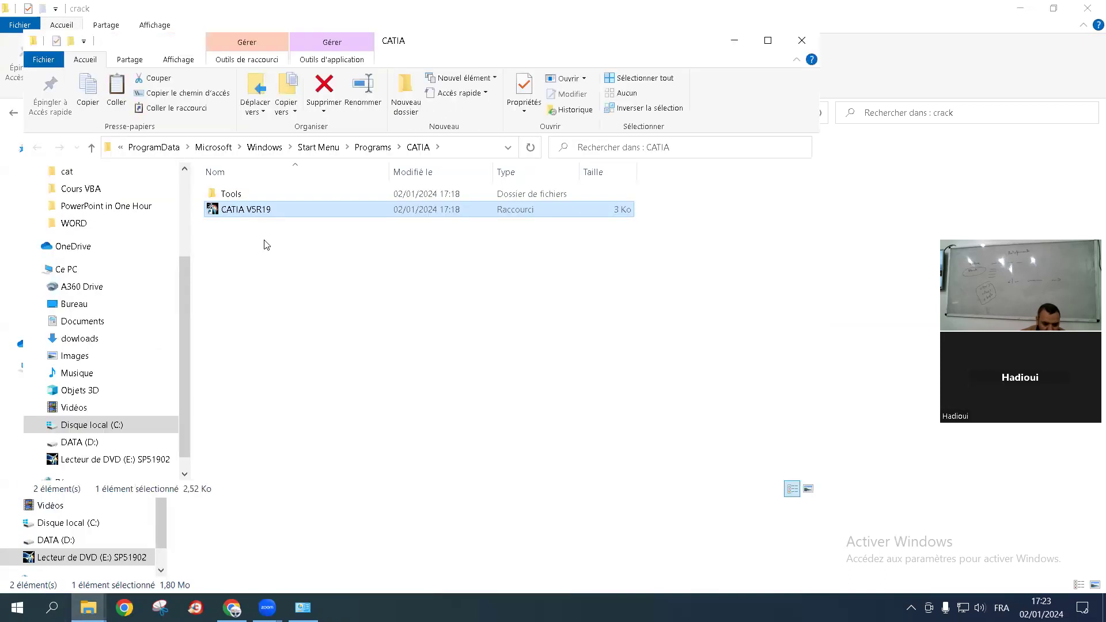
right_click(246, 212)
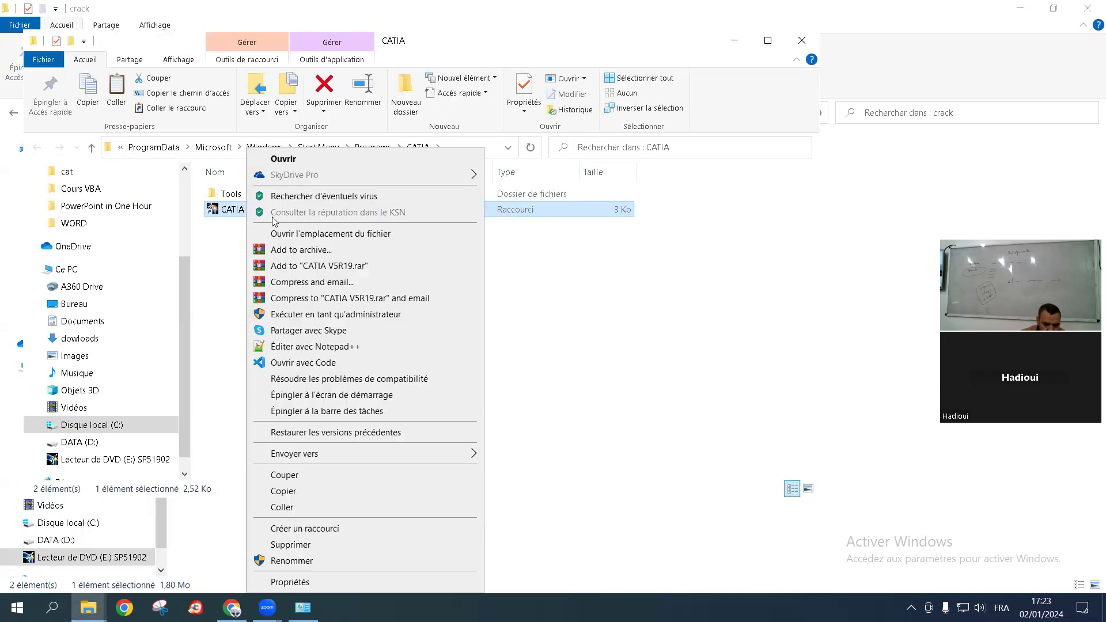
left_click(305, 236)
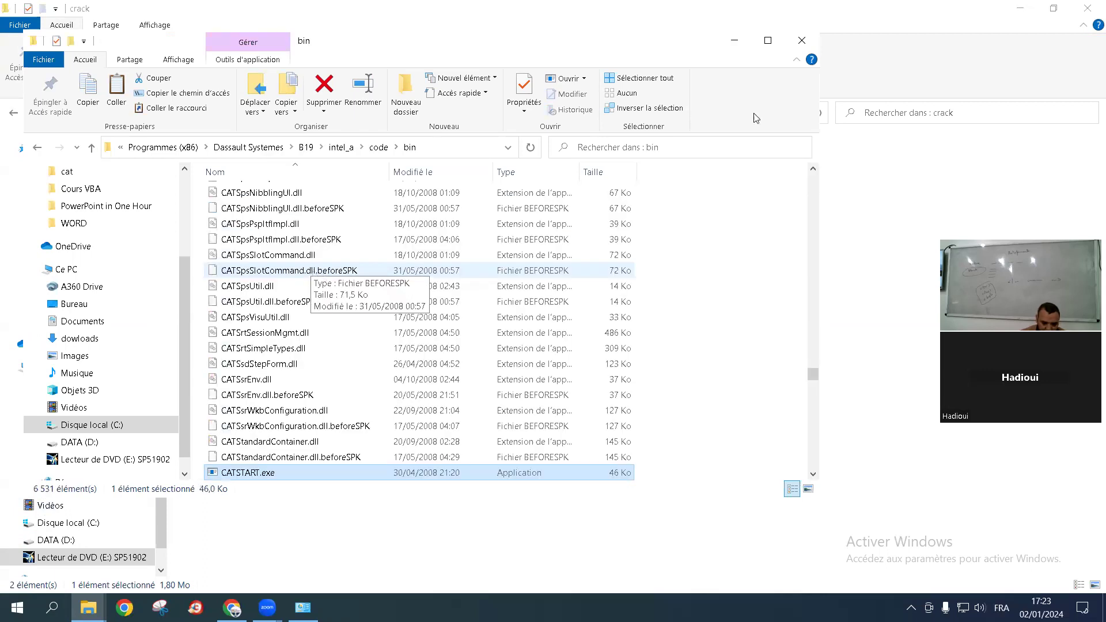
left_click(801, 41)
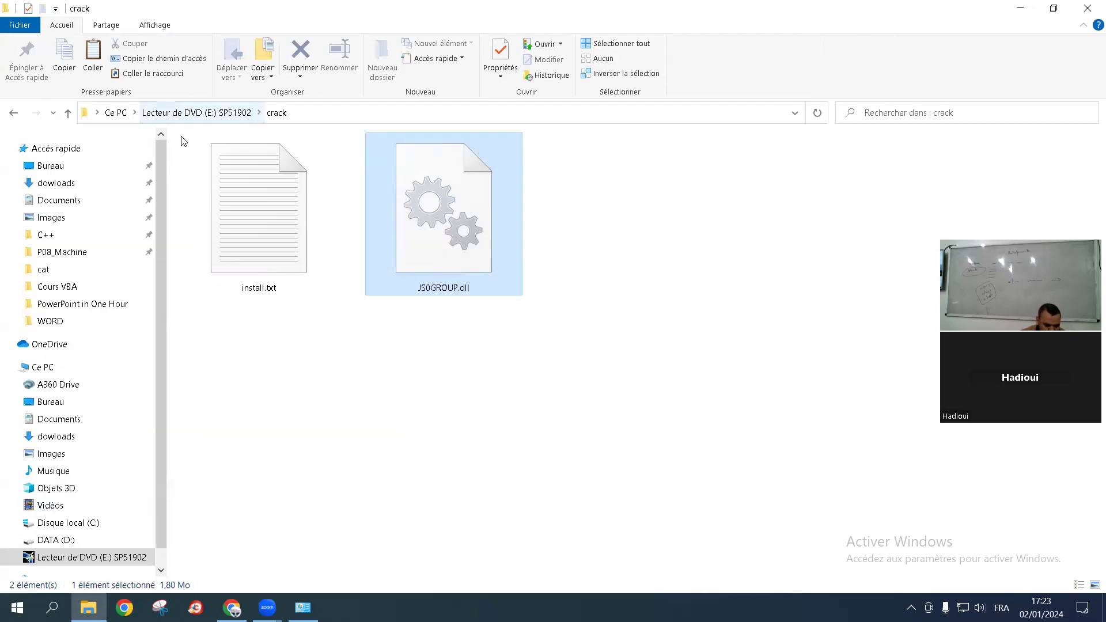
Return to the SP51902 DVD drive's root, show large icons, and copy JS0GROUP.dll from the crack folder
left_click(105, 558)
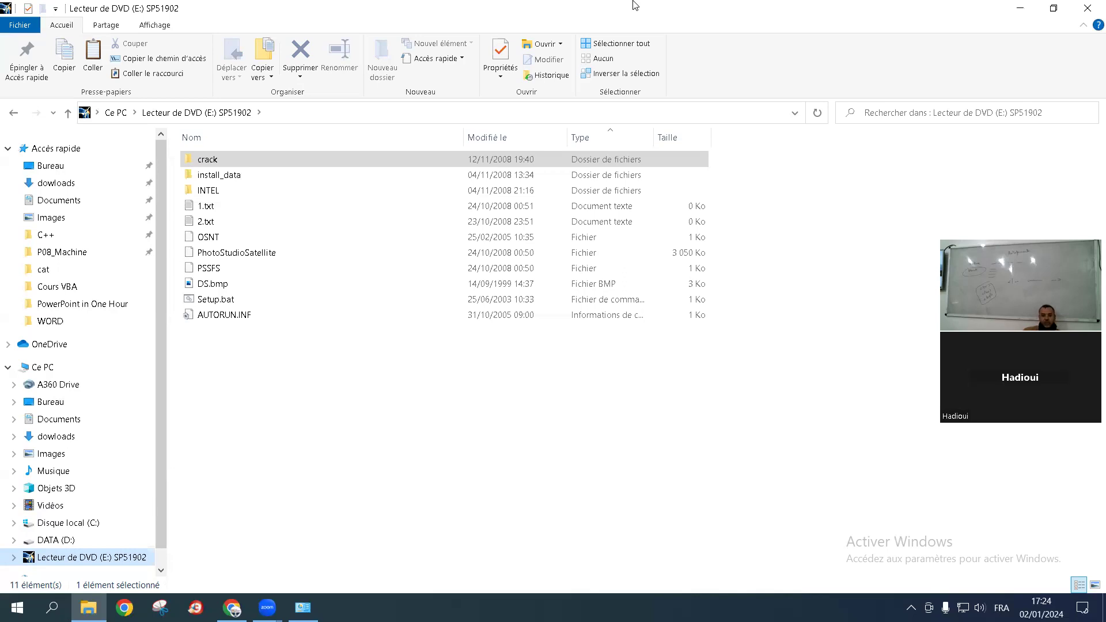
left_click(88, 557)
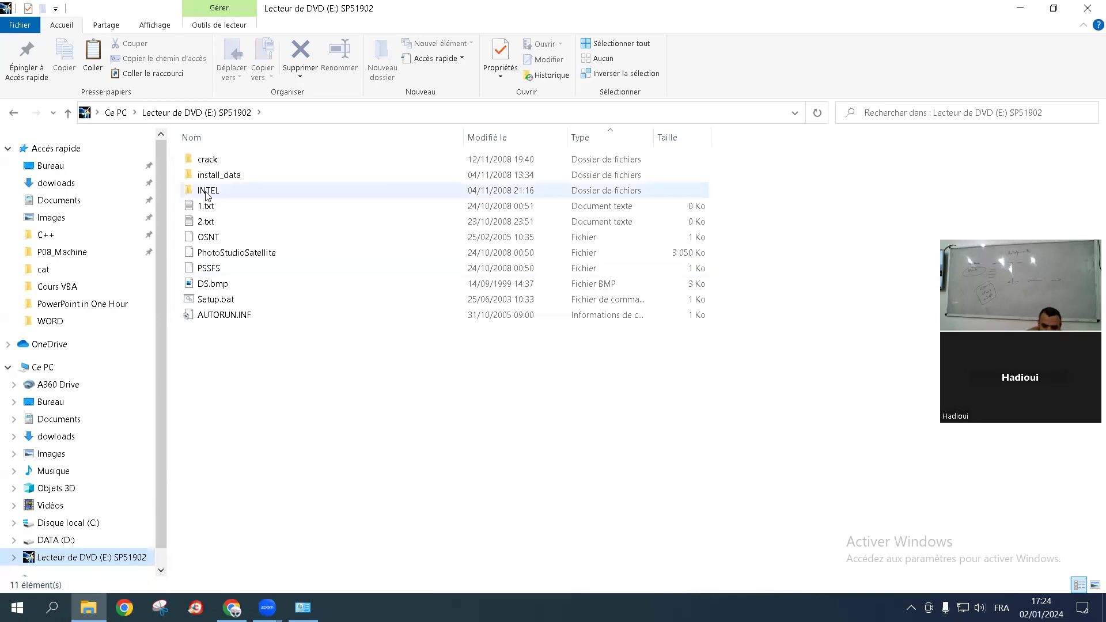
scroll(254, 223, "up", 5, "ctrl")
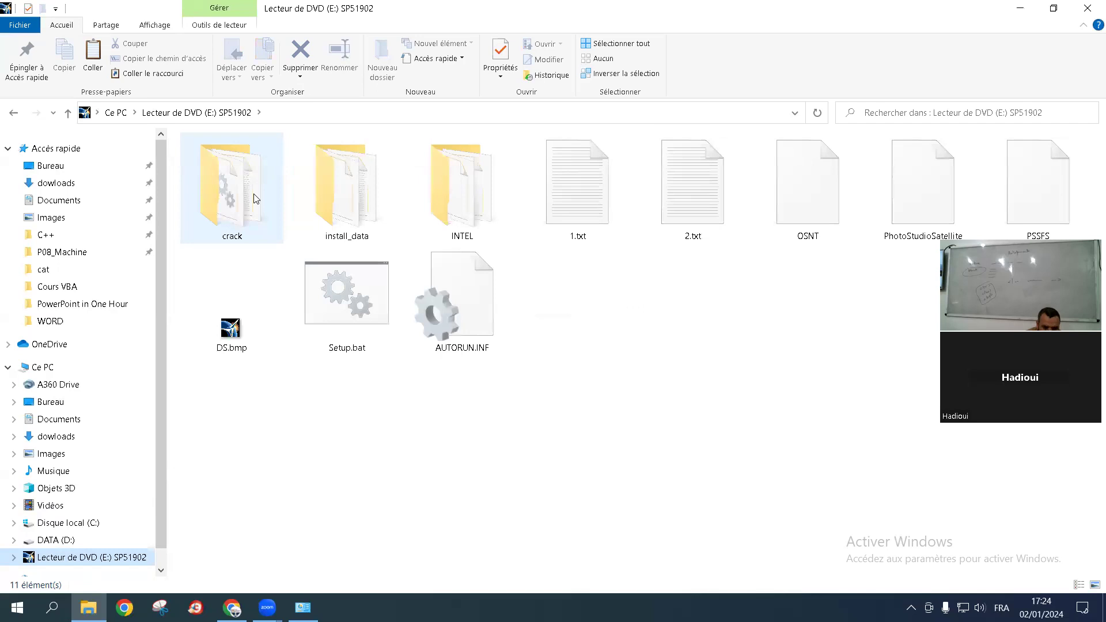
left_click(248, 195)
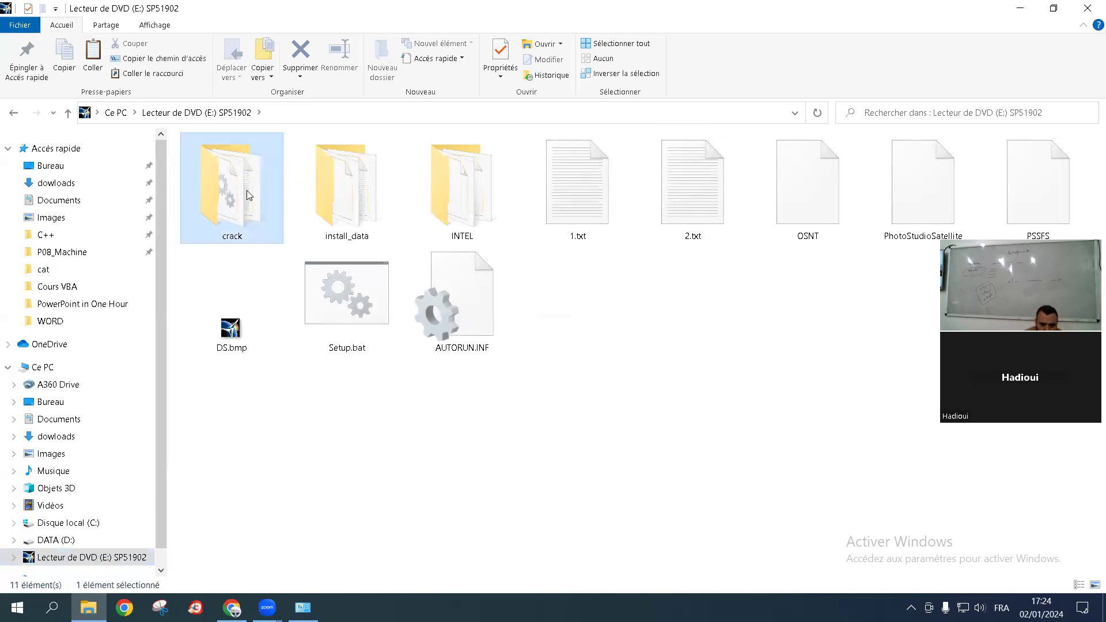
double_click(254, 189)
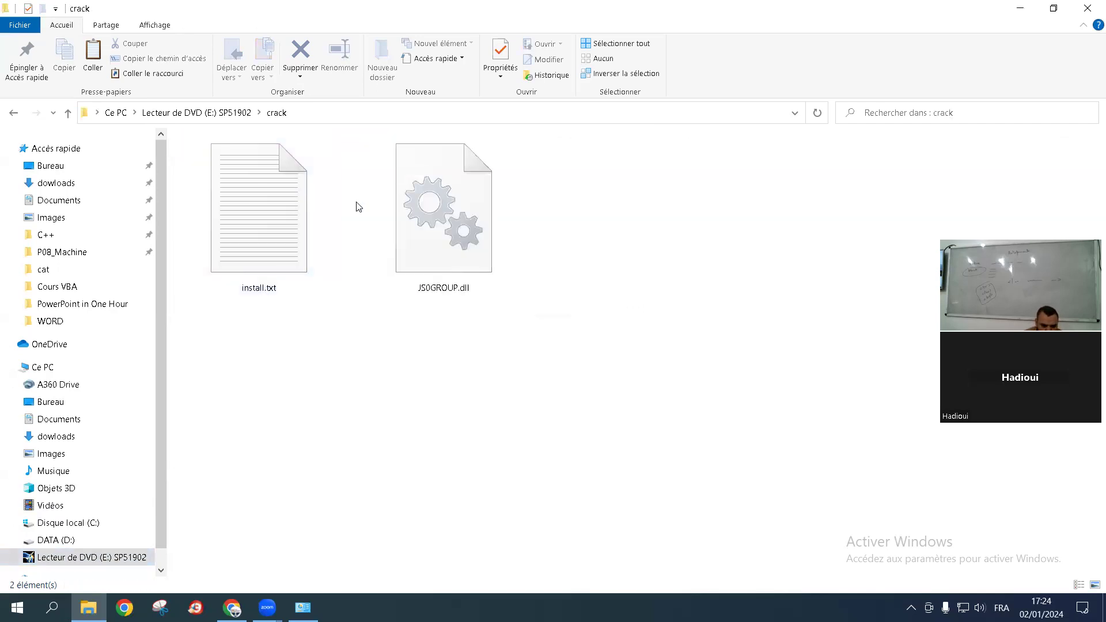
left_click(427, 216)
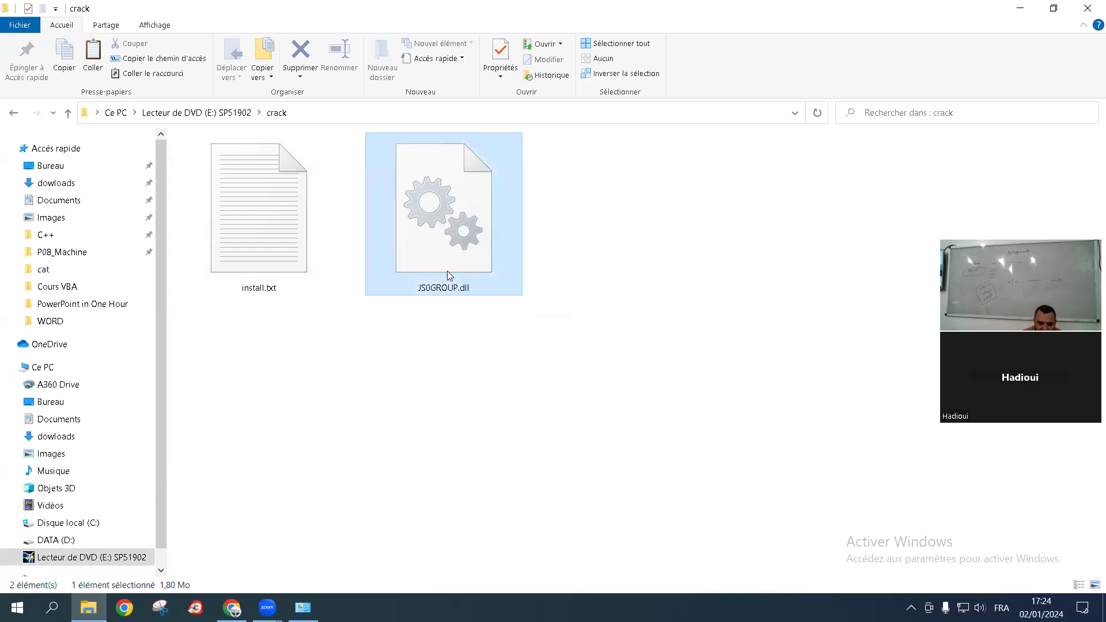
right_click(455, 216)
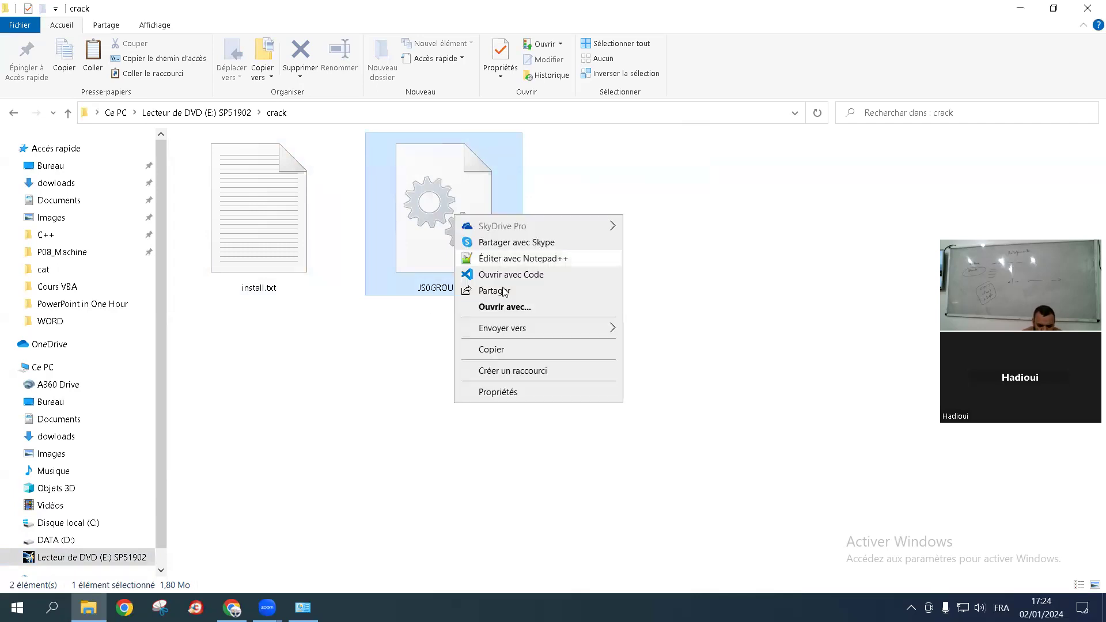
left_click(493, 349)
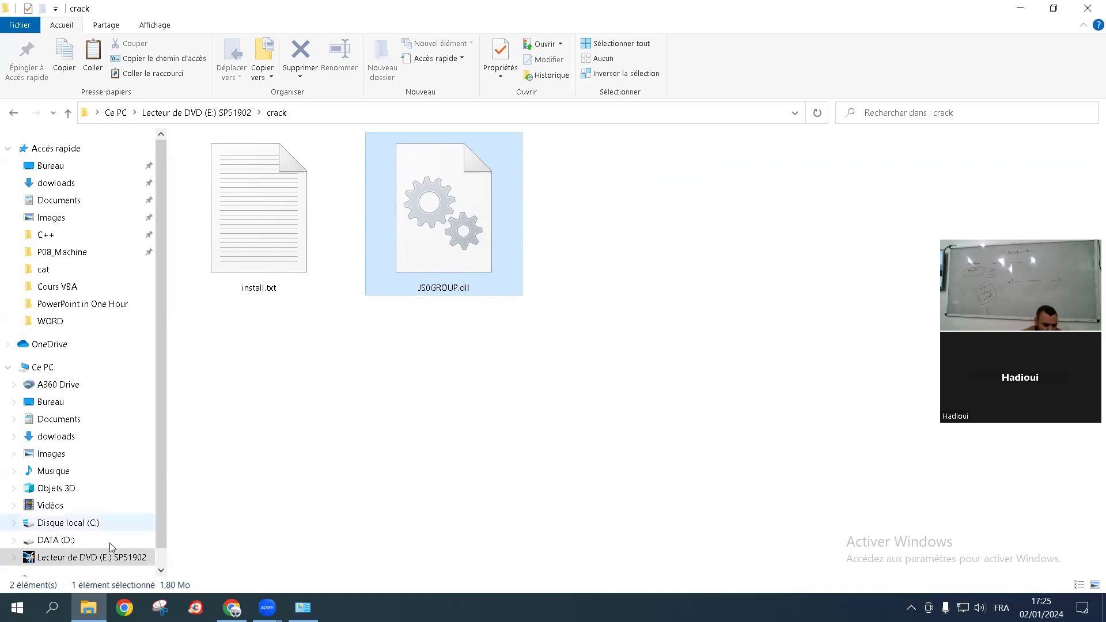
Find CATIA V5R19 with a Windows search for "ca" and open the bin folder its shortcut points to
left_click(52, 608)
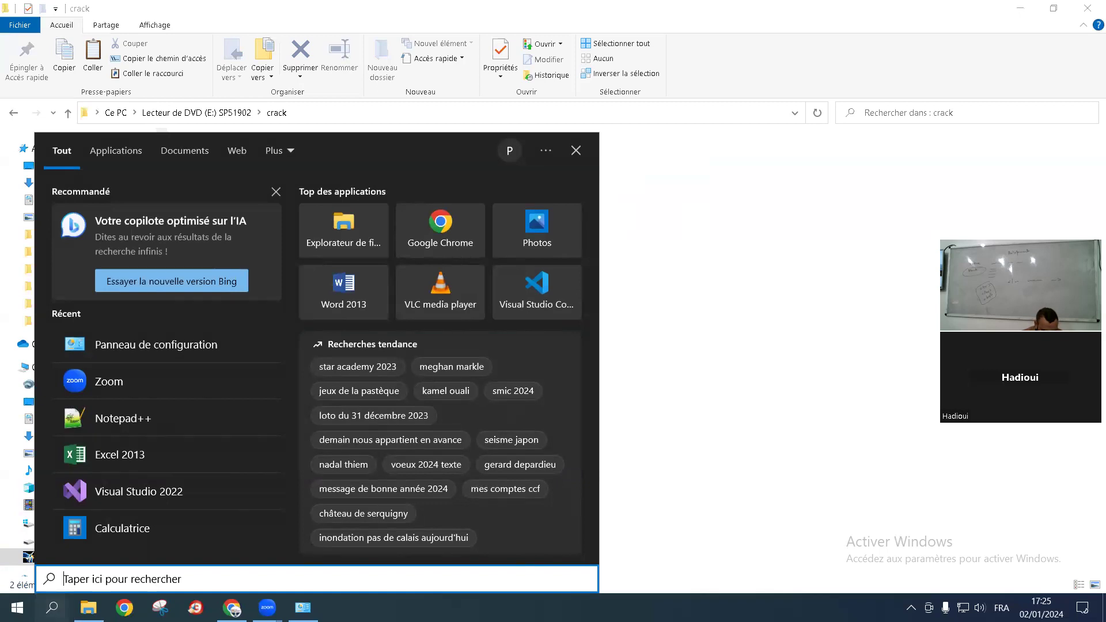
type("ca")
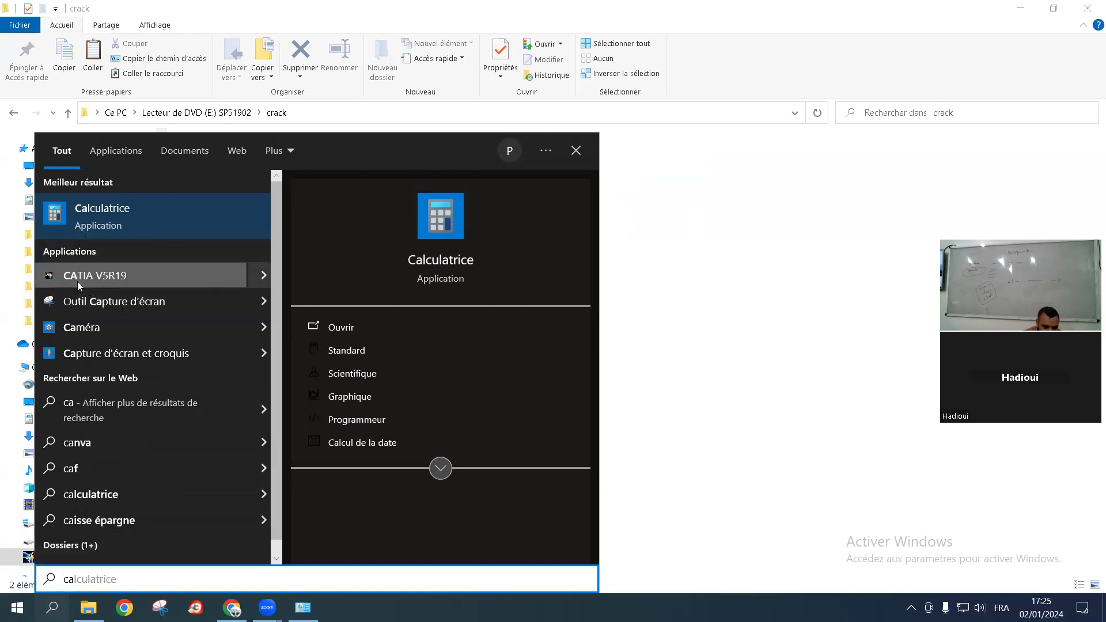
right_click(79, 278)
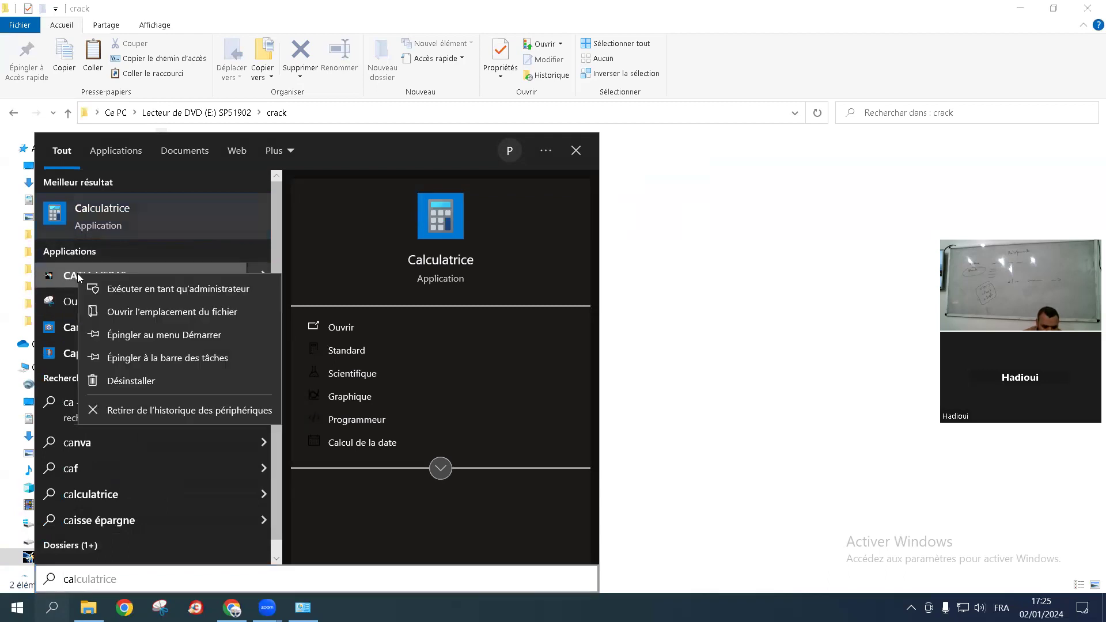
left_click(133, 311)
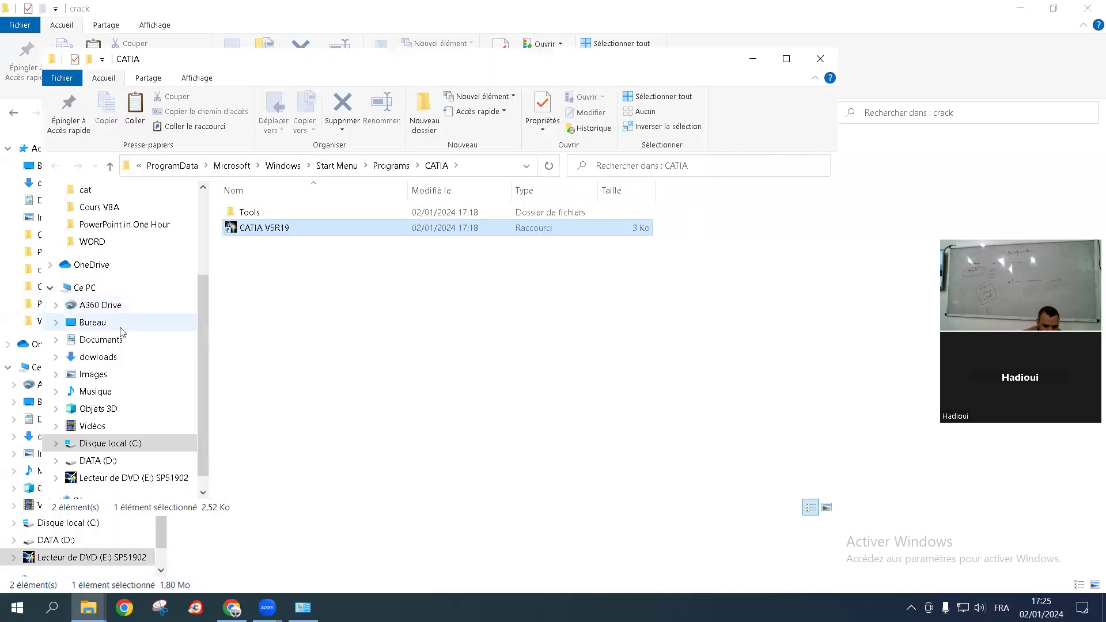
right_click(271, 229)
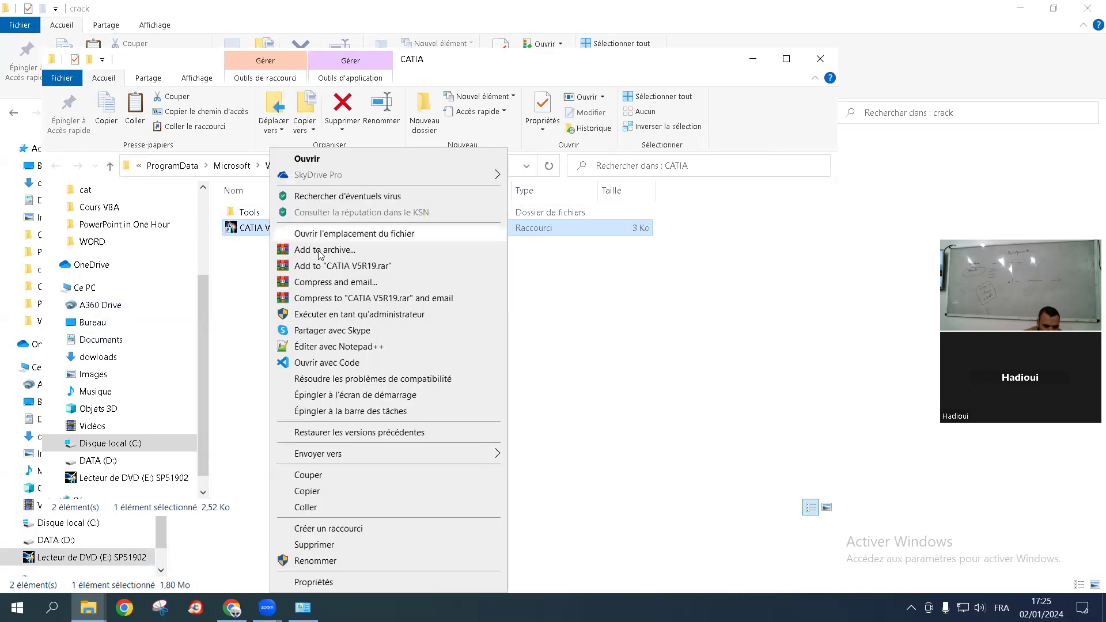
left_click(349, 234)
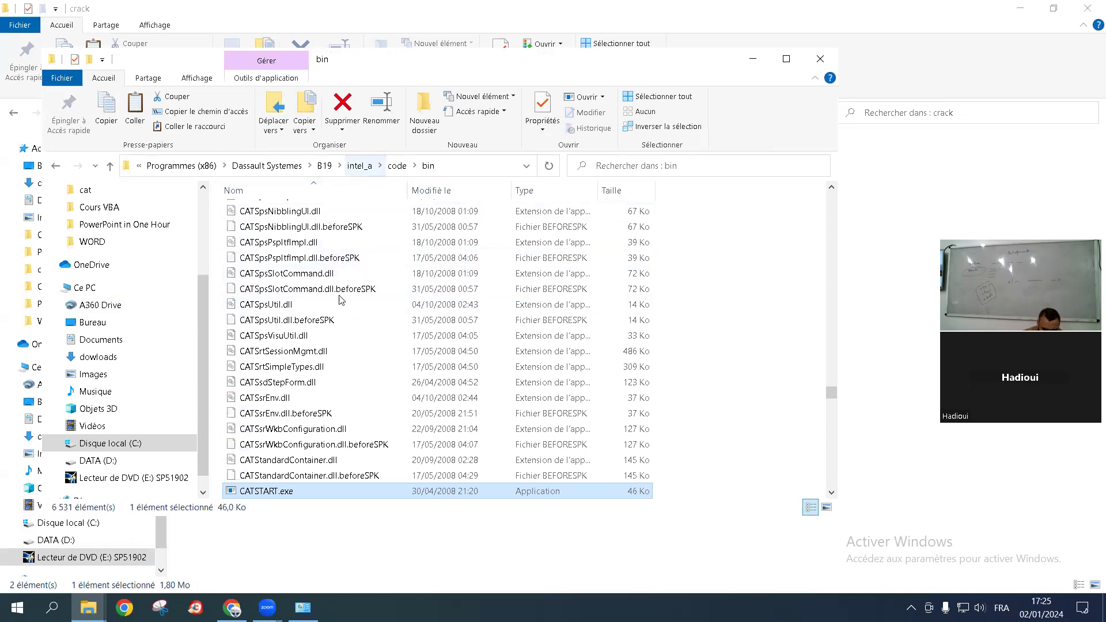
Paste JS0GROUP.dll into the B19 bin folder, replacing the existing file with administrator rights
right_click(763, 357)
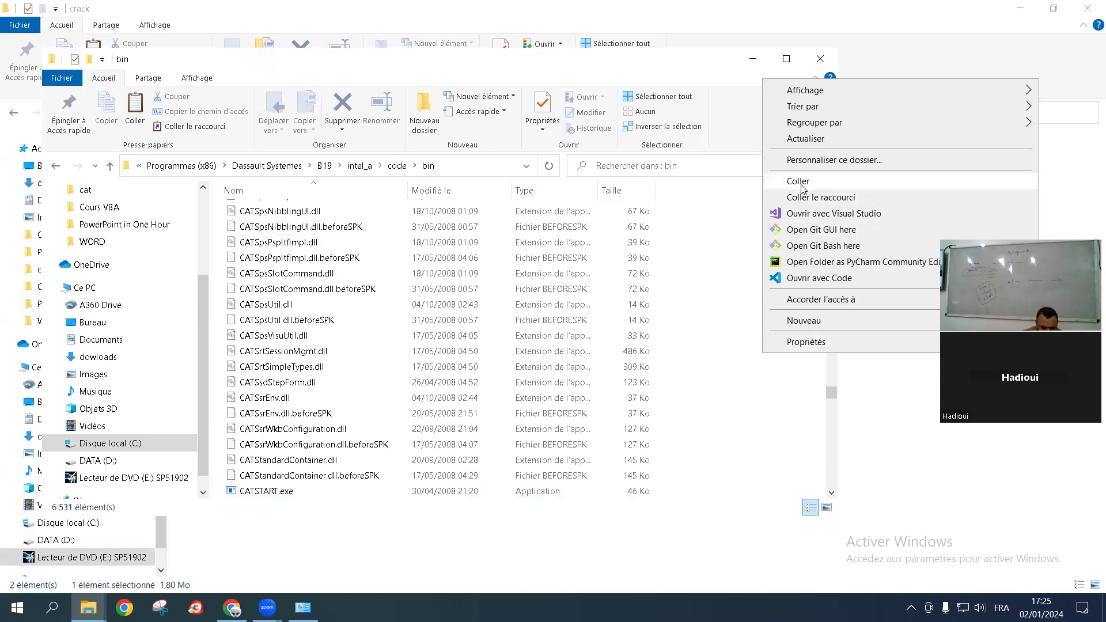
left_click(799, 183)
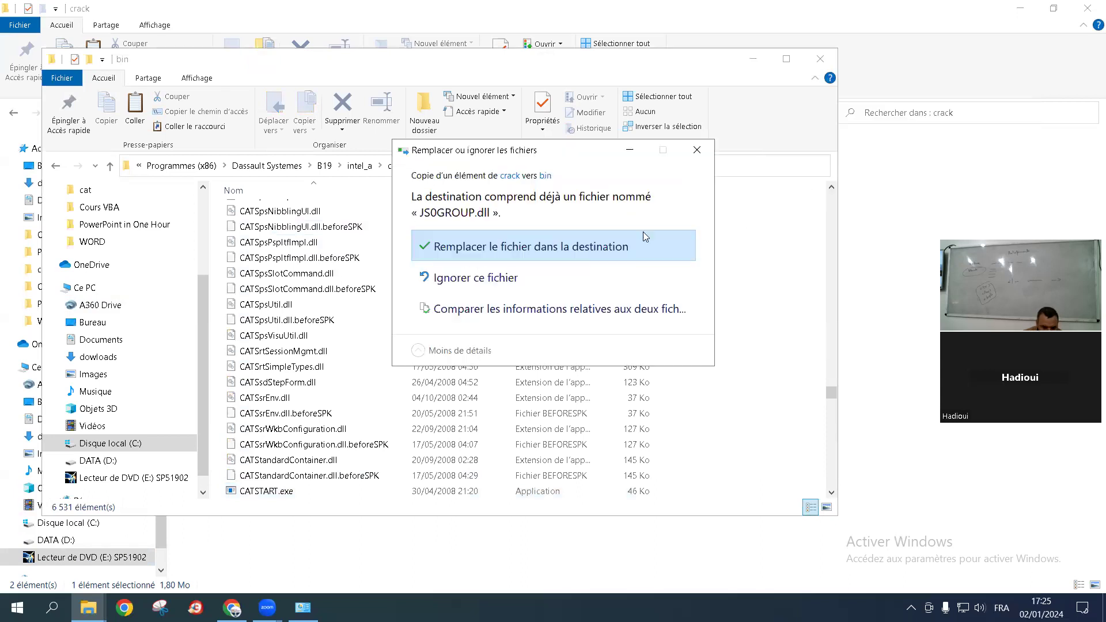
left_click(577, 248)
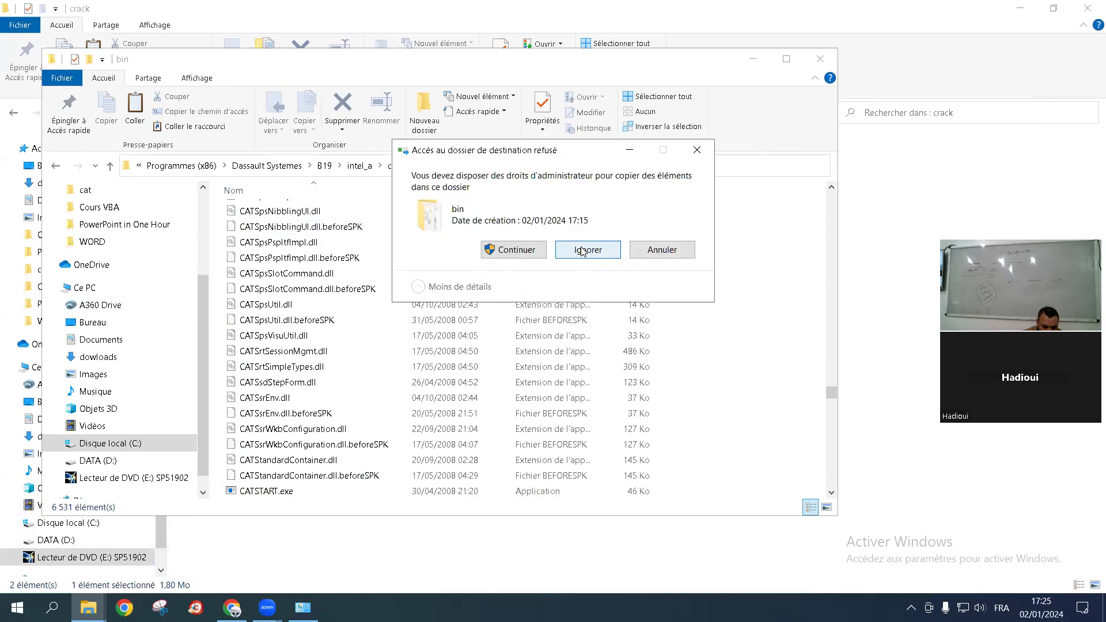
left_click(514, 249)
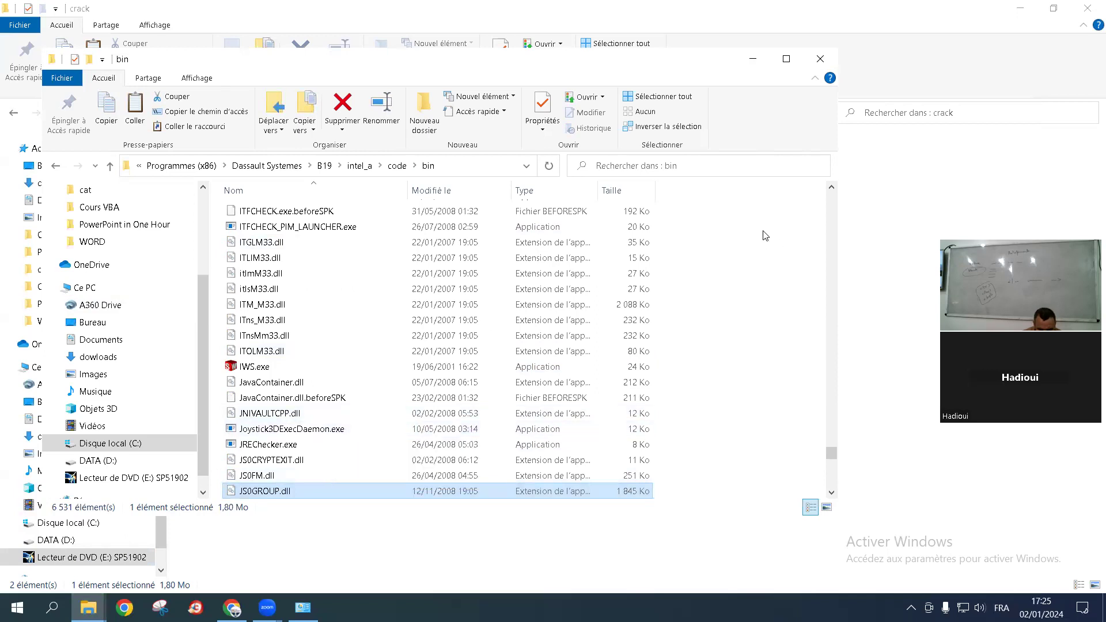
Close the bin and crack folder windows to return to the desktop
left_click(764, 270)
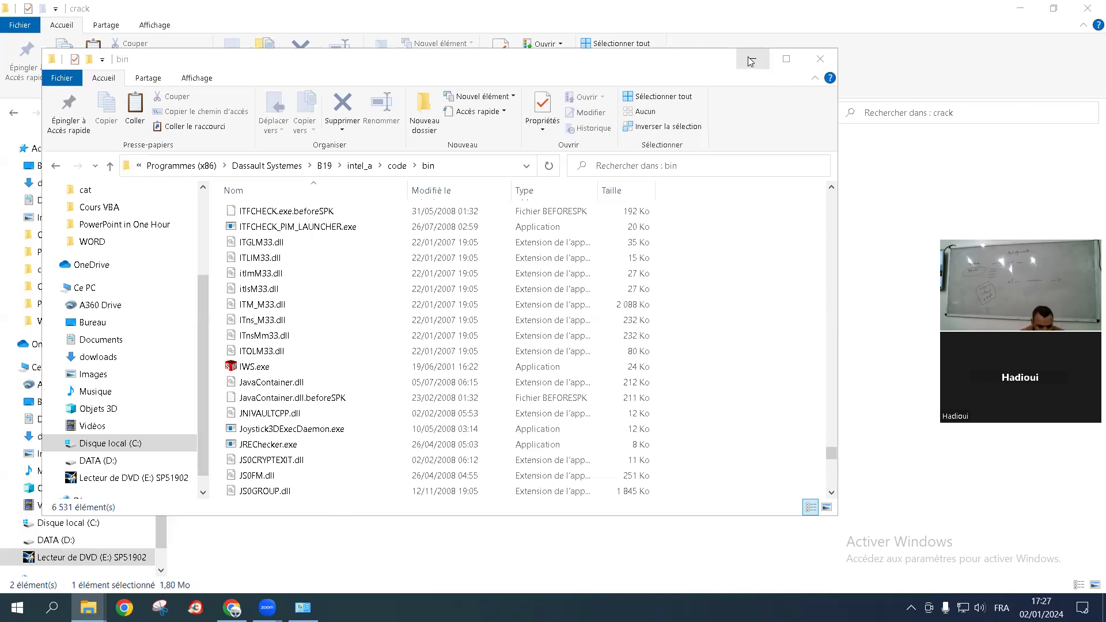
key("alt+F4")
key("alt+F4")
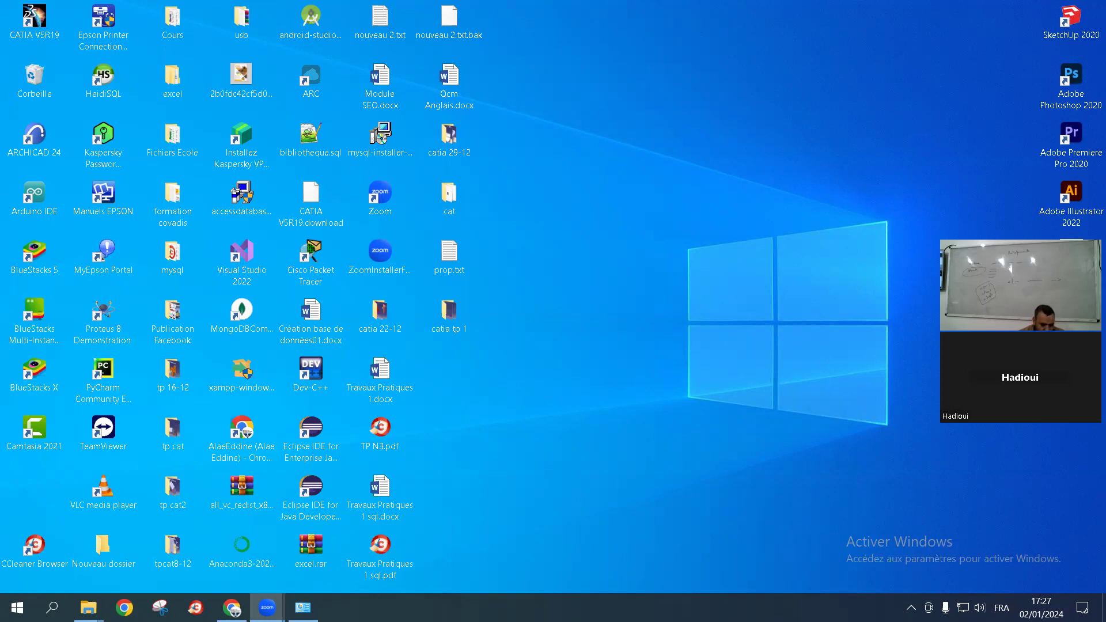
Find CATIA V5R19 with a Windows search for "ca", launch it, and decline reloading the previous session's data
key("super")
key("Escape")
key("super+s")
type("ca")
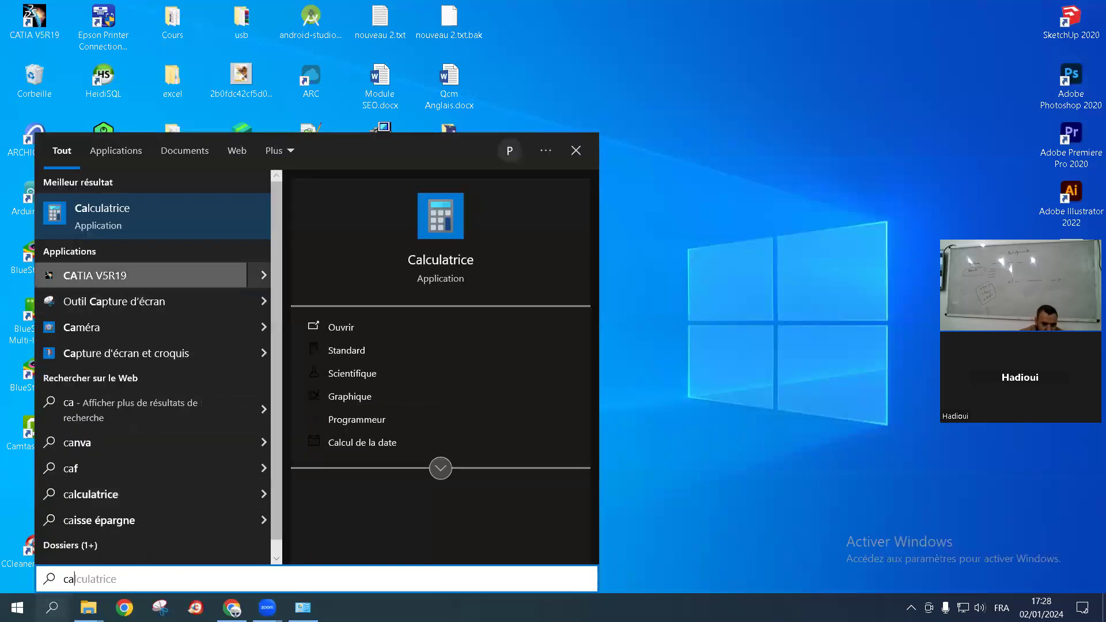
key("Return")
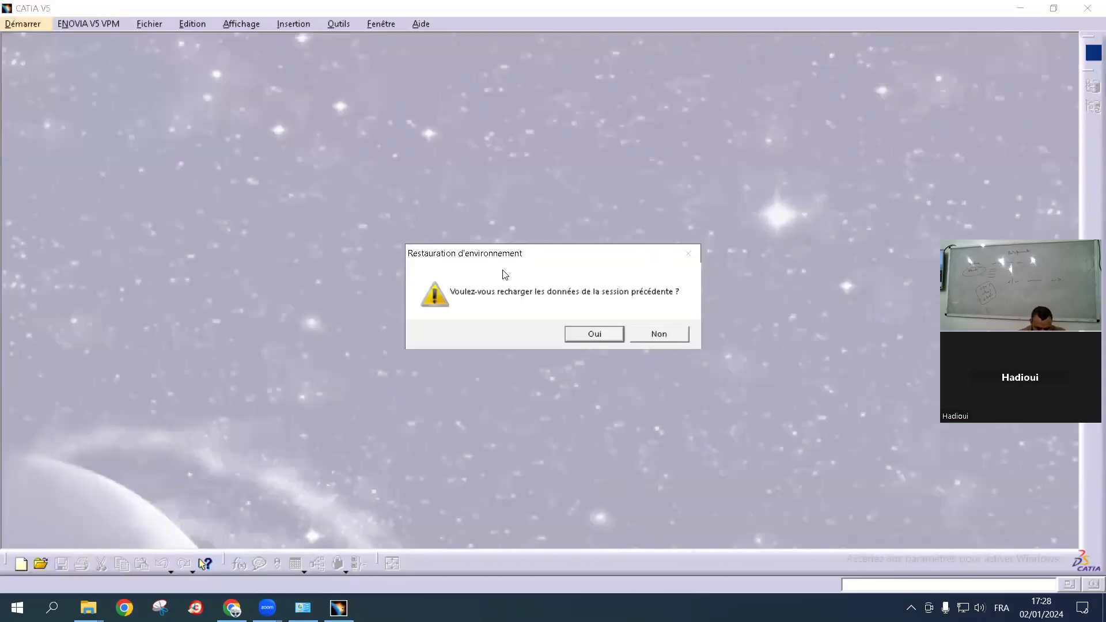
left_click(654, 335)
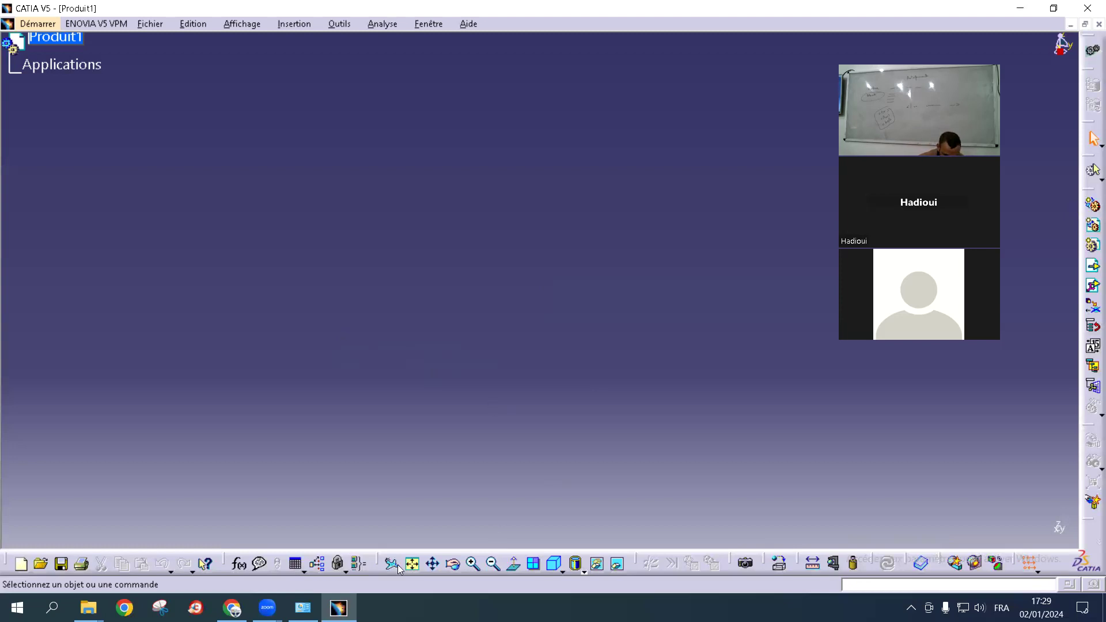
left_click(537, 292)
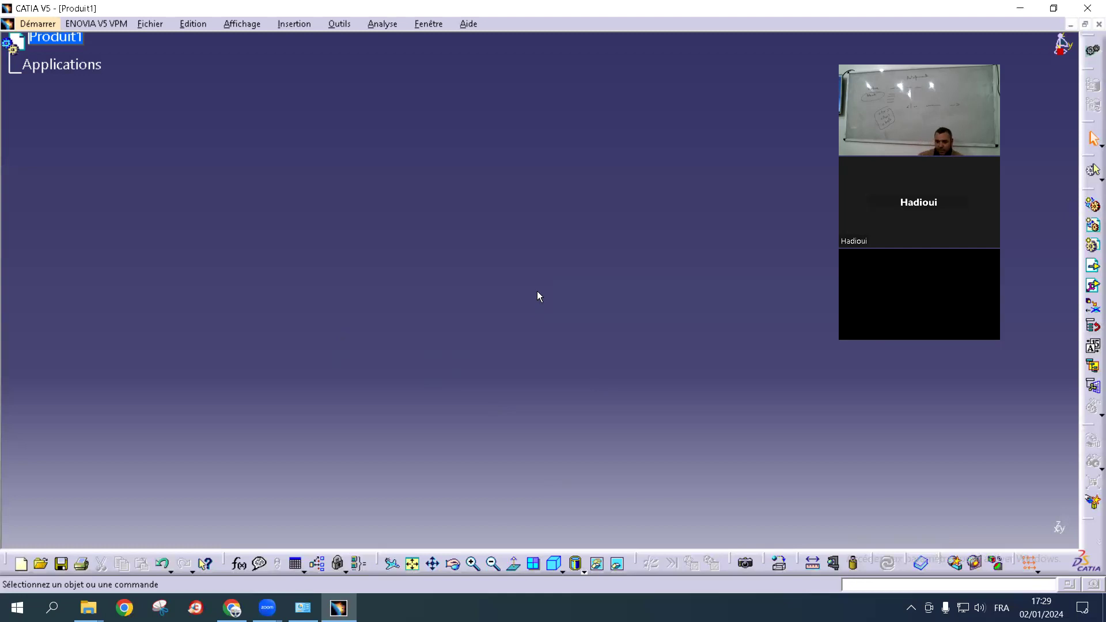
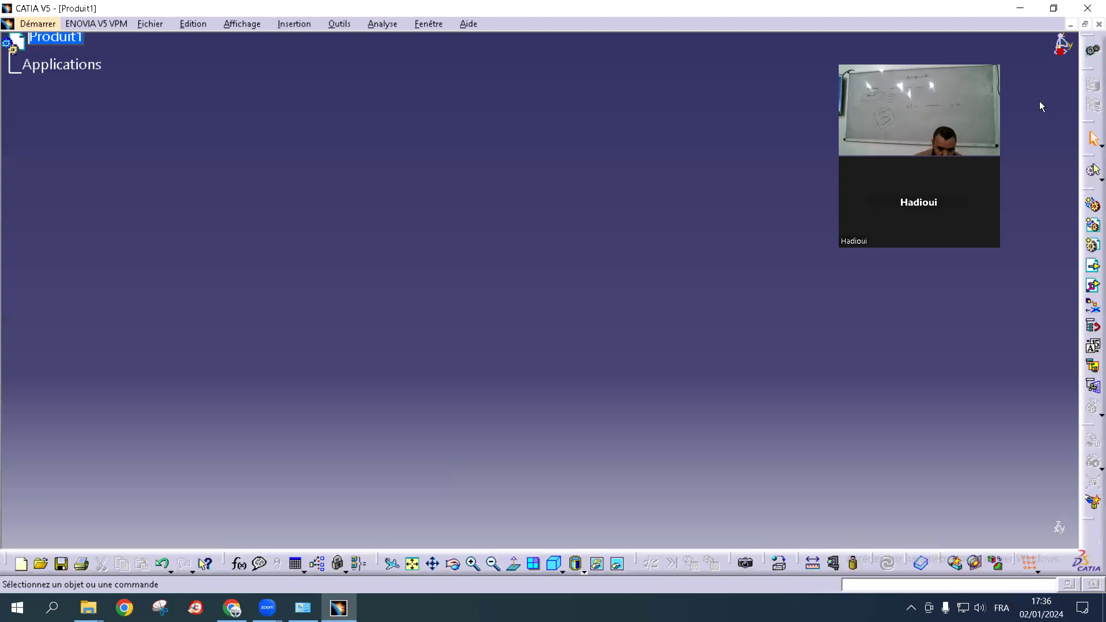
Create a new part named pièce1 in the Part Design workbench with hybrid design enabled
left_click_drag(9, 63, 169, 192)
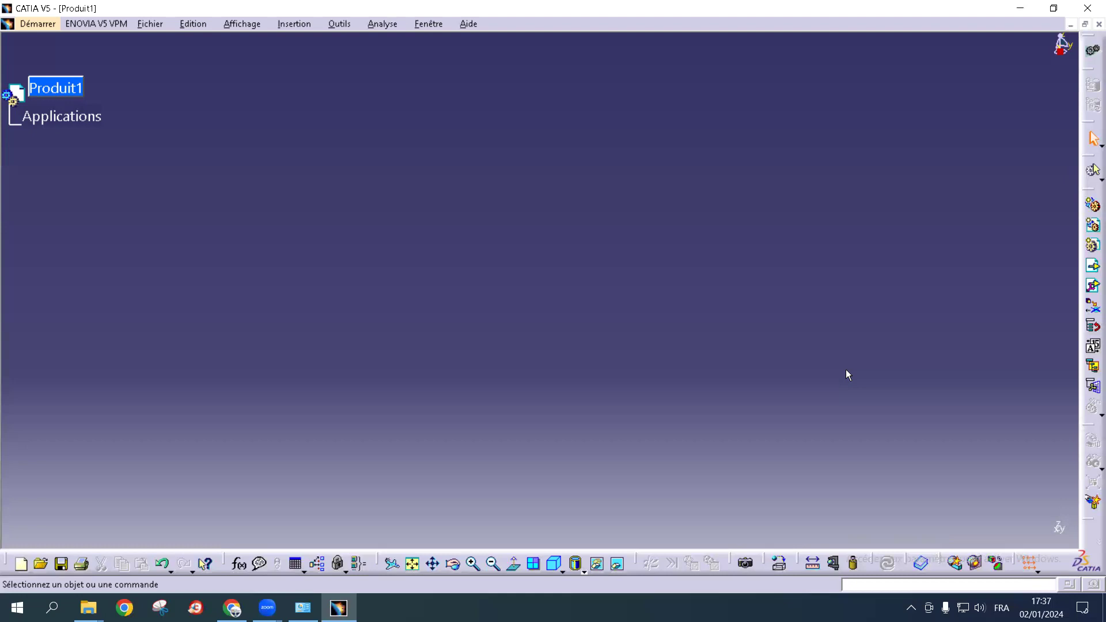
left_click(49, 25)
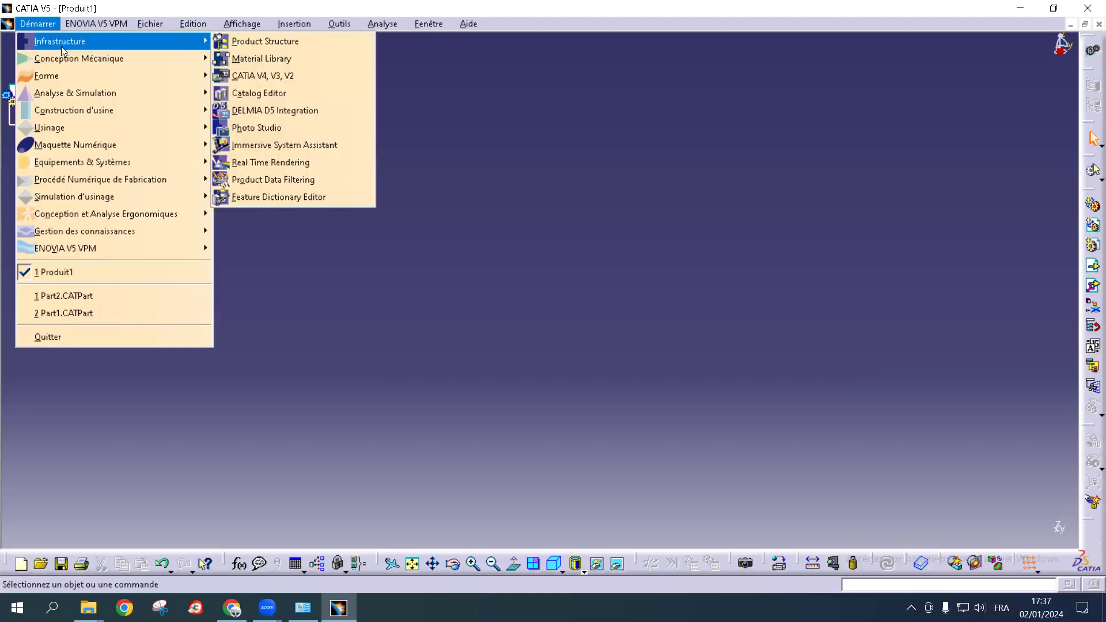
mouse_move(64, 60)
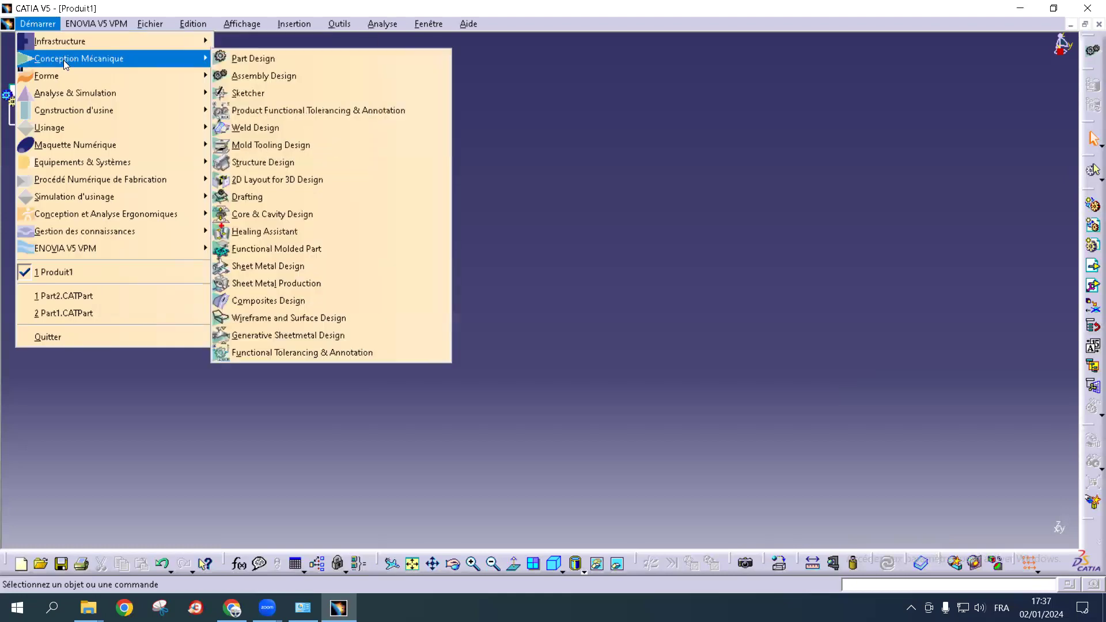
left_click(281, 59)
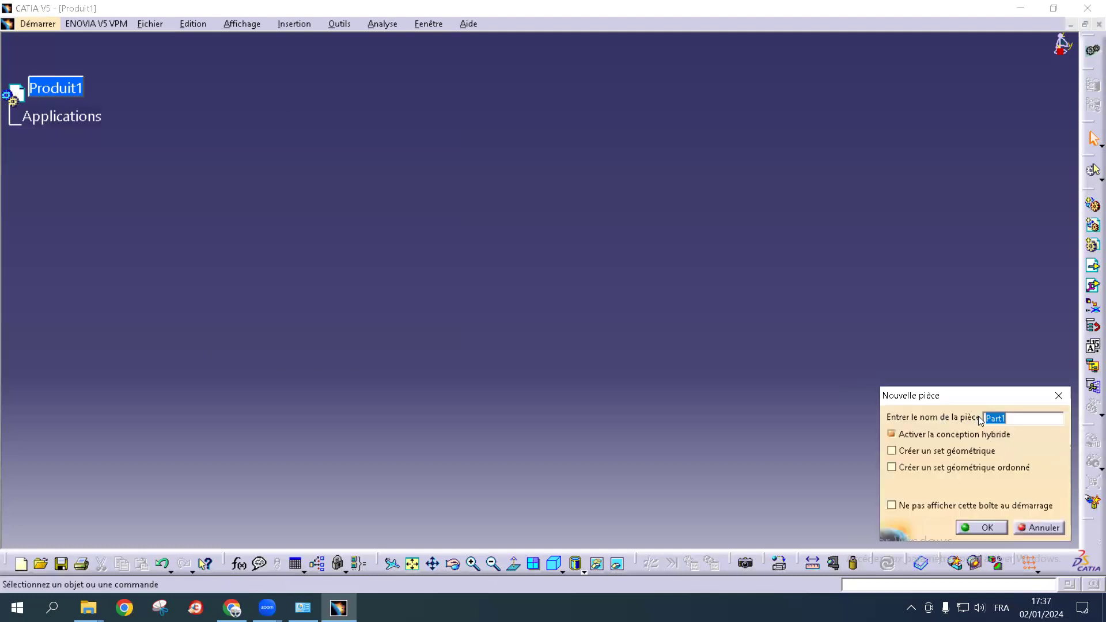
left_click(1010, 417)
left_click_drag(1010, 417, 966, 415)
type("pièce1")
left_click(982, 528)
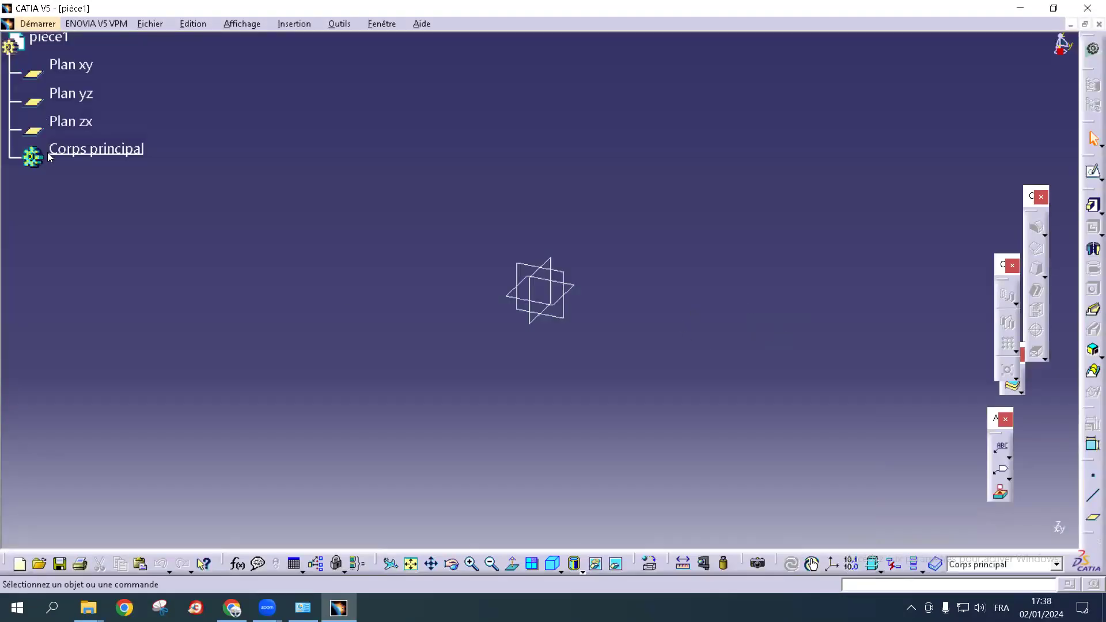
left_click(39, 24)
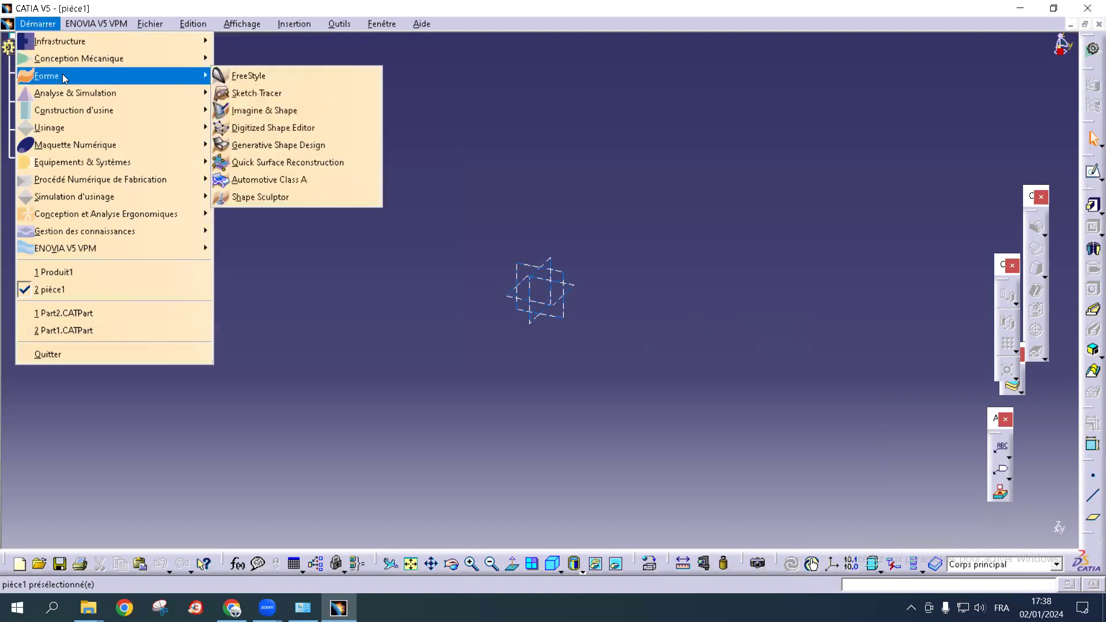
mouse_move(84, 55)
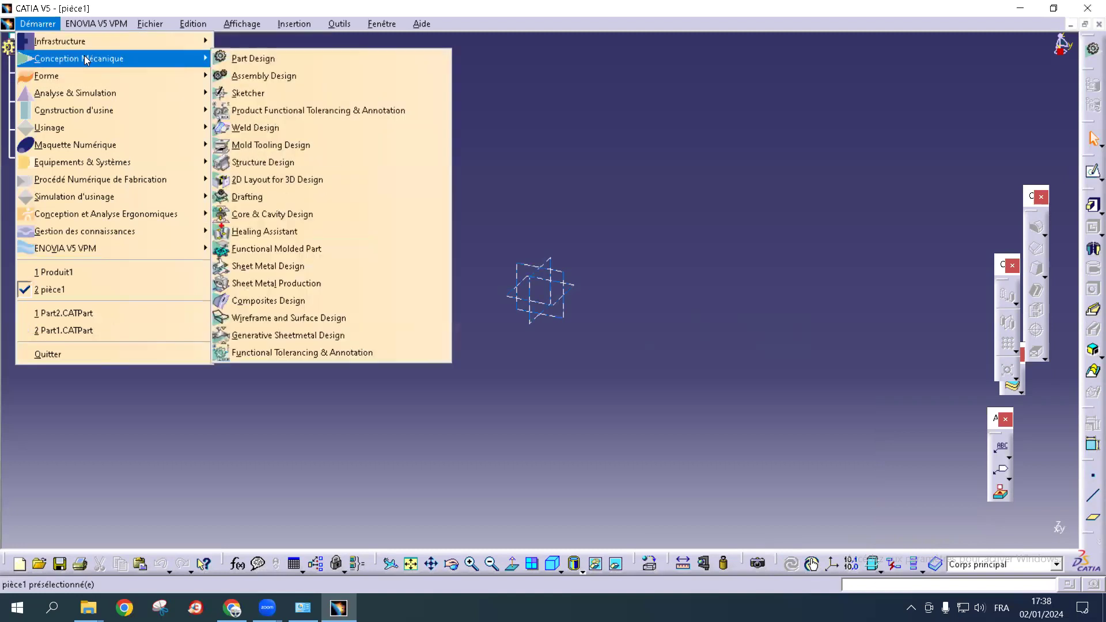
left_click(335, 58)
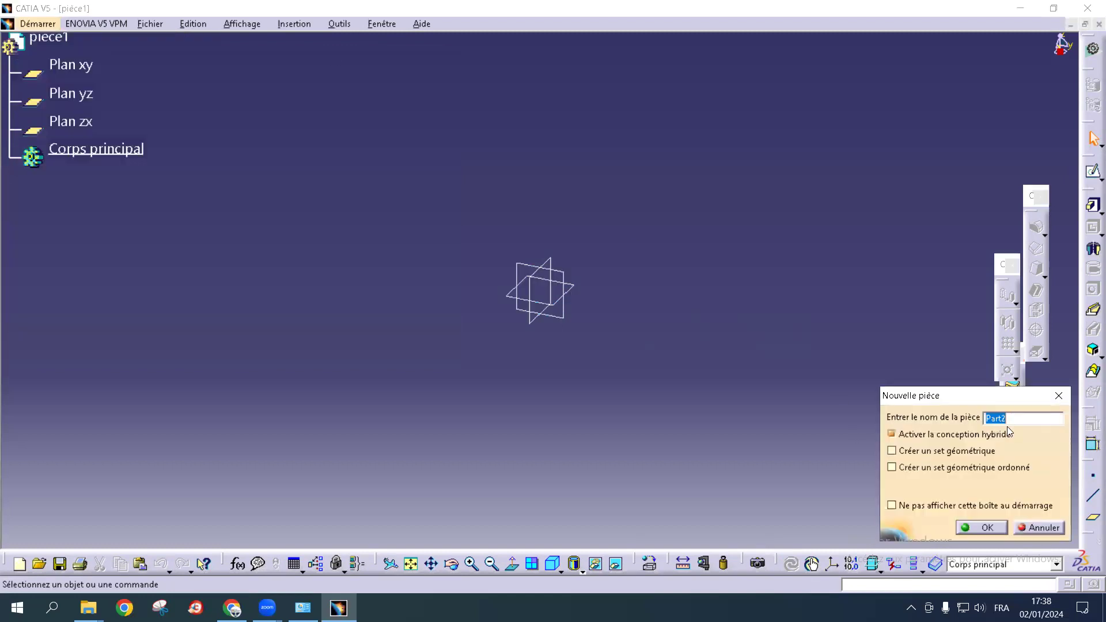
left_click(983, 527)
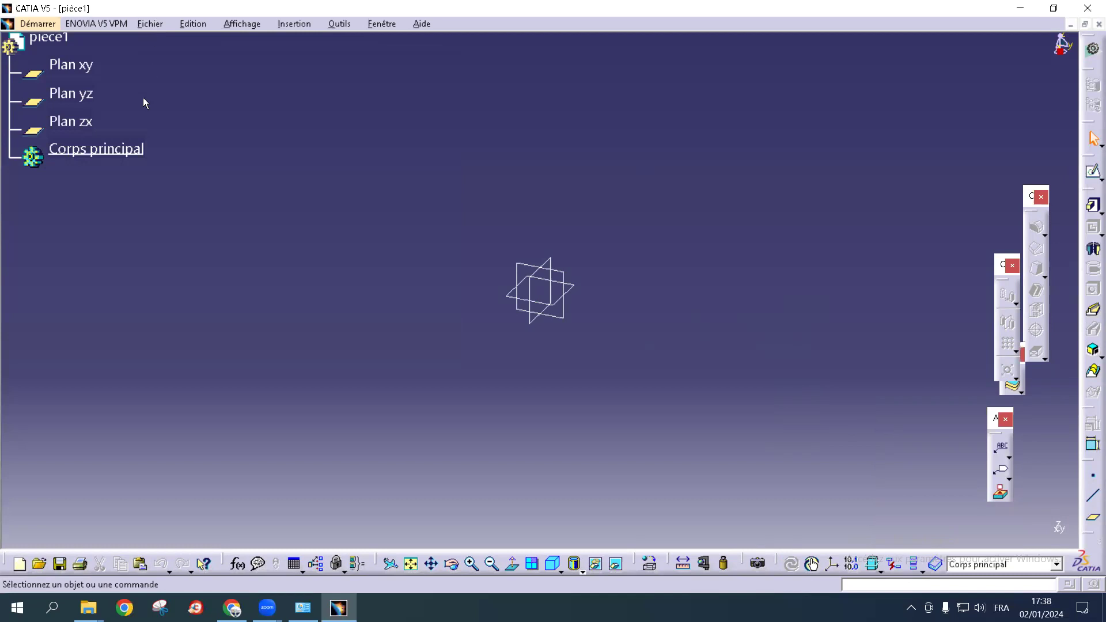
Create a new document of type Part and name the part p1, keeping hybrid design enabled
left_click(152, 23)
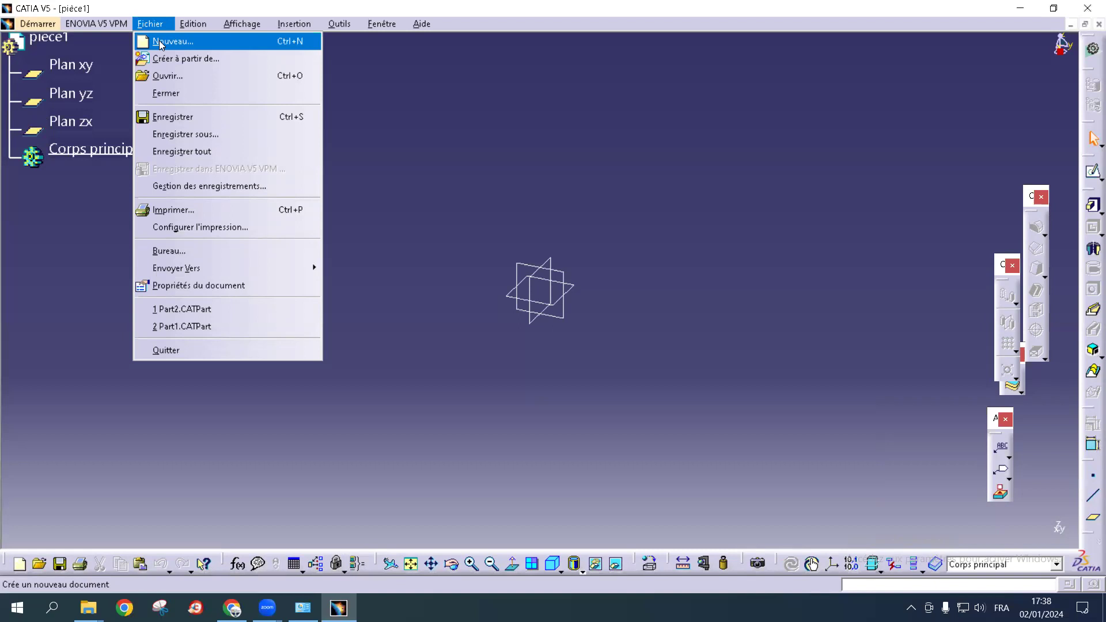
left_click(160, 44)
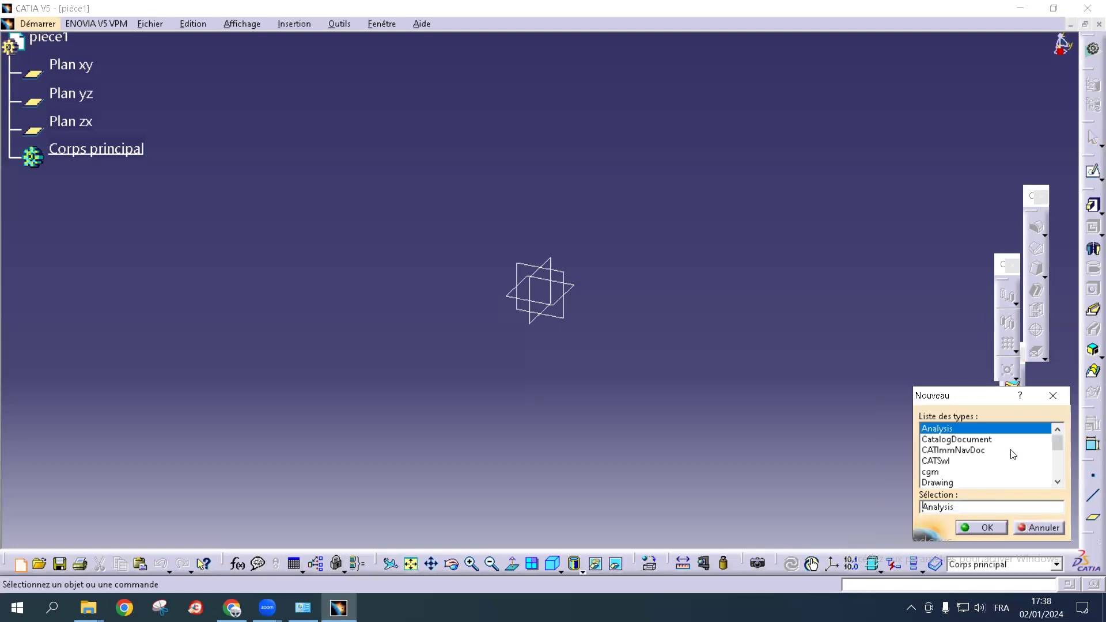
key("p")
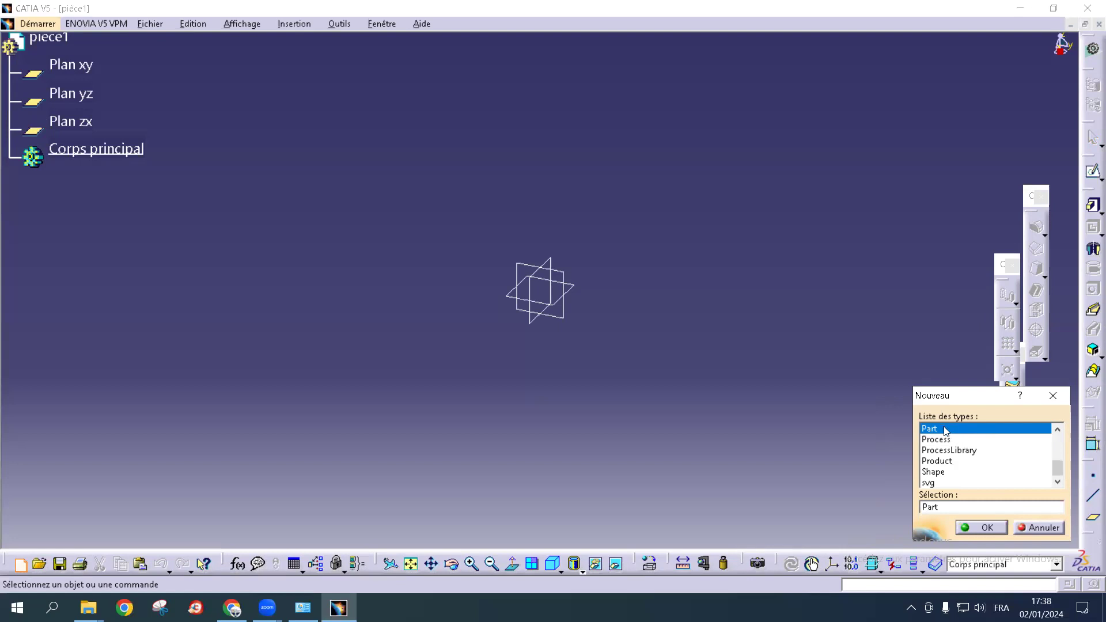
left_click(988, 525)
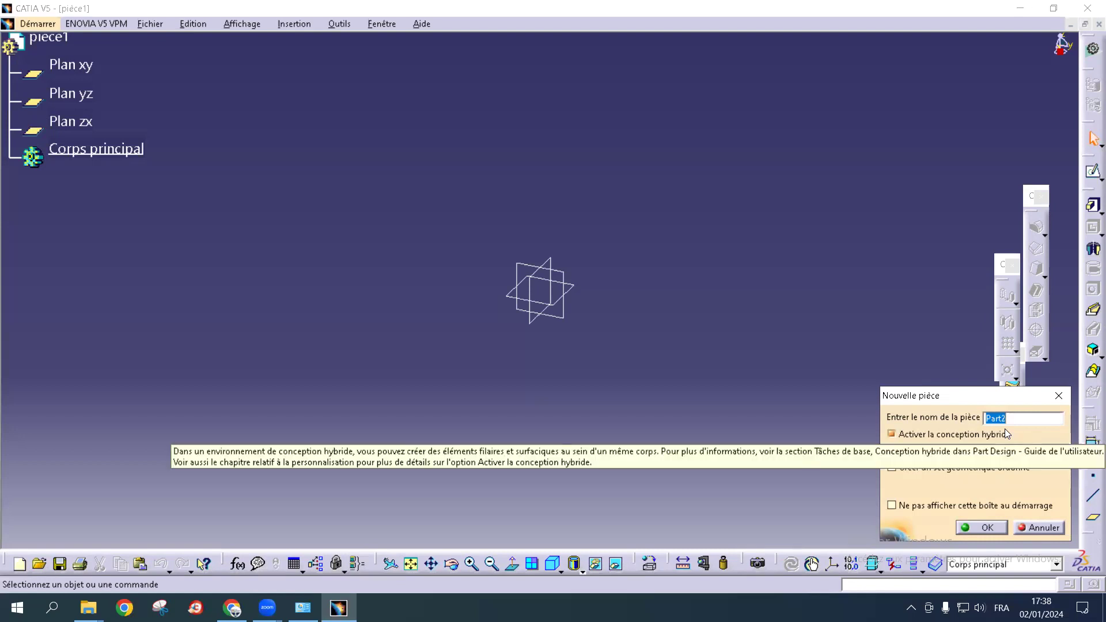
type("p1")
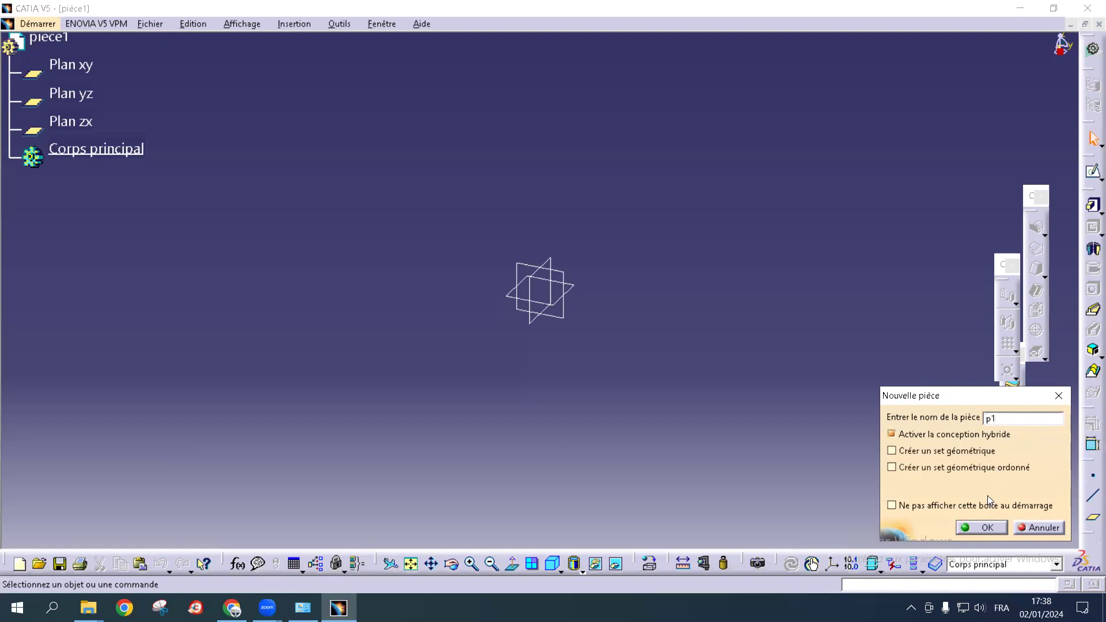
left_click(981, 528)
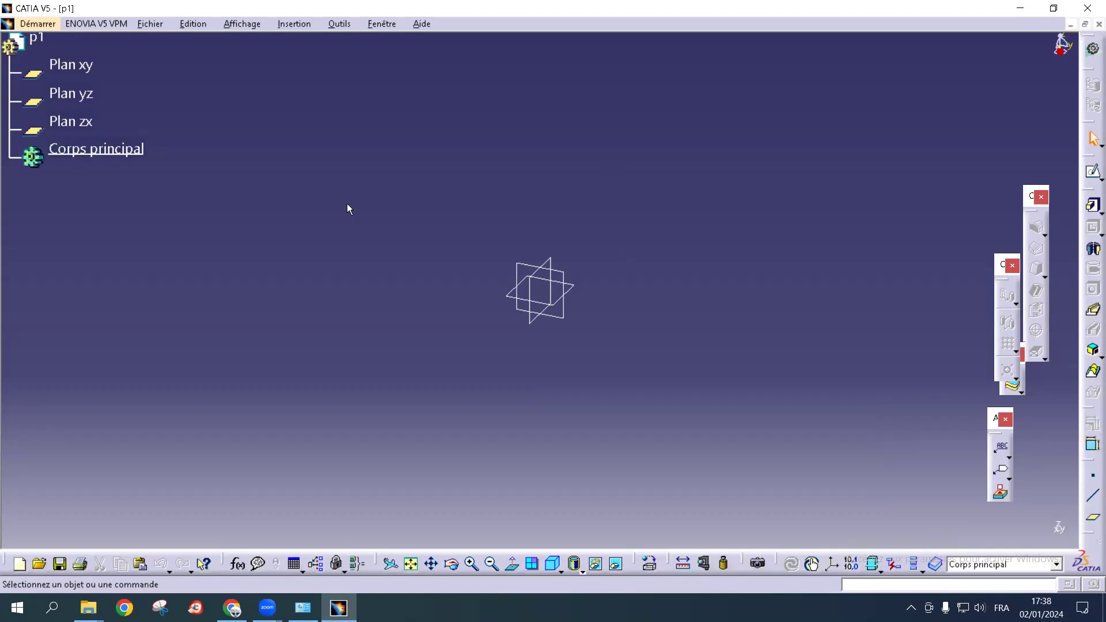
left_click(30, 23)
mouse_move(78, 64)
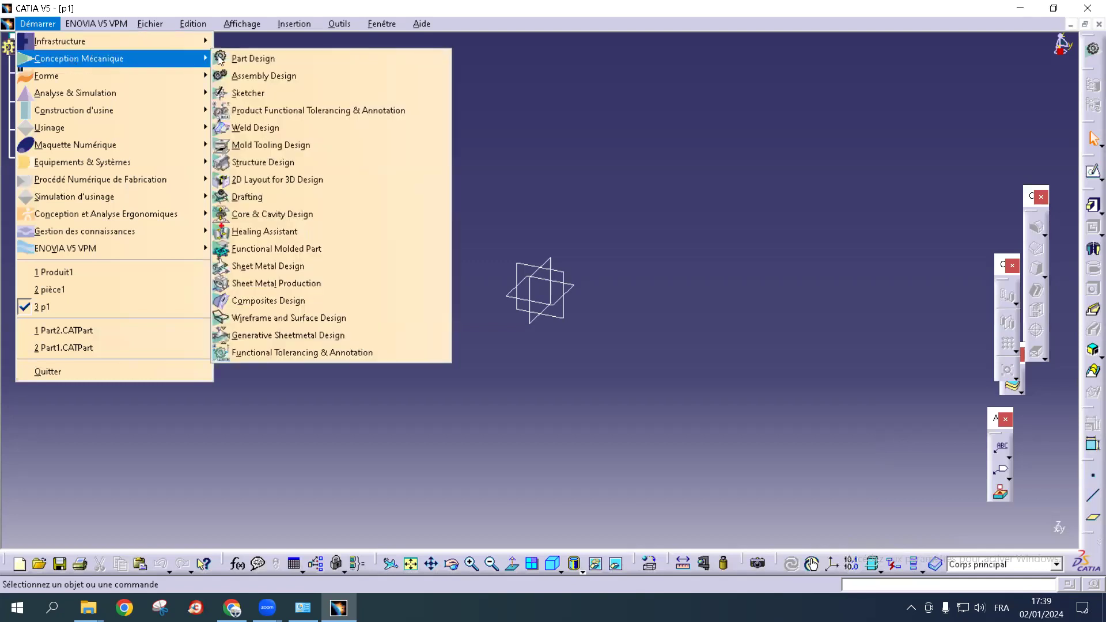
mouse_move(150, 24)
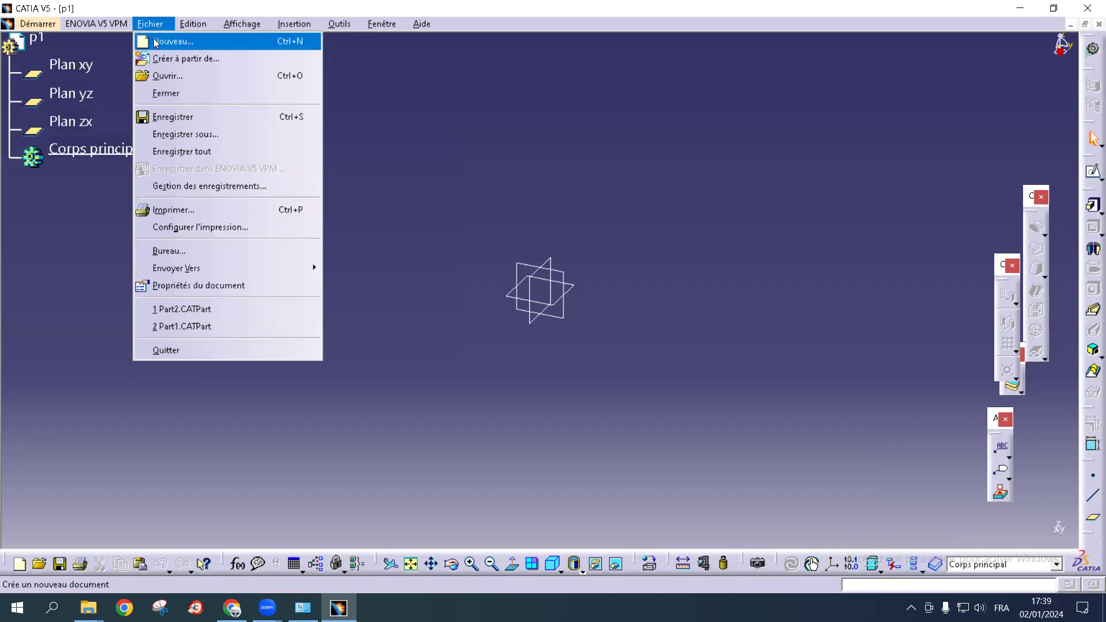
left_click(156, 41)
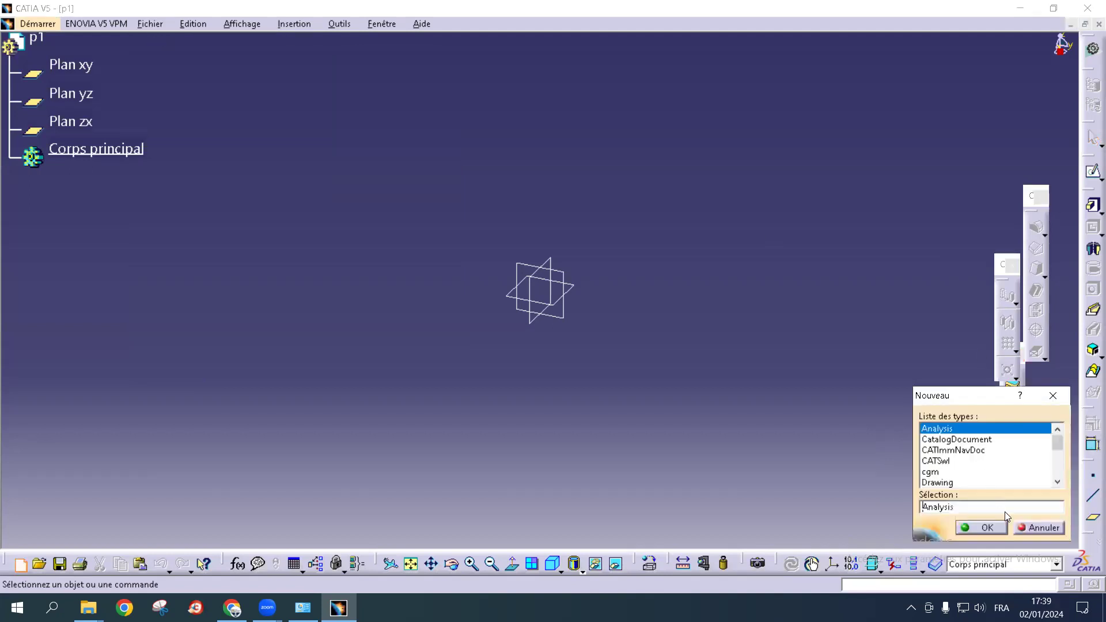
left_click(1040, 528)
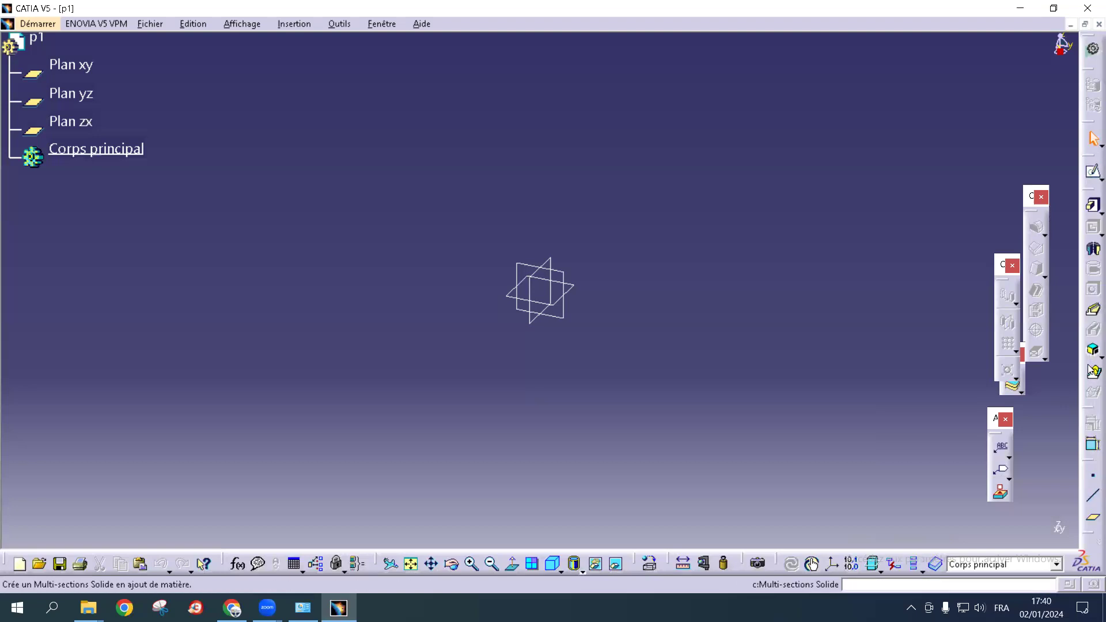
Detach the Sketch toolbar so it floats over the model area, and open a sketch on Plan xy
left_click(1090, 175)
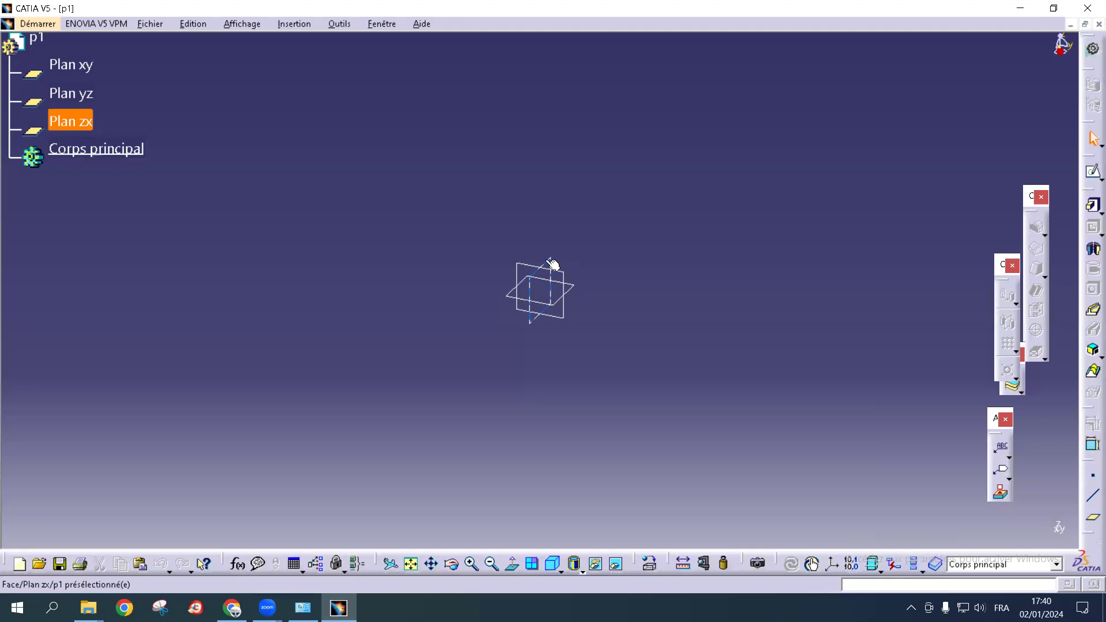
left_click(574, 293)
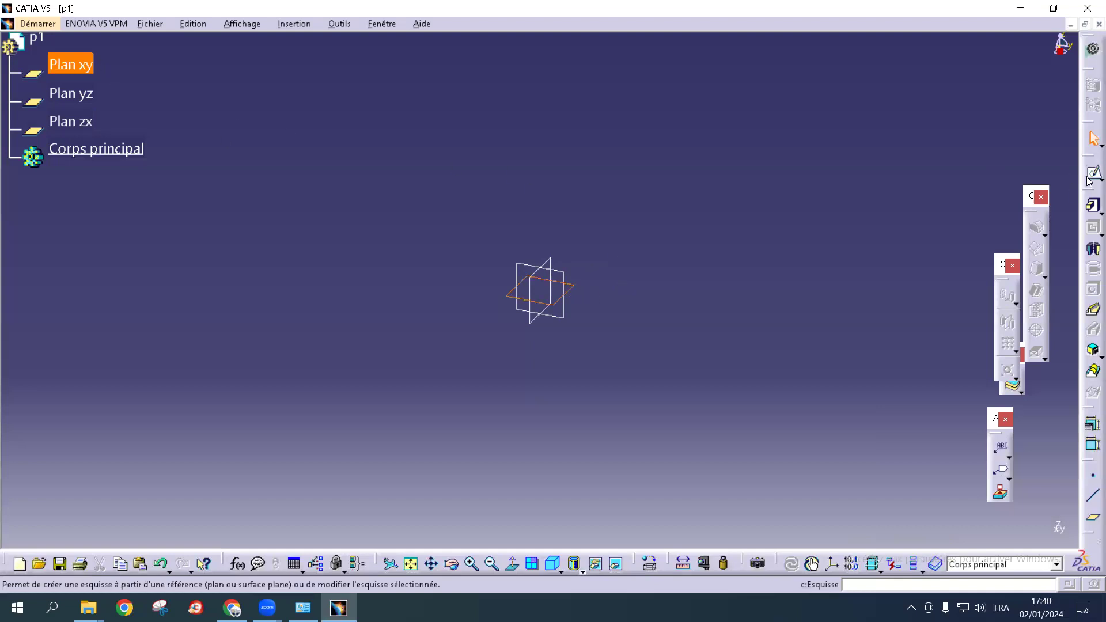
left_click_drag(1088, 156, 1021, 133)
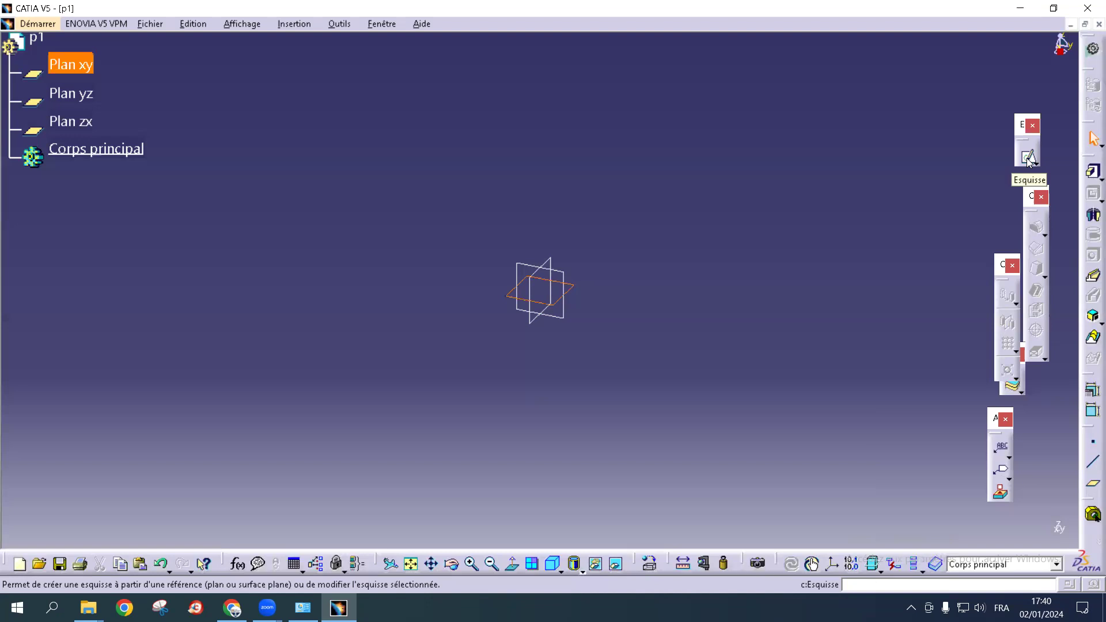
left_click(1029, 159)
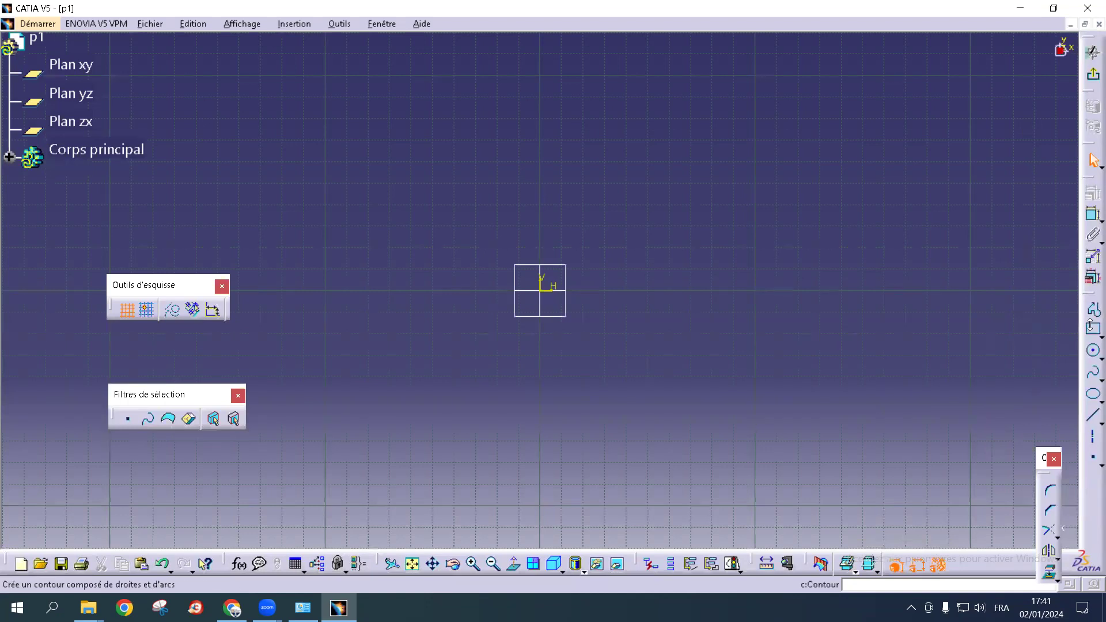
Sketch a circle centred on the origin, moving the sketch tools toolbar out of the way, and exit the sketch
left_click(1092, 354)
left_click_drag(486, 284, 584, 137)
left_click(547, 295)
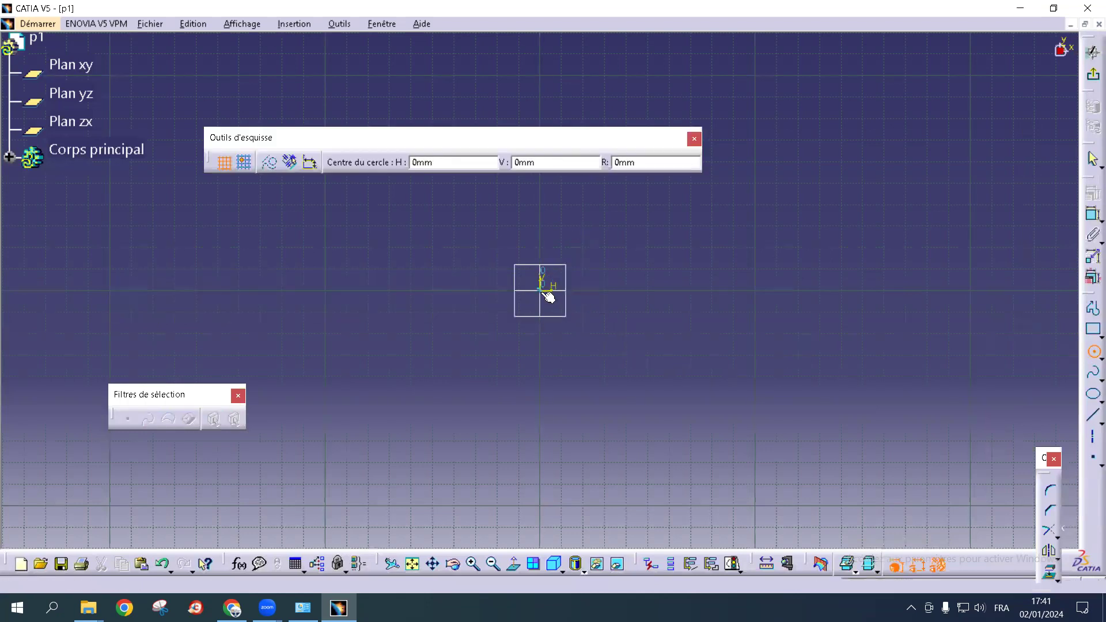
left_click(599, 322)
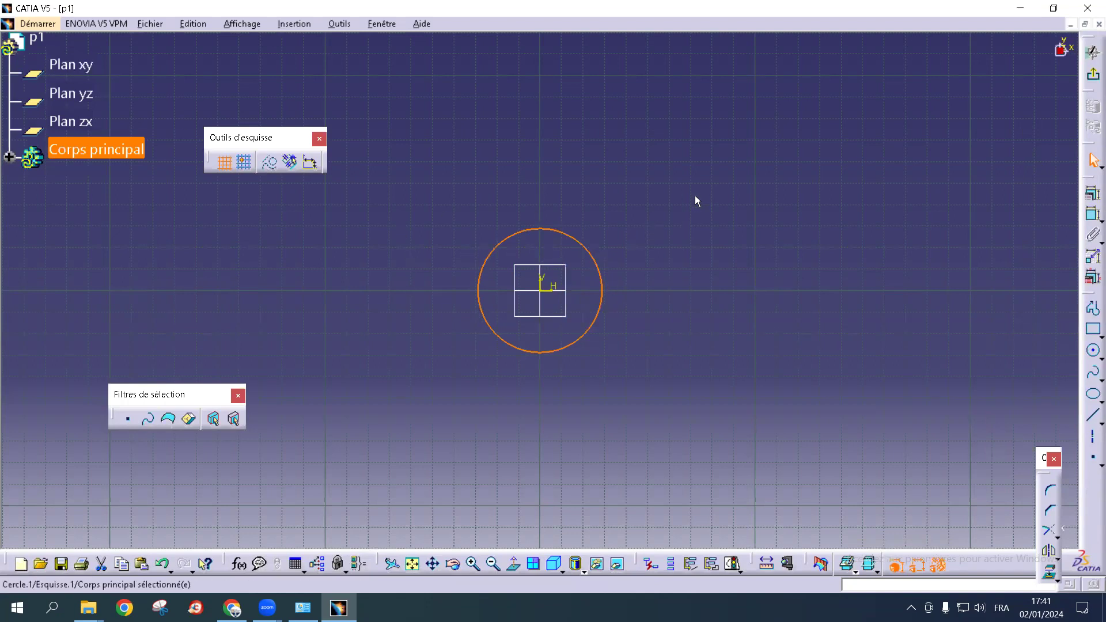
left_click(1091, 76)
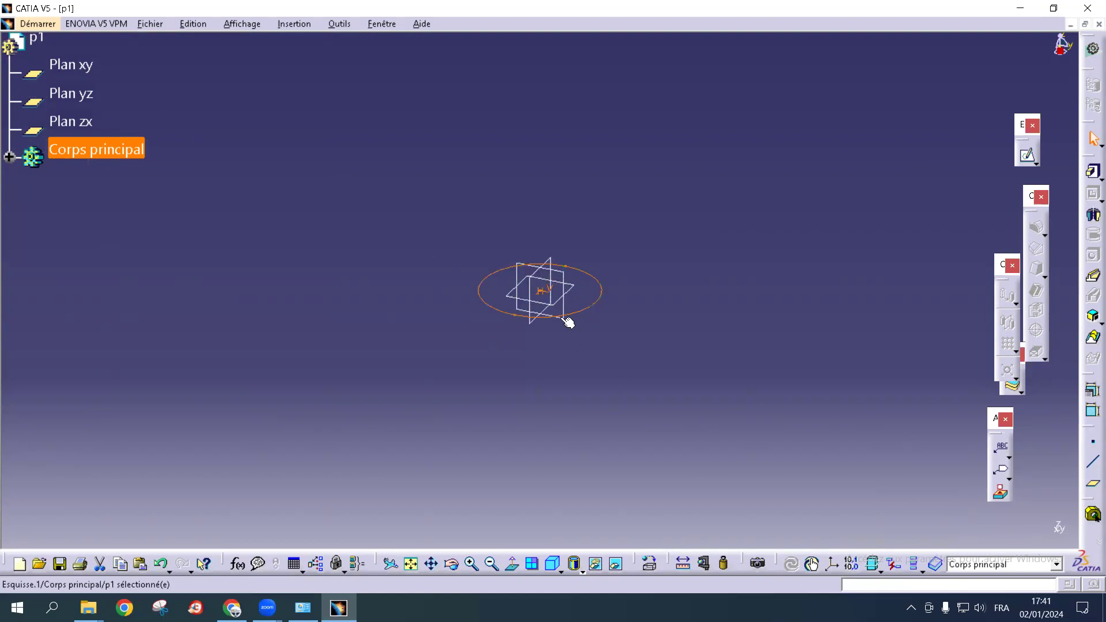
Open another sketch on Plan xy and toggle the model dimming from the specification tree
left_click(86, 65)
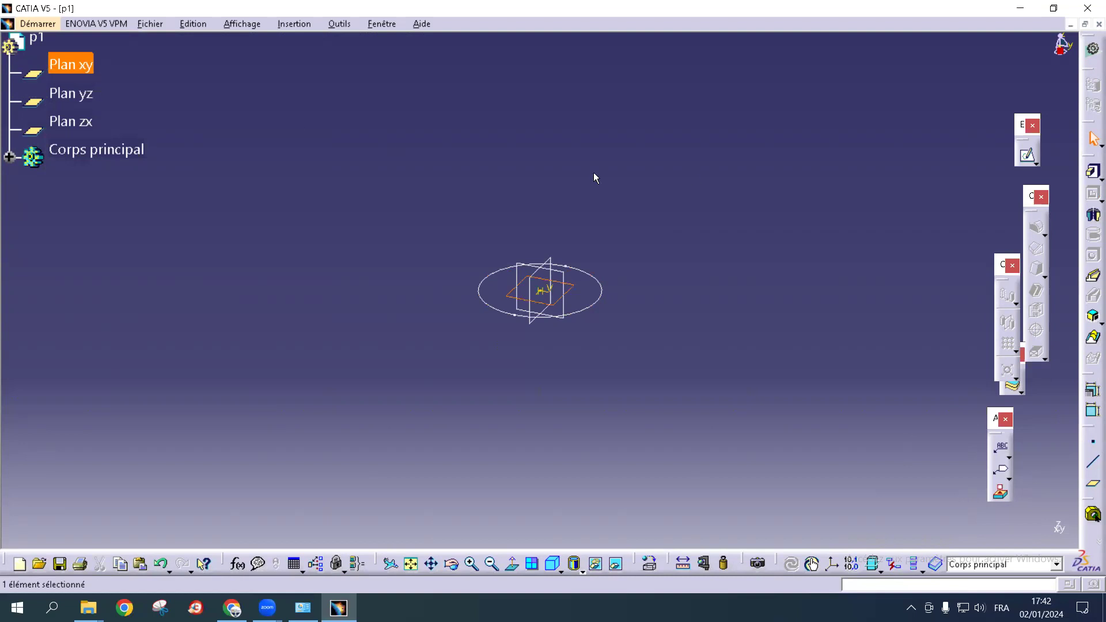
left_click(1029, 157)
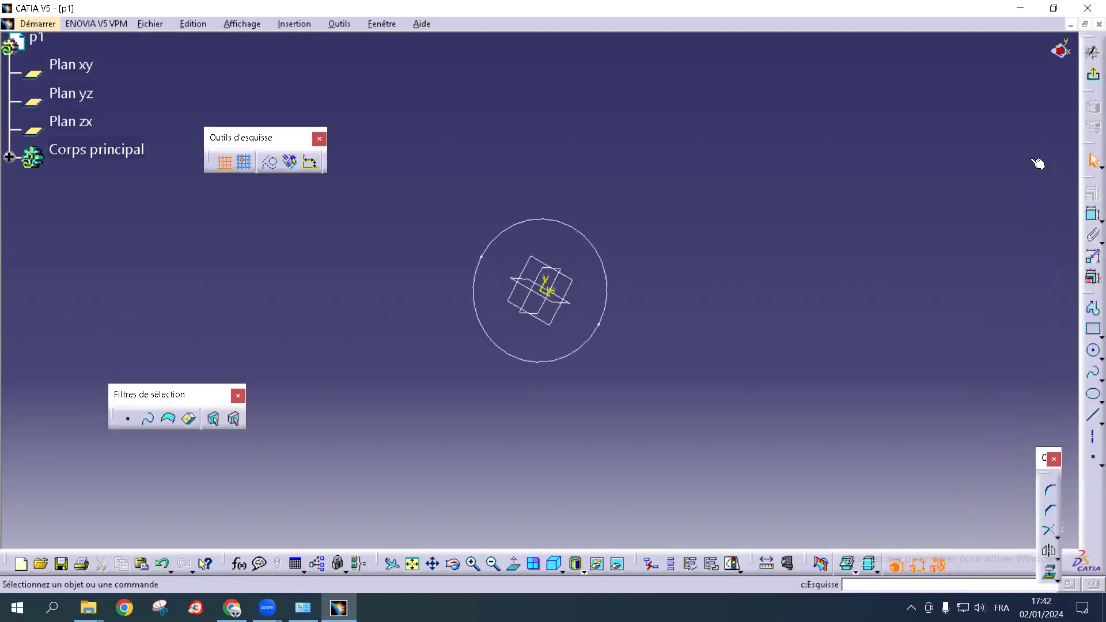
left_click(12, 82)
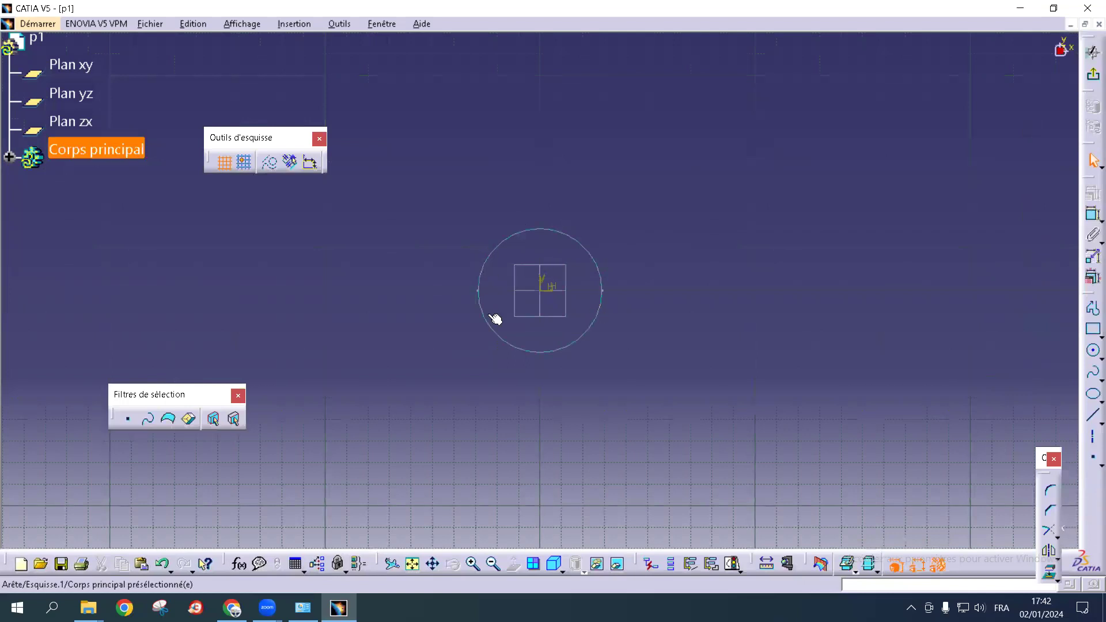
left_click(9, 92)
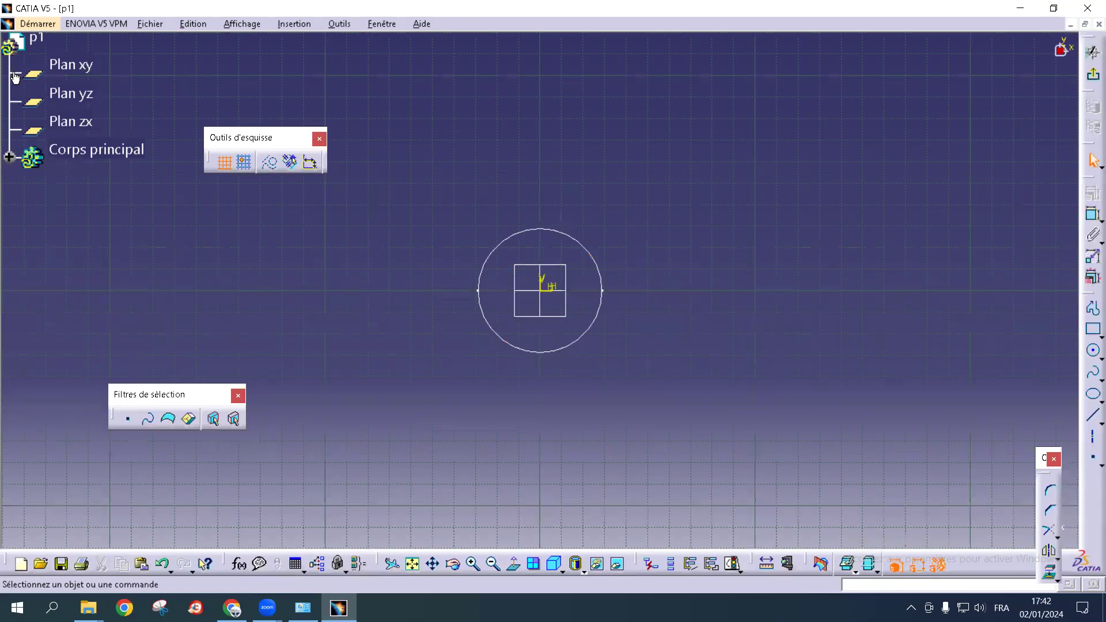
Shift the specification tree fully into view beside the circle sketch, and toggle the model dimming
left_click(15, 77)
middle_click_drag(579, 269, 604, 278)
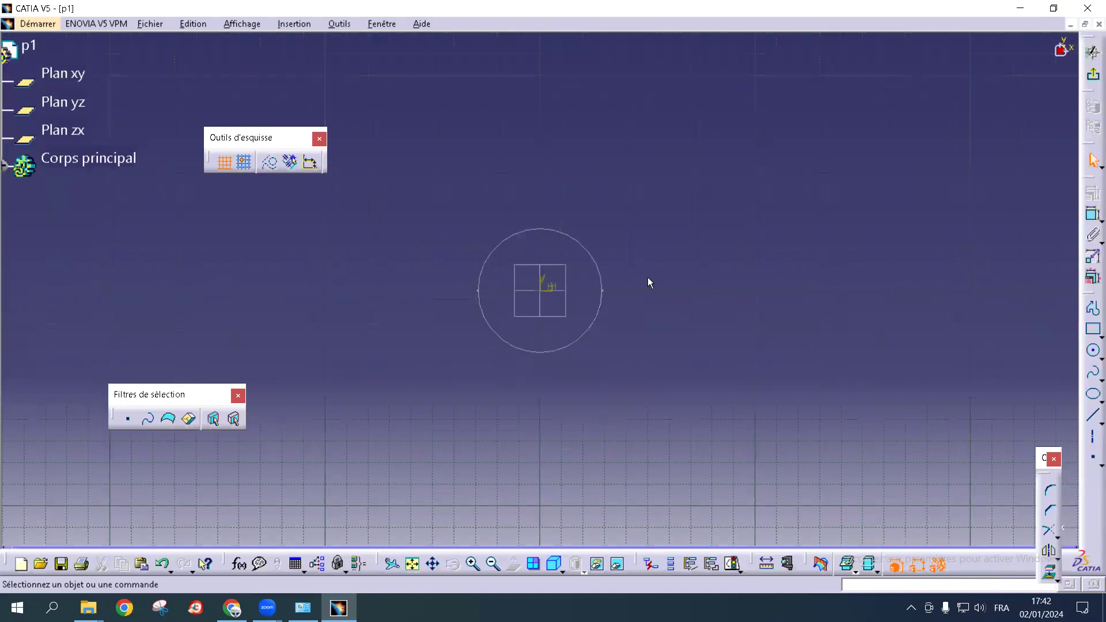
left_click_drag(2, 89, 13, 93)
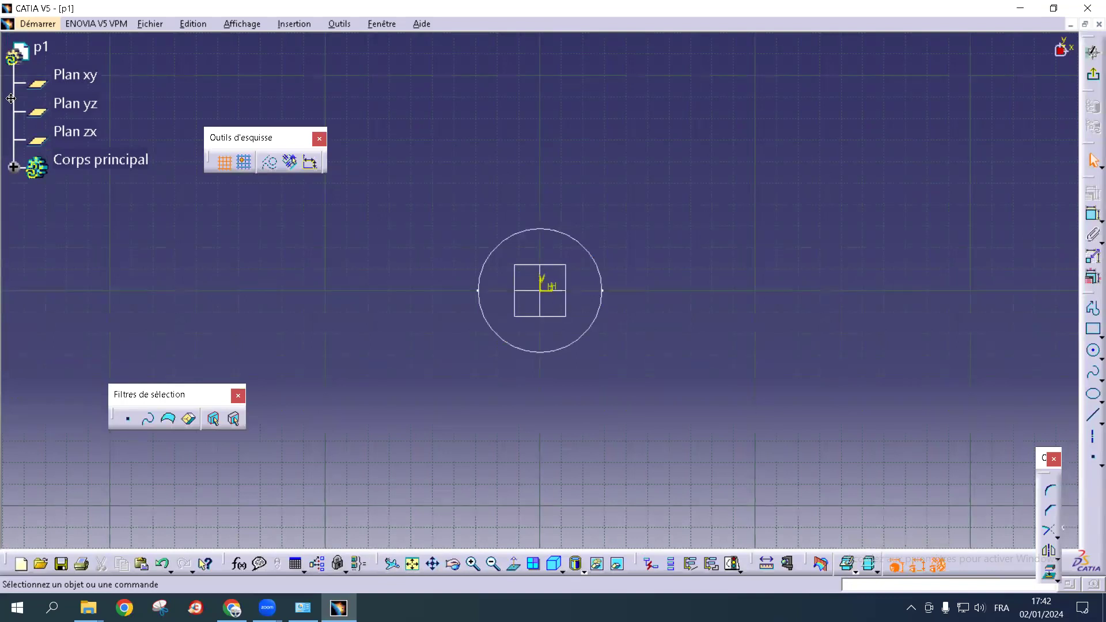
left_click(11, 98)
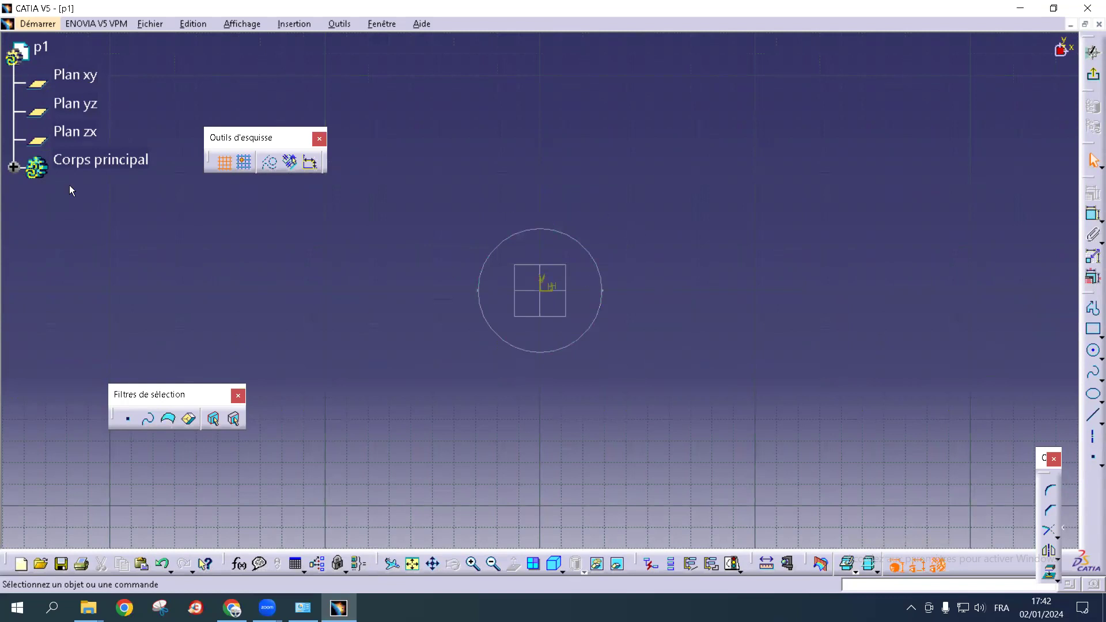
Reduce the specification tree's text size, and switch between the active tree and the active geometry
left_click(15, 106)
middle_click_drag(16, 76, 13, 144, "ctrl")
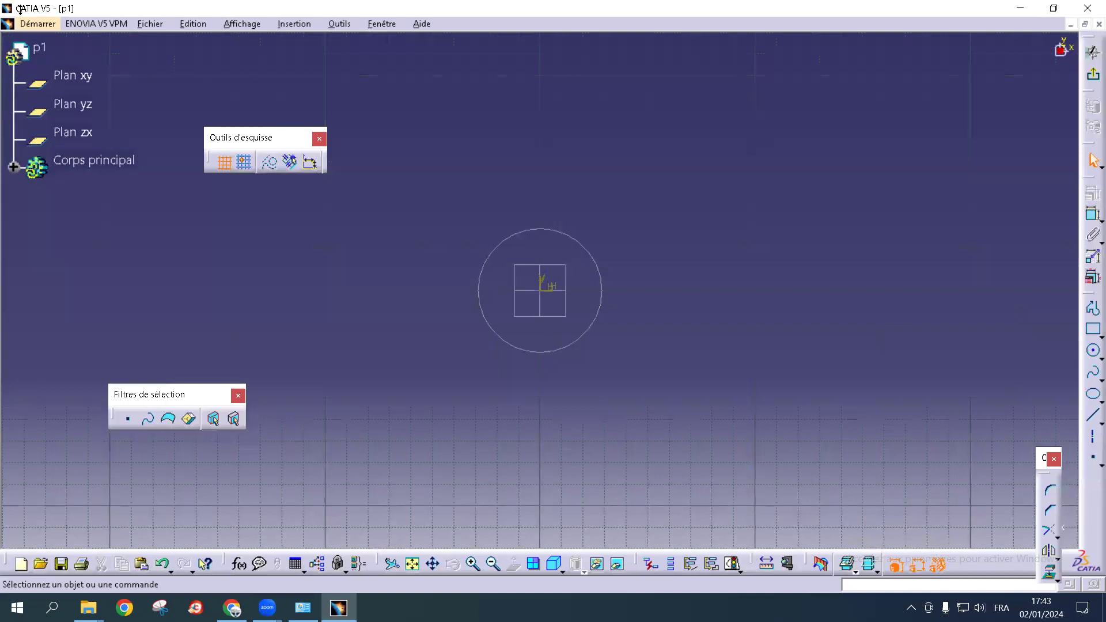
left_click(13, 120)
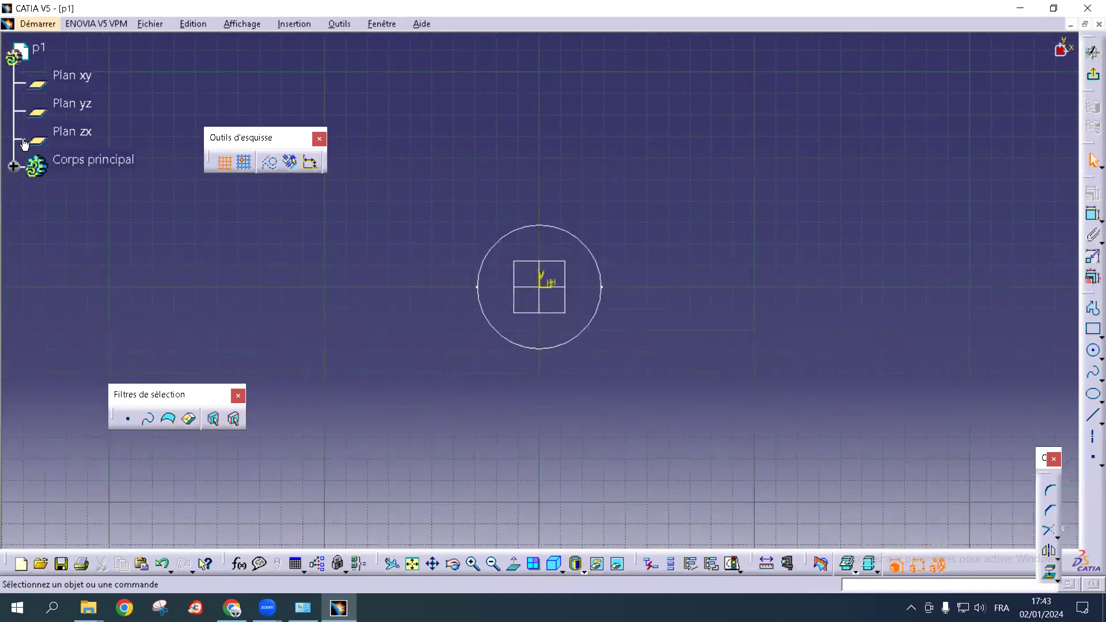
left_click(15, 128)
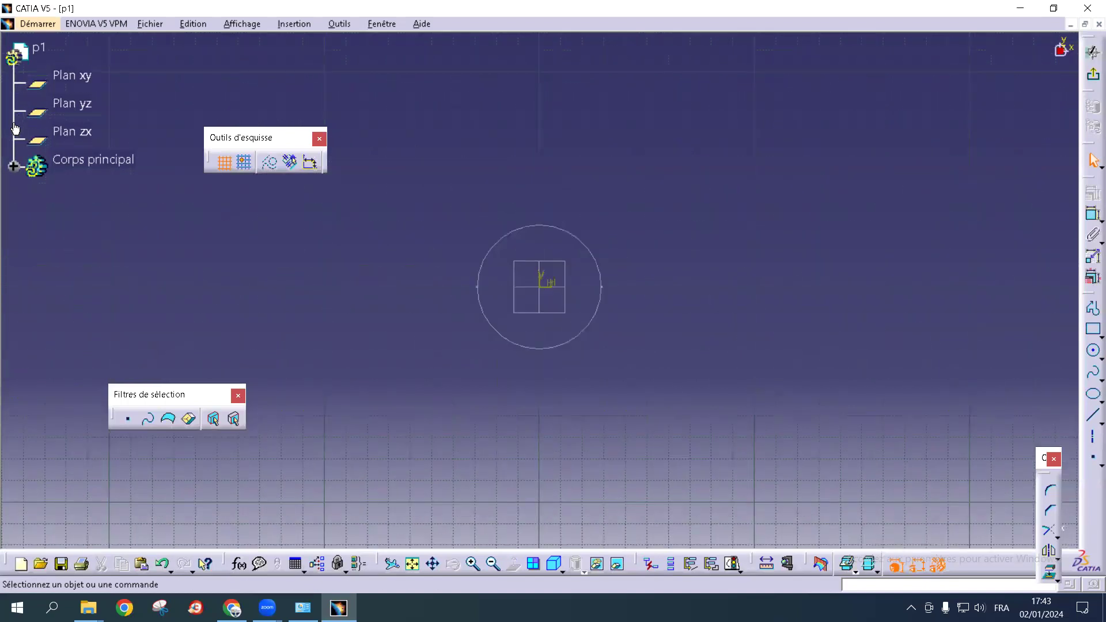
Move the specification tree onto the circle, shift the geometry aside, and return the tree to the model area's corner
left_click_drag(14, 121, 19, 154)
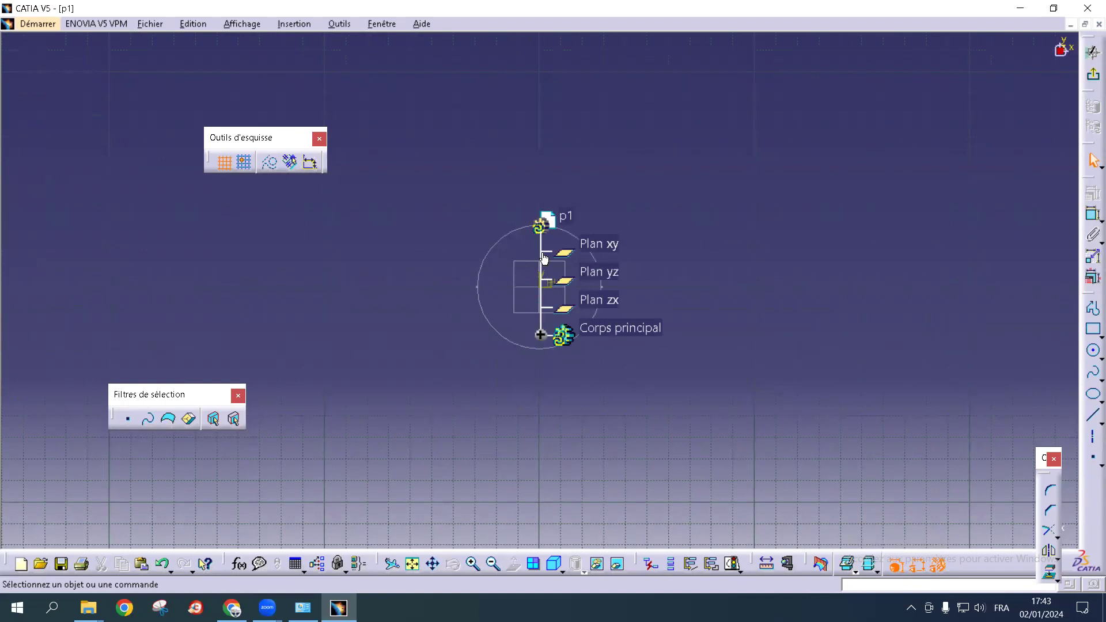
left_click(481, 266)
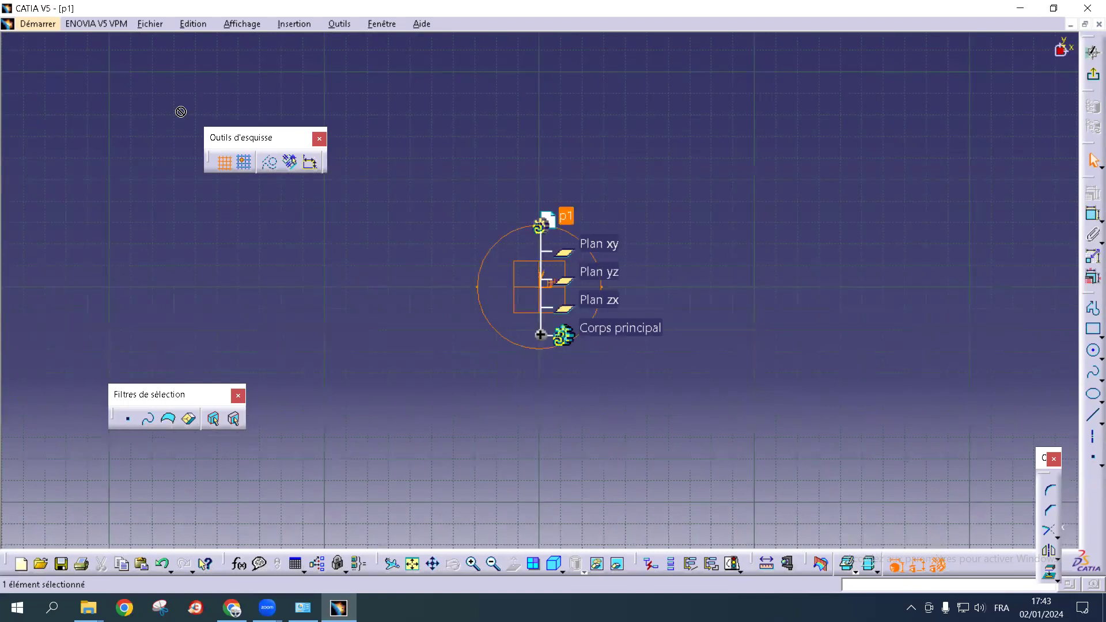
middle_click_drag(397, 248, 357, 240)
middle_click_drag(842, 224, 841, 226)
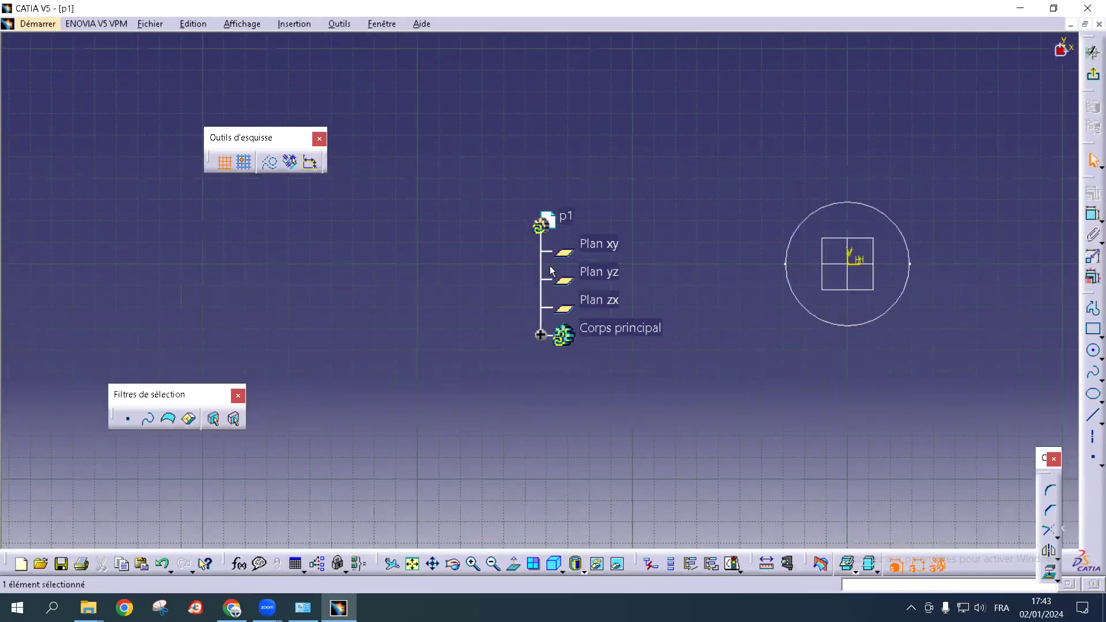
mouse_move(544, 292)
left_mouse_down()
mouse_move(532, 272)
mouse_move(17, 129)
mouse_move(24, 123)
left_mouse_up()
left_click(25, 123)
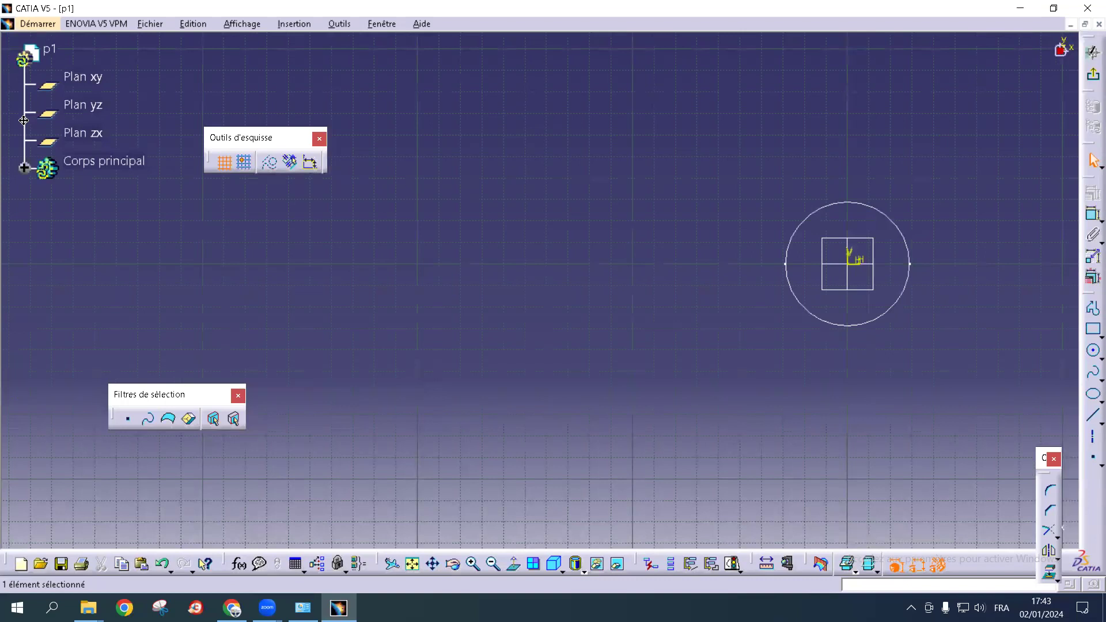
left_click(25, 123)
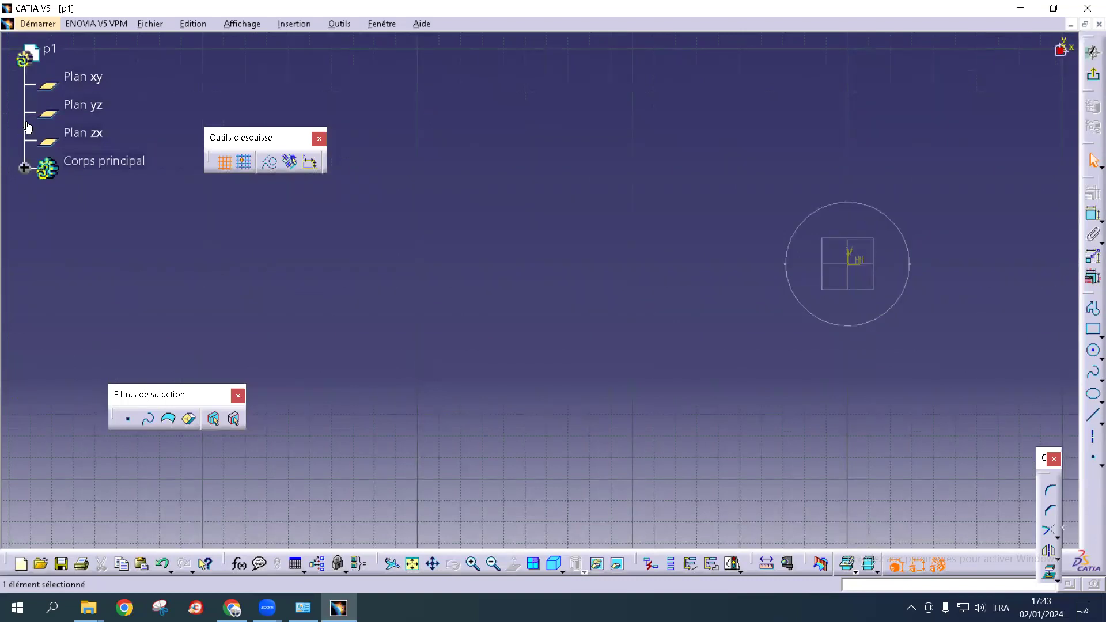
Resize the specification tree while the model is dimmed, leaving its text enlarged
middle_click_drag(25, 121, 15, 60, "ctrl")
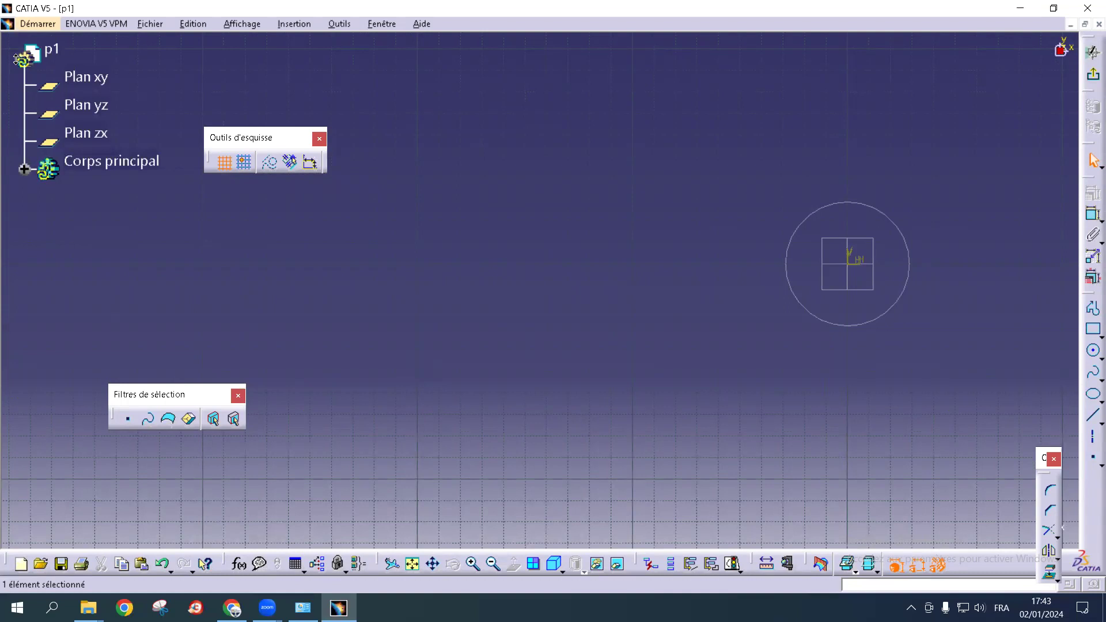
mouse_move(15, 59)
middle_mouse_down("ctrl")
mouse_move(17, 115)
mouse_move(17, 60)
middle_mouse_up("ctrl")
middle_click_drag(21, 63, 8, 23, "ctrl")
mouse_move(25, 97)
left_mouse_down()
mouse_move(29, 185)
mouse_move(34, 76)
mouse_move(47, 153)
mouse_move(40, 99)
left_mouse_up()
left_click(39, 99)
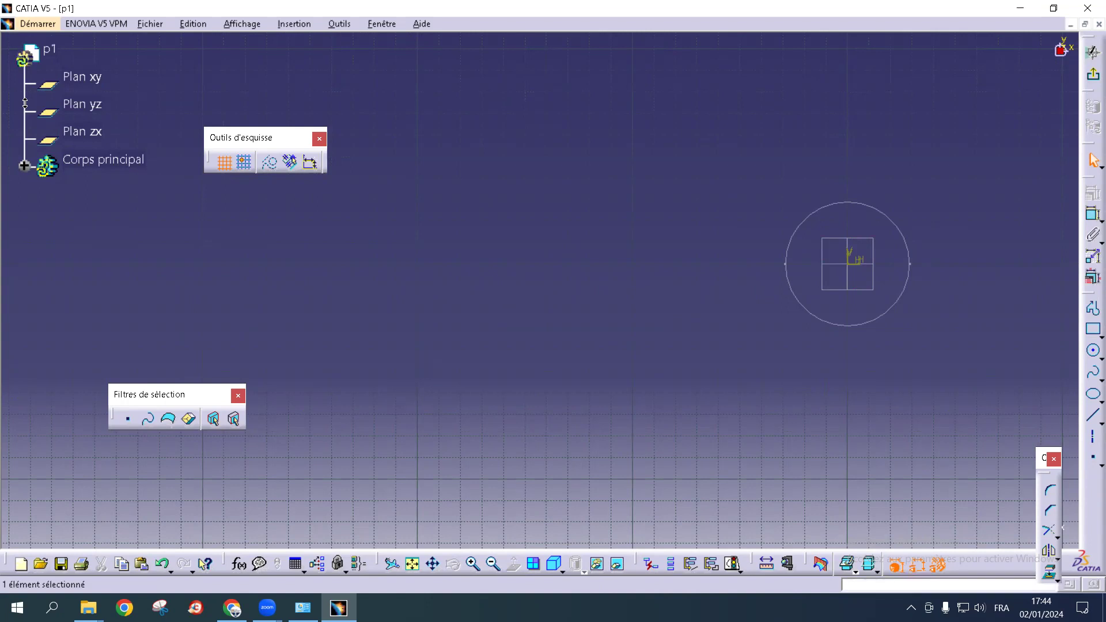
middle_click_drag(25, 103, 18, 45)
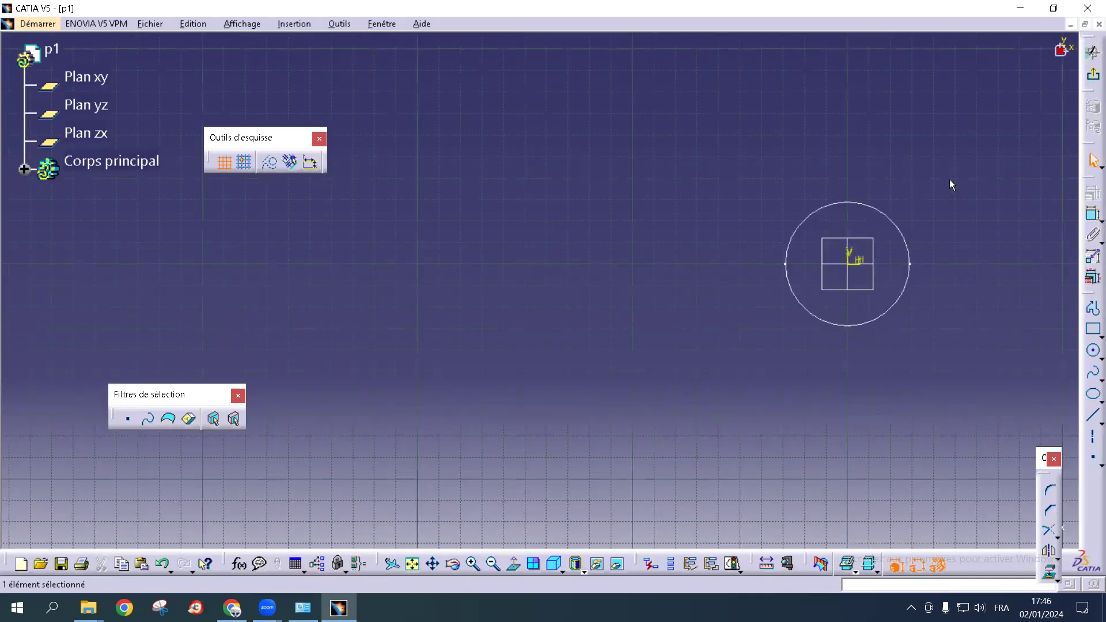
Exit the sketch on Plan xy and return to the Part Design workbench
middle_click(863, 222)
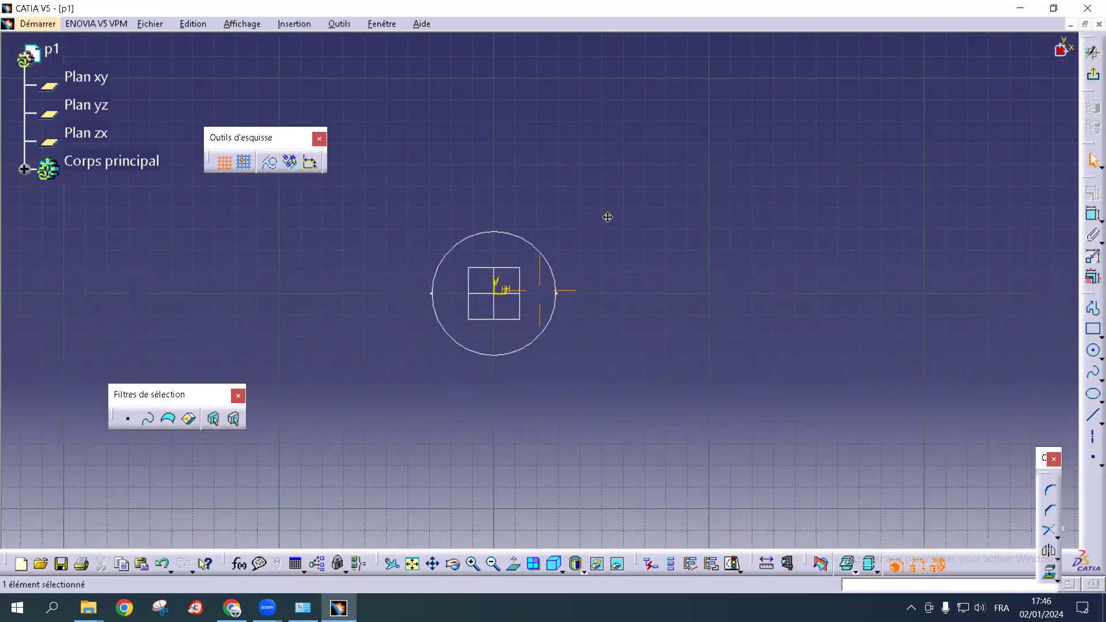
mouse_move(605, 219)
middle_mouse_down()
mouse_move(886, 182)
mouse_move(395, 197)
mouse_move(482, 262)
mouse_move(500, 262)
mouse_move(662, 227)
mouse_move(403, 249)
mouse_move(797, 212)
mouse_move(392, 233)
mouse_move(897, 210)
mouse_move(780, 250)
mouse_move(543, 96)
mouse_move(670, 192)
middle_mouse_up()
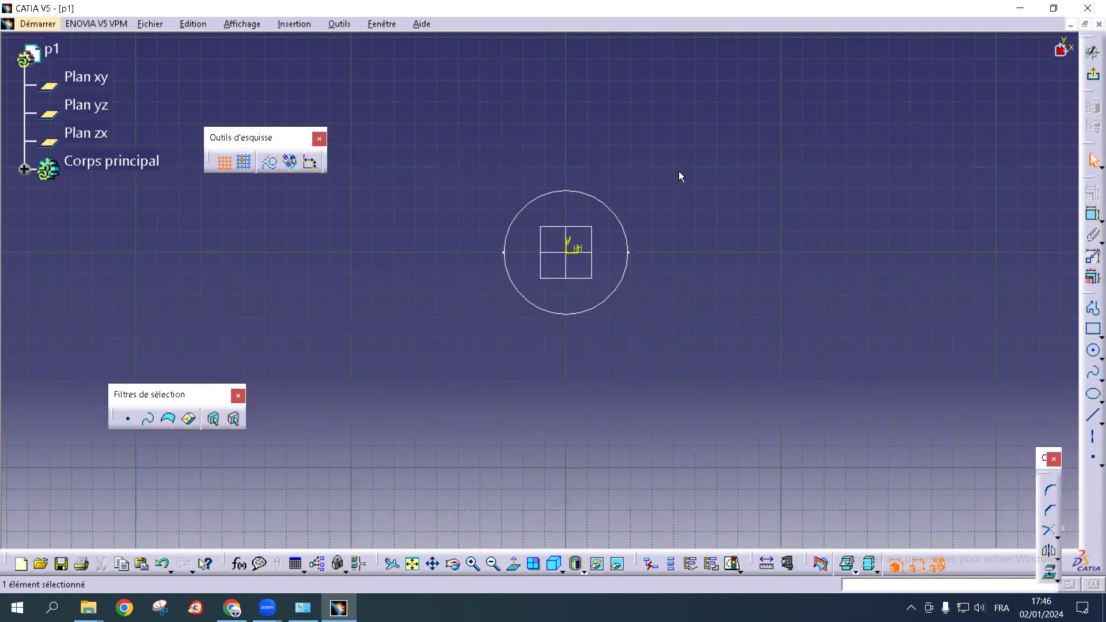
mouse_move(669, 215)
middle_mouse_down()
mouse_move(921, 284)
mouse_move(505, 285)
mouse_move(854, 180)
mouse_move(528, 227)
mouse_move(630, 219)
mouse_move(569, 260)
middle_mouse_up()
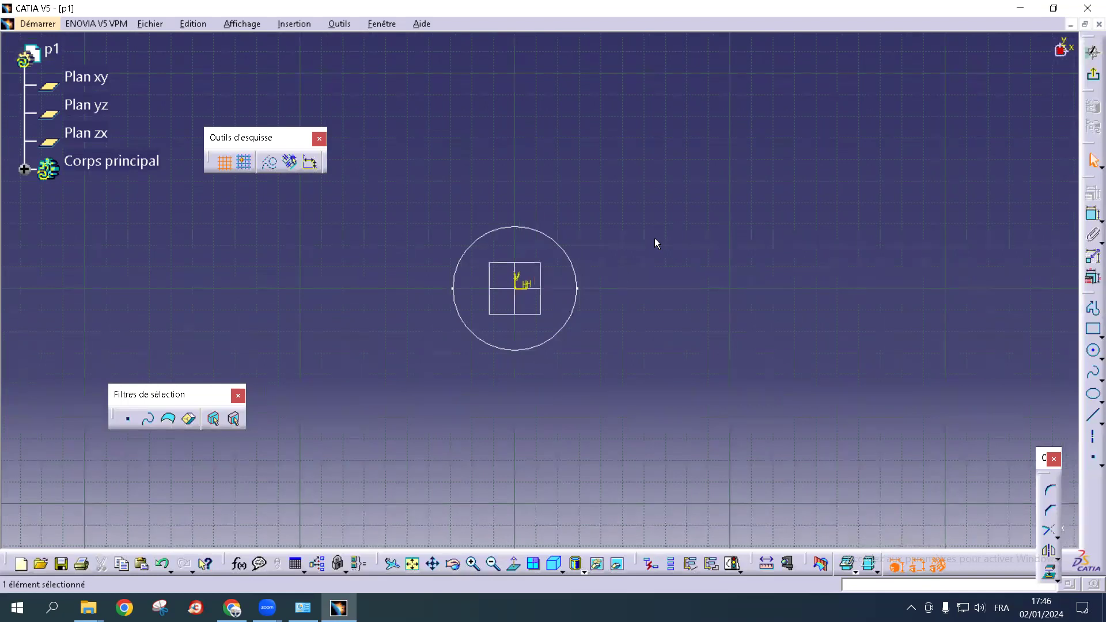
mouse_move(620, 253)
middle_mouse_down()
mouse_move(608, 263)
mouse_move(793, 224)
mouse_move(662, 230)
mouse_move(812, 223)
mouse_move(701, 128)
mouse_move(1003, 230)
mouse_move(973, 231)
mouse_move(938, 206)
middle_mouse_up()
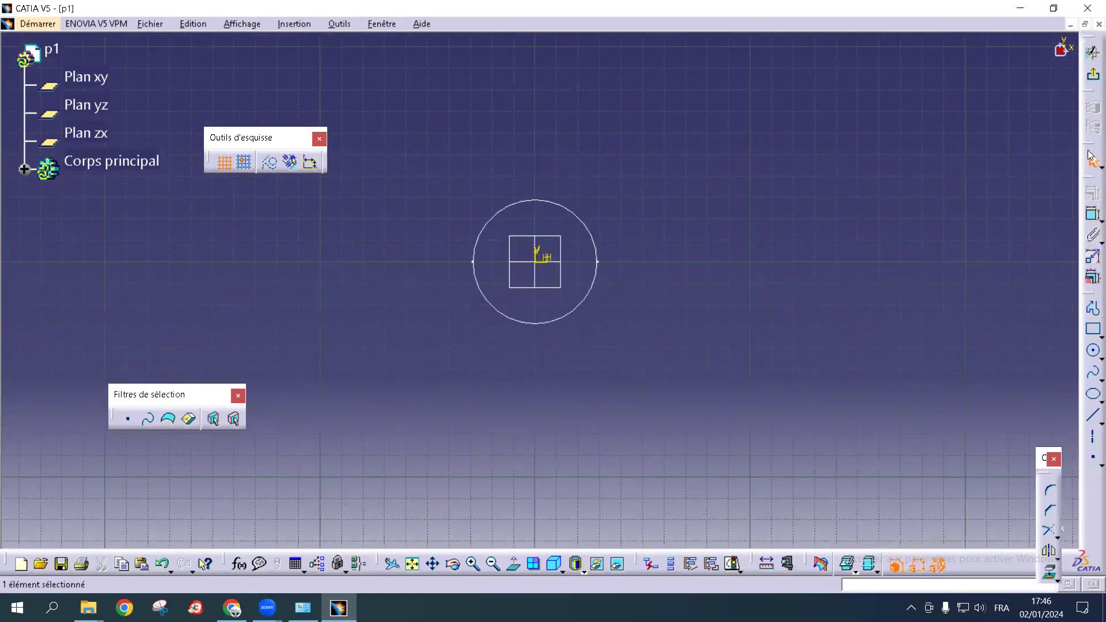
left_click(1089, 81)
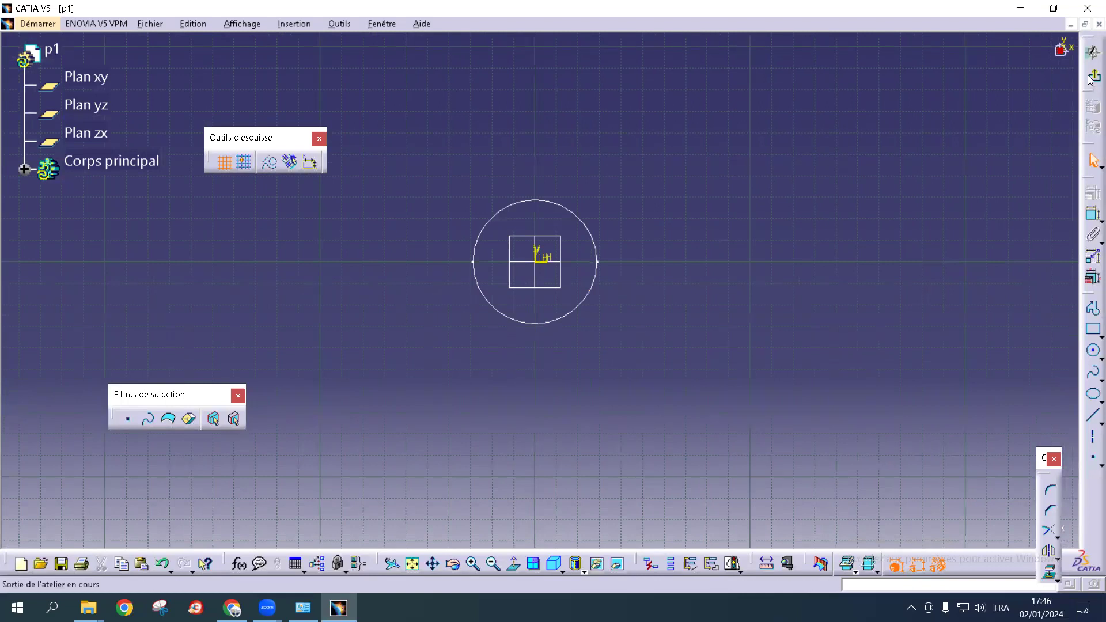
left_click(1090, 78)
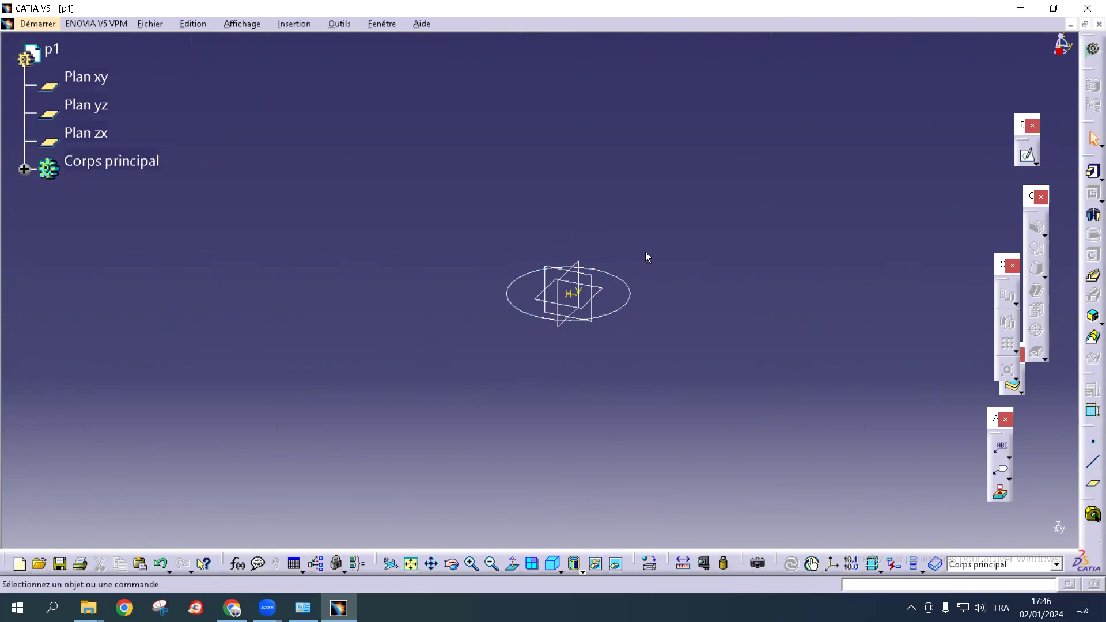
Extrude the circle sketch Esquisse.1 with a length of 40 mm, previewing it before validating
left_click(1090, 173)
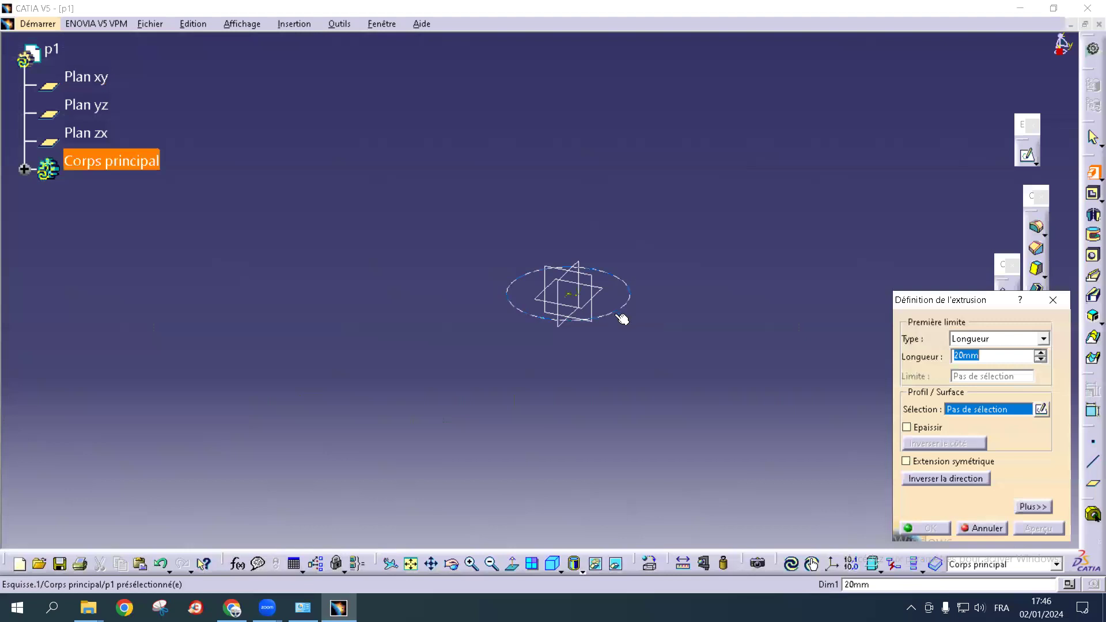
left_click(1040, 354)
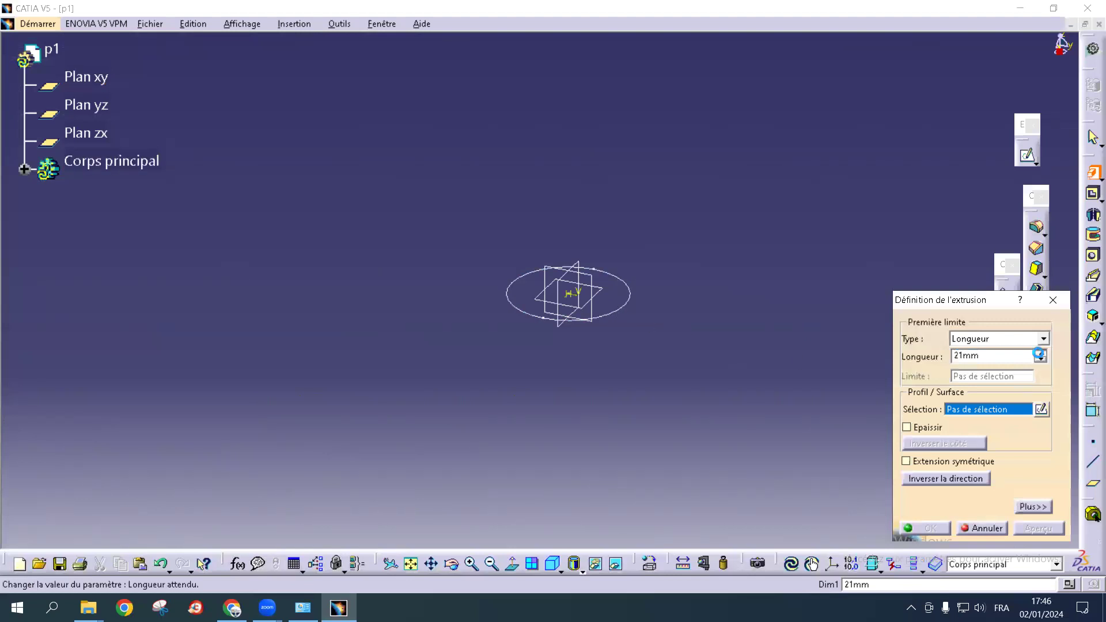
left_click(1041, 354)
type("40")
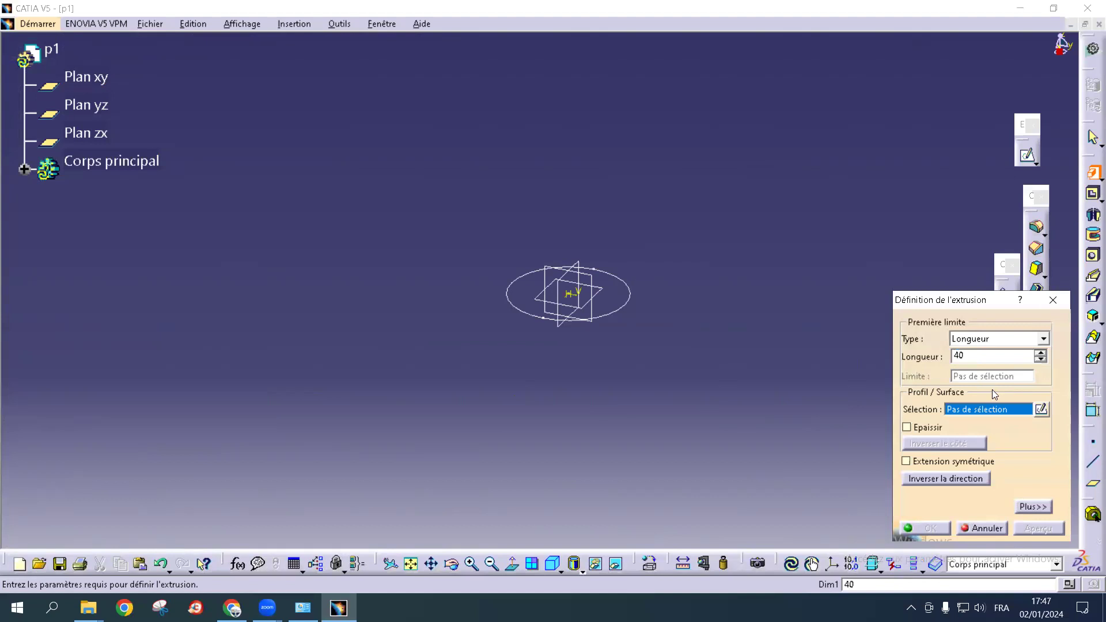
left_click(620, 309)
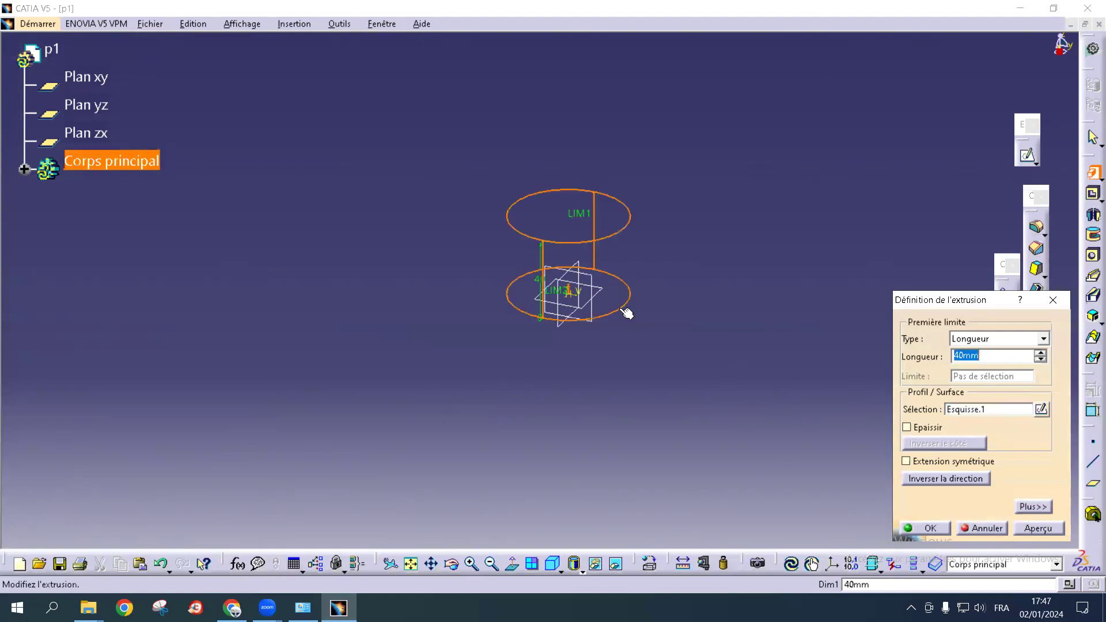
left_click(1039, 528)
left_click(921, 528)
Inspect the cylinder by zooming, panning and rotating the view from its upper face around to its base
middle_click_drag(664, 136, 690, 216)
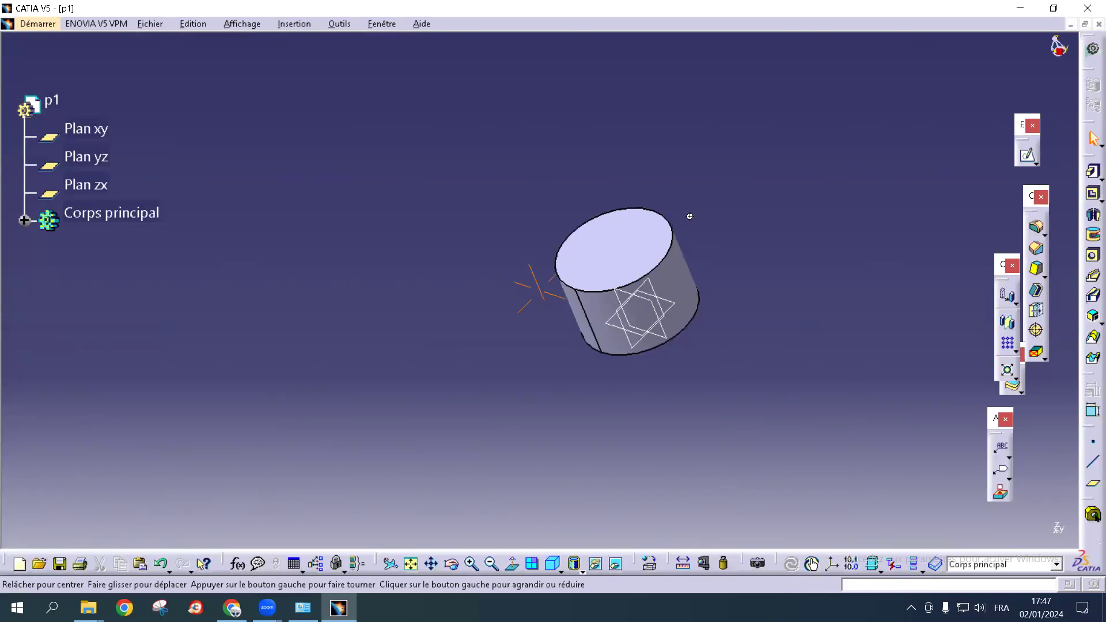
left_click(690, 217)
middle_click_drag(690, 216, 777, 140)
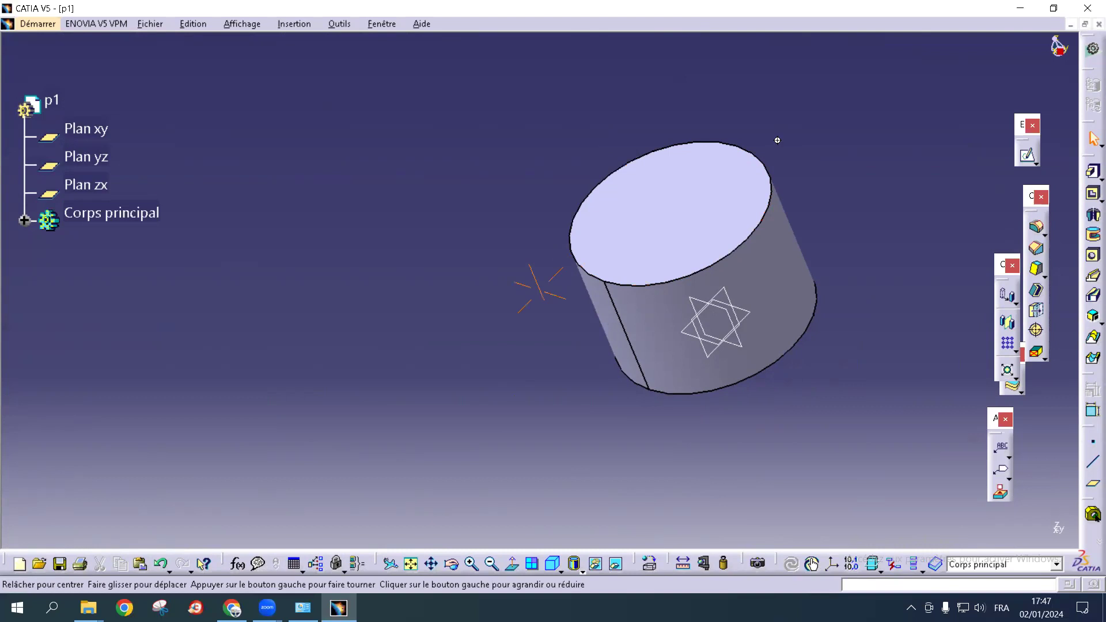
middle_click_drag(777, 140, 620, 208)
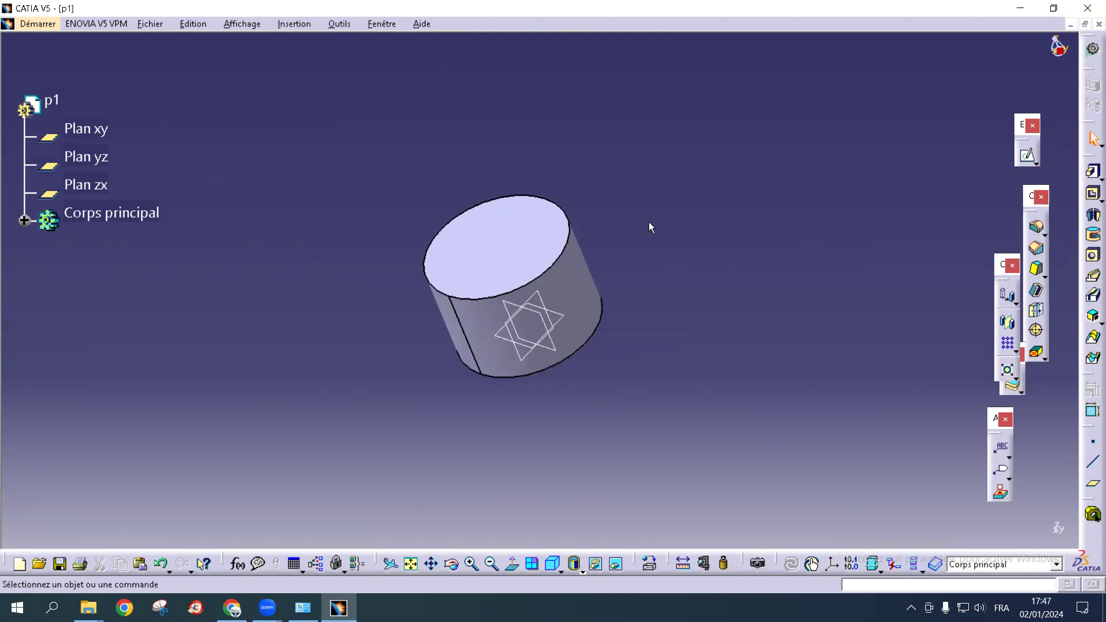
middle_click_drag(615, 224, 521, 191)
middle_click_drag(557, 265, 594, 144)
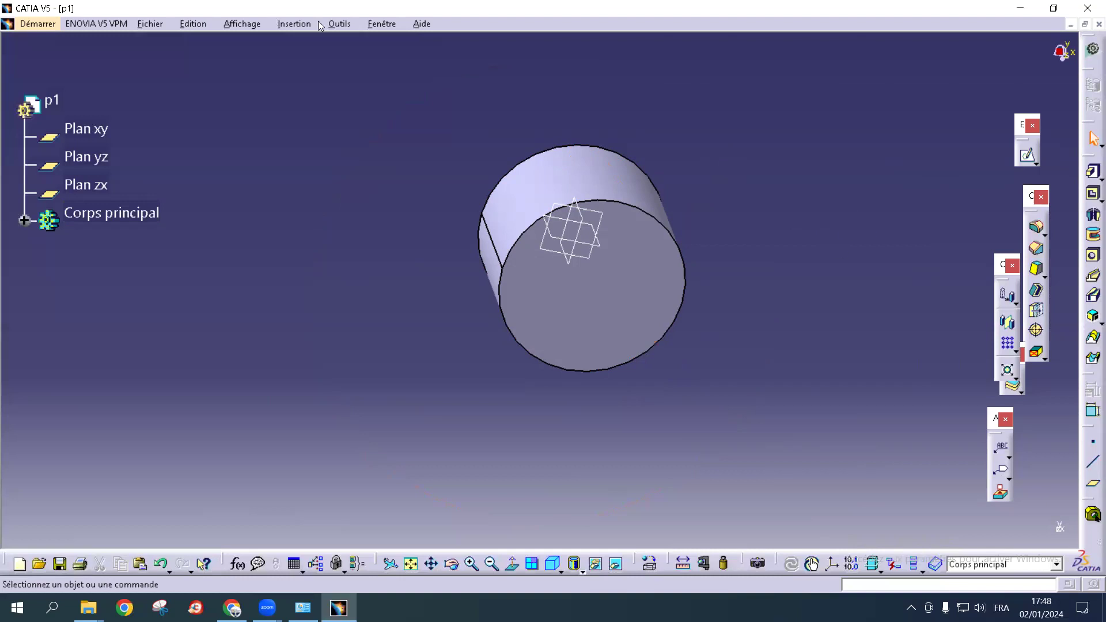
Browse the Affichage and Général settings in the Options dialog, and close it without changing anything
left_click(338, 22)
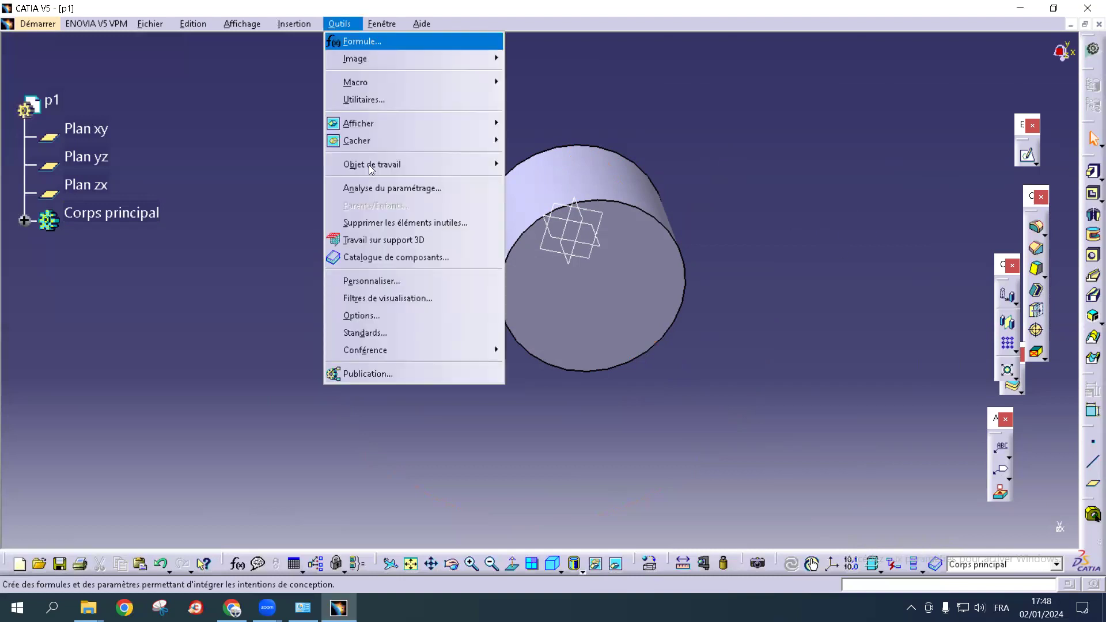
left_click(371, 320)
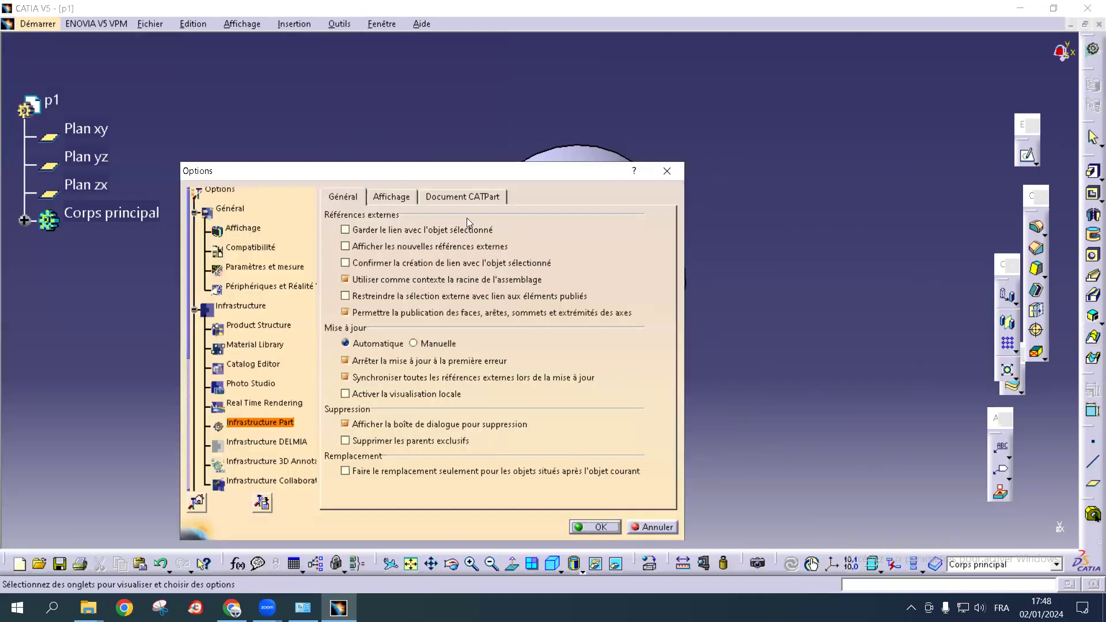
left_click(249, 228)
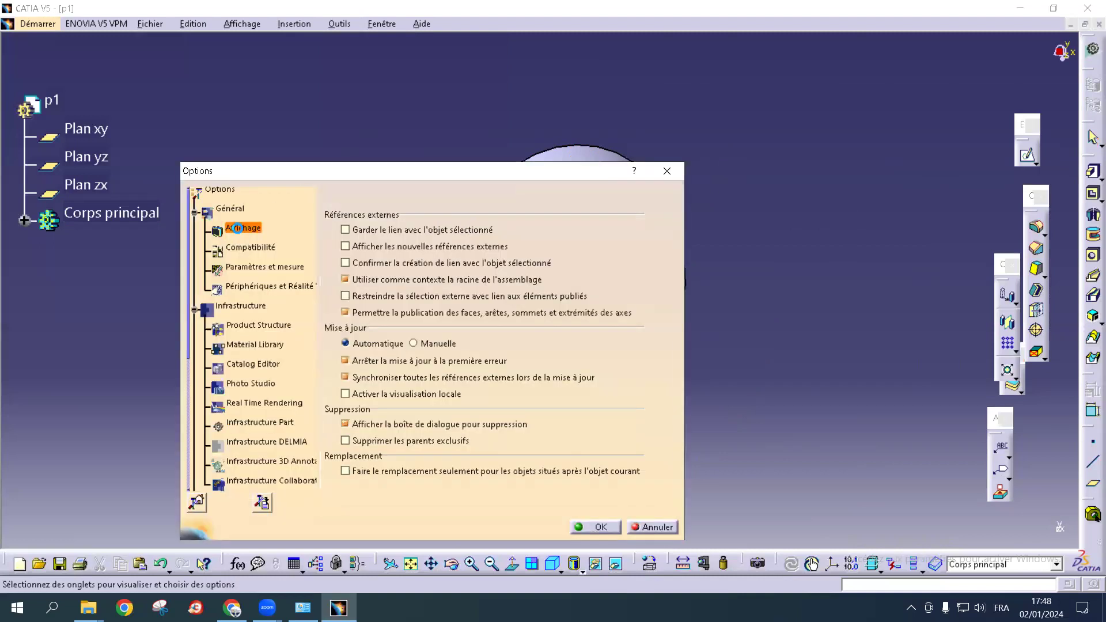
left_click(228, 210)
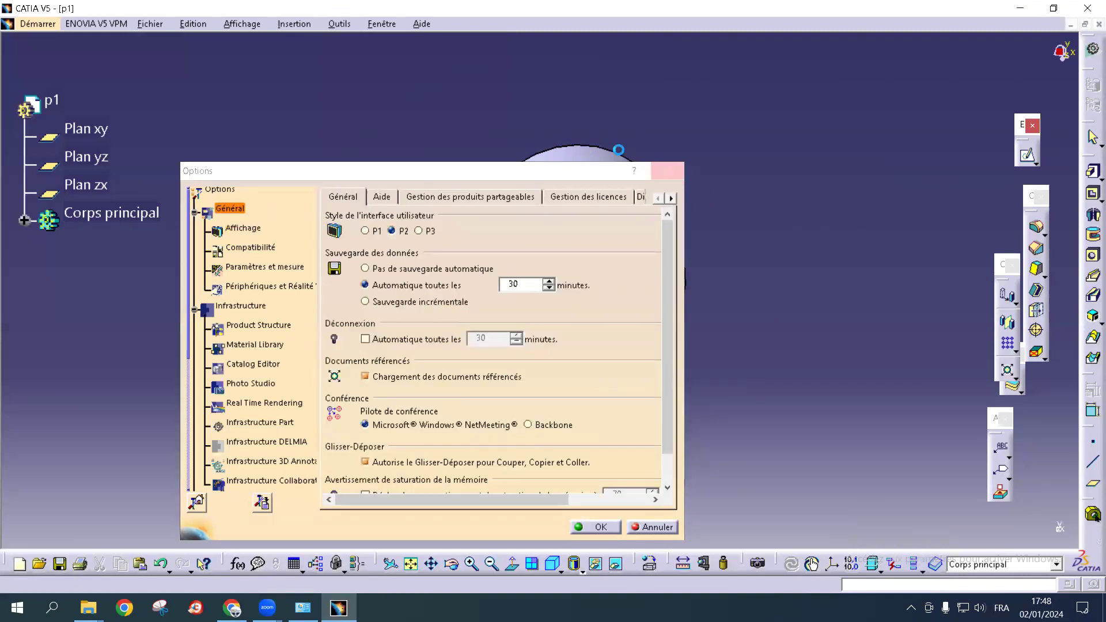
left_click(667, 170)
Examine the Général category of the Options dialog, including its automatic data-saving choices and the remaining settings pages
left_click(340, 25)
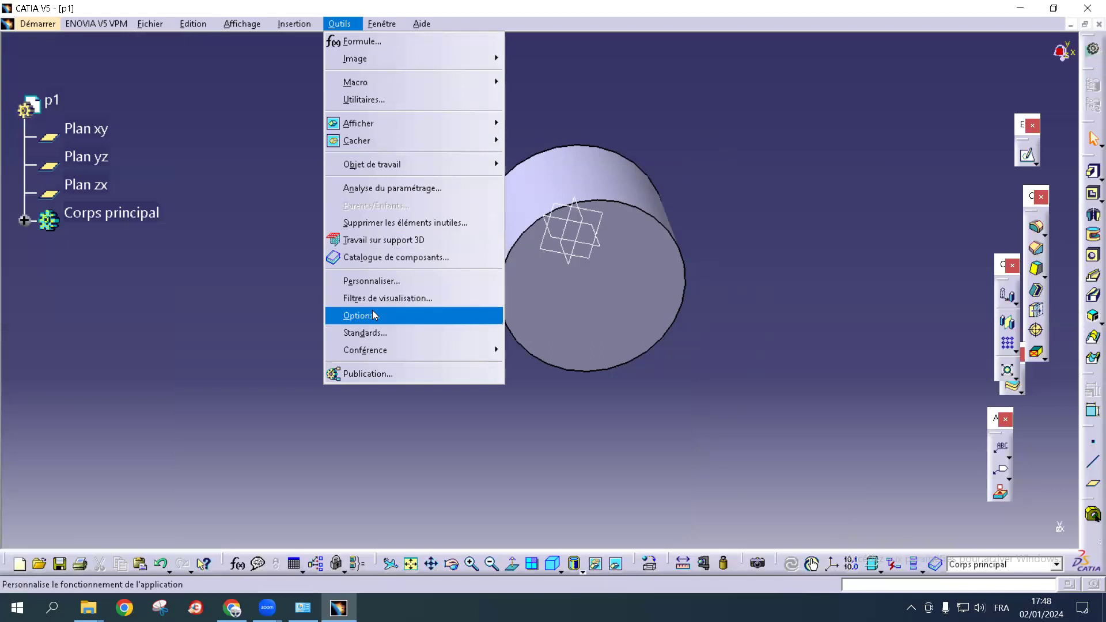
left_click(339, 24)
left_click(340, 23)
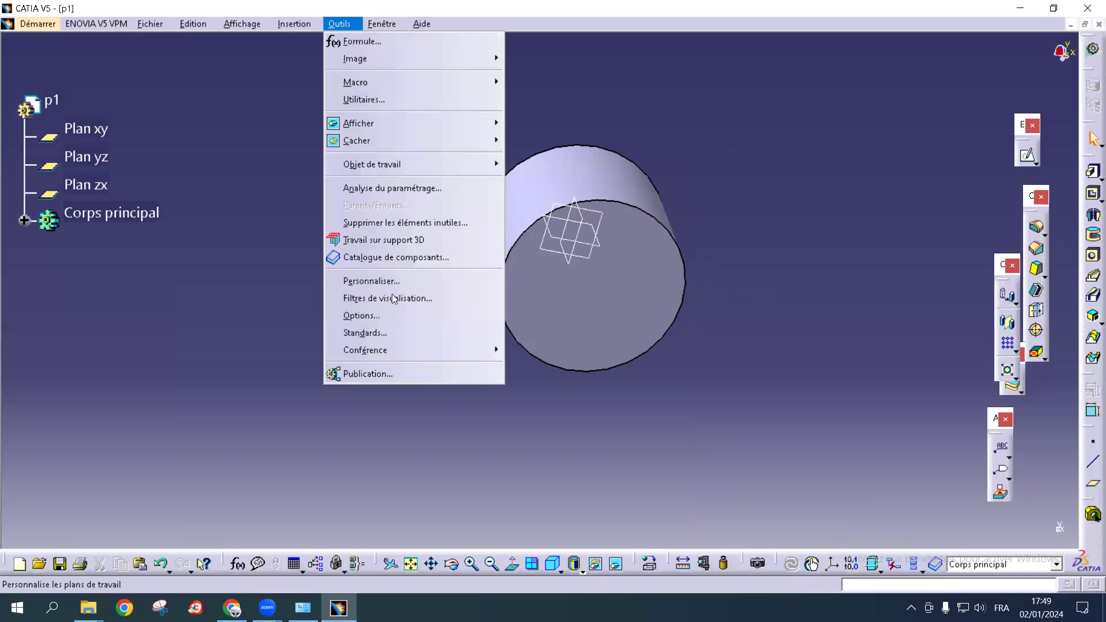
left_click(353, 314)
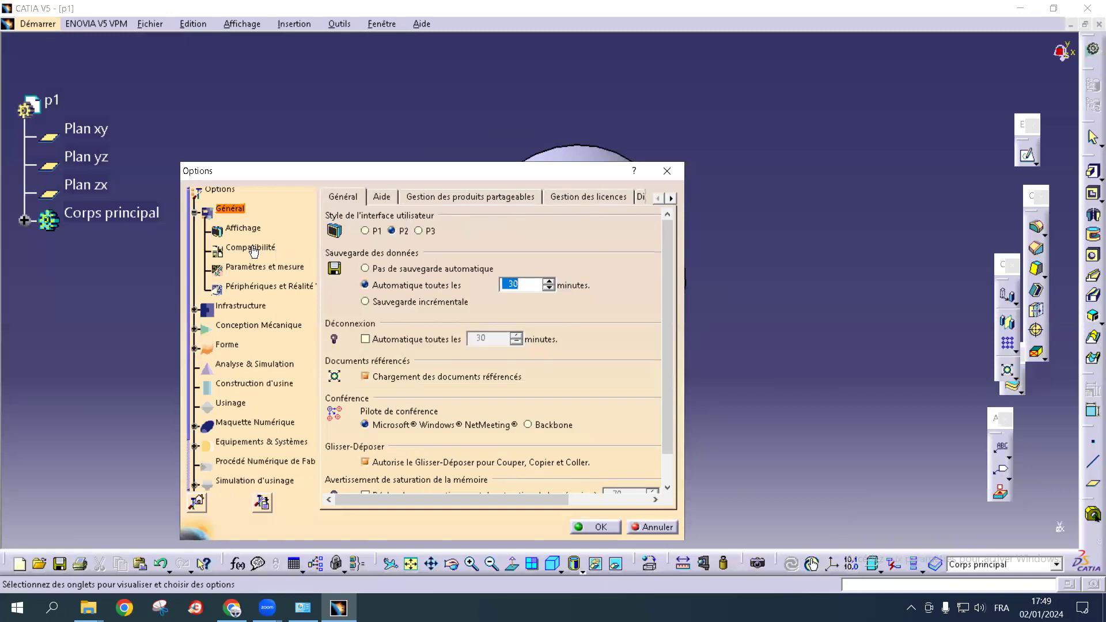
left_click_drag(437, 175, 461, 106)
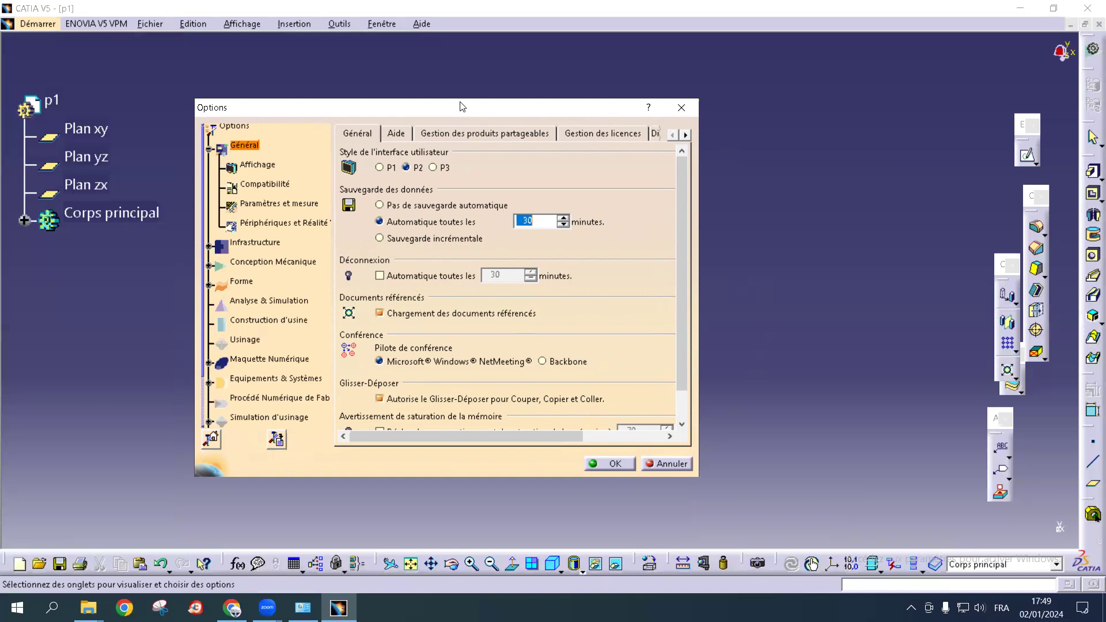
left_click(384, 206)
left_click(542, 328)
left_click(419, 223)
left_click_drag(547, 223, 524, 222)
left_click(686, 135)
left_click(685, 134)
left_click(686, 134)
left_click(685, 135)
left_click(686, 135)
left_click(686, 135)
left_click(685, 135)
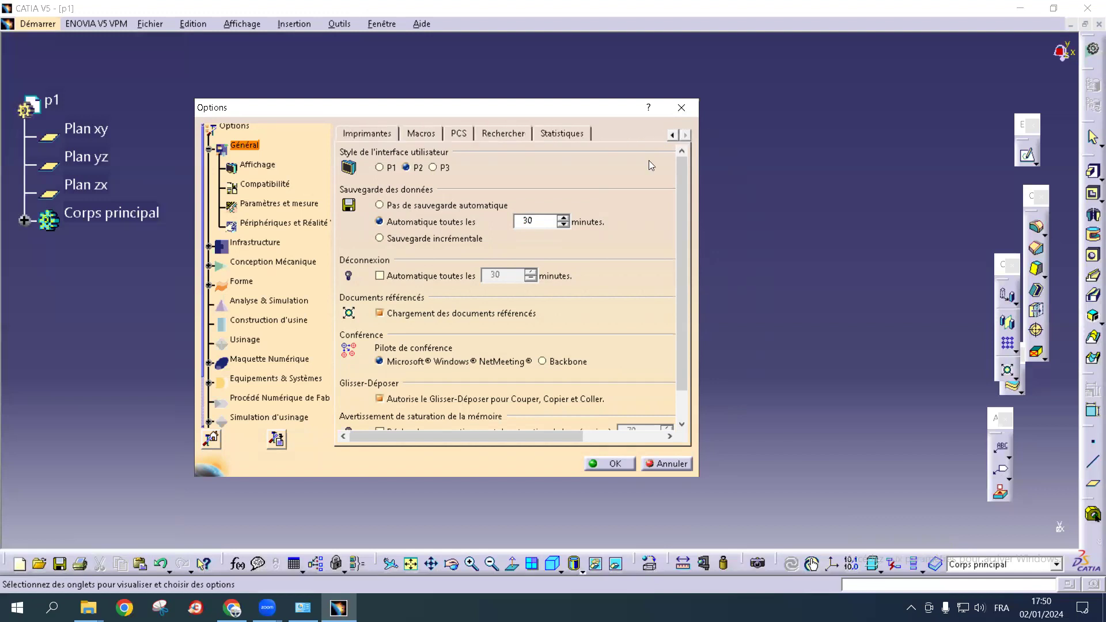
Look through the available settings pages of the Affichage category, and close the Options dialog
left_click(250, 165)
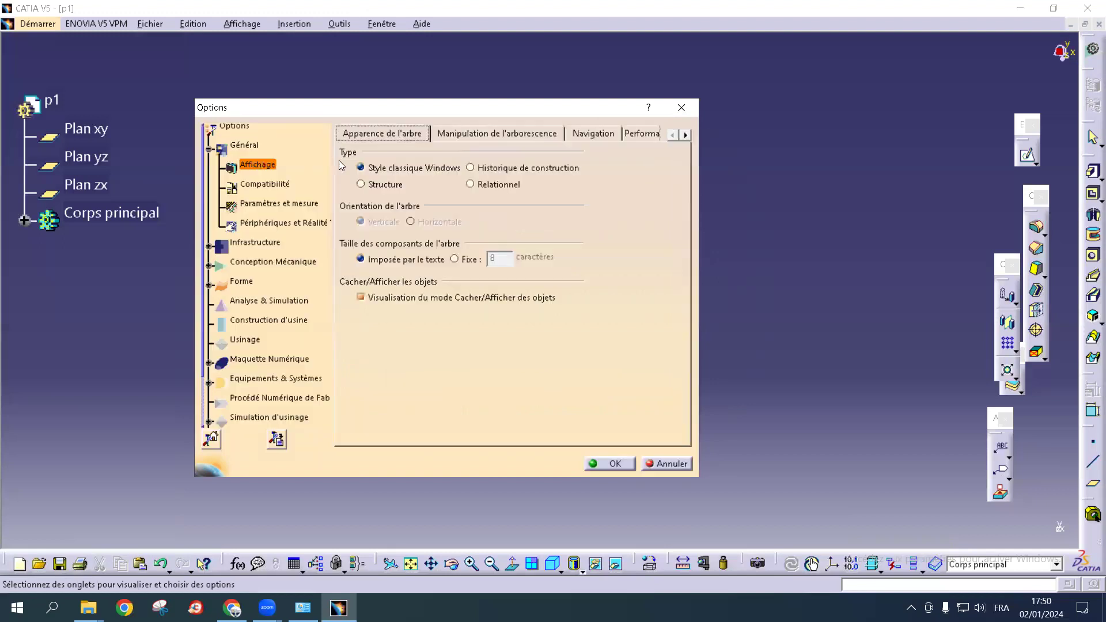
left_click(686, 135)
left_click(685, 135)
left_click(685, 135)
left_click(685, 135)
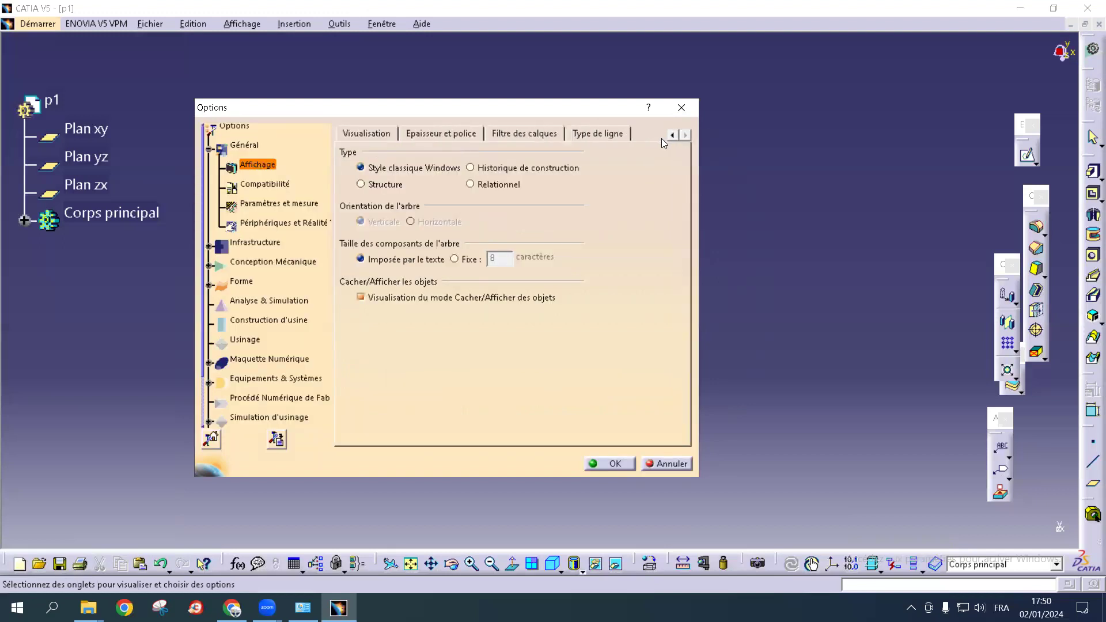
left_click(681, 107)
Set the background colour (Fond) to light orange in the Affichage category's Visualisation options, and validate the change
left_click(340, 24)
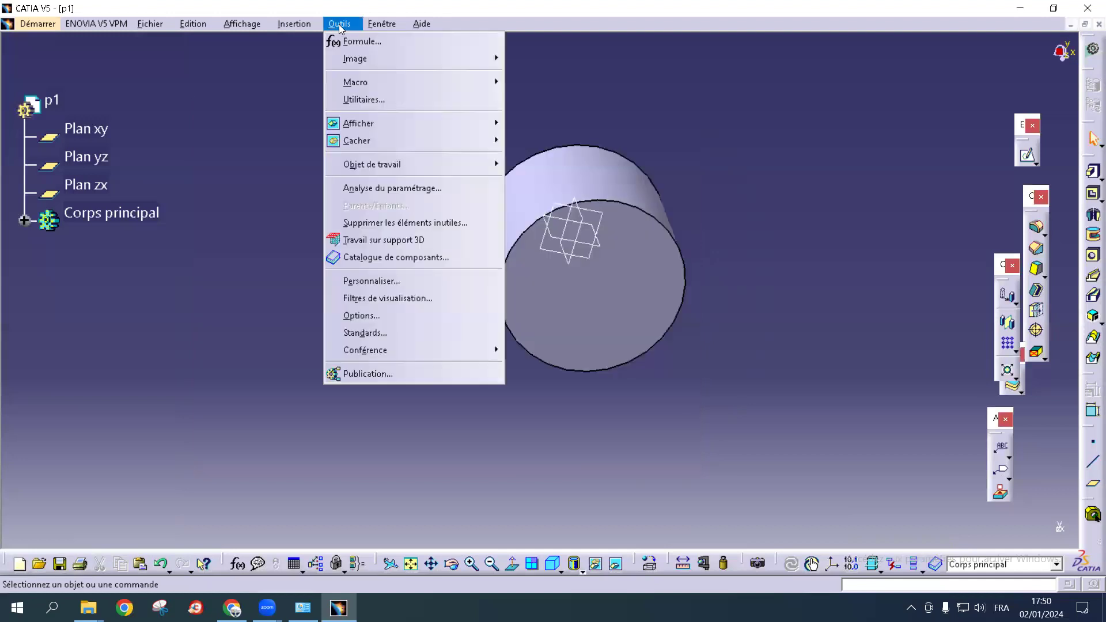
left_click(397, 316)
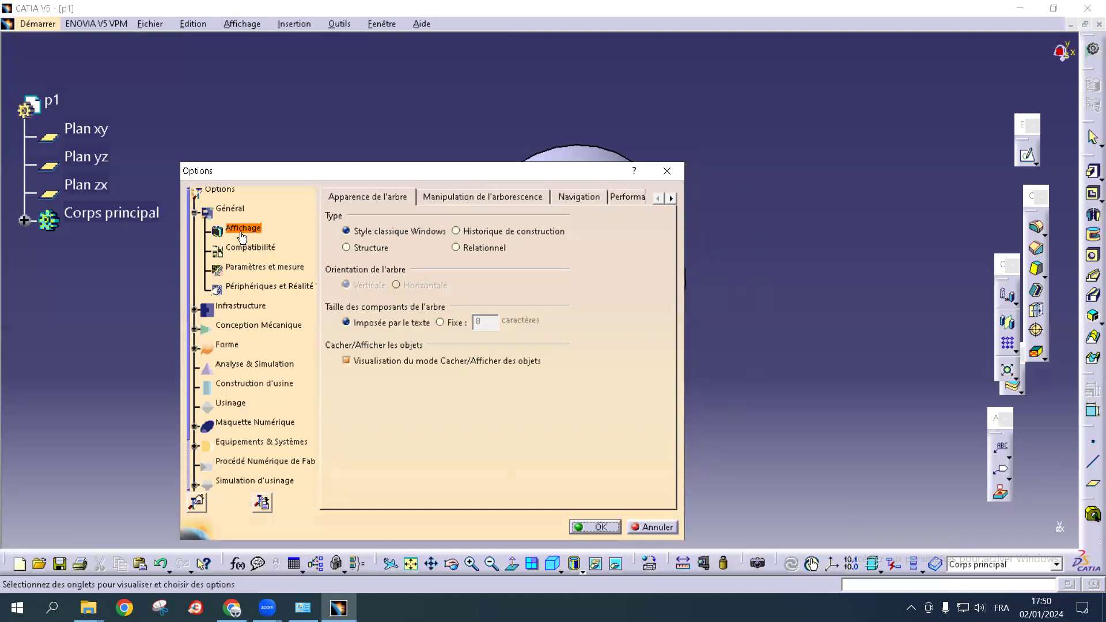
left_click(232, 210)
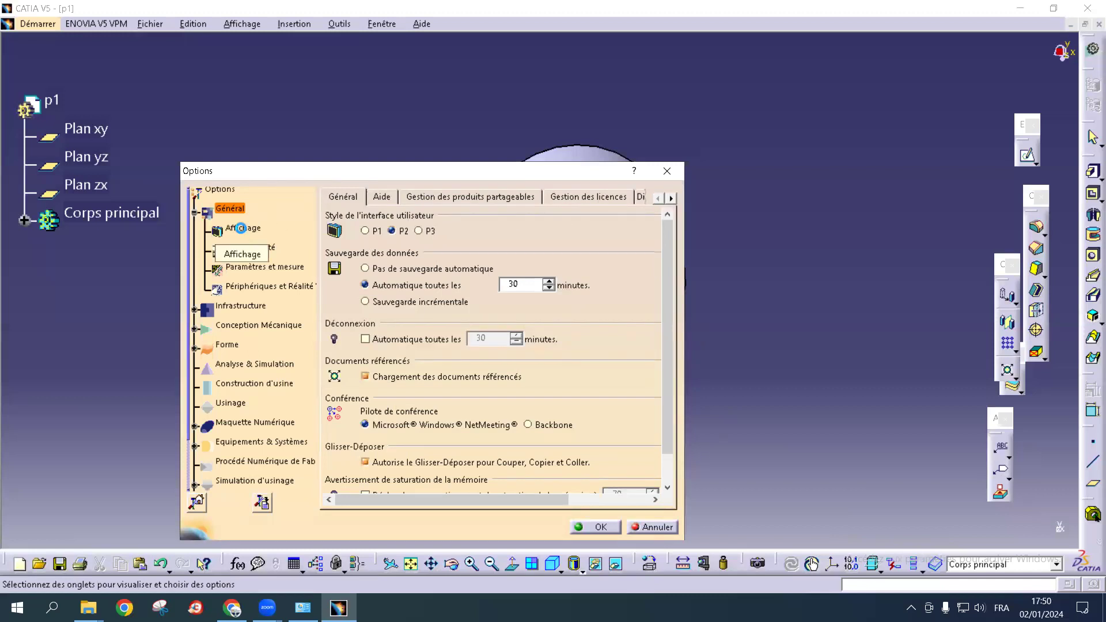
left_click(244, 229)
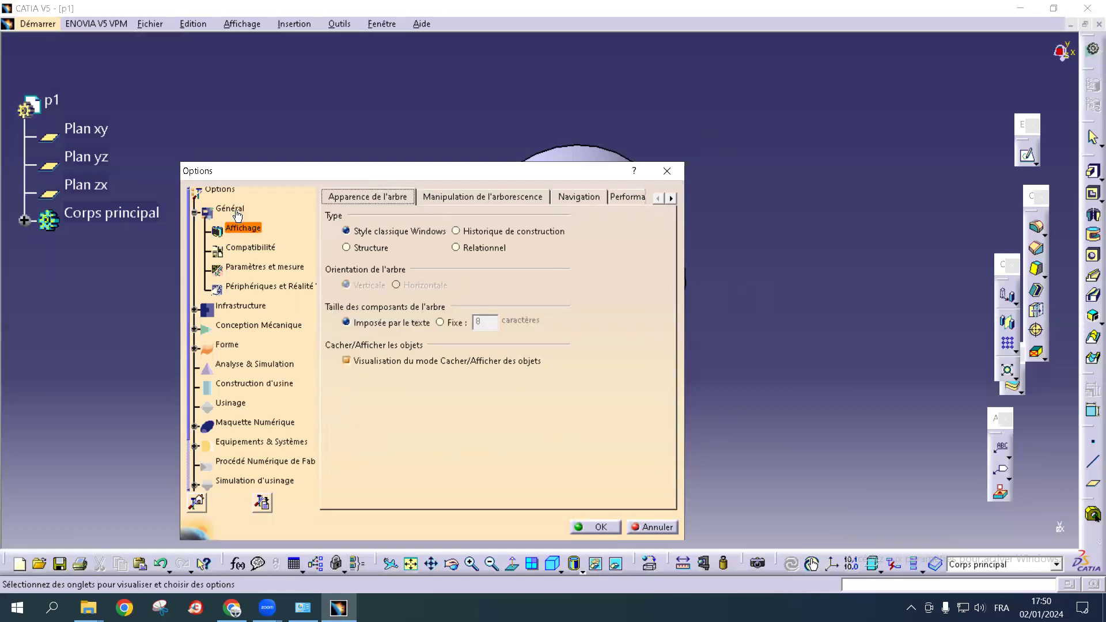
left_click(671, 198)
left_click(671, 197)
left_click(671, 198)
left_click(423, 196)
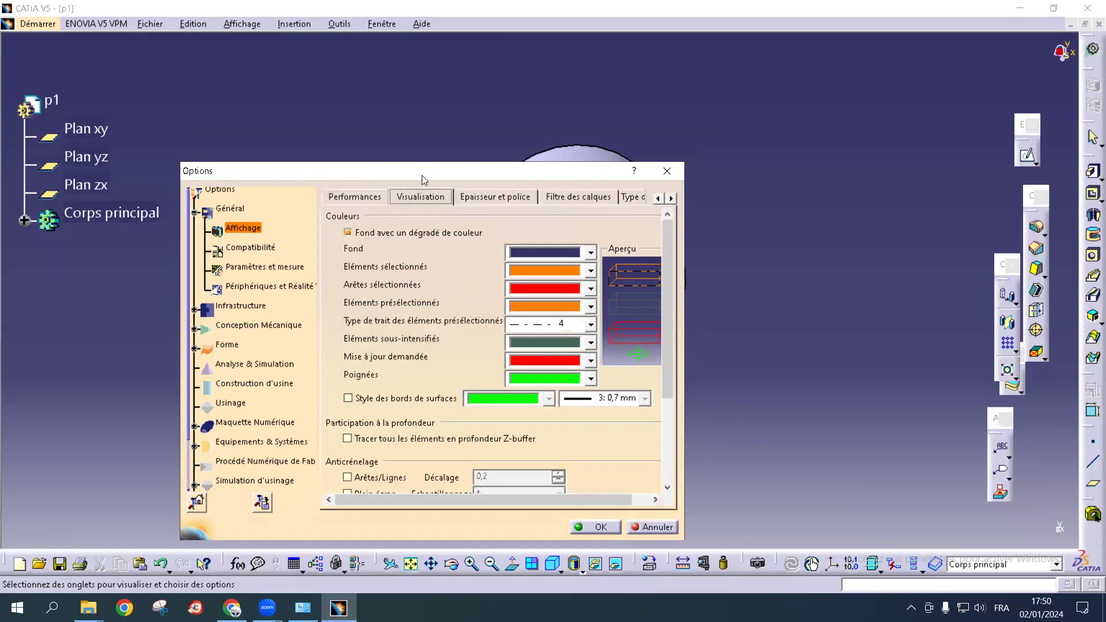
left_click_drag(431, 168, 440, 116)
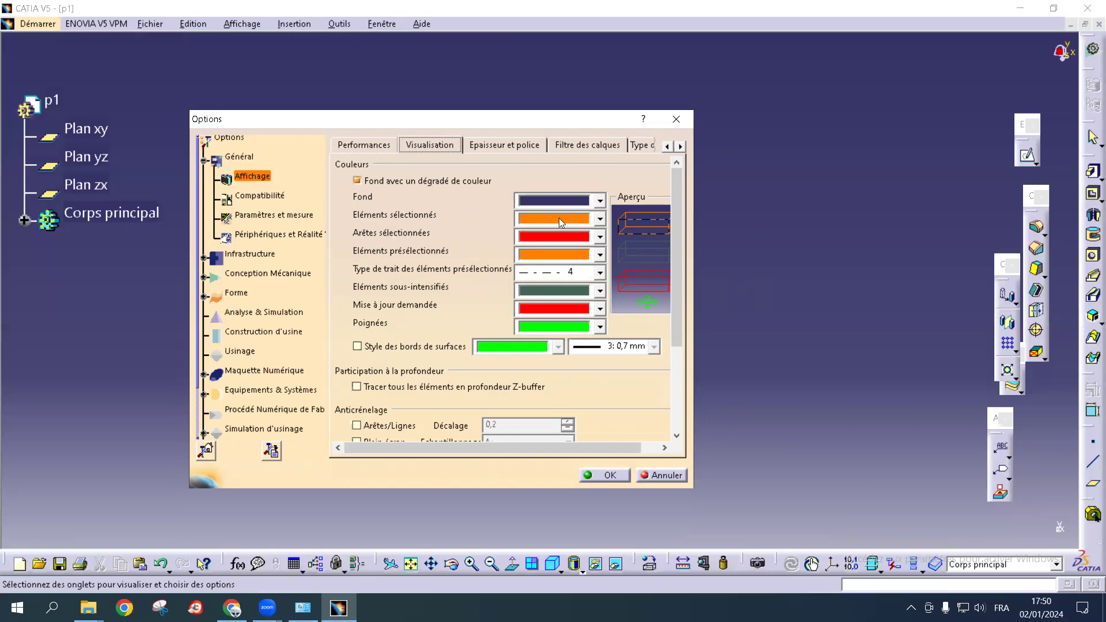
left_click(599, 218)
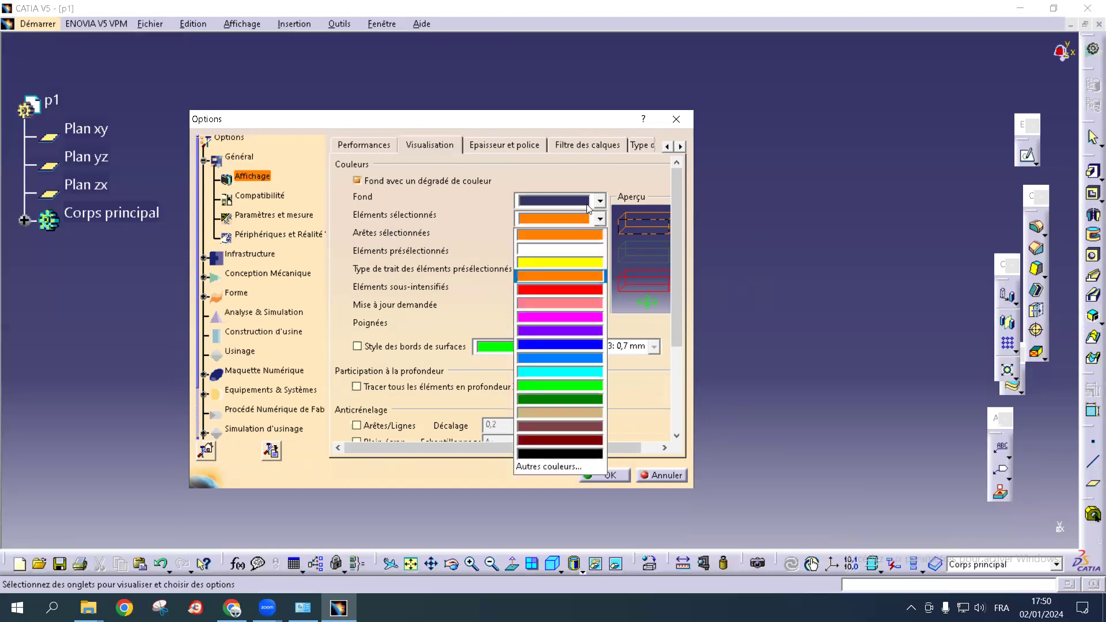
left_click(586, 201)
left_click(586, 202)
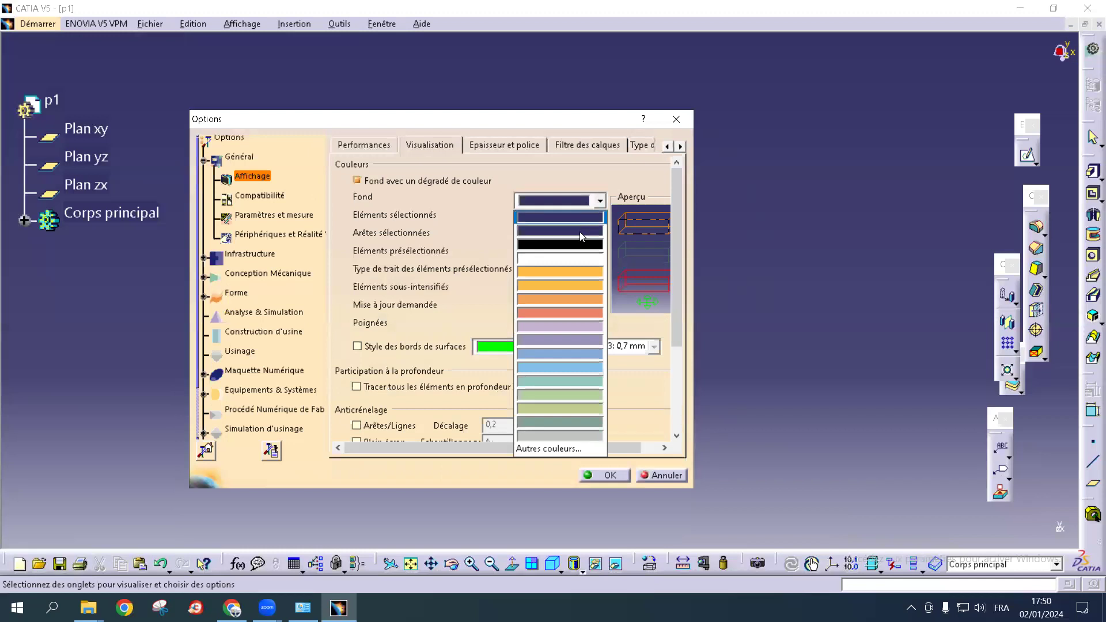
left_click(568, 269)
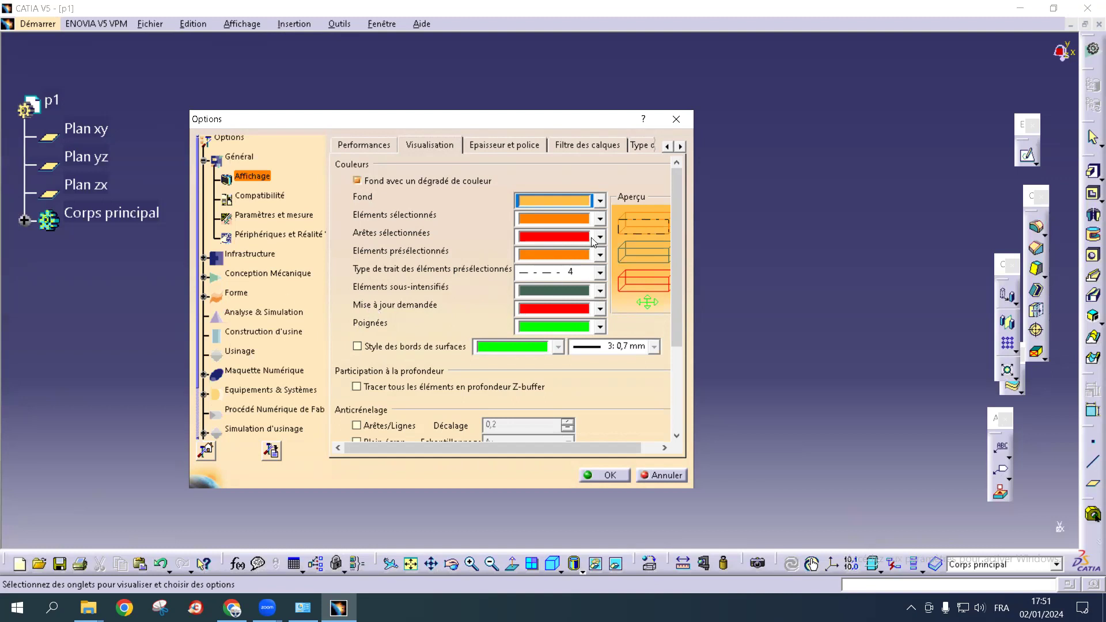
left_click(607, 472)
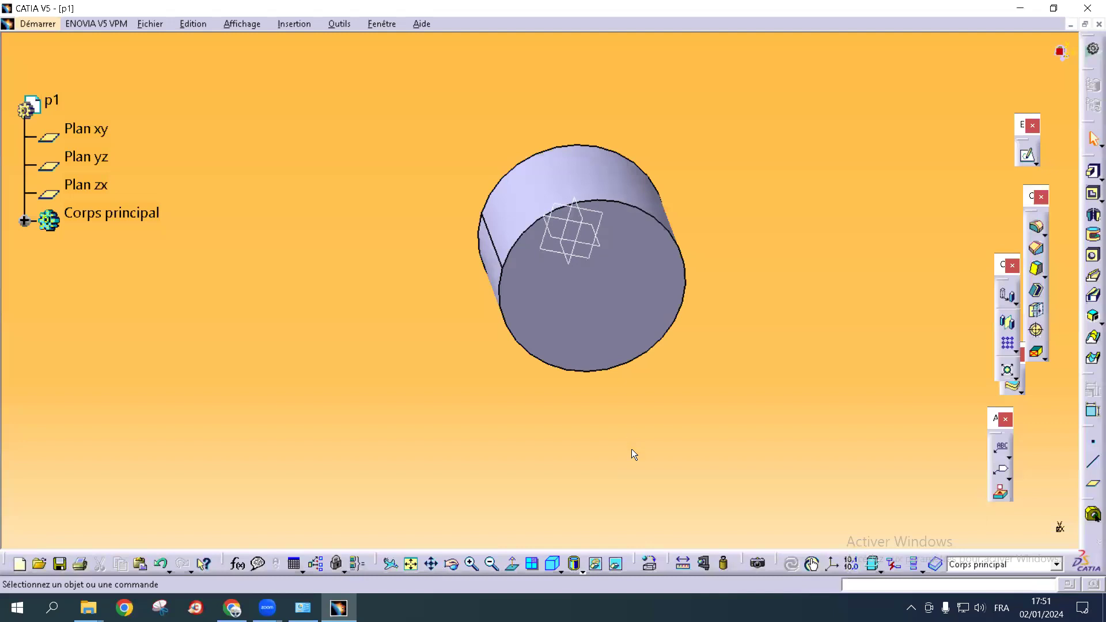
Restore the background colour (Fond) to dark blue in the Visualisation options, and validate it
left_click(344, 26)
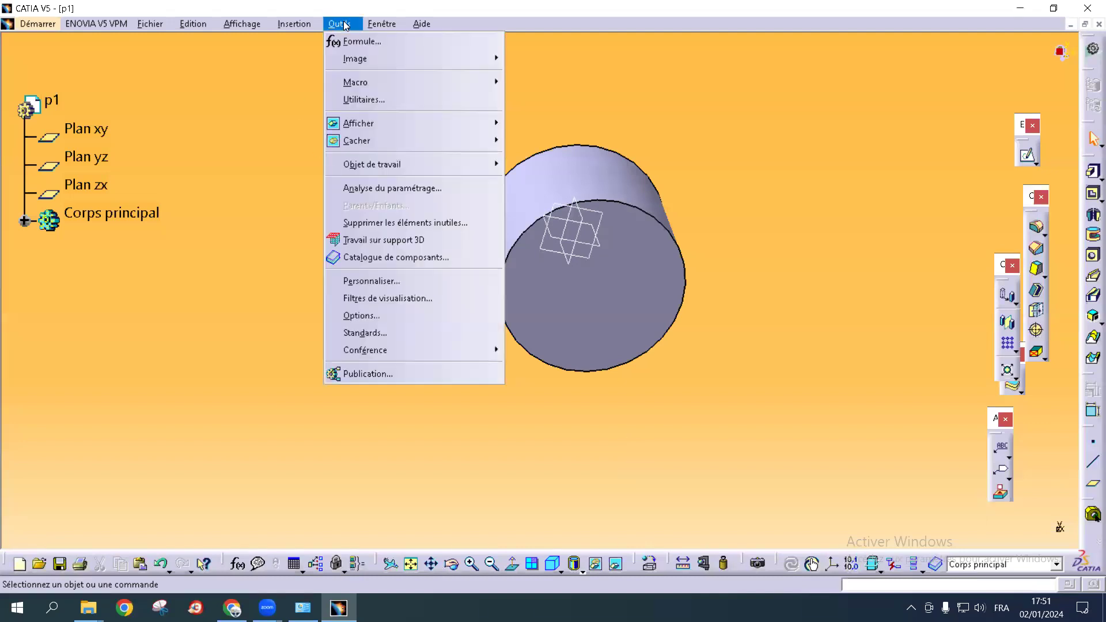
left_click(371, 316)
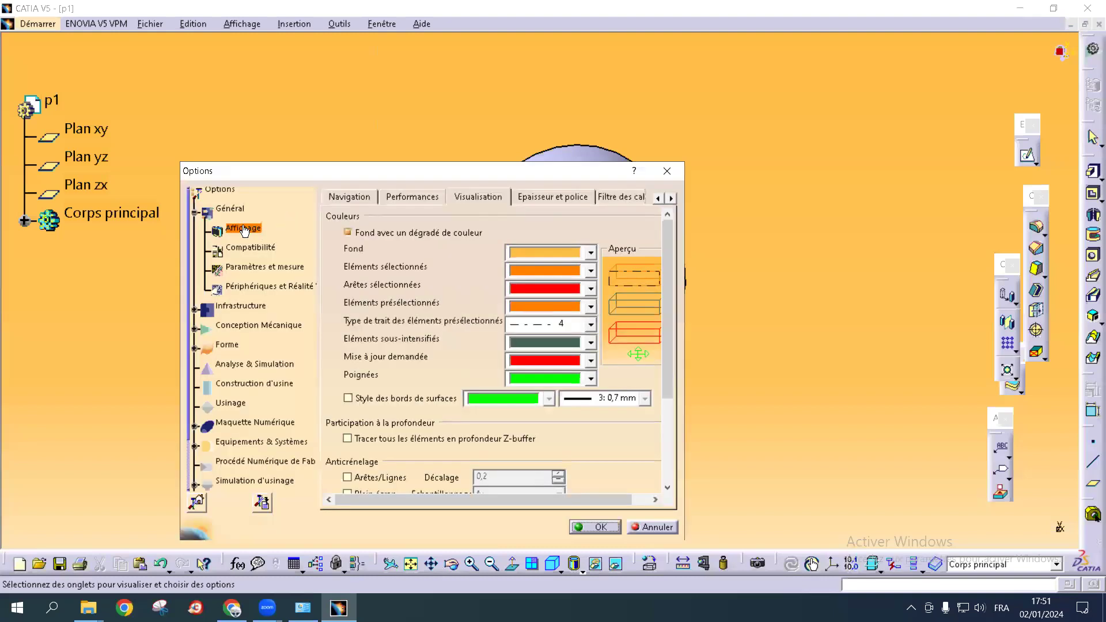
left_click(534, 253)
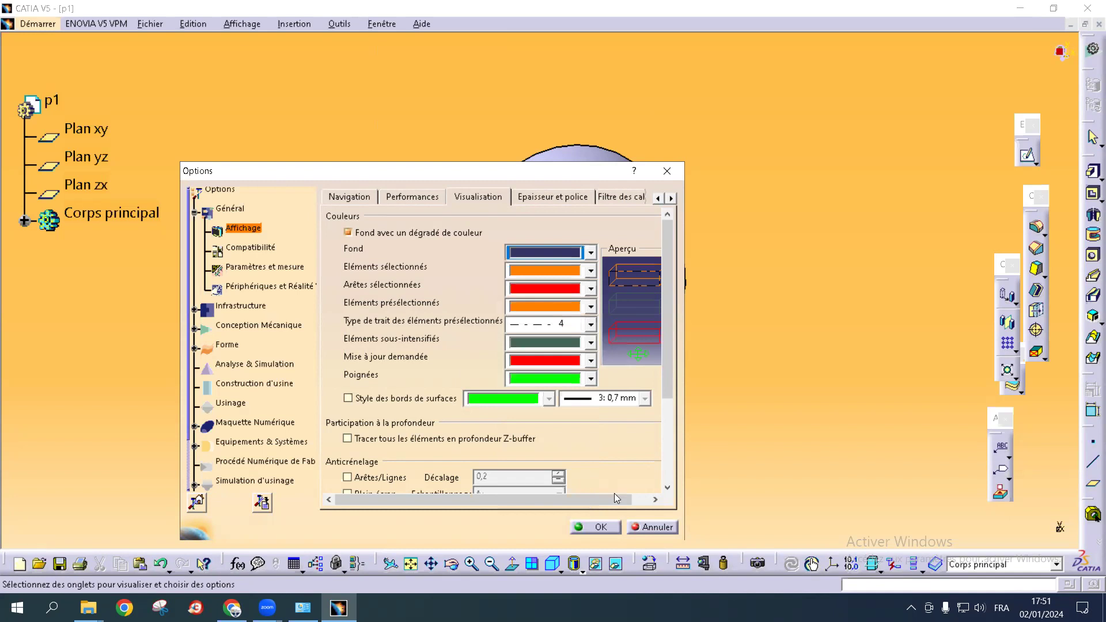
left_click(601, 527)
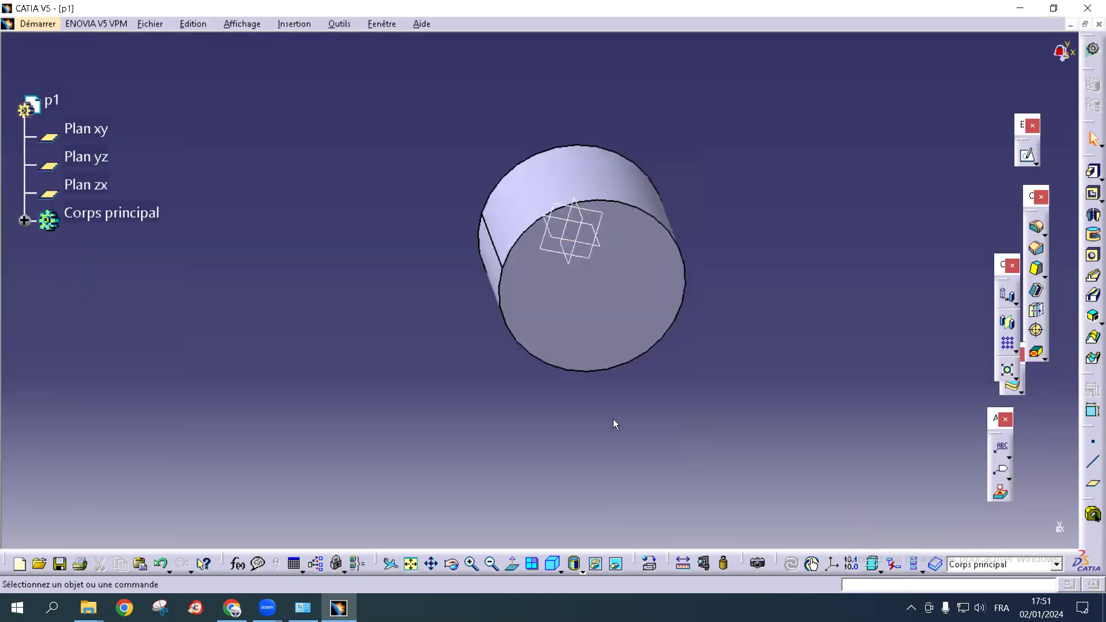
Review the line type for preselected elements in the Visualisation options, and display the Unités settings under Paramètres et mesure
left_click(340, 24)
left_click(384, 316)
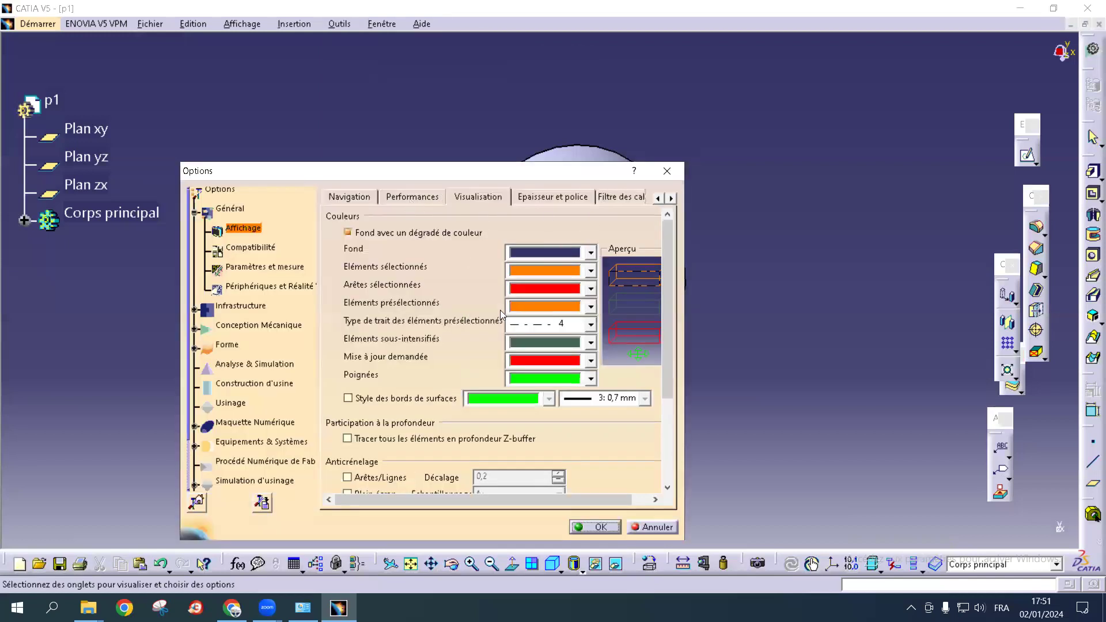
left_click(567, 324)
left_click(451, 272)
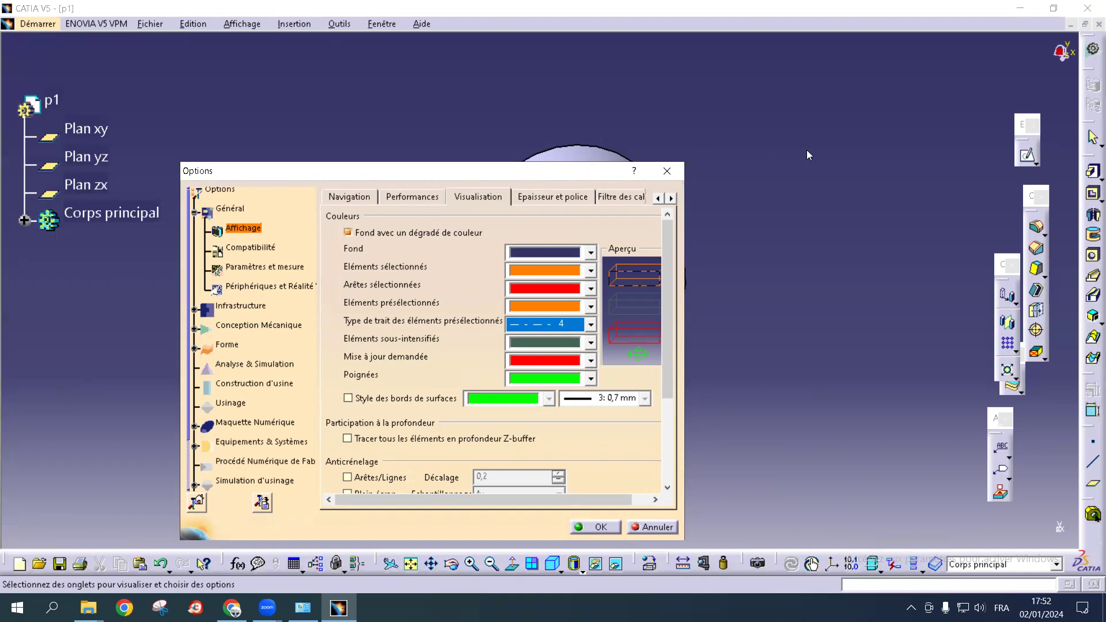
left_click(265, 268)
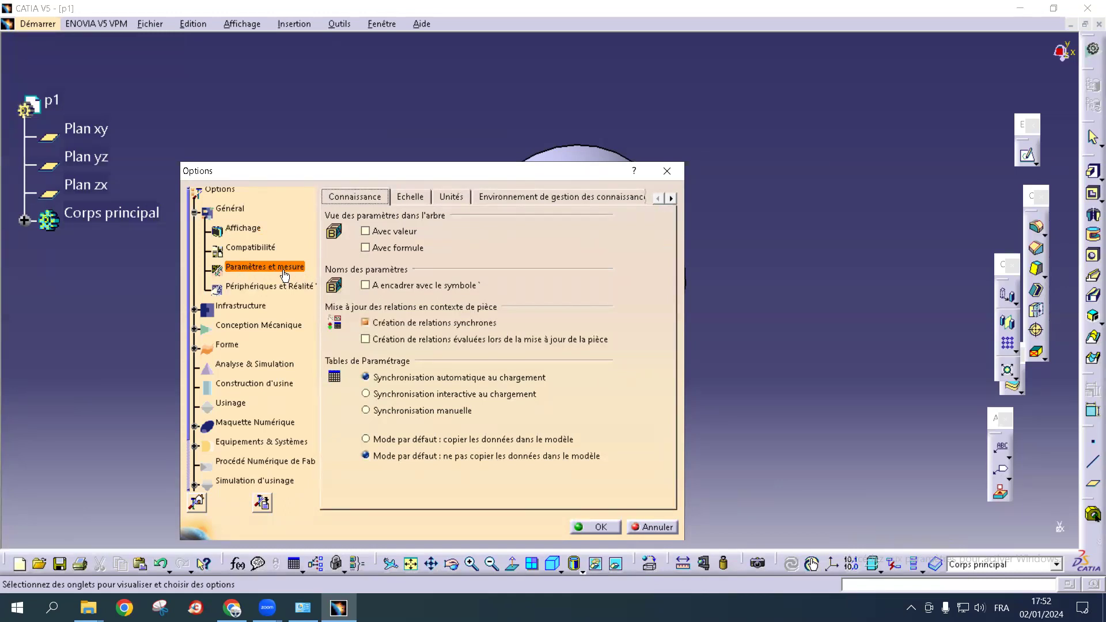
left_click(450, 197)
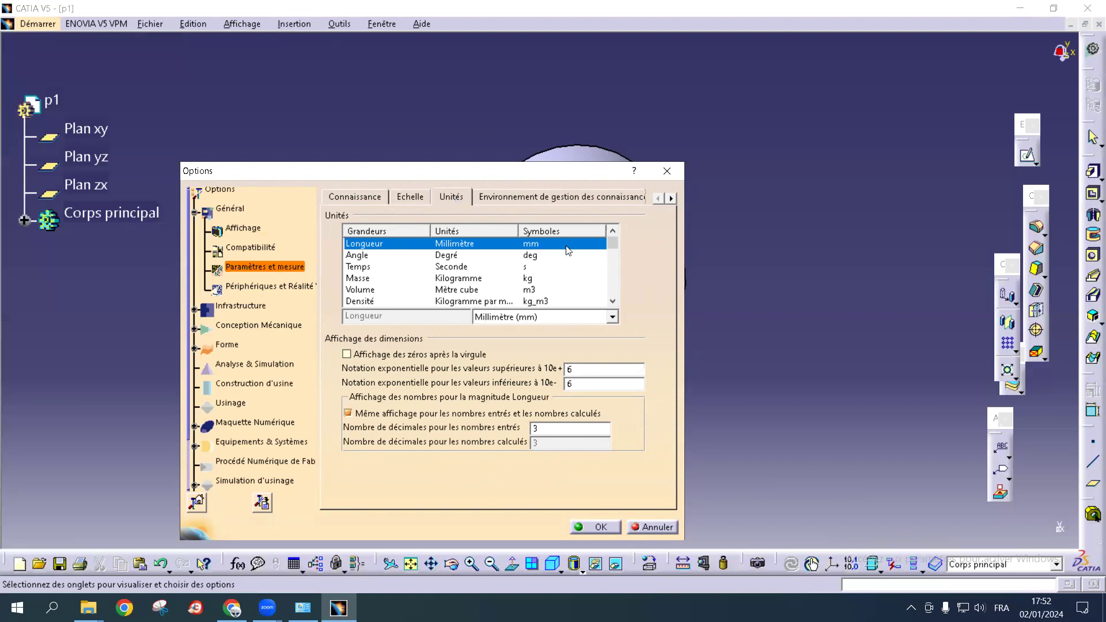
Change the length unit (Longueur) to Centimètre (cm), and switch it back to Millimètre (mm)
left_click(444, 255)
left_click(508, 322)
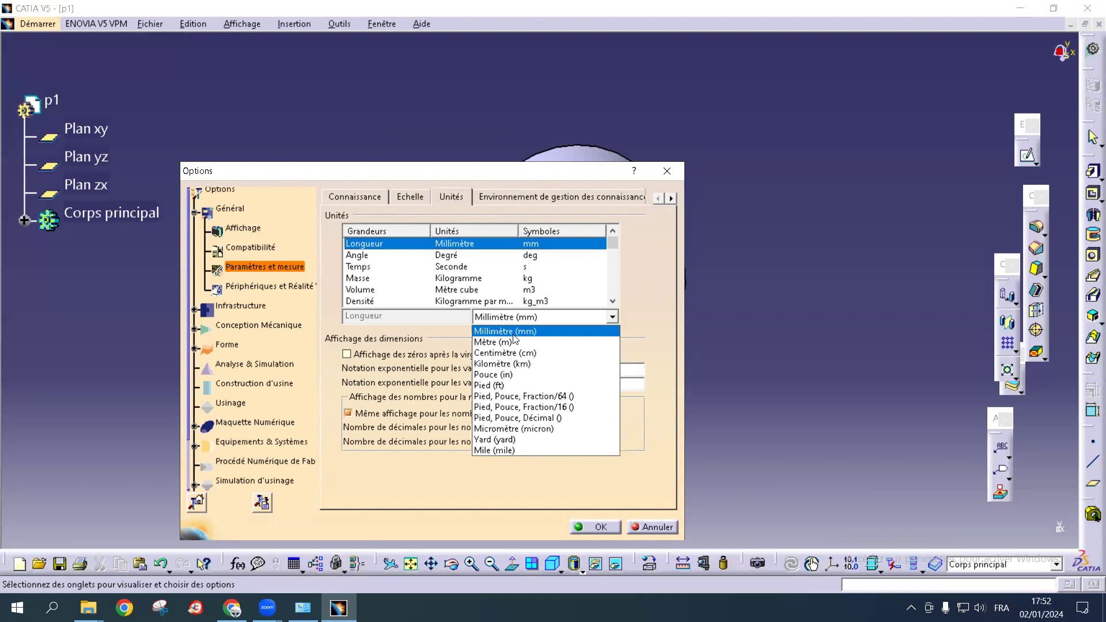
left_click(528, 353)
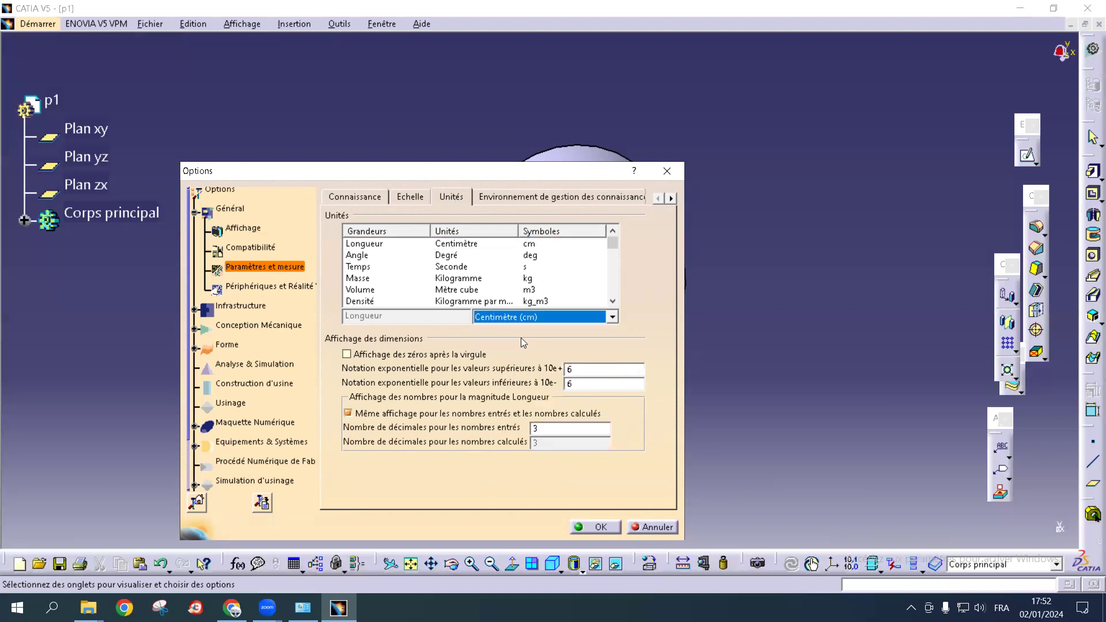
left_click(401, 246)
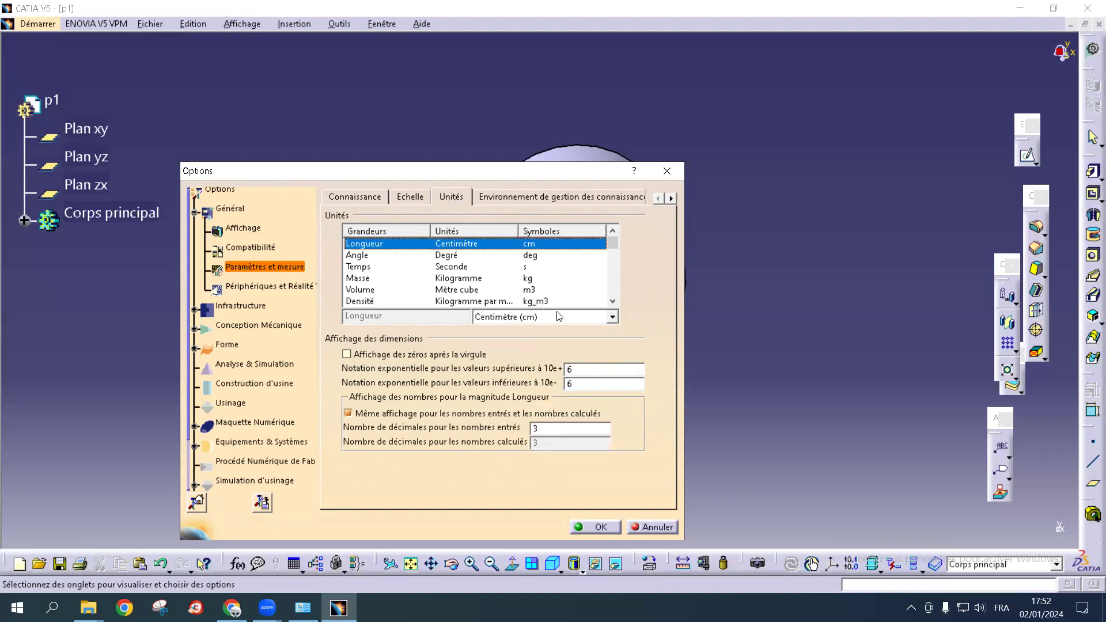
left_click(556, 316)
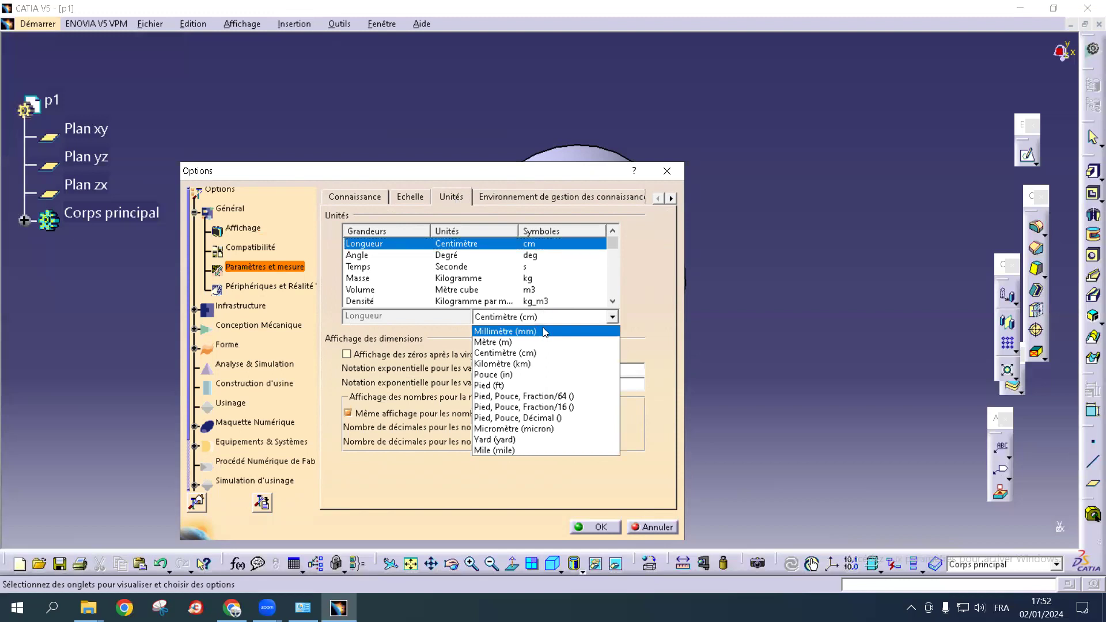
left_click(543, 332)
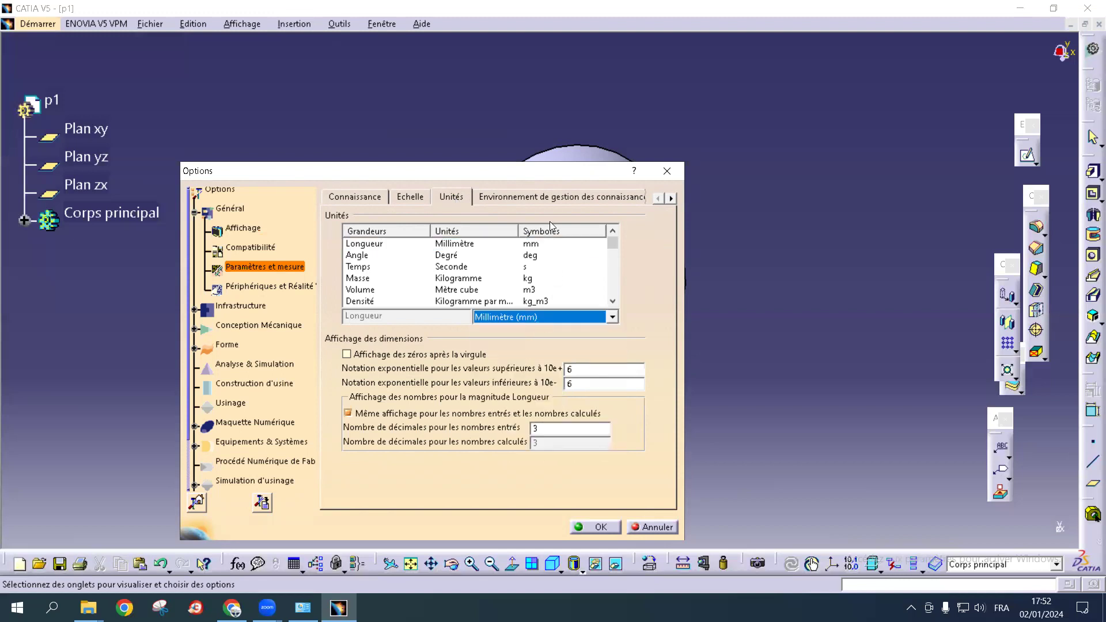
Review the unit choices for Angle and Temps, keeping Degré (deg) and Seconde (s), and close the Options dialog
left_click(373, 257)
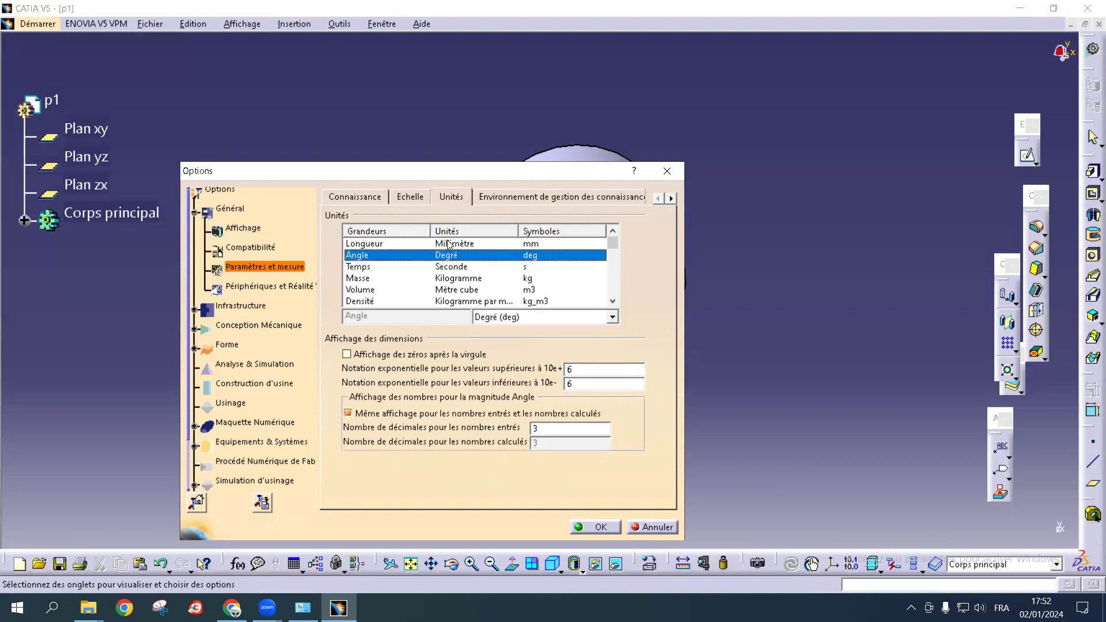
left_click(554, 316)
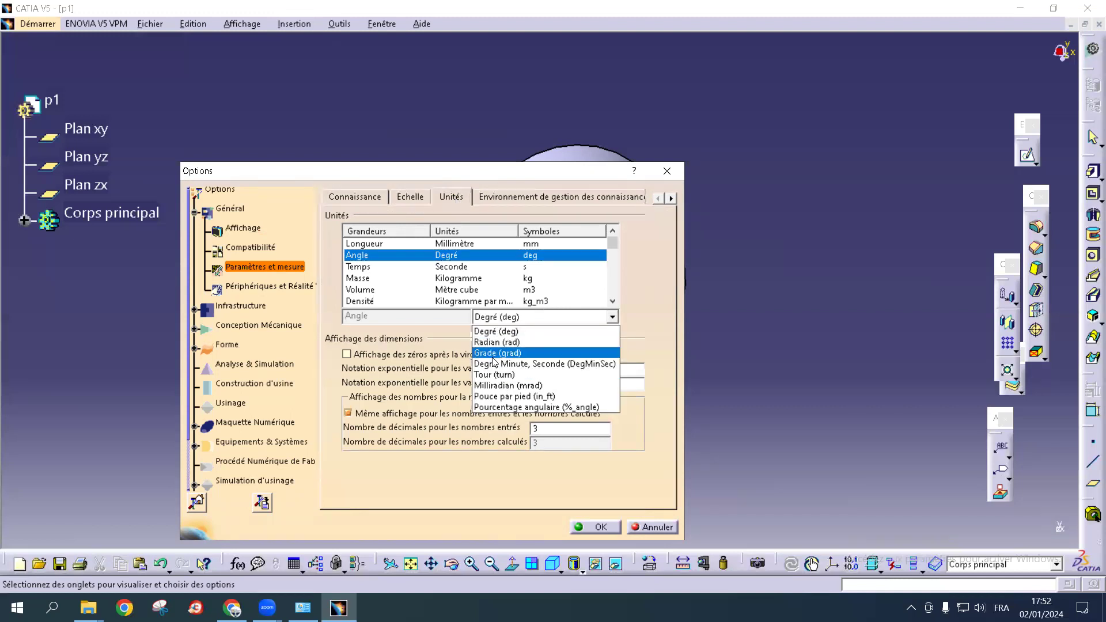
left_click(491, 331)
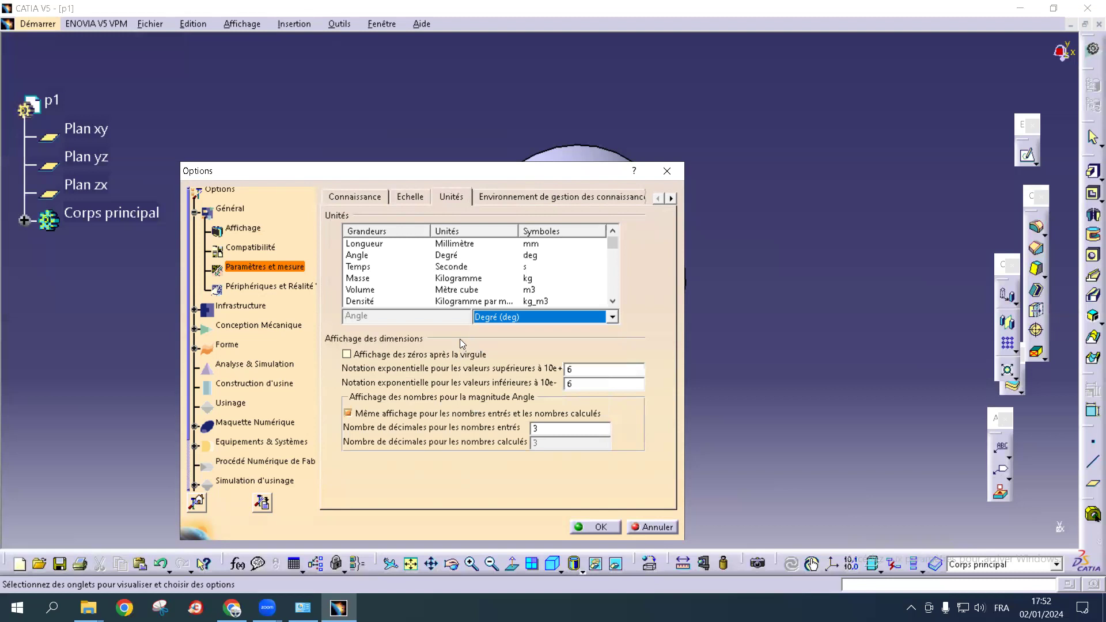
left_click(379, 267)
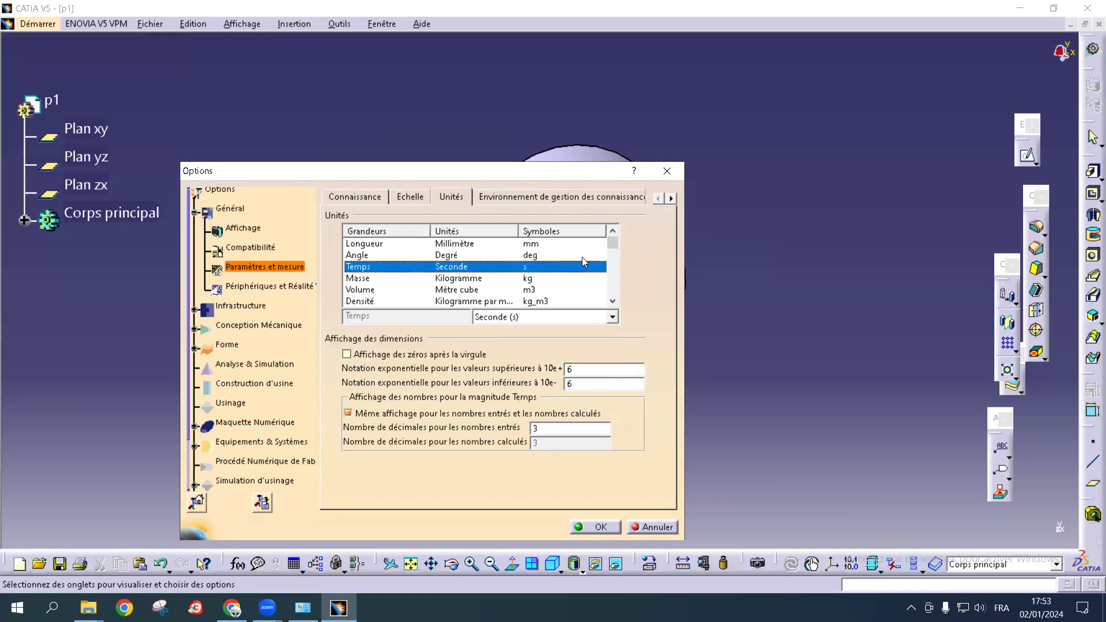
left_click(535, 316)
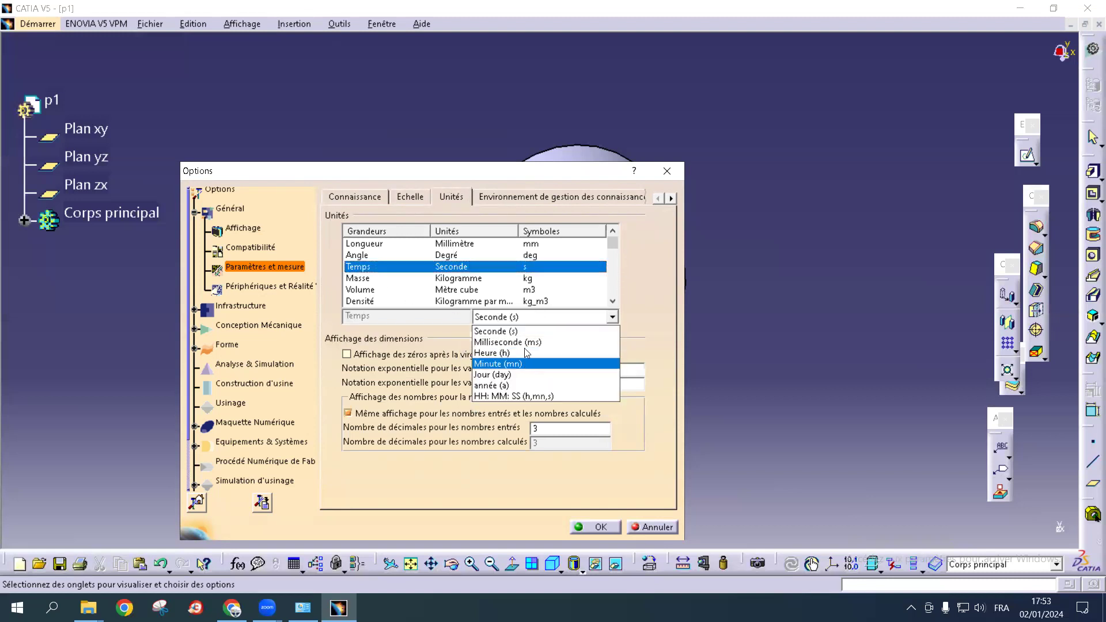
left_click(400, 357)
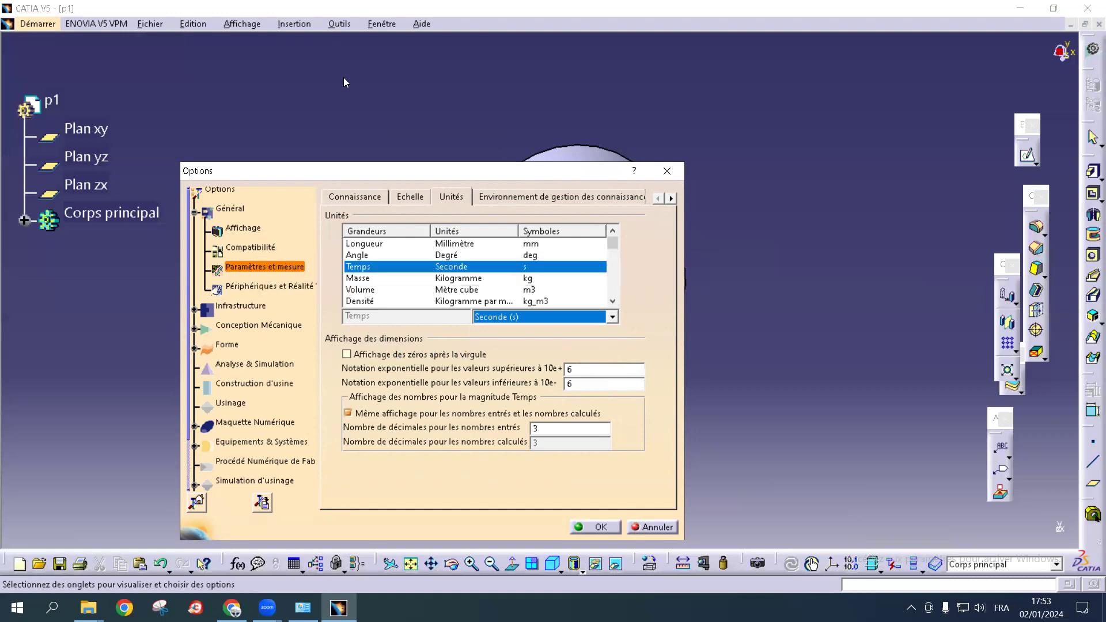
left_click(667, 170)
Reopen the Unités settings, review the unit choices for Masse while keeping Kilogramme (kg), and close the Options dialog
left_click(335, 26)
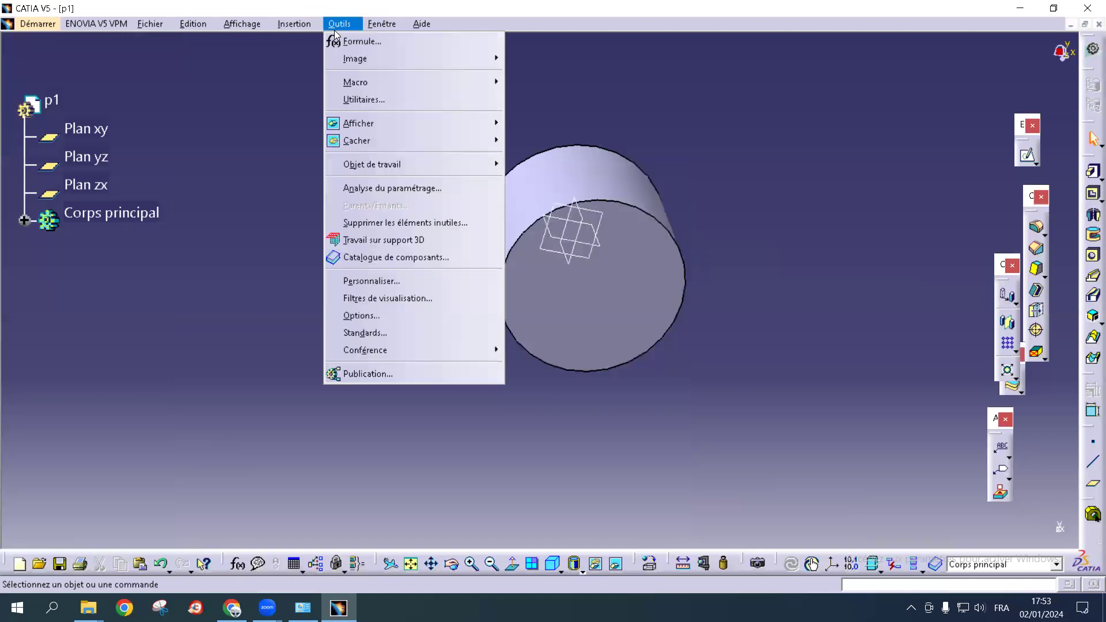
left_click(385, 316)
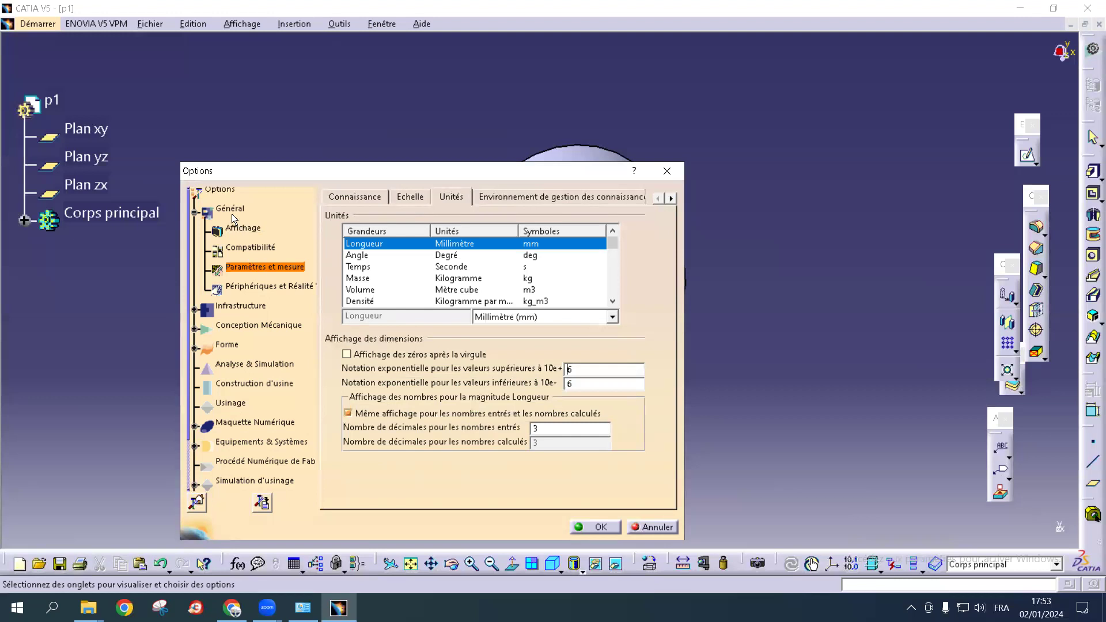
left_click(406, 267)
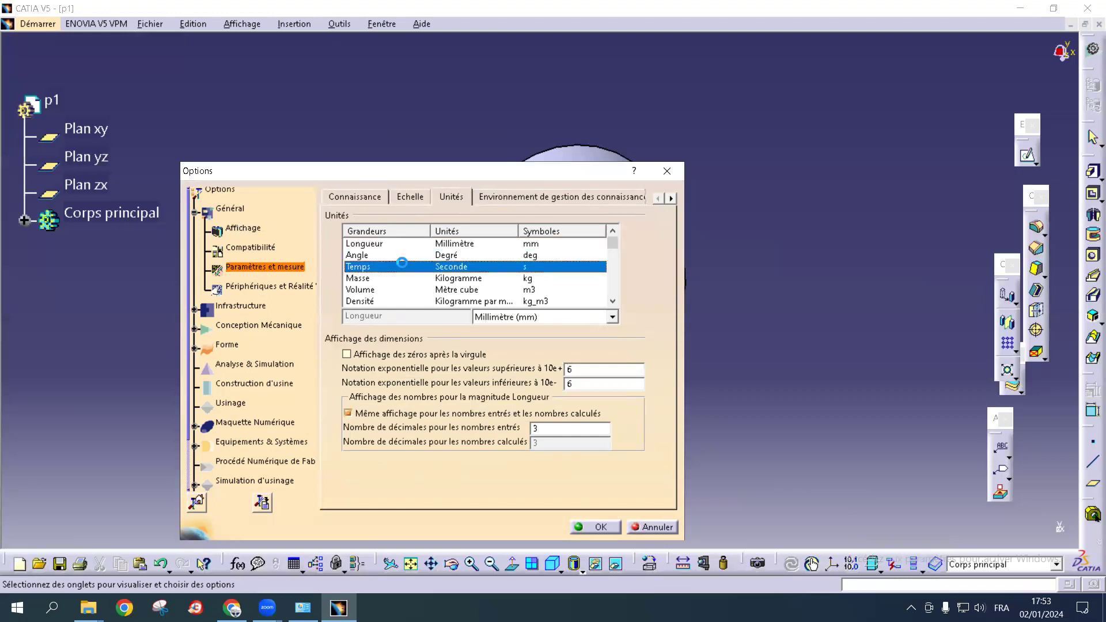
left_click(407, 289)
left_click(408, 266)
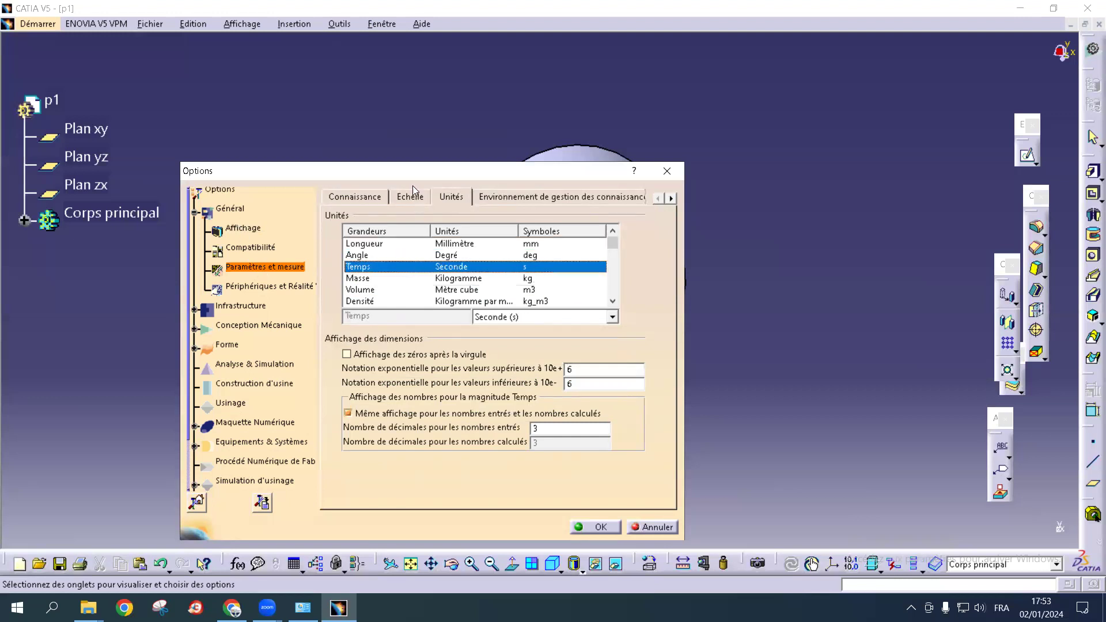
left_click_drag(413, 175, 425, 115)
left_click(380, 220)
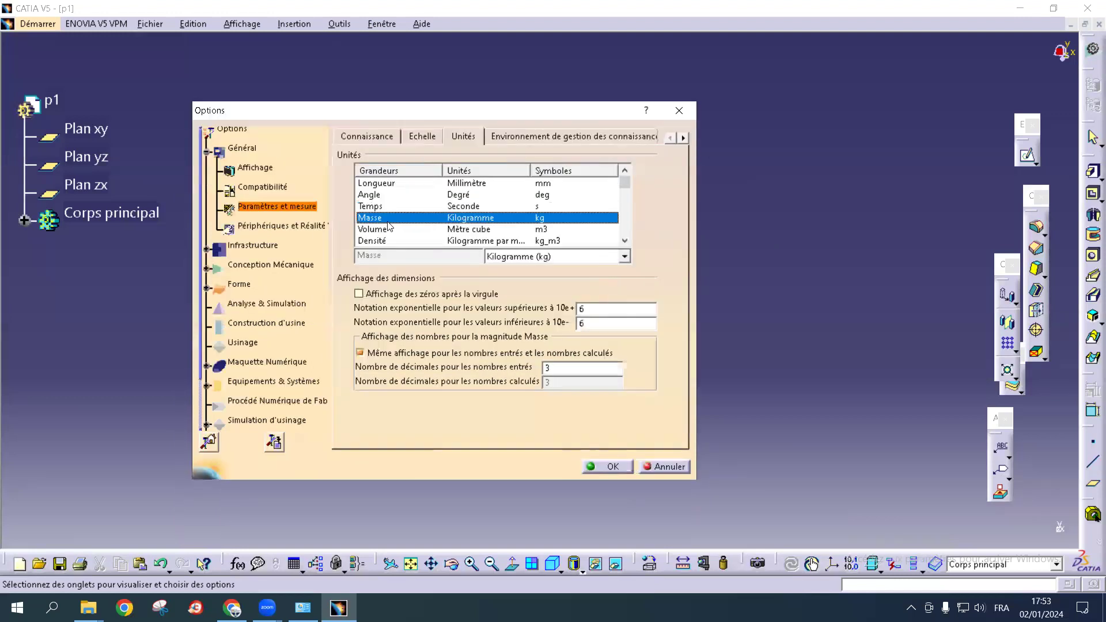
left_click(557, 257)
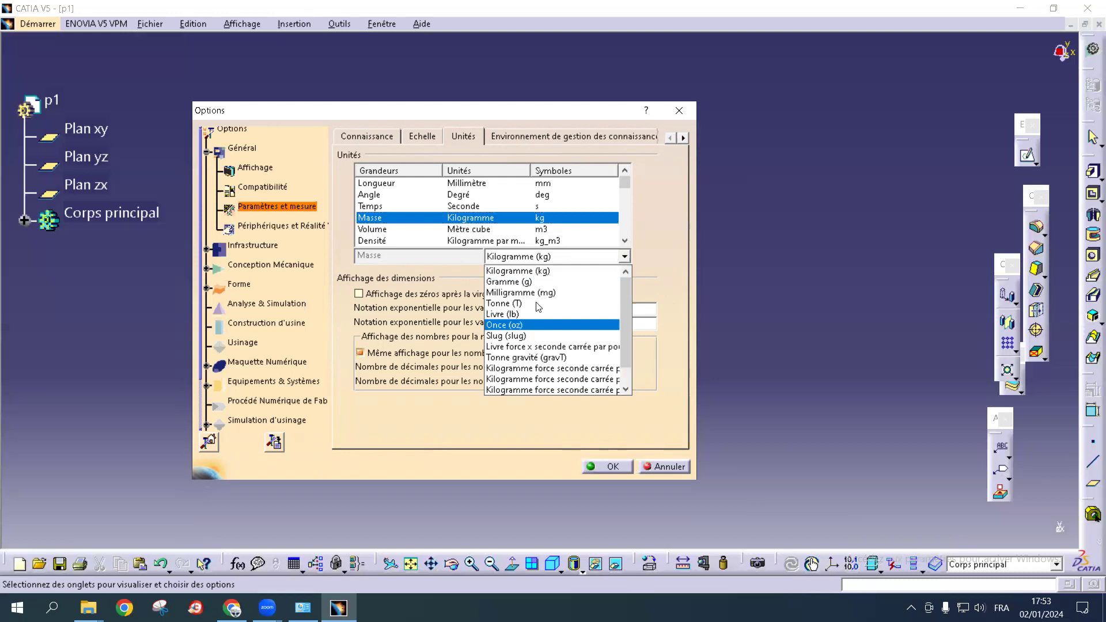
left_click(414, 289)
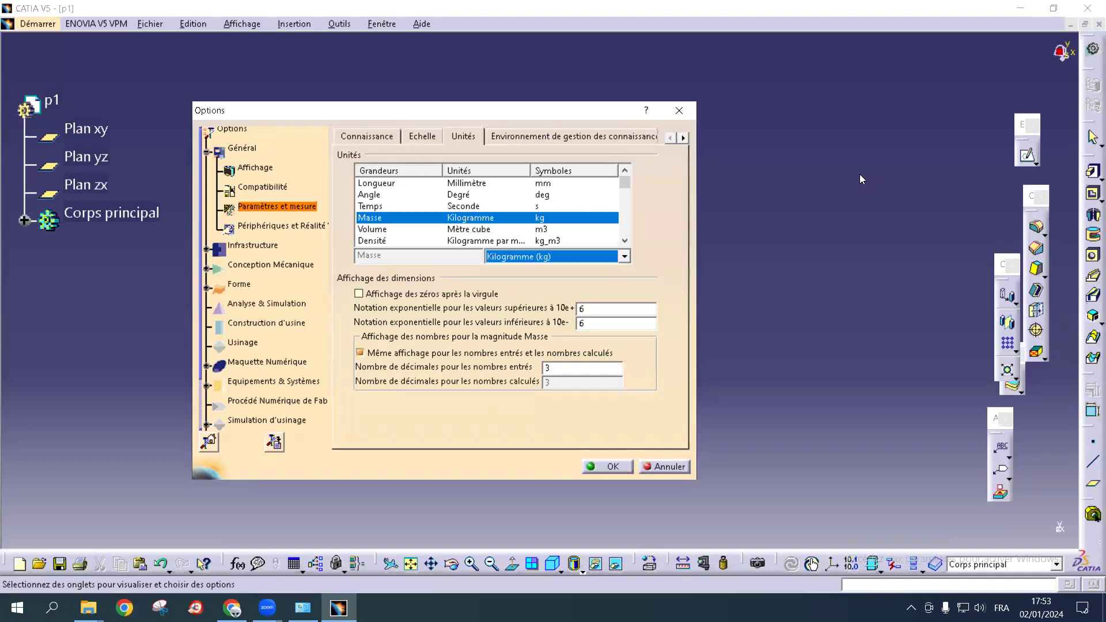
left_click(679, 110)
left_click(338, 24)
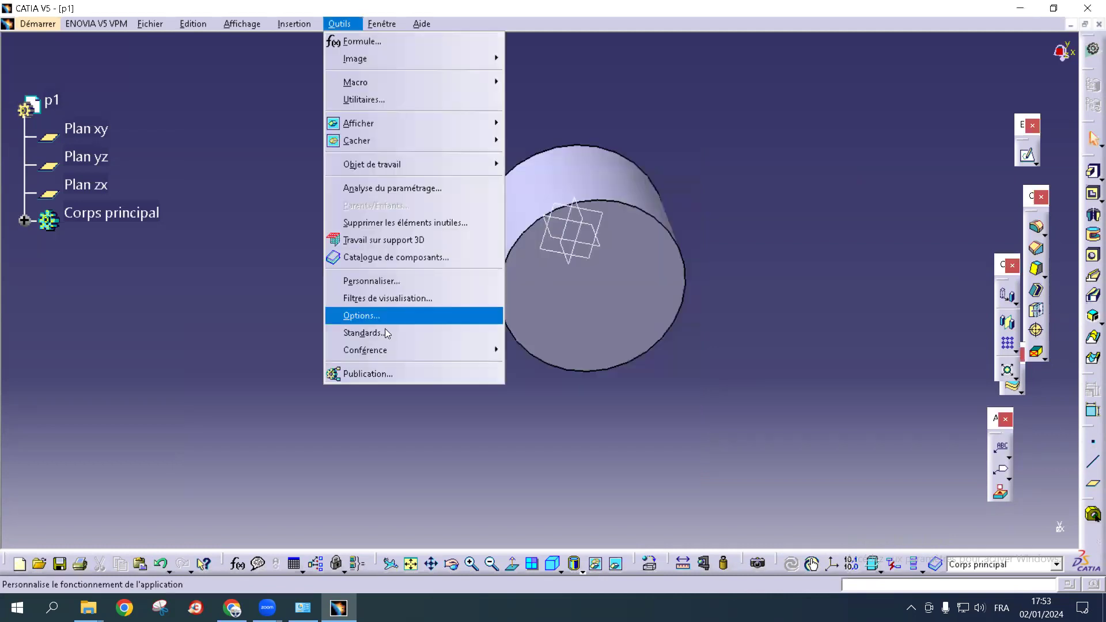
left_click(388, 286)
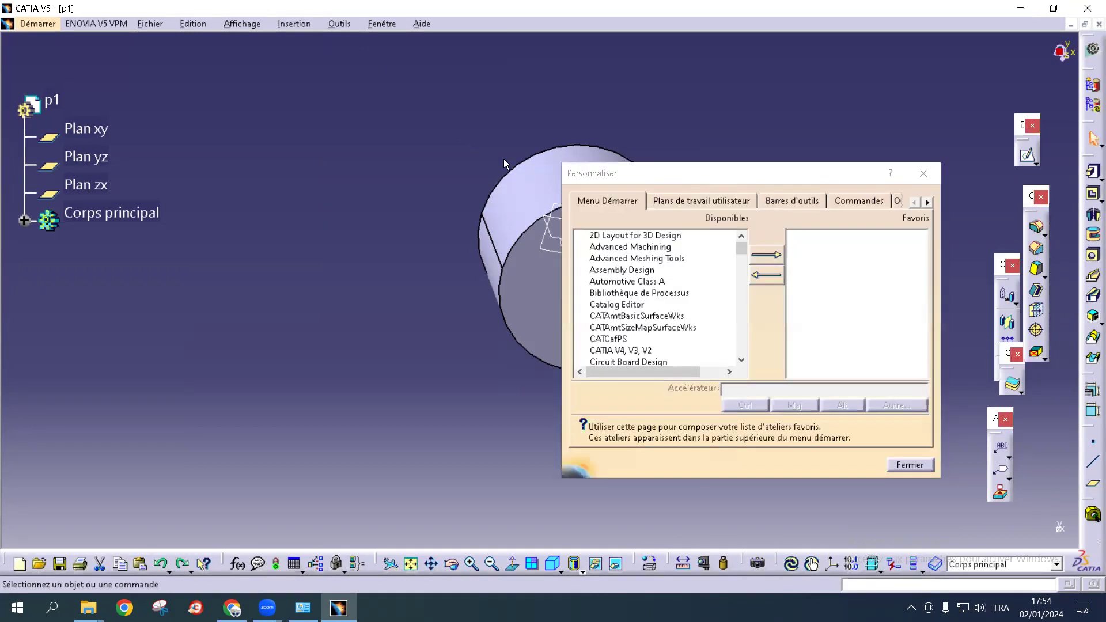
left_click(922, 173)
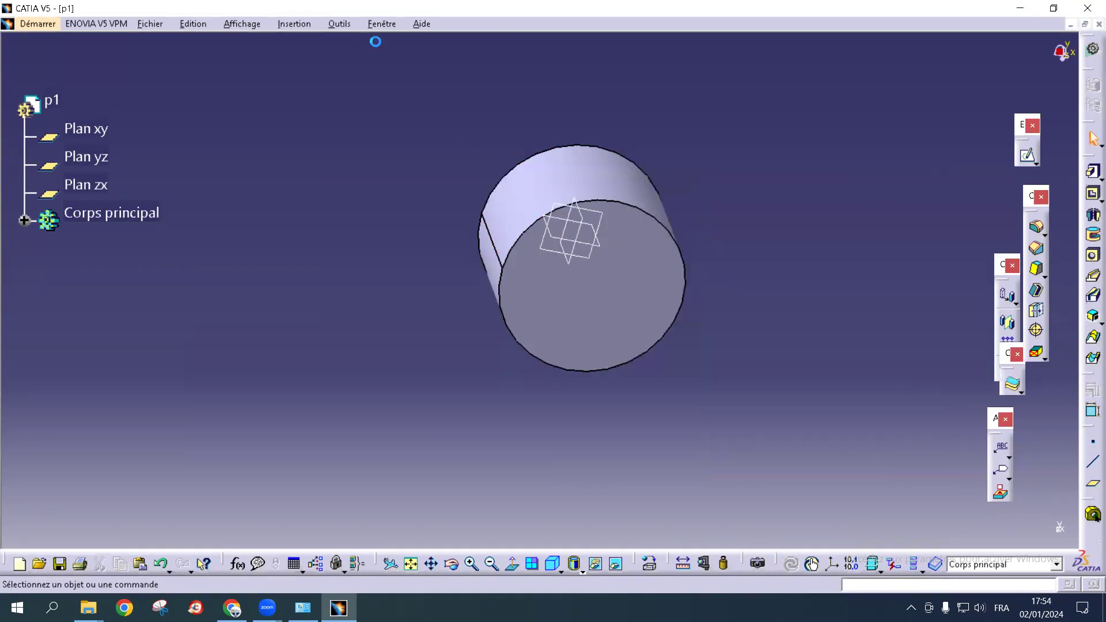
Reopen the Options dialog and demonstrate enlarging its category tree and shrinking it back to a readable size
left_click(350, 23)
left_click(389, 315)
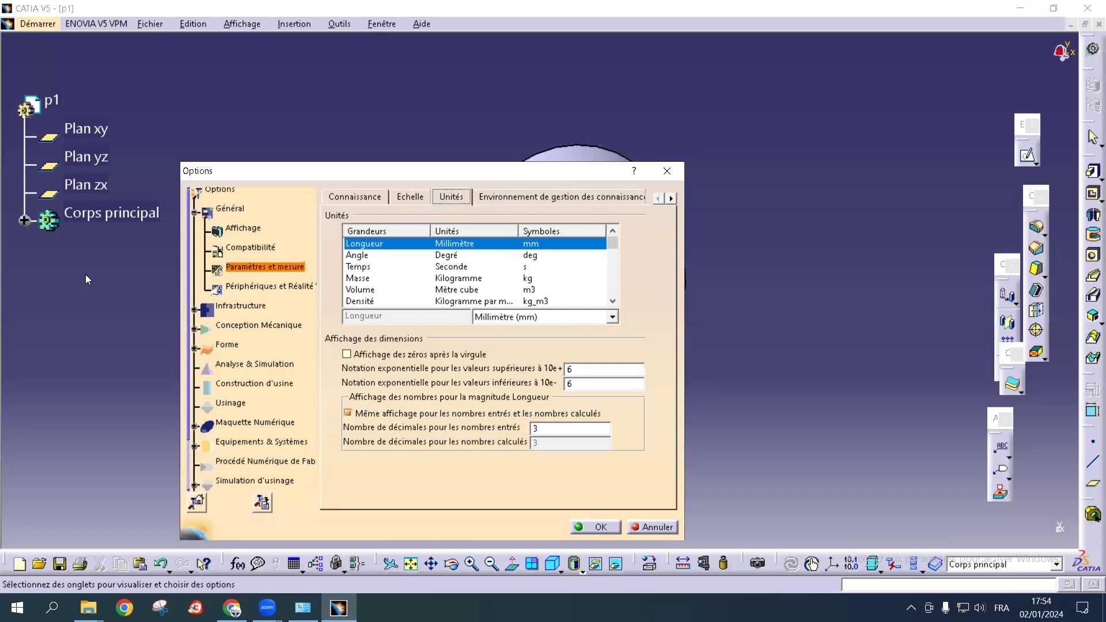
middle_click_drag(197, 261, 183, 108, "ctrl")
middle_click_drag(188, 276, 234, 52, "ctrl")
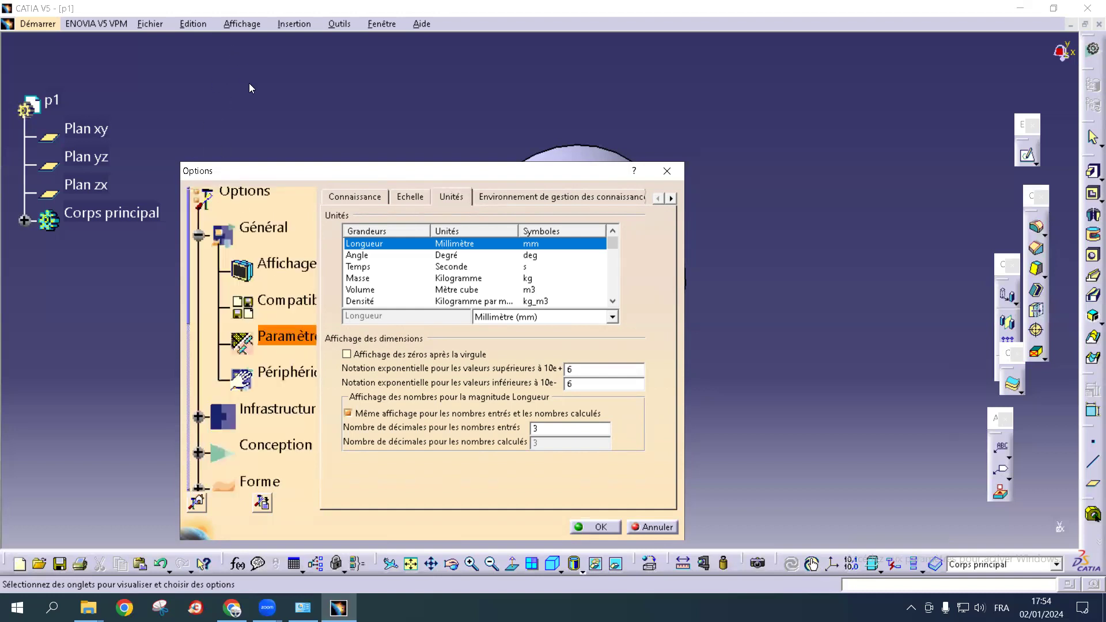
middle_click_drag(258, 260, 249, 327, "ctrl")
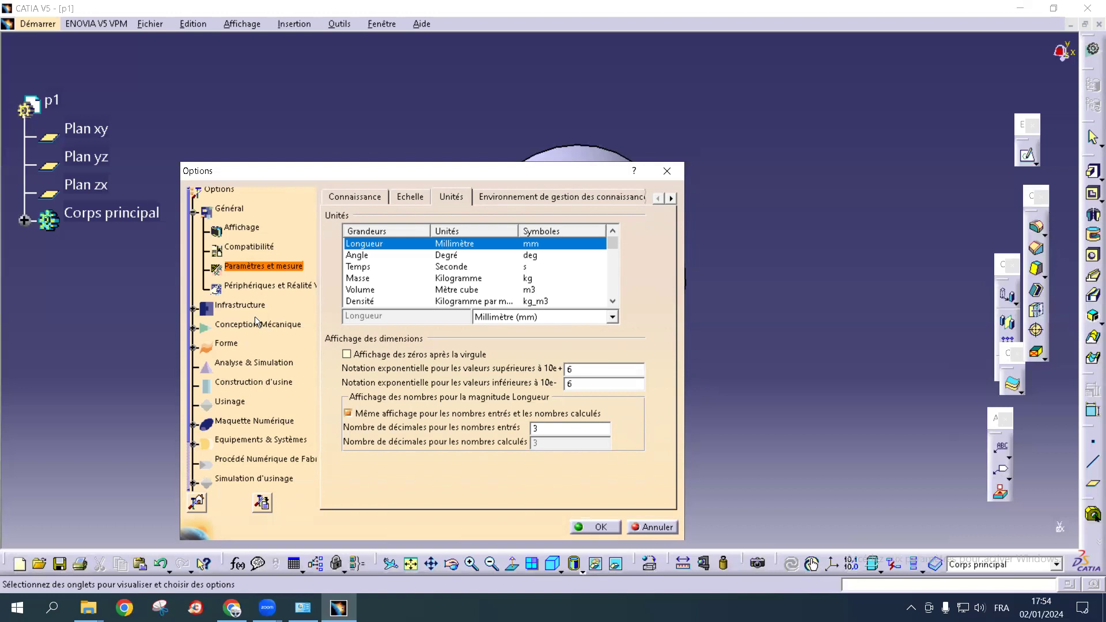
middle_click_drag(264, 311, 229, 224, "ctrl")
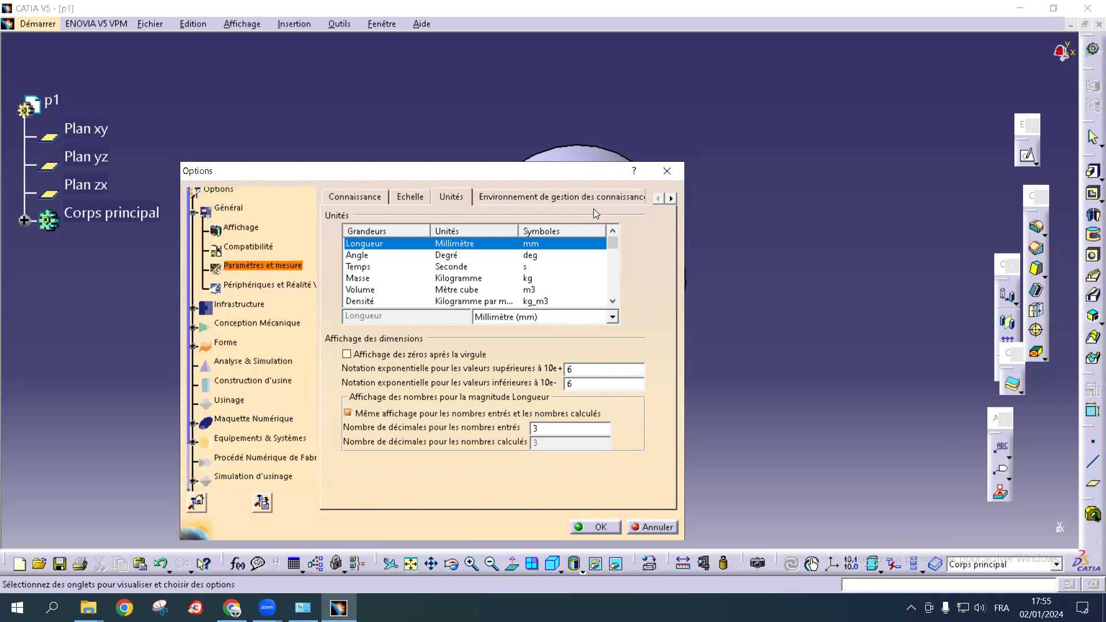
Look at the Echelle settings, return to Unités, and close the Options dialog
left_click(406, 196)
left_click(453, 196)
left_click(667, 171)
Spread the floating dress-up and surface-based toolbars beside the part, and undock the point/line/plane, yellow-solid analysis and sketch-based feature toolbars
left_click_drag(1029, 199, 916, 142)
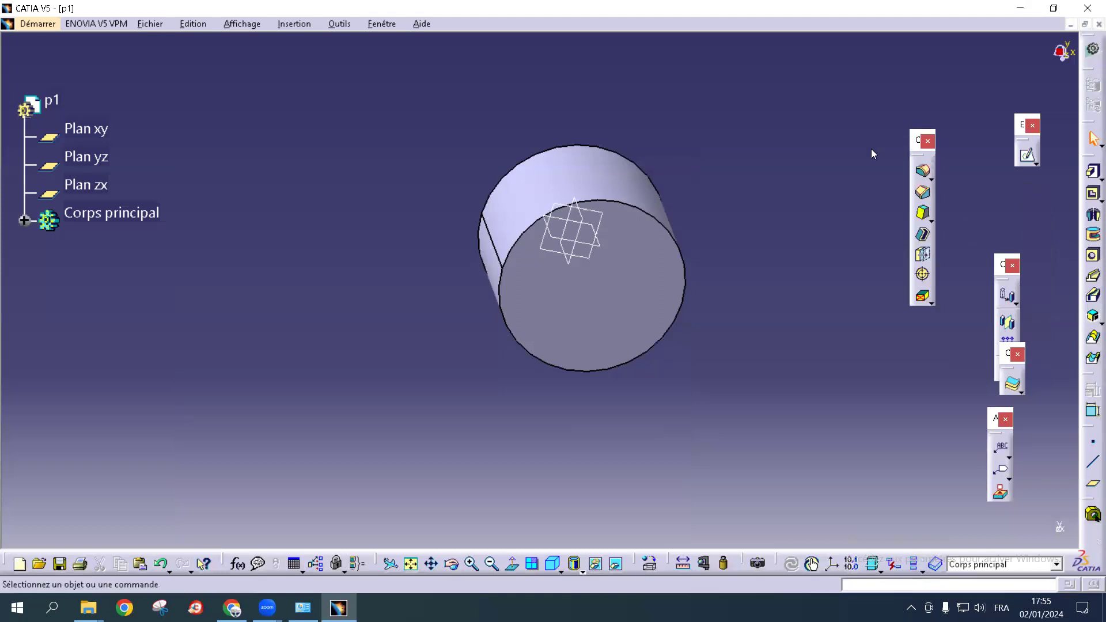
left_click_drag(917, 142, 872, 141)
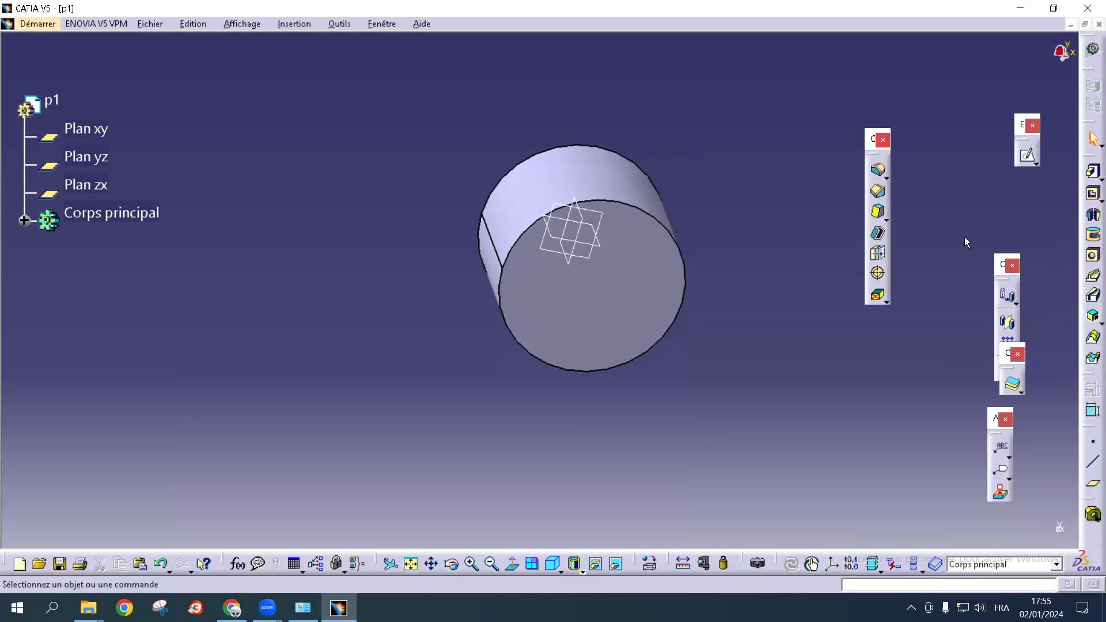
left_click_drag(1005, 354, 906, 339)
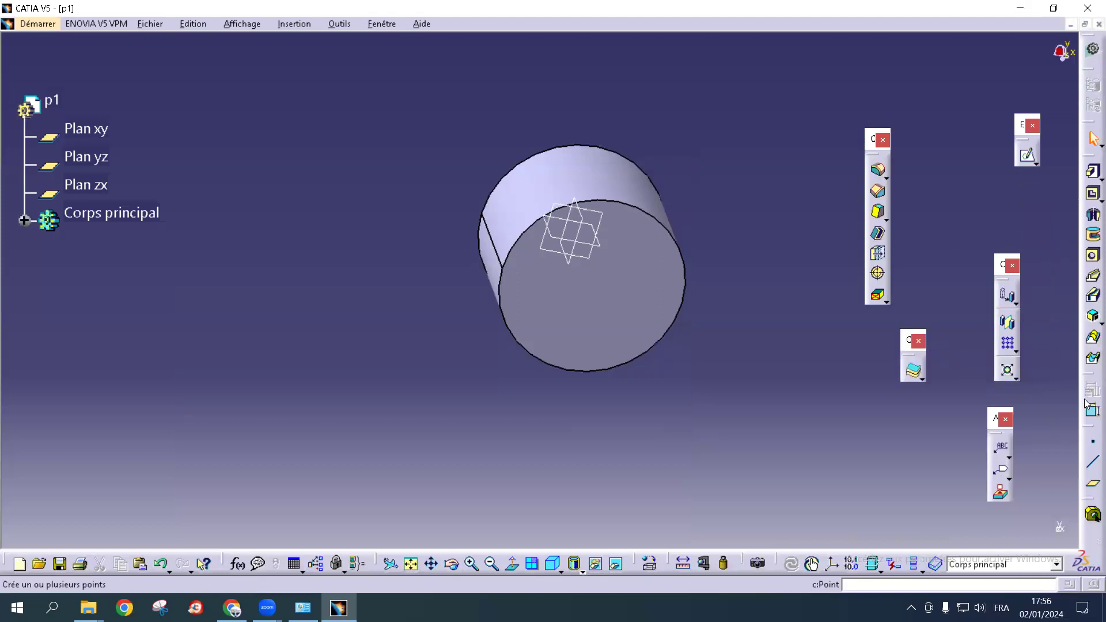
left_click_drag(1089, 431, 913, 341)
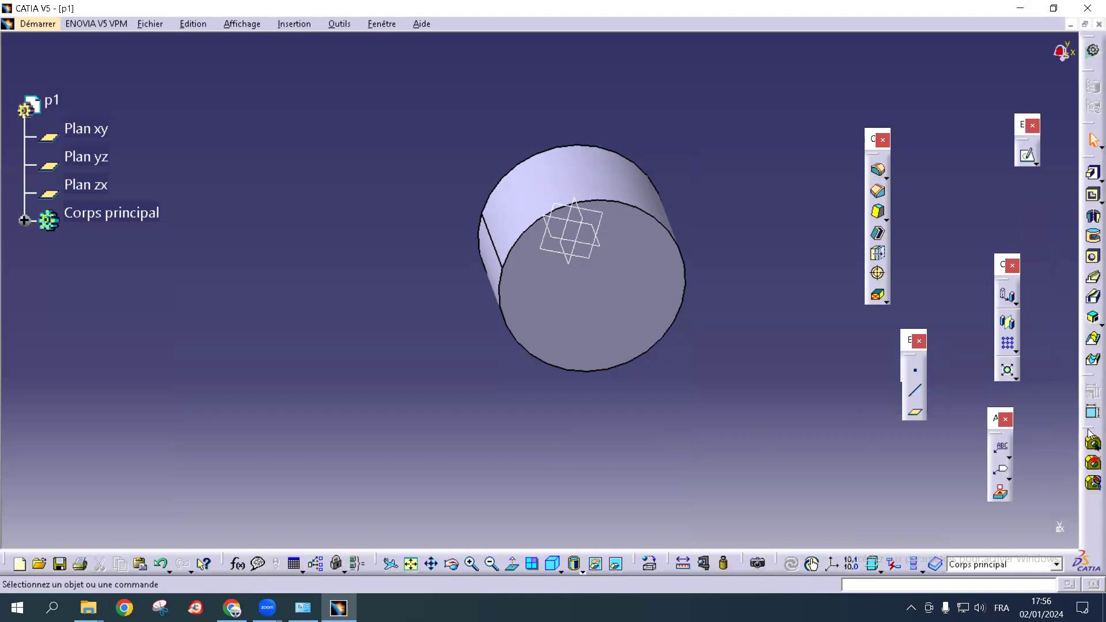
left_click_drag(1089, 433, 937, 375)
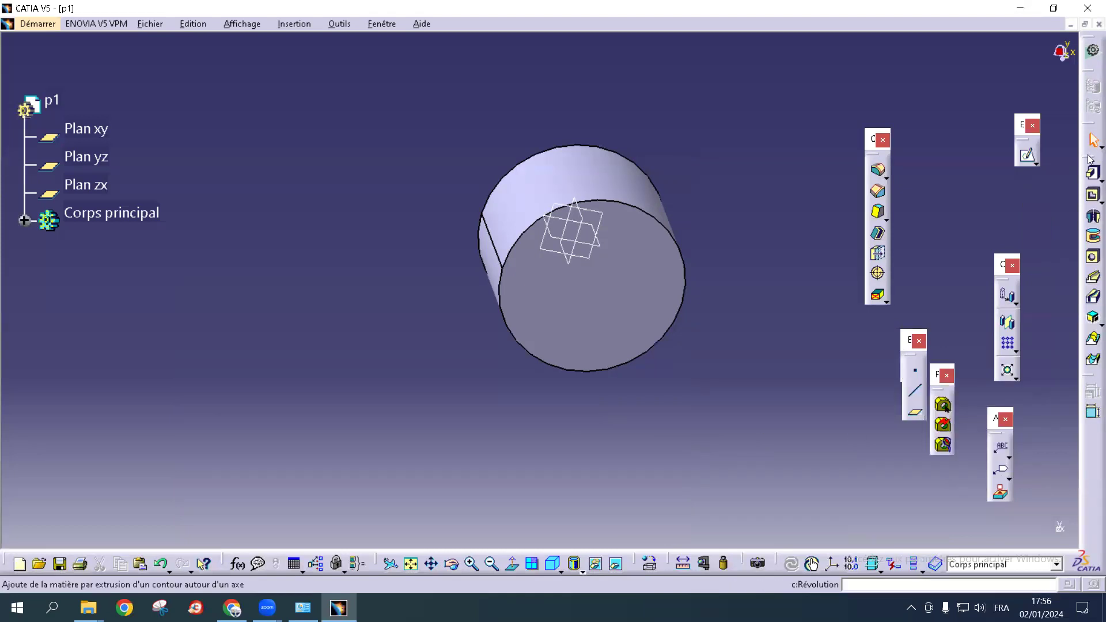
left_click_drag(1090, 159, 818, 138)
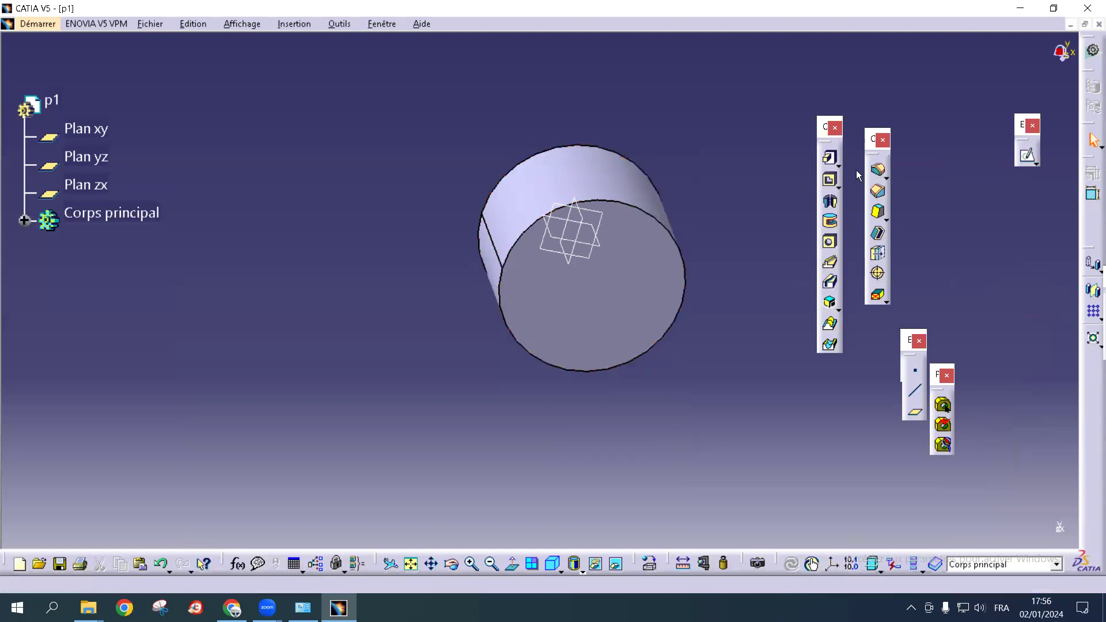
Hide the floating dress-up, point/line/plane and surface-based feature toolbars
left_click(884, 140)
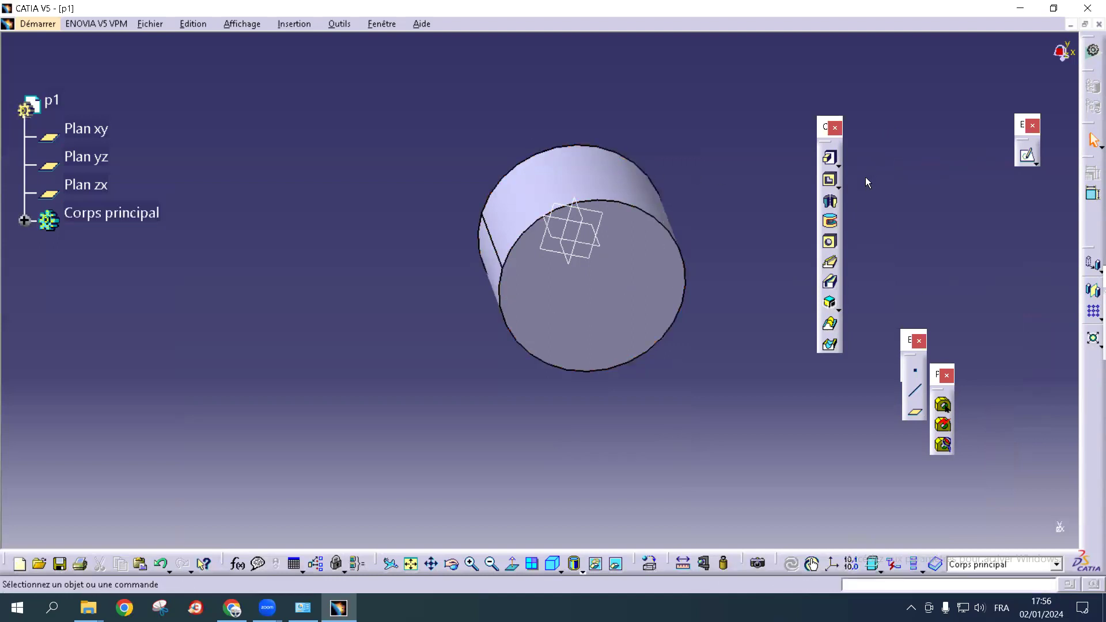
left_click(919, 340)
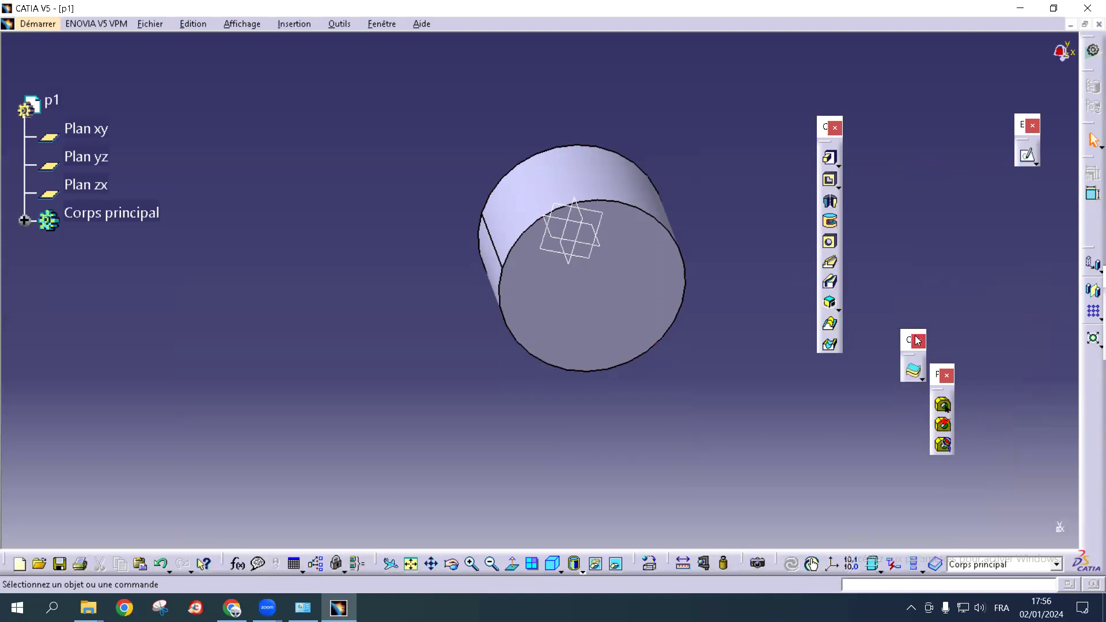
left_click(919, 341)
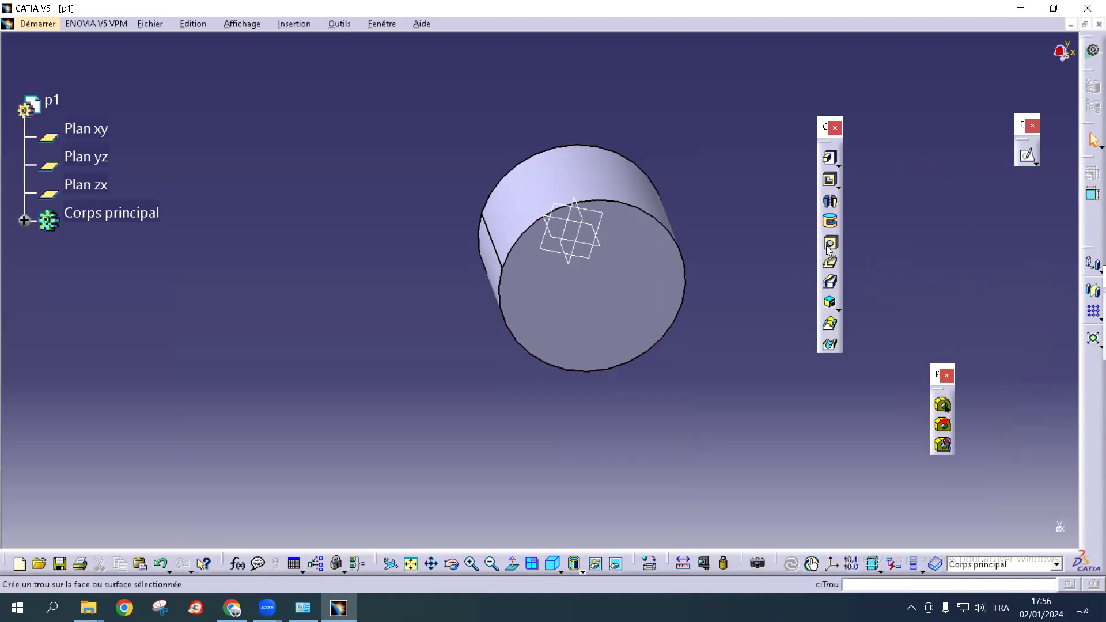
Undock the transformation, constraint, selection and greyed-out two-command toolbars so they float over the work area
left_click_drag(1090, 248, 1016, 236)
left_click_drag(1088, 161, 1021, 171)
left_click_drag(1084, 131, 990, 141)
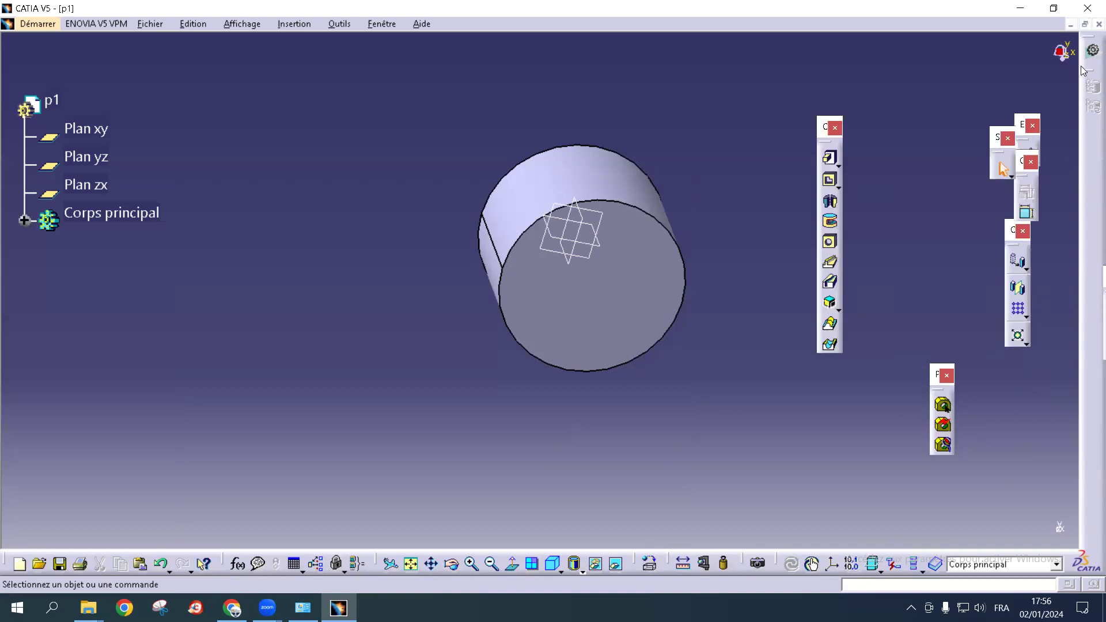
left_click_drag(1091, 86, 972, 191)
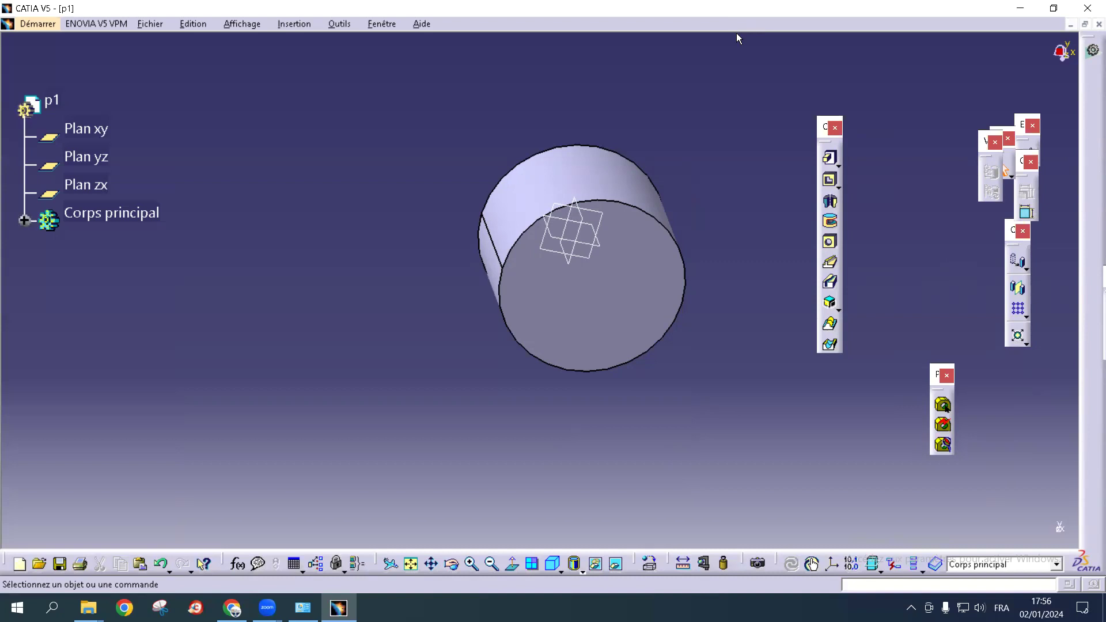
Hide the floating sketch-based feature, sketcher, constraint, transformation, selection and greyed-out two-command toolbars
left_click(836, 127)
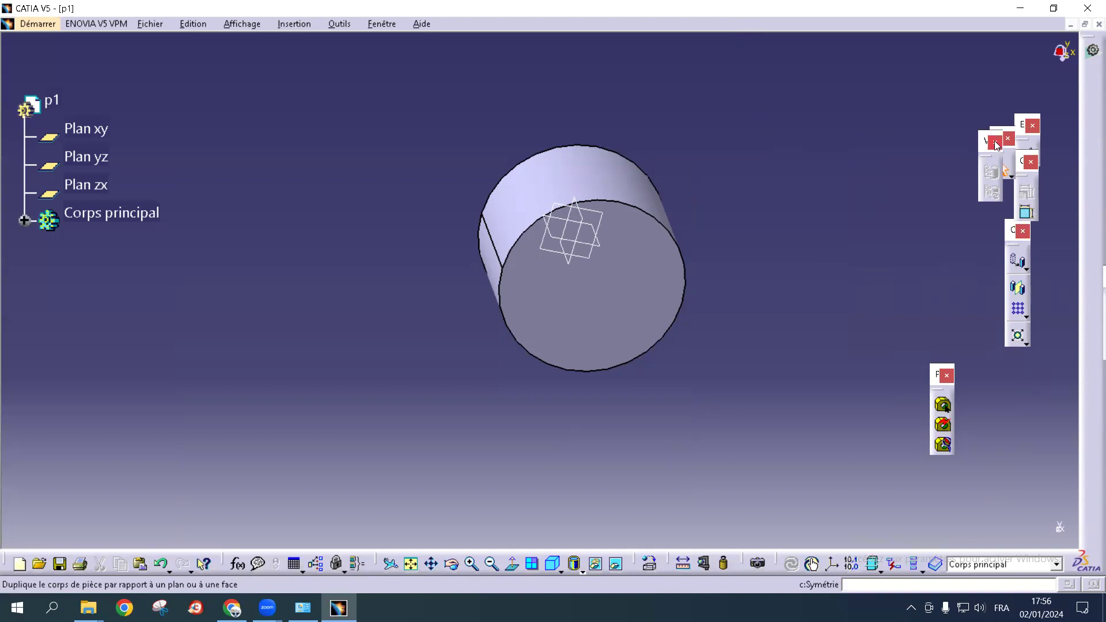
left_click_drag(986, 141, 916, 173)
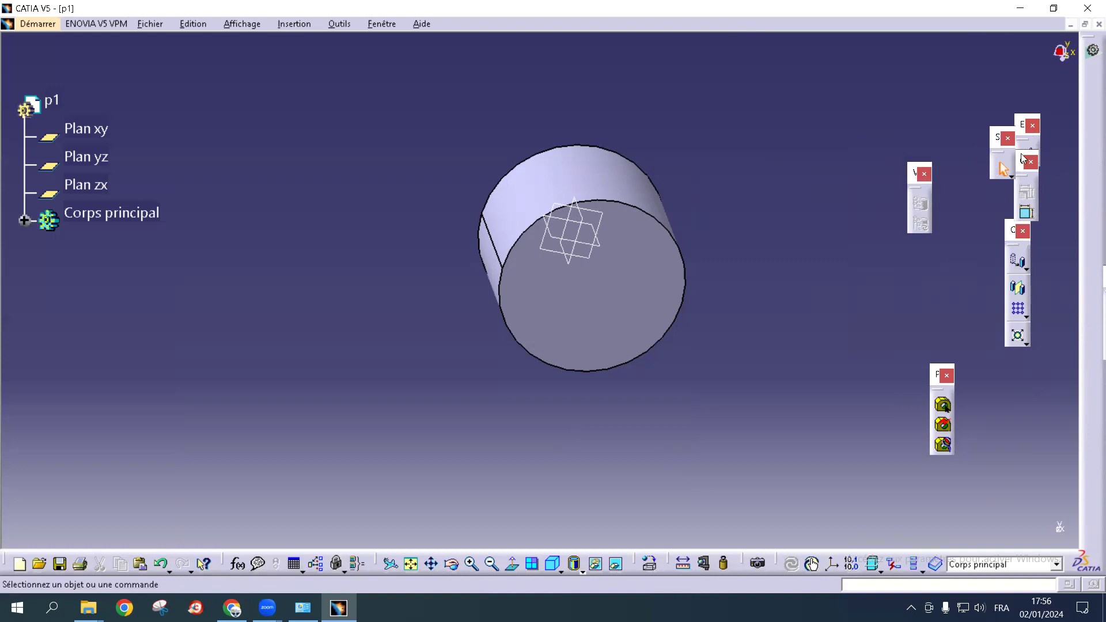
left_click(1032, 125)
left_click(1031, 162)
left_click(1023, 231)
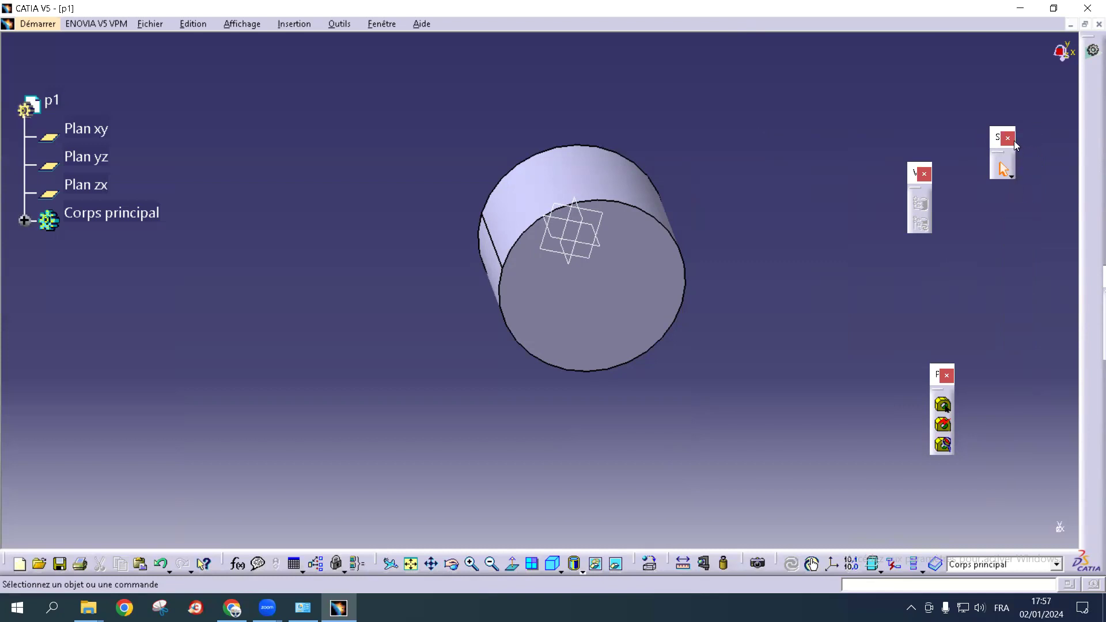
left_click(1007, 138)
left_click(924, 174)
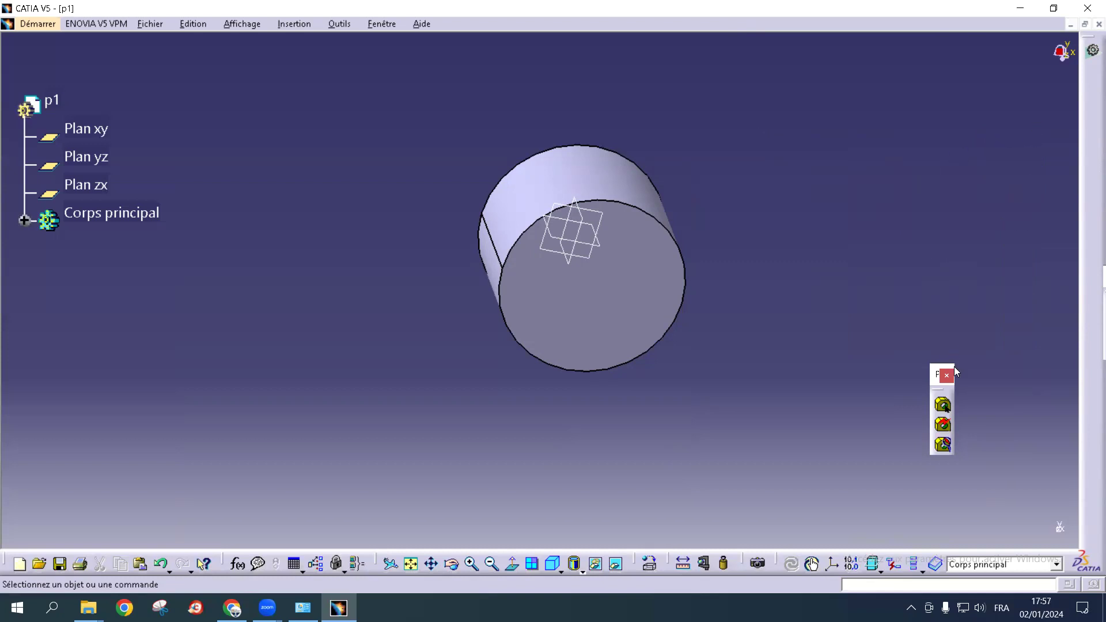
Hide the last floating toolbar and restore the contents and positions of all toolbars to their defaults
left_click(947, 375)
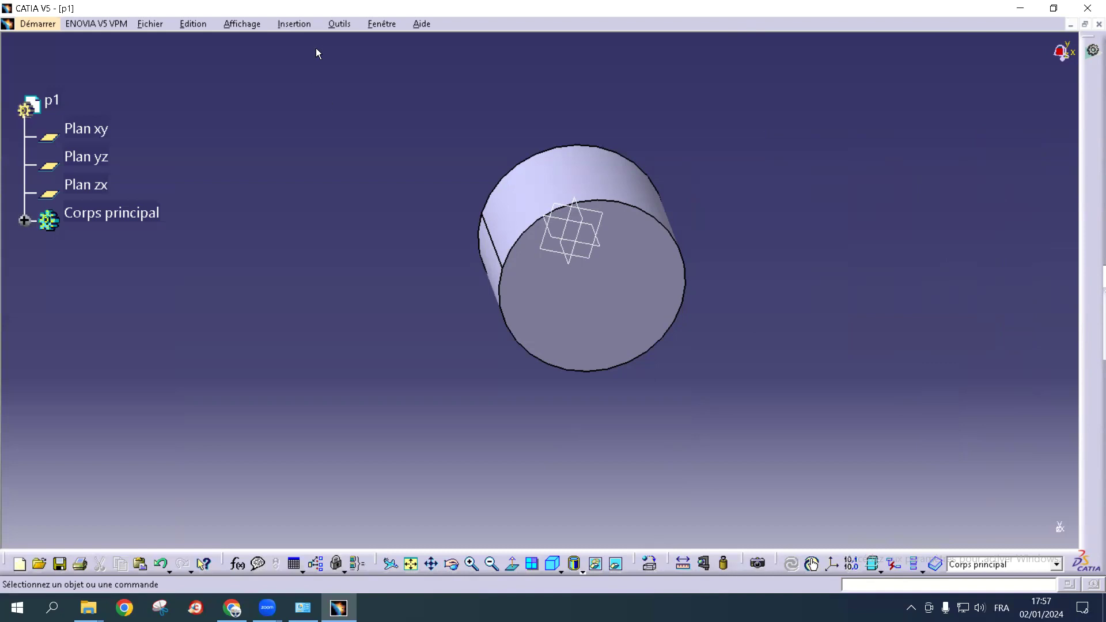
left_click(340, 23)
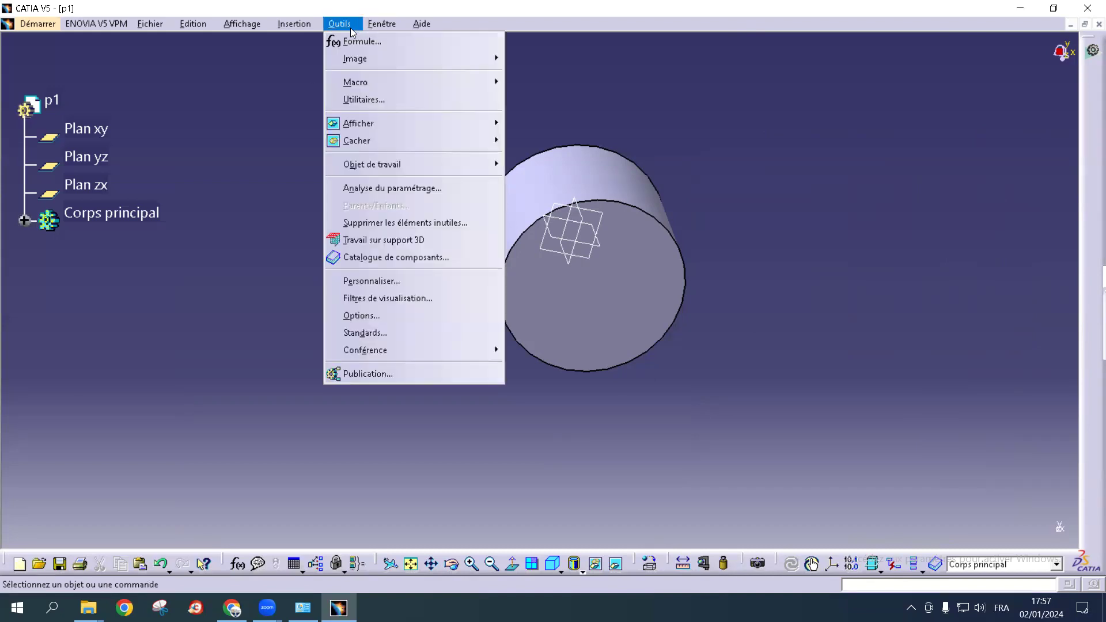
left_click(435, 283)
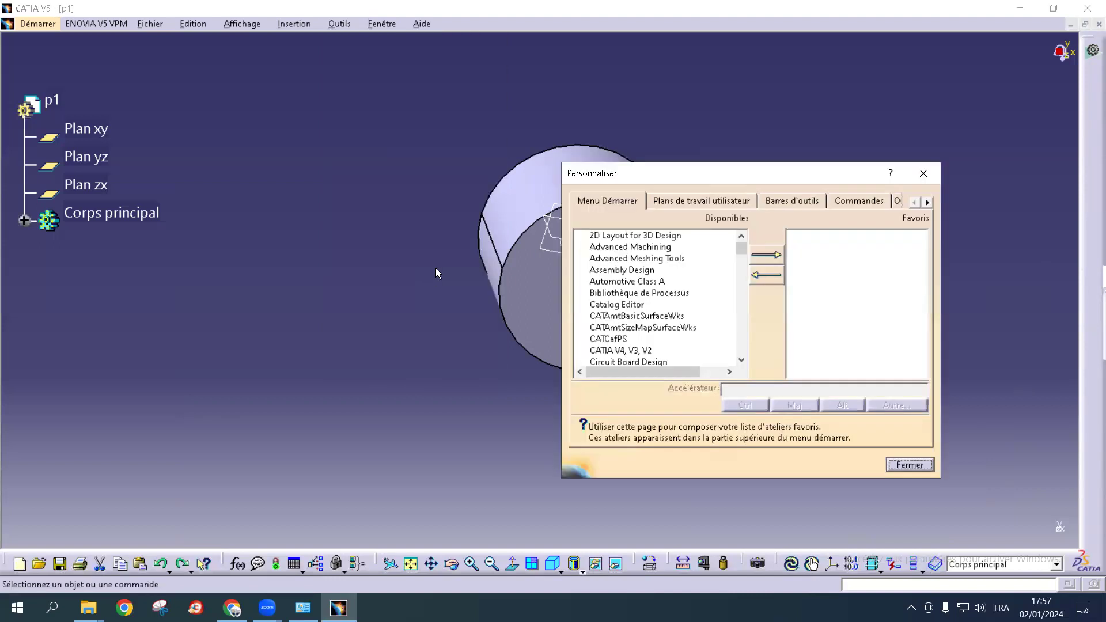
left_click(806, 199)
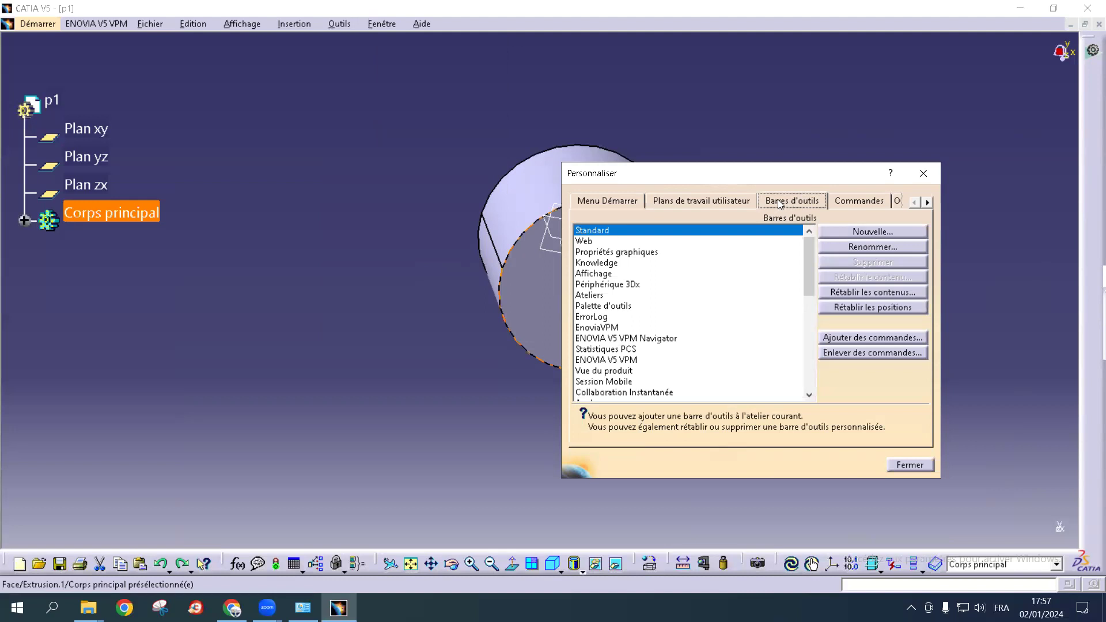
left_click(879, 293)
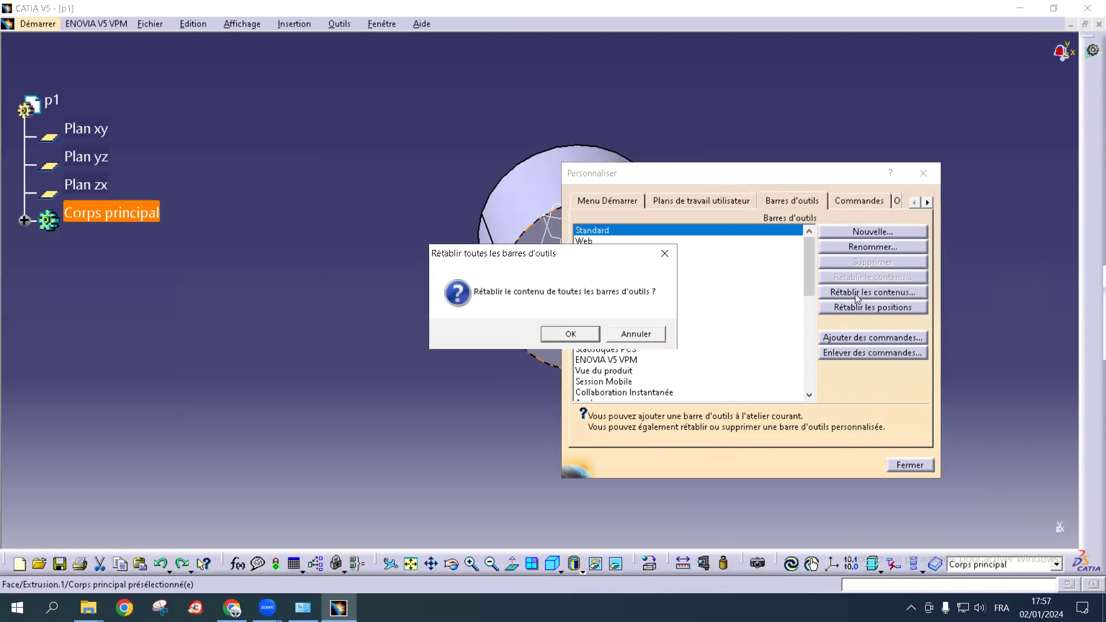
left_click(566, 332)
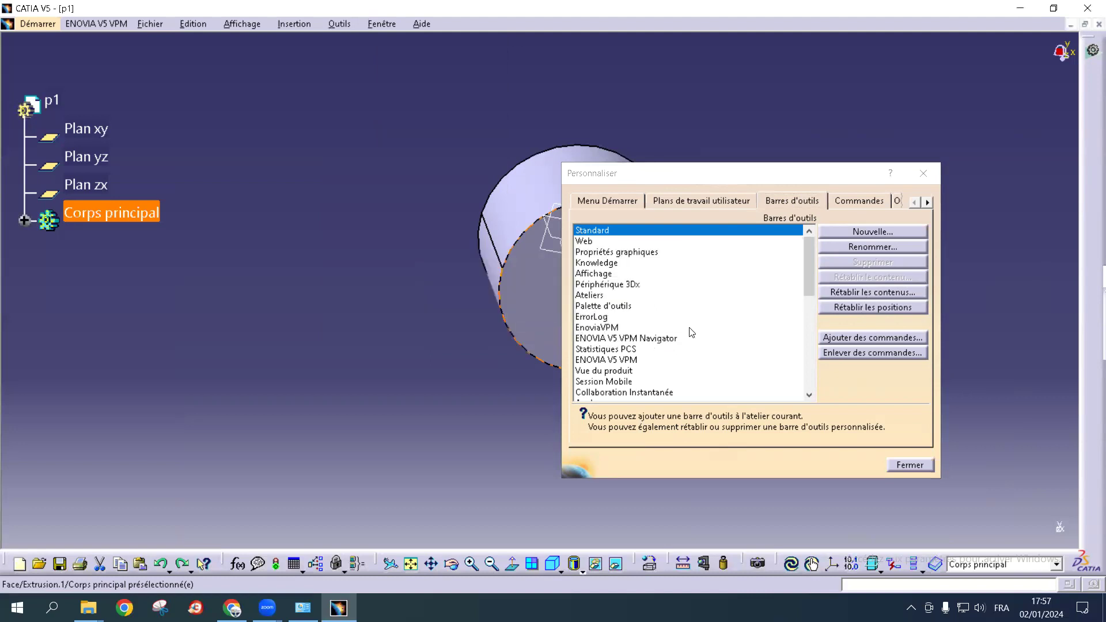
left_click(884, 307)
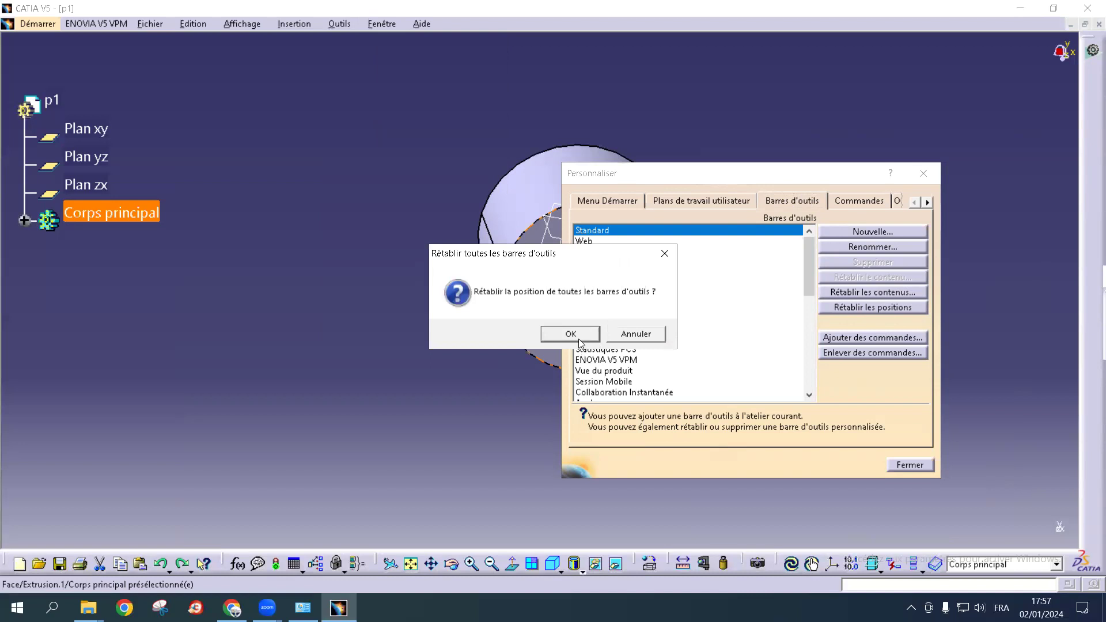
left_click(581, 332)
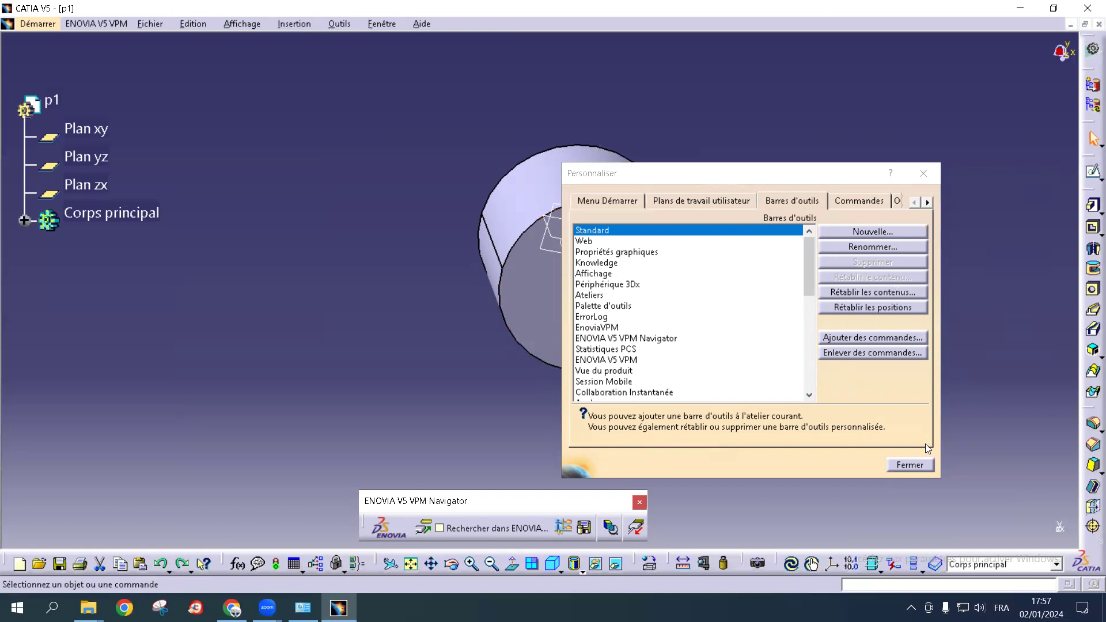
left_click(906, 465)
Undock and hide the sketch-based feature toolbar and the point/line/plane toolbar
left_click_drag(1083, 199, 977, 230)
left_click(974, 226)
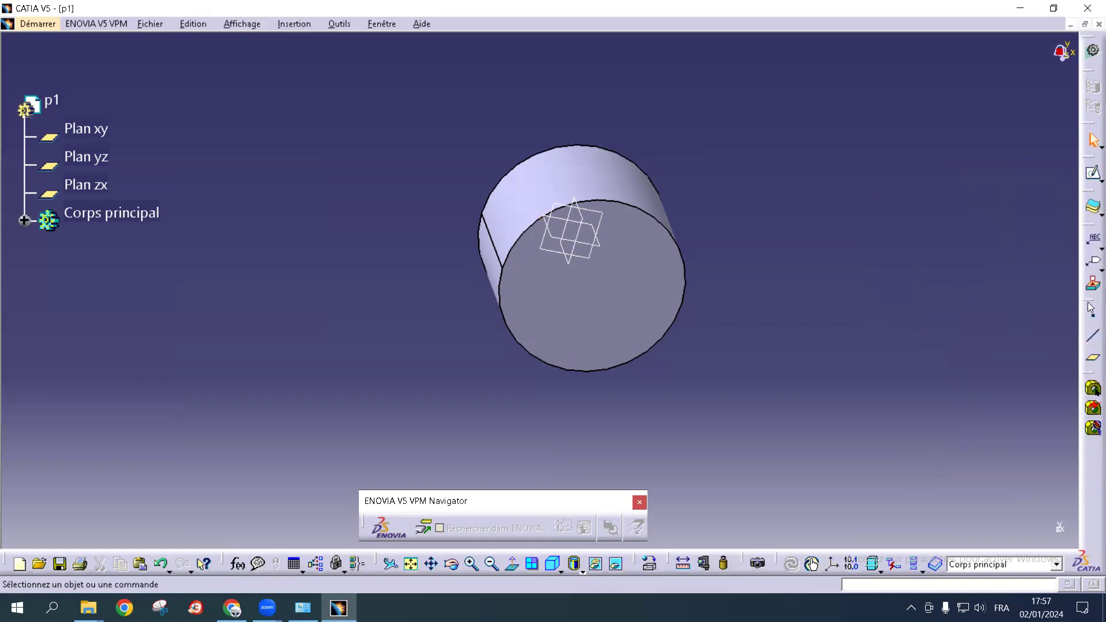
left_click_drag(1091, 305, 914, 272)
left_click(918, 284)
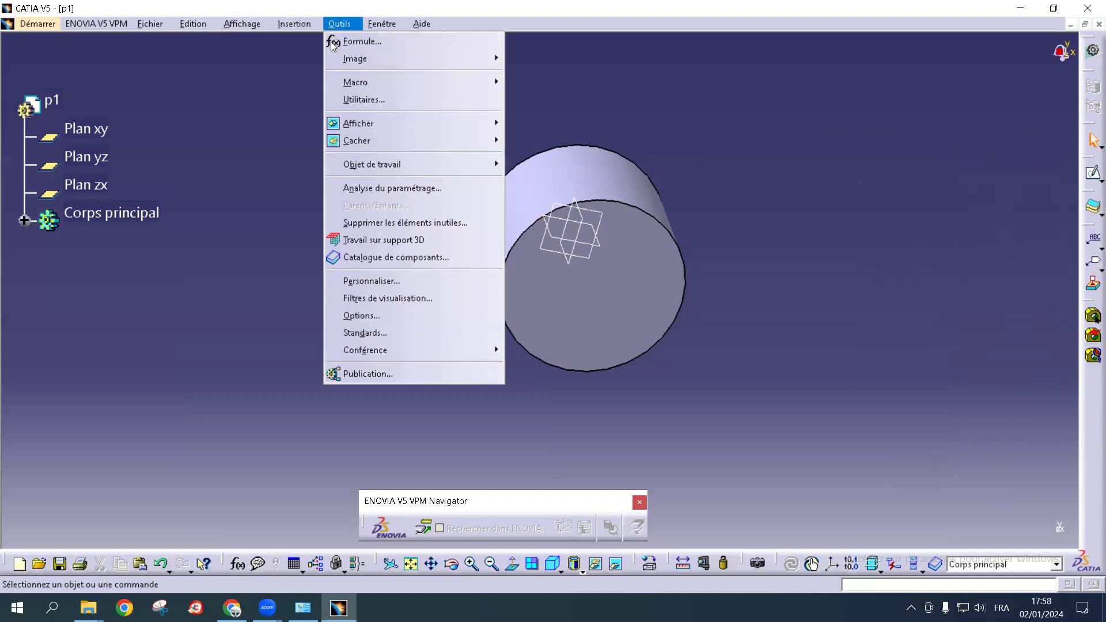
Reset every toolbar's contents and position so the two hidden toolbars come back
left_click(392, 315)
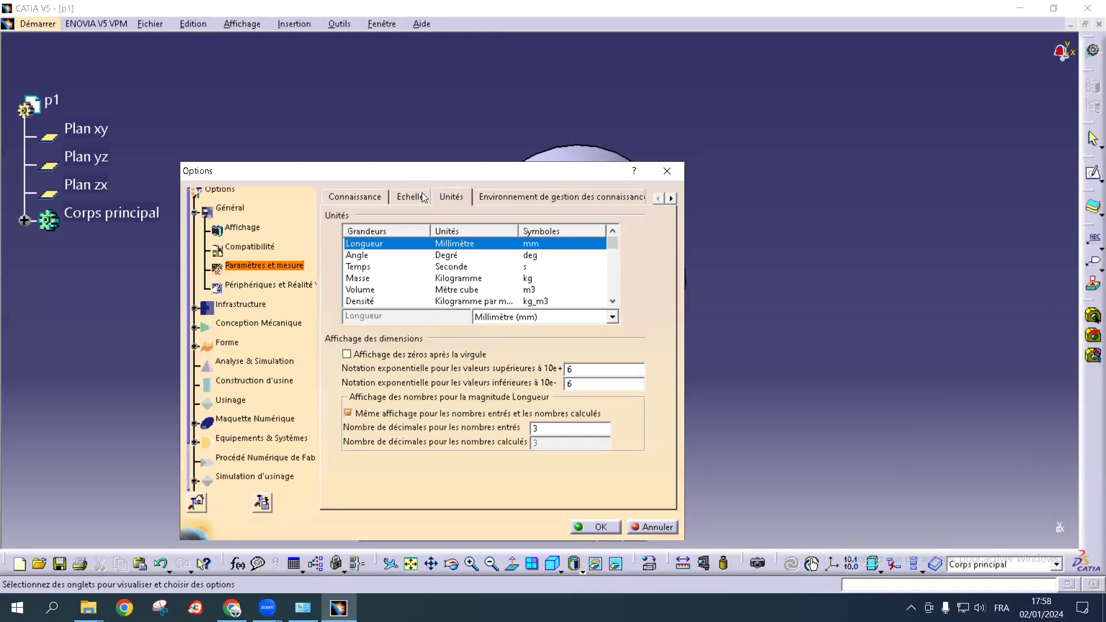
left_click(666, 171)
left_click(352, 26)
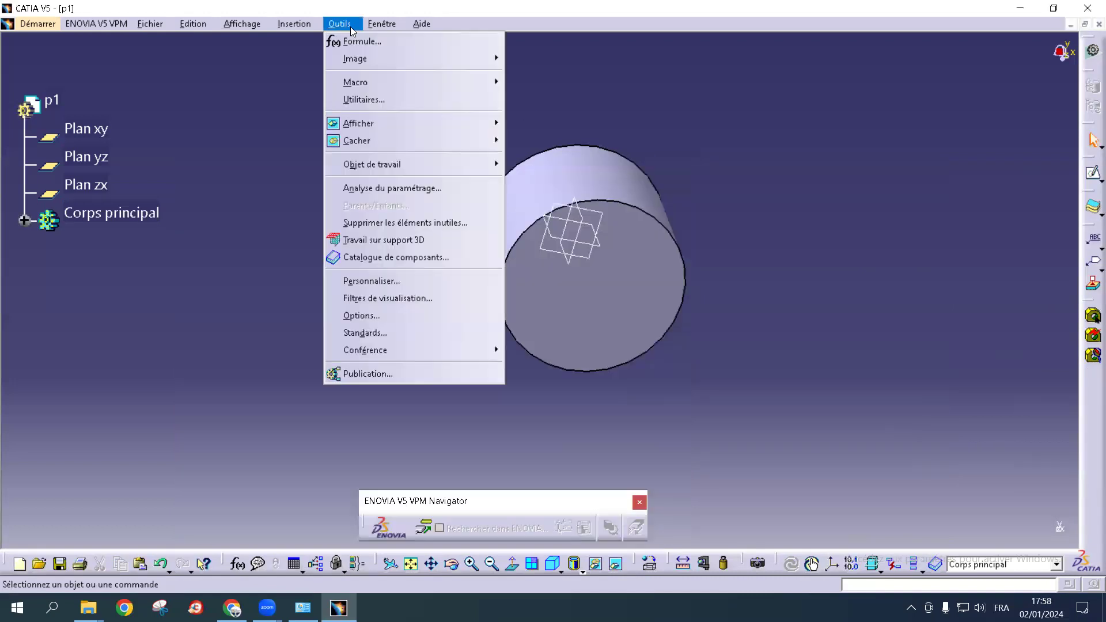
left_click(393, 281)
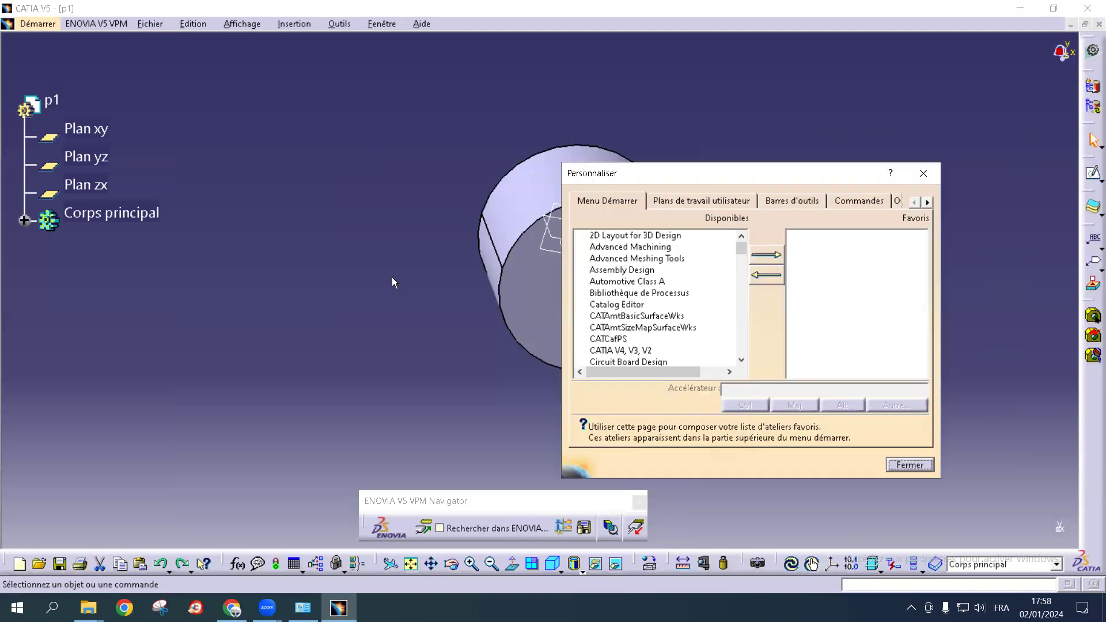
left_click(784, 200)
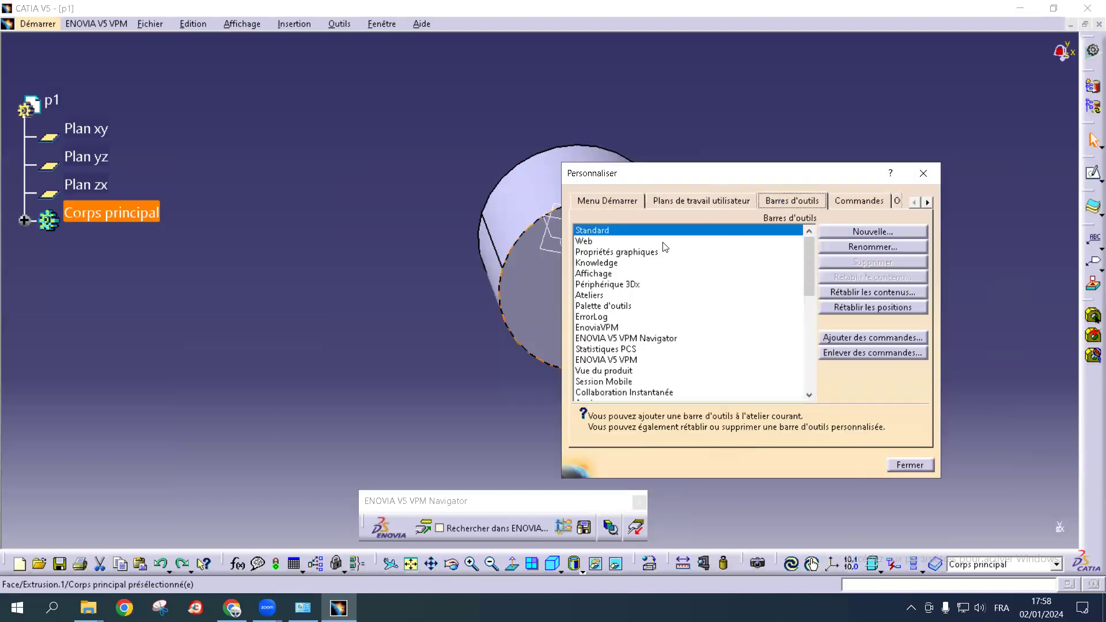
left_click(862, 292)
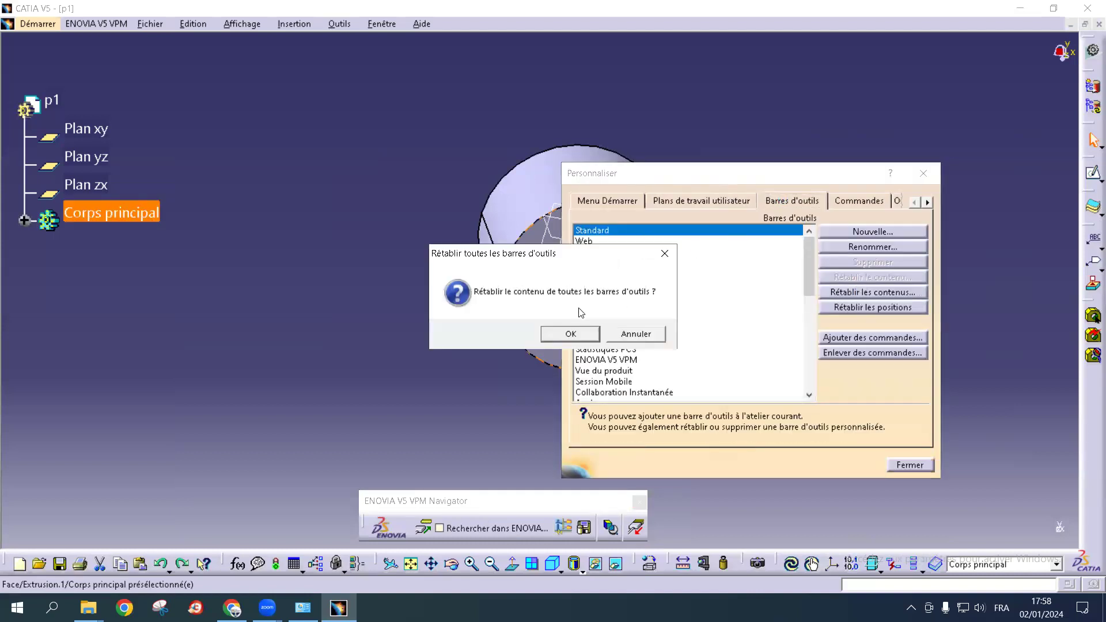
left_click(571, 332)
left_click(855, 308)
left_click(587, 340)
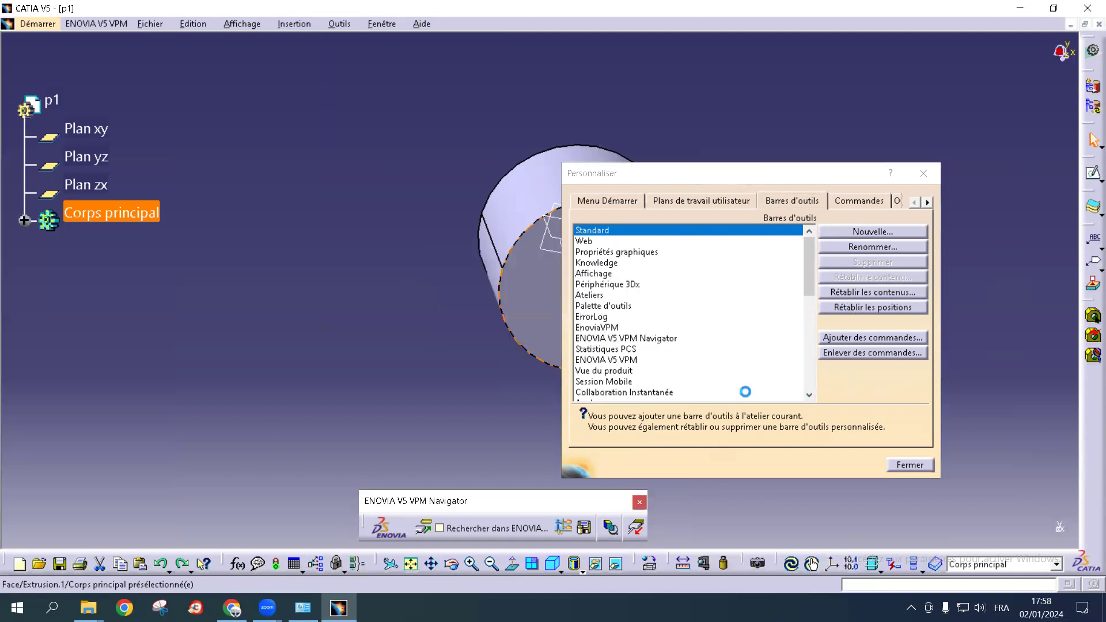
left_click(909, 465)
Start a sketch on the flat circular end face of the cylinder
middle_click_drag(765, 336, 929, 397)
middle_click_drag(647, 165, 726, 178)
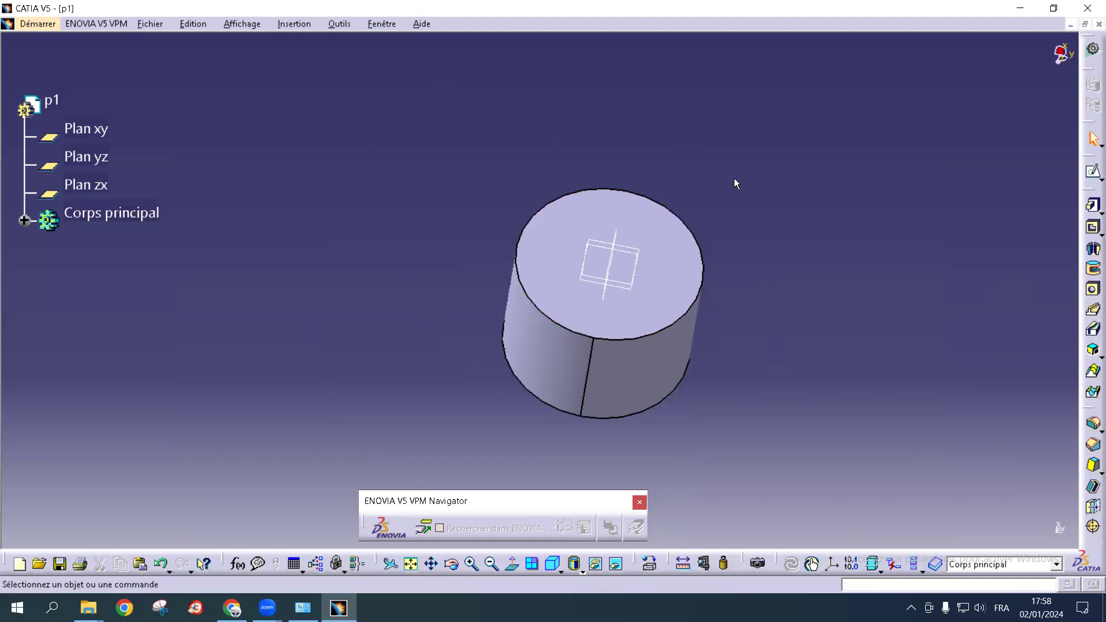
middle_click_drag(739, 198, 815, 232)
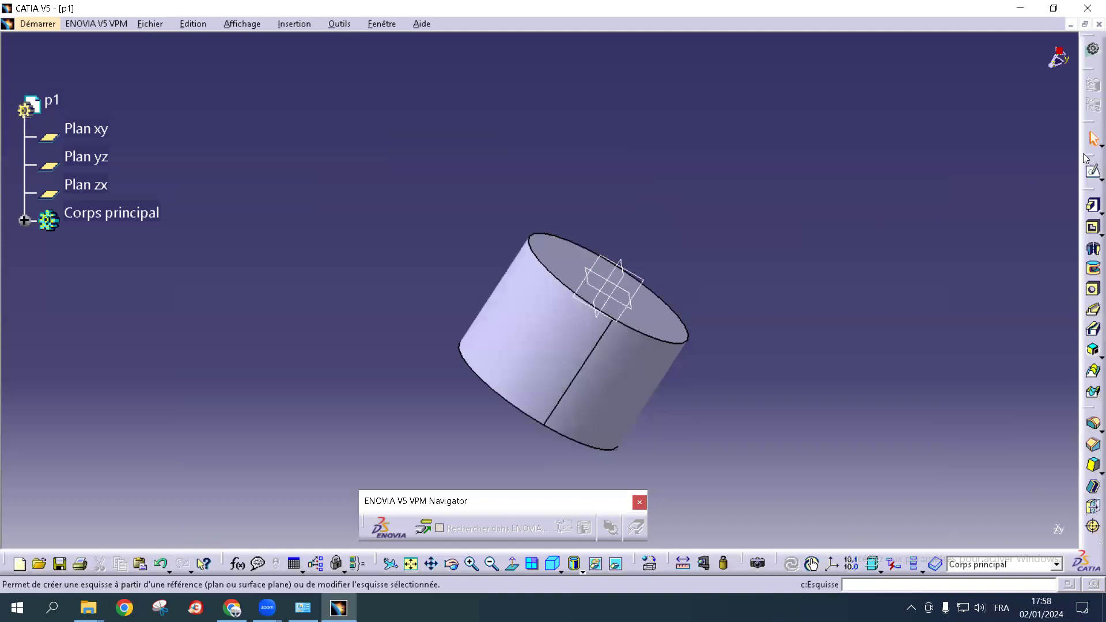
left_click(1091, 175)
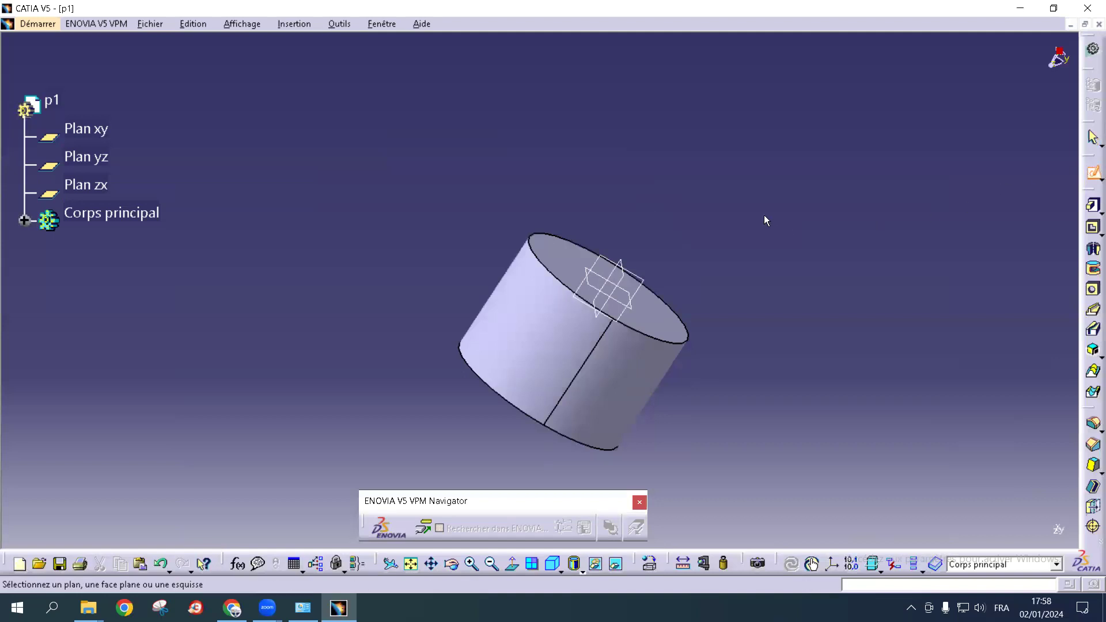
middle_click_drag(832, 227, 520, 264)
middle_click_drag(383, 338, 562, 316)
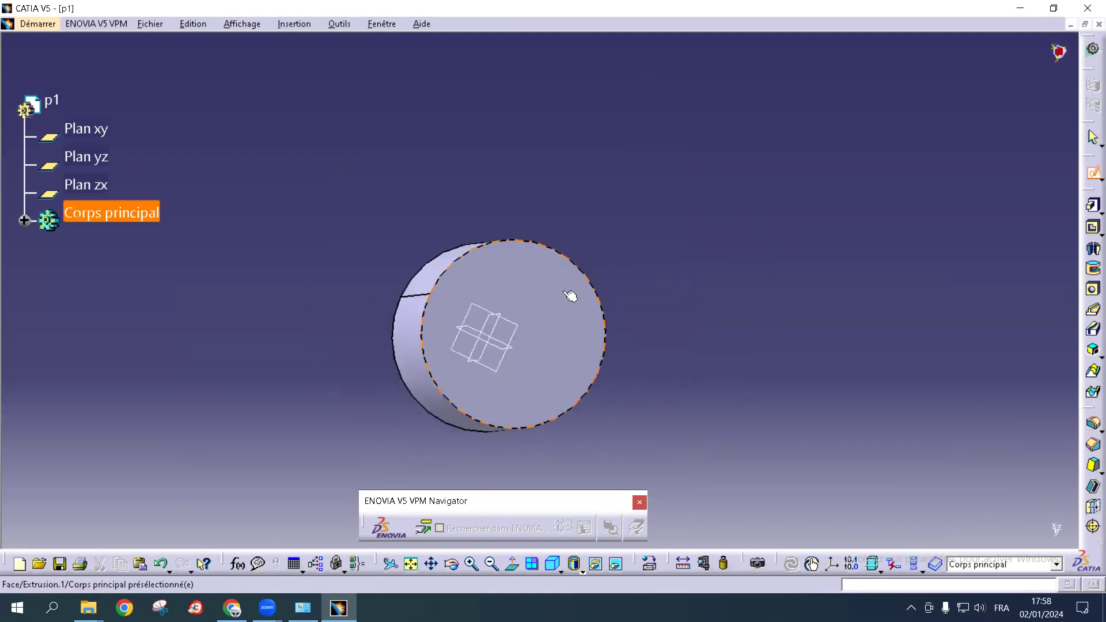
middle_click_drag(474, 146, 743, 333)
middle_click_drag(632, 331, 562, 321)
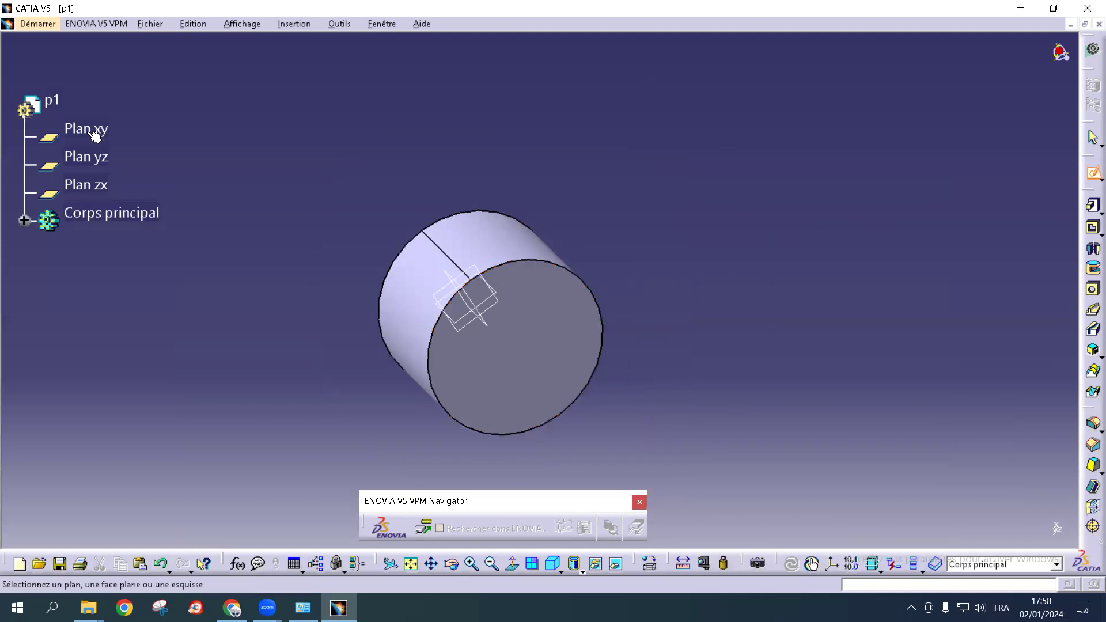
left_click(550, 349)
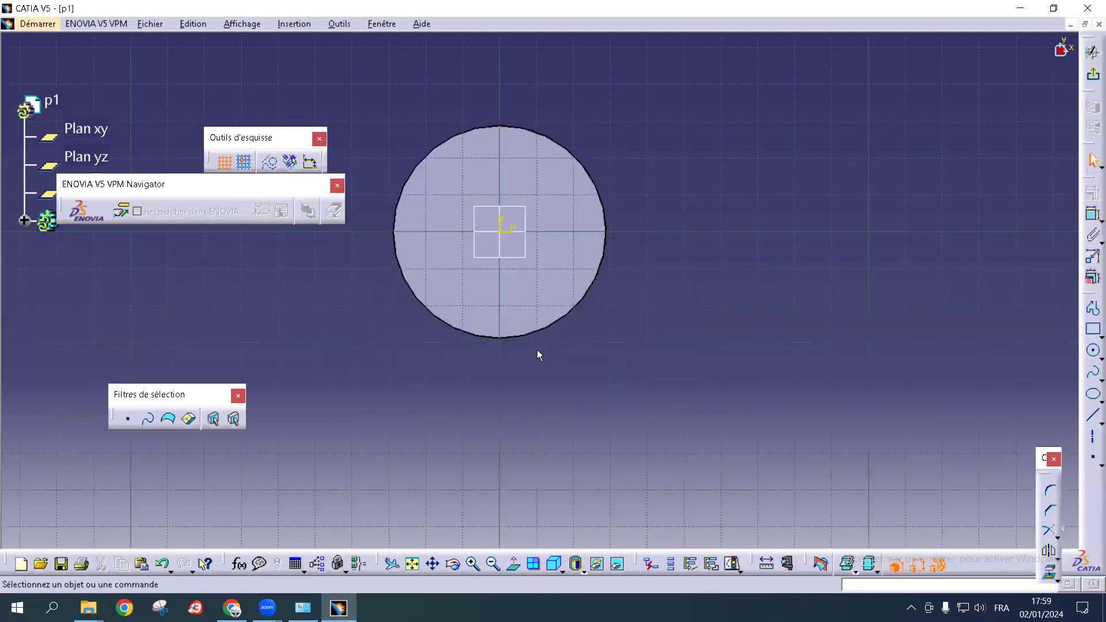
Sketch a circle of about 13 mm radius near the centre of the end face and leave the sketch
left_click(1098, 357)
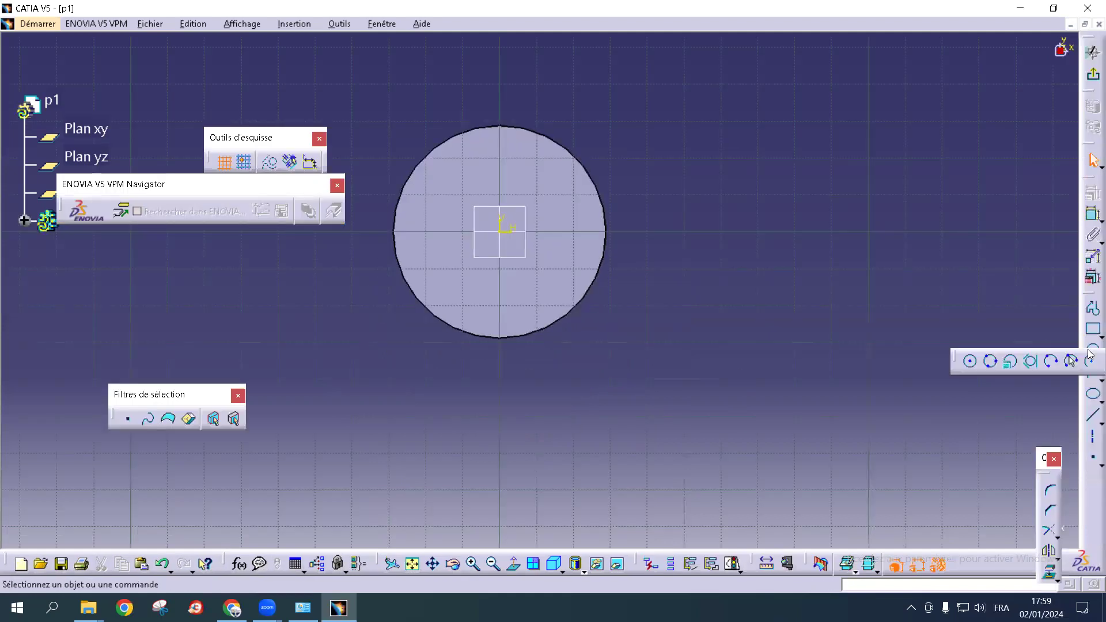
left_click(970, 361)
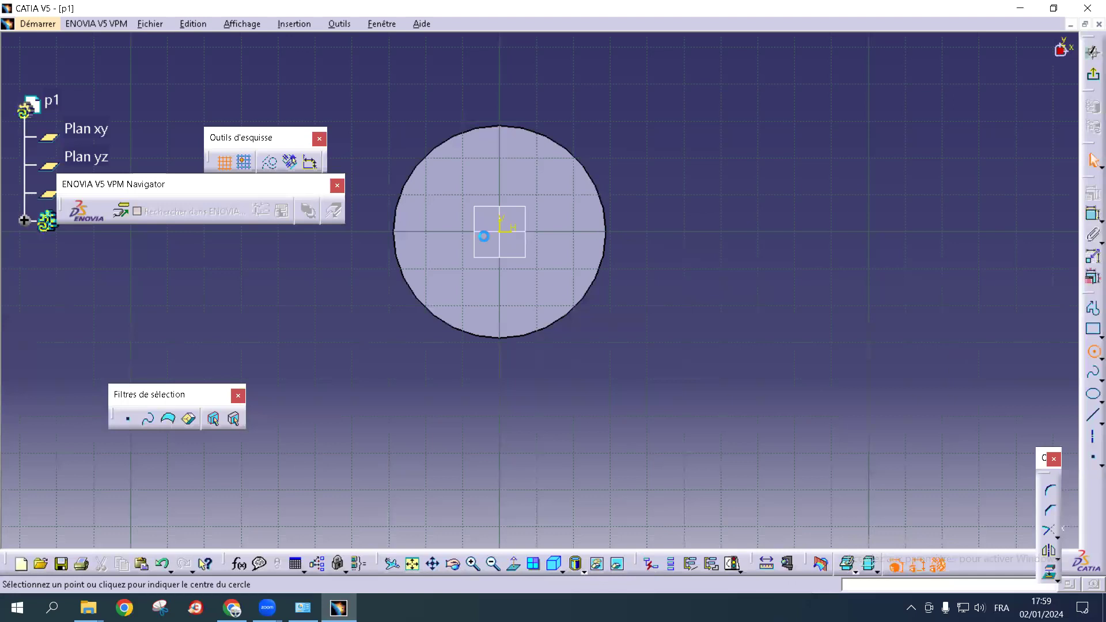
left_click(498, 231)
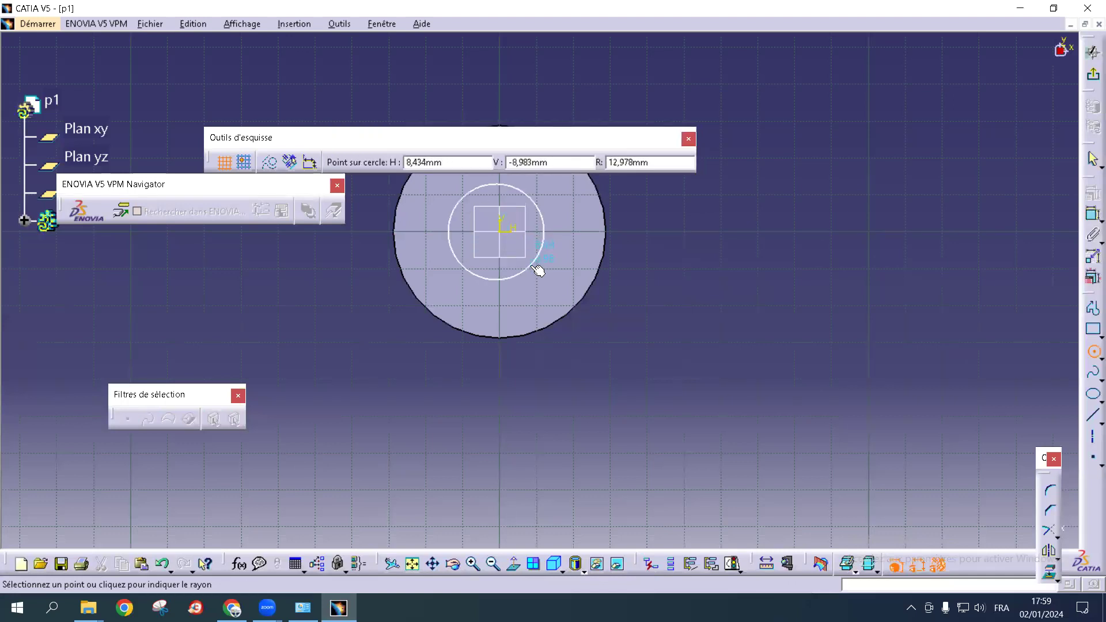
left_click(534, 266)
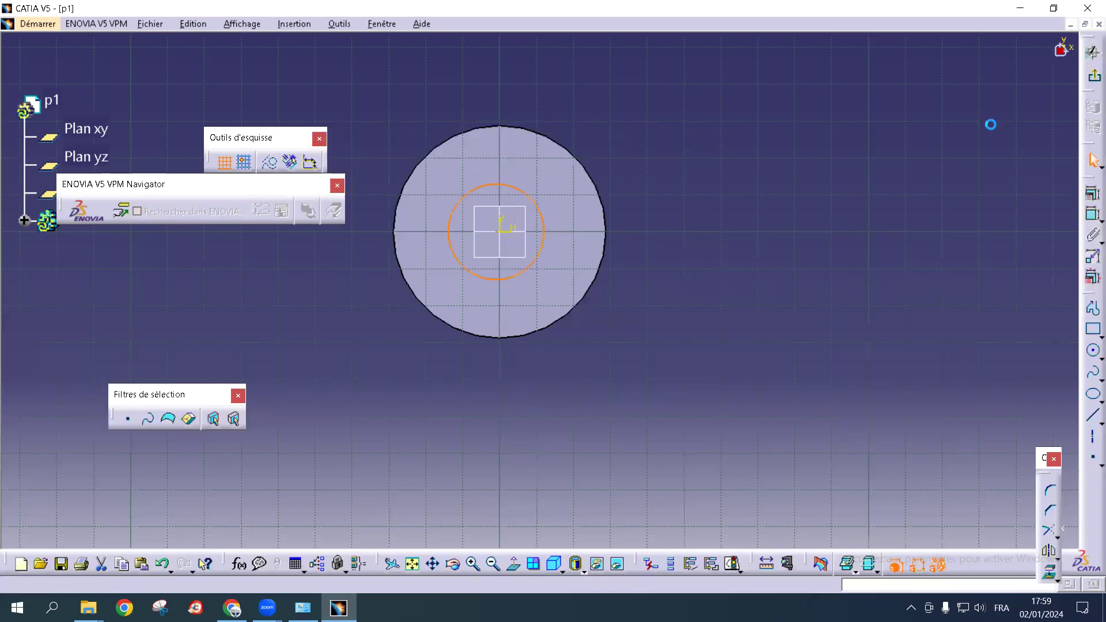
mouse_move(723, 209)
middle_mouse_down()
mouse_move(711, 289)
mouse_move(526, 231)
mouse_move(641, 233)
middle_mouse_up()
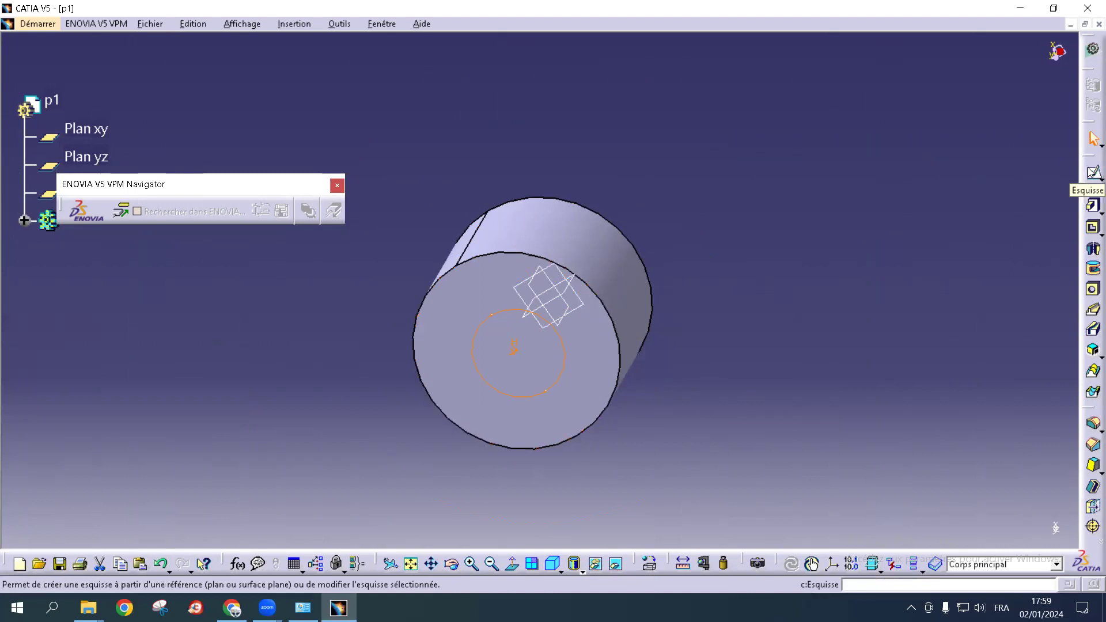
Extrude the circle sketch outward from the cylinder's end face by a length of 61 mm
left_click(508, 346)
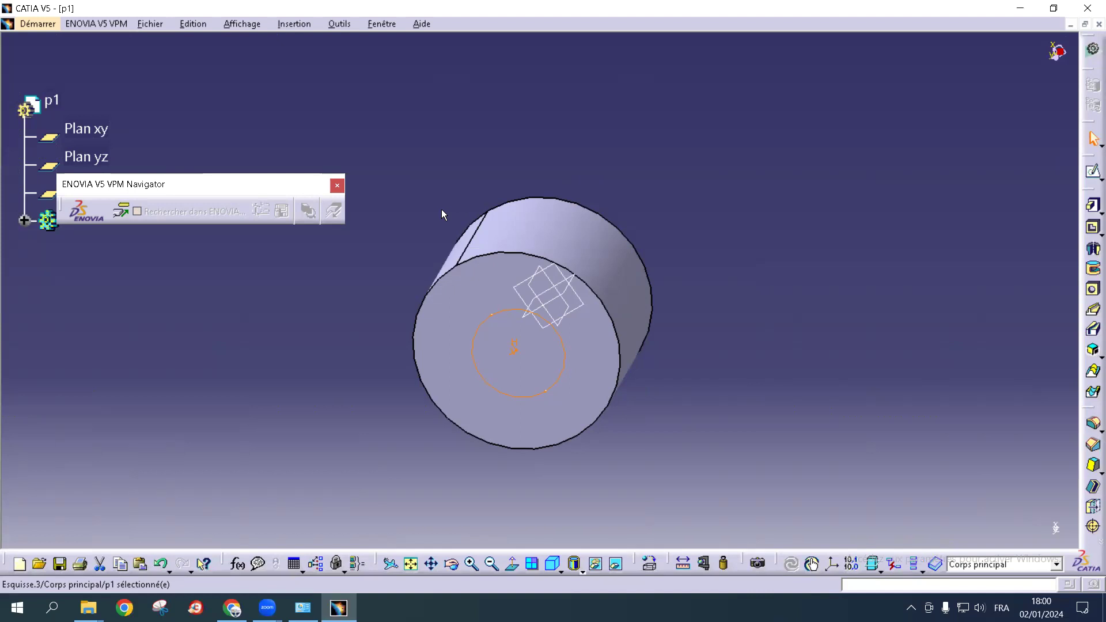
middle_click_drag(267, 319, 651, 143)
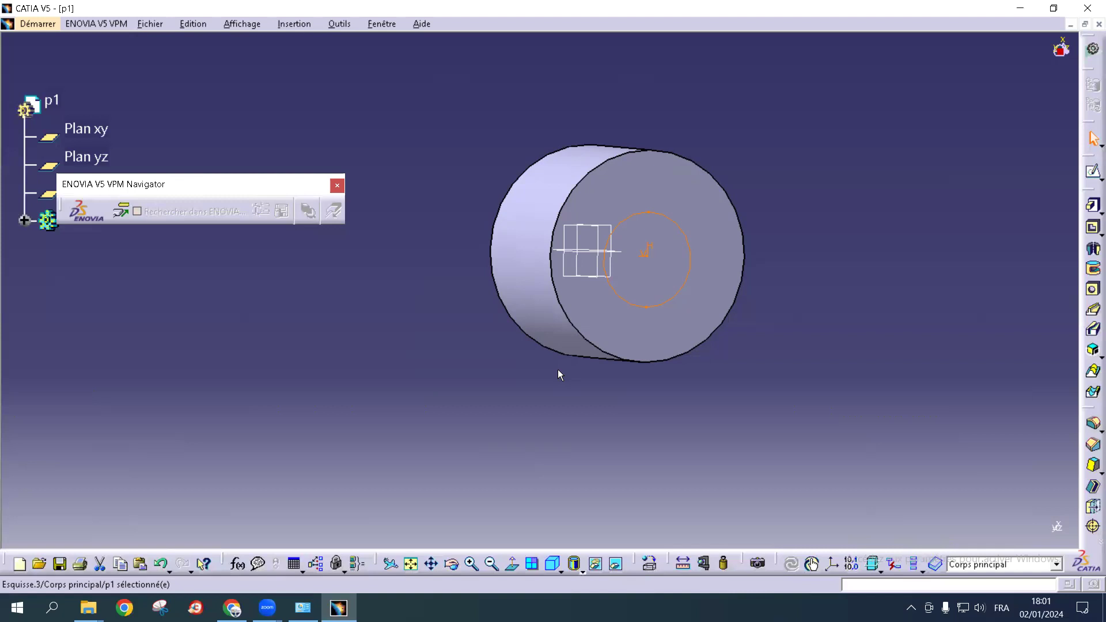
left_click(1093, 205)
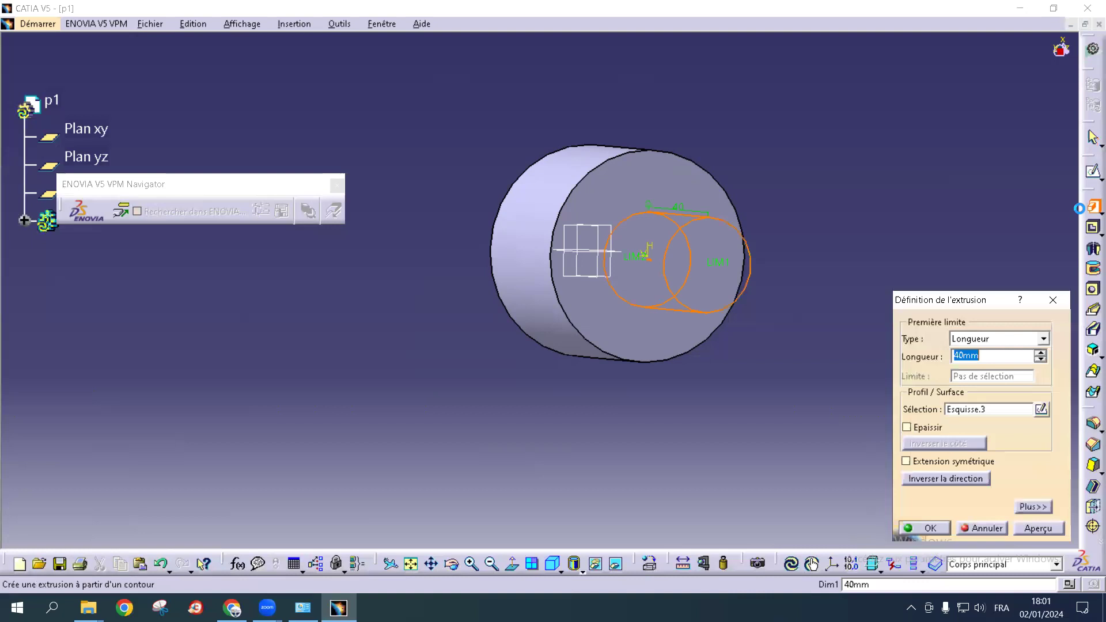
left_click(1041, 351)
left_click(1040, 352)
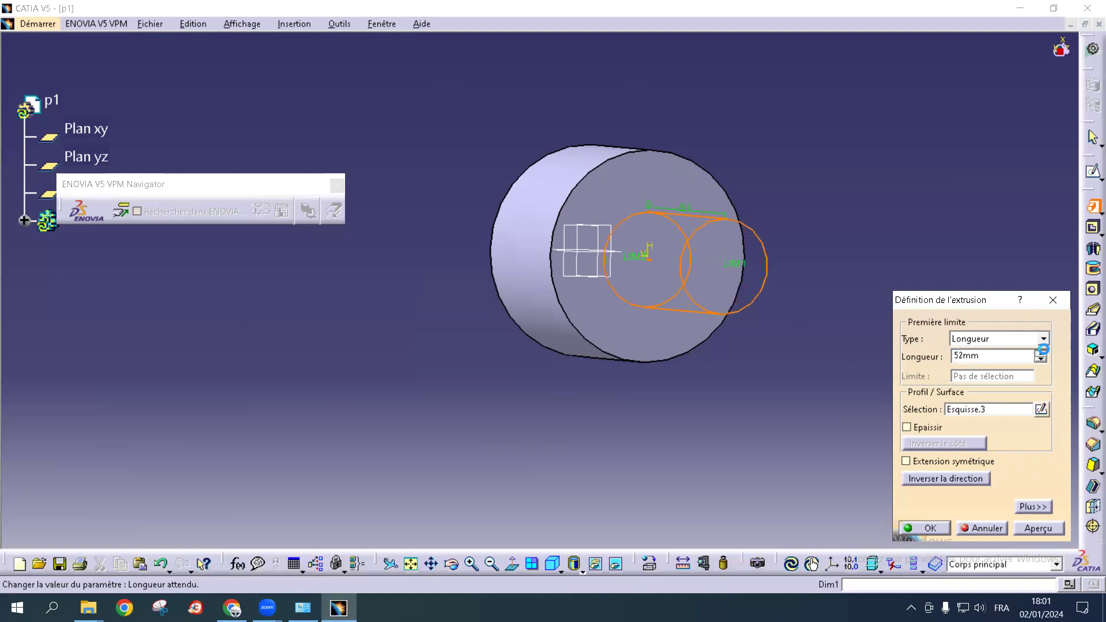
left_click(1024, 528)
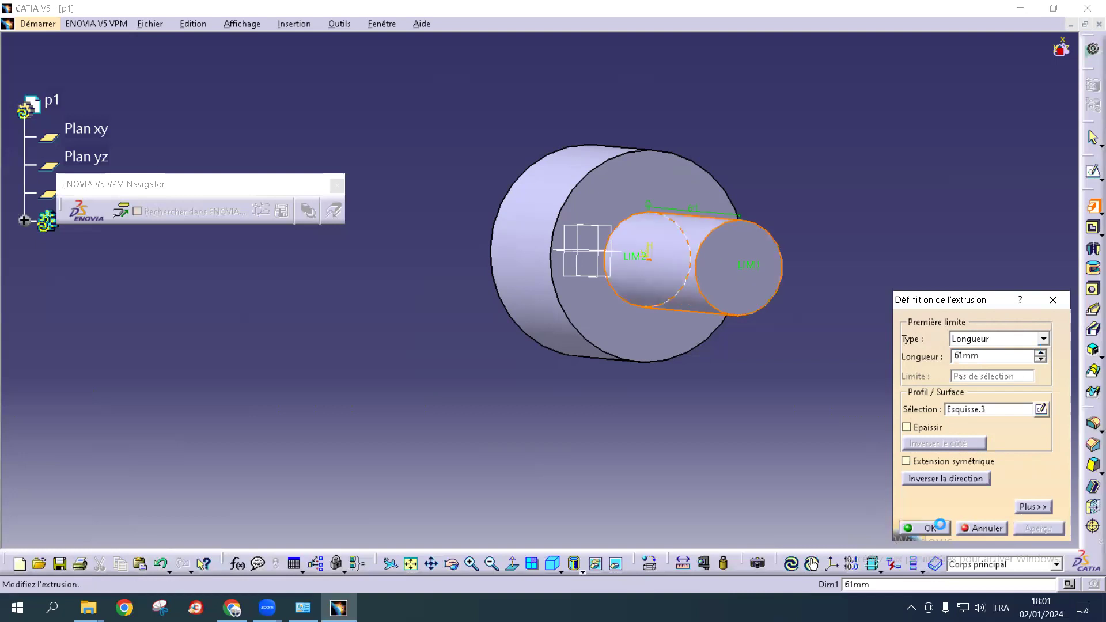
left_click(925, 528)
middle_click_drag(936, 322, 582, 283)
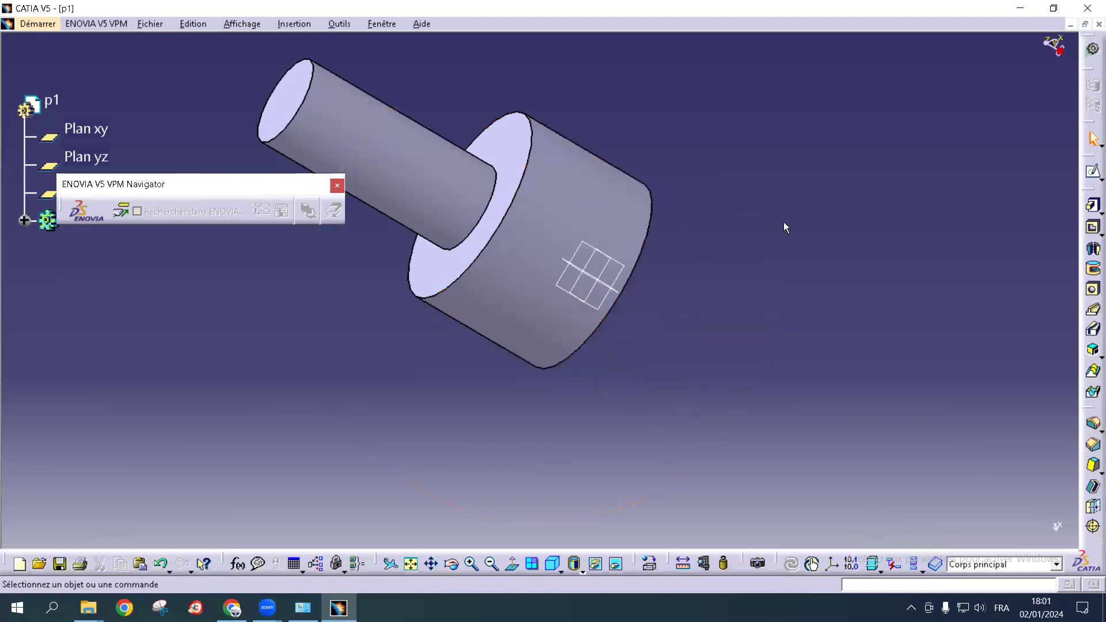
middle_click_drag(735, 271, 935, 354)
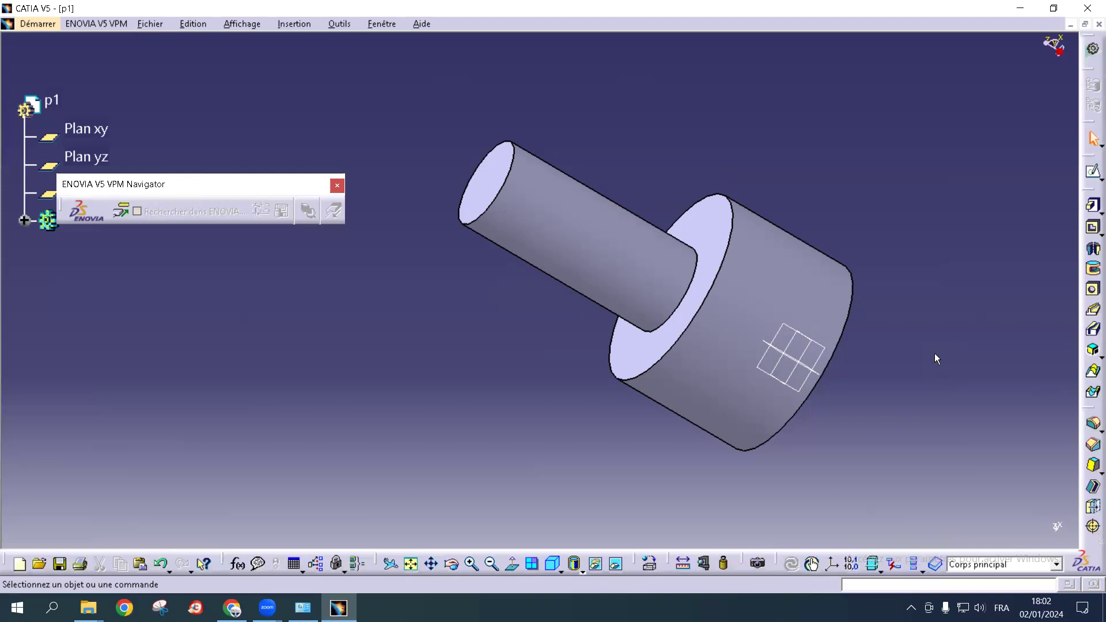
middle_click_drag(913, 251, 890, 343)
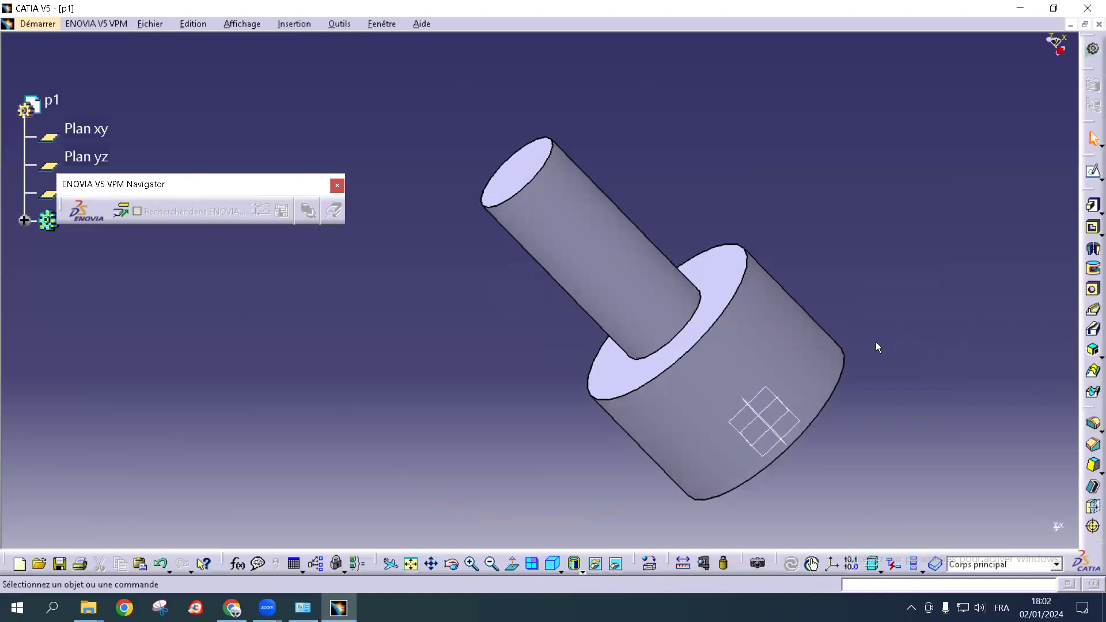
Undo the last extrusion and its circle sketch, and start a new sketch on the cylinder's flat end face
key("ctrl+z")
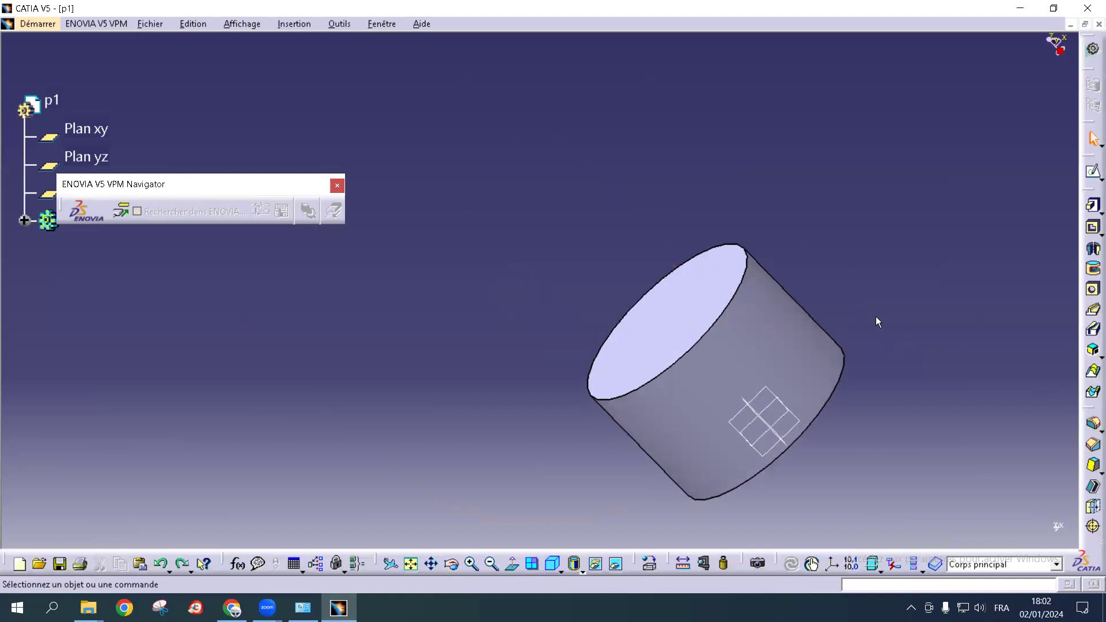
middle_click_drag(845, 268, 627, 183)
middle_click_drag(476, 138, 654, 435)
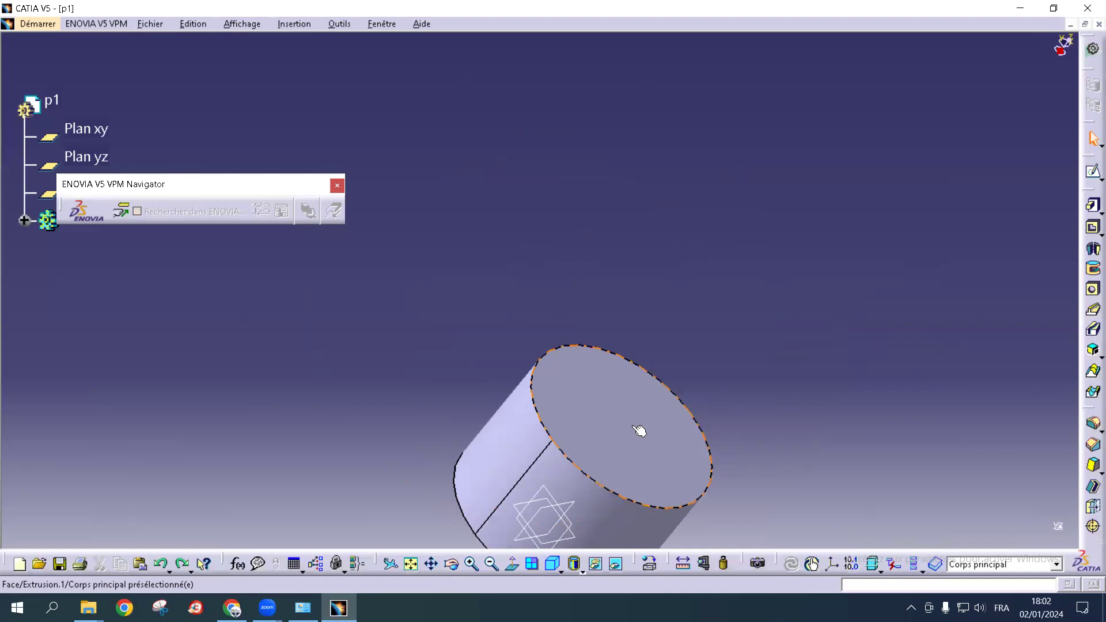
left_click(632, 430)
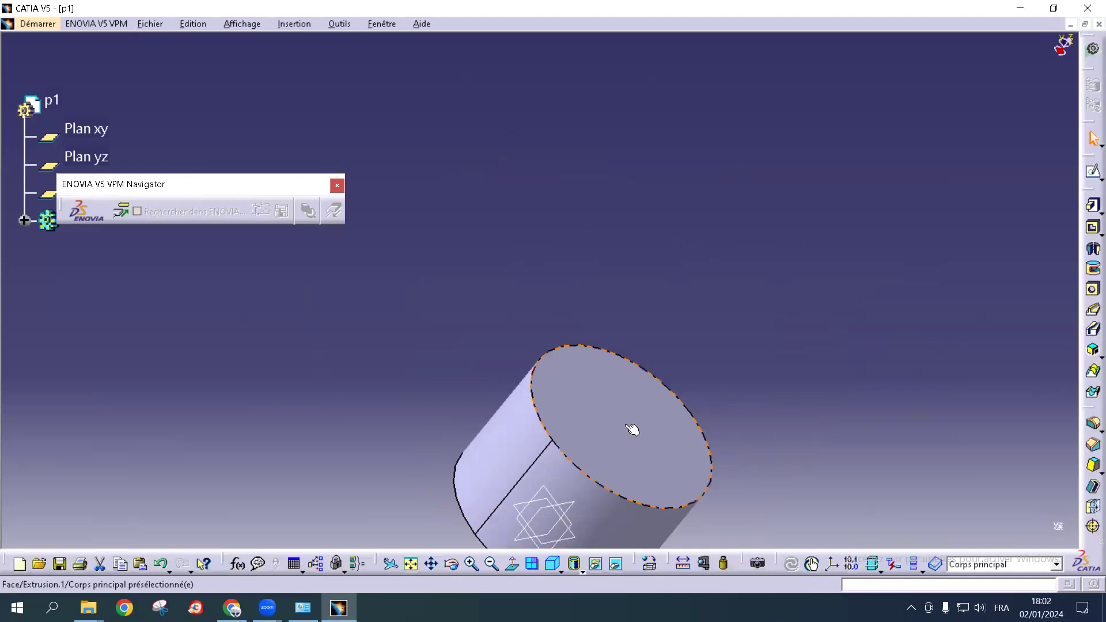
left_click(1093, 174)
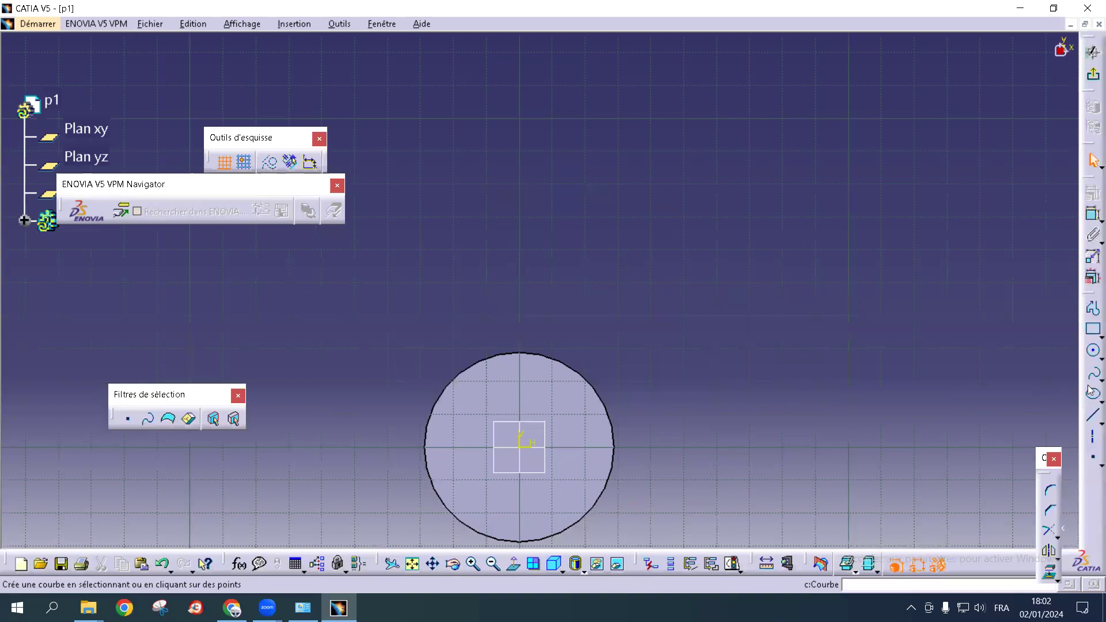
Sketch a circle centred on the origin, about half the end face's diameter, and leave the sketch
left_click(1094, 351)
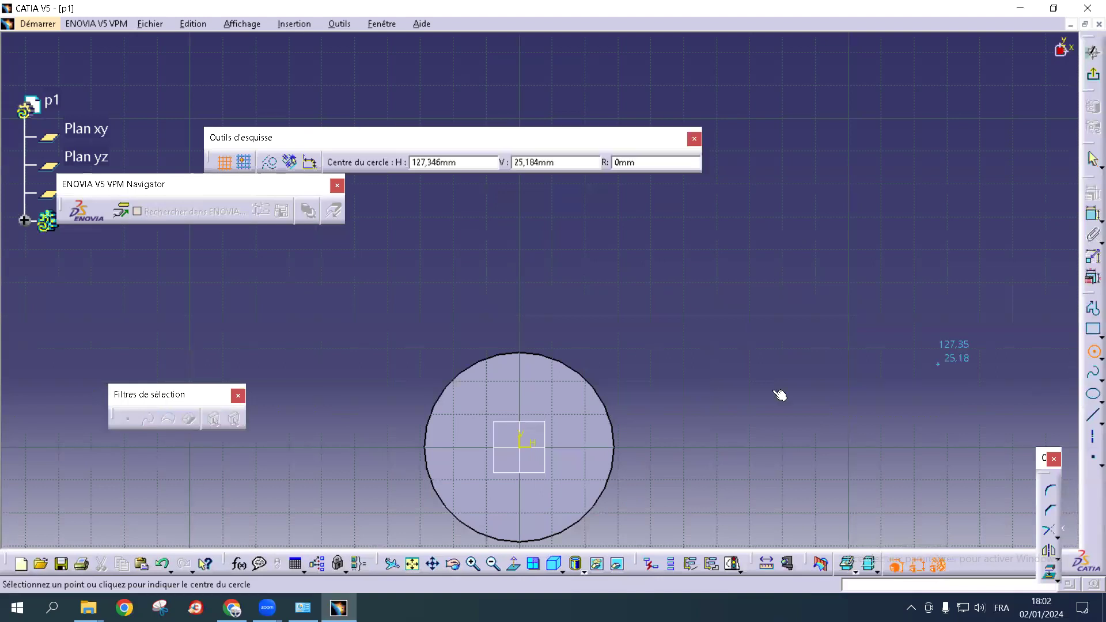
left_click(520, 448)
left_click(568, 478)
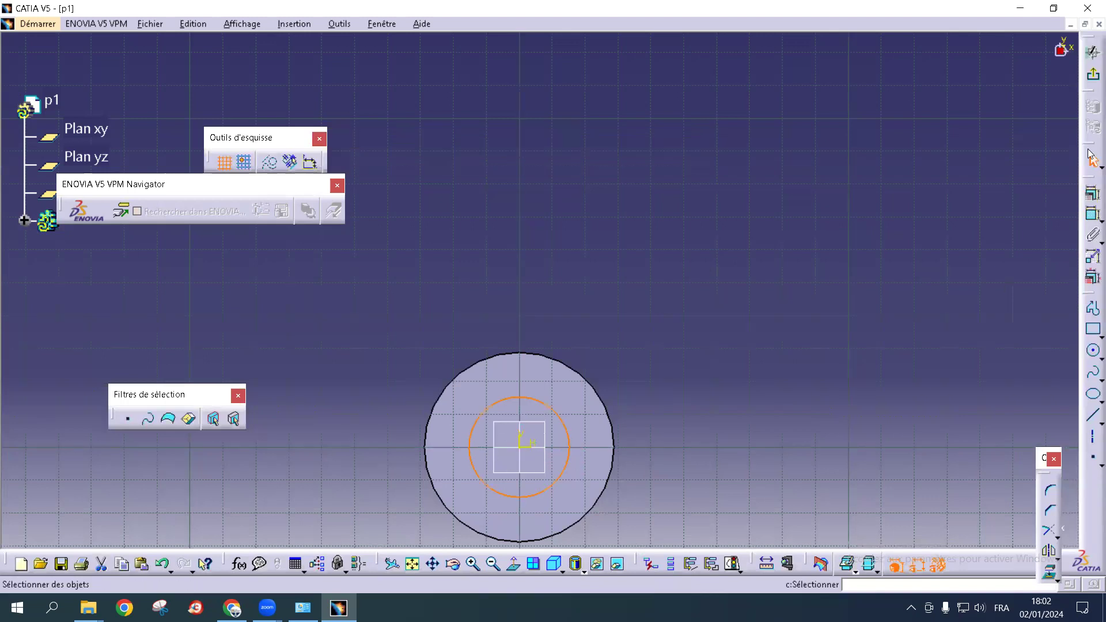
left_click(1093, 74)
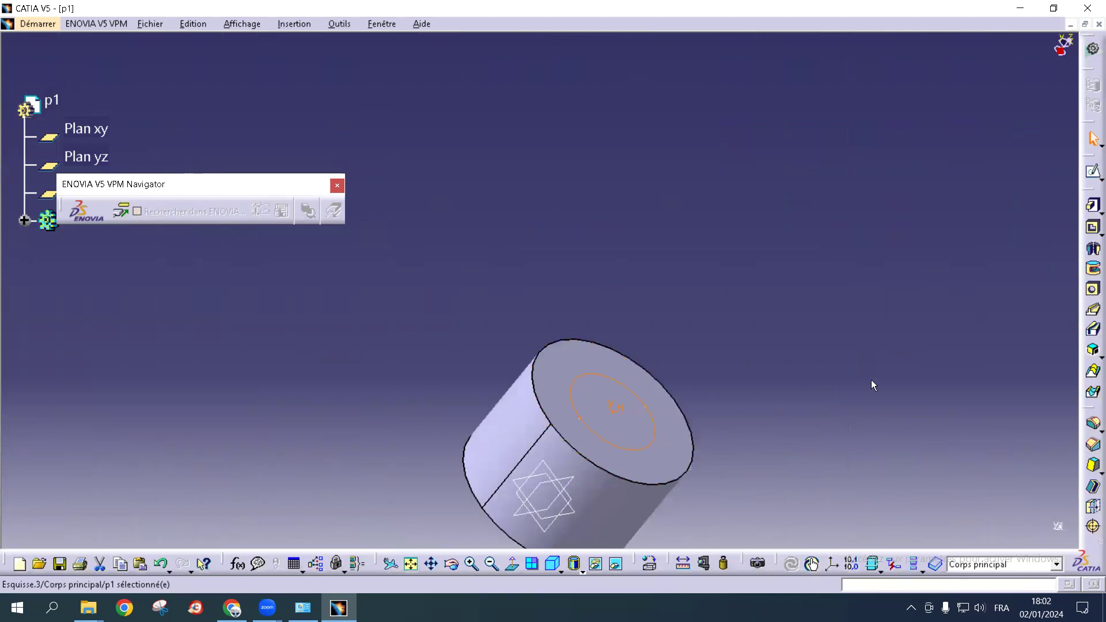
Try extruding the circle outward from the end face by a length of 57 mm, previewing it, and undo the extrusion
left_click(1090, 209)
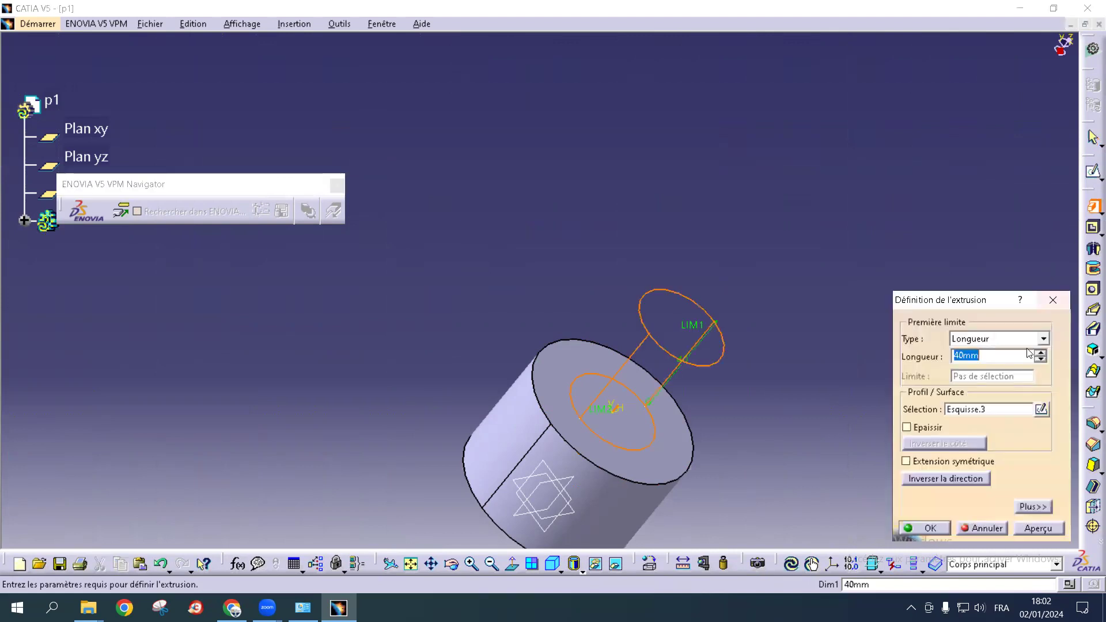
left_click(1041, 353)
left_click(1041, 353)
left_click(1040, 353)
left_click(1041, 353)
left_click(1041, 353)
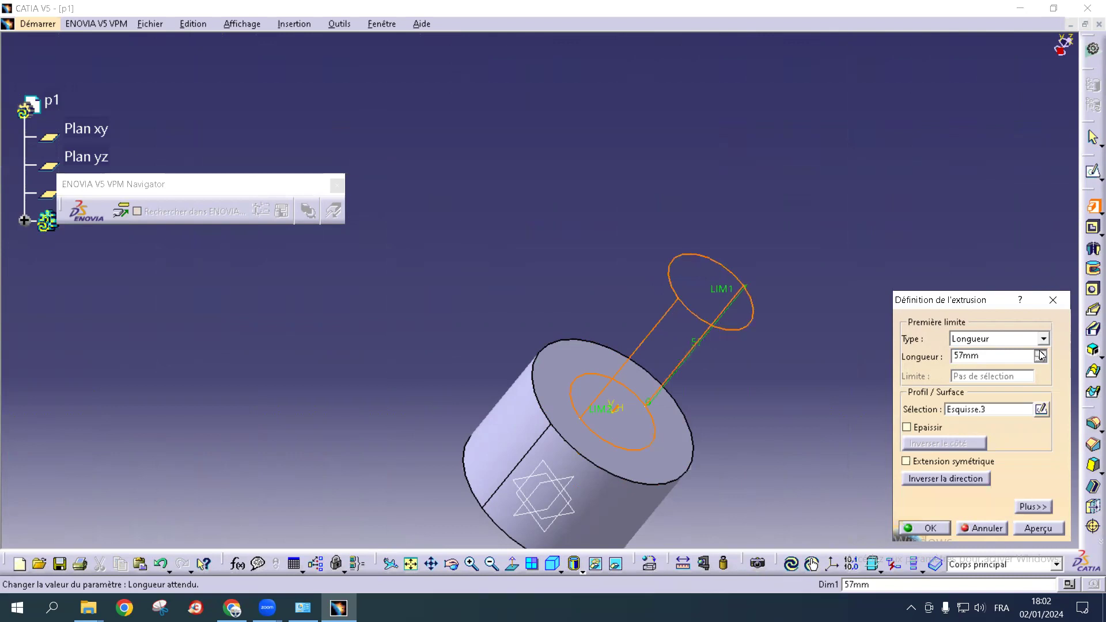
left_click(1046, 528)
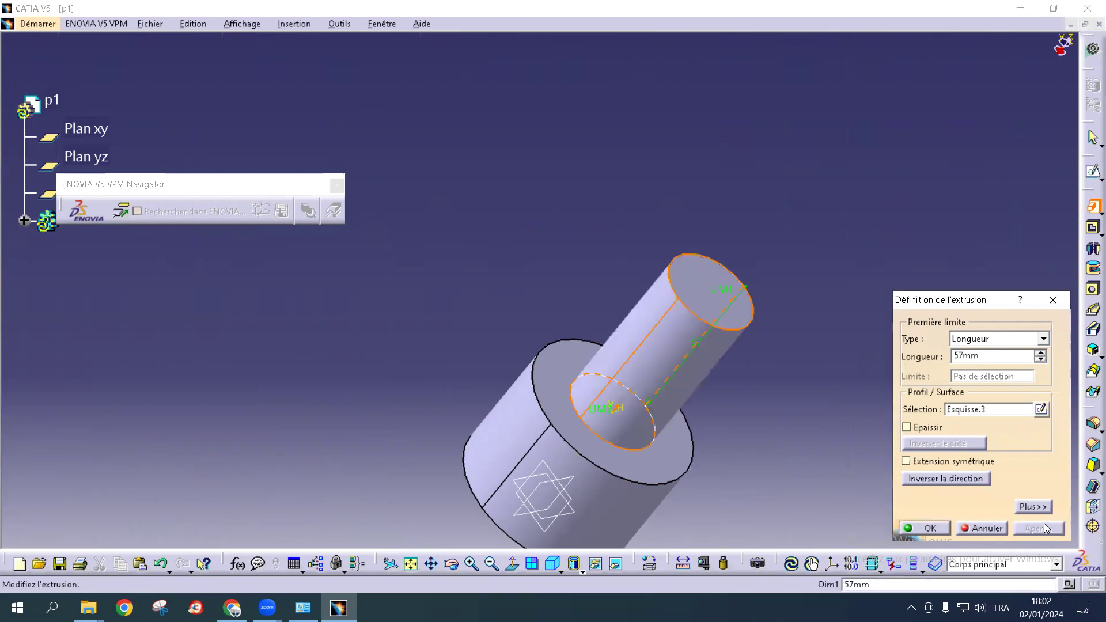
left_click(925, 529)
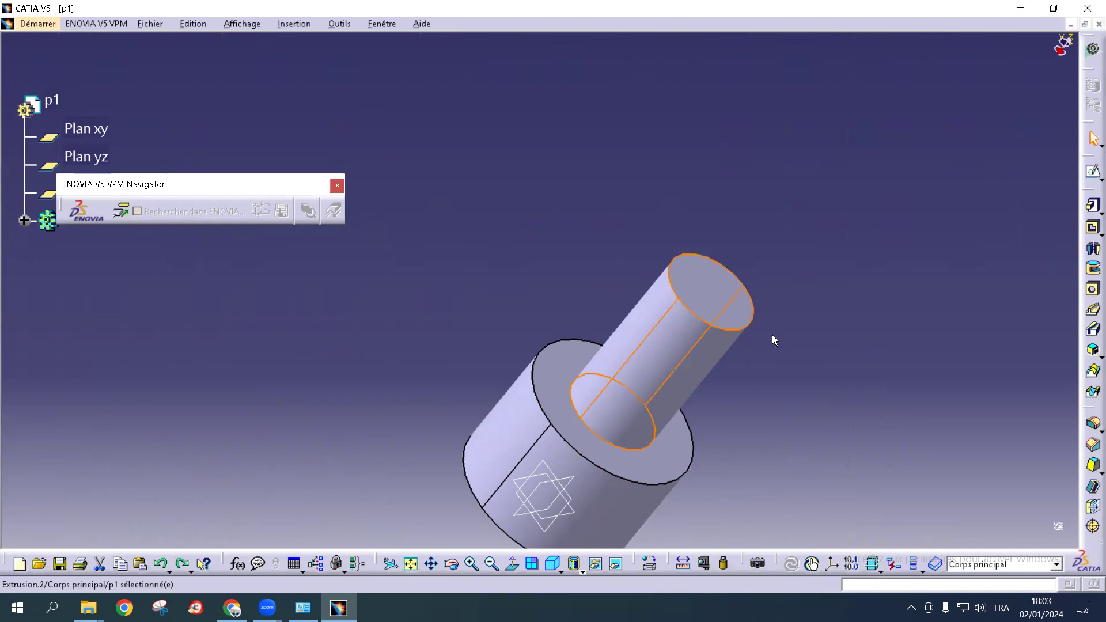
key("ctrl+z")
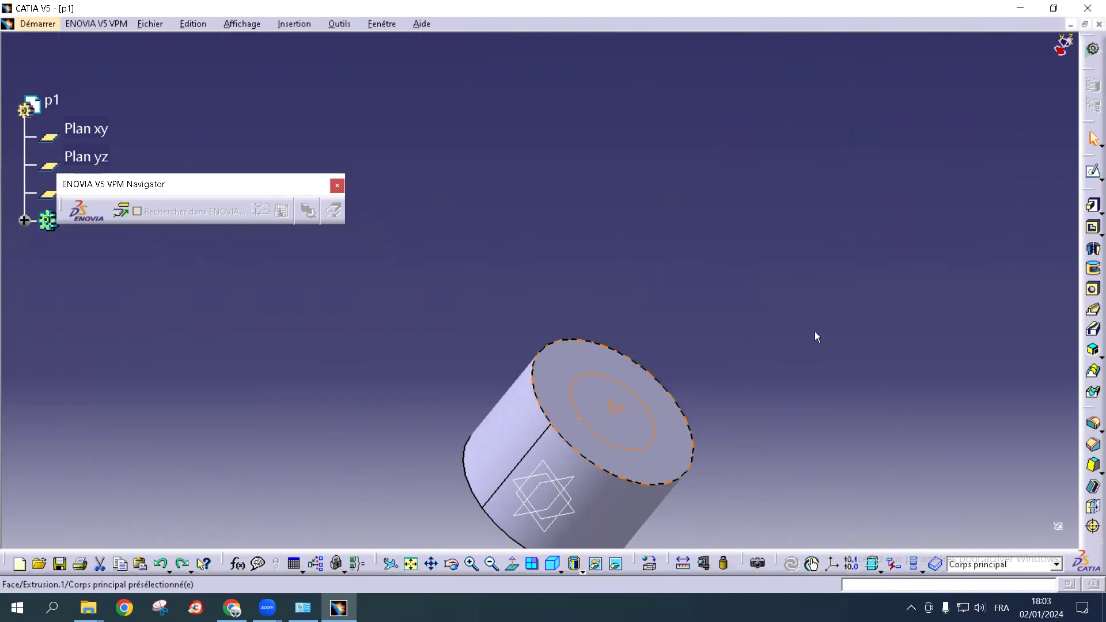
Extrude the circle sketch outward from the cylinder's end face by a length of 46 mm, previewing it before confirming
left_click(1091, 208)
left_click(1036, 352)
left_click(1040, 352)
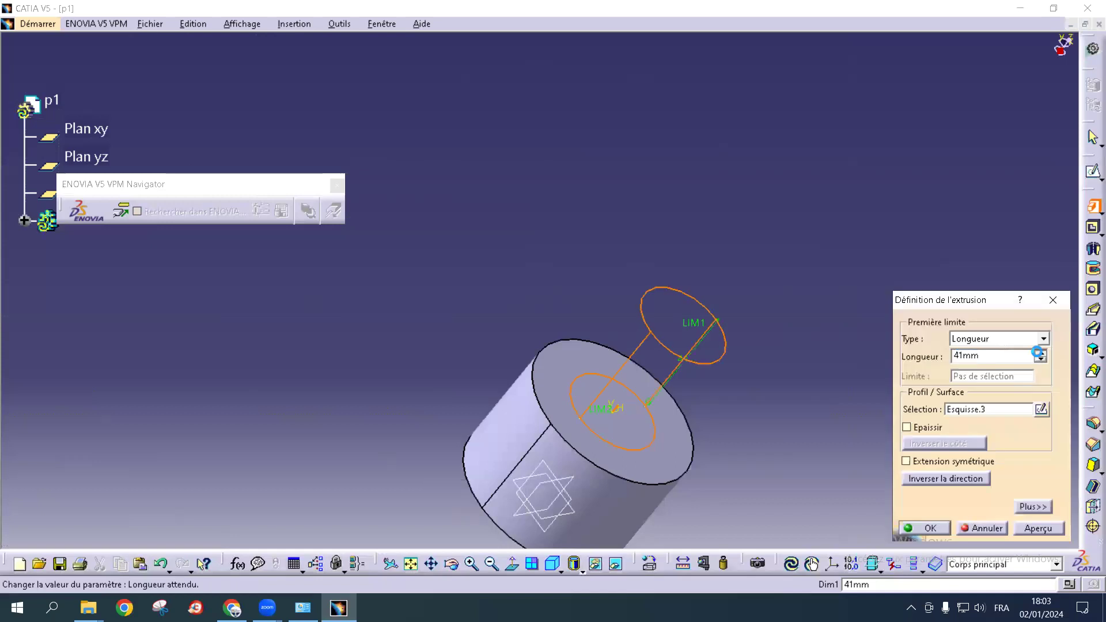
left_click(1039, 527)
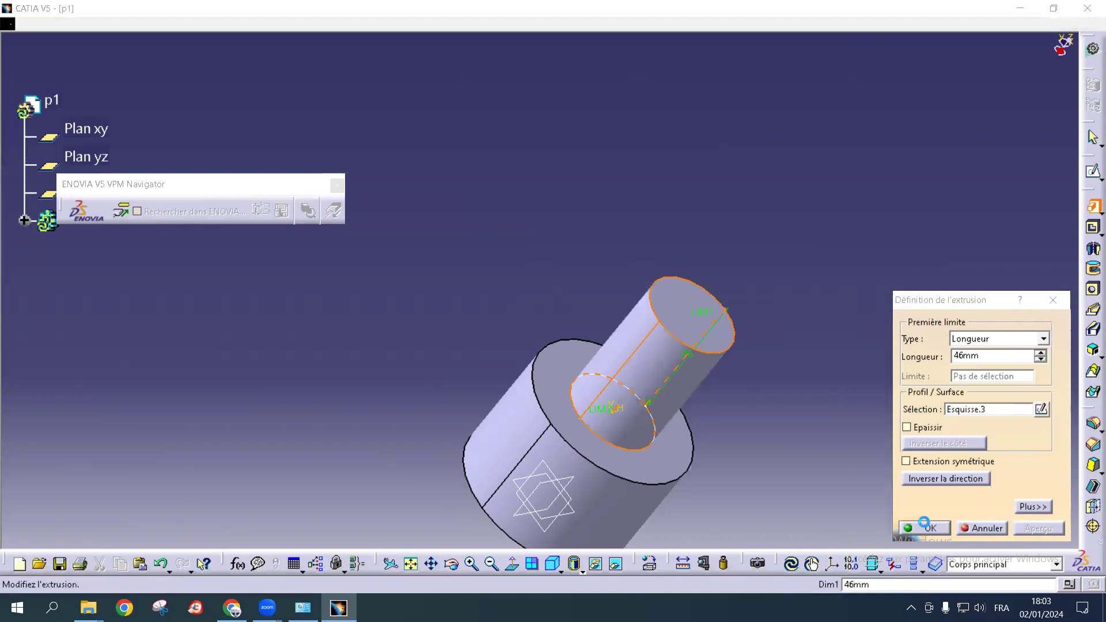
left_click(929, 528)
Start a sketch on the large cylinder's flat base face, opposite the smaller cylinder
middle_click_drag(864, 326, 826, 280)
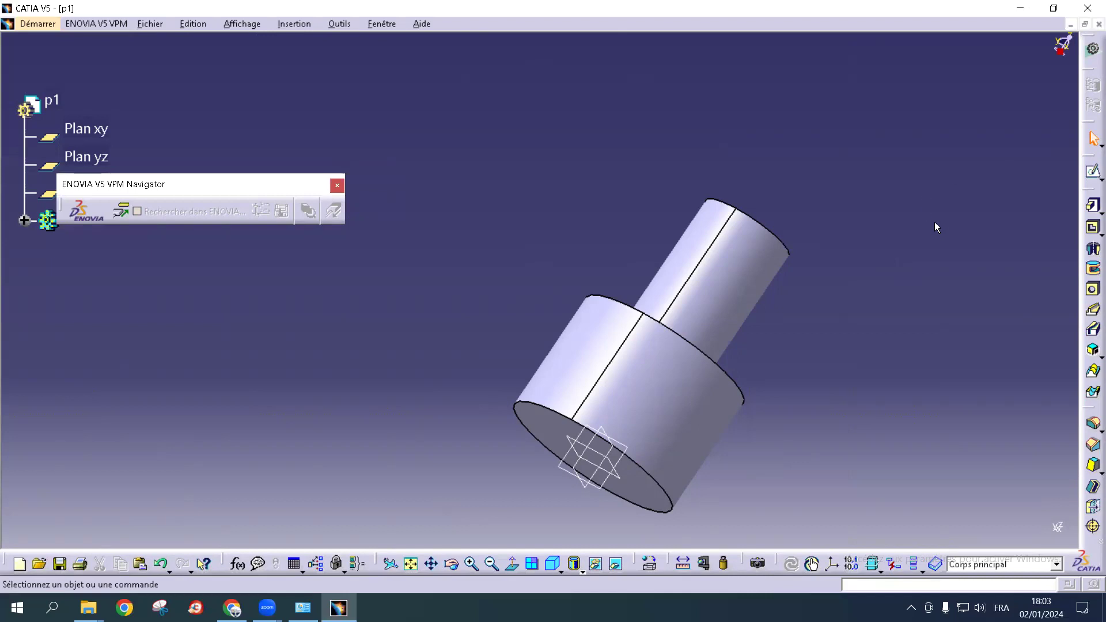
middle_click_drag(897, 251, 883, 155)
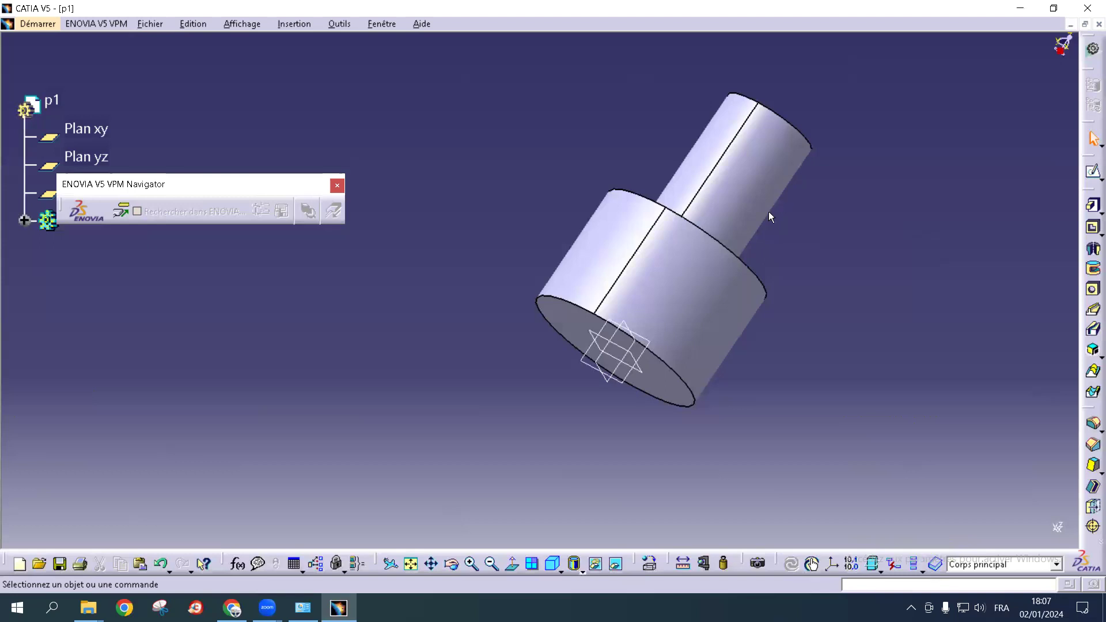
middle_click_drag(851, 314, 667, 388)
left_click(688, 364)
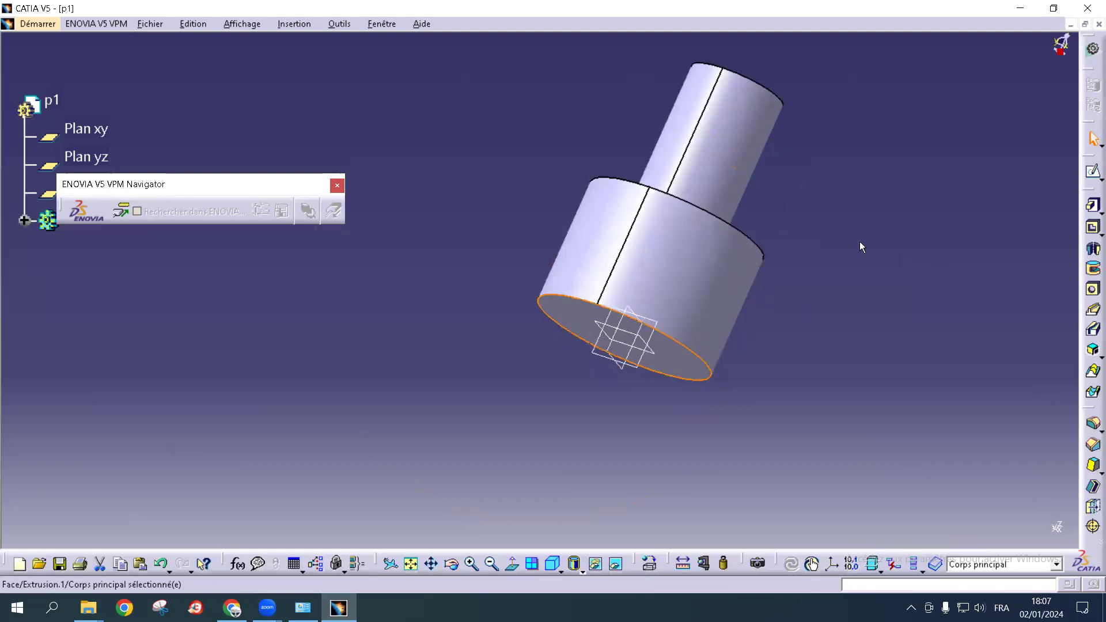
left_click(1092, 170)
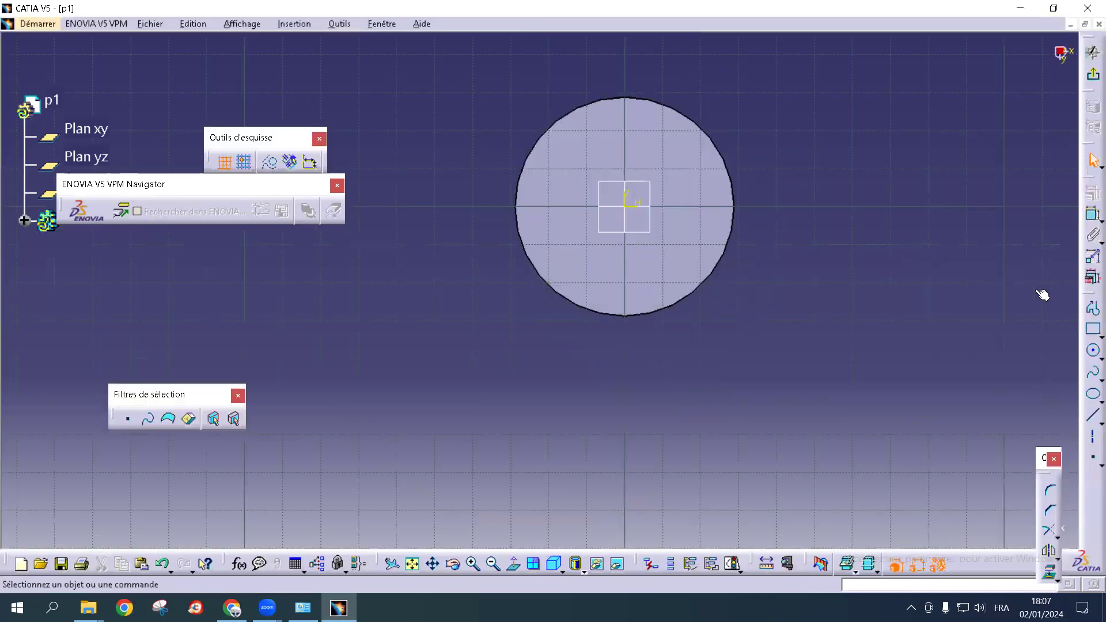
Sketch a circle centred on the origin on the large cylinder's free end face, smaller than the face's outline
left_click(1092, 350)
left_click(633, 211)
left_click(677, 243)
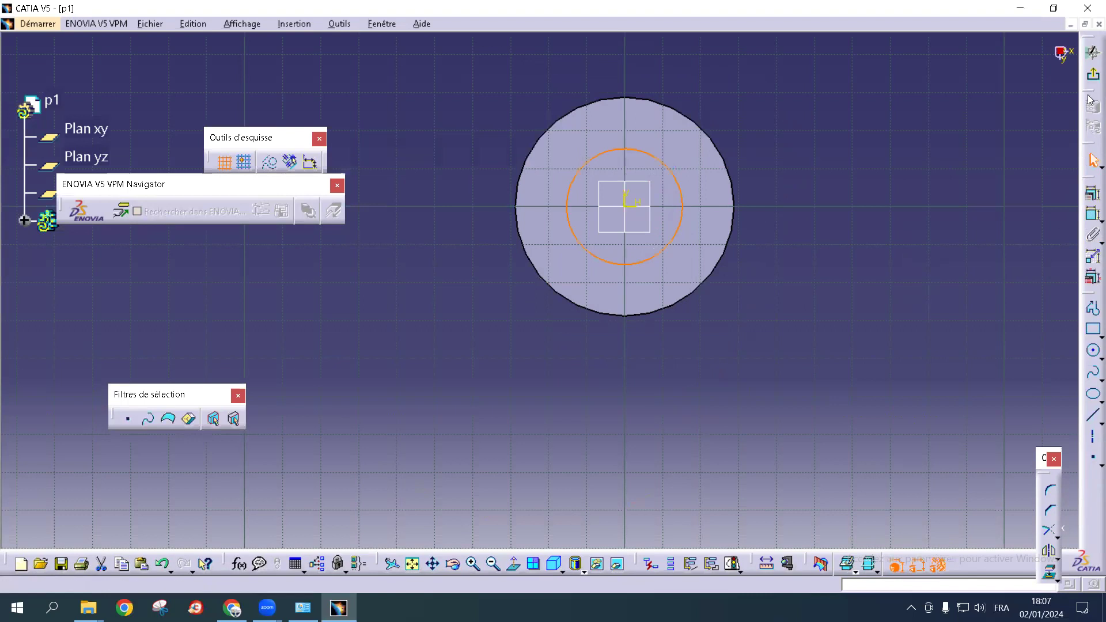
left_click(1093, 51)
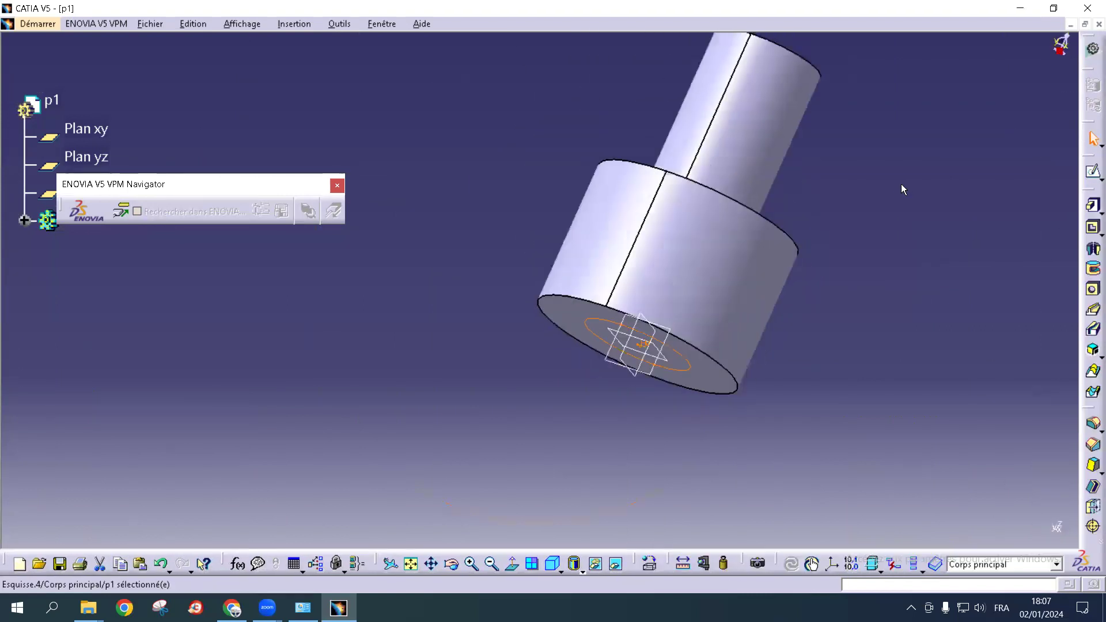
Extrude the new circle 46 mm outward from the large cylinder's end face to form the second shaft end
left_click(1090, 207)
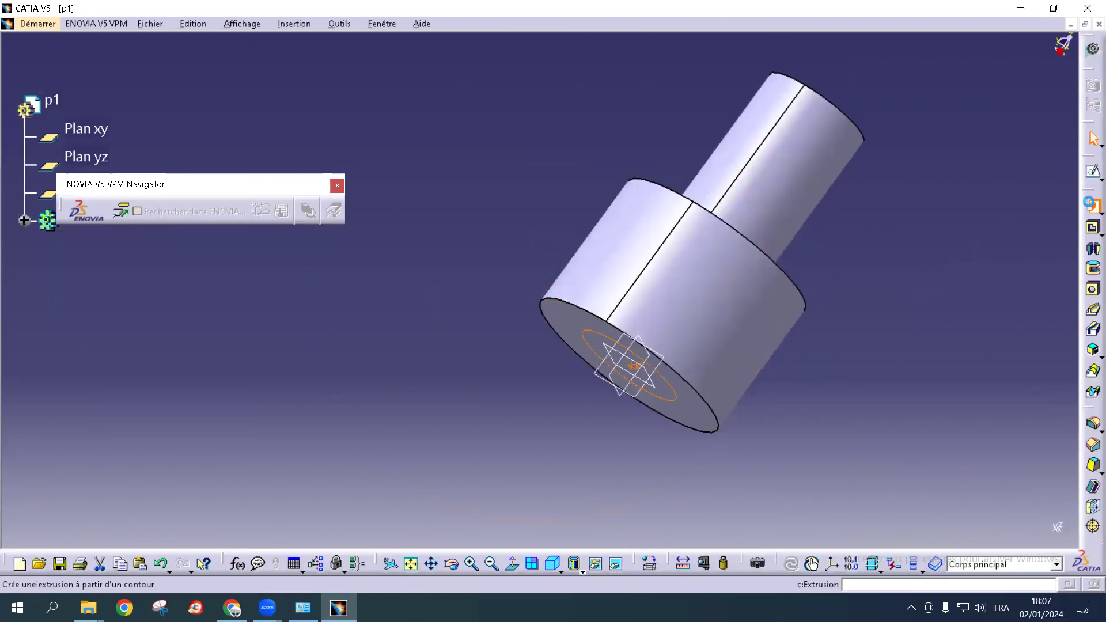
left_click(1037, 528)
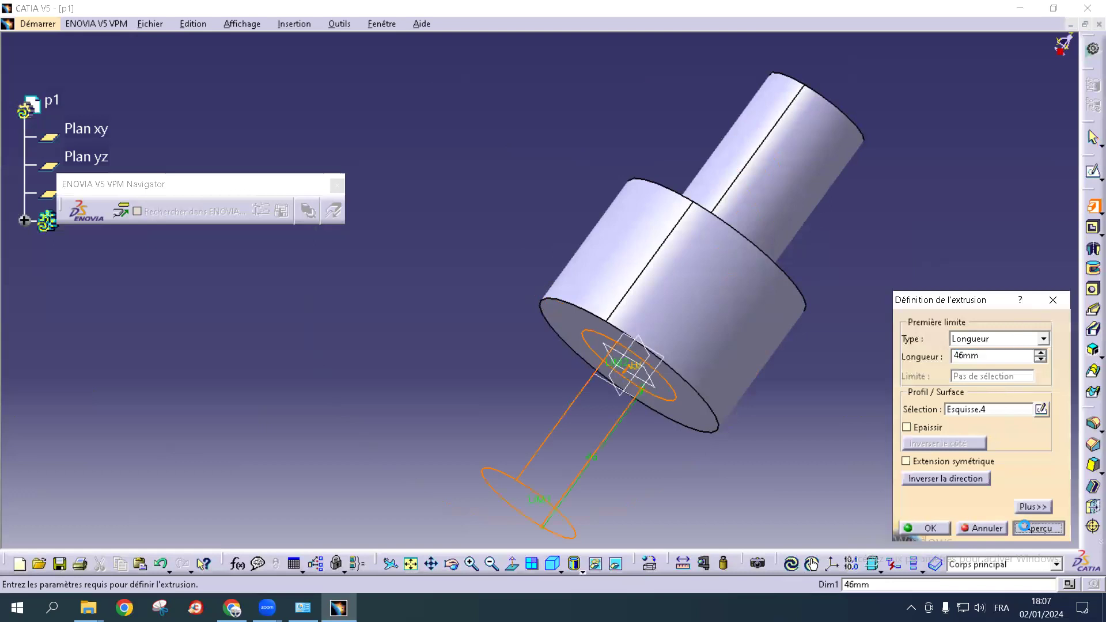
left_click(926, 528)
middle_click_drag(897, 352, 791, 472)
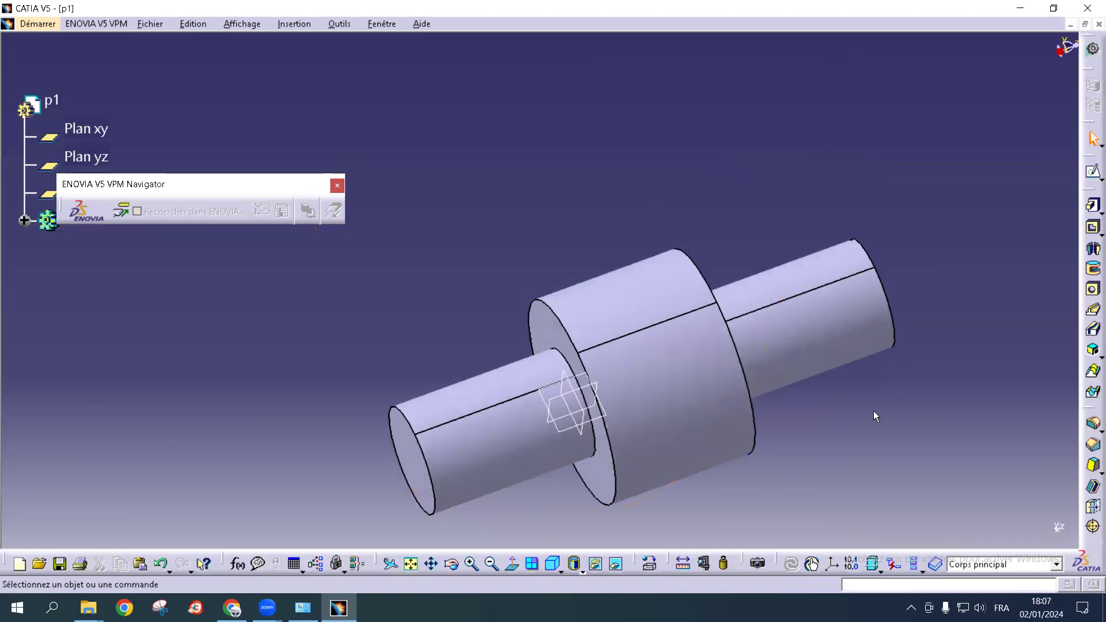
middle_click_drag(995, 352, 585, 363)
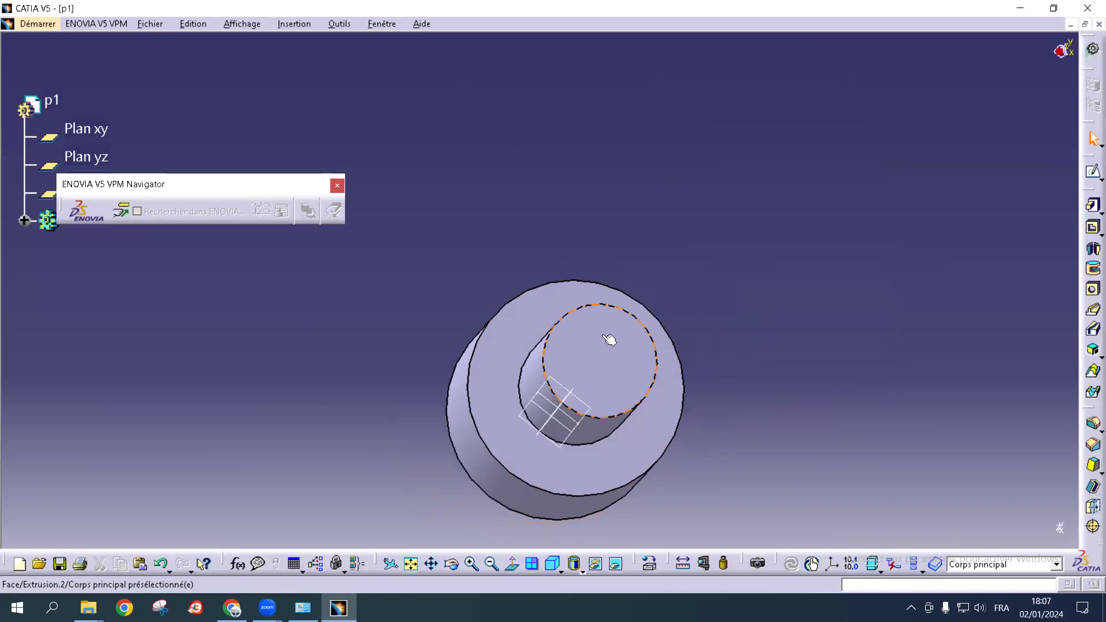
middle_click_drag(314, 374, 420, 313)
middle_click_drag(343, 340, 440, 412)
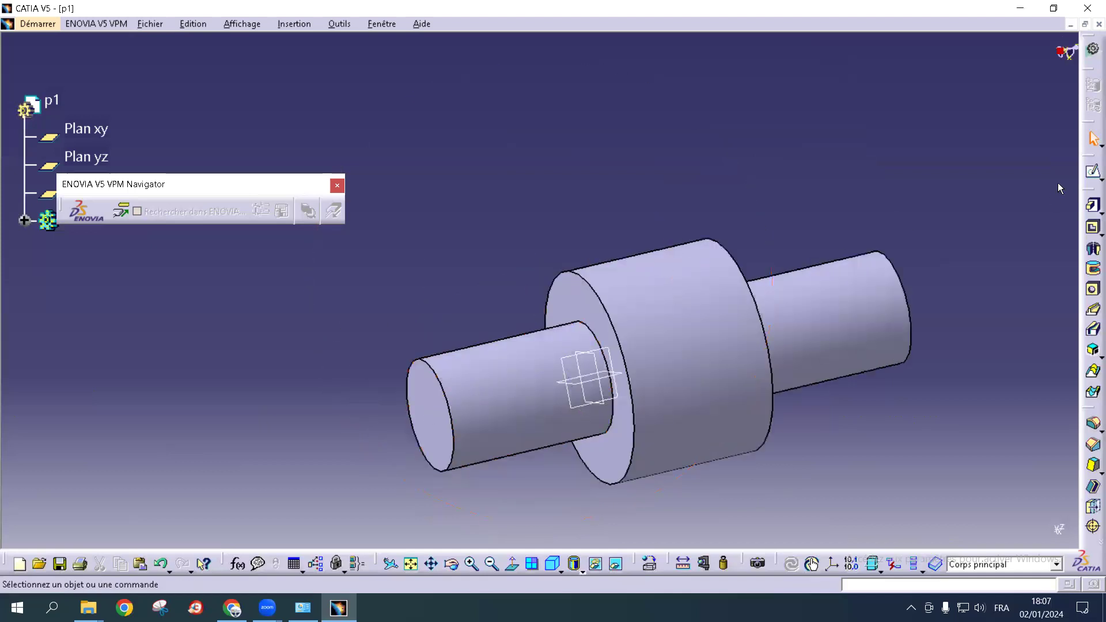
Sketch a circle of about 11.5 mm radius, centred on the origin, on the end face of a small cylinder
middle_click_drag(1003, 197, 743, 158)
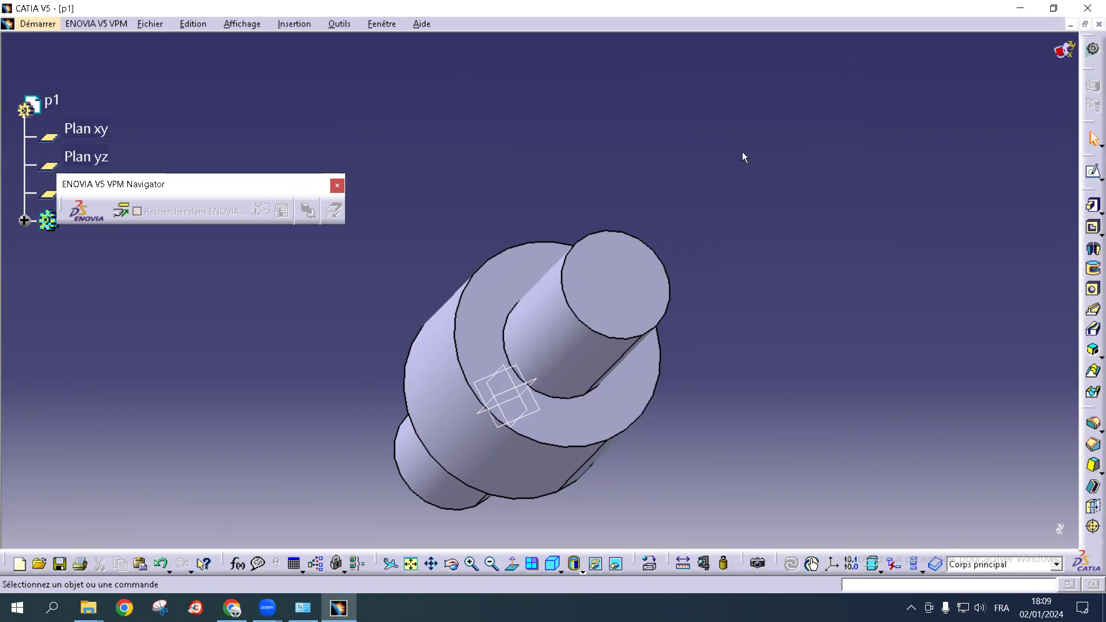
middle_click_drag(665, 209, 746, 156)
middle_click_drag(831, 184, 649, 257)
middle_click_drag(624, 171, 612, 336)
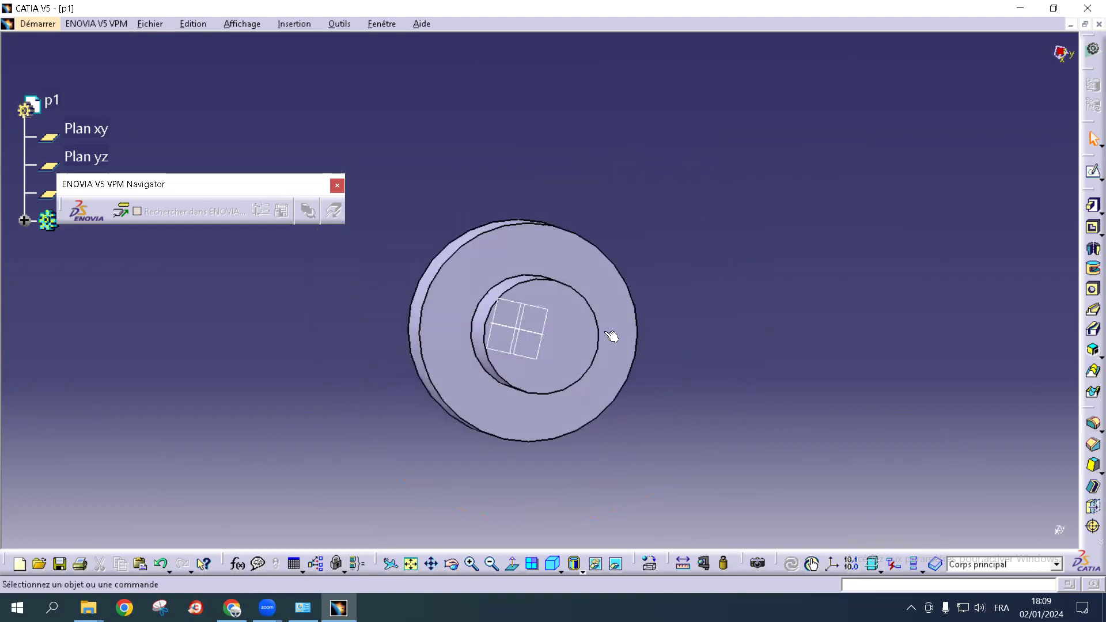
left_click(574, 343)
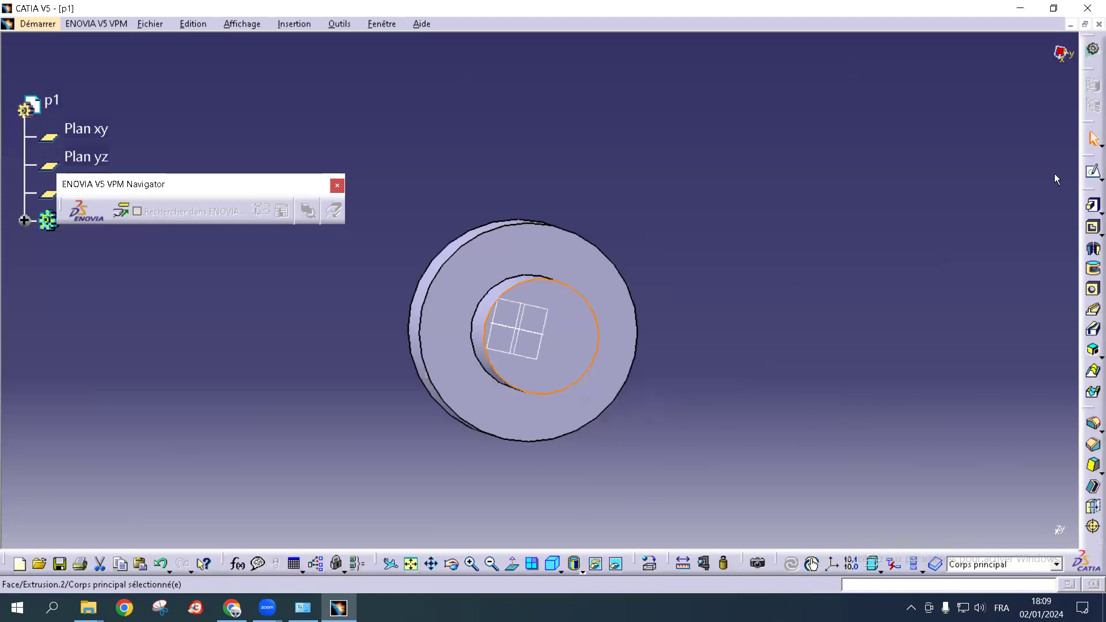
left_click(1094, 173)
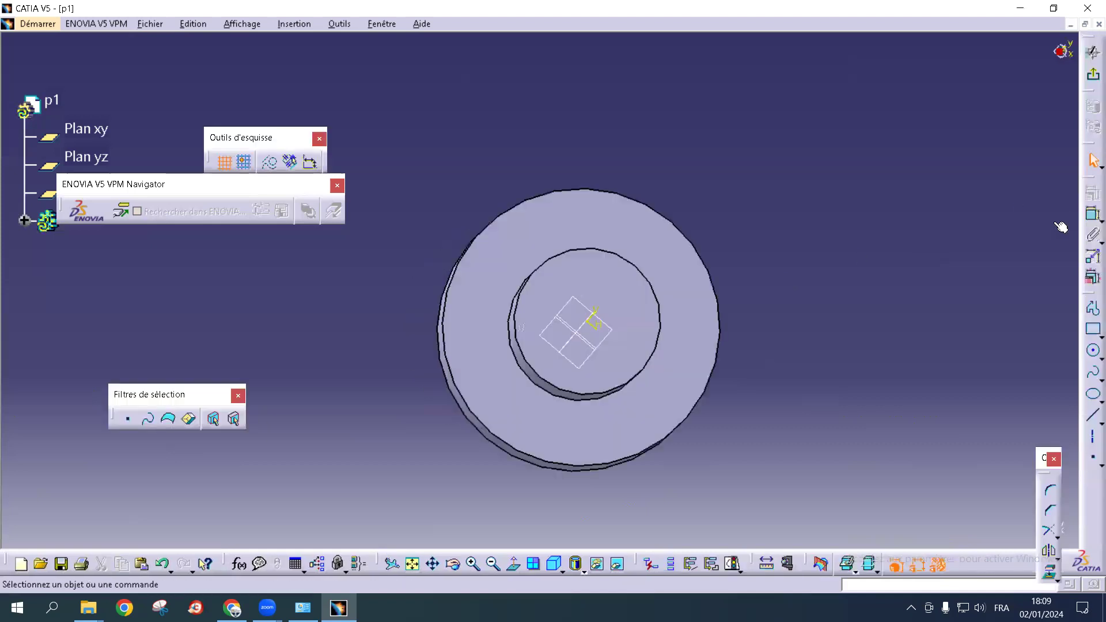
left_click(1092, 353)
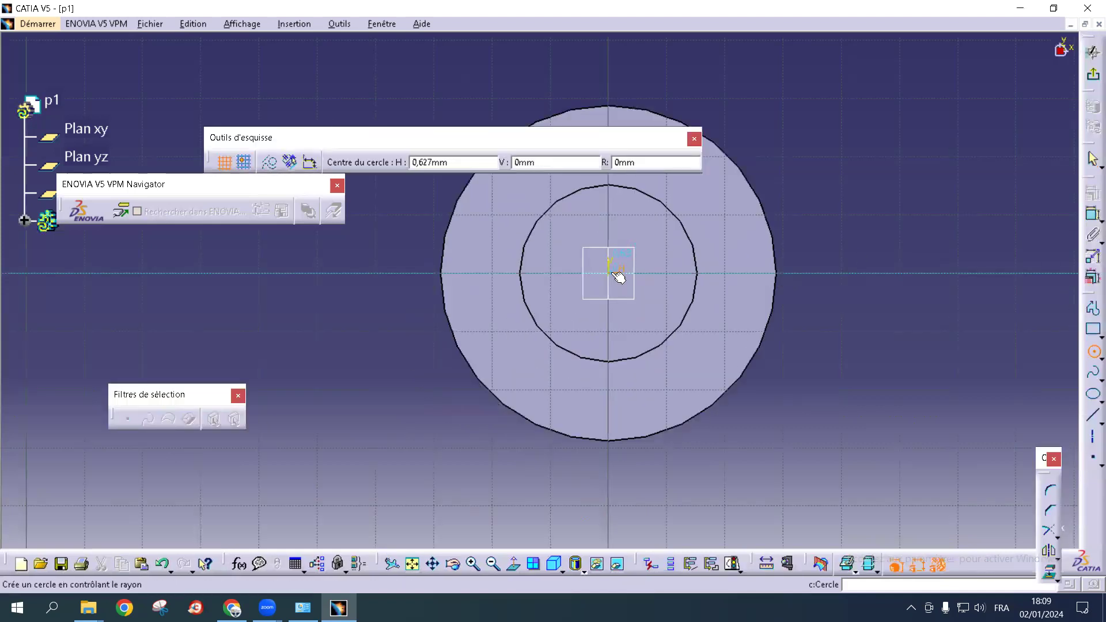
left_click(609, 273)
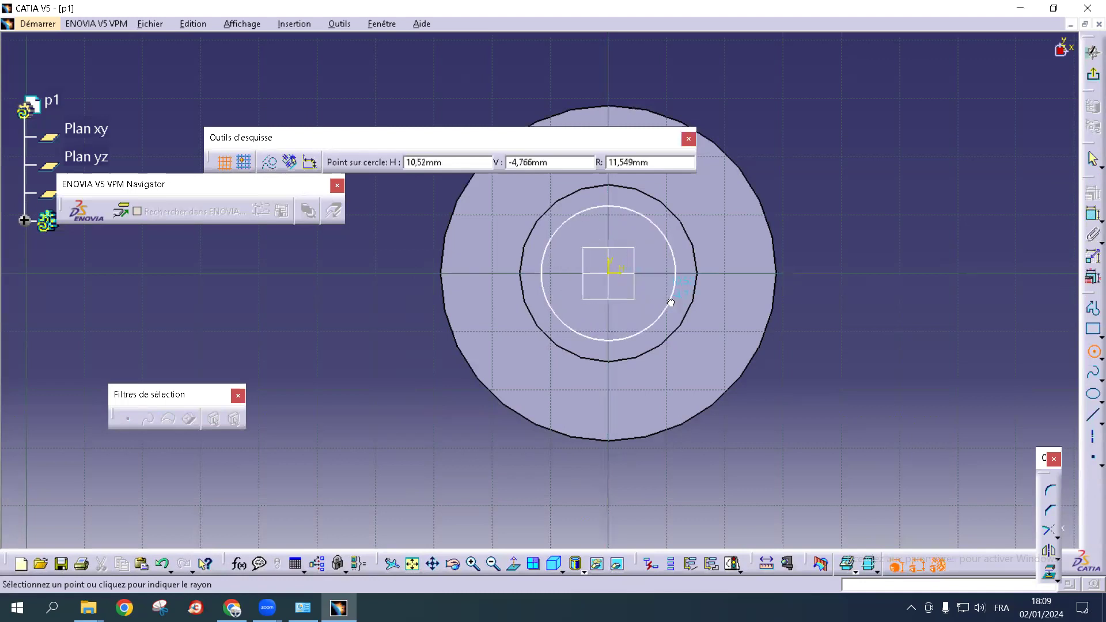
left_click(669, 301)
left_click(1092, 76)
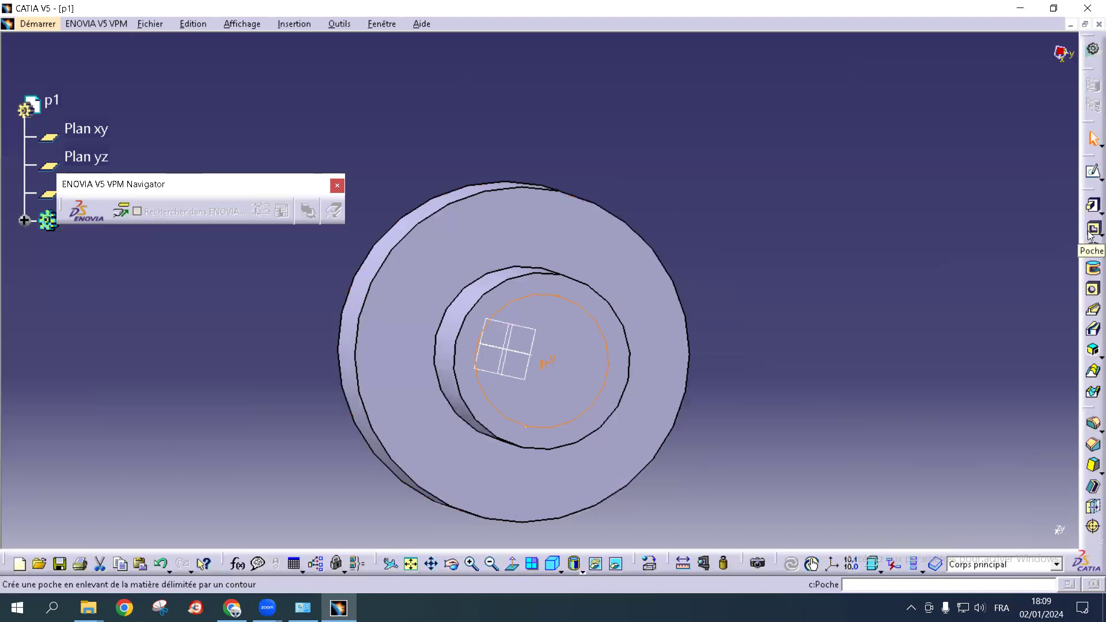
left_click(1091, 229)
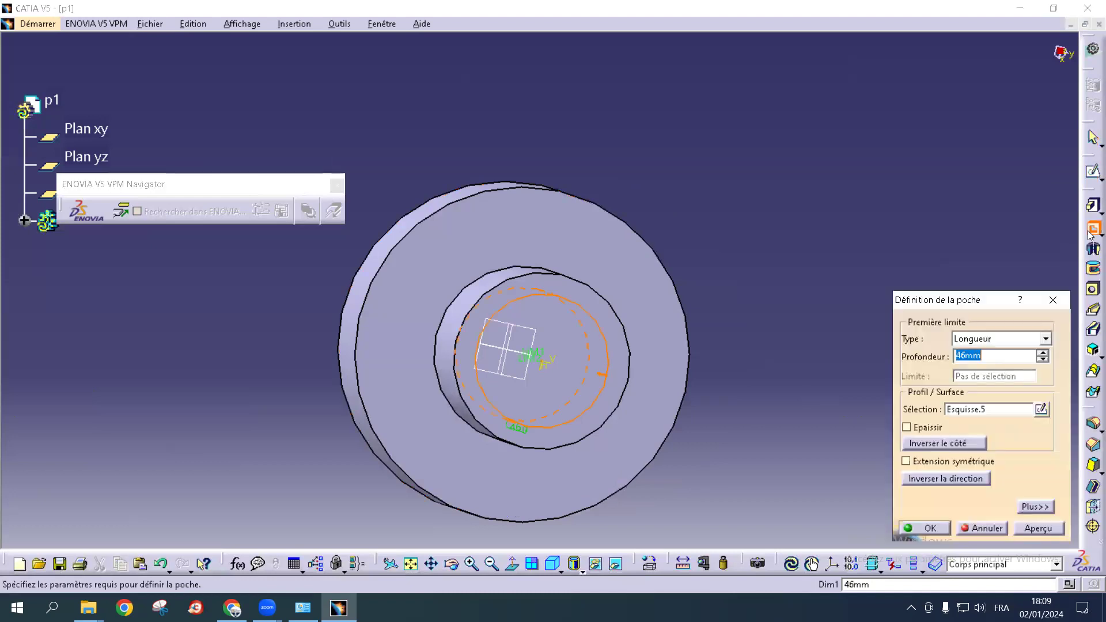
middle_click_drag(733, 172, 543, 306)
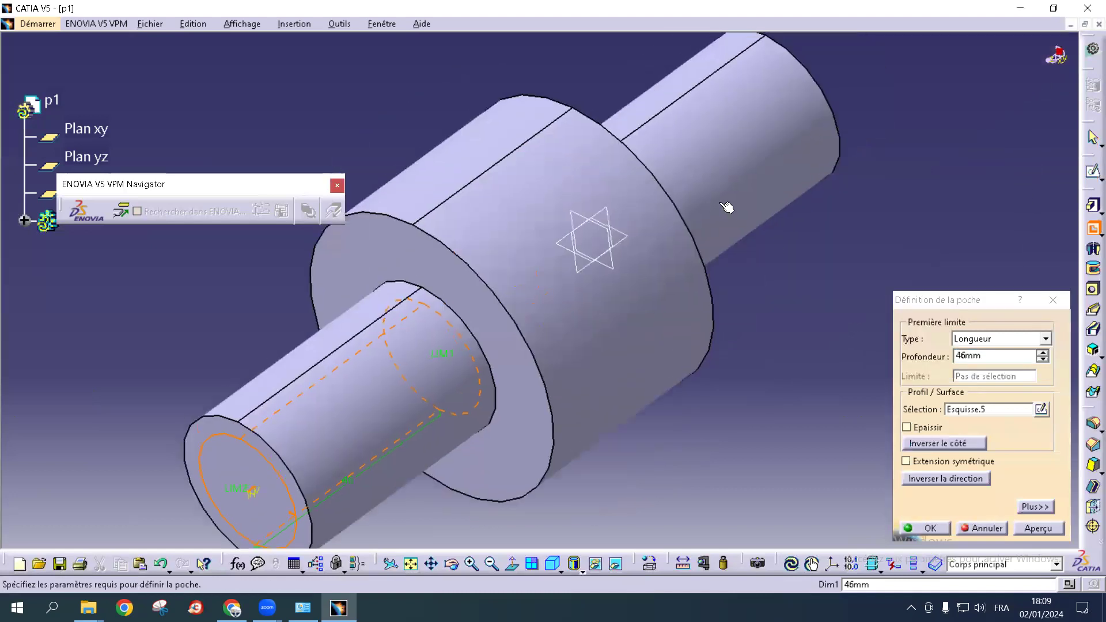
left_click_drag(1044, 352, 1046, 357)
left_click(1046, 338)
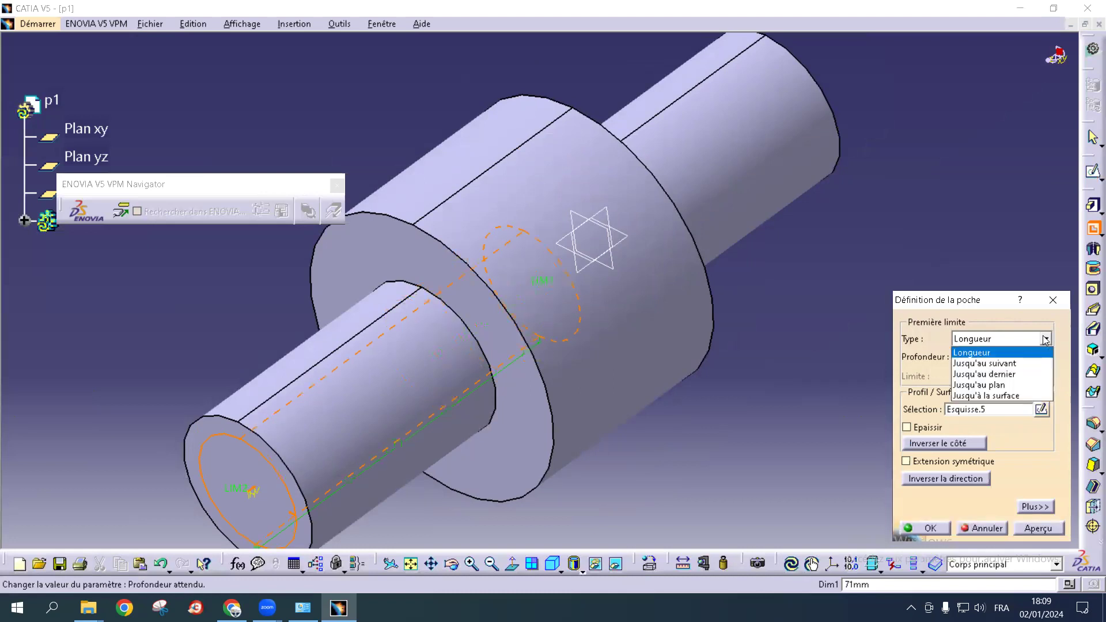
left_click(1029, 375)
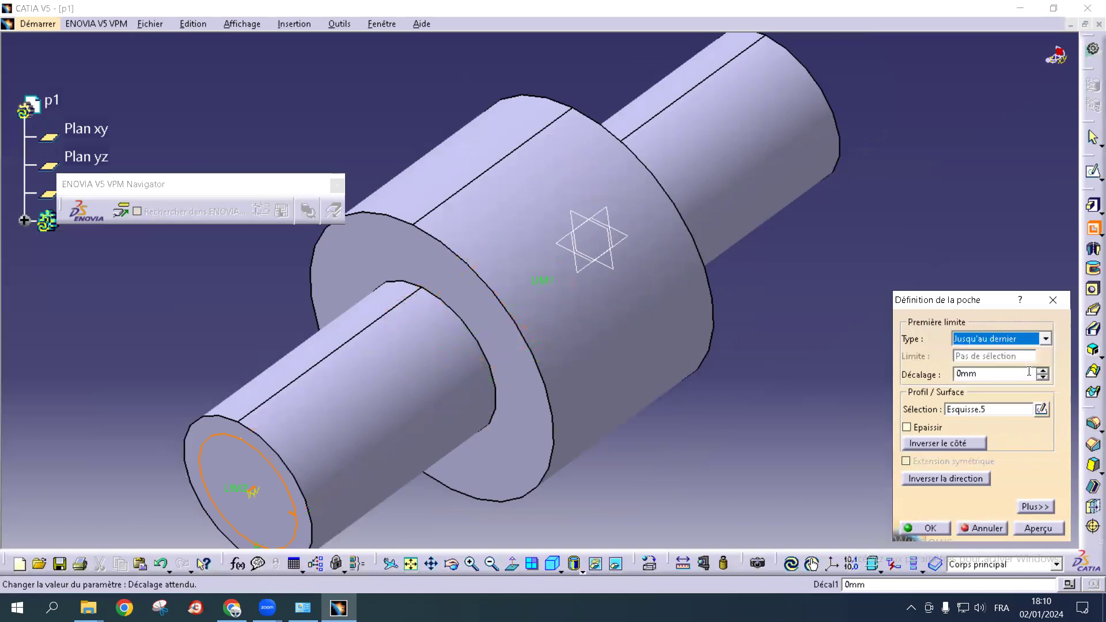
middle_click_drag(929, 180, 916, 140)
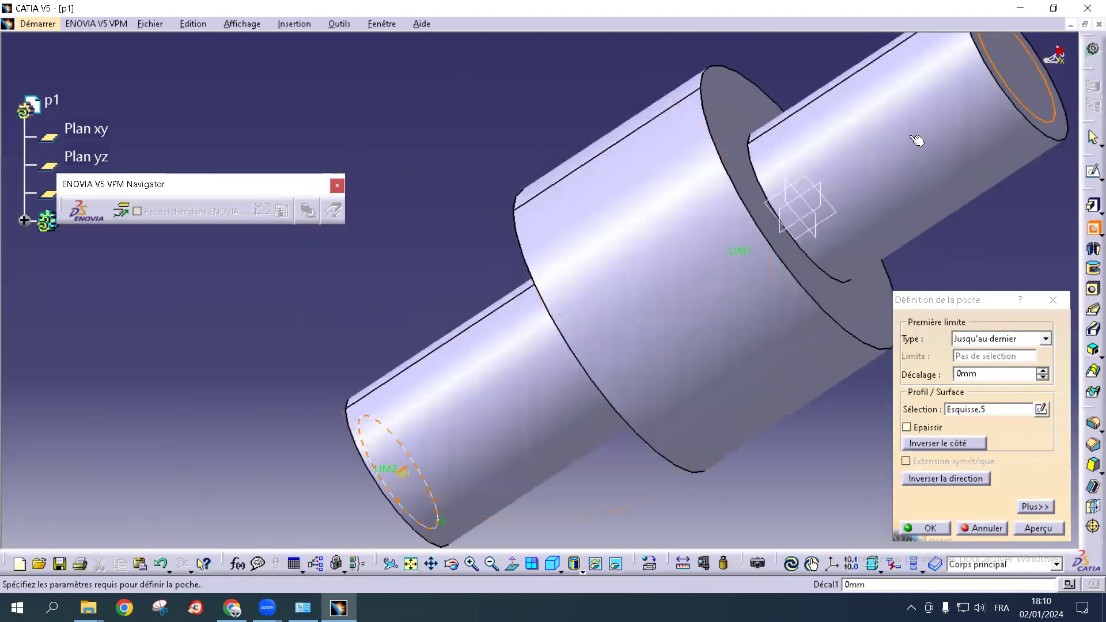
left_click(1053, 299)
Start a pocket from the end-face circle, trying a 52 mm depth and the Jusqu'au suivant limit
middle_click_drag(274, 343, 278, 368)
left_click(268, 382)
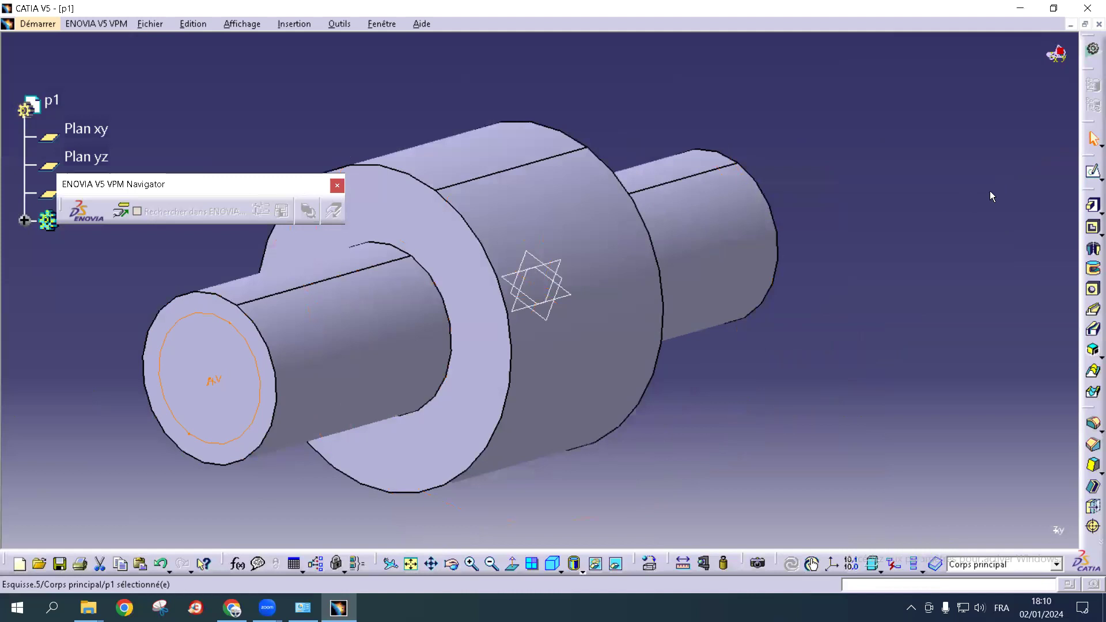
left_click(1093, 229)
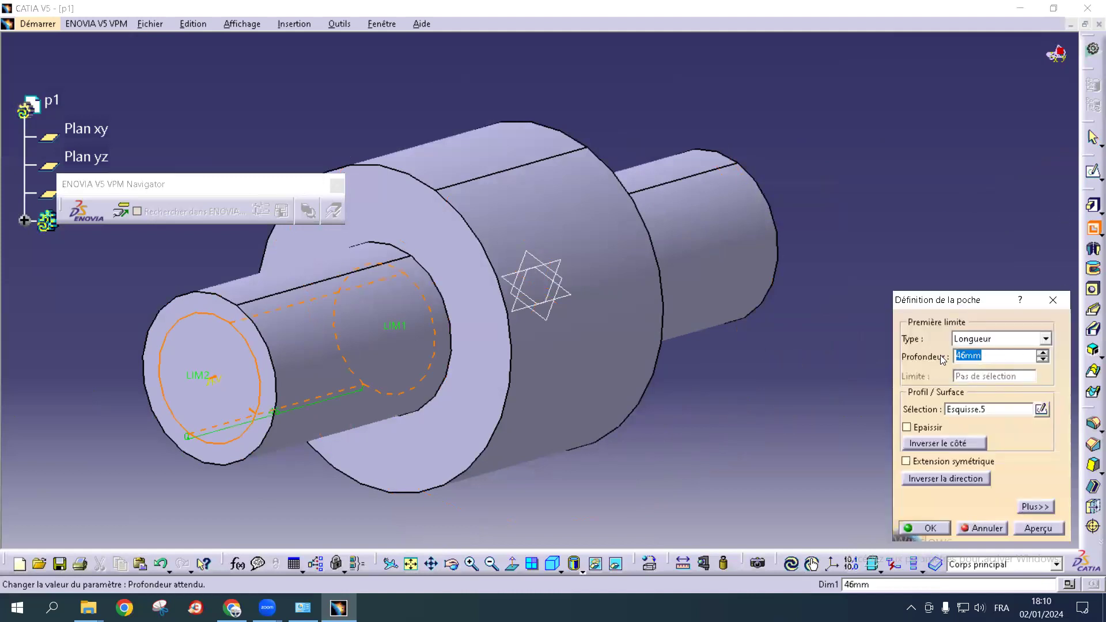
left_click(1044, 353)
left_click(1043, 353)
middle_click_drag(775, 206, 467, 284)
left_click(1044, 339)
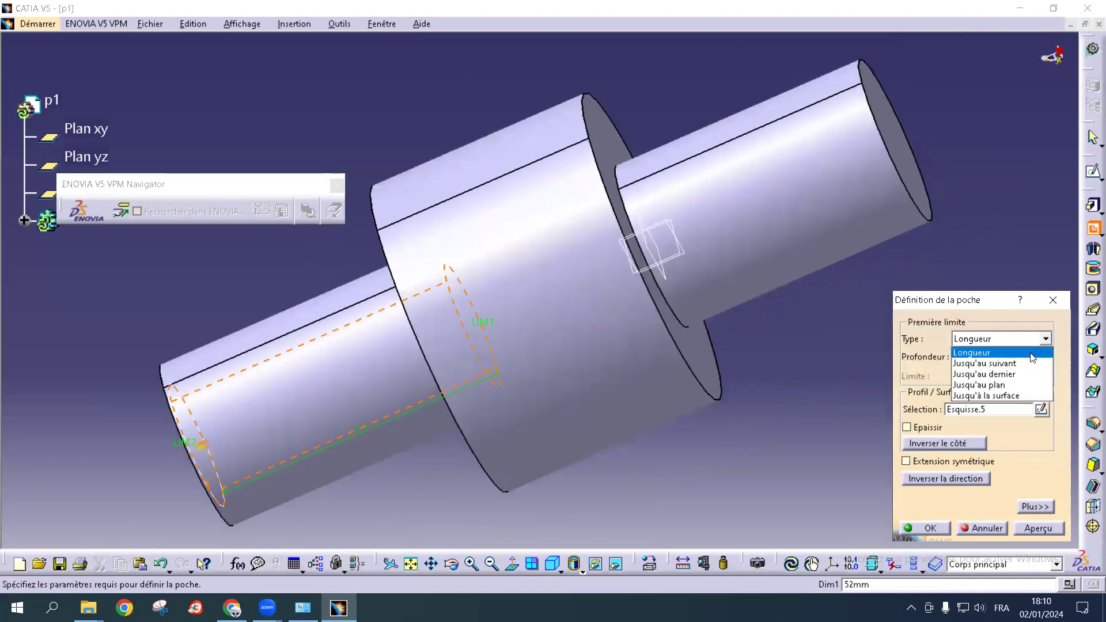
left_click(1020, 363)
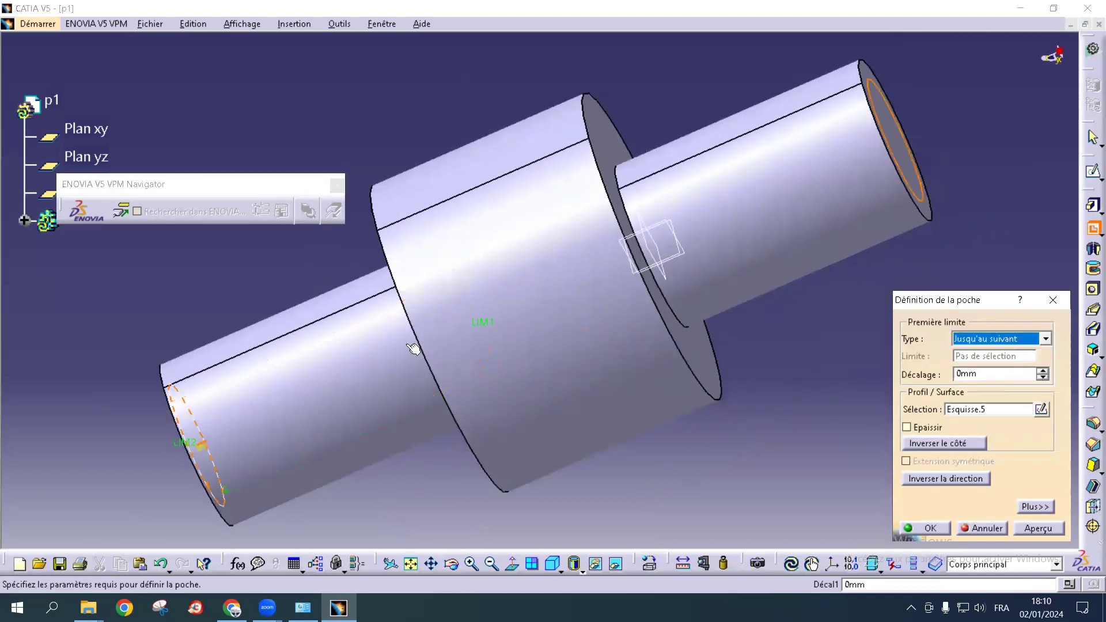
middle_click_drag(402, 301, 383, 349)
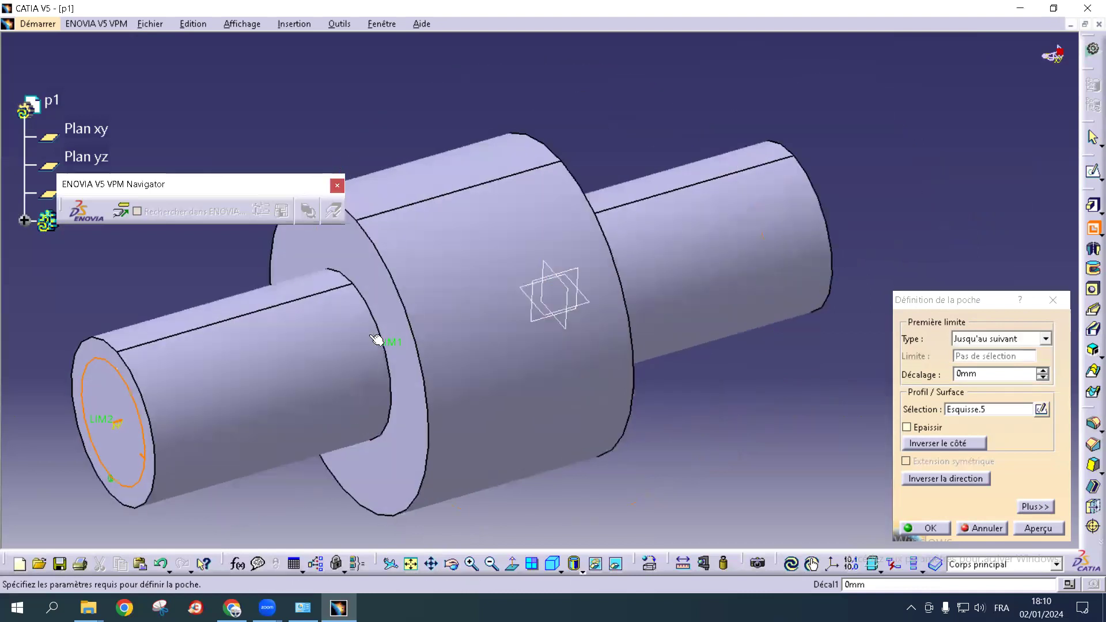
Set the pocket's limit type to Jusqu'au dernier and create the bore through the whole part
left_click(1045, 339)
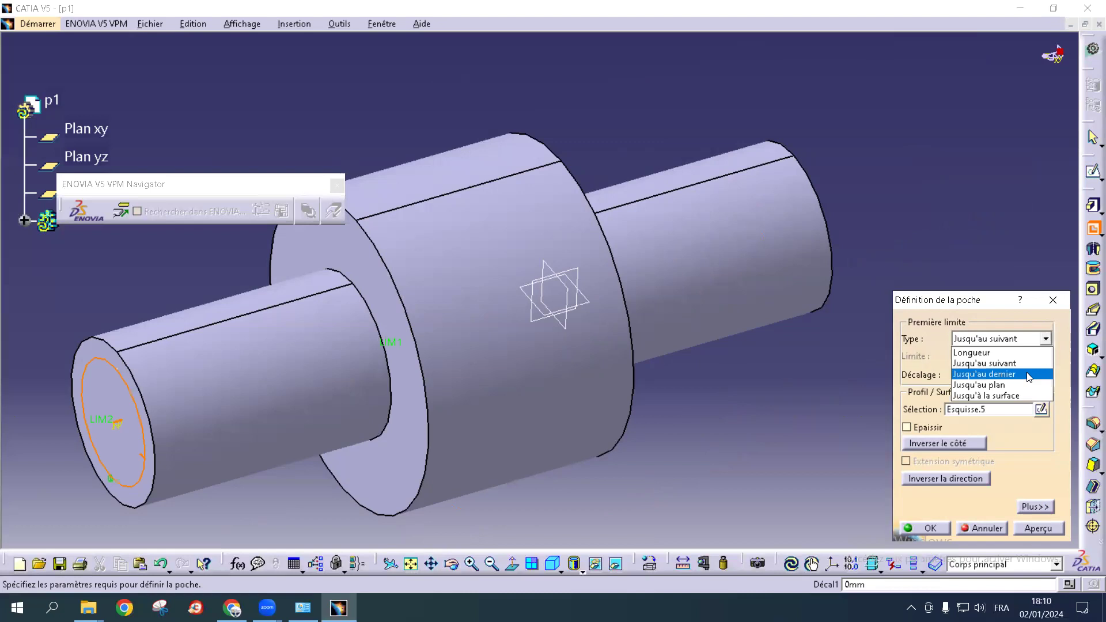
left_click(1029, 377)
middle_click_drag(867, 240, 650, 247)
middle_click_drag(933, 180, 851, 211)
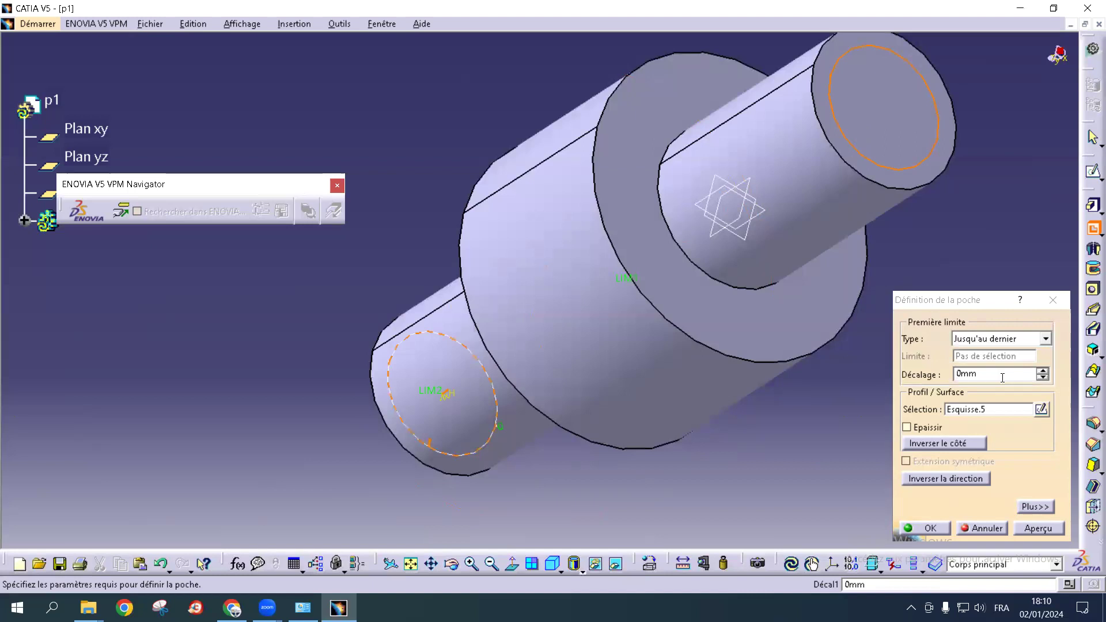
left_click(1038, 528)
left_click(924, 528)
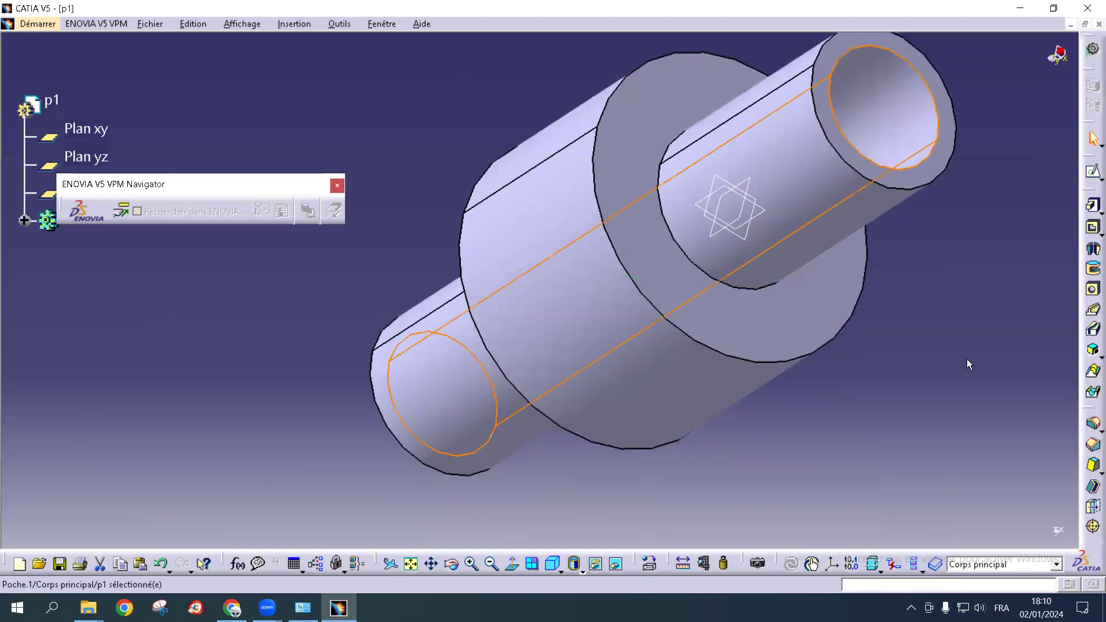
middle_click_drag(867, 340, 803, 323)
middle_click_drag(708, 254, 491, 327)
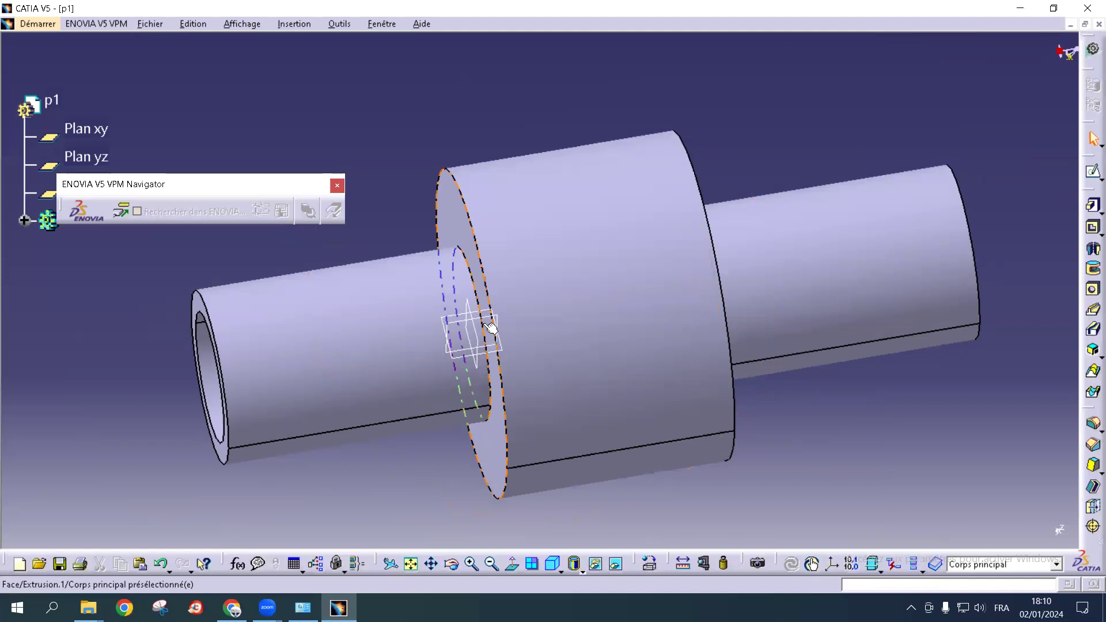
middle_click_drag(768, 136, 810, 158)
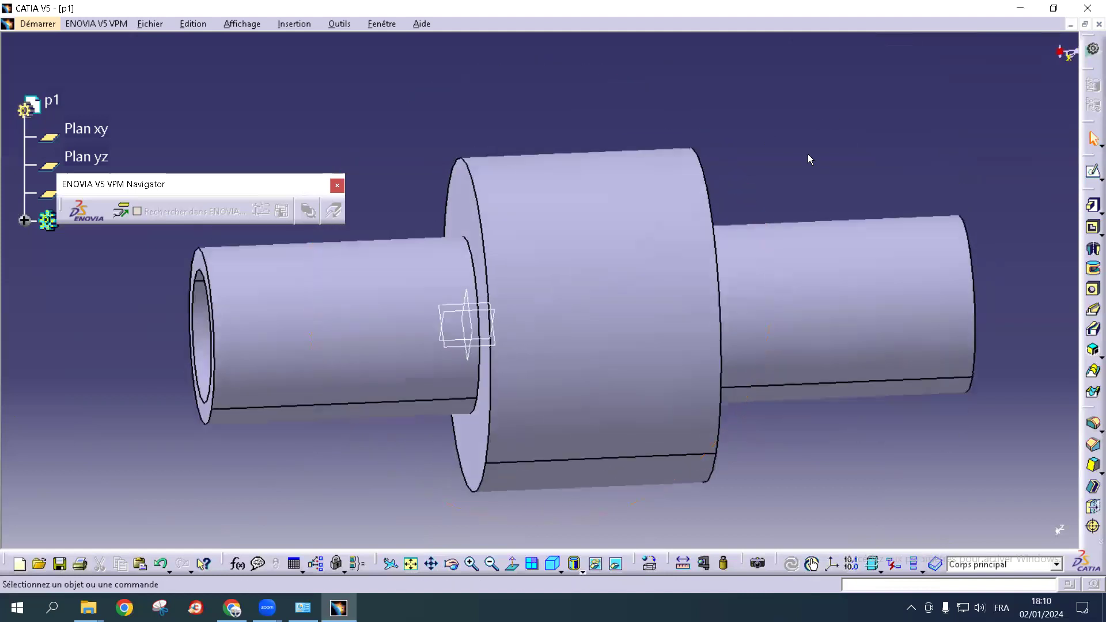
middle_click_drag(565, 109, 651, 179)
middle_click_drag(876, 218, 876, 172)
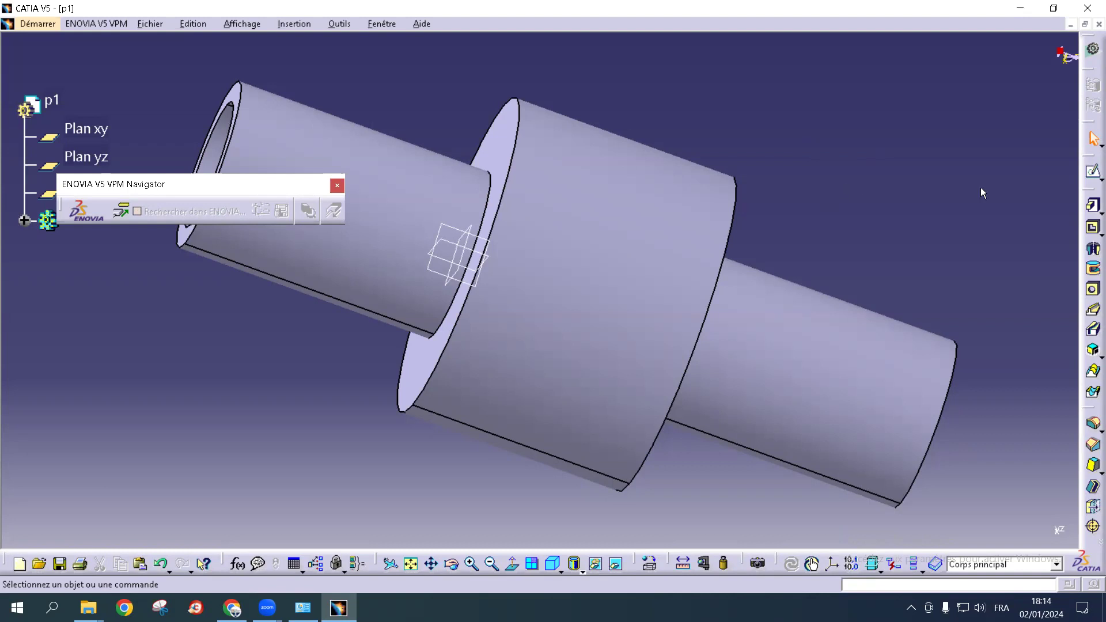
Create a new Part document with the proposed part name
key("ctrl+n")
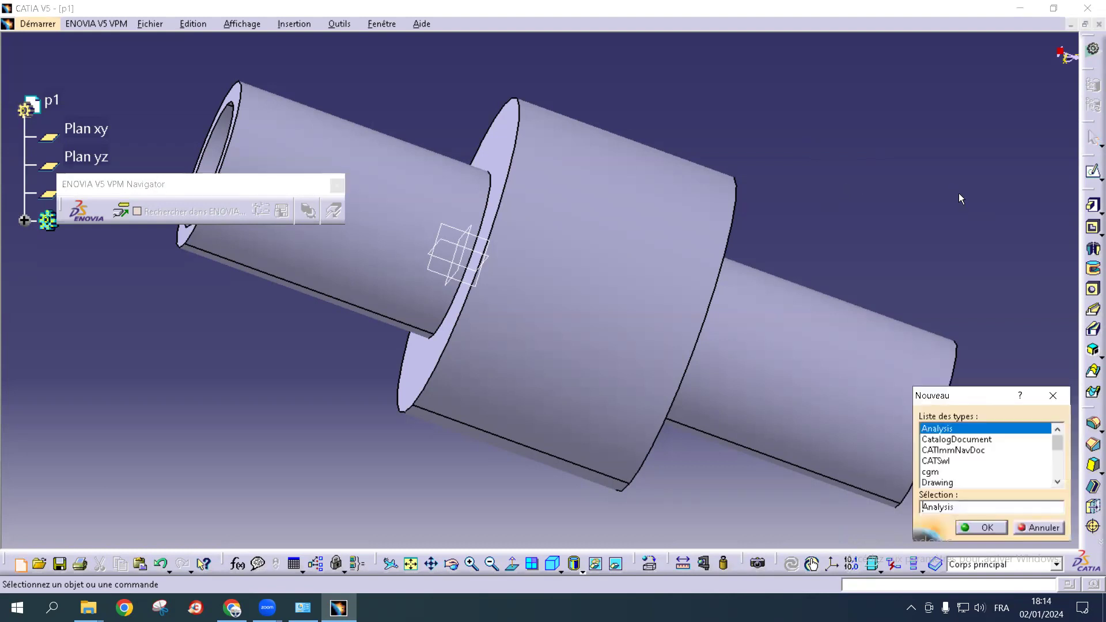
type("Part")
left_click(987, 527)
left_click(981, 528)
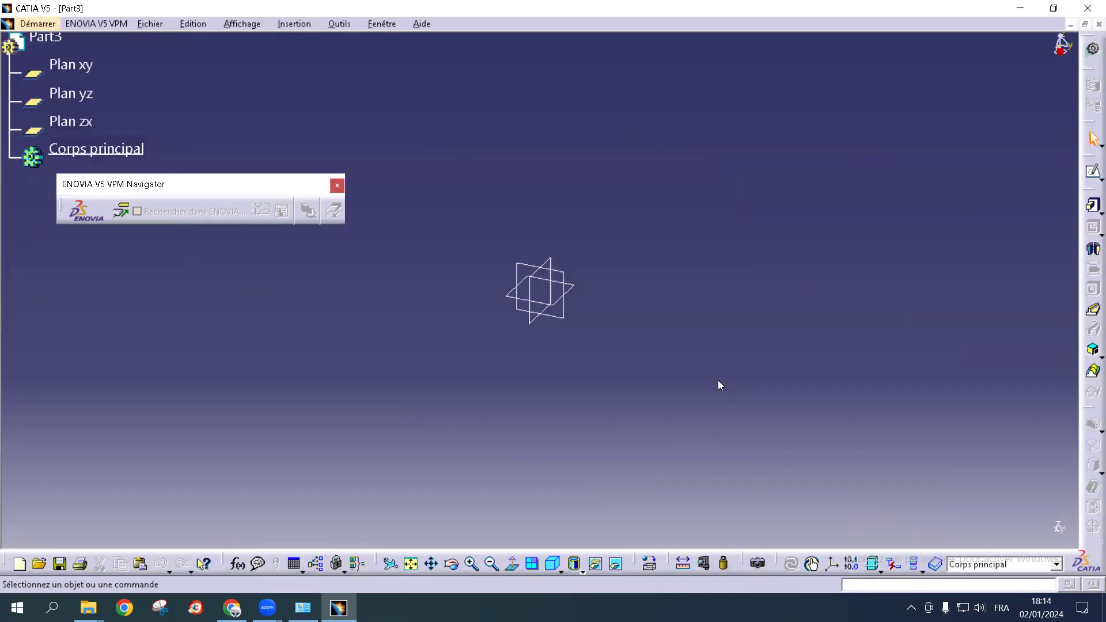
key("ctrl+n")
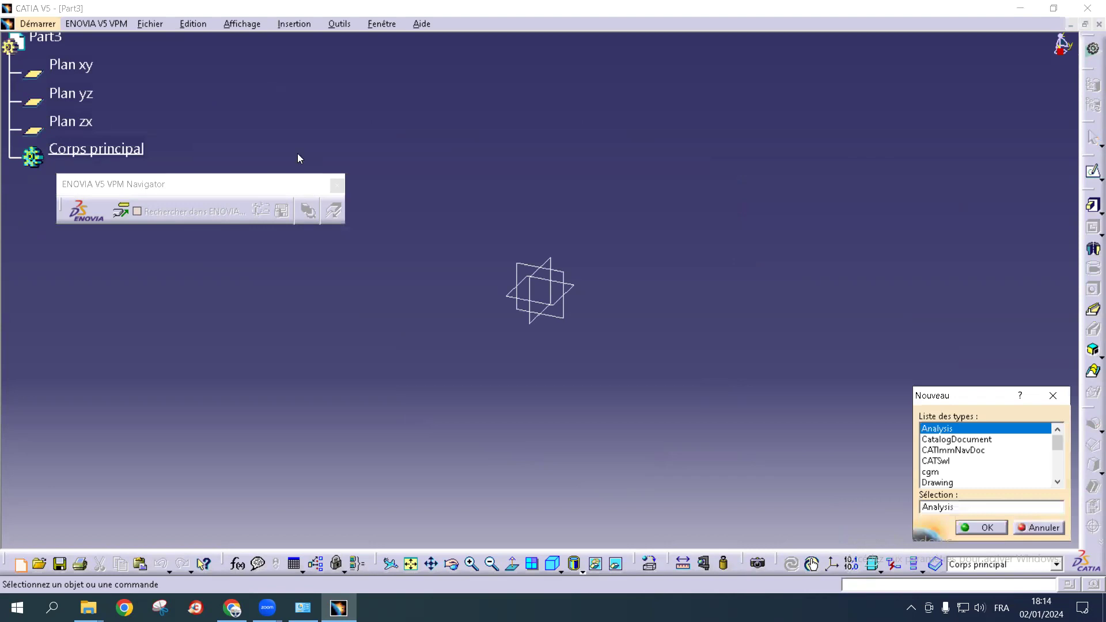
left_click(1043, 528)
left_click(149, 24)
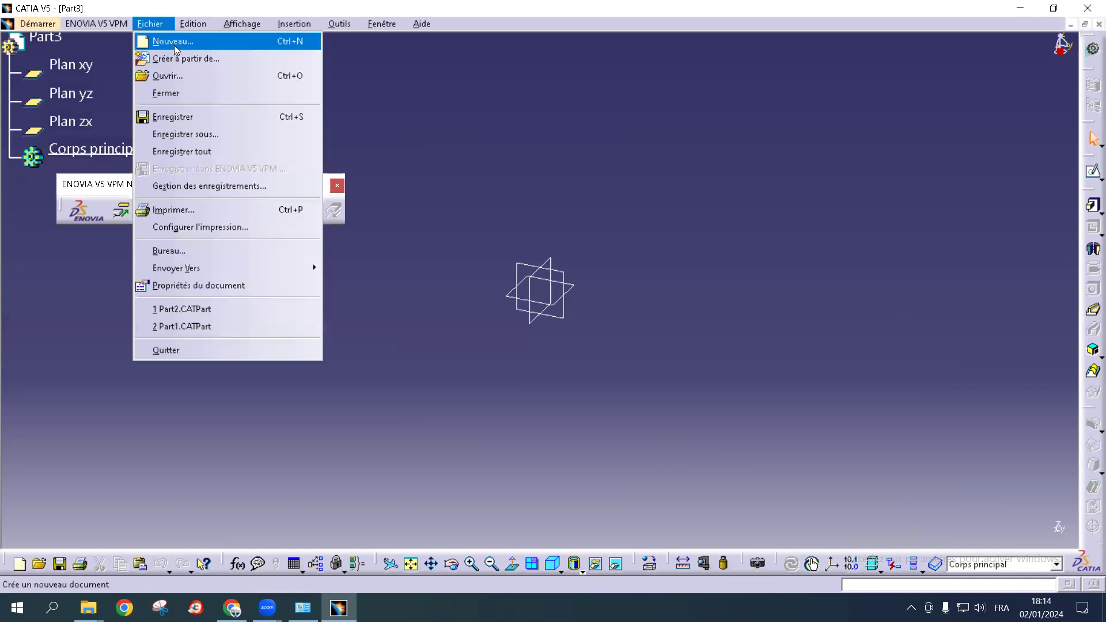
left_click(301, 5)
Create another empty Part document, keeping the proposed name Part4
key("ctrl+n")
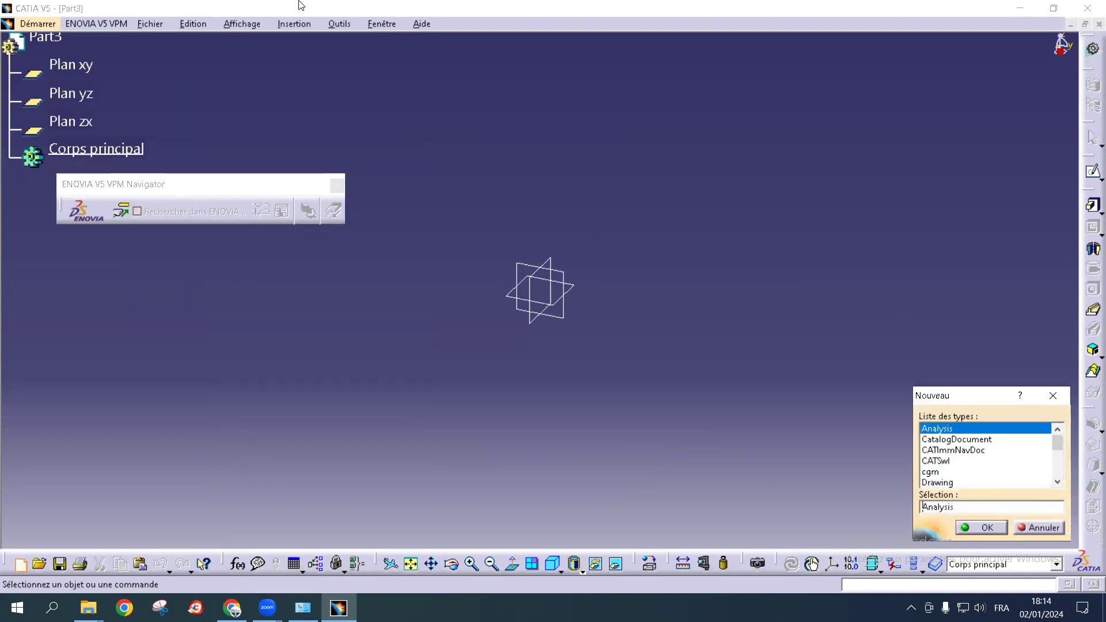
key("p")
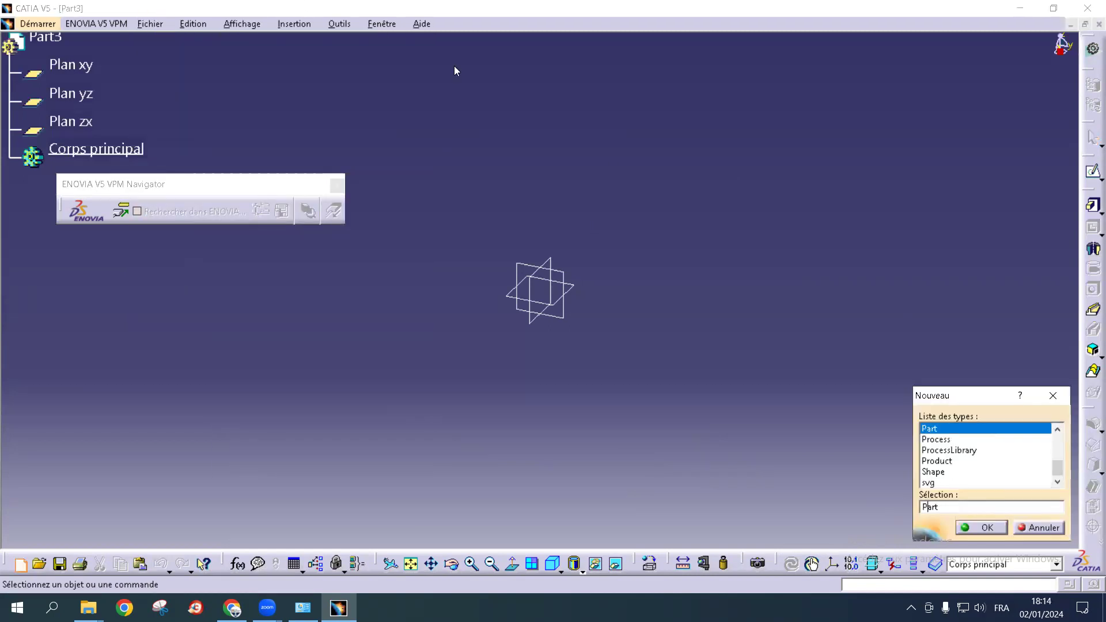
left_click(991, 527)
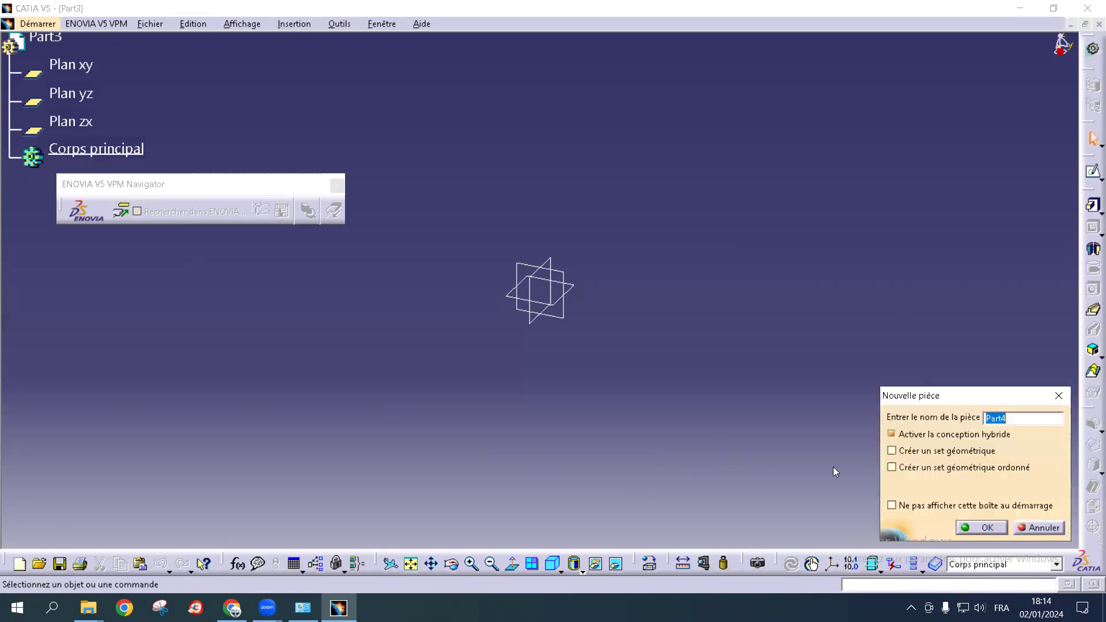
left_click(991, 528)
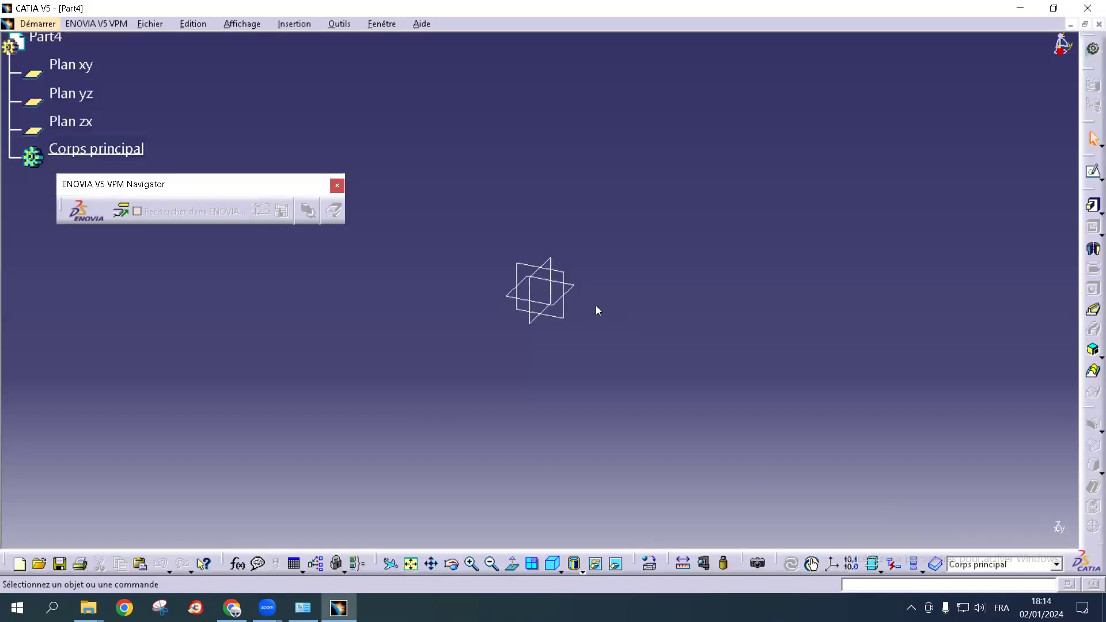
Sketch a circle centred on the origin on Plan xy and exit the sketch
left_click(581, 290)
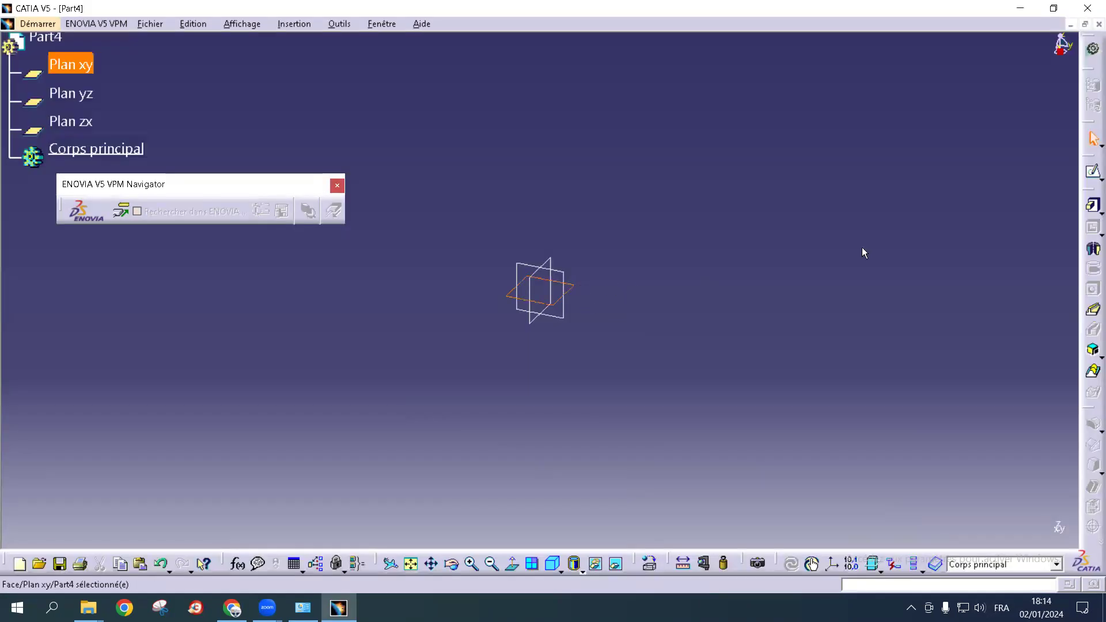
left_click(1091, 175)
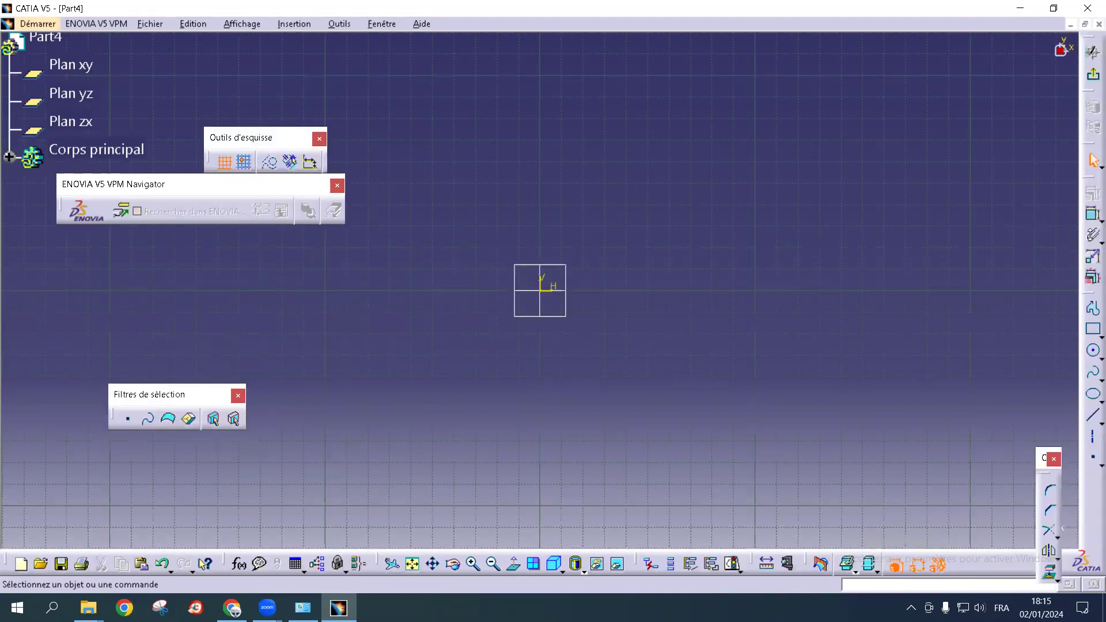
left_click(1093, 352)
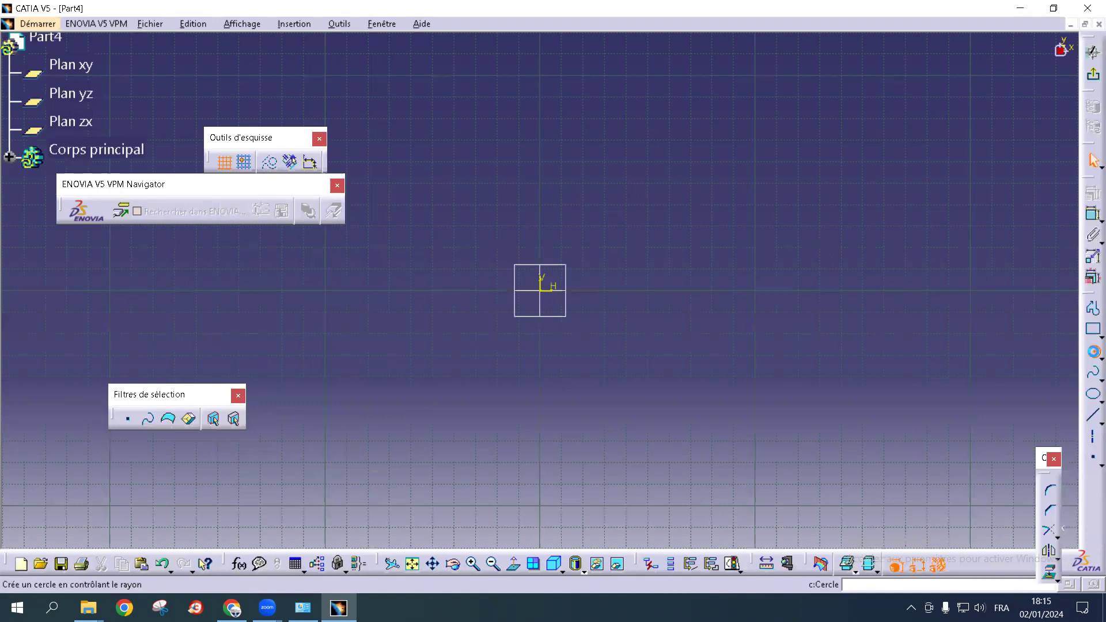
left_click(546, 292)
left_click(604, 315)
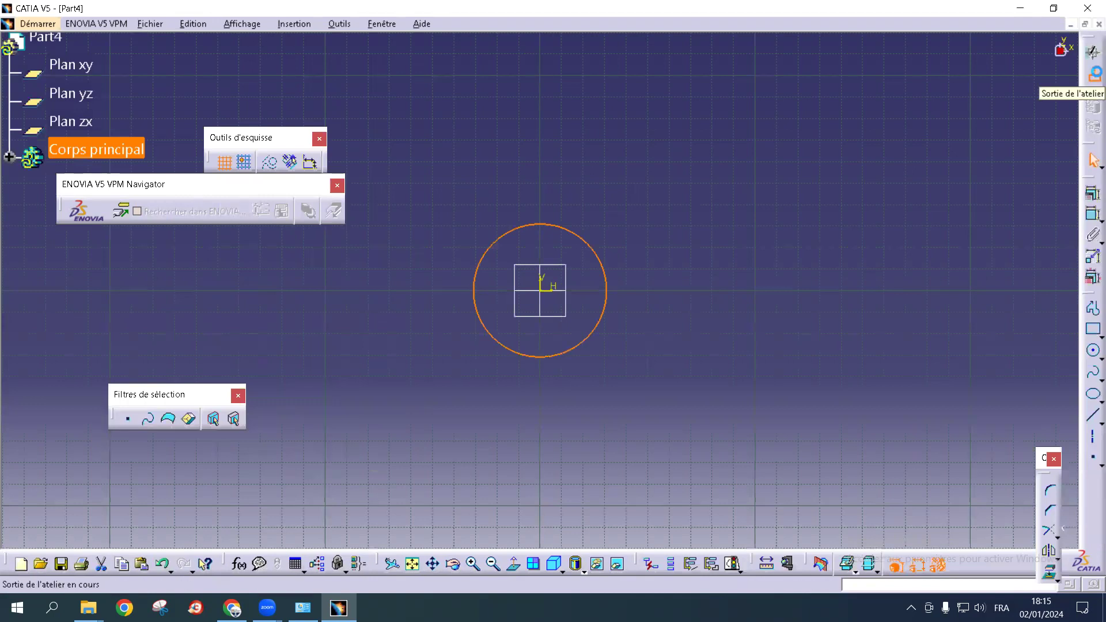
left_click(1092, 76)
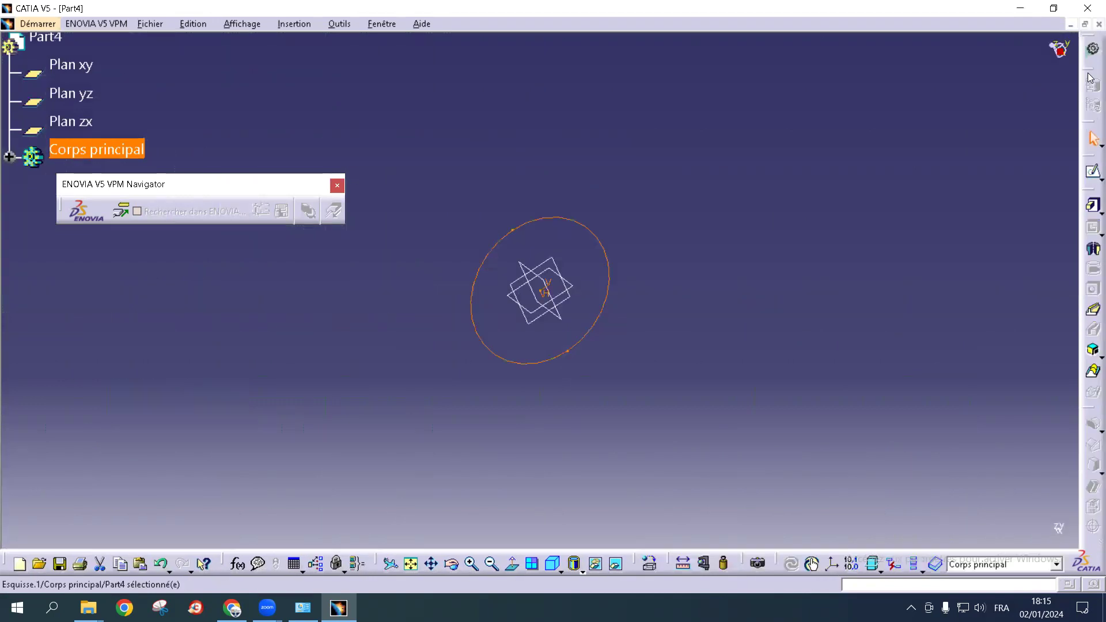
Preview the circle's extrusion at 80 mm and create it with a length of 60 mm
left_click(1093, 205)
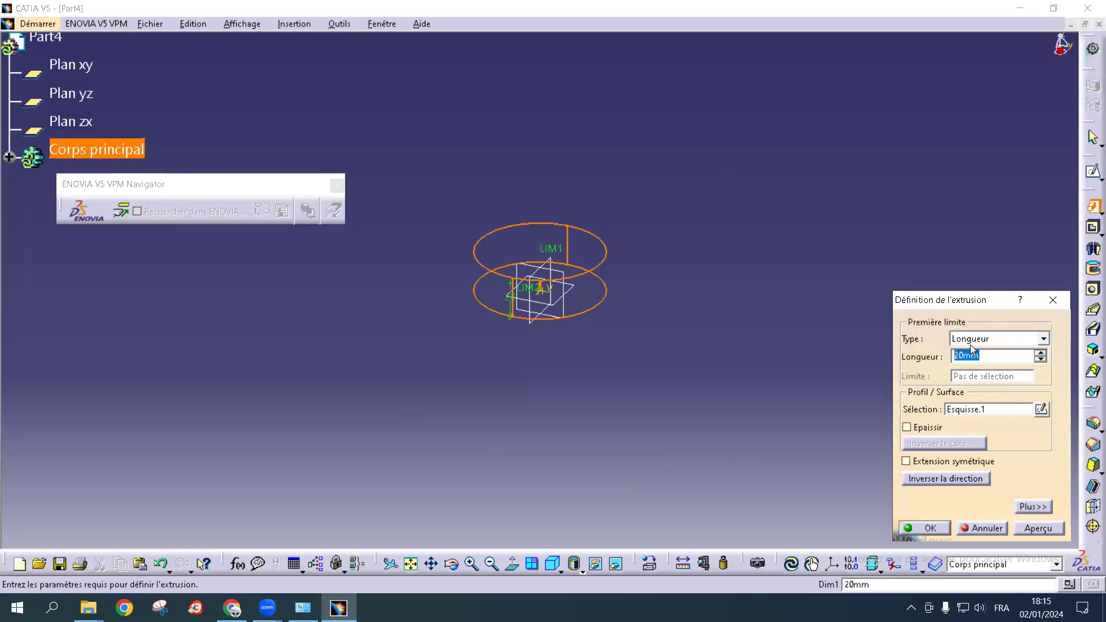
type("80")
left_click(1036, 527)
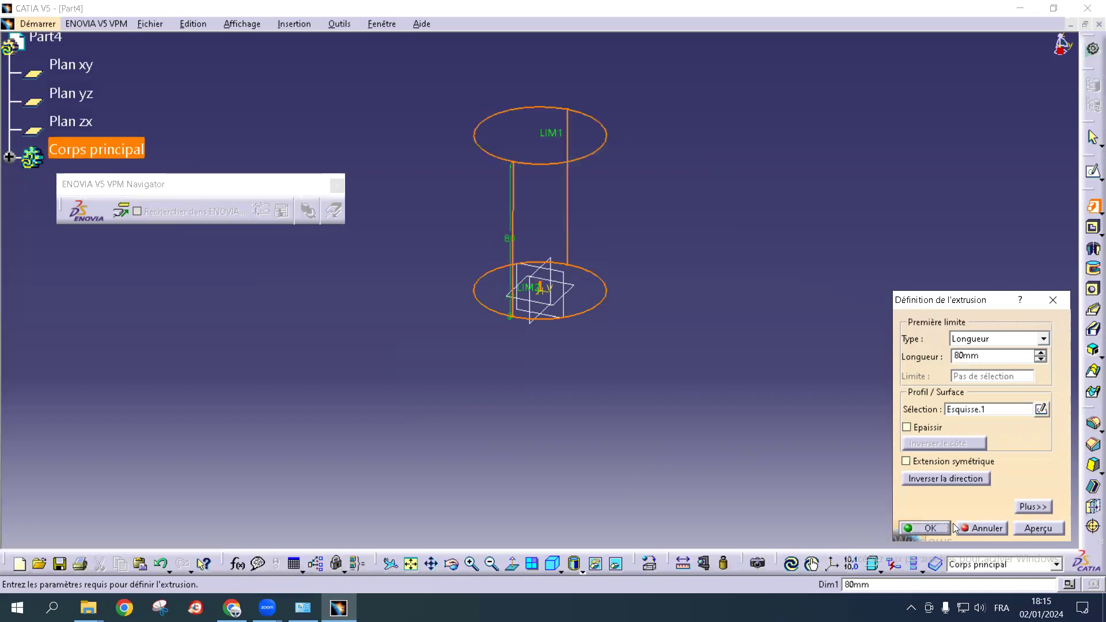
double_click(997, 356)
type("60")
left_click(1025, 529)
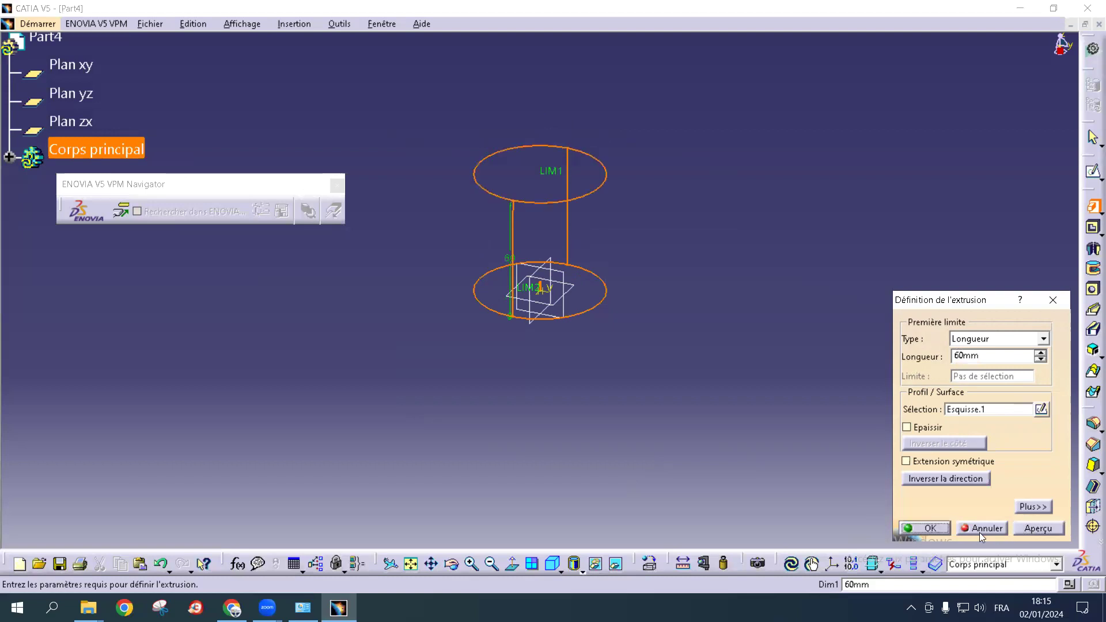
left_click(941, 529)
left_click(740, 271)
Sketch a circle centred on the origin on the cylinder's end face, slightly smaller than its outer edge
mouse_move(717, 301)
middle_mouse_down()
mouse_move(644, 384)
mouse_move(625, 352)
middle_mouse_up()
left_click(595, 254)
left_click(1093, 172)
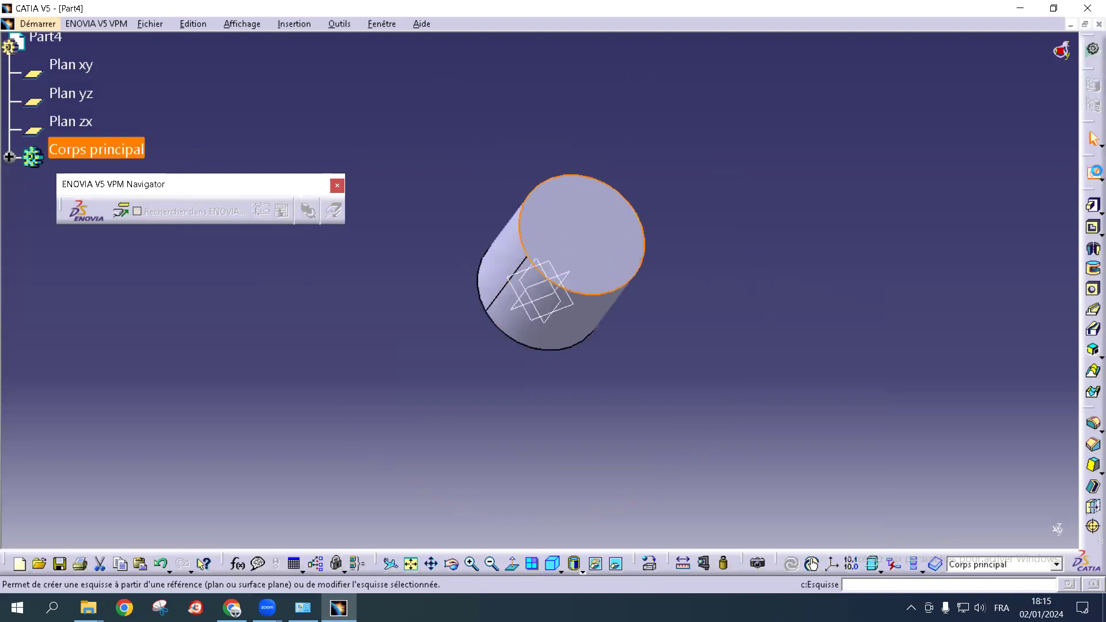
left_click(1093, 350)
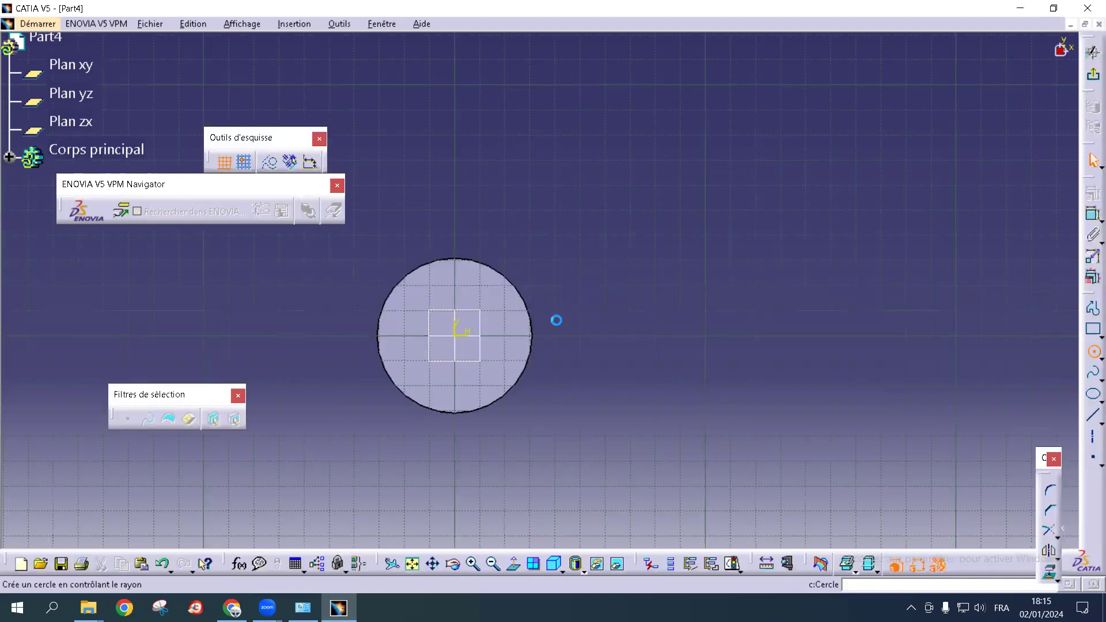
left_click(460, 339)
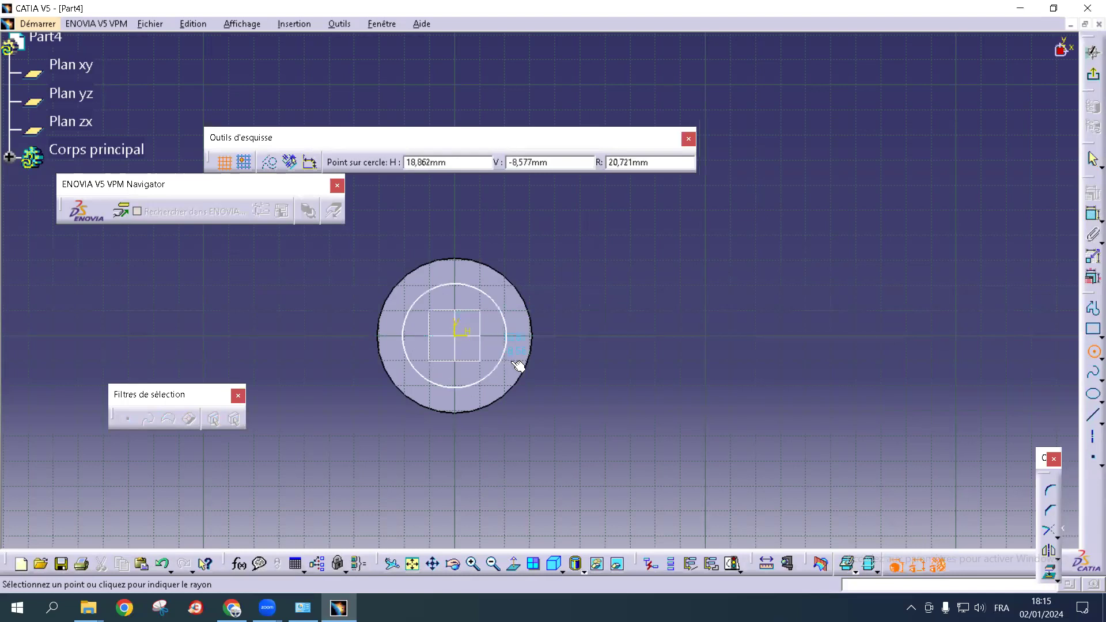
left_click(522, 368)
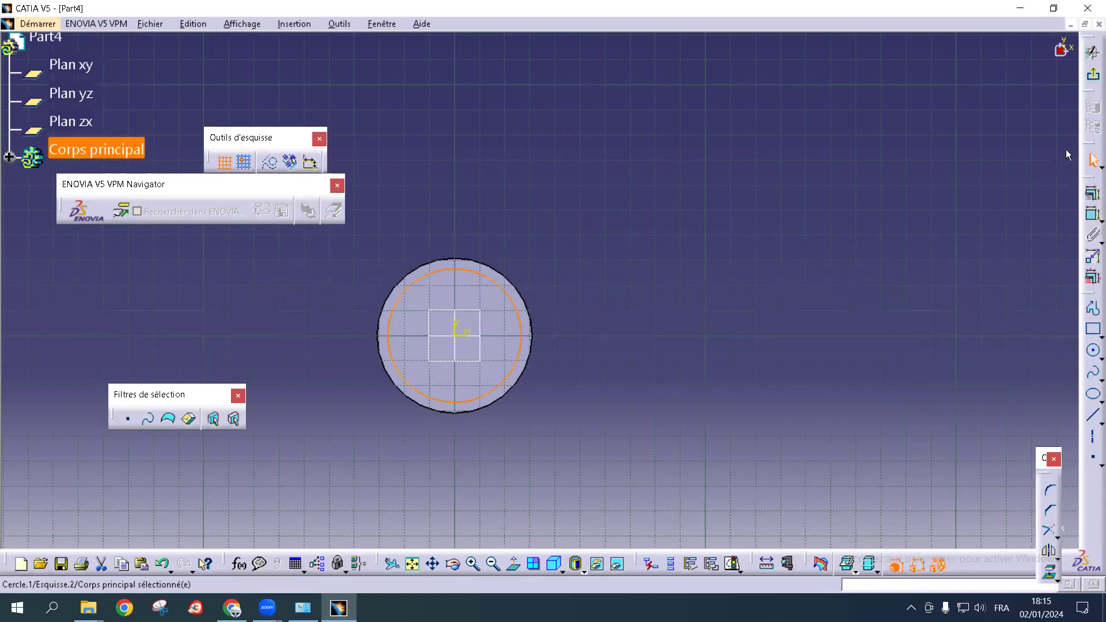
left_click(1093, 52)
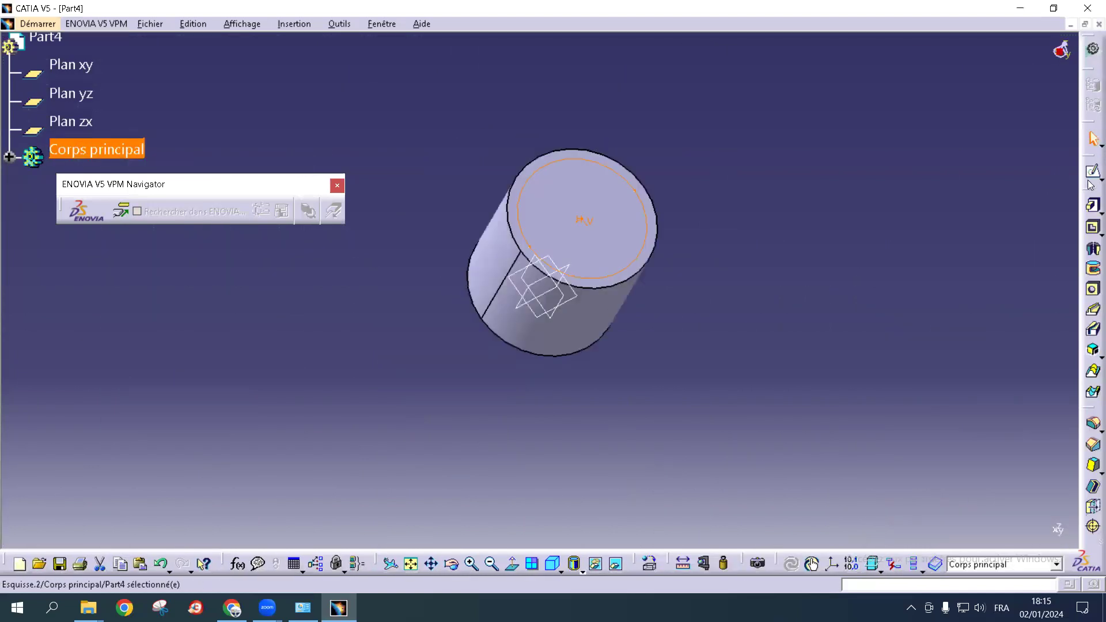
Cut a 55 mm deep pocket into the cylinder from the end-face circle
left_click(1092, 229)
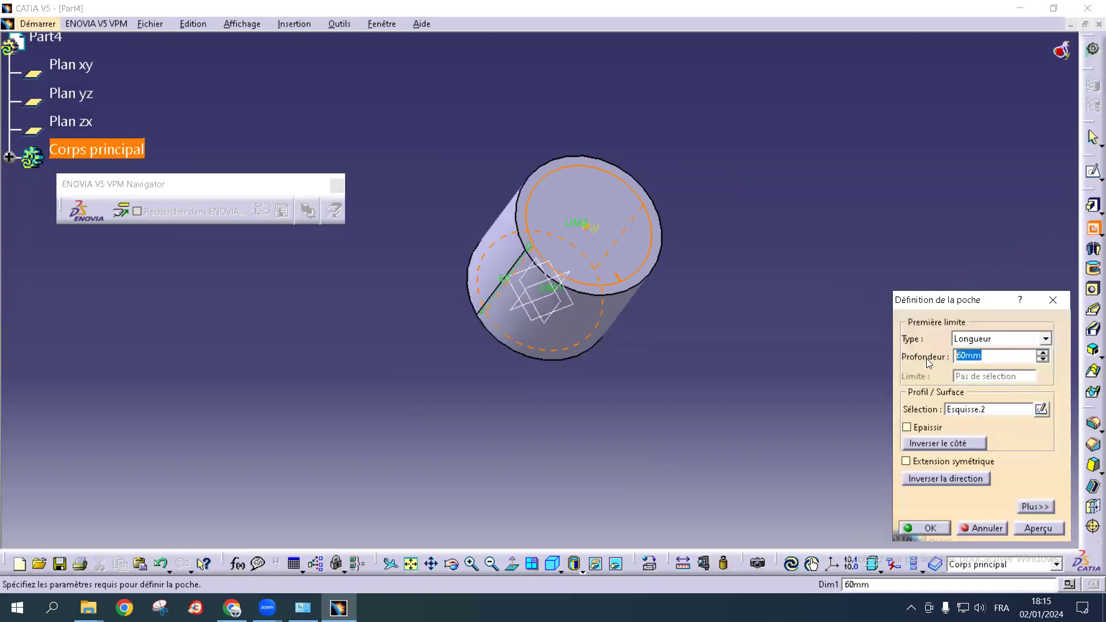
type("55")
left_click(1037, 528)
left_click(923, 528)
Reopen the pocket Poche.1 from the expanded body and set its depth to 60 mm
middle_click_drag(764, 270, 691, 222)
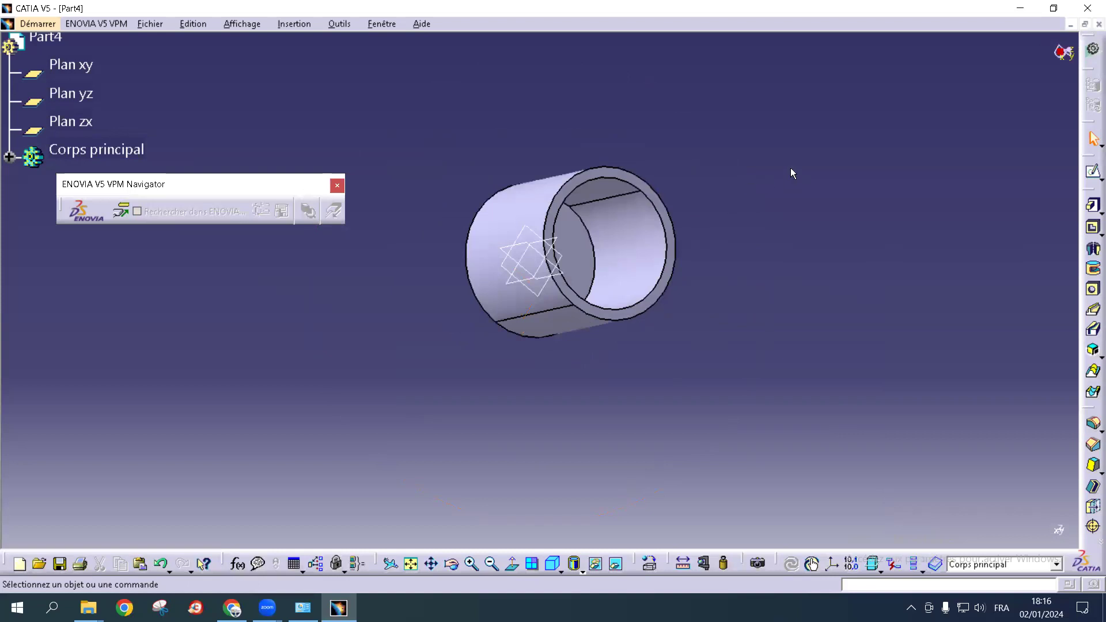
middle_click_drag(796, 206, 720, 213)
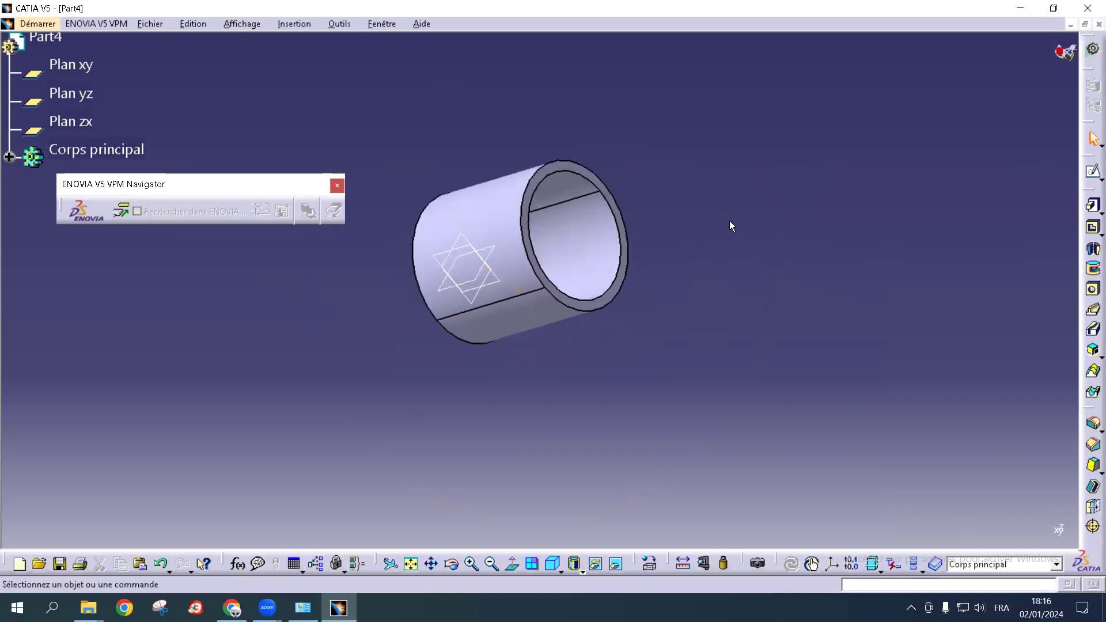
middle_click_drag(760, 262, 839, 273)
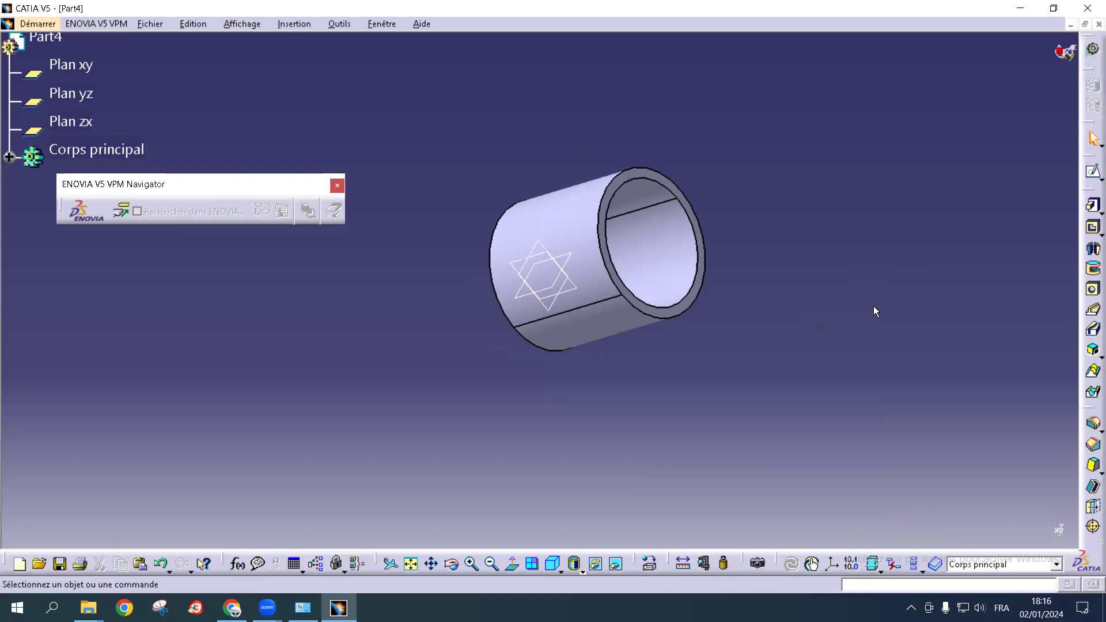
middle_click_drag(892, 296, 861, 315)
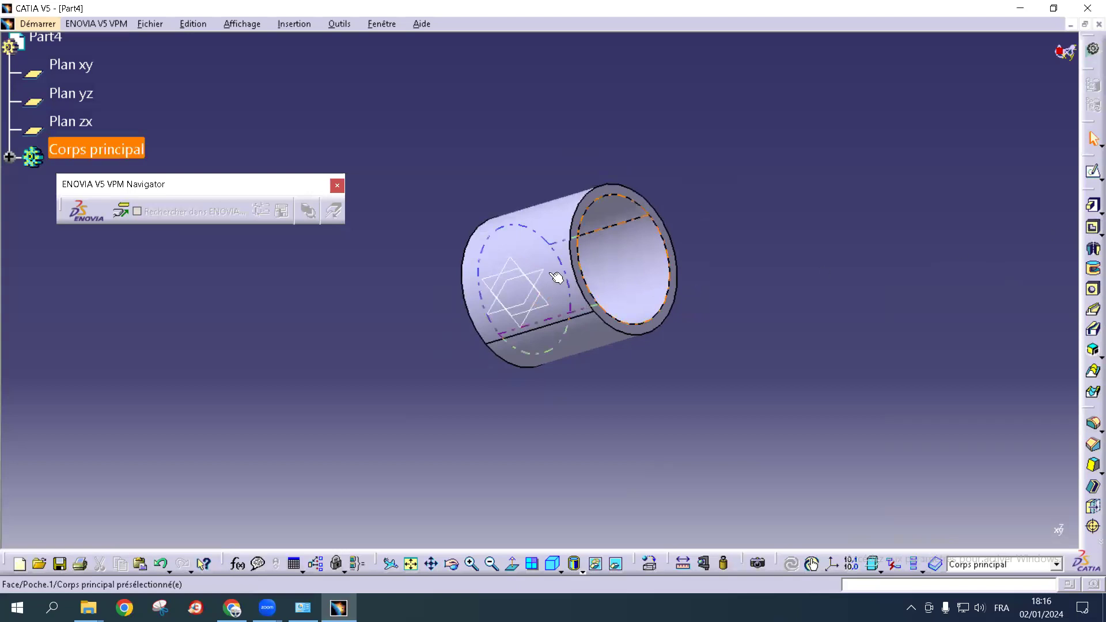
left_click(9, 157)
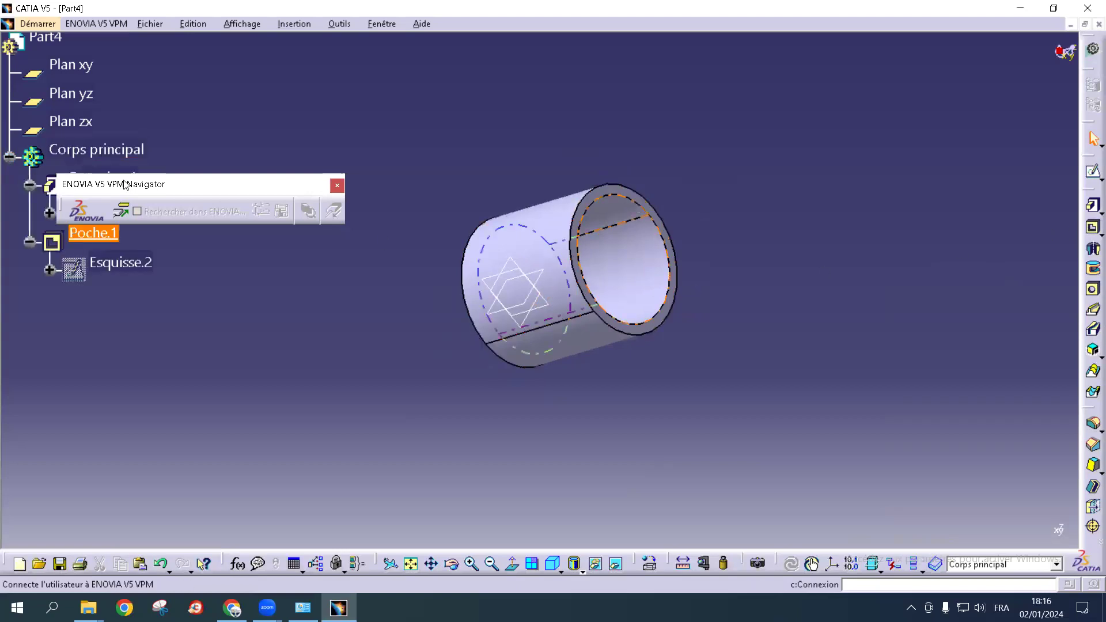
left_click_drag(129, 190, 165, 104)
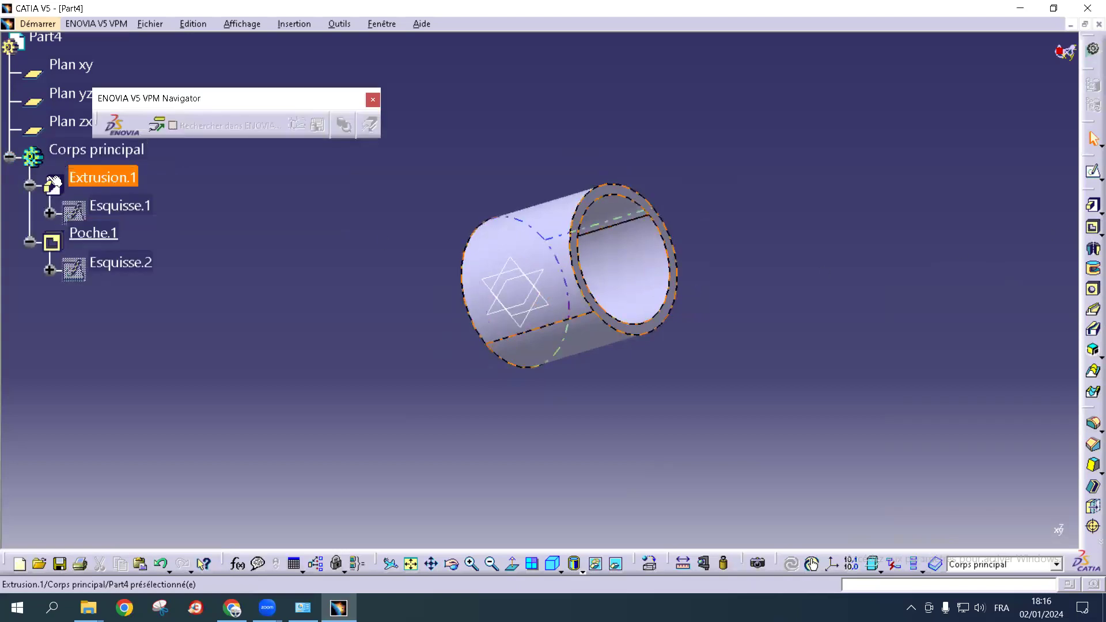
double_click(88, 233)
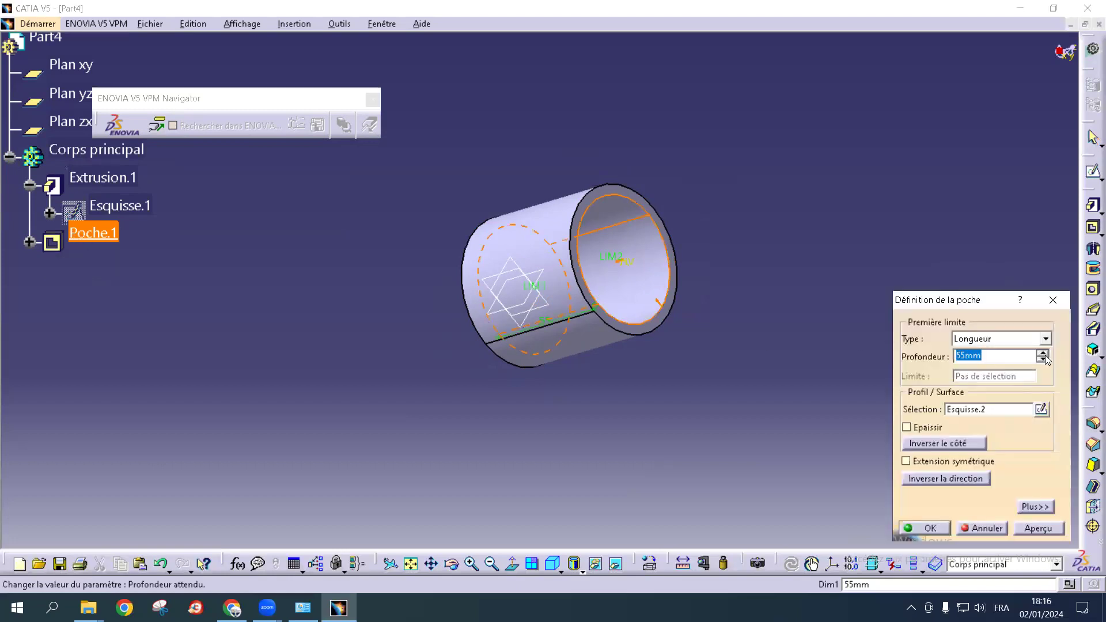
type("60")
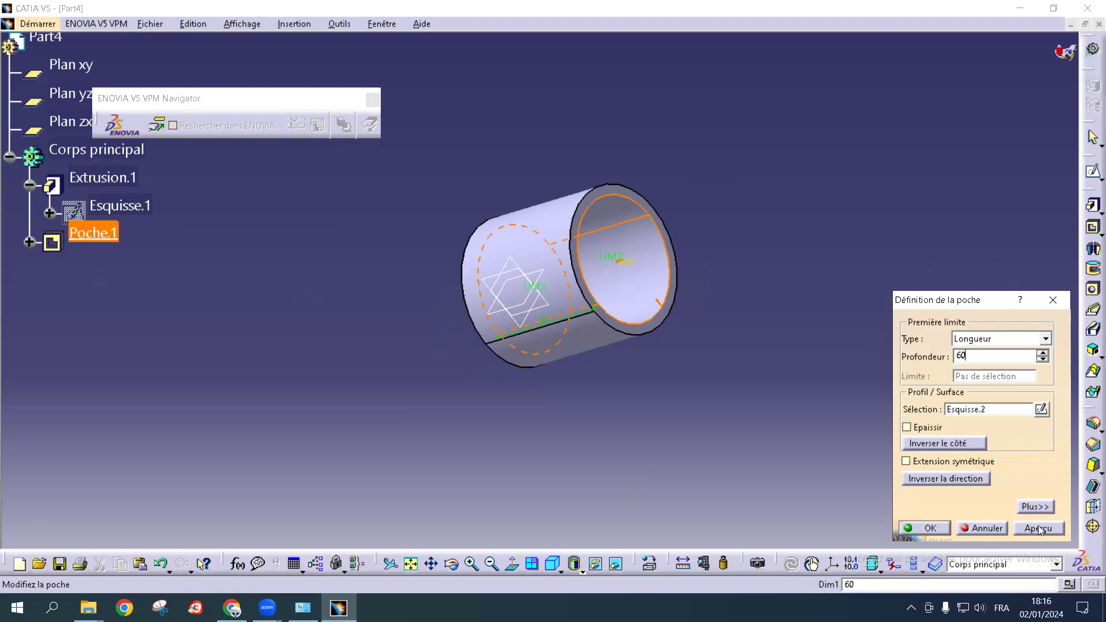
left_click(926, 528)
Undo the pocket depth change, the pocket, its end-face sketch and the extrusion of the base circle
middle_click_drag(374, 329, 909, 311)
middle_click_drag(631, 156, 568, 270)
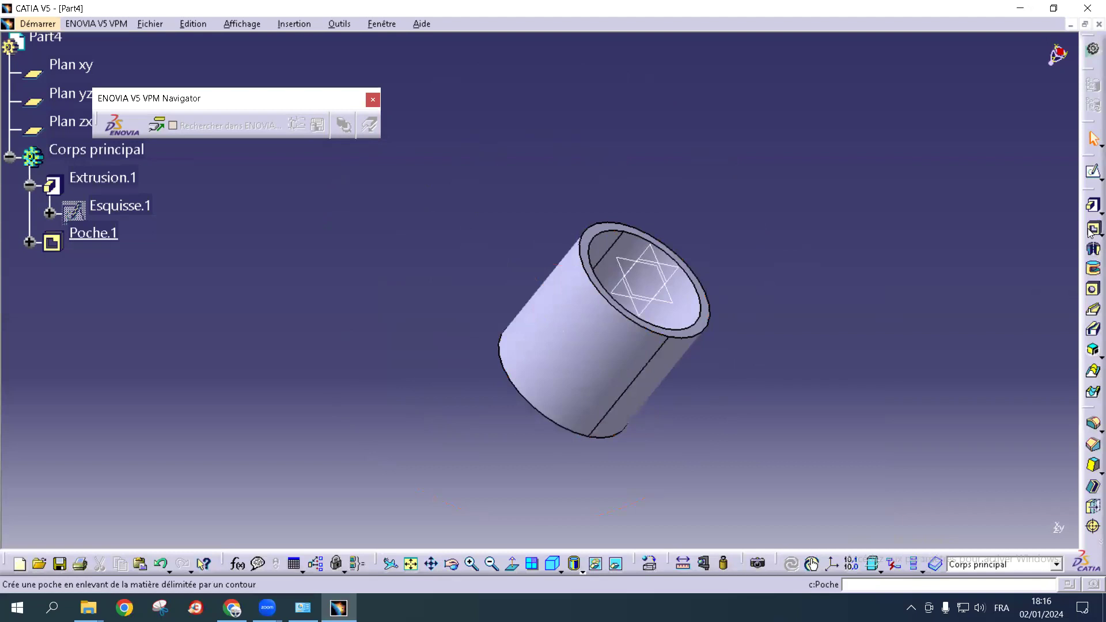
middle_click_drag(716, 242, 588, 378)
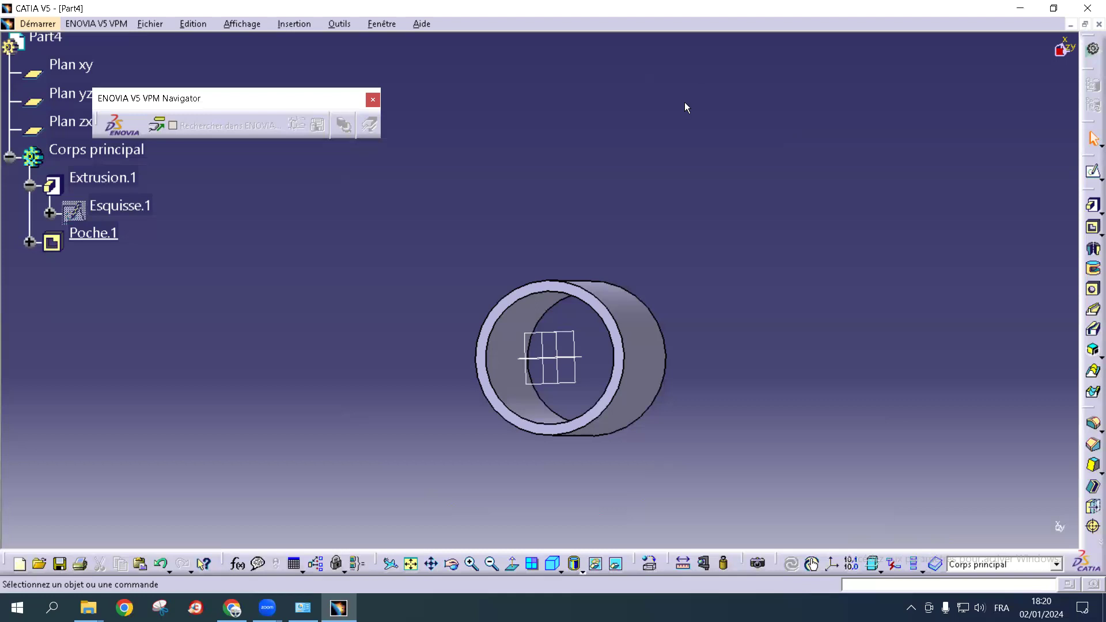
key("ctrl+z")
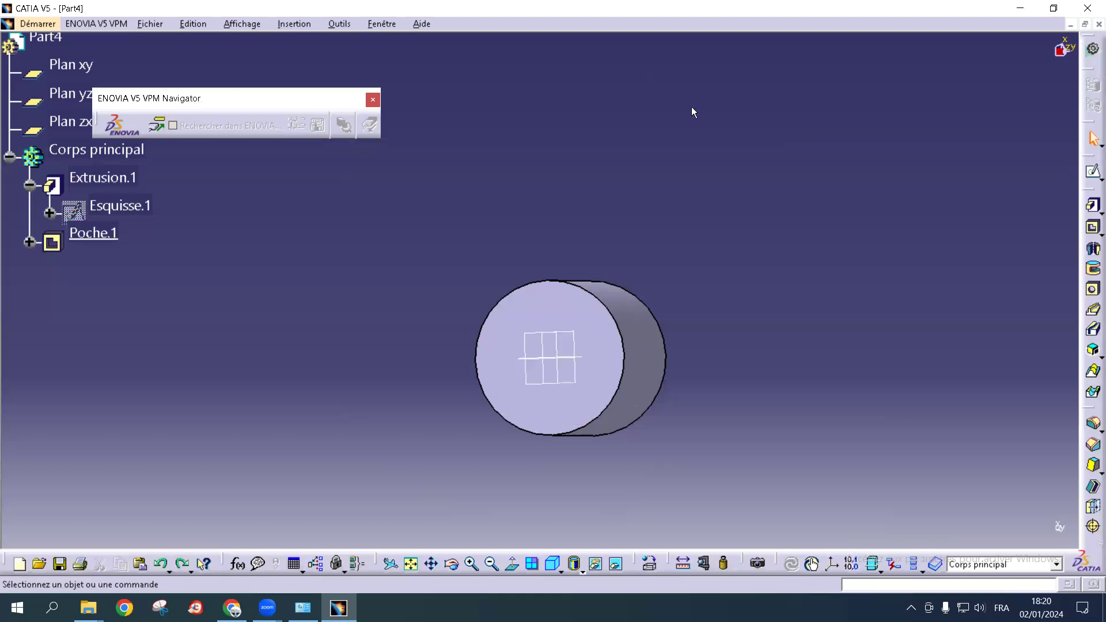
key("ctrl+z")
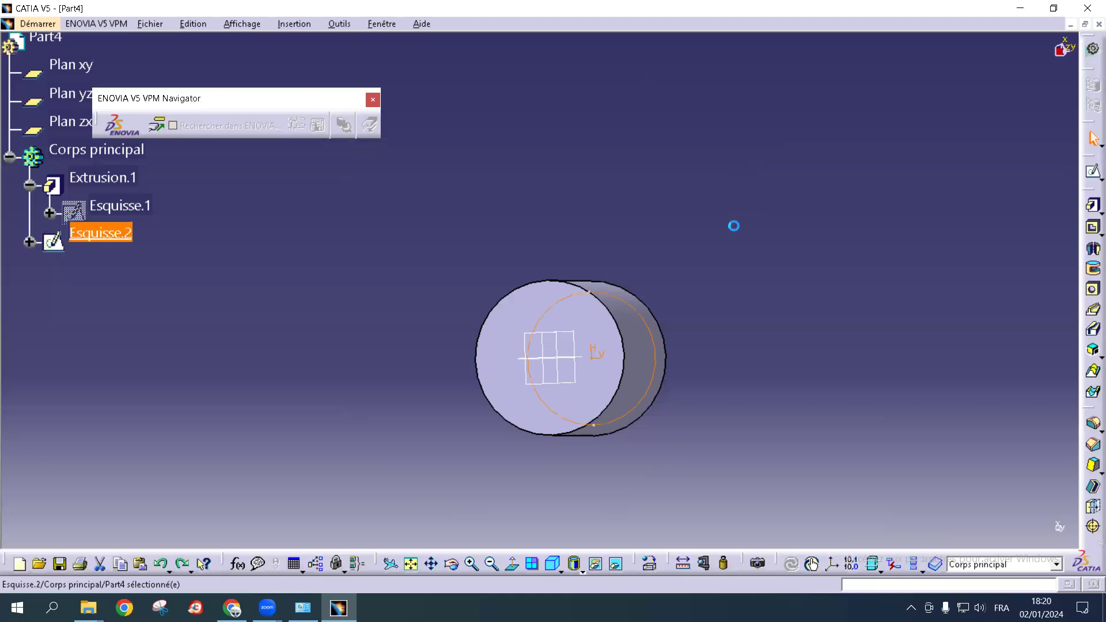
key("ctrl+z")
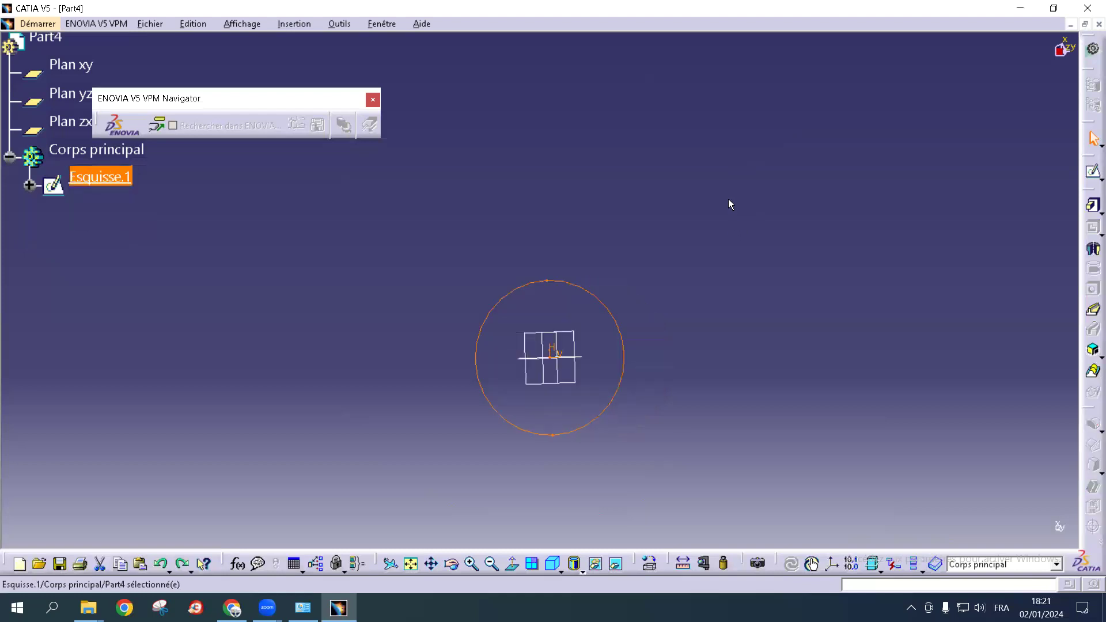
Start an extrusion of the base circle sketch and set its length to 72 mm
left_click(1092, 208)
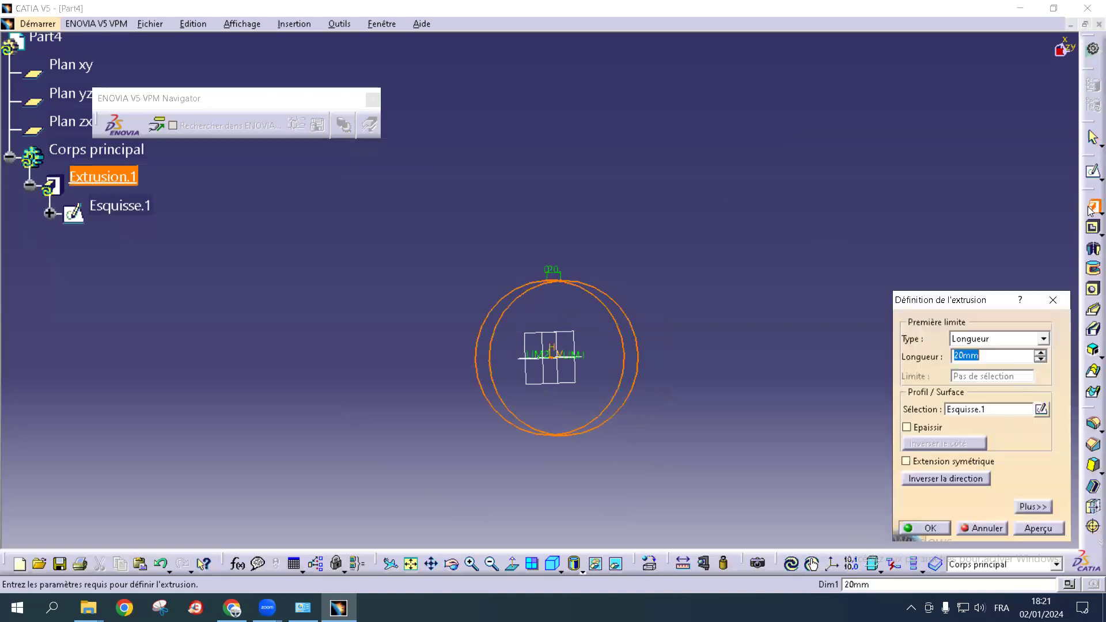
middle_click_drag(766, 213, 610, 271)
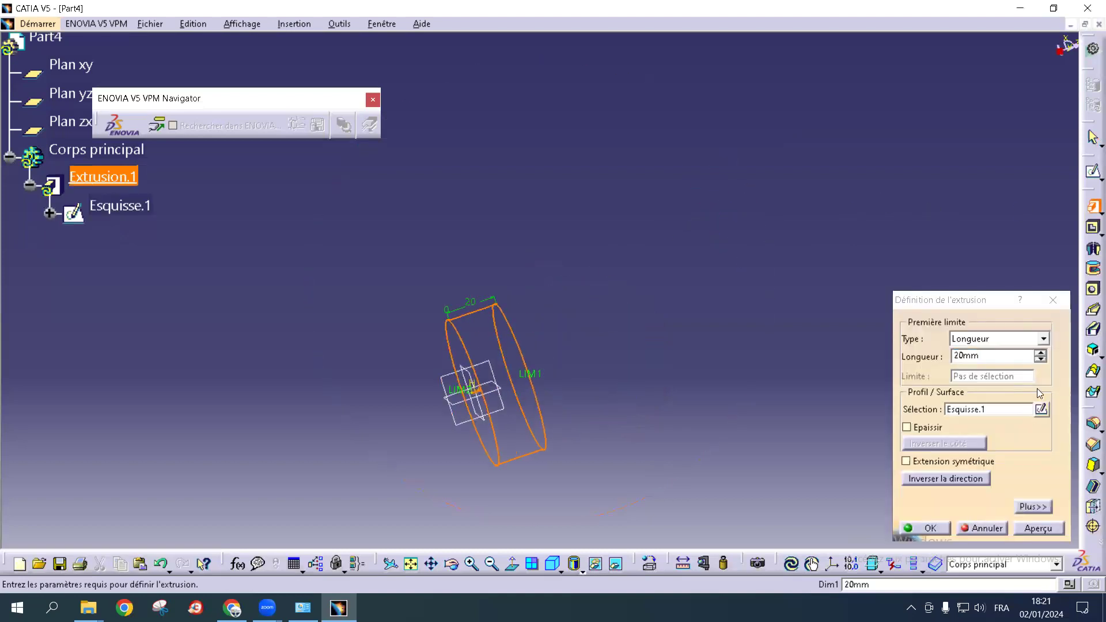
left_click(1040, 352)
left_click(1041, 353)
left_click_drag(1041, 352, 1043, 357)
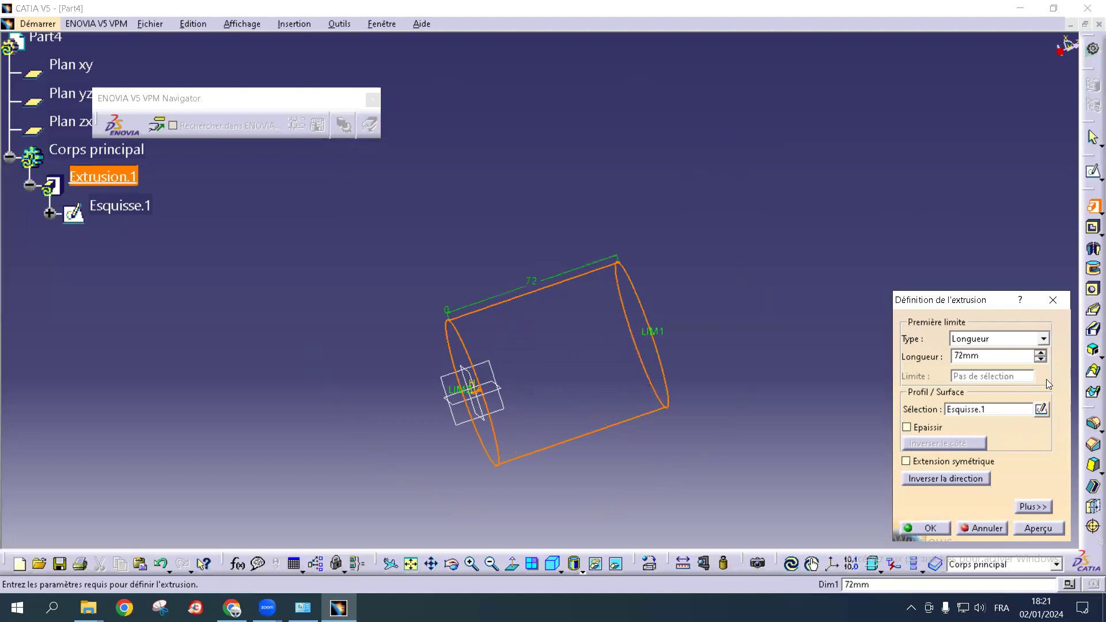
Enable the thickening option (Epaissir) for the circle extrusion and preview the thin-walled tube
left_click(917, 428)
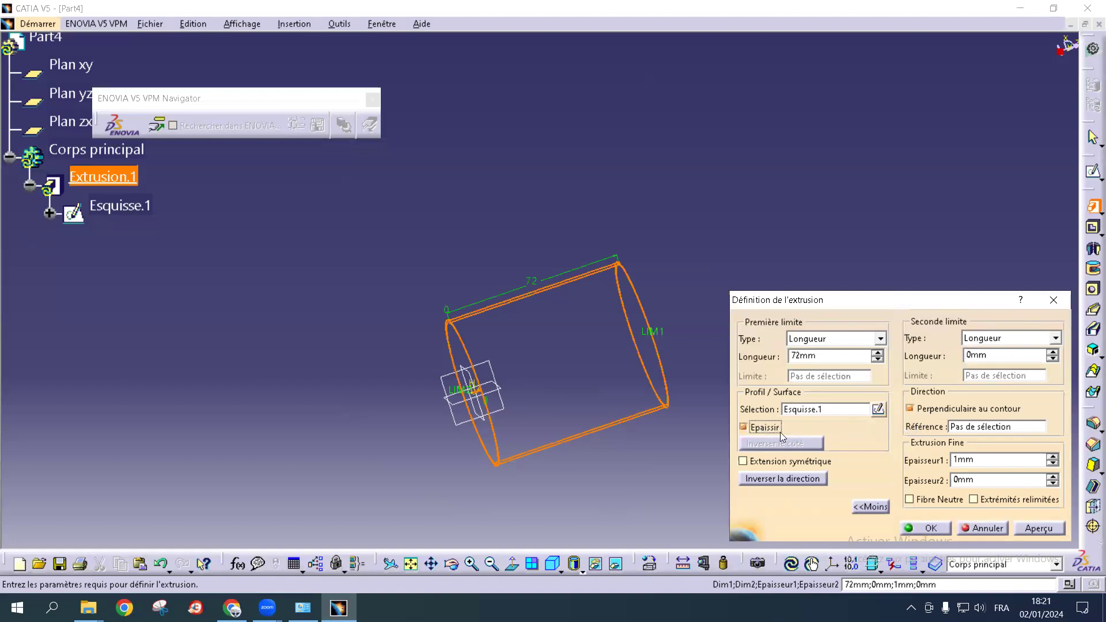
mouse_move(731, 230)
middle_mouse_down()
mouse_move(633, 271)
mouse_move(520, 288)
mouse_move(514, 306)
middle_mouse_up()
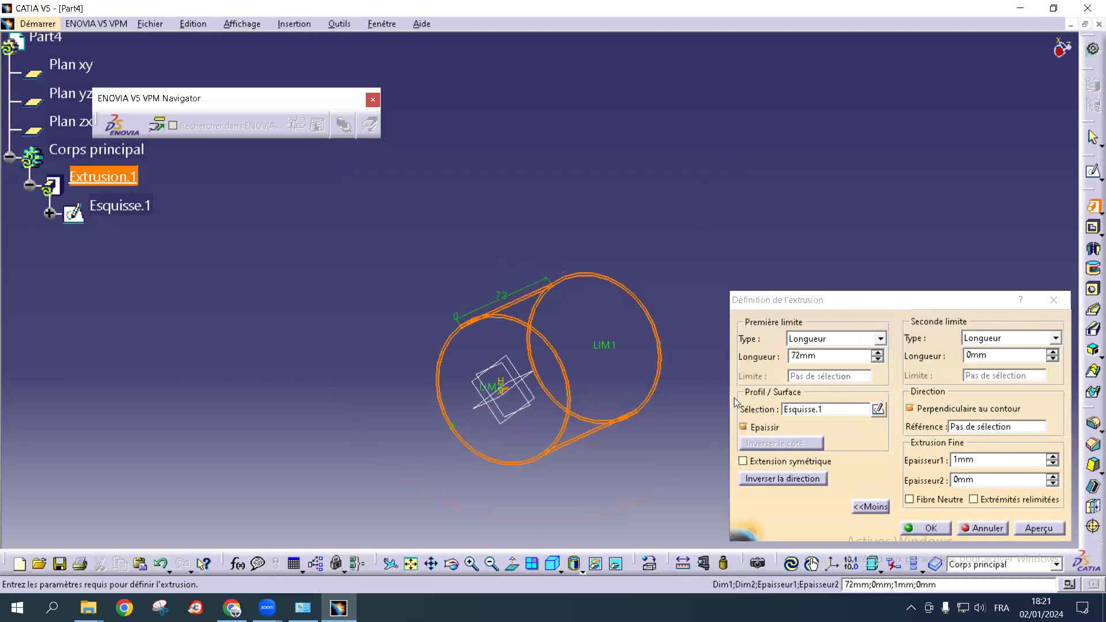
left_click(1045, 531)
middle_click_drag(749, 220, 708, 264)
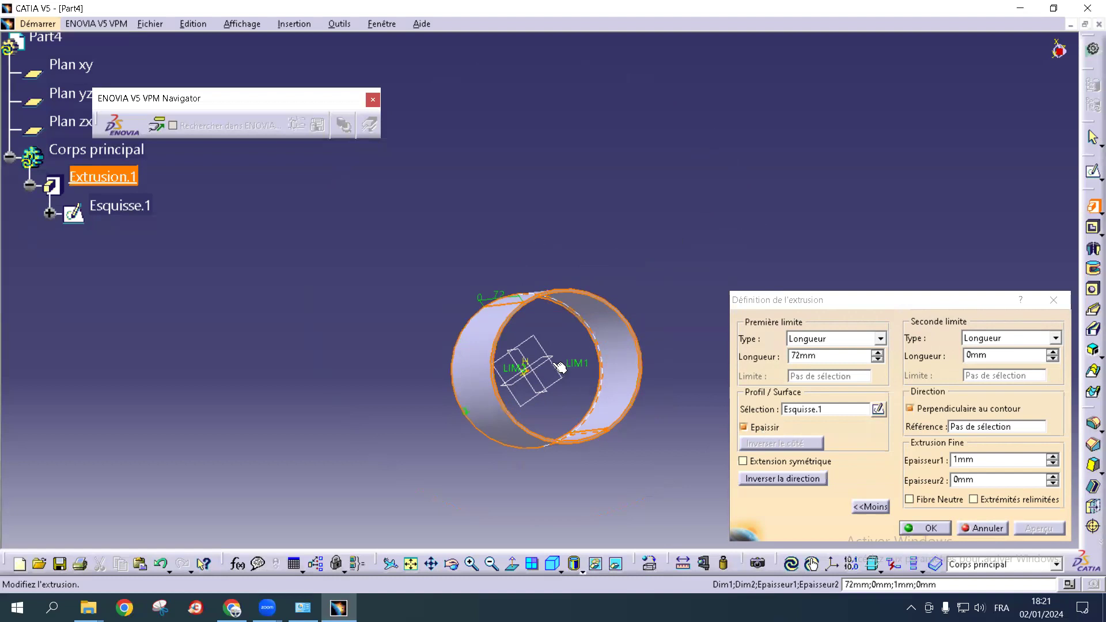
middle_click_drag(736, 200, 716, 186)
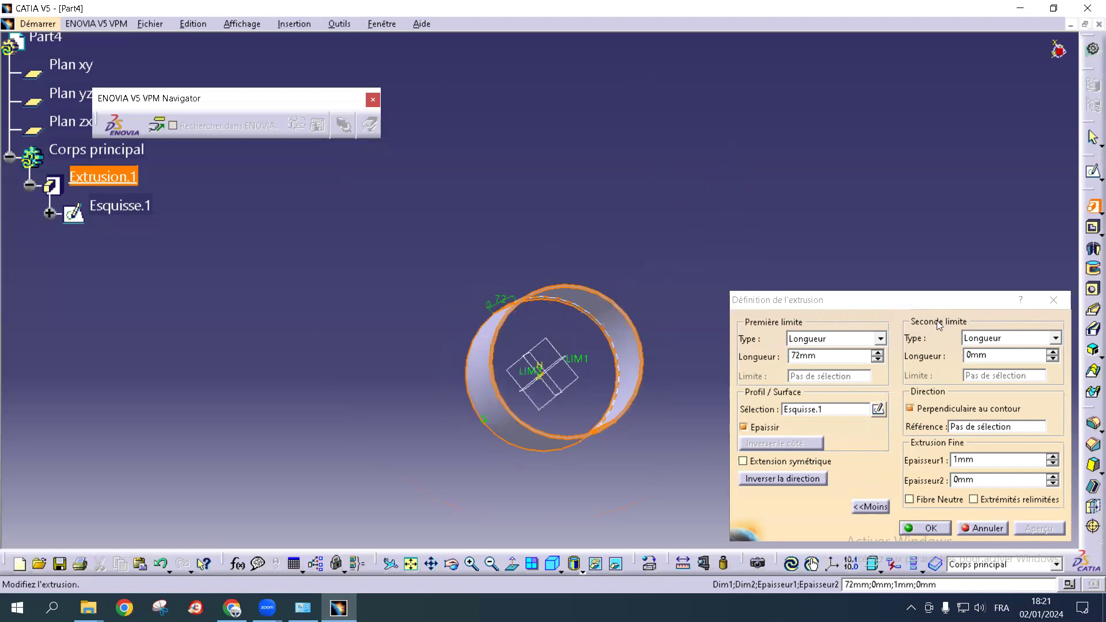
Set the tube's Epaisseur1 to 6 mm and Epaisseur2 to 5 mm, and create the thickened extrusion
left_click(1052, 457)
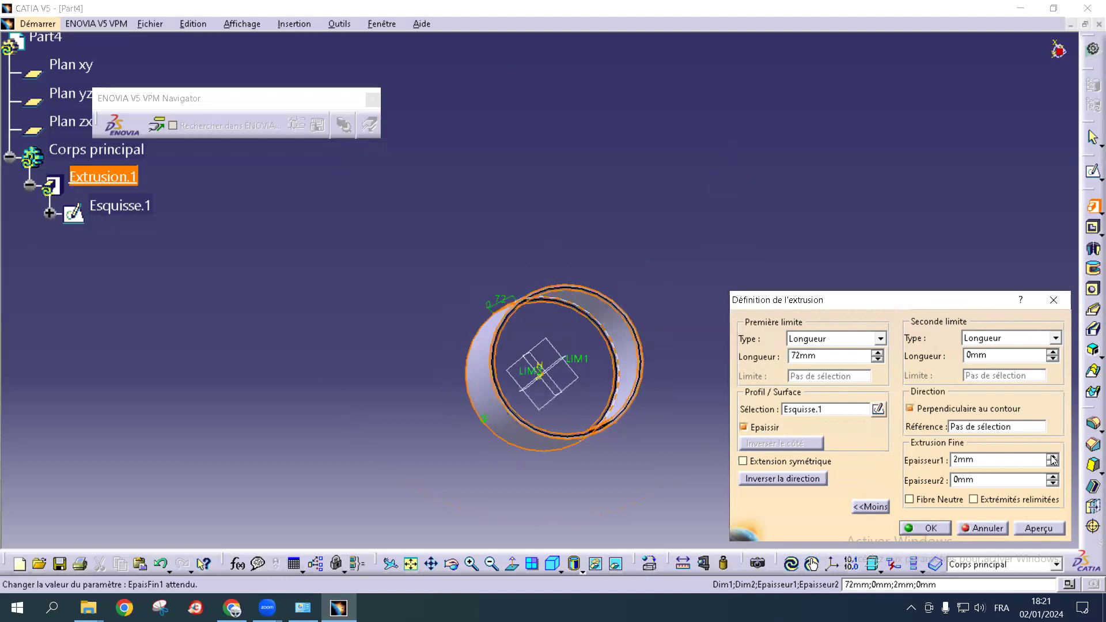
left_click(1052, 457)
left_click(1053, 457)
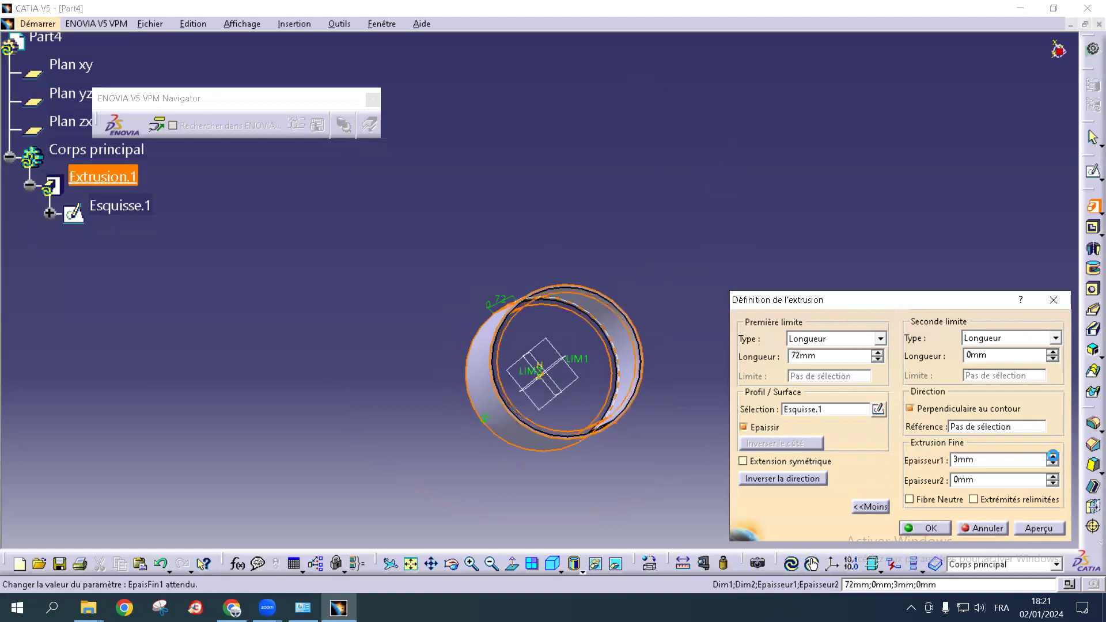
left_click(1052, 457)
left_click(1053, 457)
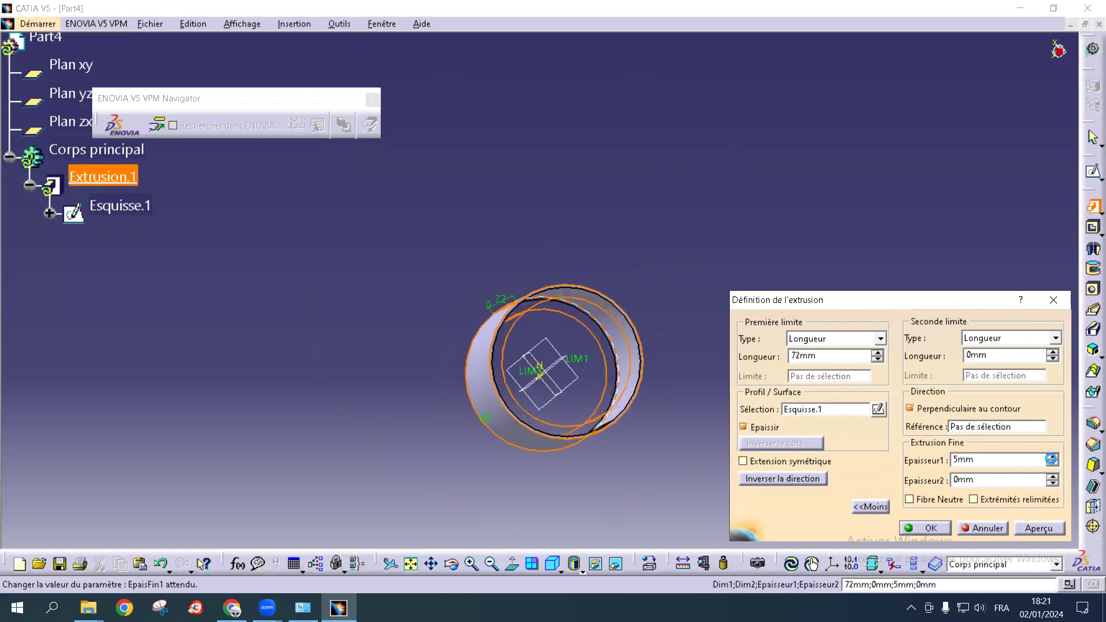
left_click(1053, 476)
left_click(1053, 478)
left_click(1052, 478)
left_click(1052, 477)
left_click(1053, 477)
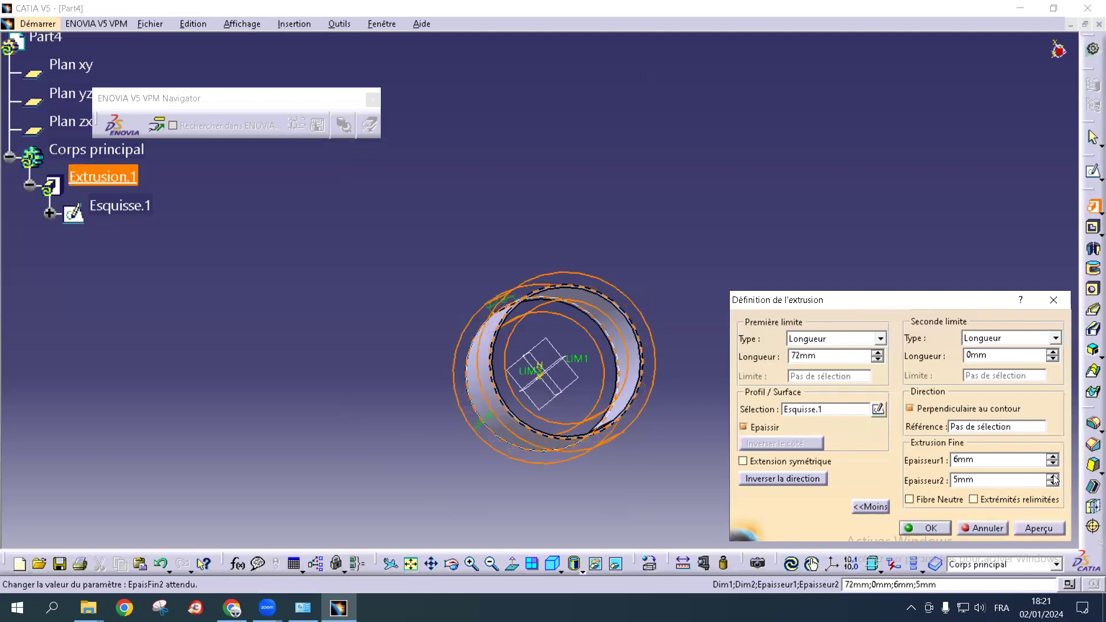
left_click(1037, 527)
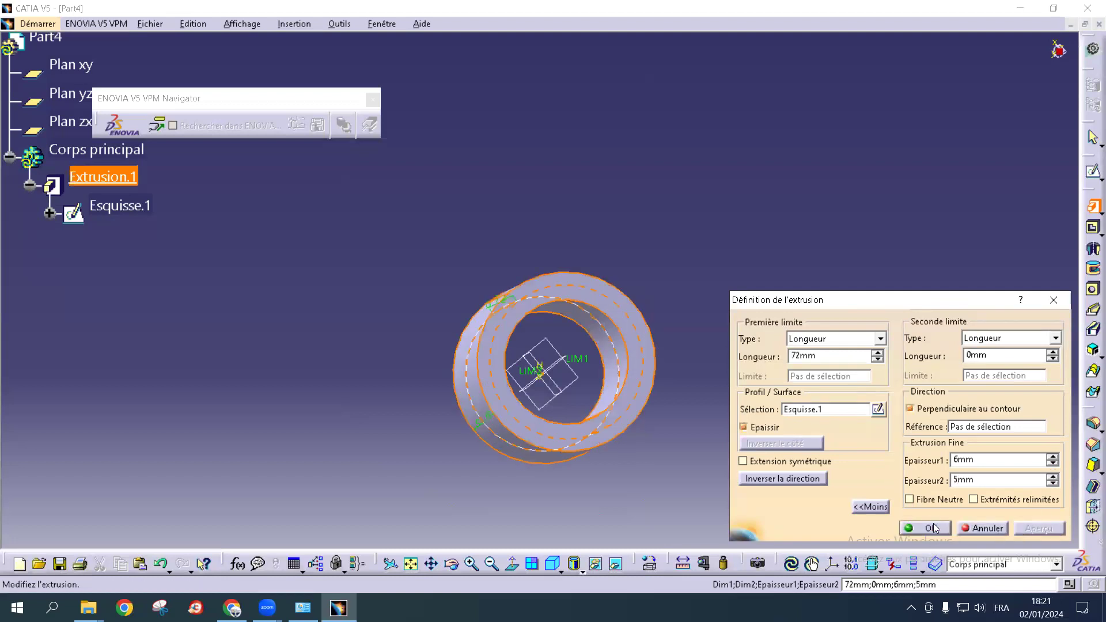
left_click(930, 528)
Undo the tube extrusion and start a new 20 mm extrusion of the circle with Epaissir enabled
left_click(888, 308)
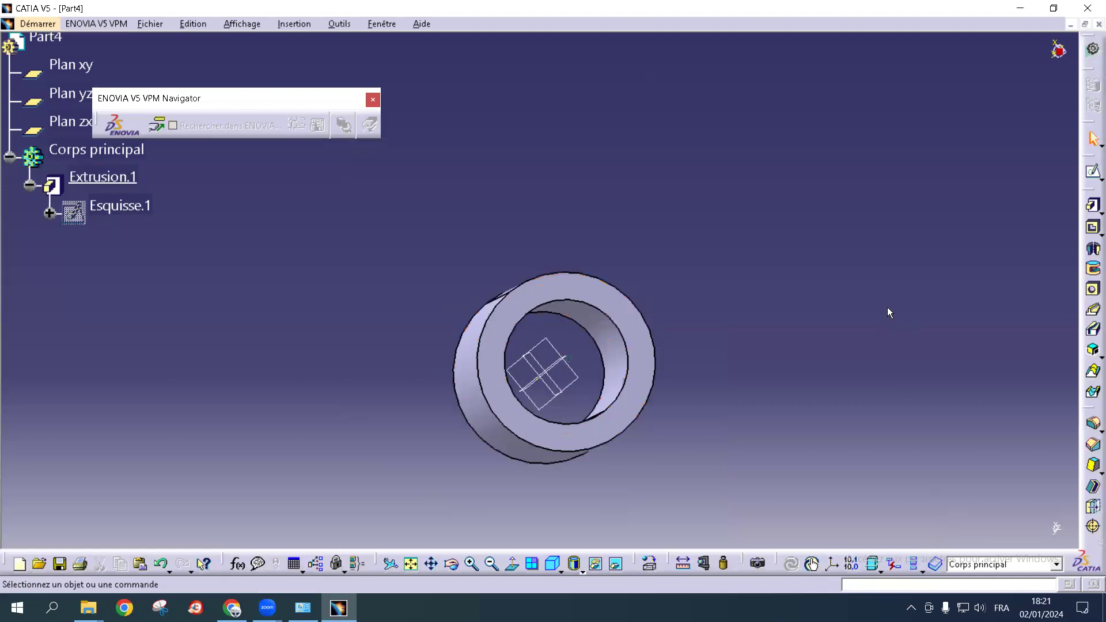
key("ctrl+z")
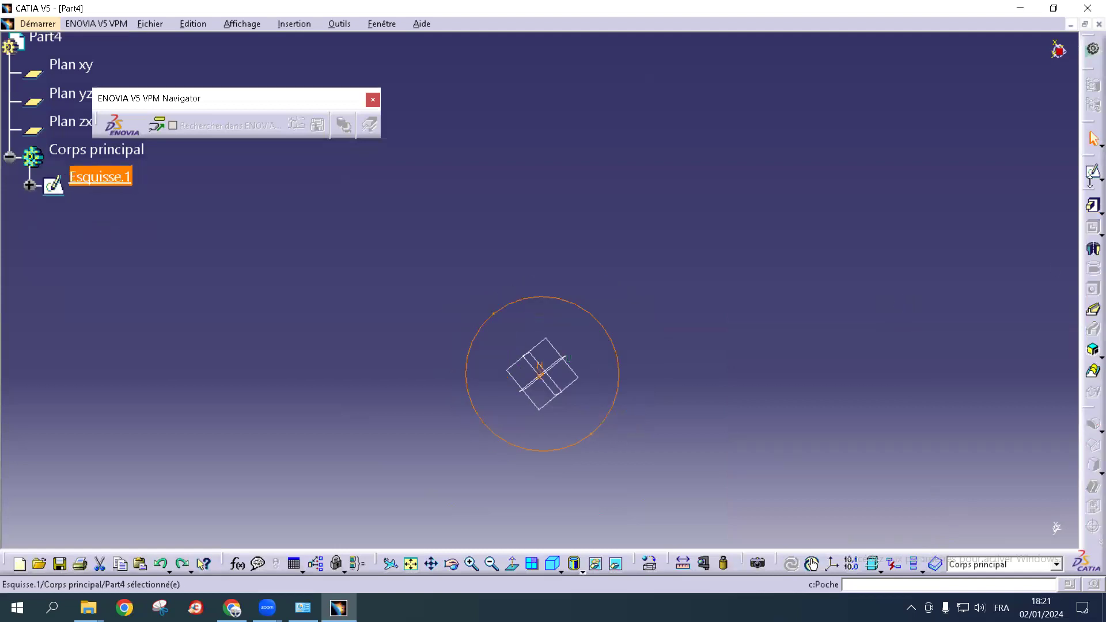
left_click(1090, 212)
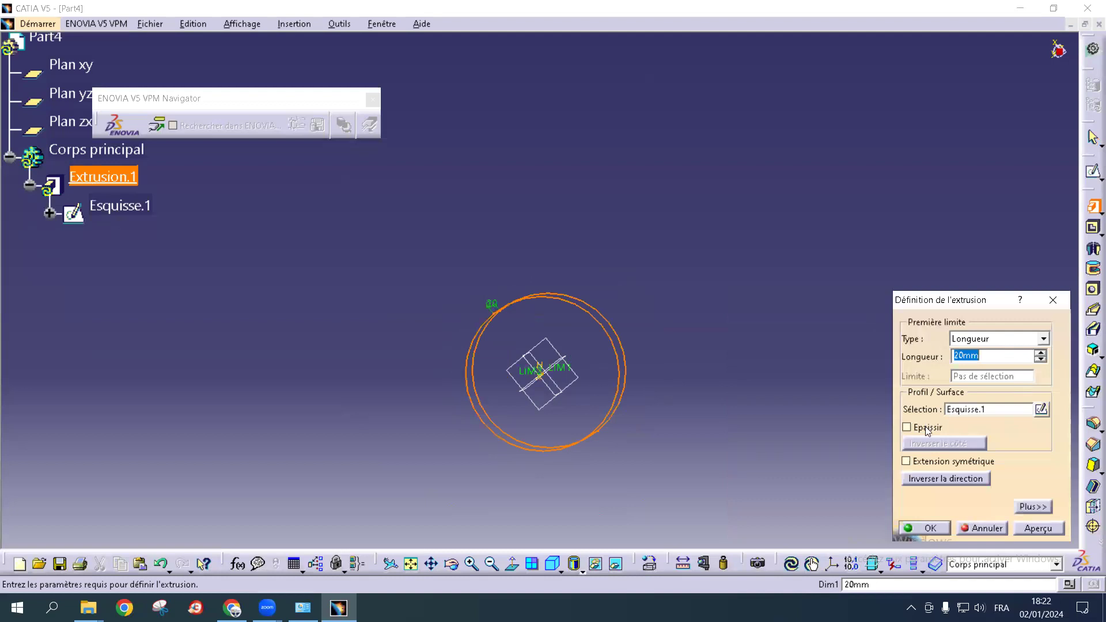
left_click(924, 429)
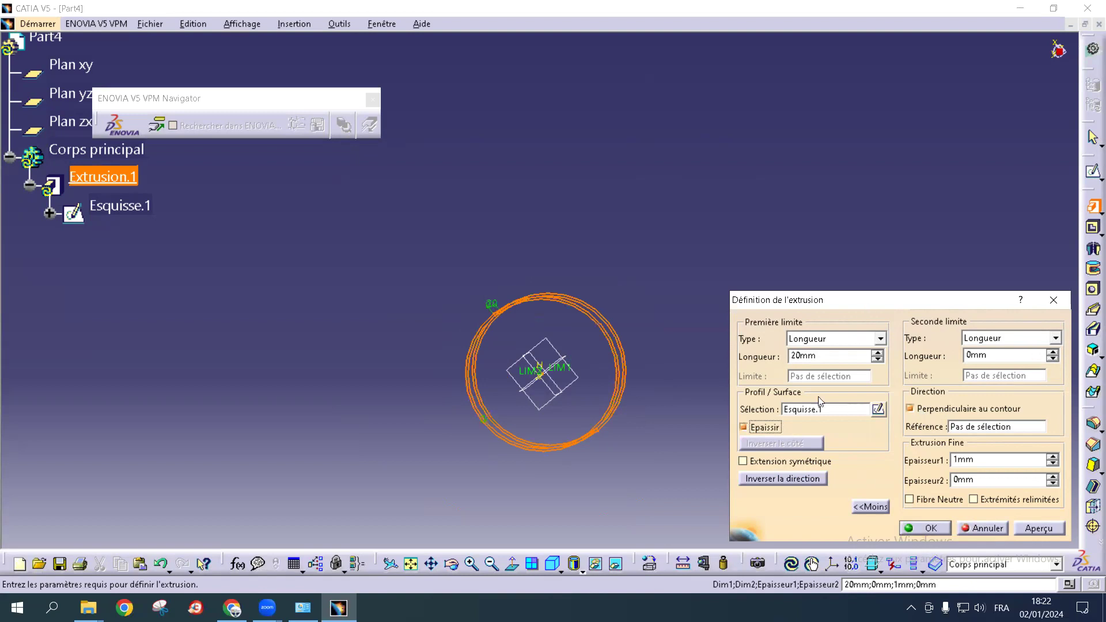
Set Epaisseur1 to 8 mm and Epaisseur2 to 3 mm, and create the thickened ring
left_click(1052, 456)
left_click(1053, 456)
left_click(1052, 456)
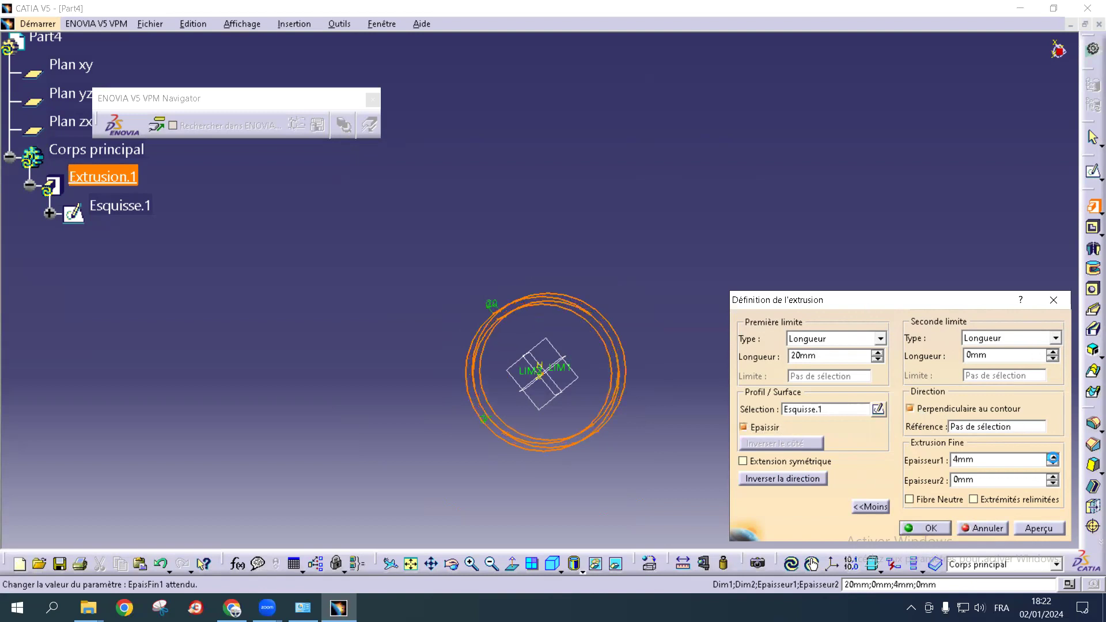
left_click(1052, 456)
left_click(1053, 456)
left_click(1053, 464)
left_click(1052, 477)
left_click(1052, 477)
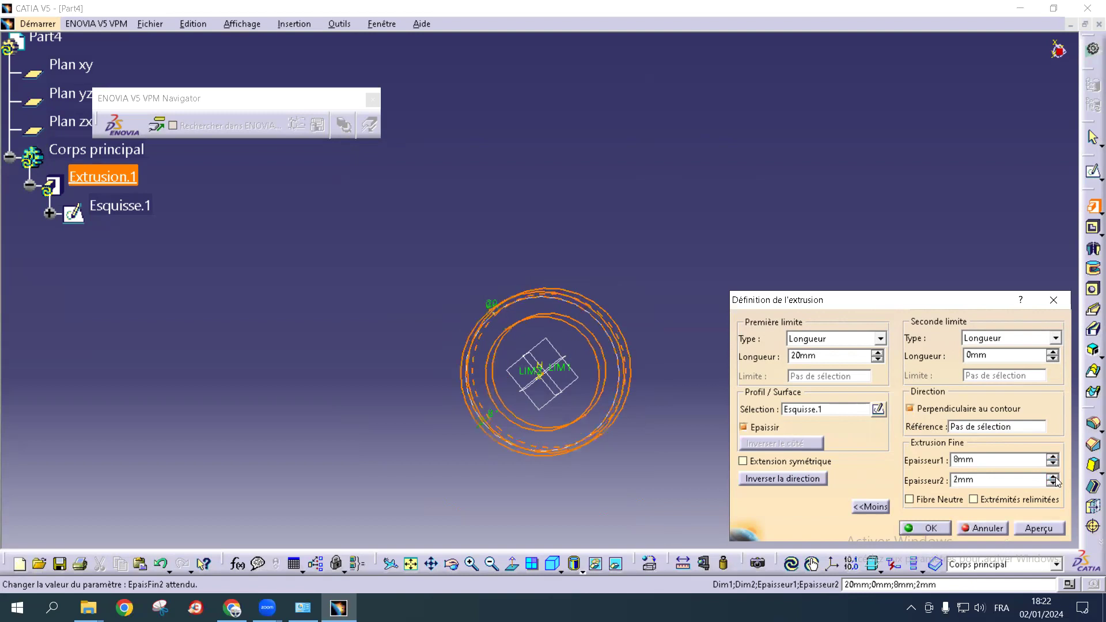
left_click(1053, 477)
left_click(1046, 527)
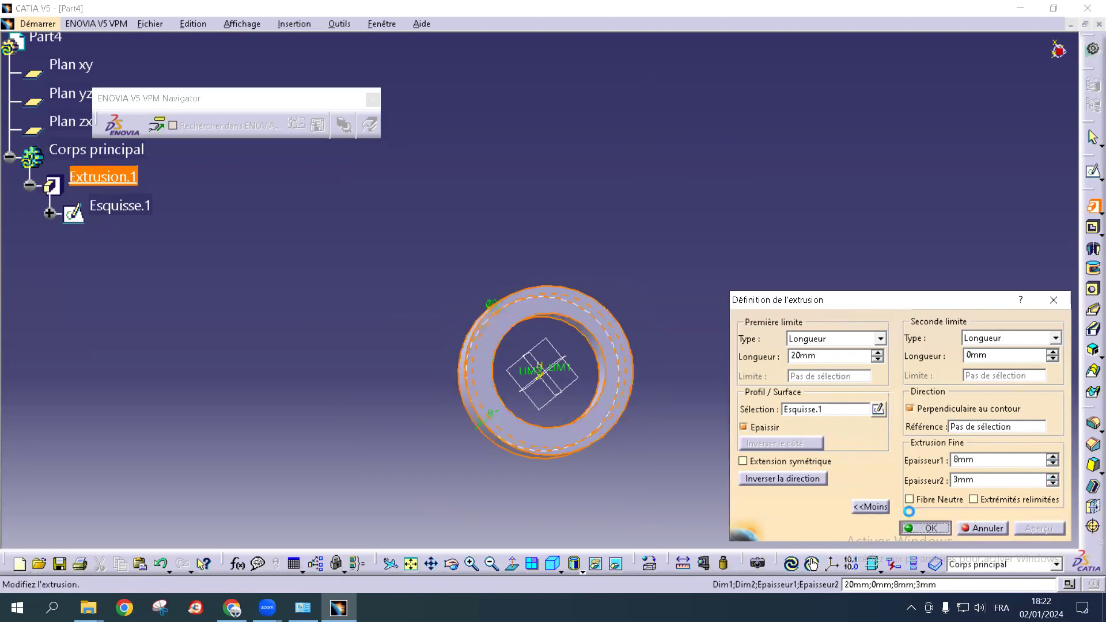
left_click(924, 528)
middle_click_drag(699, 251, 484, 321)
middle_click_drag(743, 295, 805, 263)
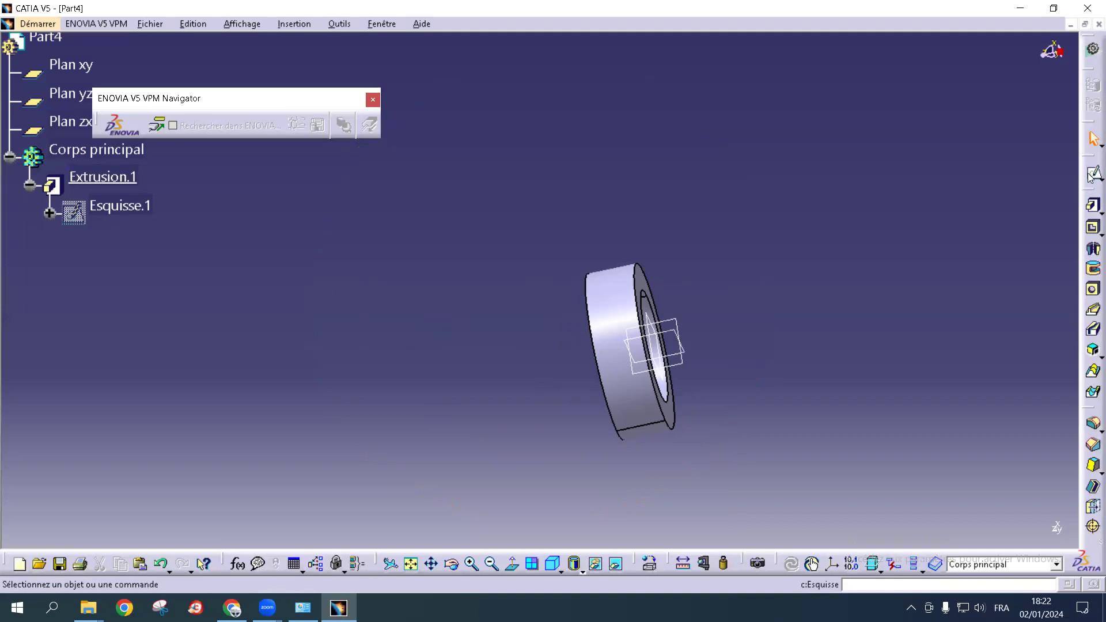
Undo the ring extrusion and extrude the circle sketch 57 mm as a solid cylinder
key("ctrl+z")
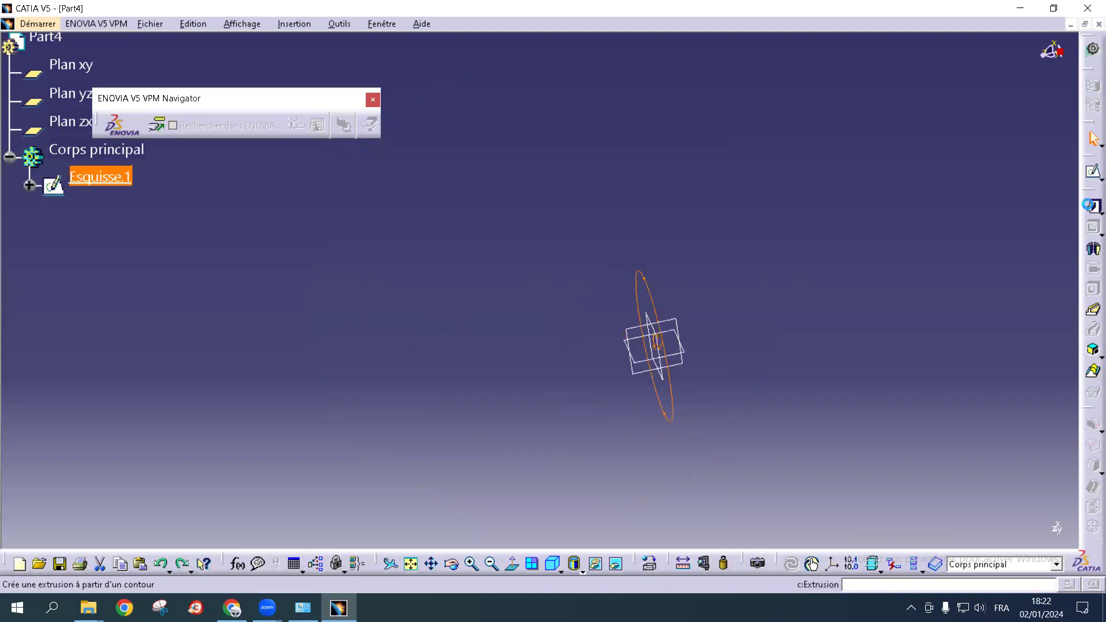
left_click(1093, 205)
scroll(1040, 355, "up", 14)
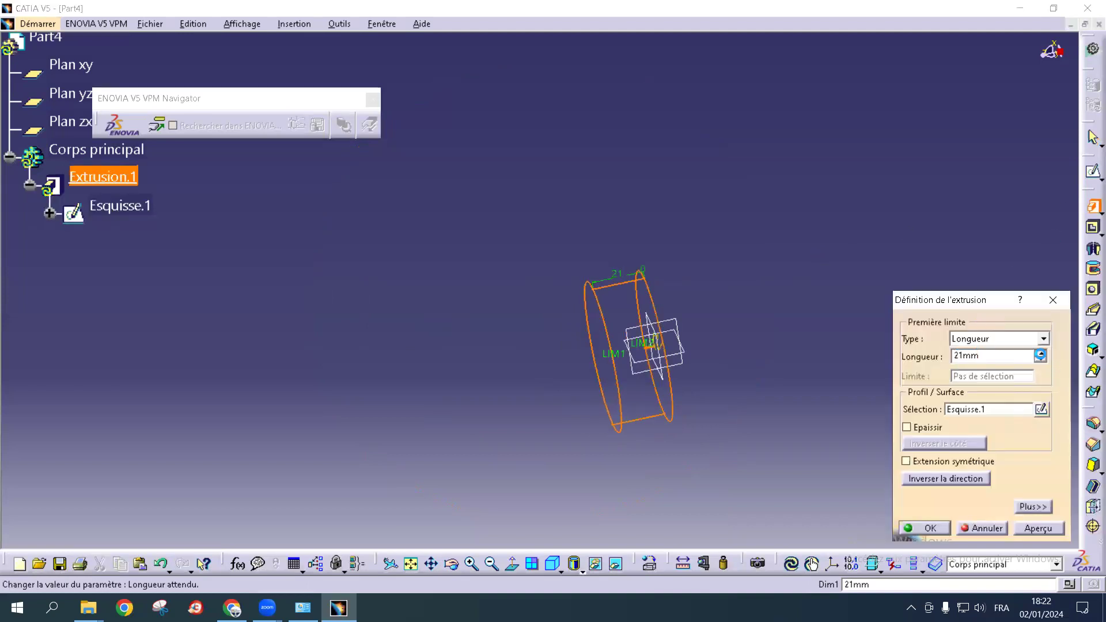
scroll(1040, 355, "up", 20)
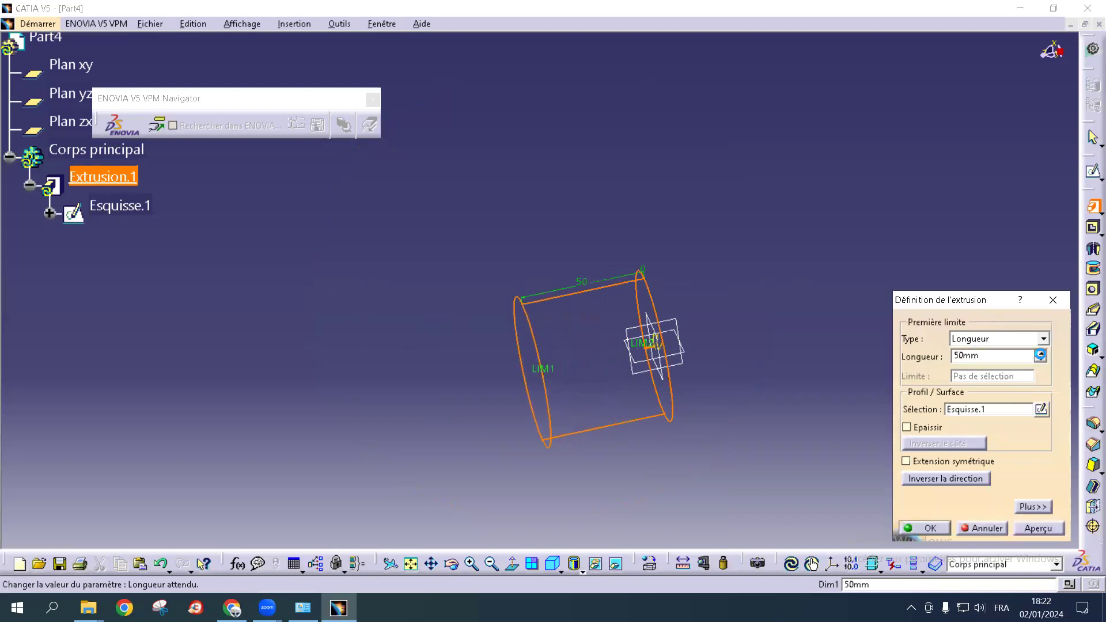
left_click(1034, 528)
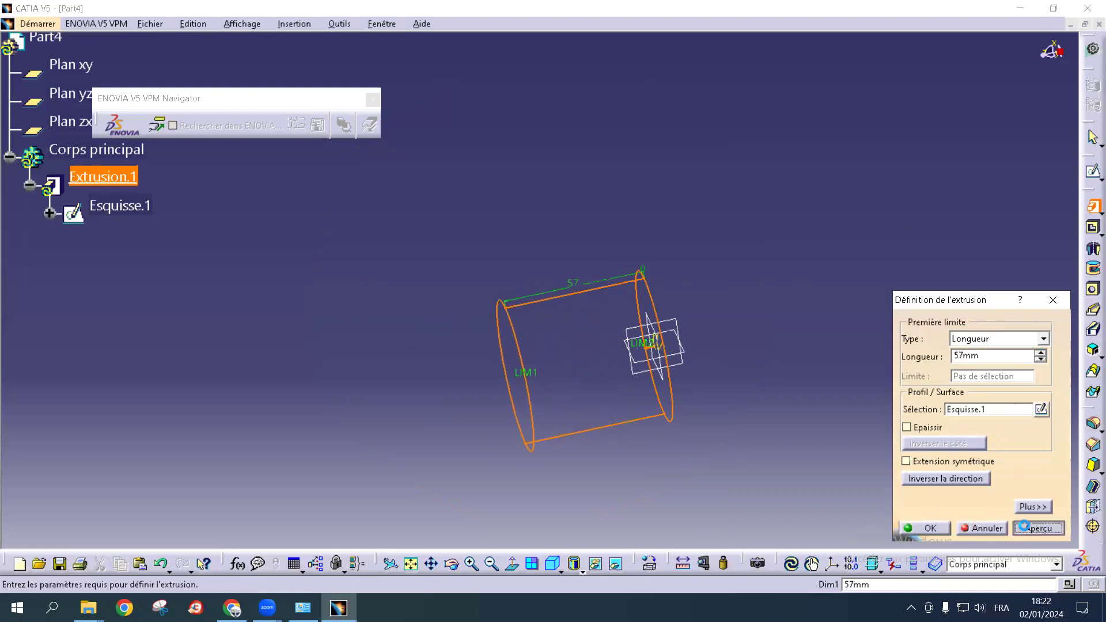
left_click(925, 528)
middle_click_drag(800, 343, 748, 339)
middle_click_drag(625, 210, 592, 238)
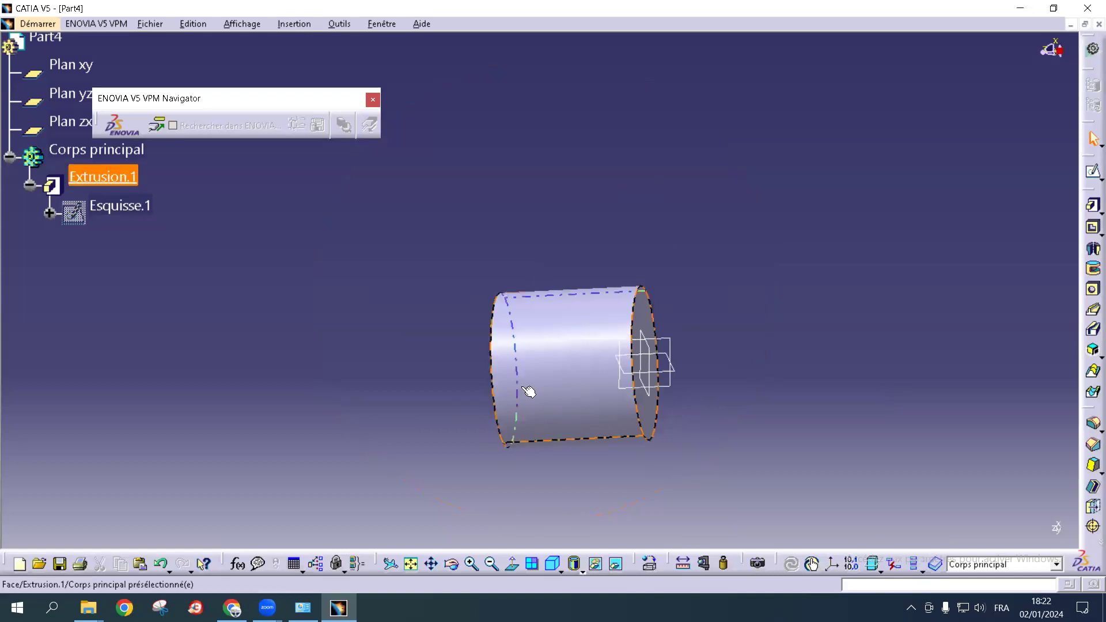
middle_click_drag(390, 280, 393, 312)
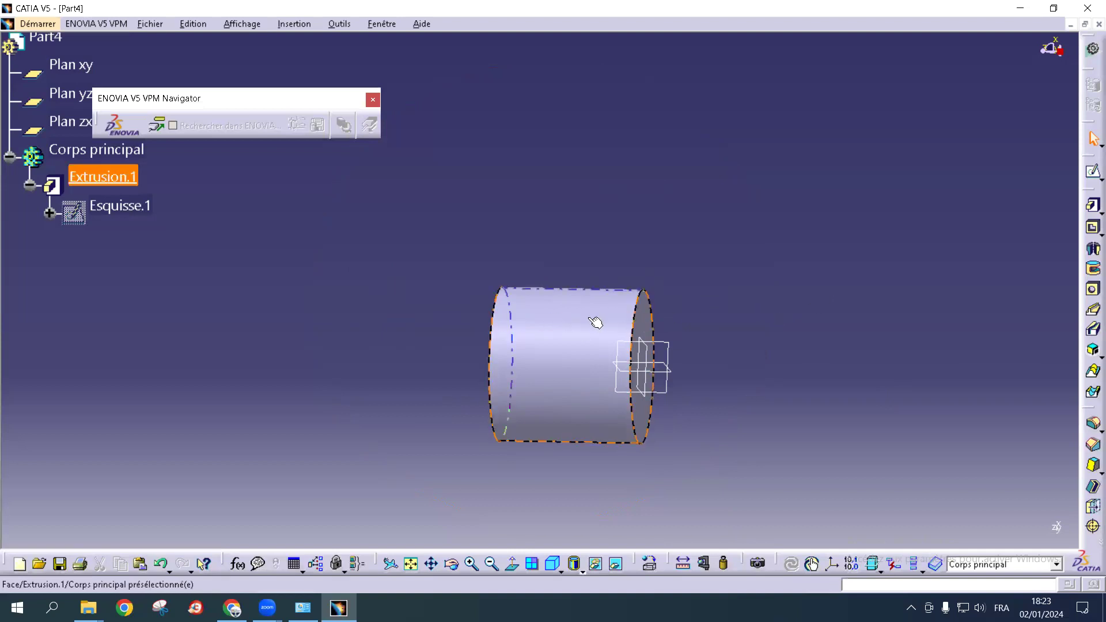
middle_click_drag(374, 333, 518, 357)
middle_click_drag(766, 323, 649, 326)
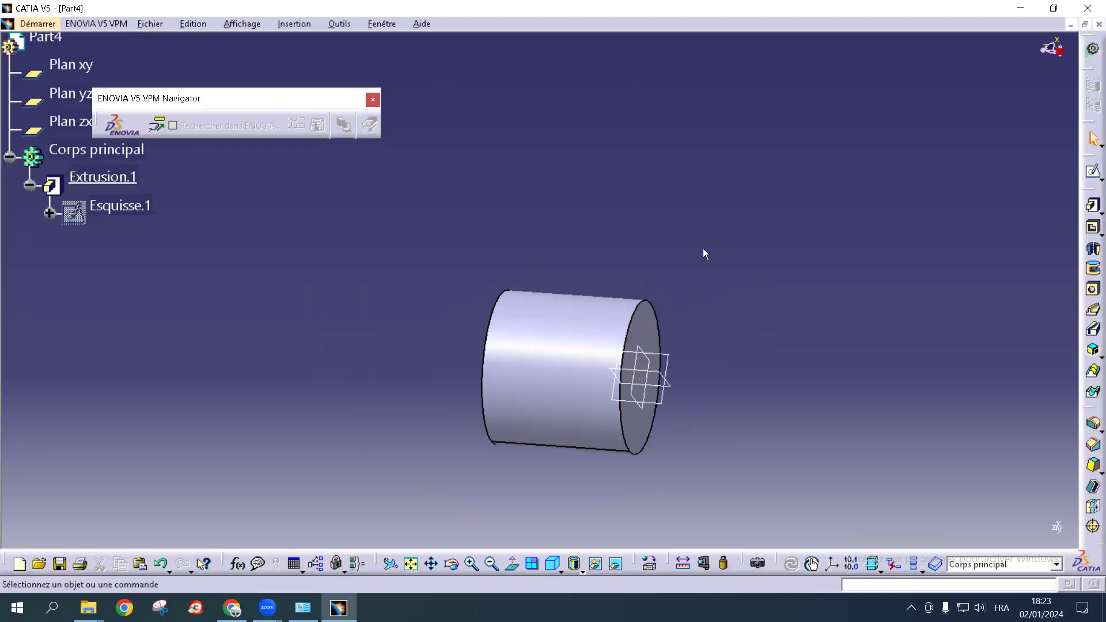
middle_click_drag(702, 256, 699, 155)
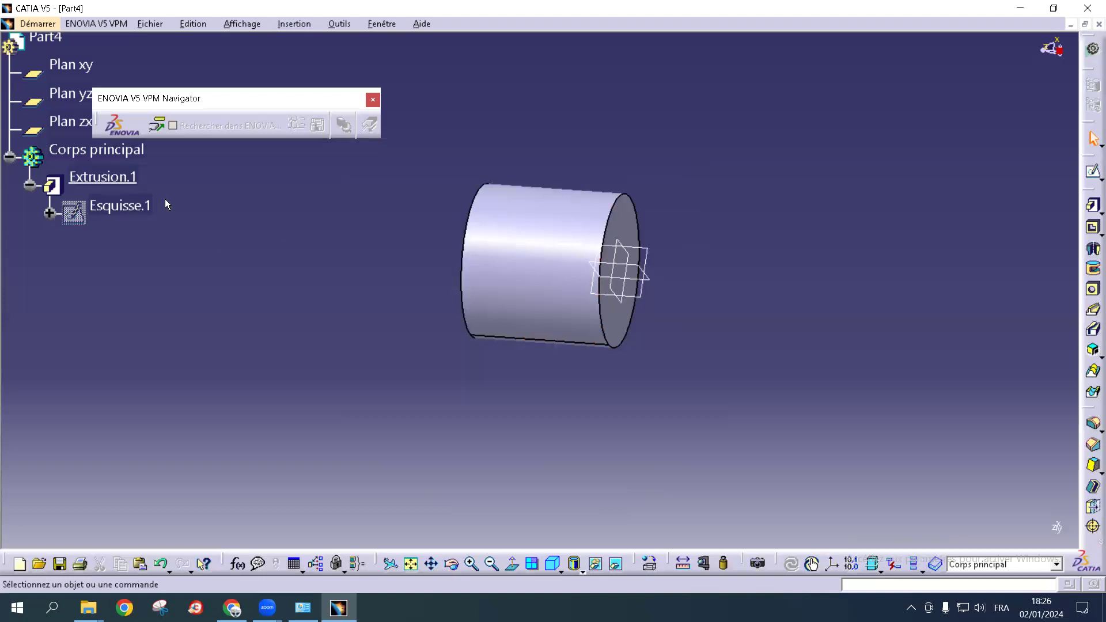
Edit the cylinder's extrusion so the second limit is a 57 mm length, and confirm it
double_click(102, 177)
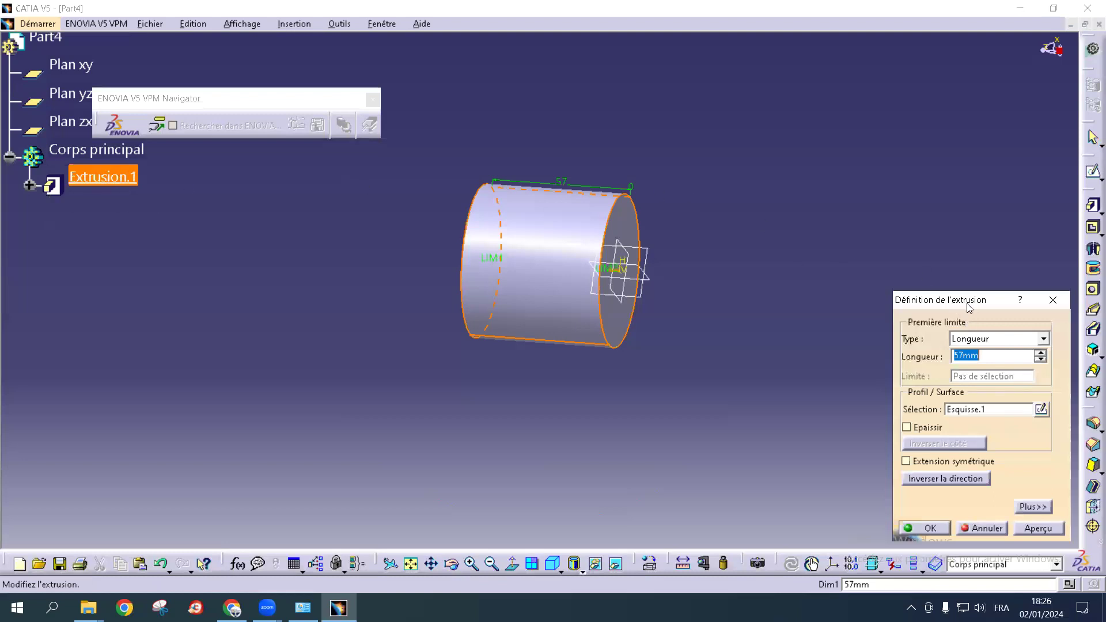
left_click_drag(970, 307, 920, 198)
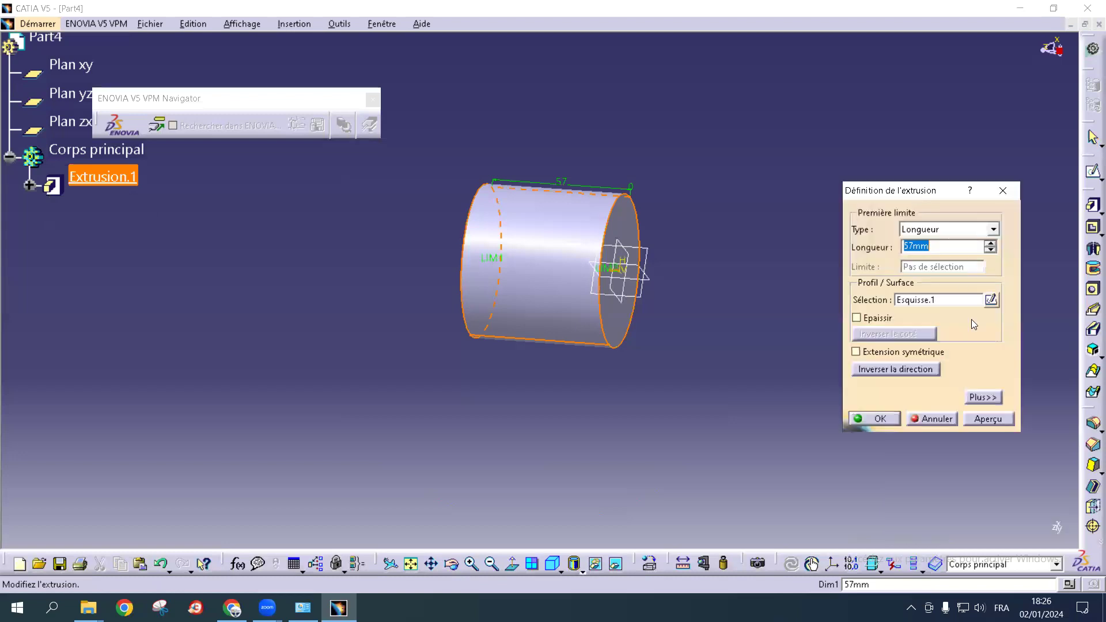
left_click(994, 401)
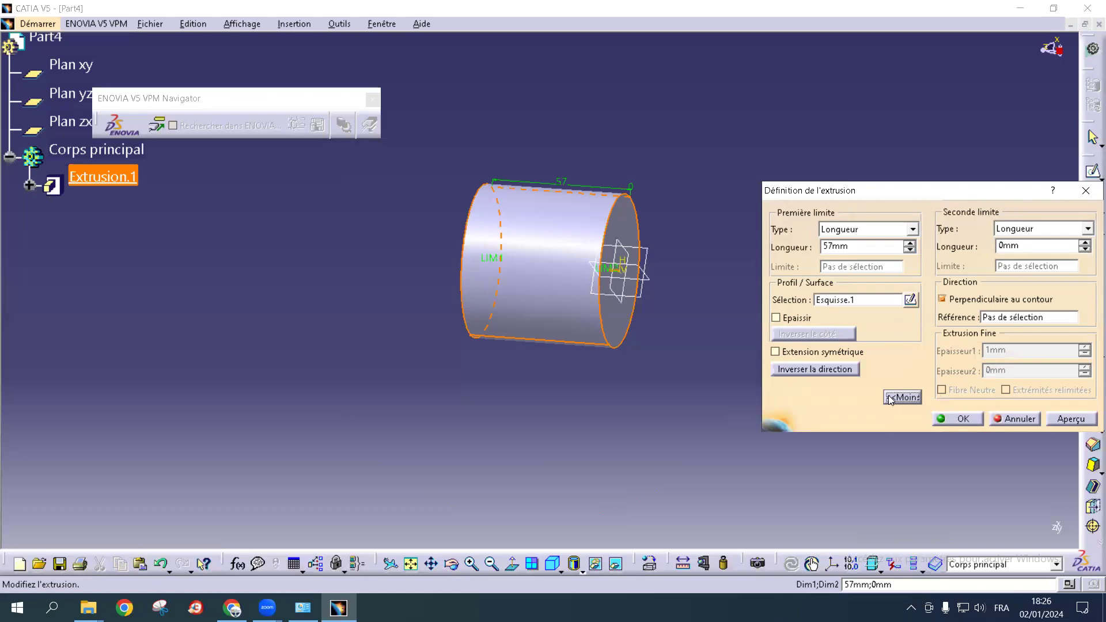
left_click(1085, 243)
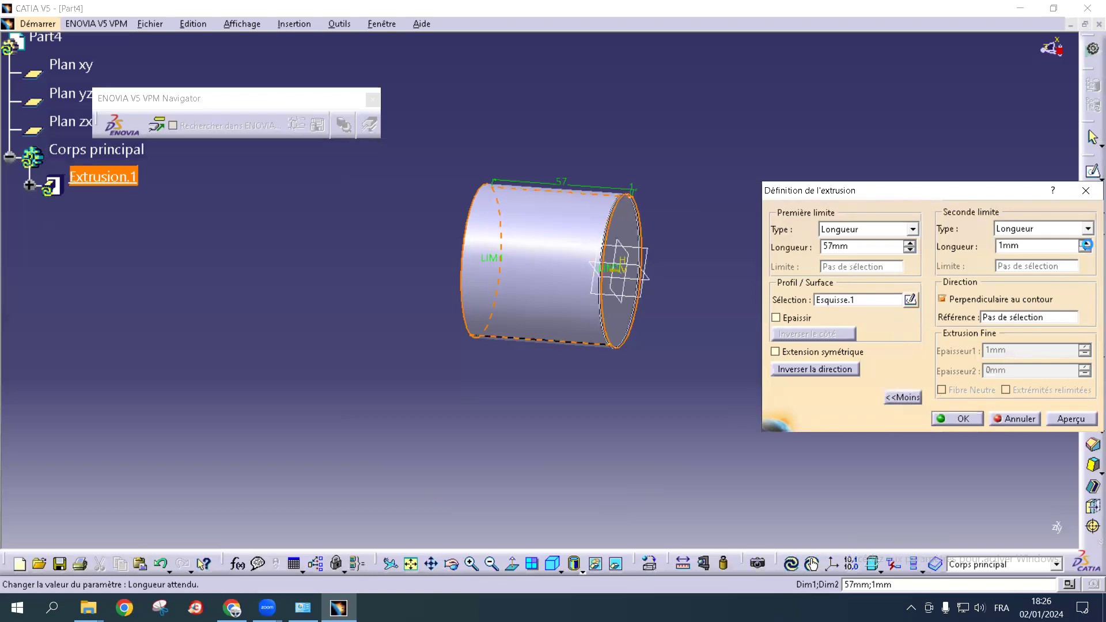
left_click_drag(1086, 244, 1087, 245)
double_click(1043, 249)
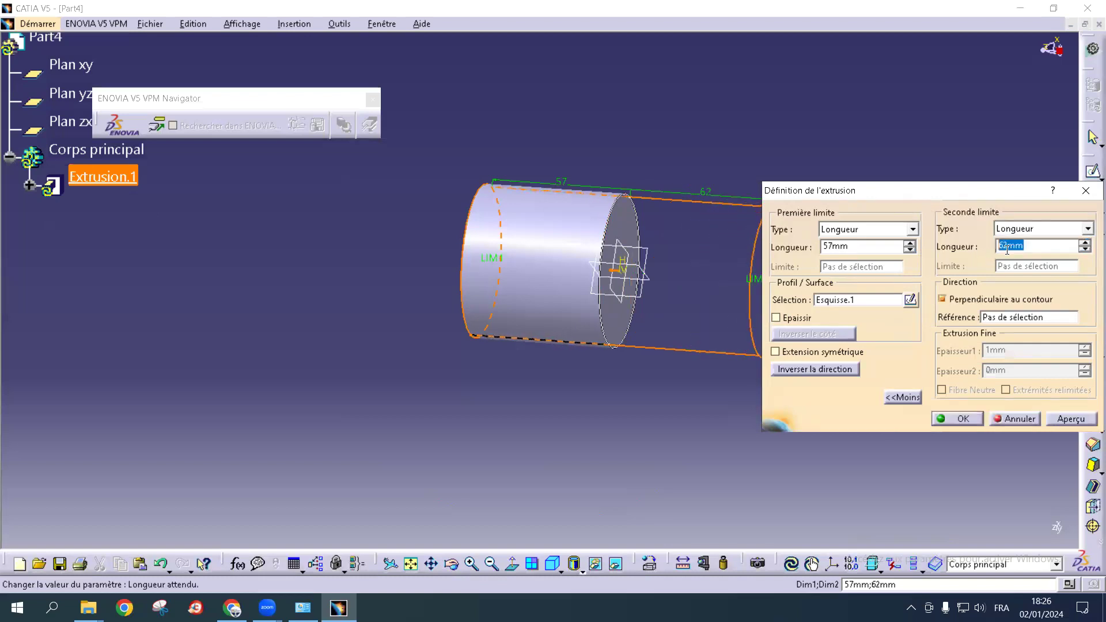
type("57")
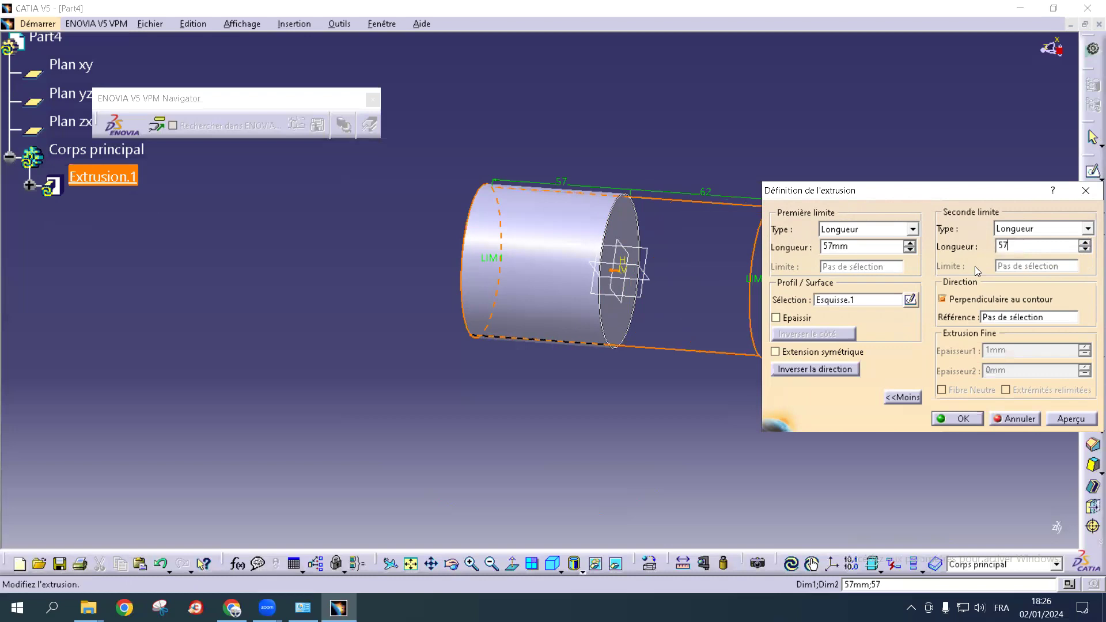
left_click(1075, 420)
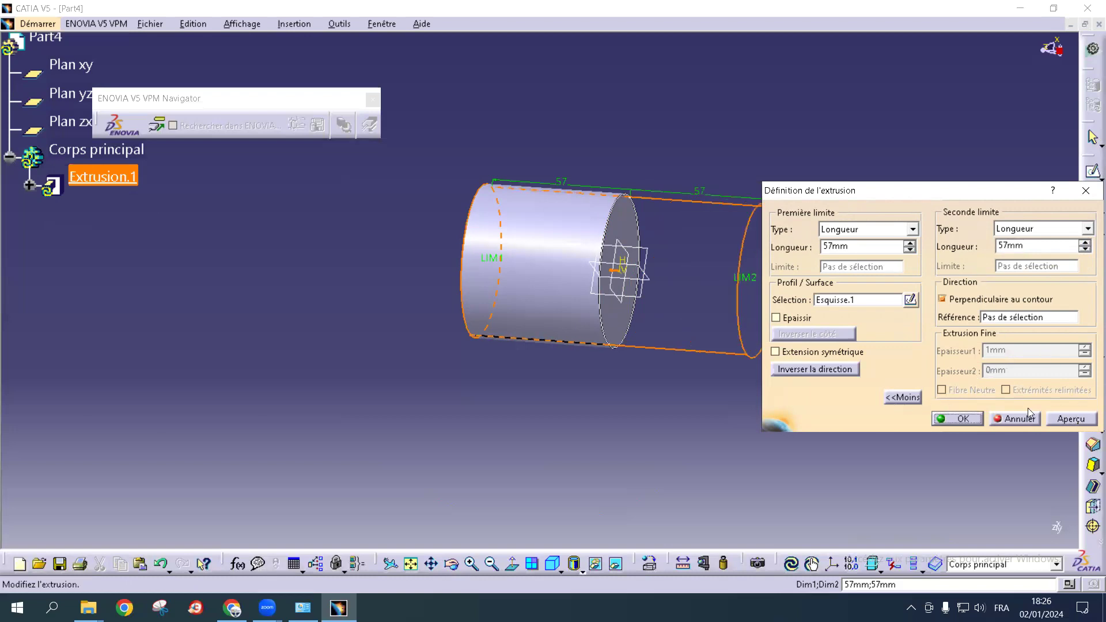
left_click(956, 419)
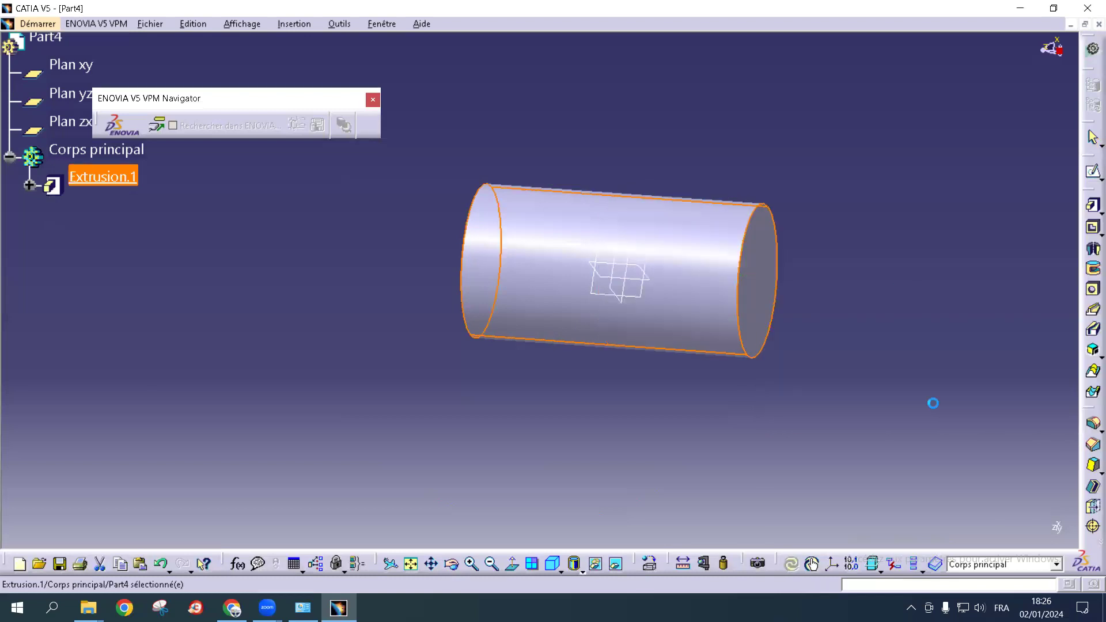
left_click(895, 265)
middle_click_drag(895, 264, 518, 240)
Reopen the cylinder's extrusion definition to review its first and second limits, and close it without changes
double_click(111, 178)
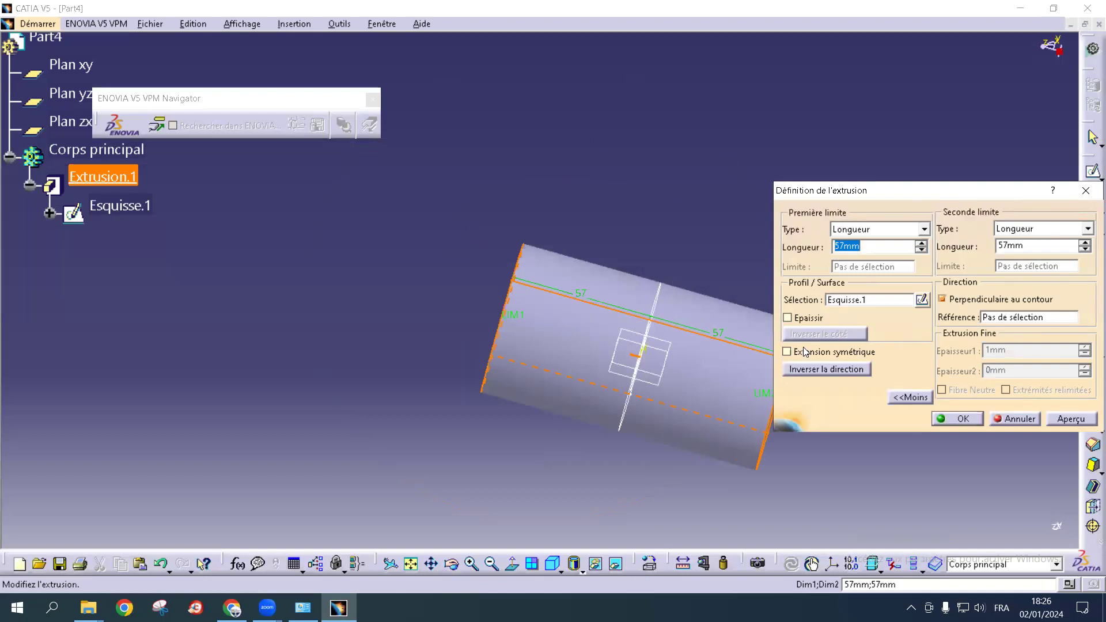
middle_click_drag(640, 362, 467, 286)
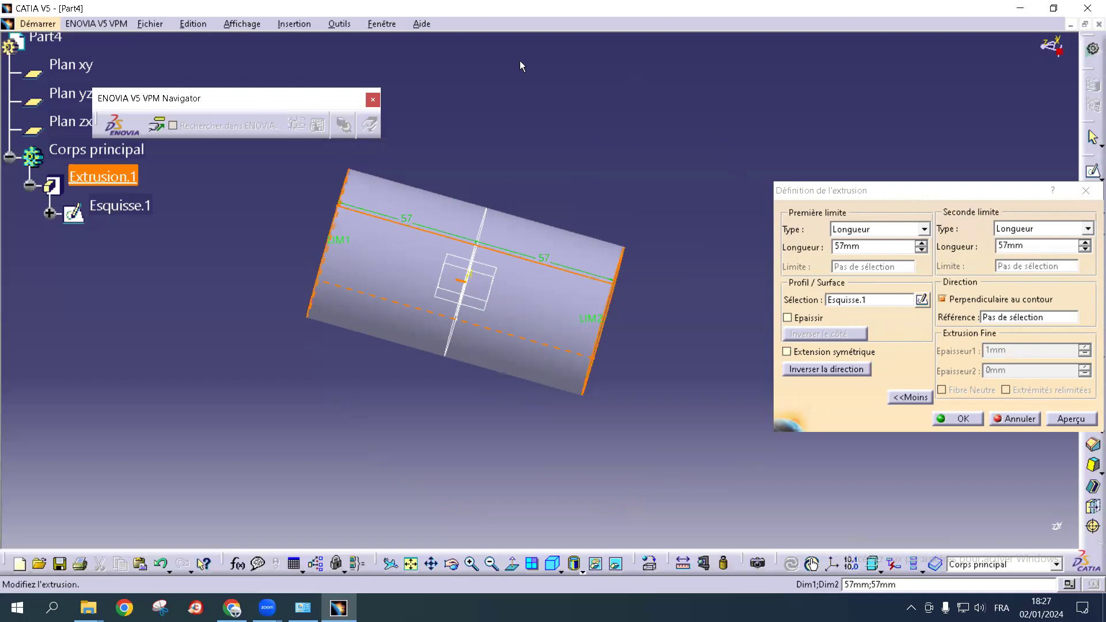
left_click(1020, 420)
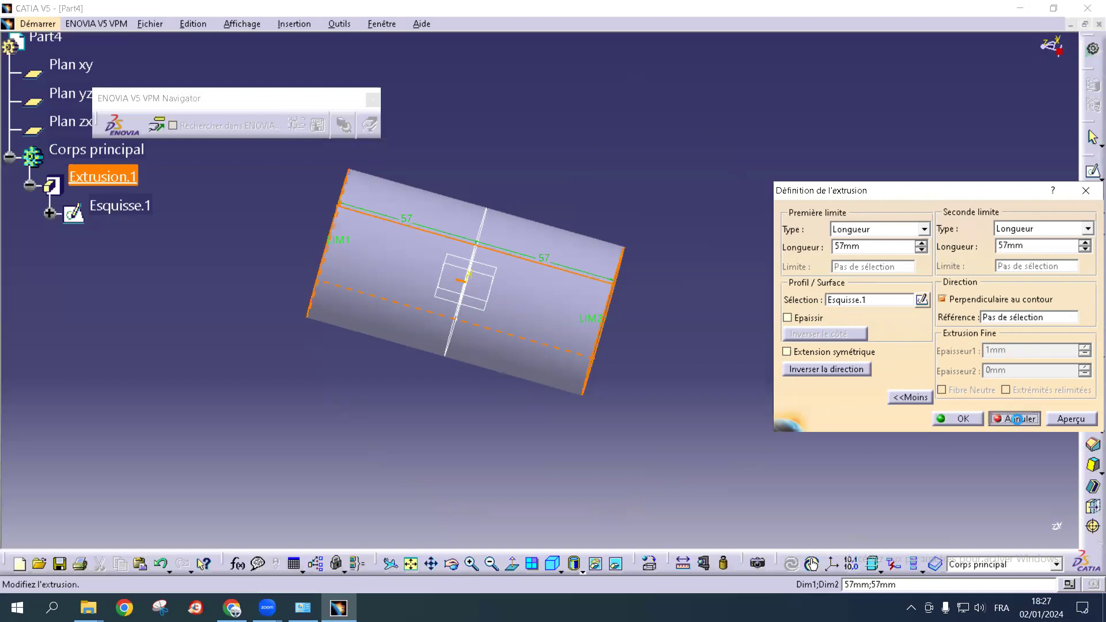
Start a new sketch on Plan xy
left_click(1092, 174)
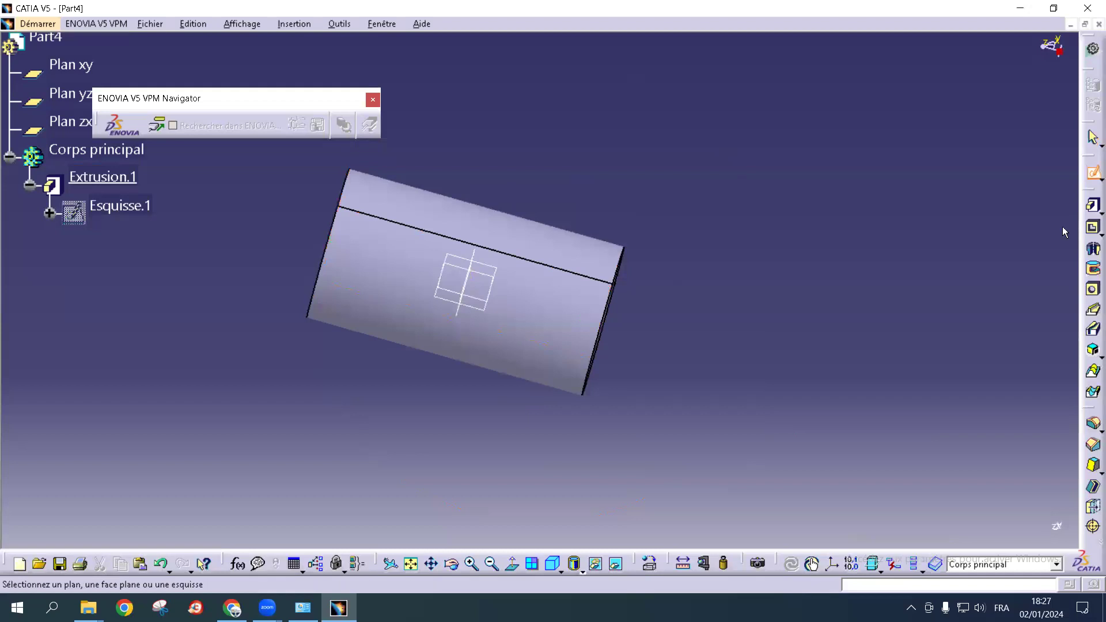
left_click(69, 65)
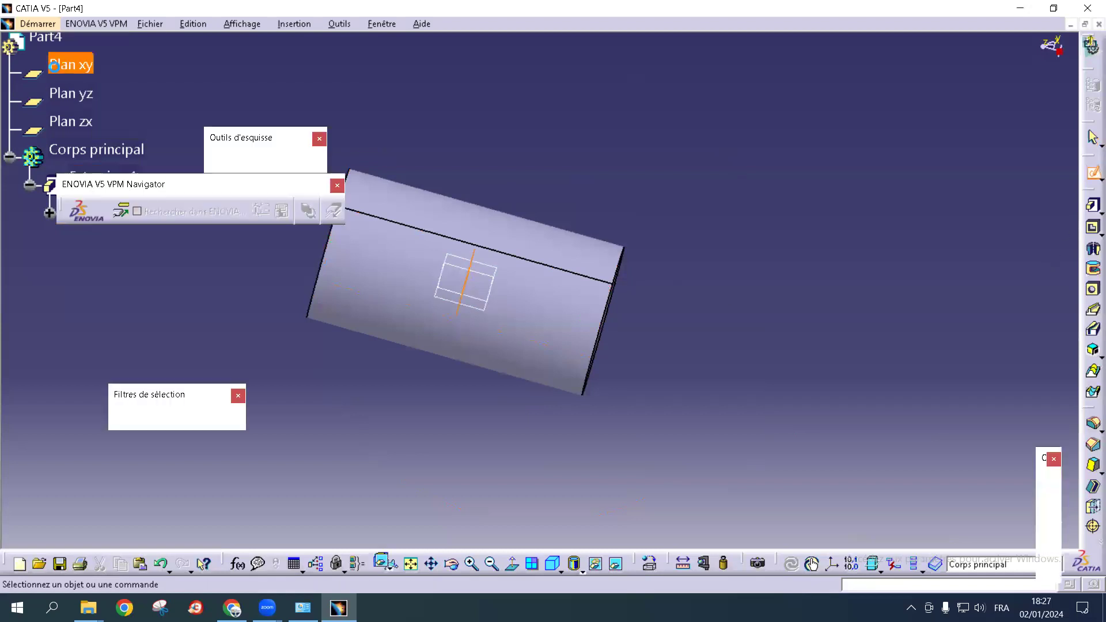
middle_click_drag(901, 348, 825, 304)
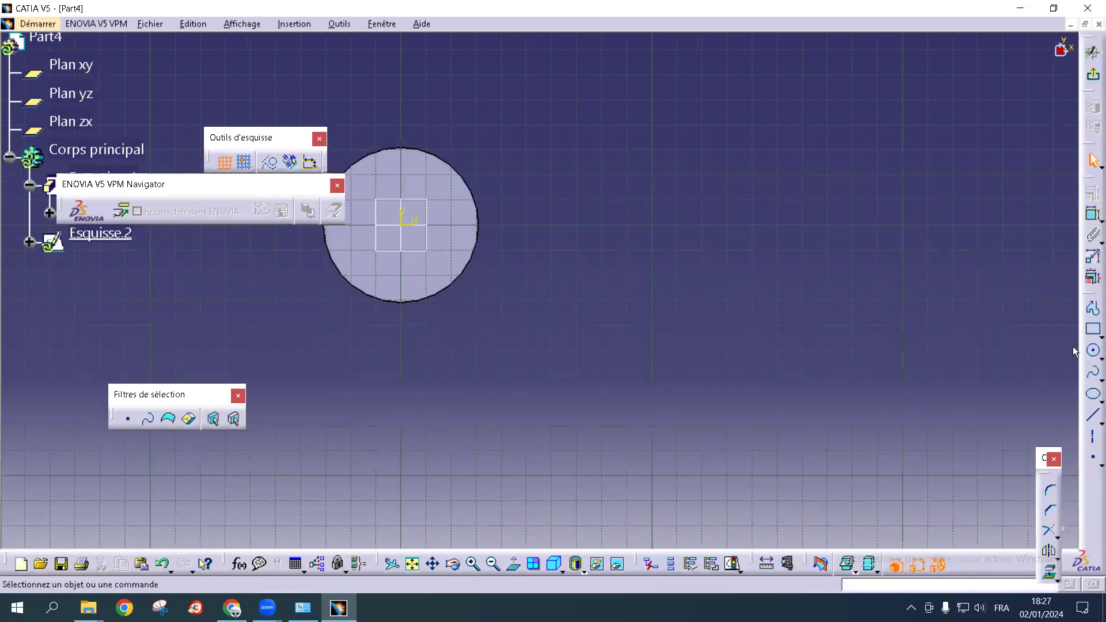
Draw a narrow upright rectangle to the right of the cylinder's outline and a wide horizontal rectangle further right
left_click(1090, 336)
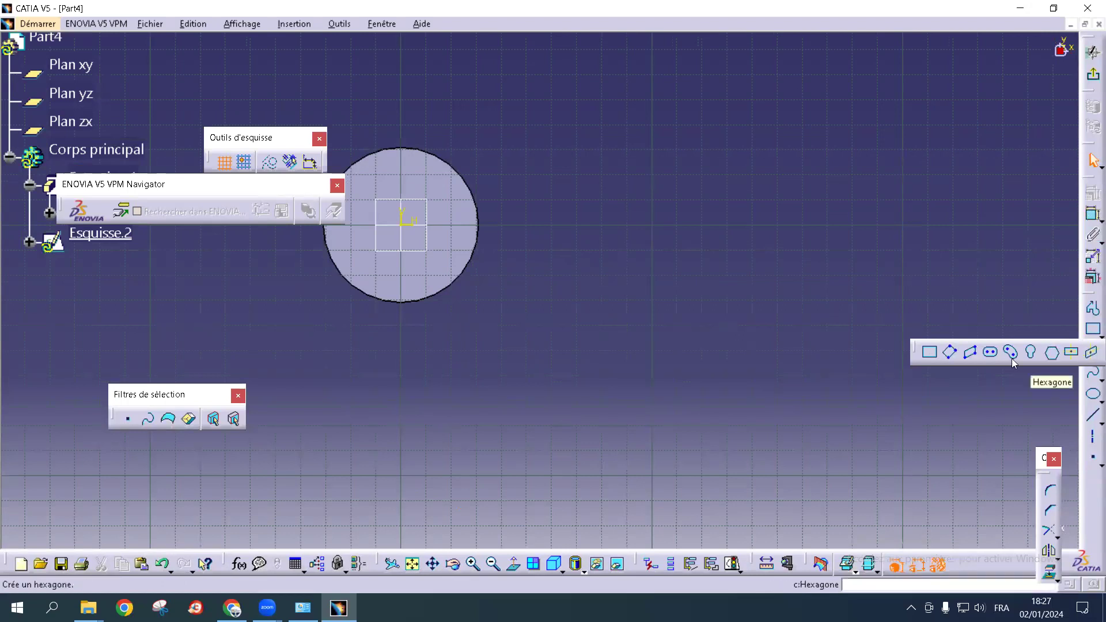
left_click(929, 352)
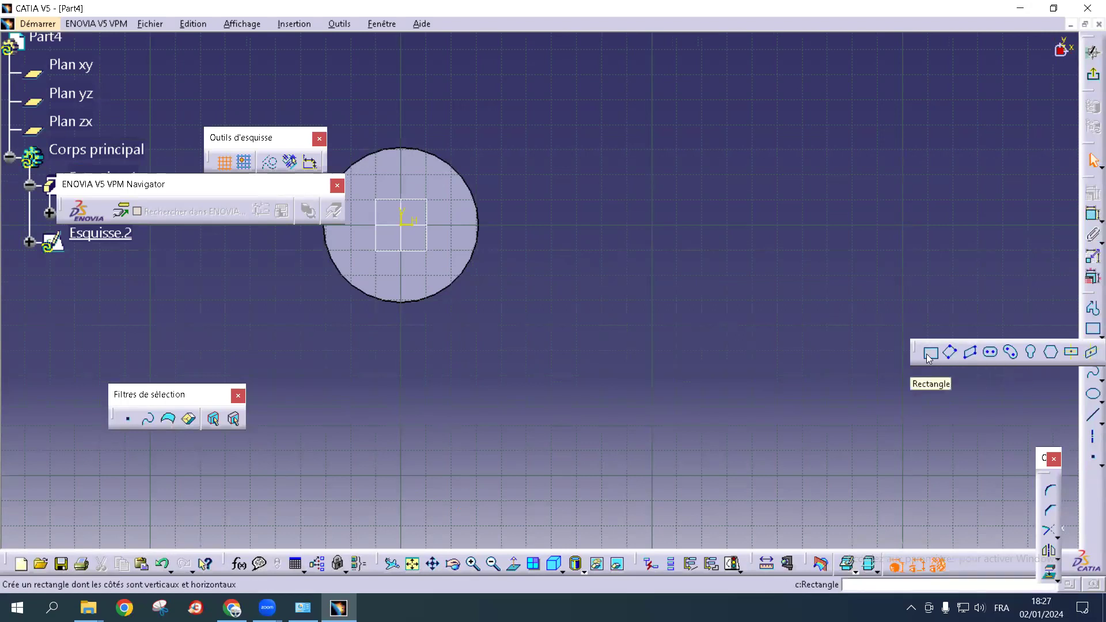
left_click(624, 133)
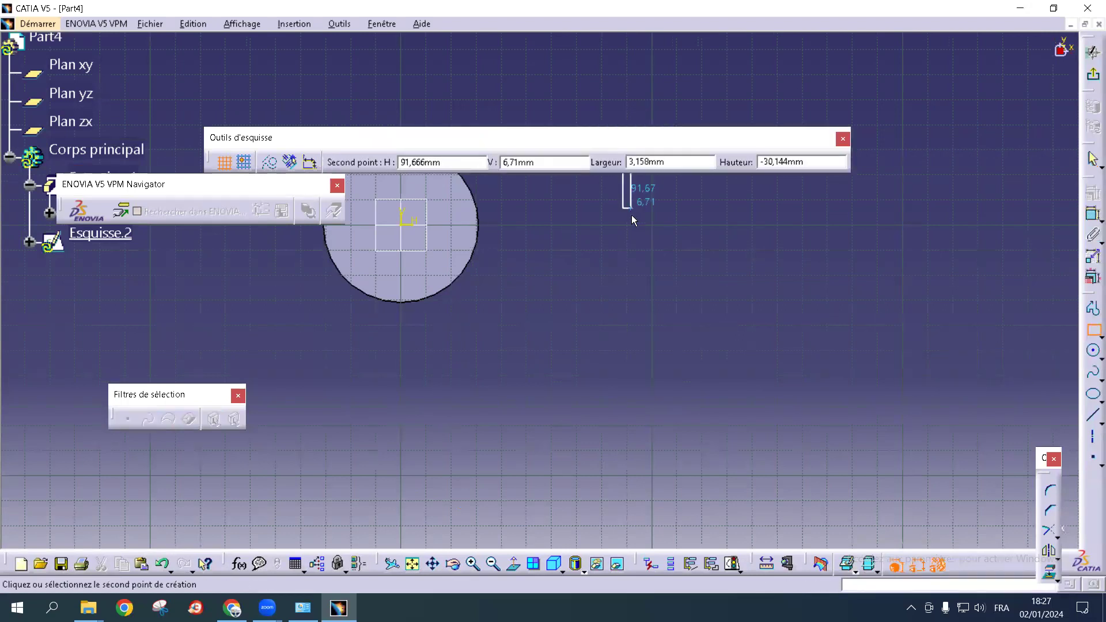
left_click(631, 217)
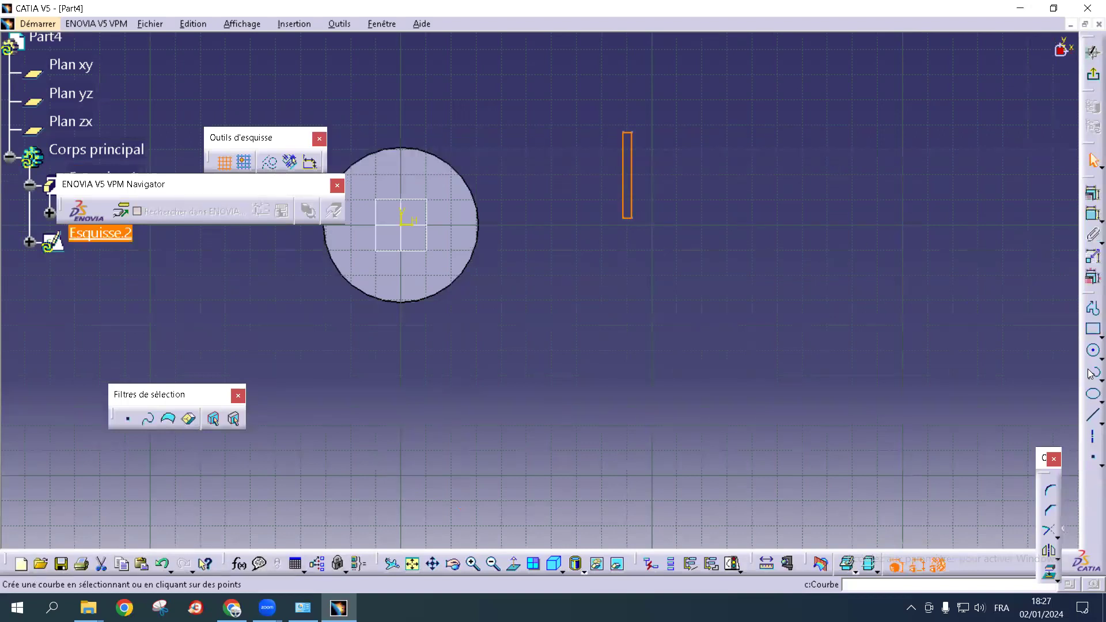
left_click(1093, 329)
left_click(746, 187)
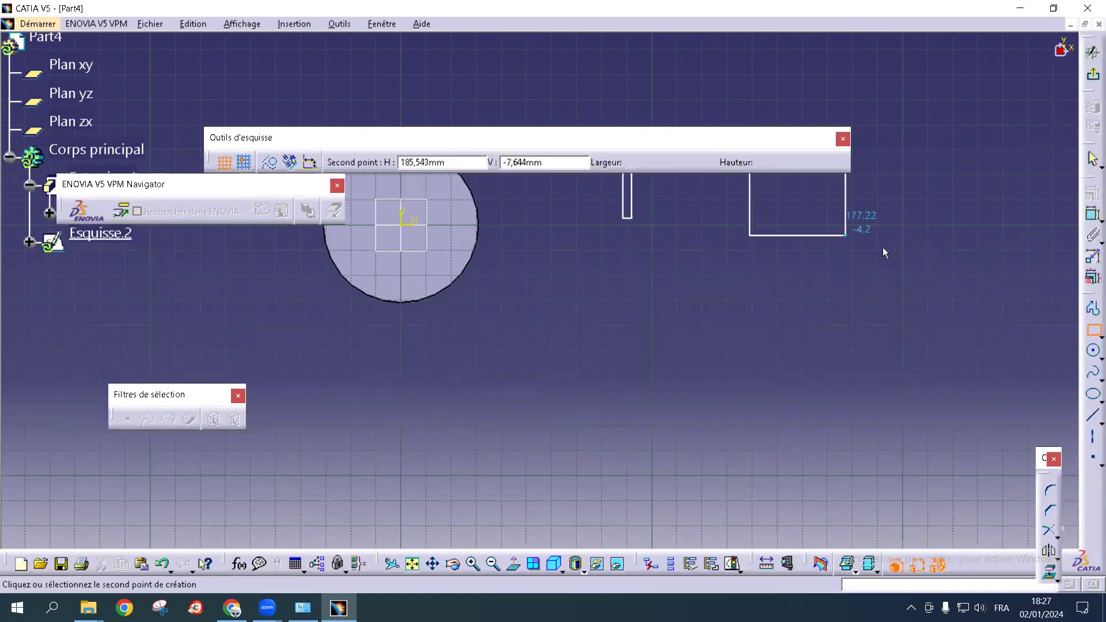
left_click(957, 230)
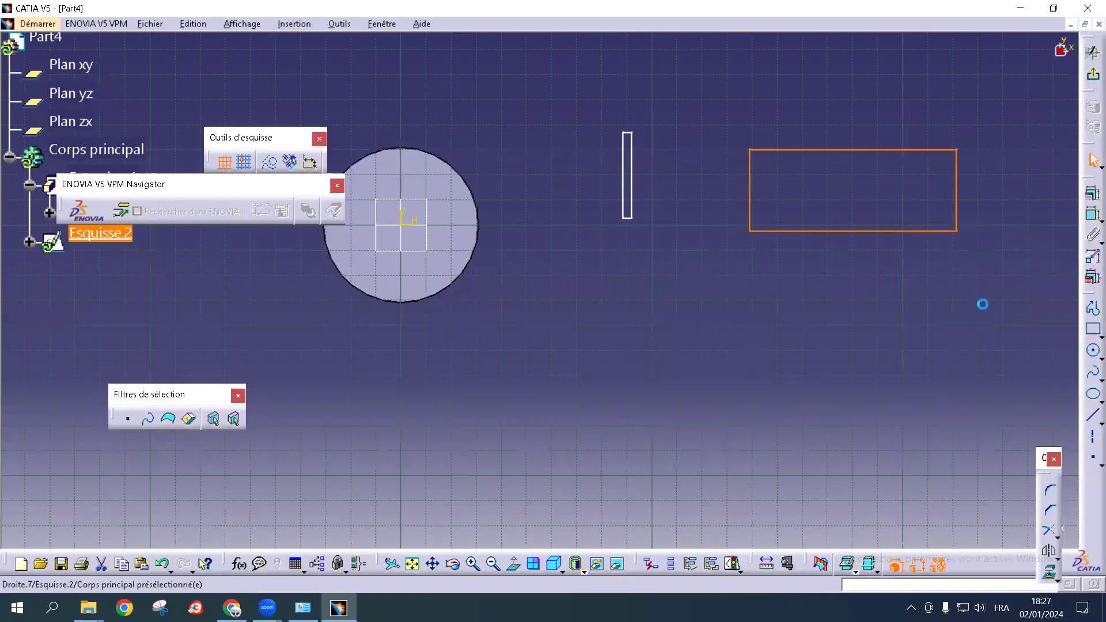
Draw a slightly tilted, nearly square oriented rectangle below the narrow upright rectangle
left_click(1098, 333)
left_click(952, 349)
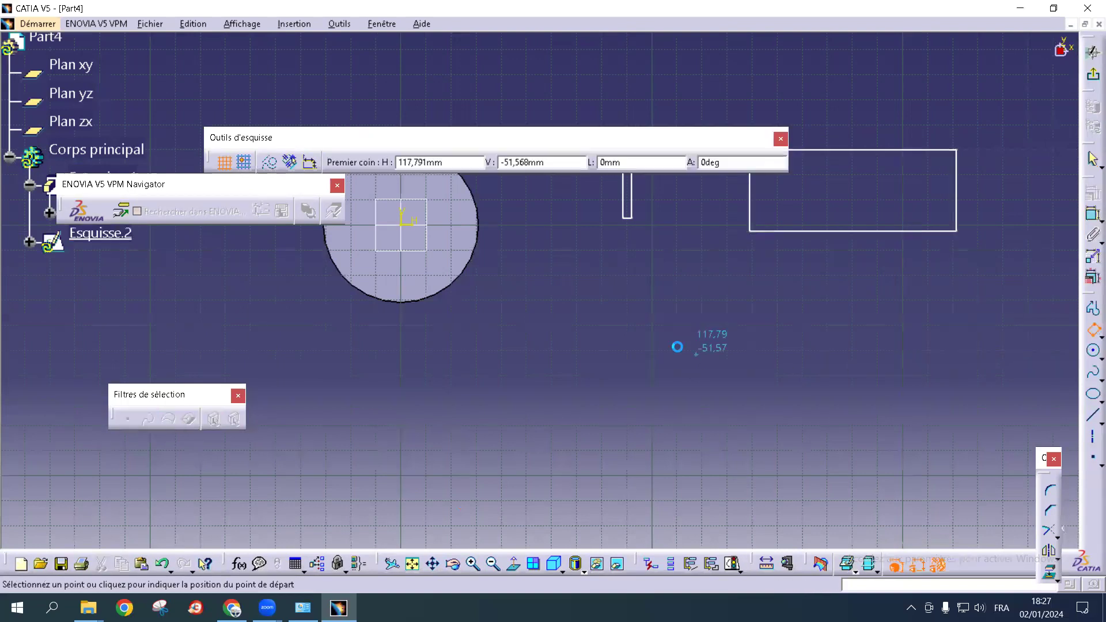
left_click(645, 327)
left_click(762, 310)
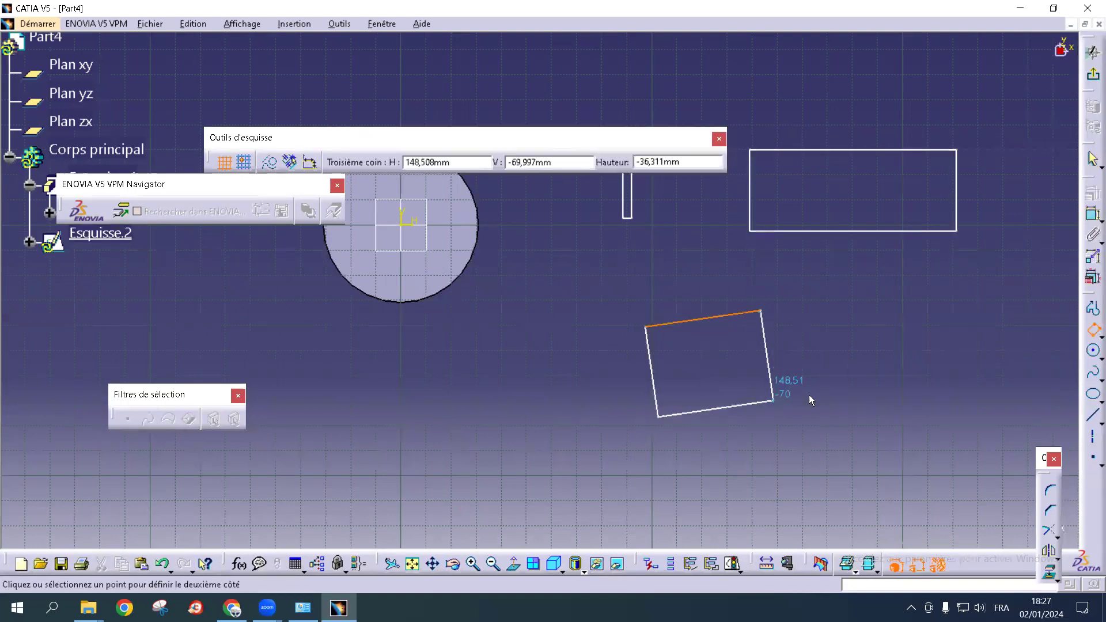
left_click(781, 423)
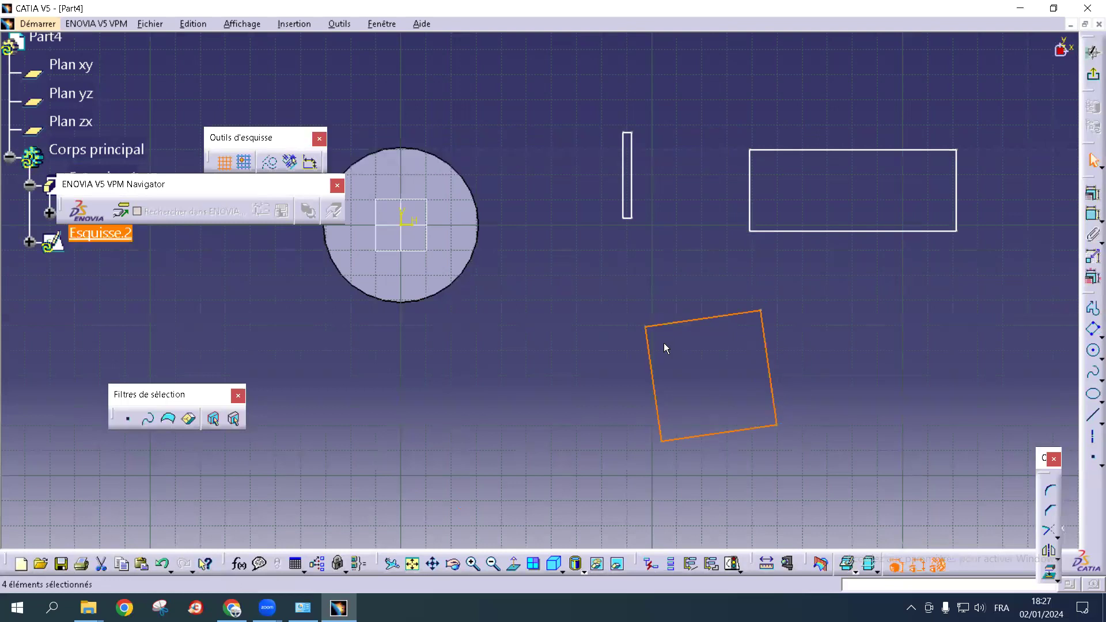
Draw a slanted parallelogram below the cylinder's outline, to the left of the tilted rectangle
left_click(1097, 333)
left_click(970, 345)
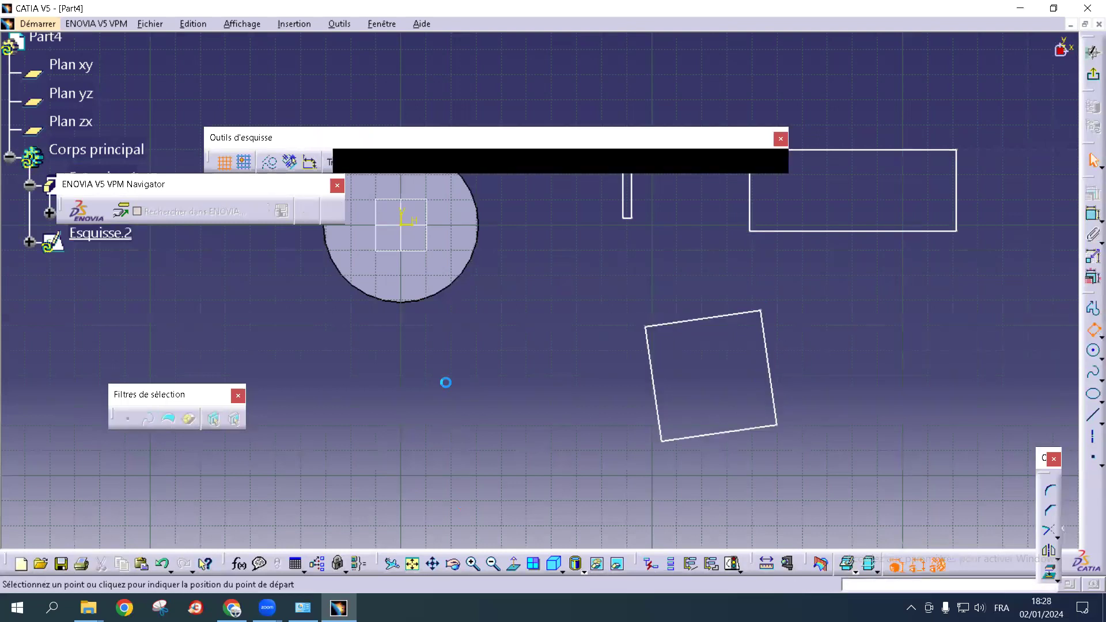
left_click(439, 355)
left_click(546, 314)
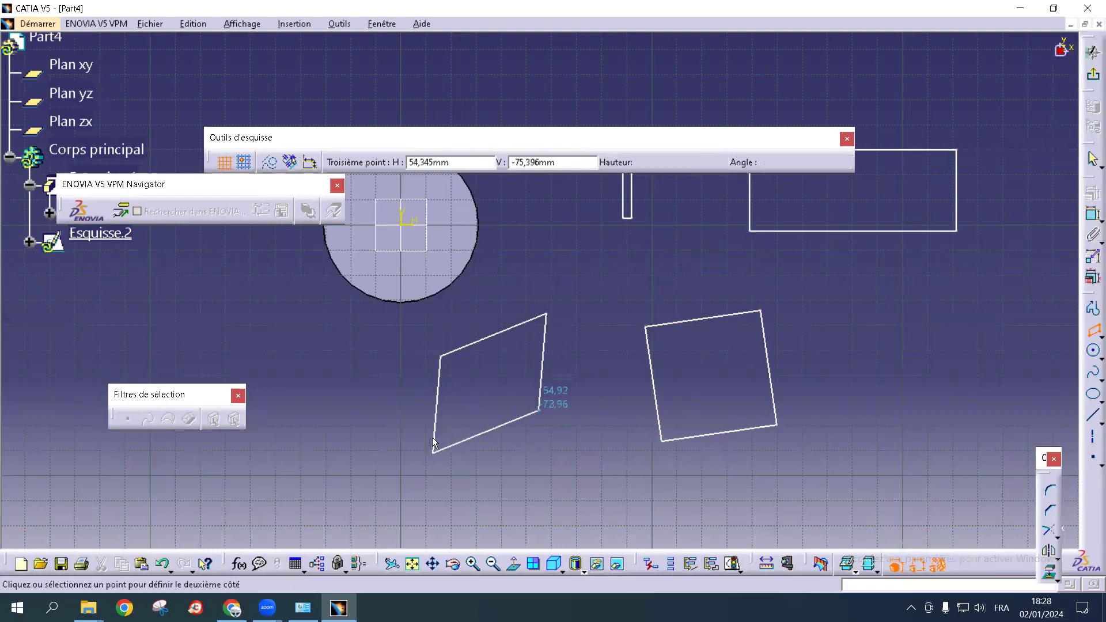
left_click(459, 427)
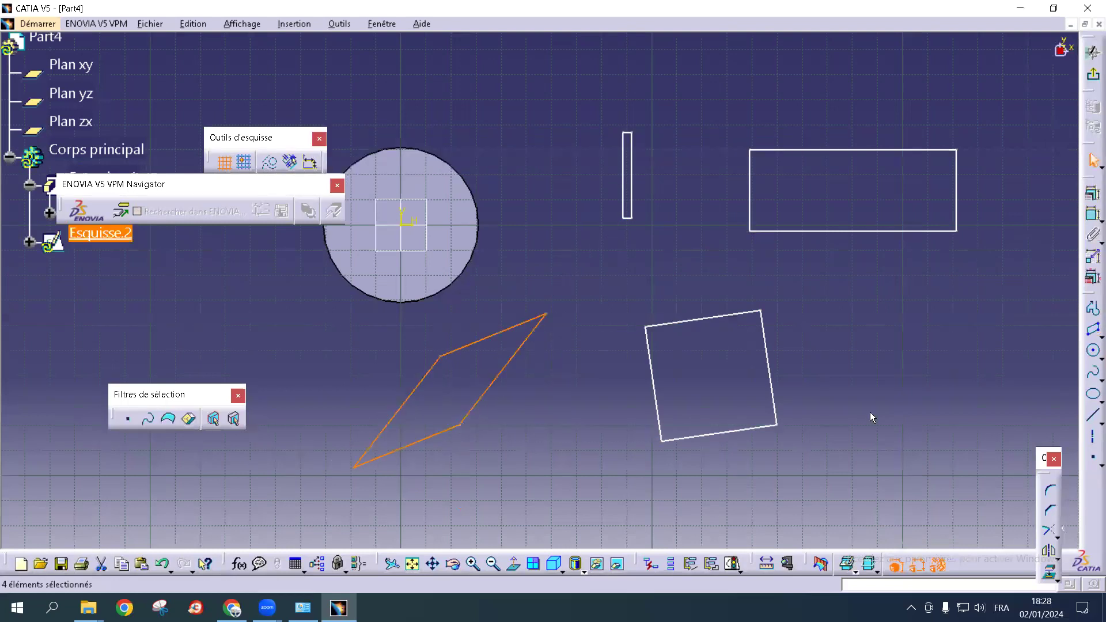
Draw a horizontal elongated hole profile to the right of the tilted rectangle, with its centre line at V about -49 mm
left_click(1097, 334)
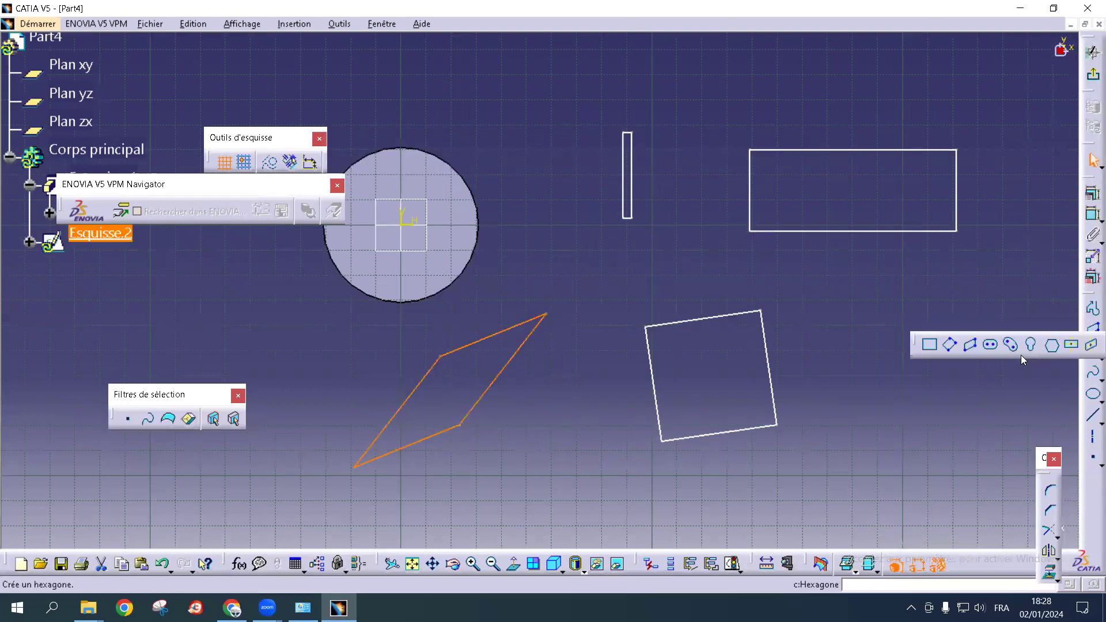
left_click(990, 344)
left_click(870, 346)
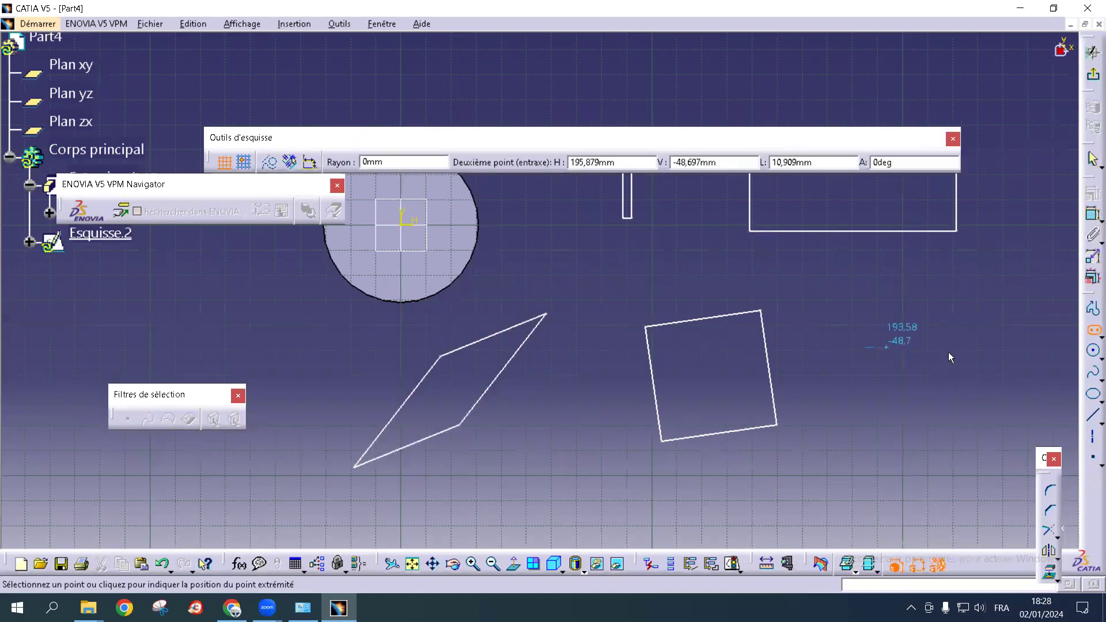
left_click(982, 346)
left_click(984, 376)
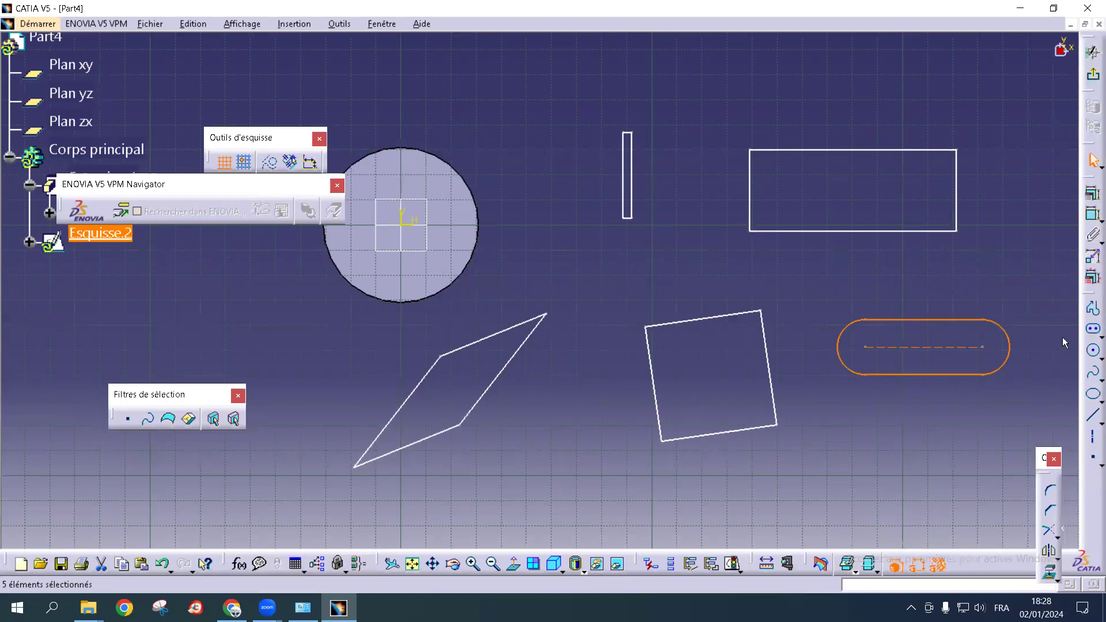
Draw an arc-shaped elongated hole profile around the narrow upright rectangle, curving down over the top of the tilted rectangle
left_click(1100, 337)
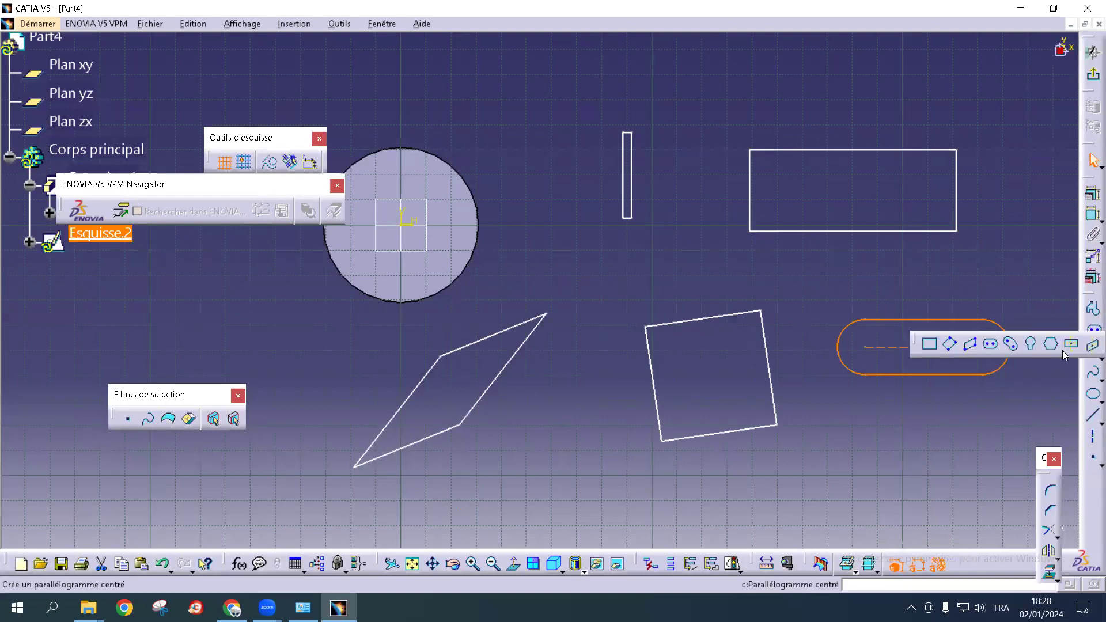
left_click(1003, 348)
left_click(574, 279)
left_click(704, 280)
left_click(577, 189)
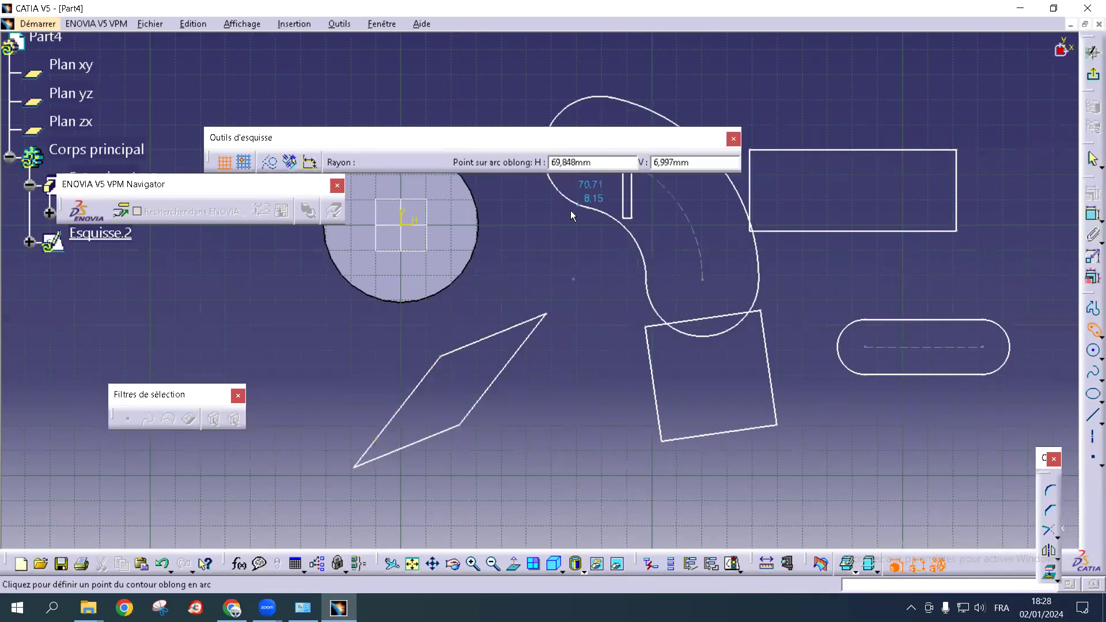
left_click(565, 226)
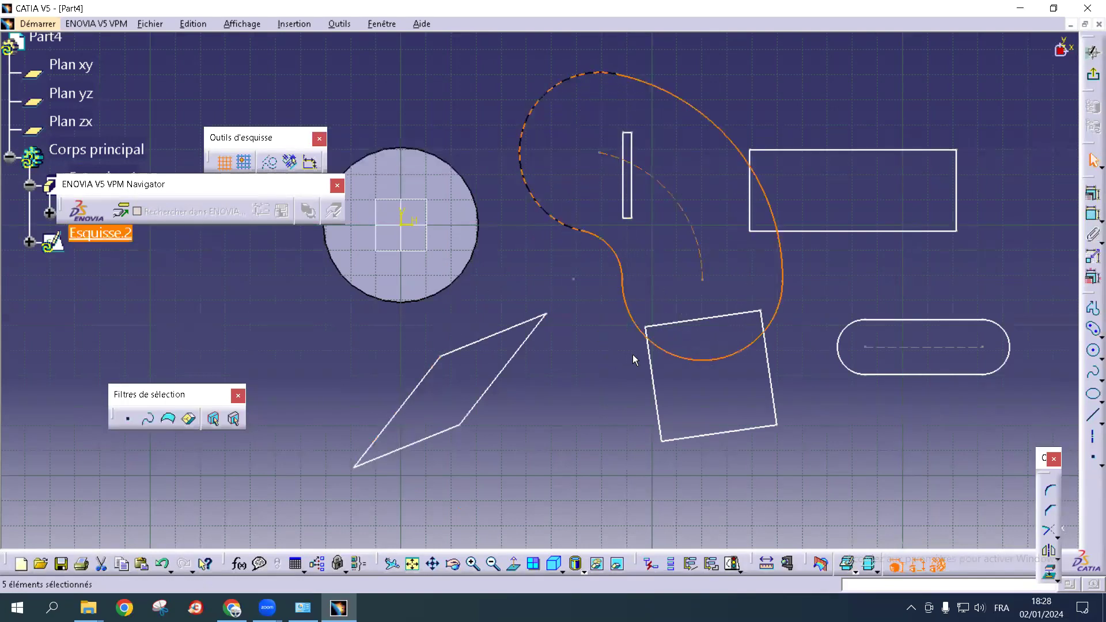
Draw a nearly horizontal keyhole profile below the tilted rectangle, with its large-end centre at about H 150 mm, V -194 mm and its small end to the right
left_click(1100, 358)
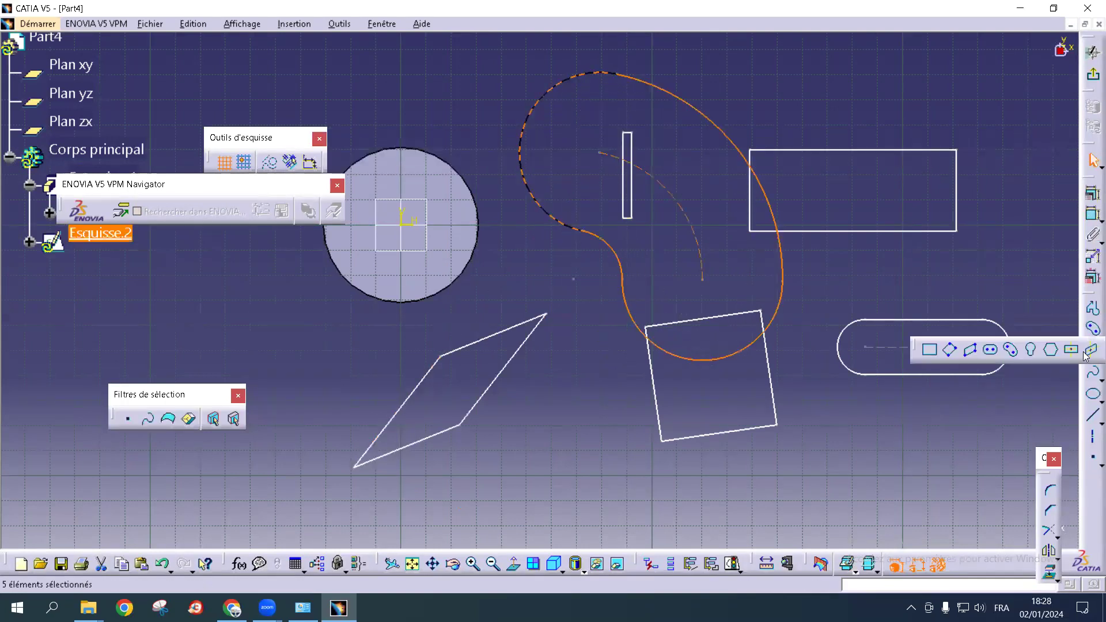
left_click(1033, 352)
middle_click_drag(772, 541, 670, 416)
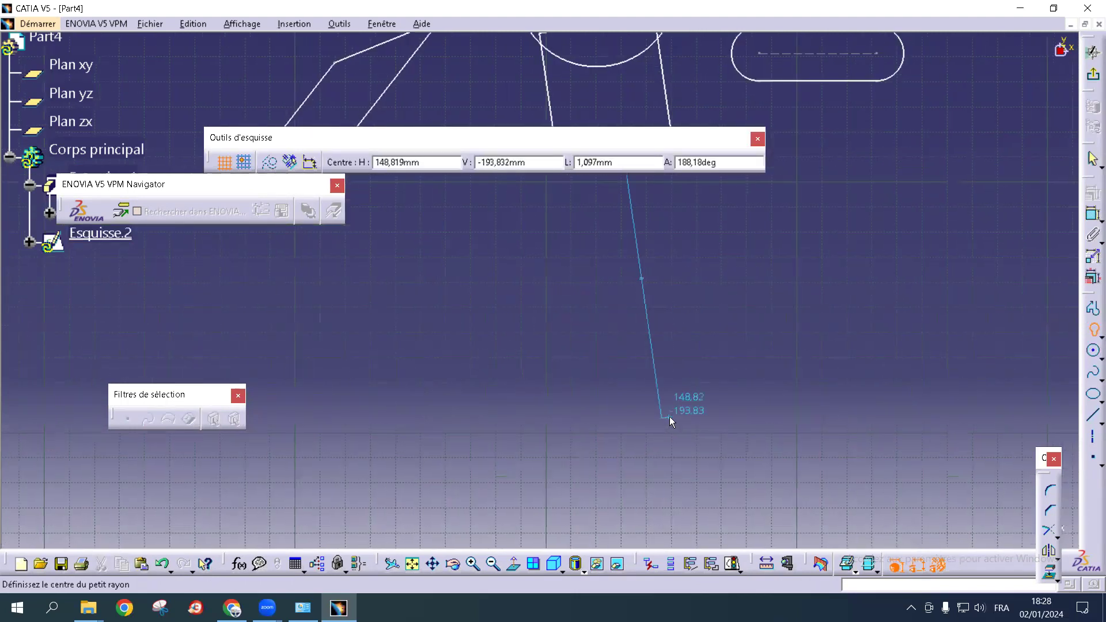
left_click(824, 403)
left_click(824, 365)
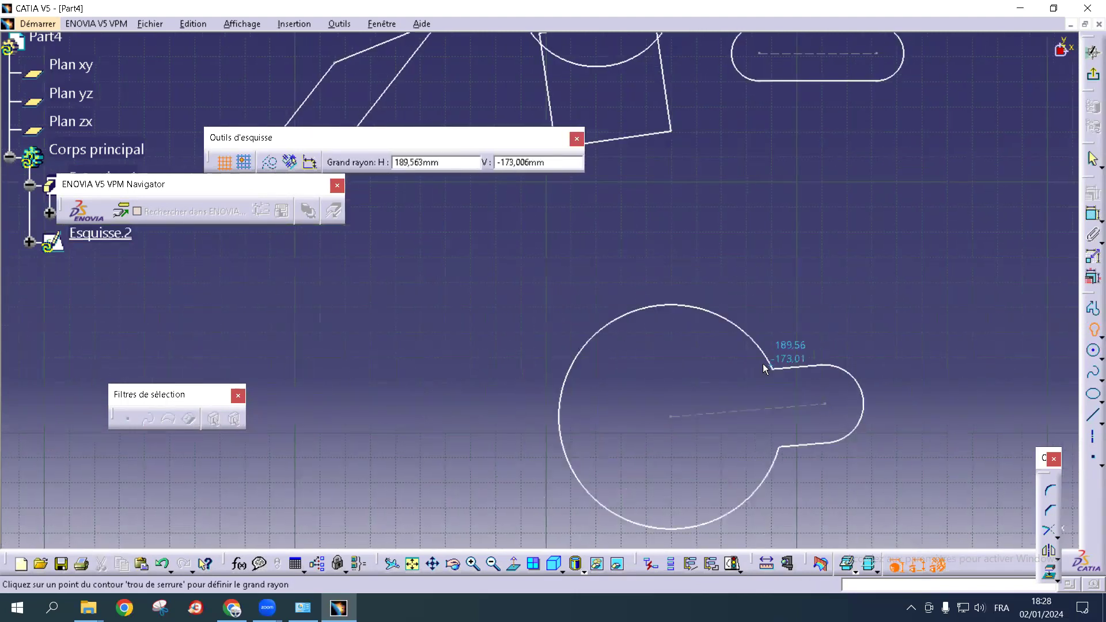
left_click(714, 380)
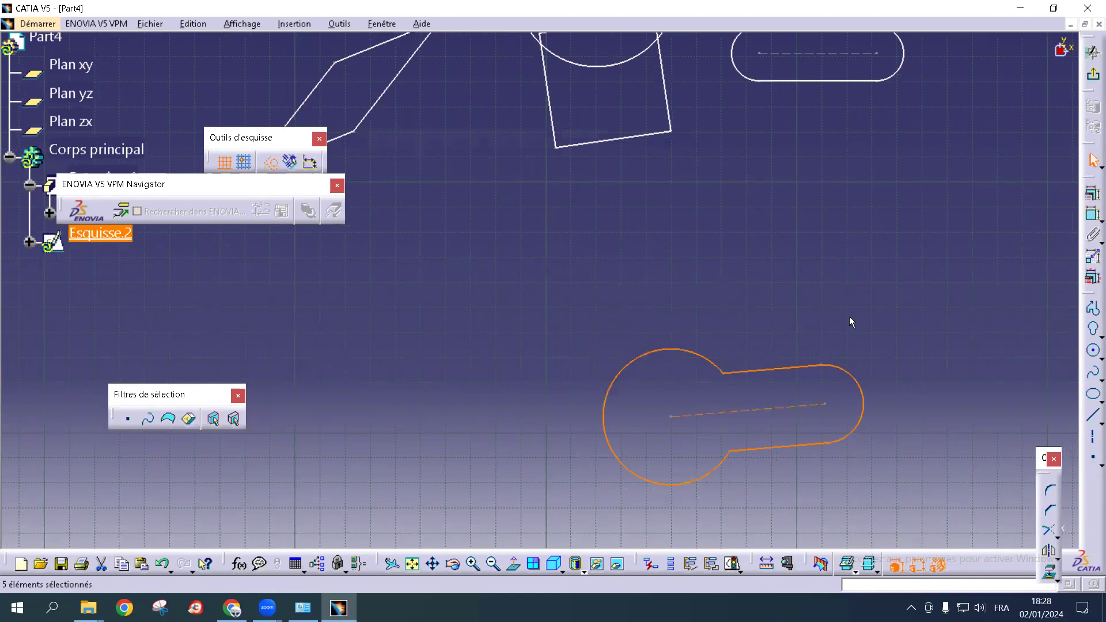
Draw a hexagon with vertical sides to the upper left of the keyhole profile
left_click(1100, 337)
left_click(1050, 346)
left_click(473, 314)
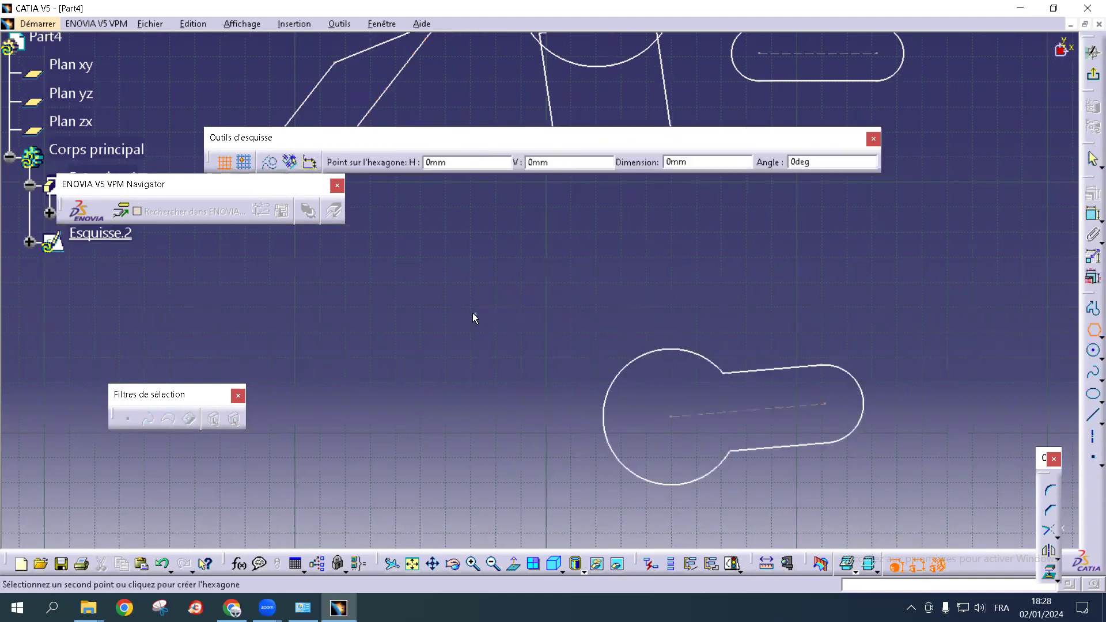
left_click(549, 314)
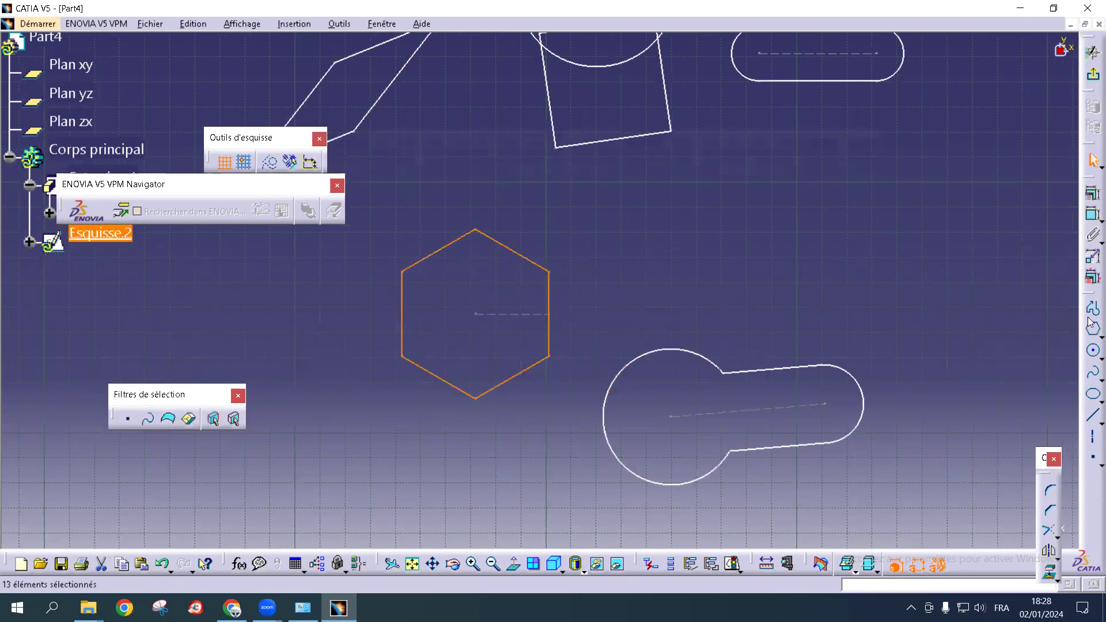
Draw a wide horizontal centred rectangle above the narrow end of the keyhole profile, with its centre at V about -124 mm
left_click(1099, 337)
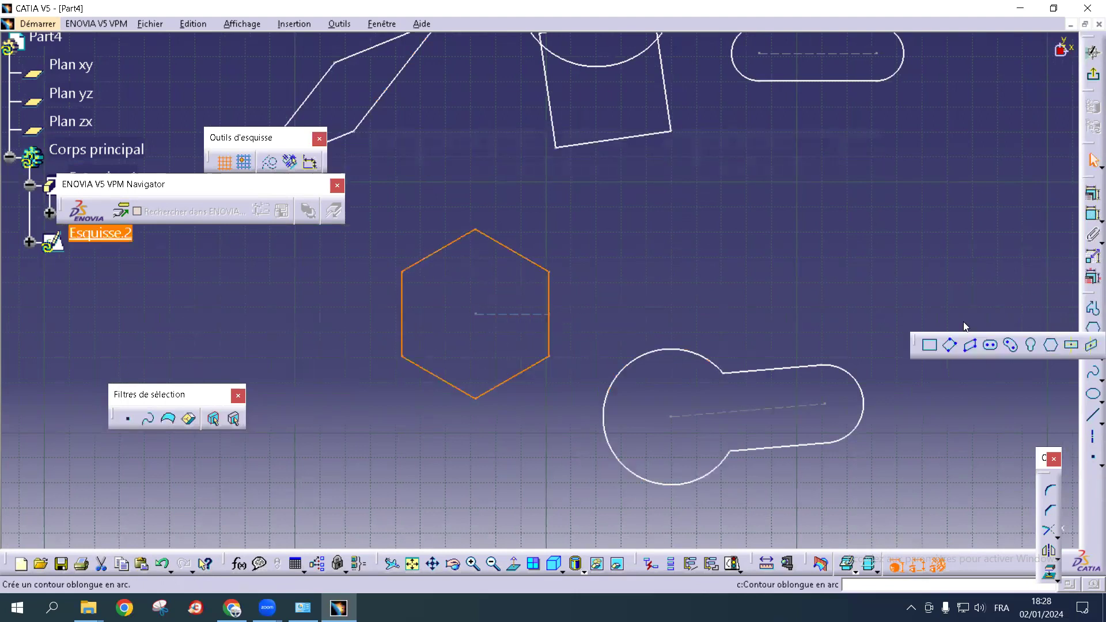
left_click(929, 345)
left_click(803, 242)
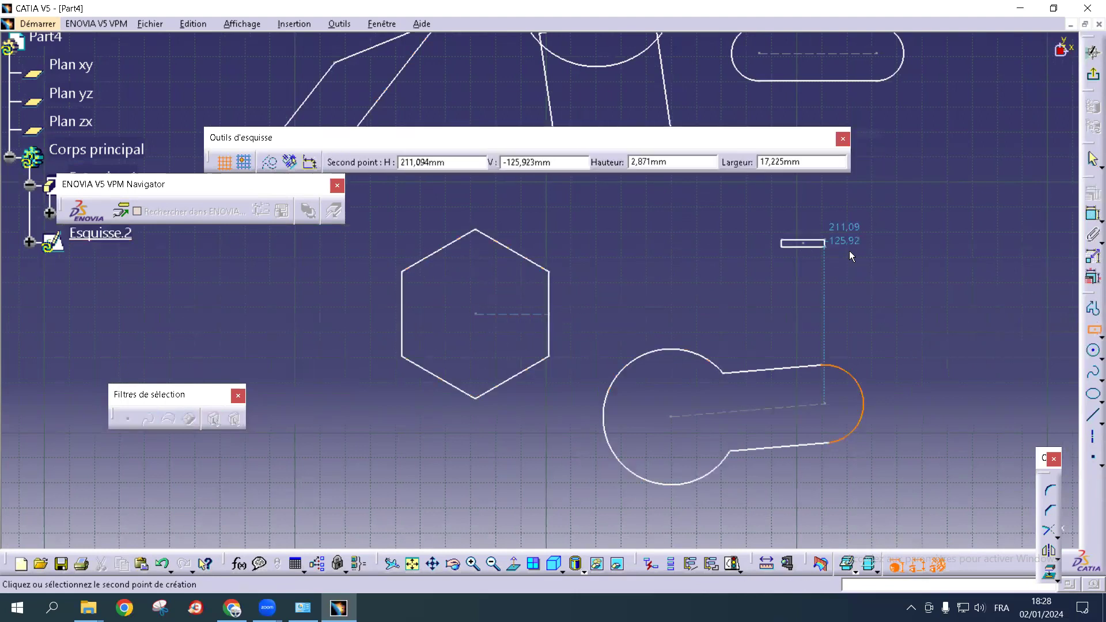
left_click(888, 282)
left_click(1099, 337)
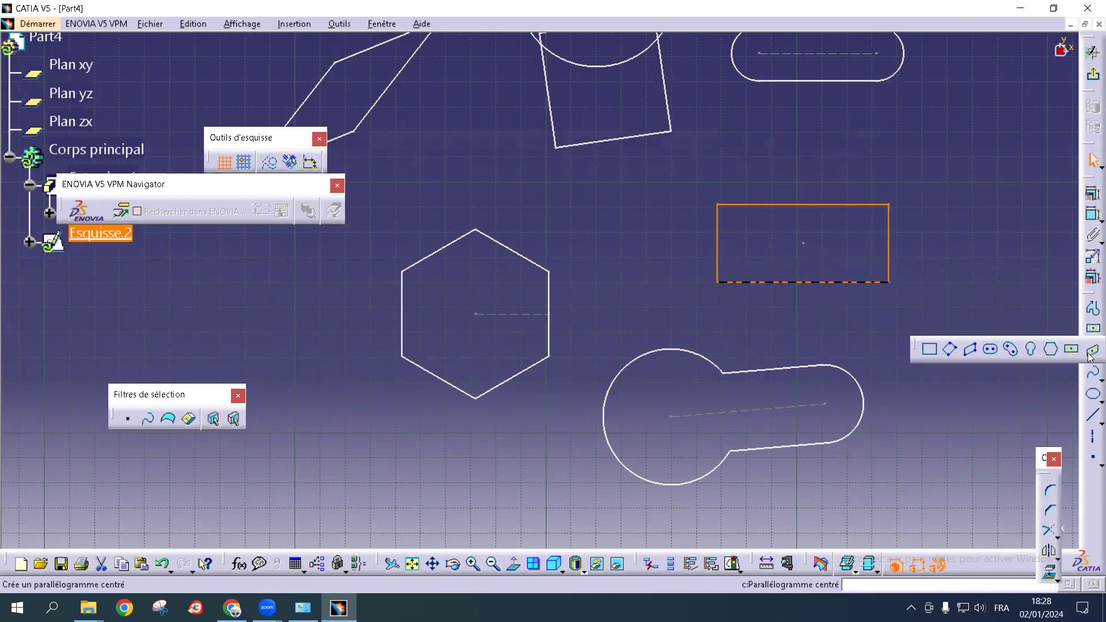
left_click(1090, 351)
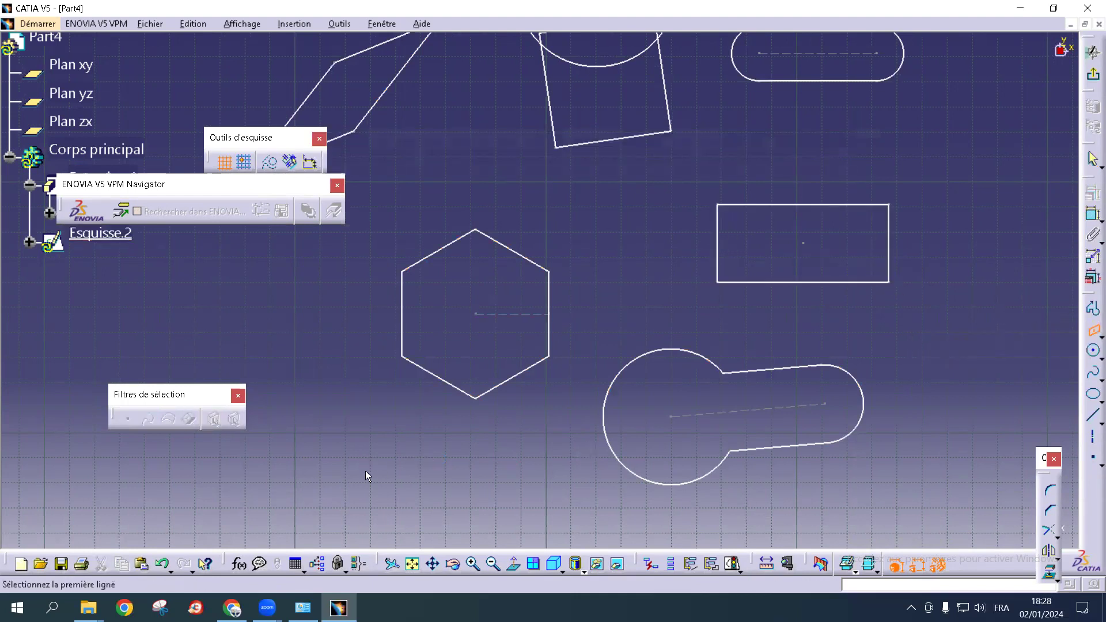
left_click(1099, 338)
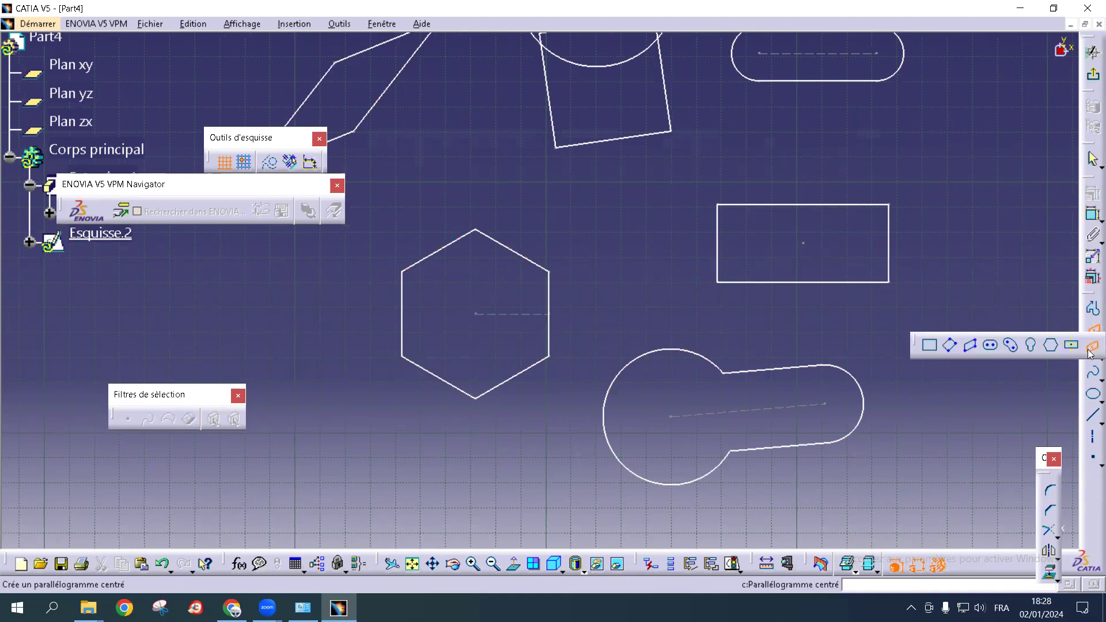
key("Escape")
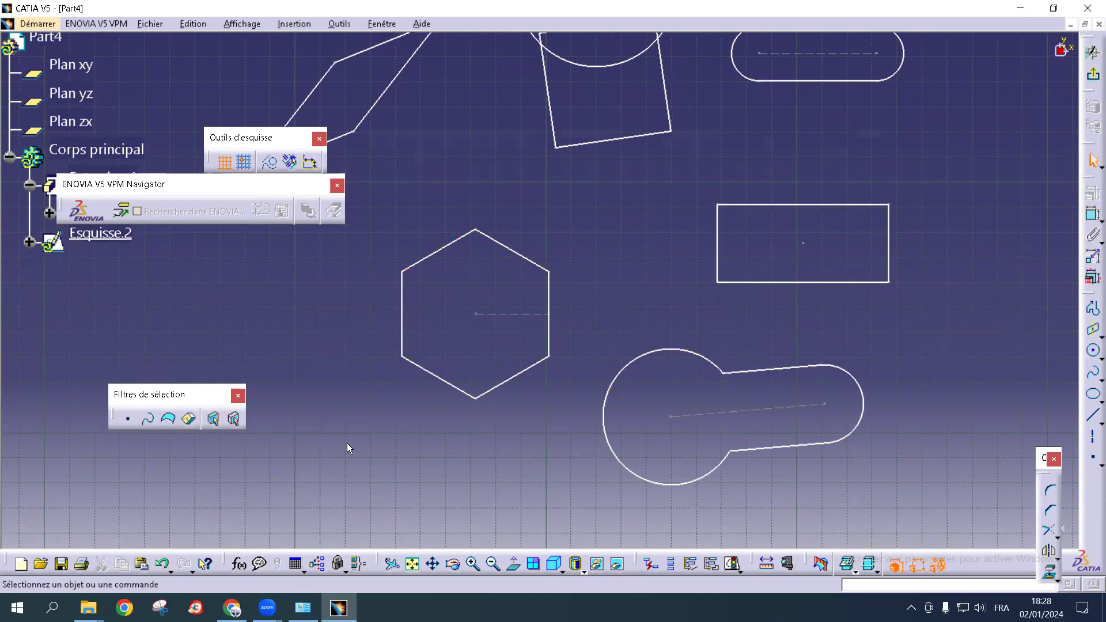
middle_click_drag(963, 304, 943, 404)
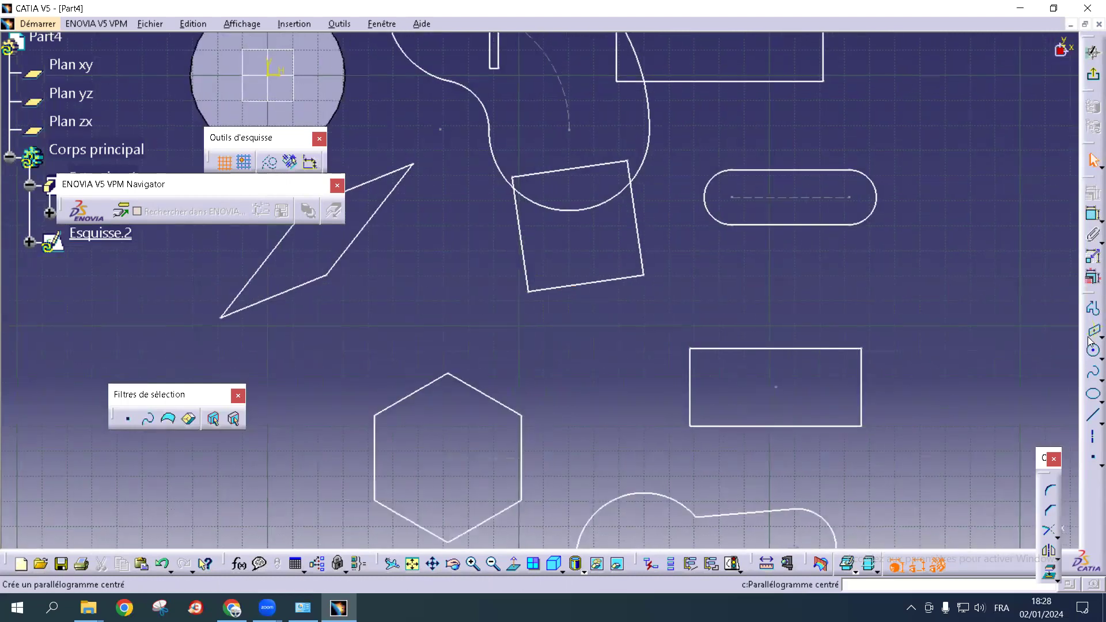
left_click(1090, 338)
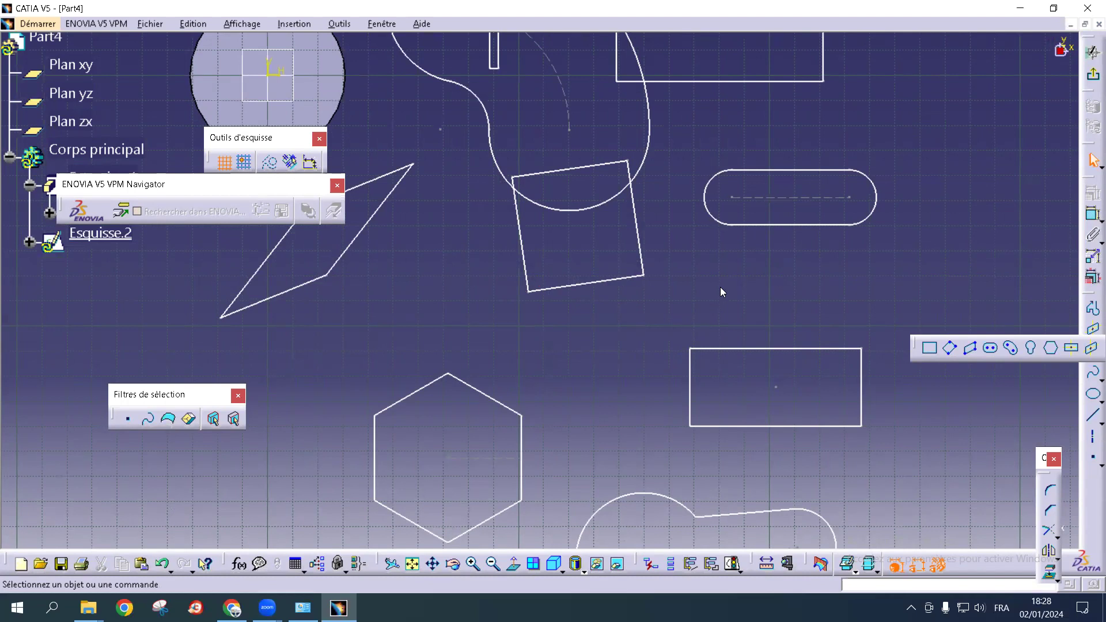
mouse_move(777, 288)
middle_mouse_down()
mouse_move(803, 300)
mouse_move(833, 515)
mouse_move(864, 354)
mouse_move(874, 116)
mouse_move(869, 126)
mouse_move(889, 109)
middle_mouse_up()
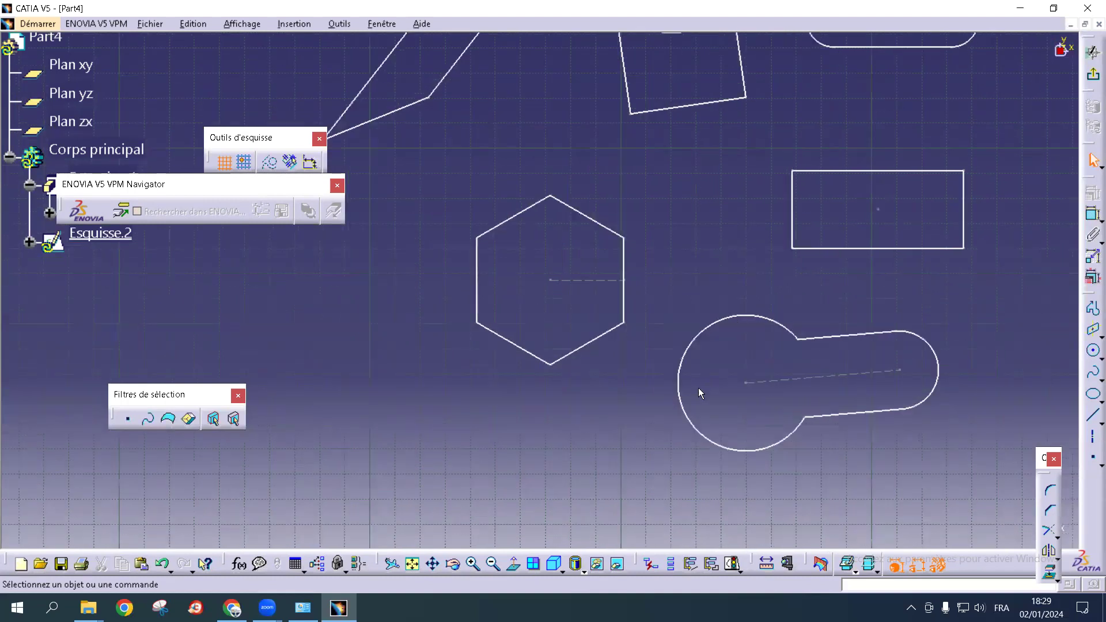
mouse_move(589, 402)
middle_mouse_down()
mouse_move(659, 278)
mouse_move(635, 264)
middle_mouse_up()
mouse_move(739, 448)
middle_mouse_down()
mouse_move(713, 380)
mouse_move(754, 366)
middle_mouse_up()
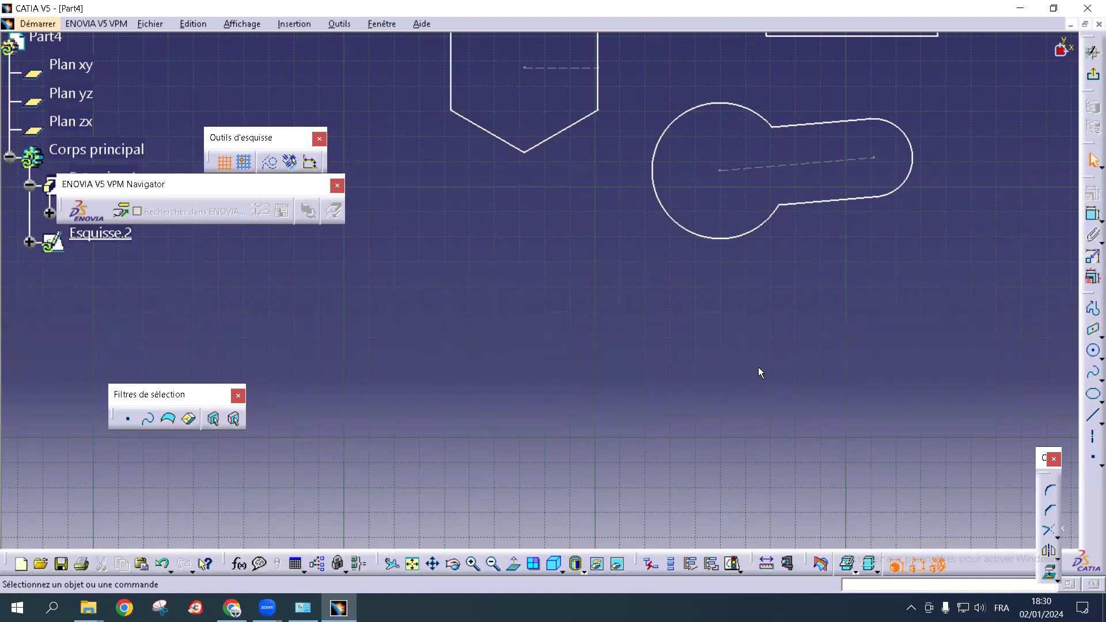
Draw a circle by centre and radius in the empty area below and slightly left of the hexagon
left_click(1093, 349)
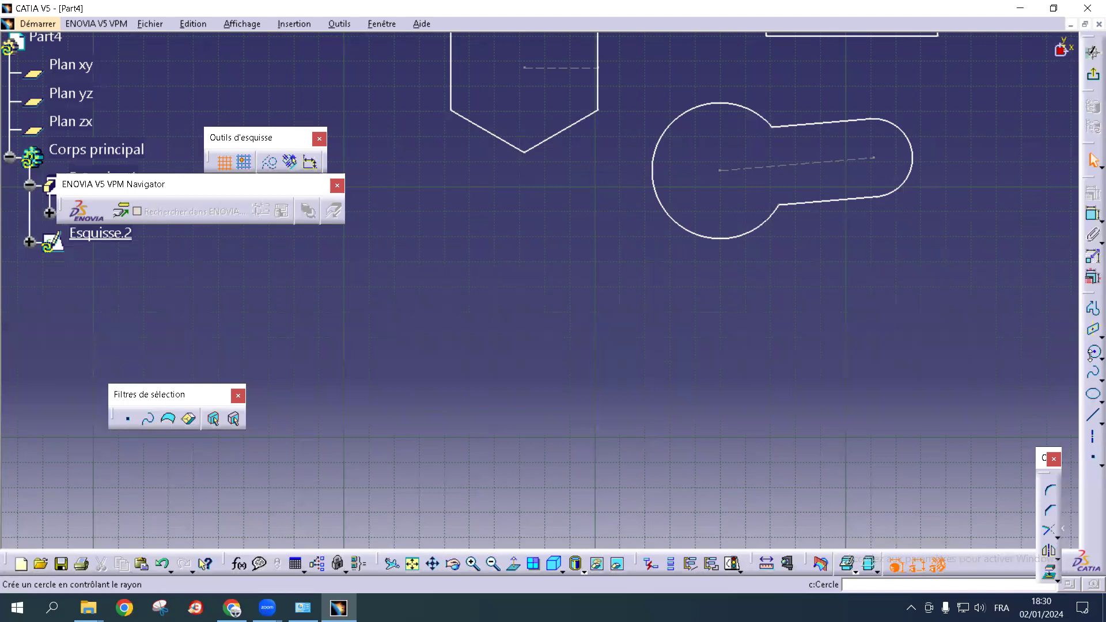
left_click(1101, 358)
left_click(1011, 370)
left_click(969, 370)
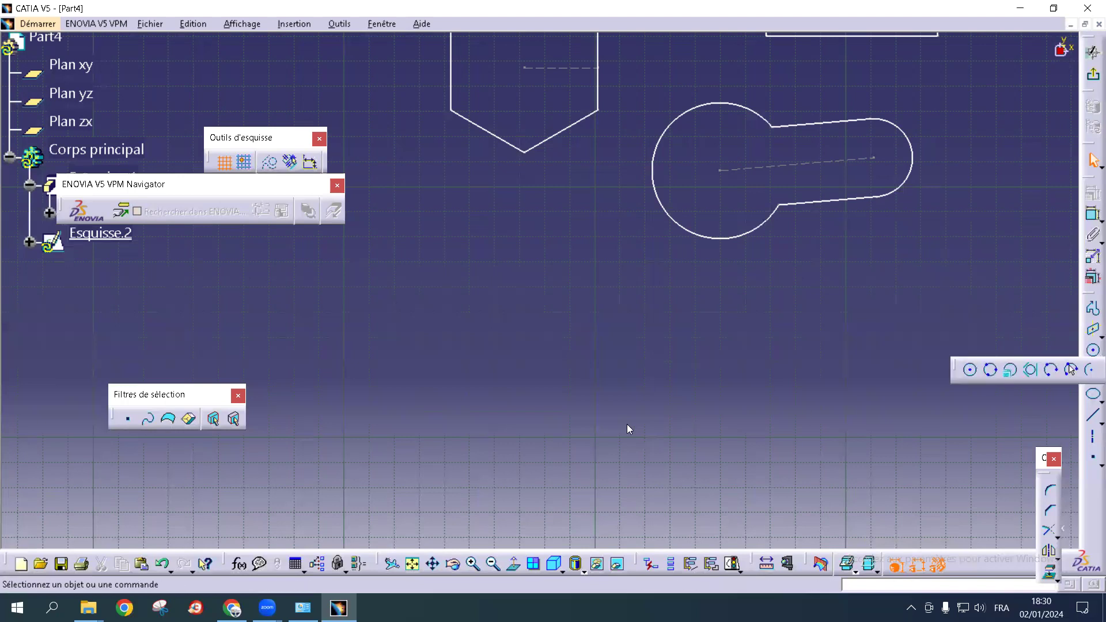
left_click(440, 382)
left_click(511, 389)
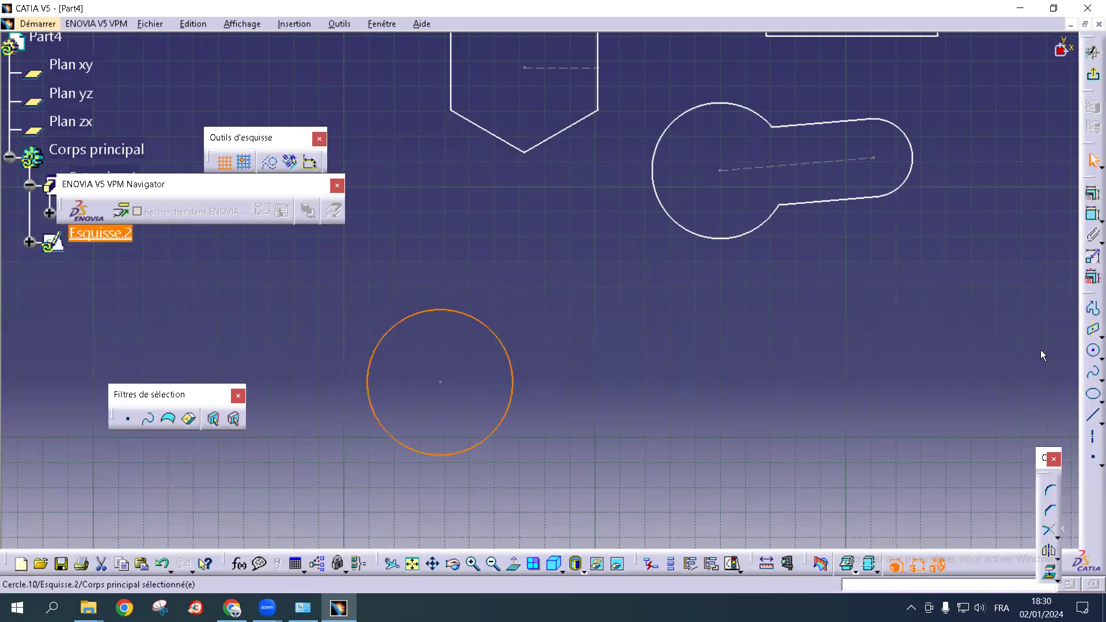
left_click(1099, 358)
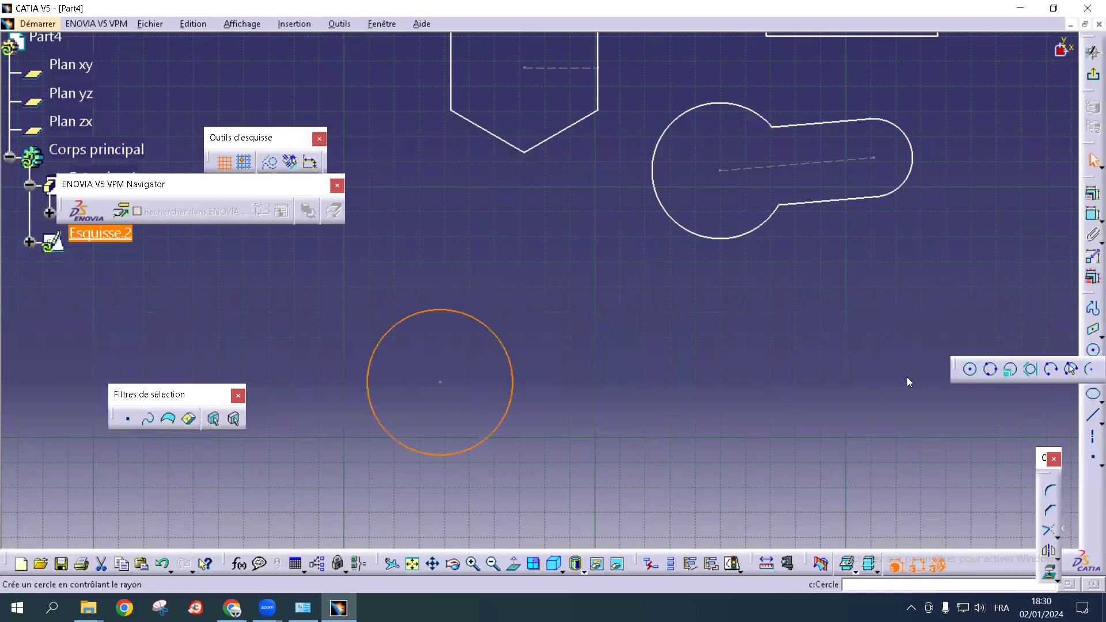
left_click(983, 369)
left_click(755, 336)
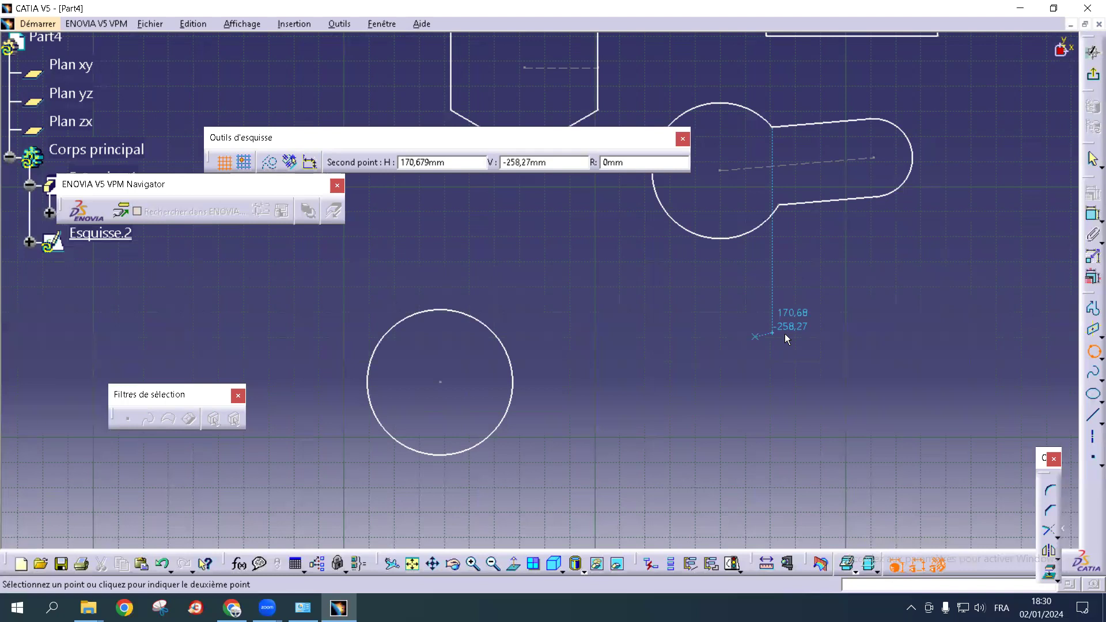
middle_click_drag(789, 446, 858, 619)
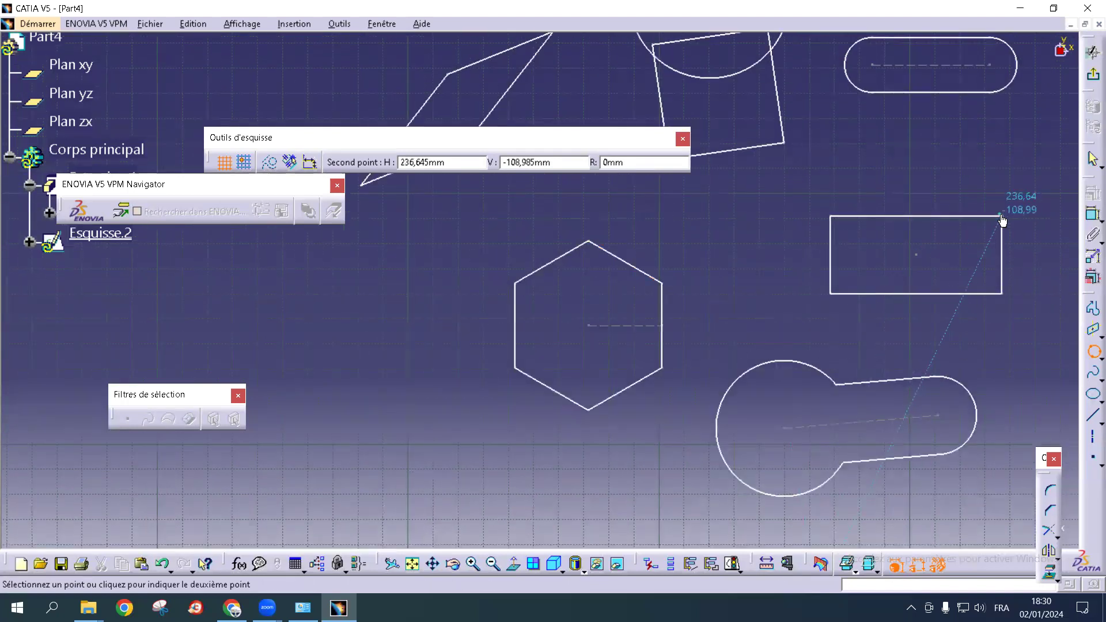
key("Escape")
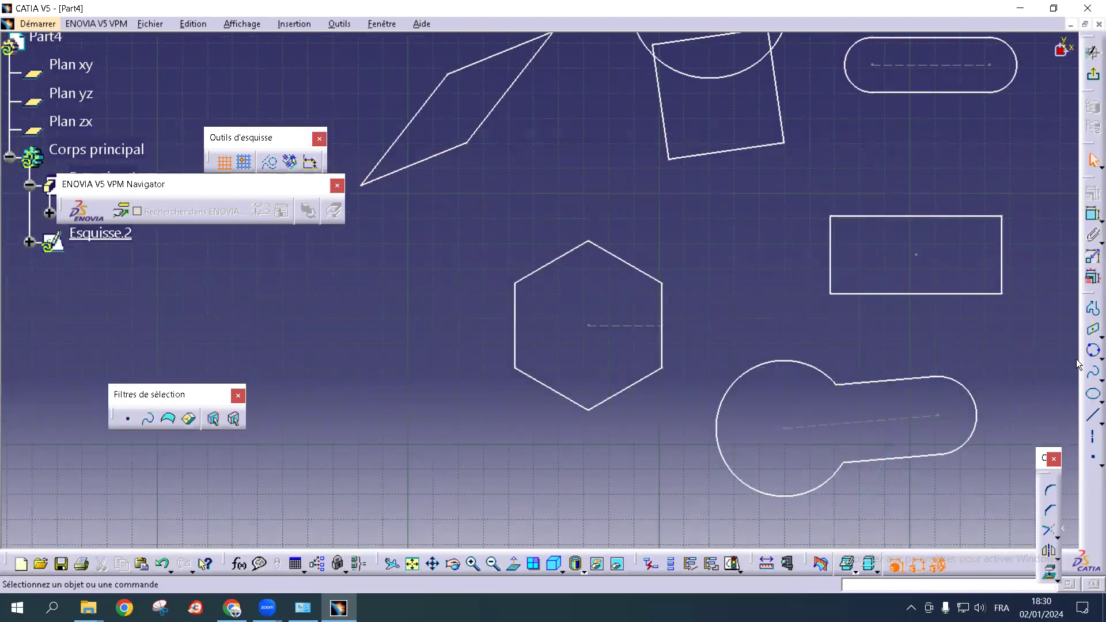
Draw a three-point circle through the upper-right, lower-right and upper-left corners of the centred rectangle
left_click(1092, 352)
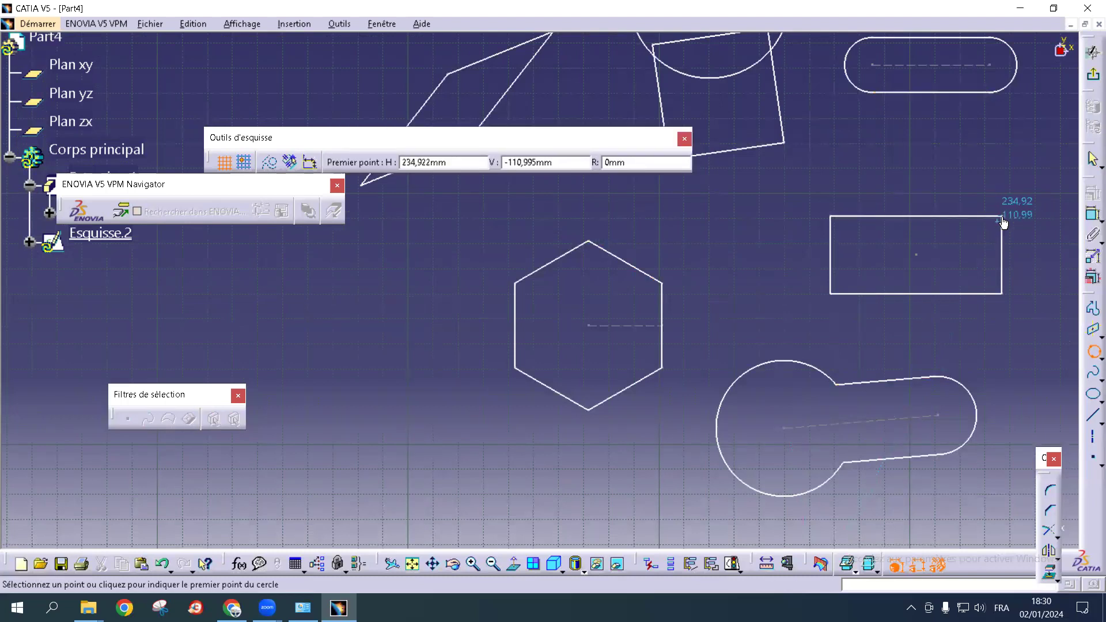
left_click(1003, 218)
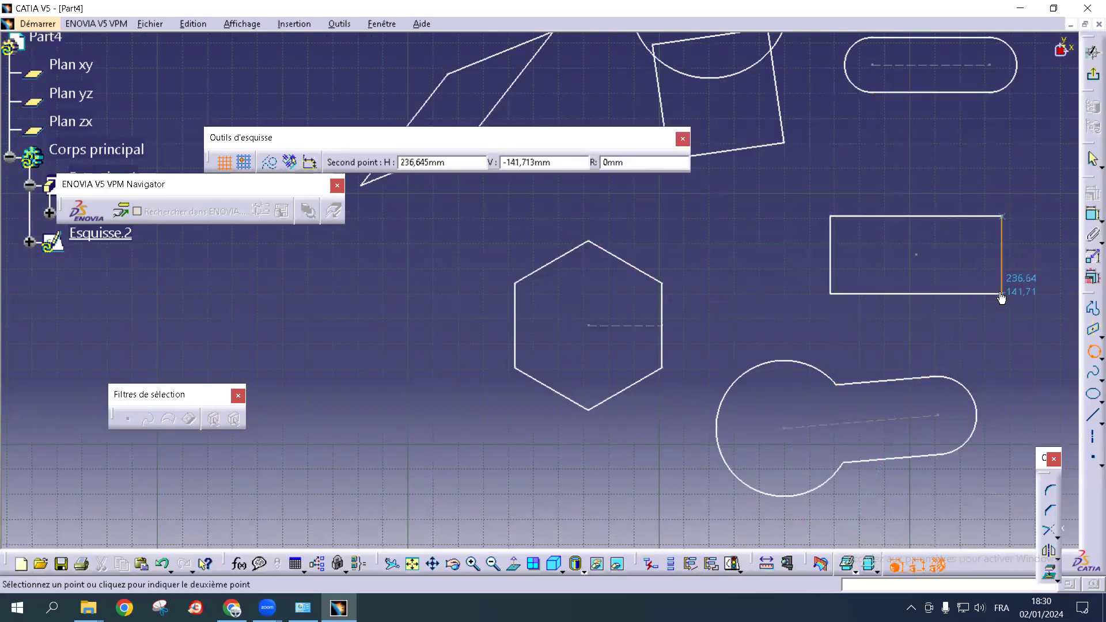
left_click(1001, 297)
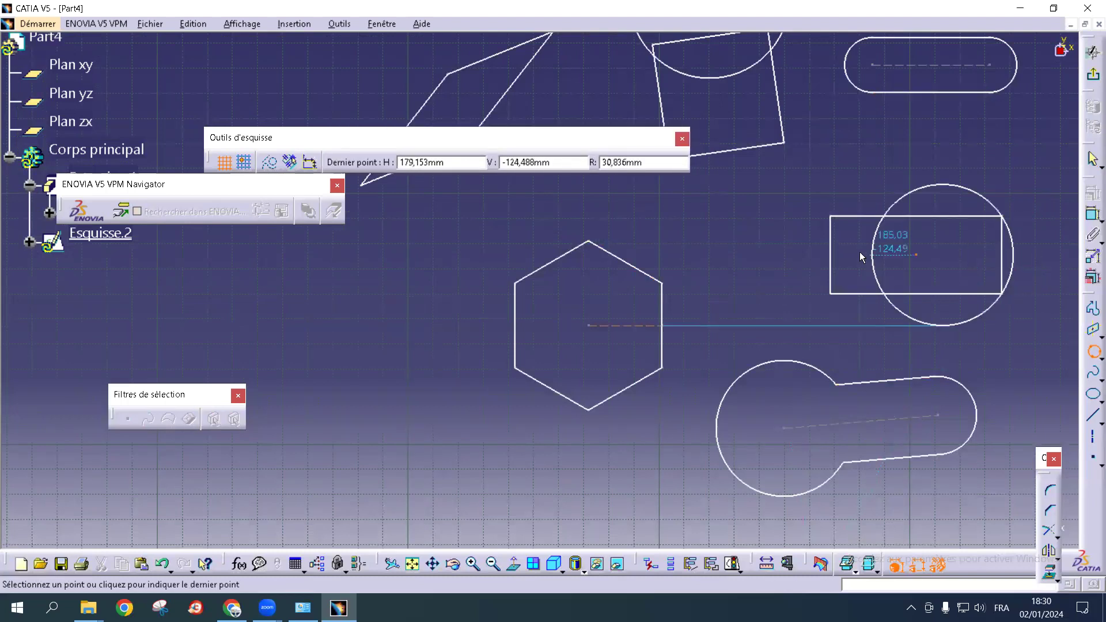
left_click(830, 219)
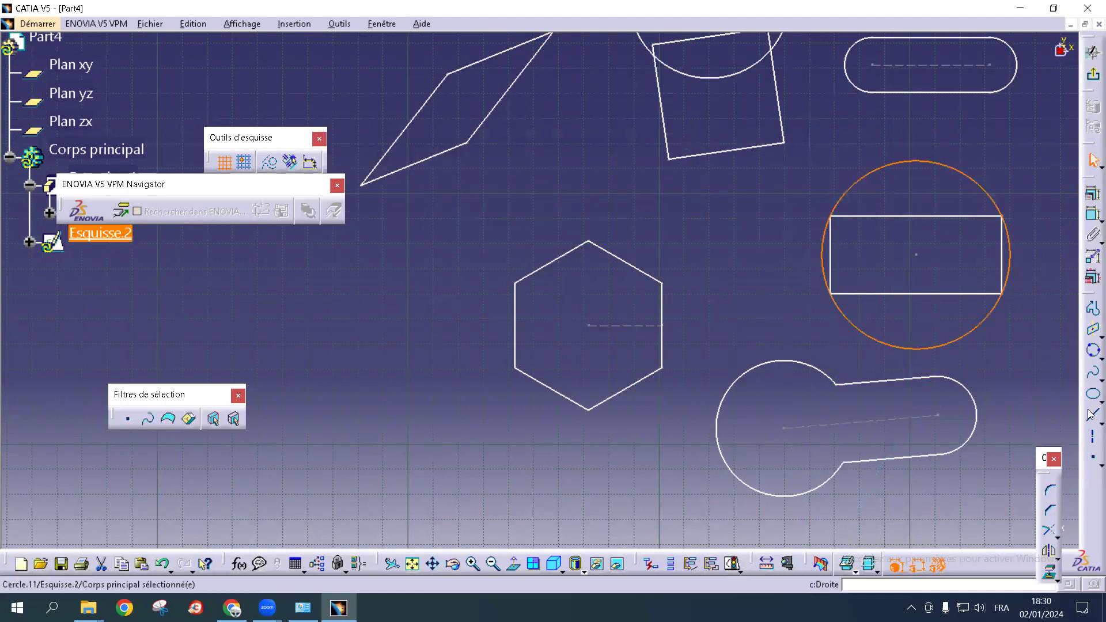
left_click(1091, 353)
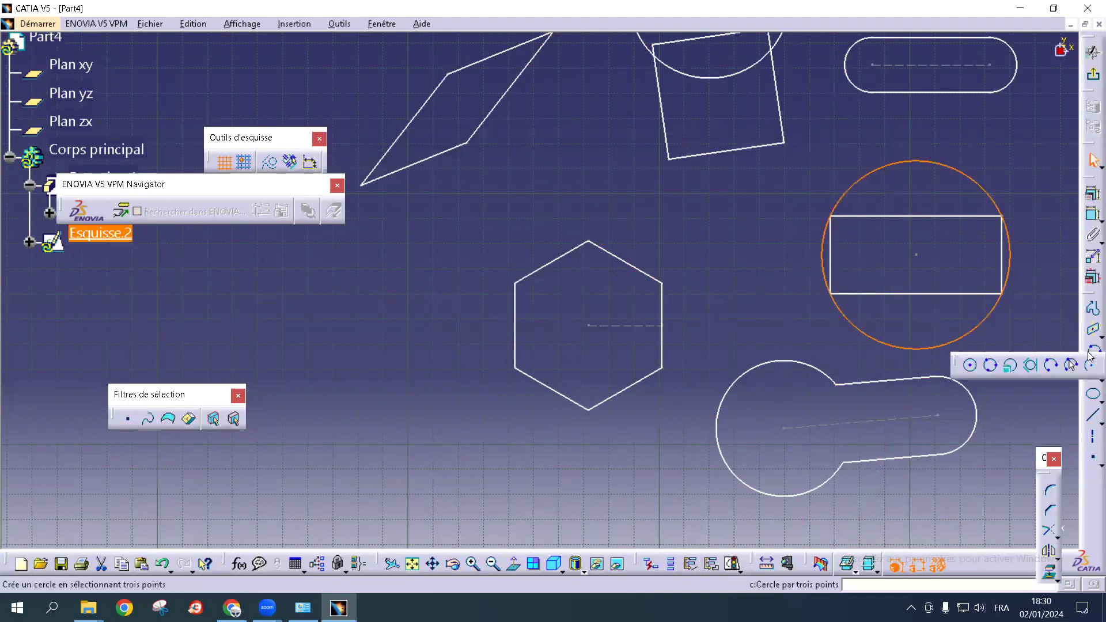
left_click(1003, 372)
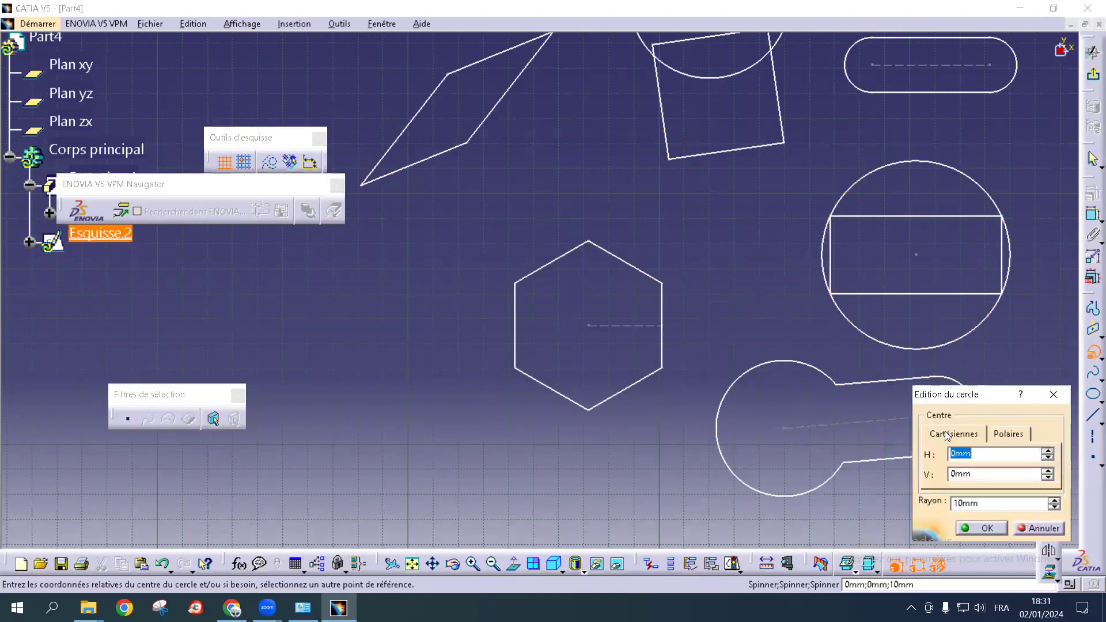
left_click(1037, 528)
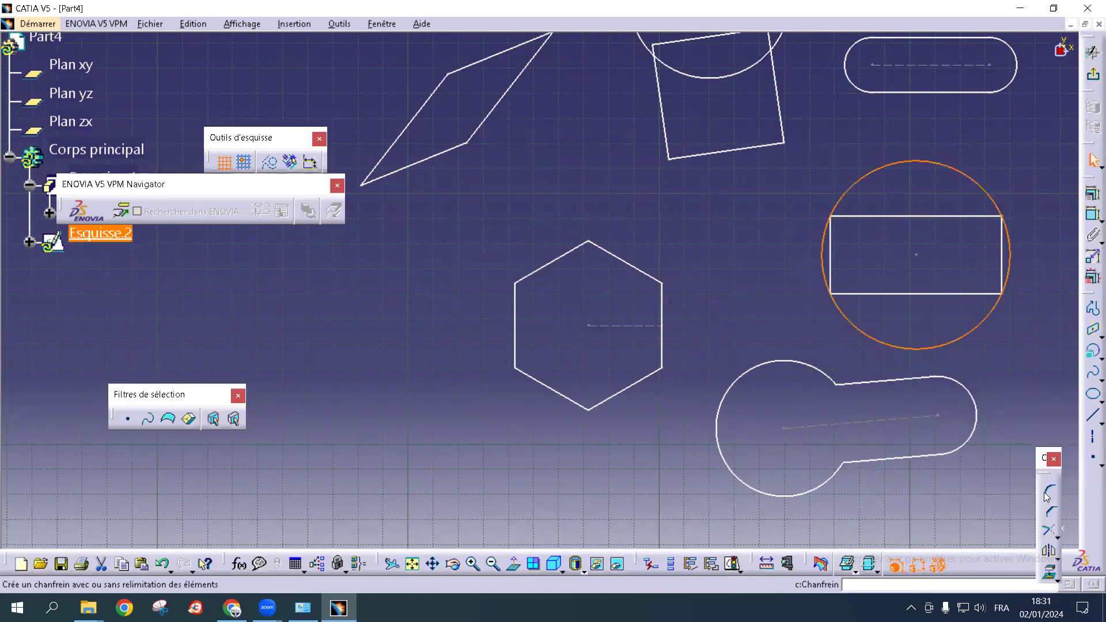
Draw a tri-tangent circle inside the centred rectangle, tangent to its upper, right and lower sides
left_click(1093, 353)
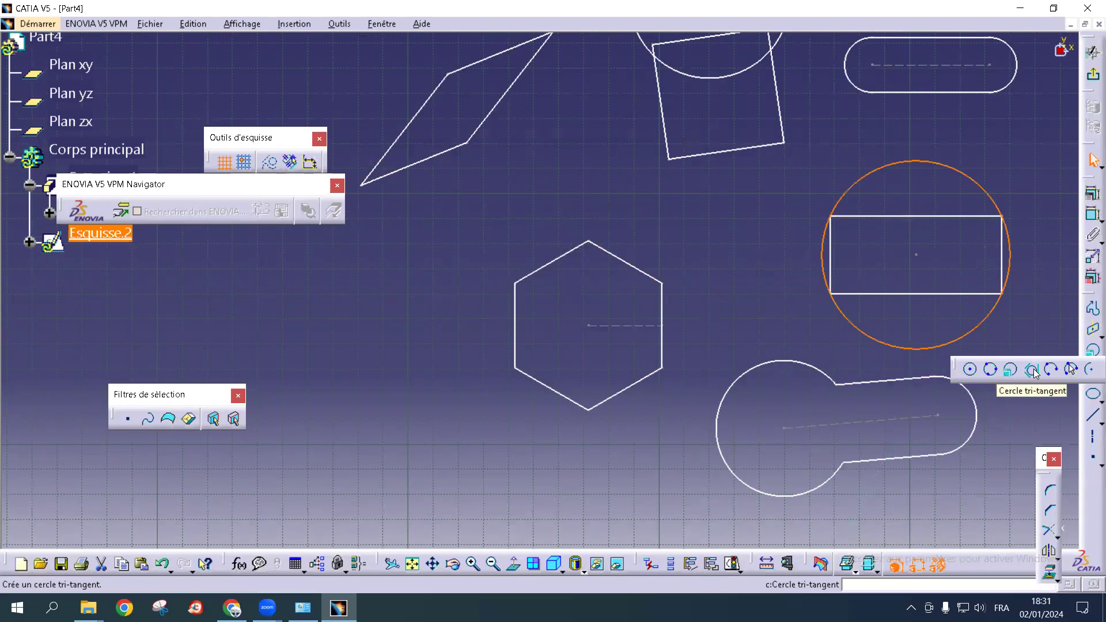
left_click(1032, 370)
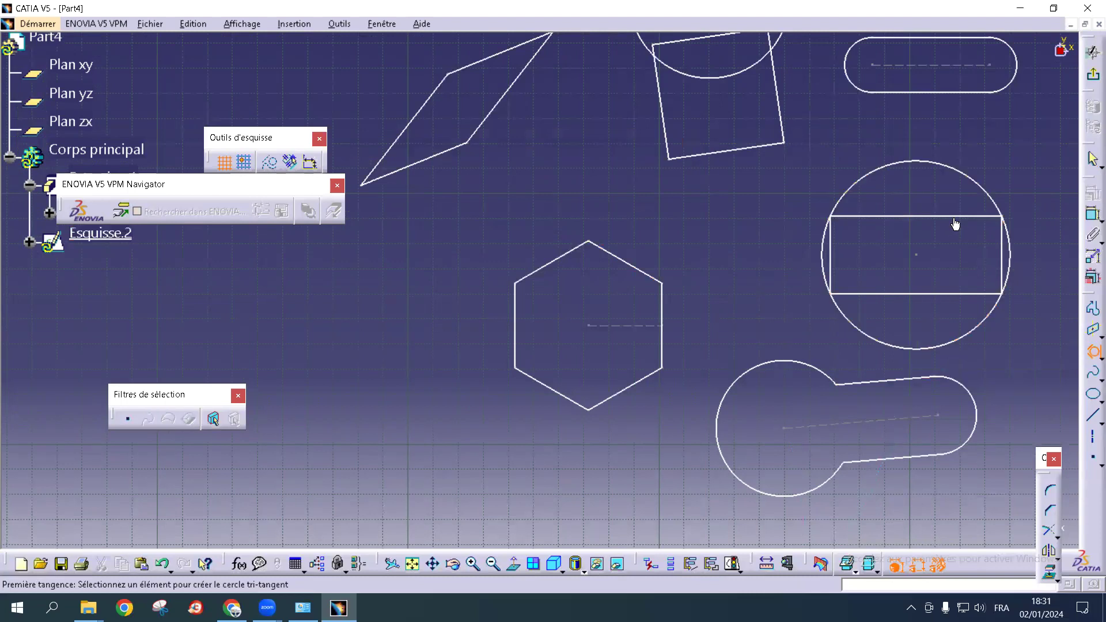
left_click(954, 216)
left_click(1004, 253)
left_click(967, 294)
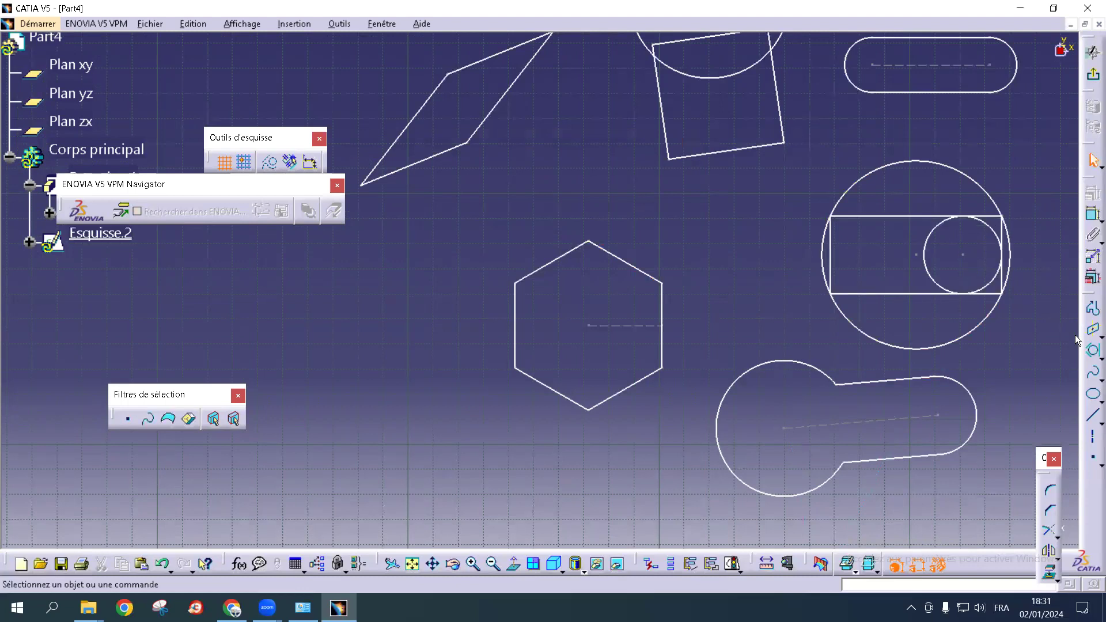
Draw a three-point arc bulging outward from the left side of the centred rectangle, from its upper-left corner to its lower-left corner
left_click(1090, 358)
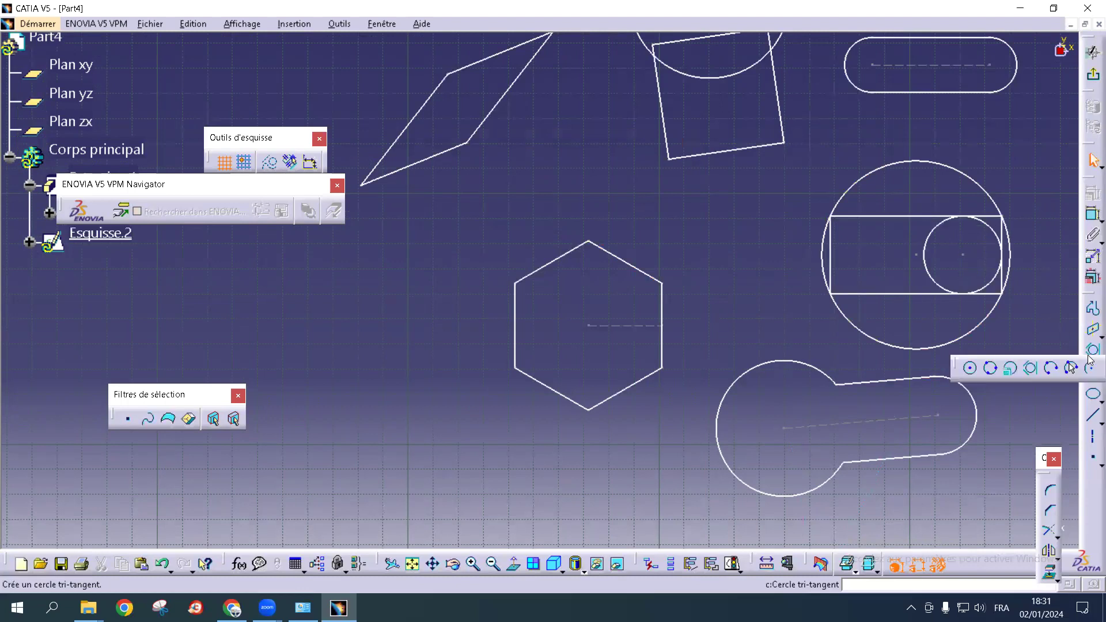
left_click(1051, 369)
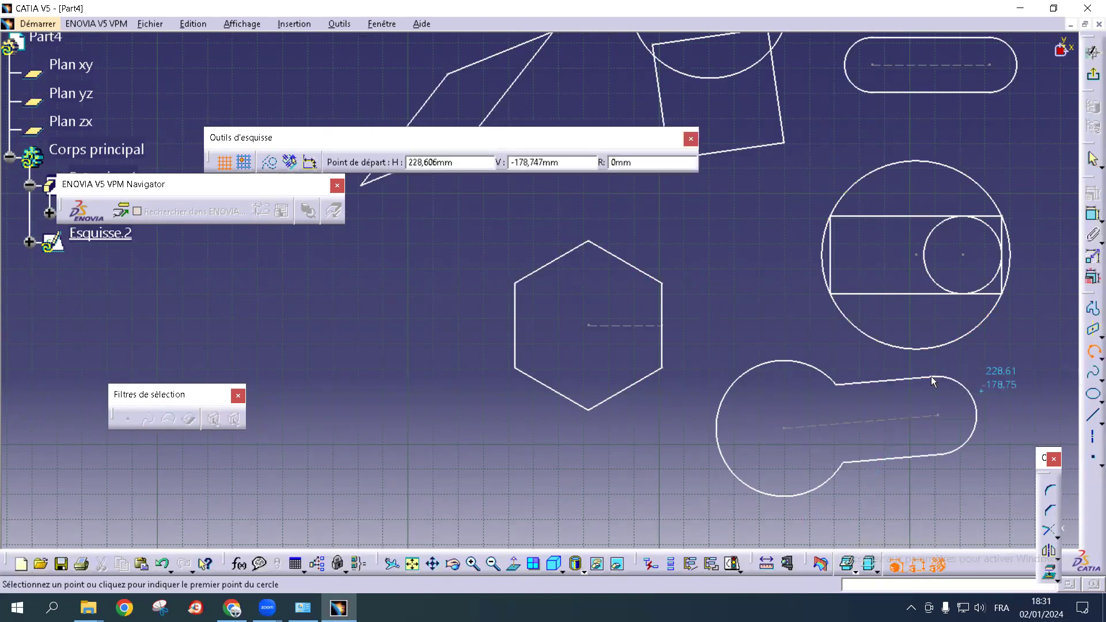
left_click(829, 217)
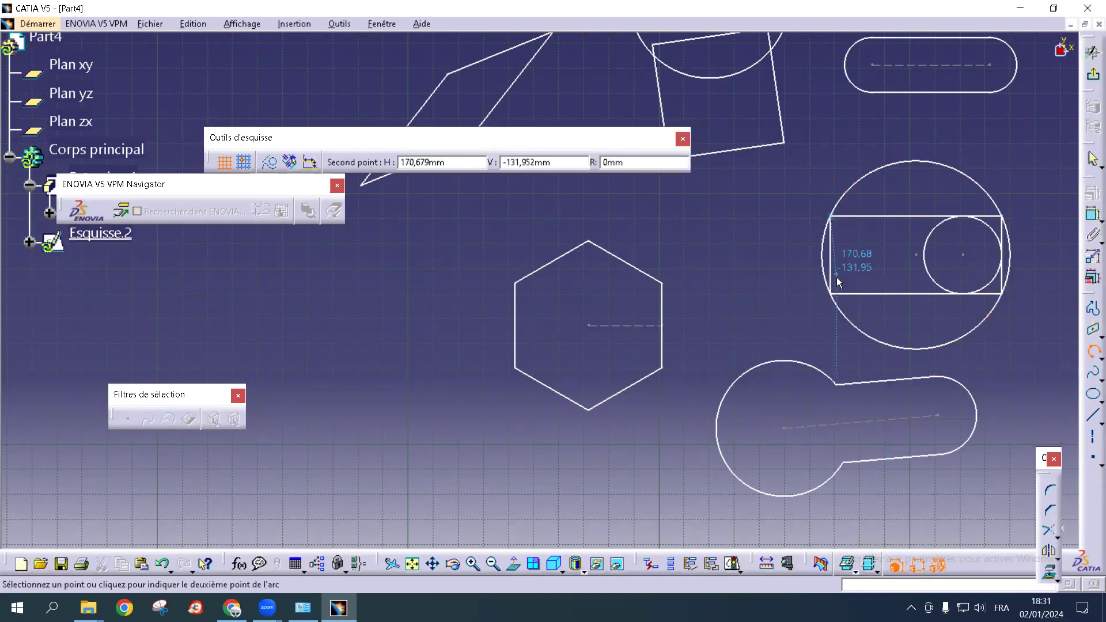
left_click(831, 293)
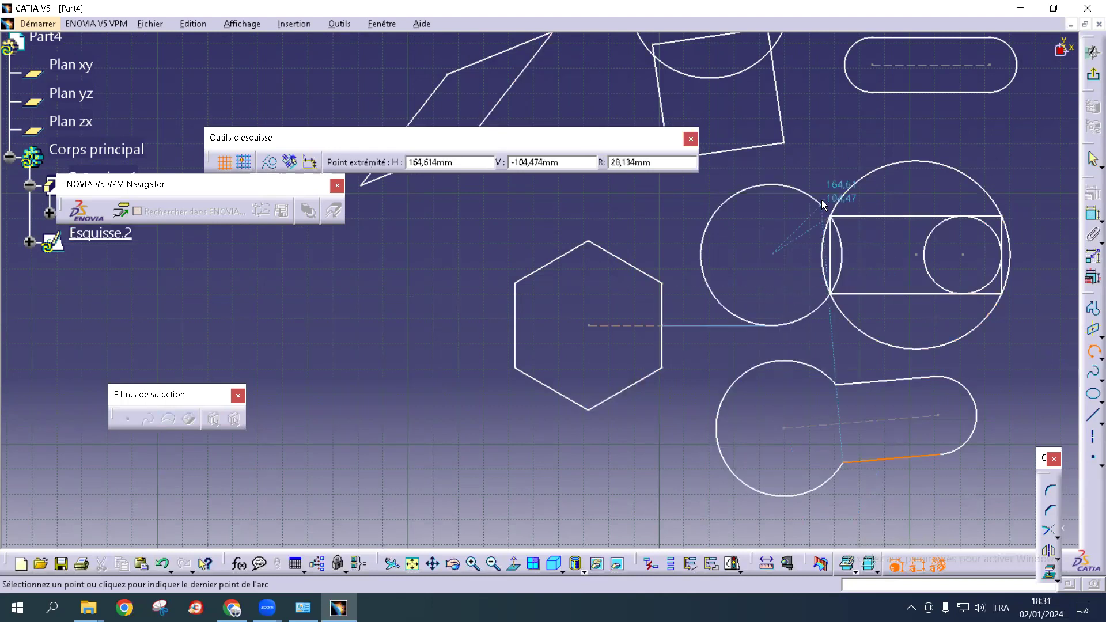
left_click(835, 295)
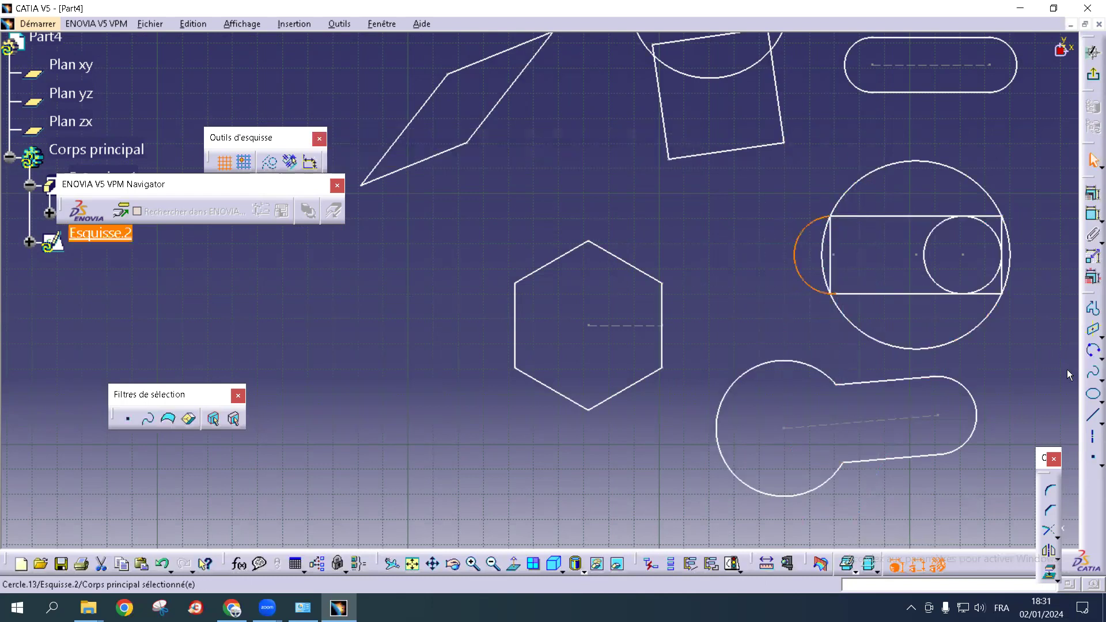
Draw a three-point arc starting with its limits between the tilted rectangle's two lower corners, bulging downward with a radius of about 23 mm
left_click(1090, 354)
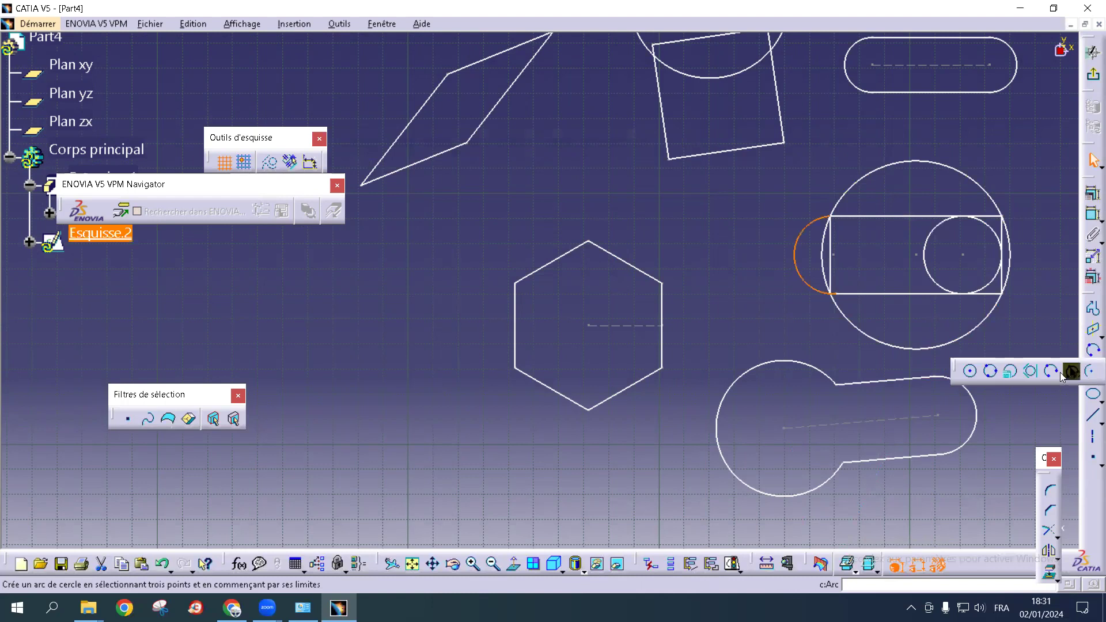
left_click(1070, 372)
mouse_move(775, 185)
middle_mouse_down()
mouse_move(838, 277)
mouse_move(858, 347)
middle_mouse_up()
left_click(864, 314)
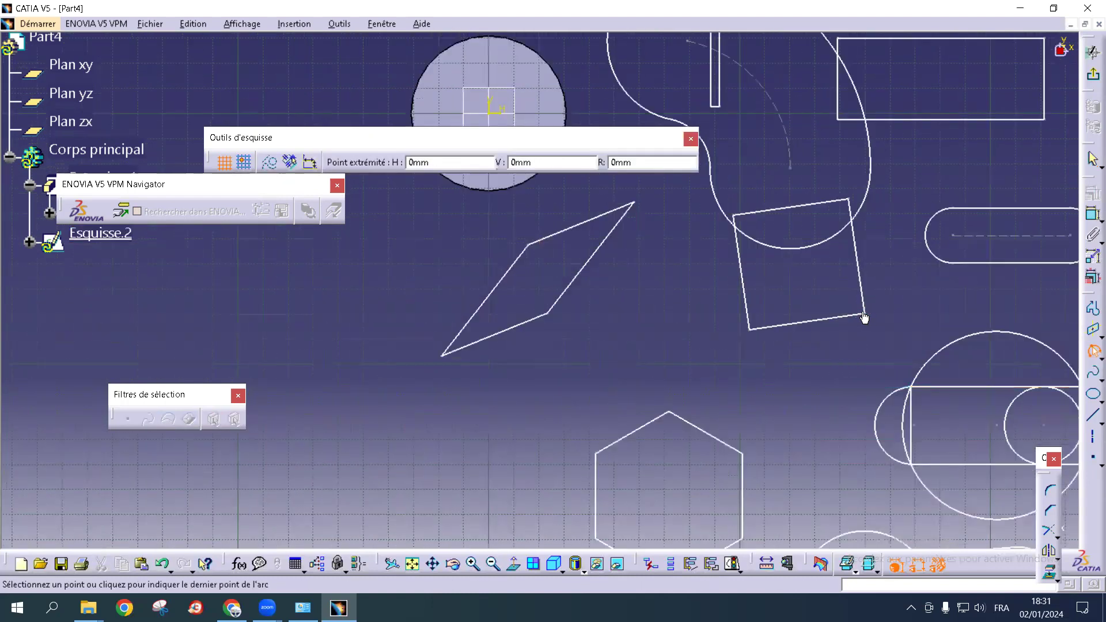
left_click(750, 330)
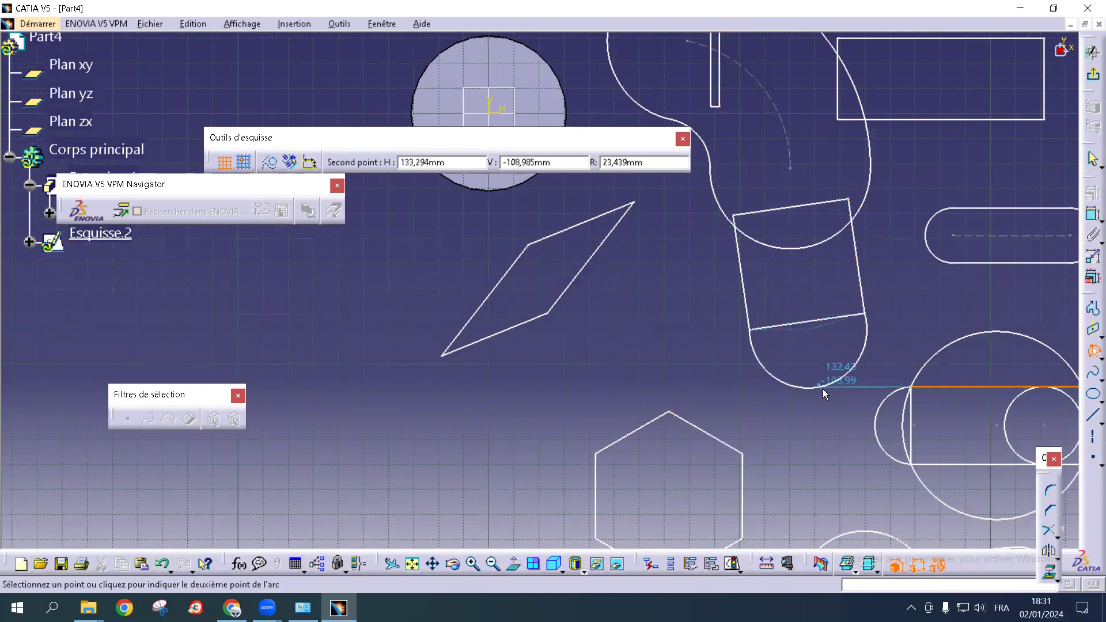
left_click(822, 392)
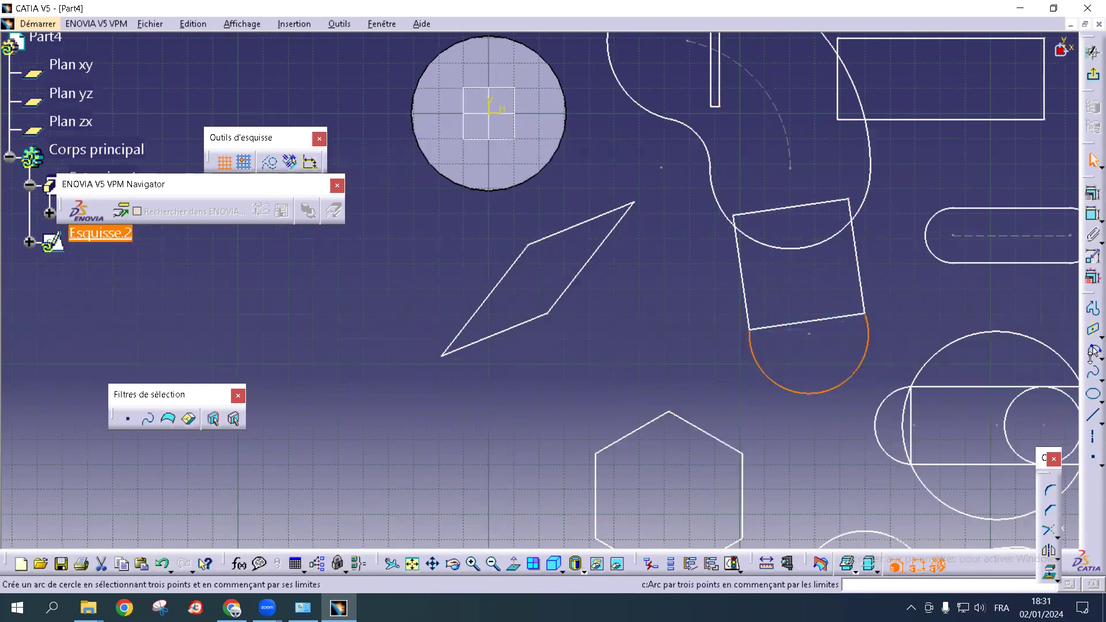
Draw a centre-based arc of about 26 mm radius left of the hexagon, sweeping clockwise from above the centre to its lower right
left_click(1089, 360)
left_click(1090, 371)
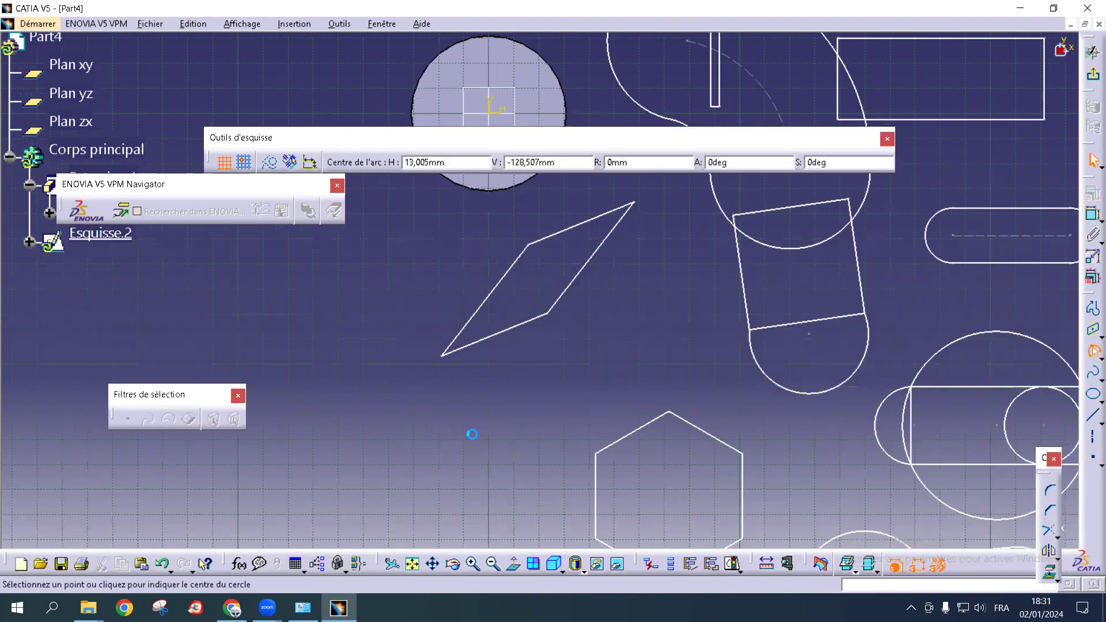
left_click(355, 439)
left_click(337, 377)
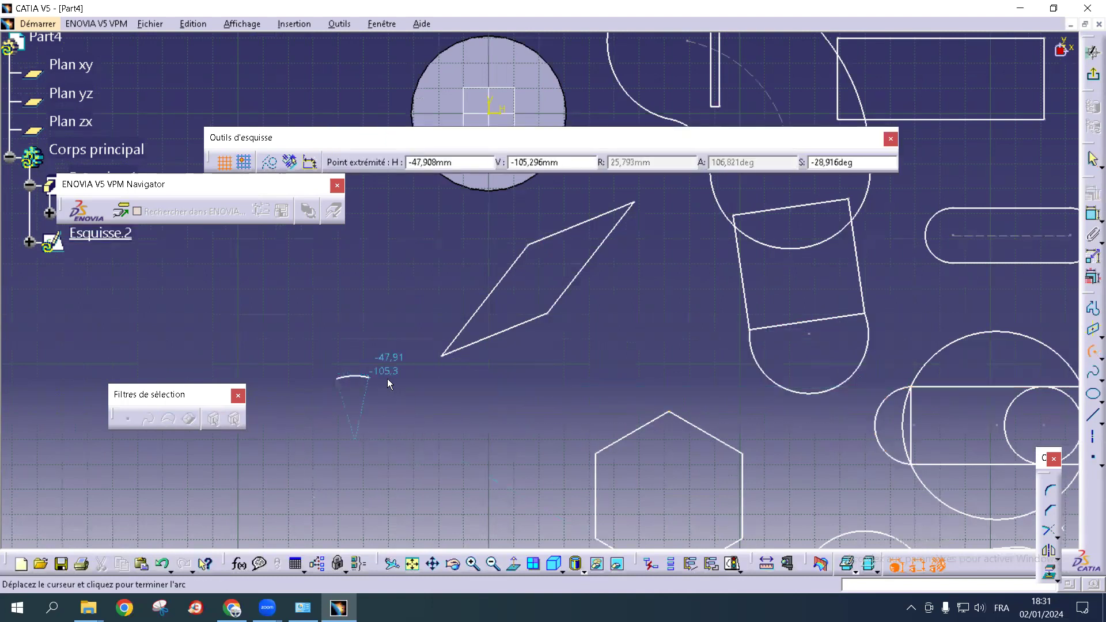
left_click(407, 496)
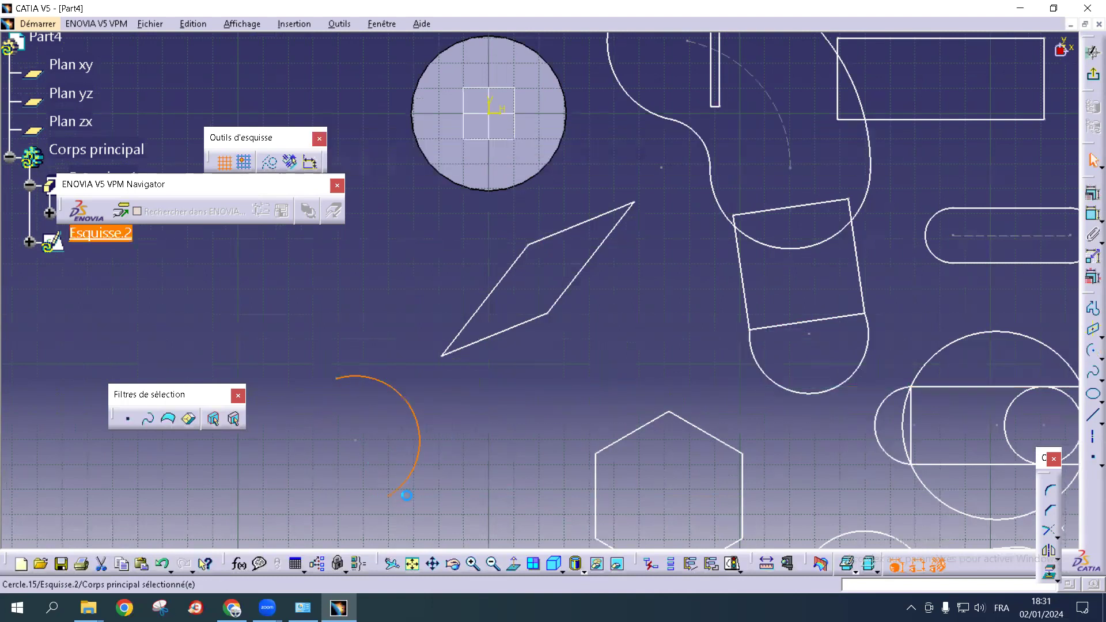
Draw a horizontal line in the empty area lower-left of the centre-based arc, and a line sloping down to the right from its right end
left_click(1089, 356)
middle_click_drag(900, 386, 1003, 67)
middle_click_drag(610, 295, 1021, 324)
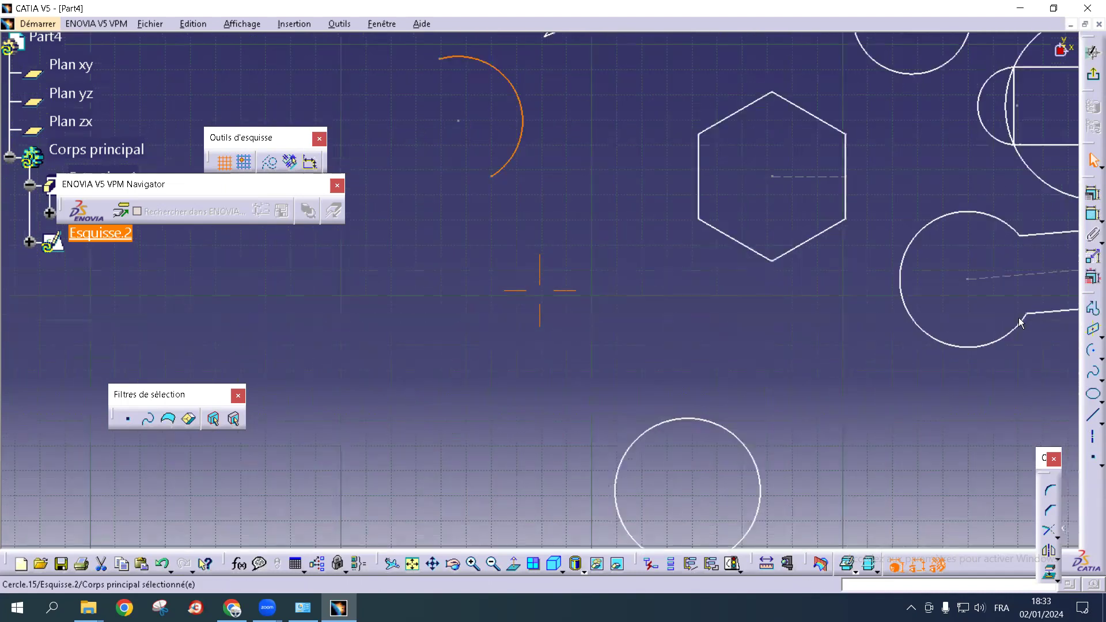
left_click(1090, 419)
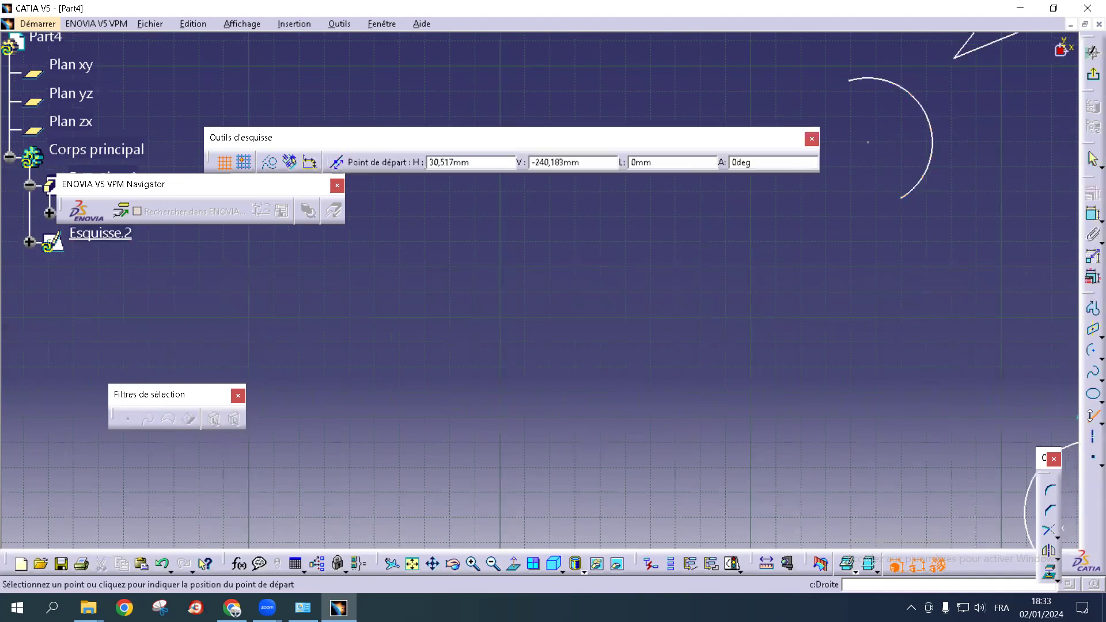
left_click(427, 271)
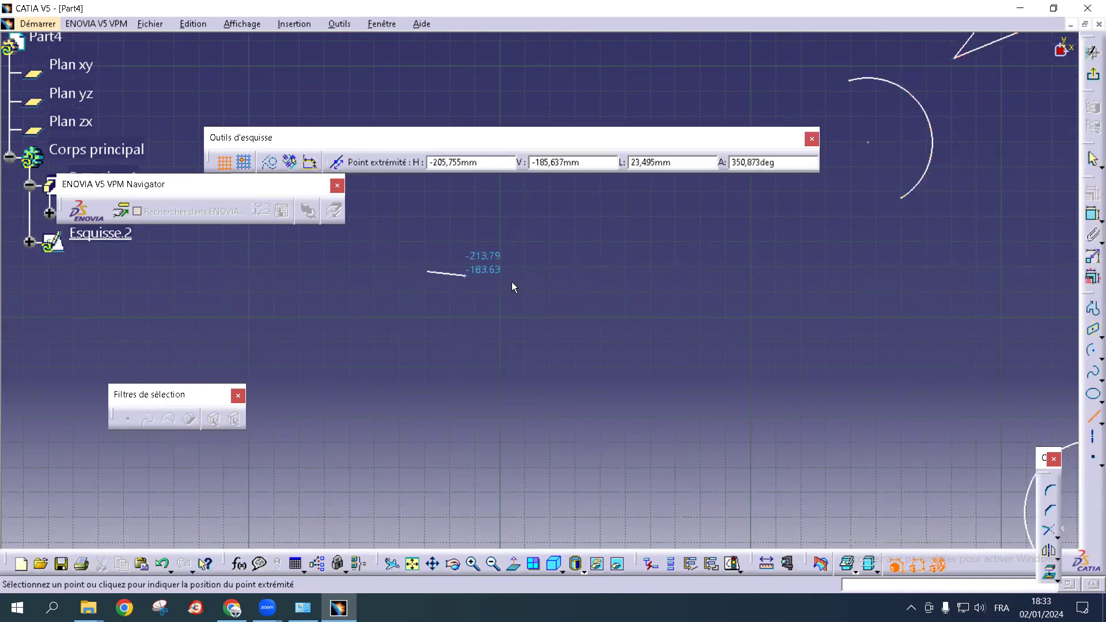
left_click(602, 270)
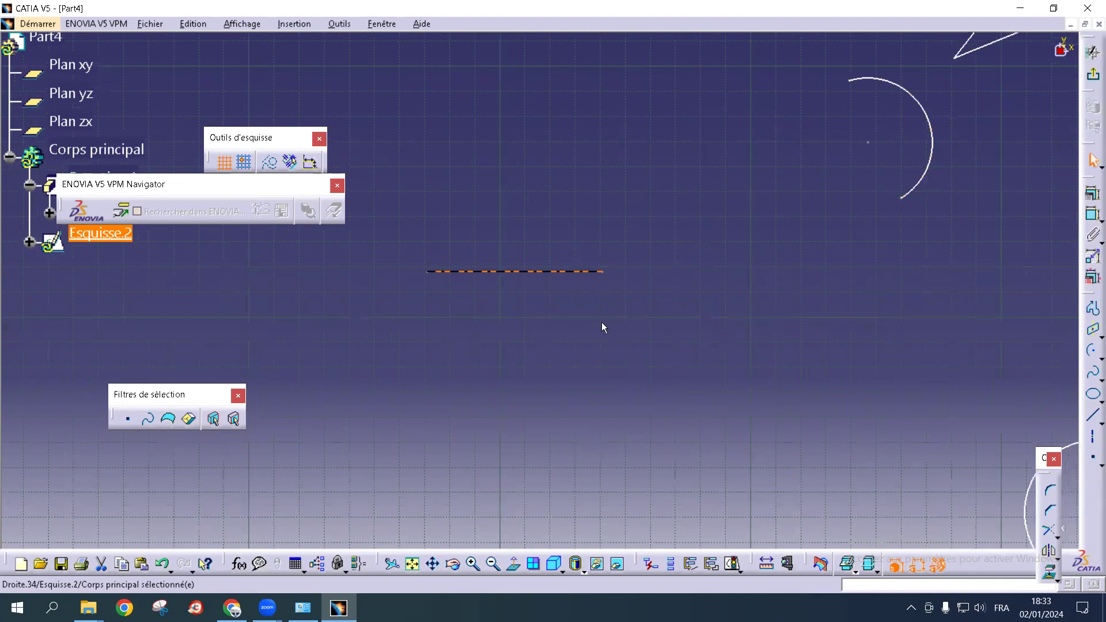
left_click(1091, 419)
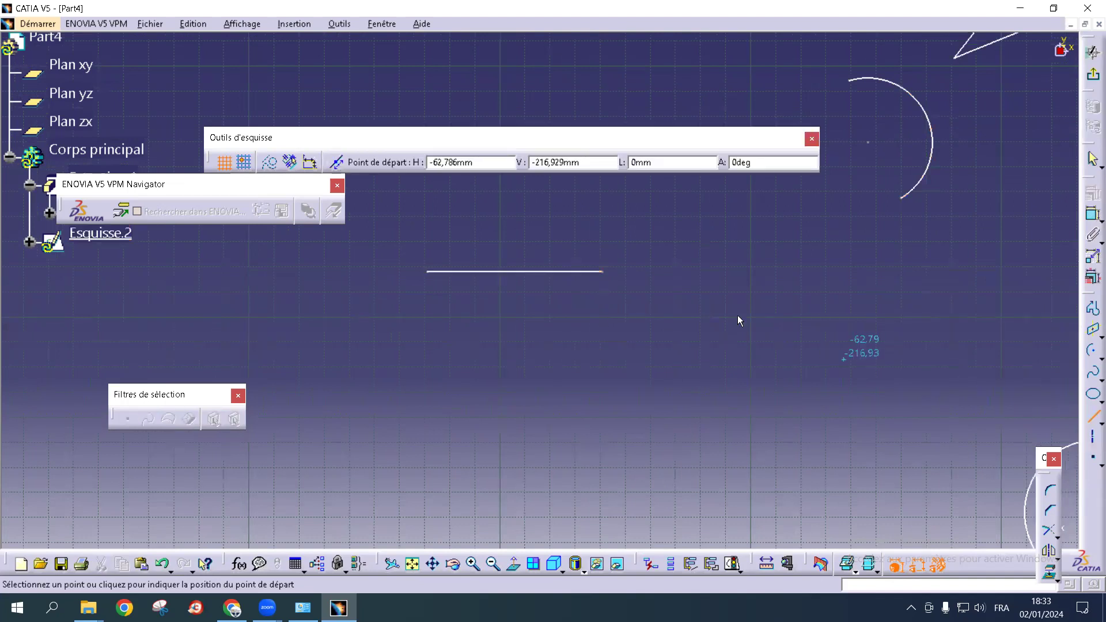
left_click(603, 273)
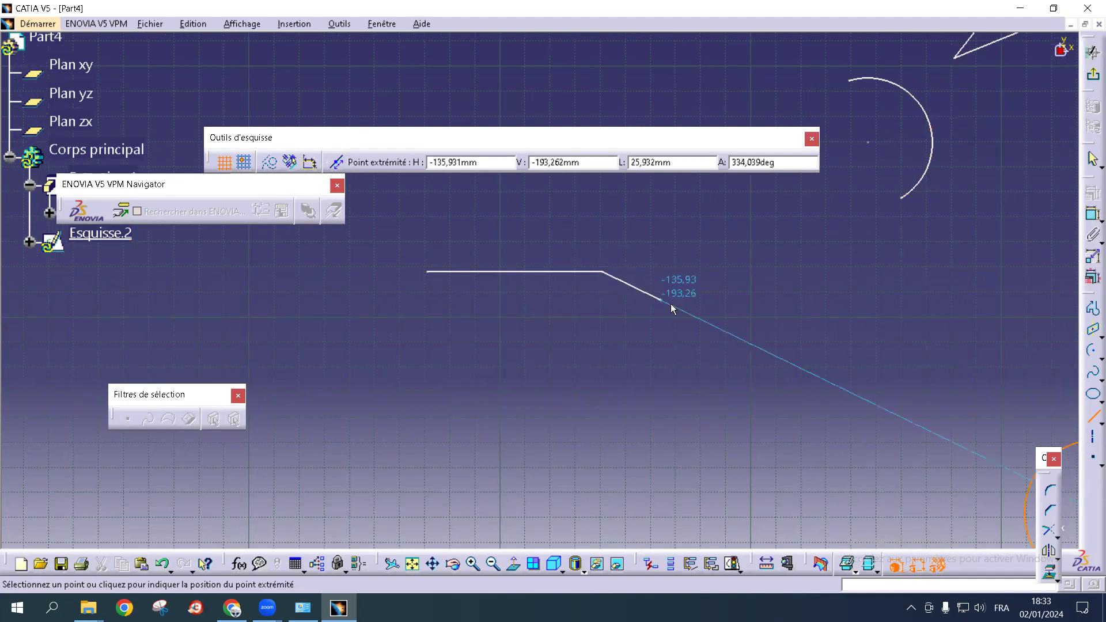
left_click(705, 384)
Close the right trapezoid with a horizontal base line ending below the top line's left end and a vertical left side
left_click(1091, 416)
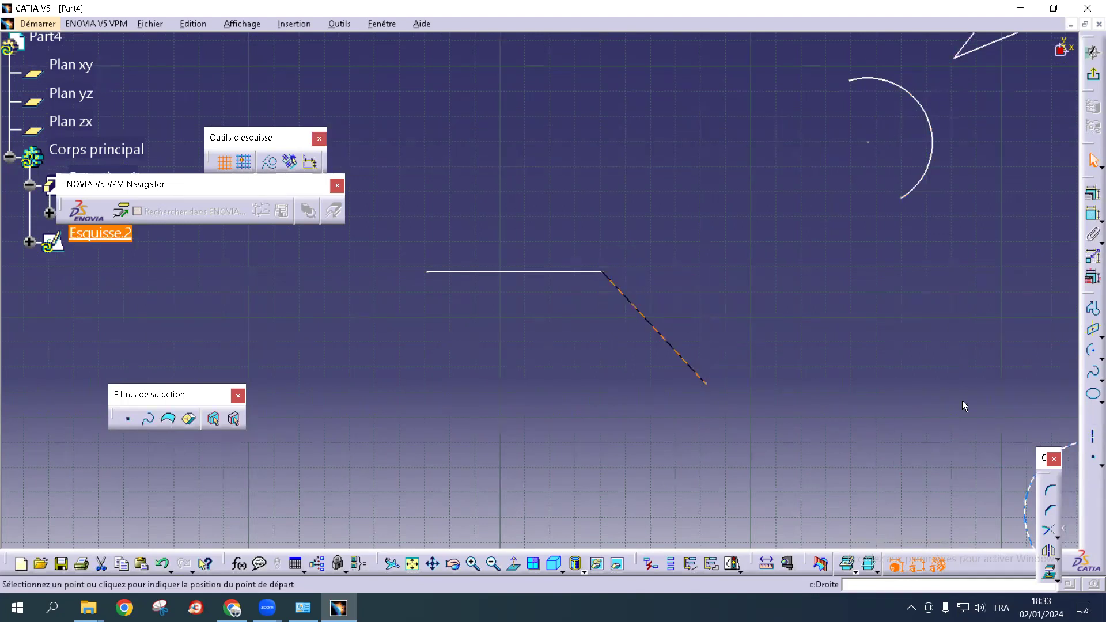
left_click(706, 384)
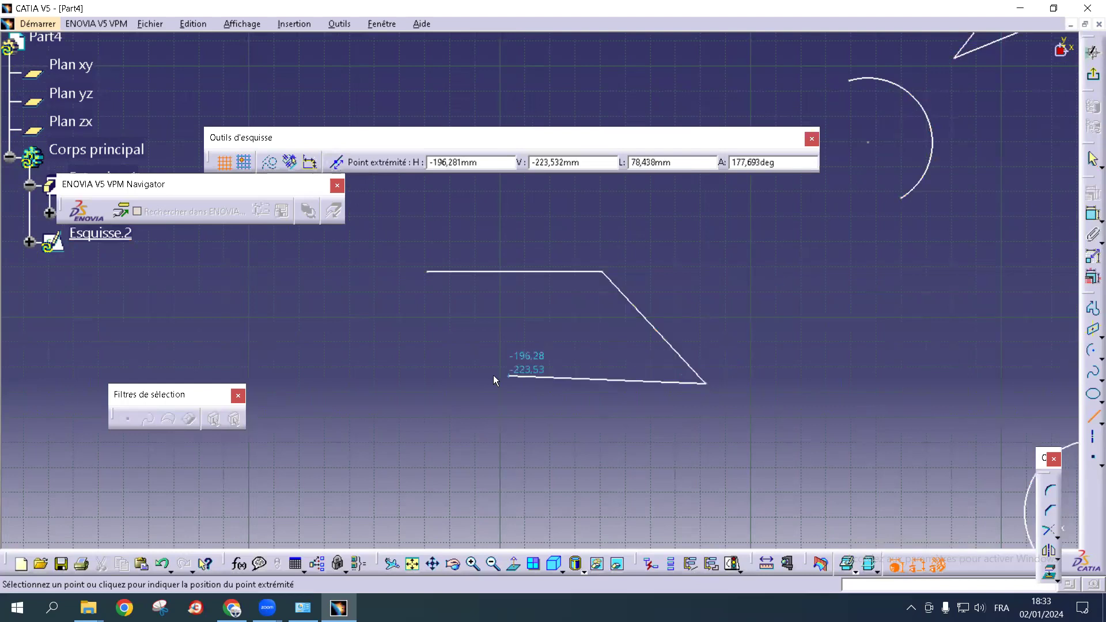
left_click(426, 384)
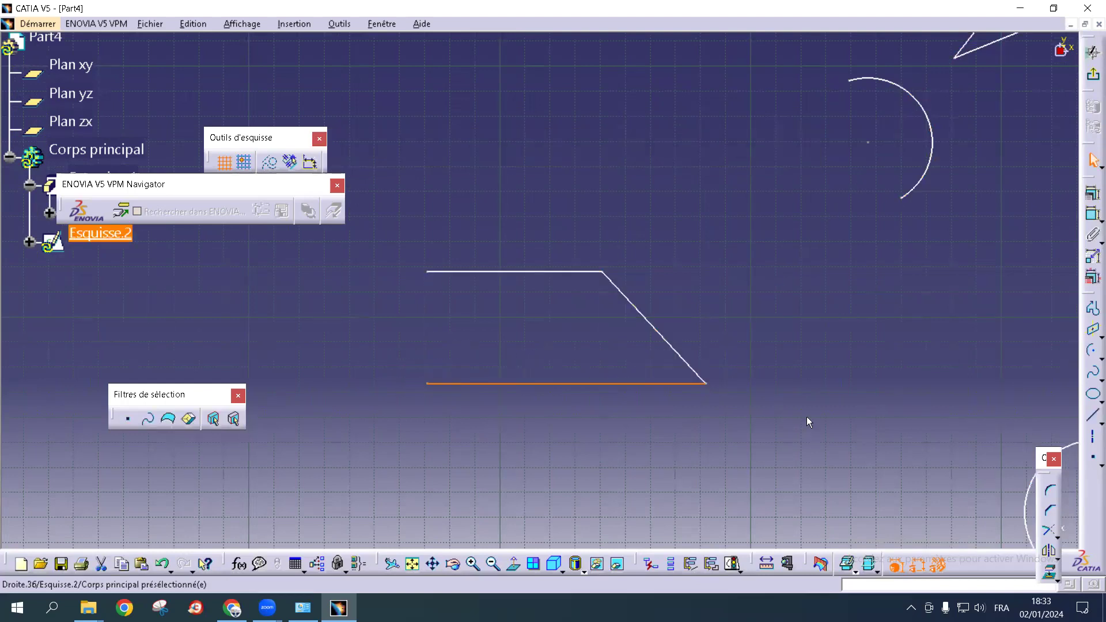
left_click(1092, 416)
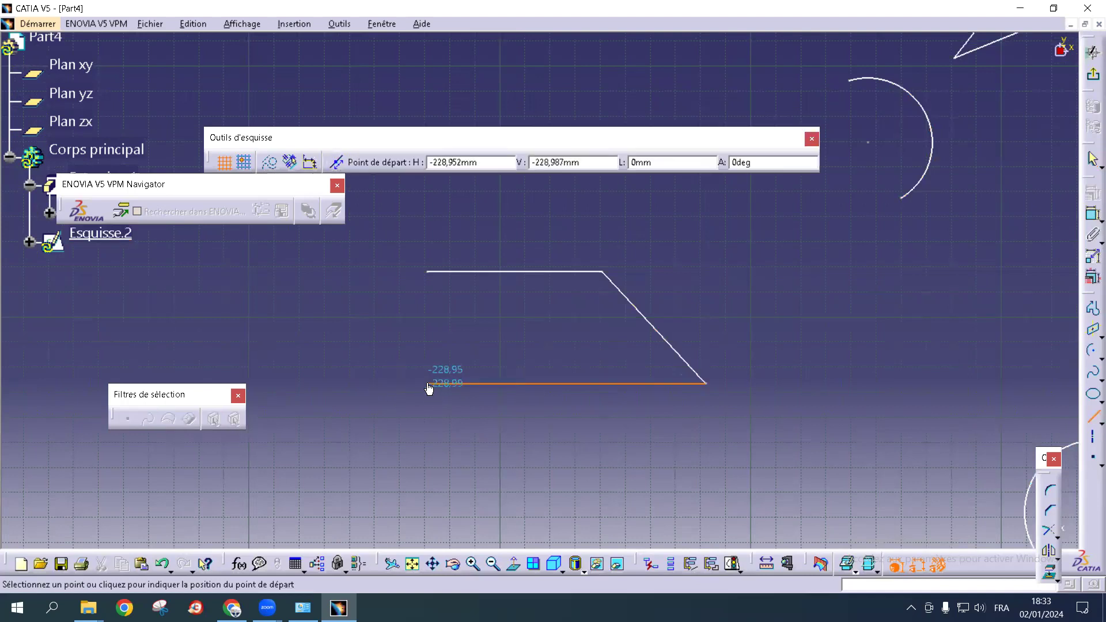
left_click(427, 384)
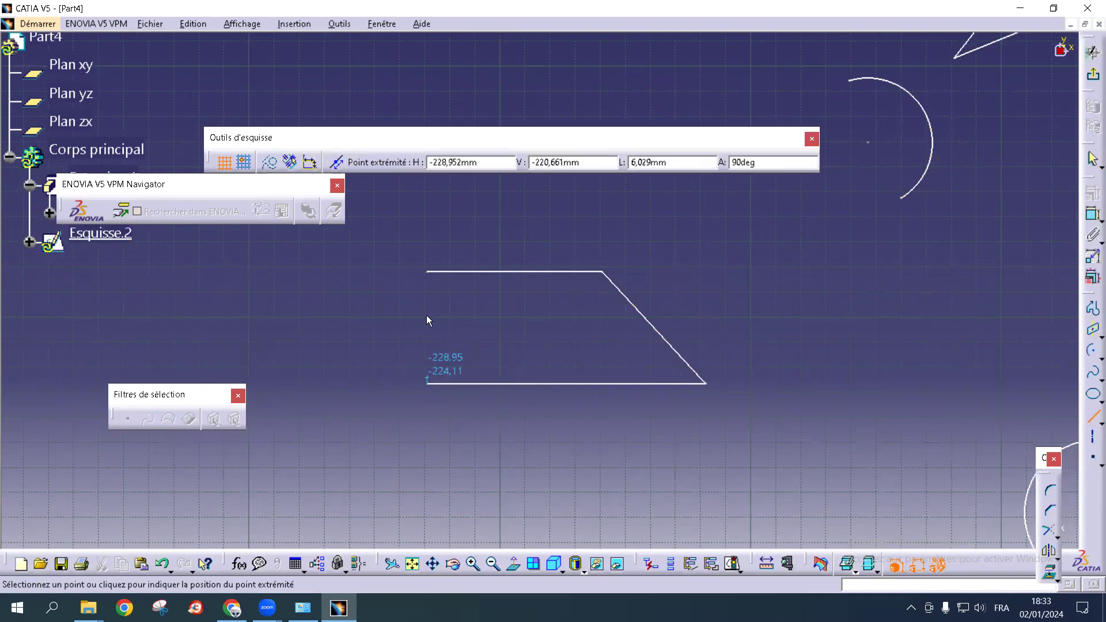
left_click(432, 274)
Draw a horizontal line about 89 mm long below the trapezoid, and a connected line sloping down to the right from its right end
middle_click_drag(576, 192, 598, 114)
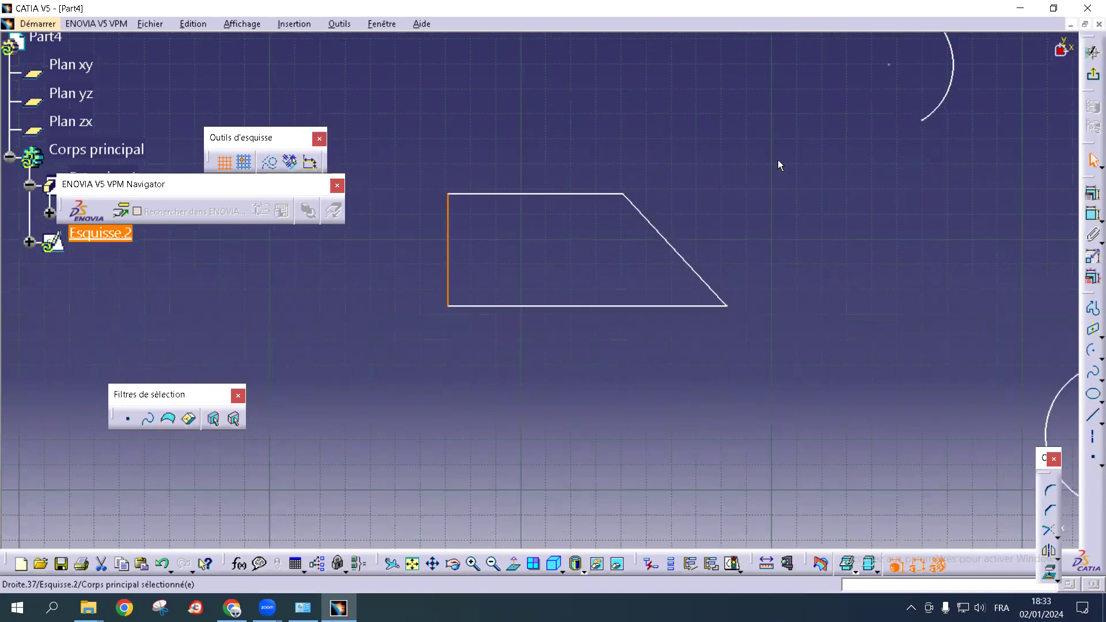
middle_click_drag(599, 387, 725, 302)
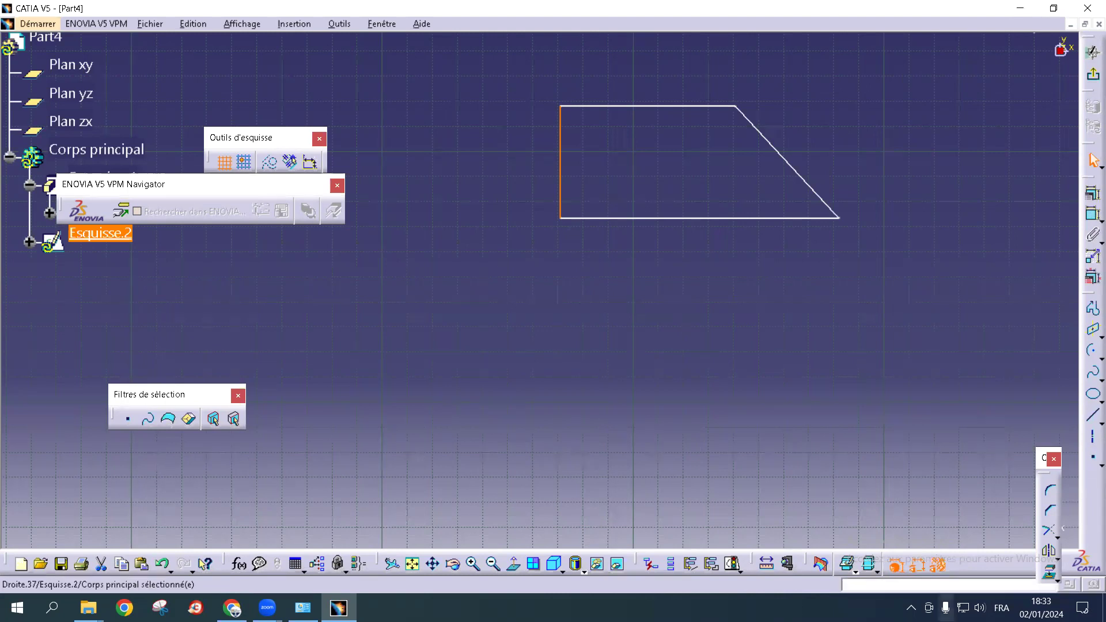
left_click(1089, 421)
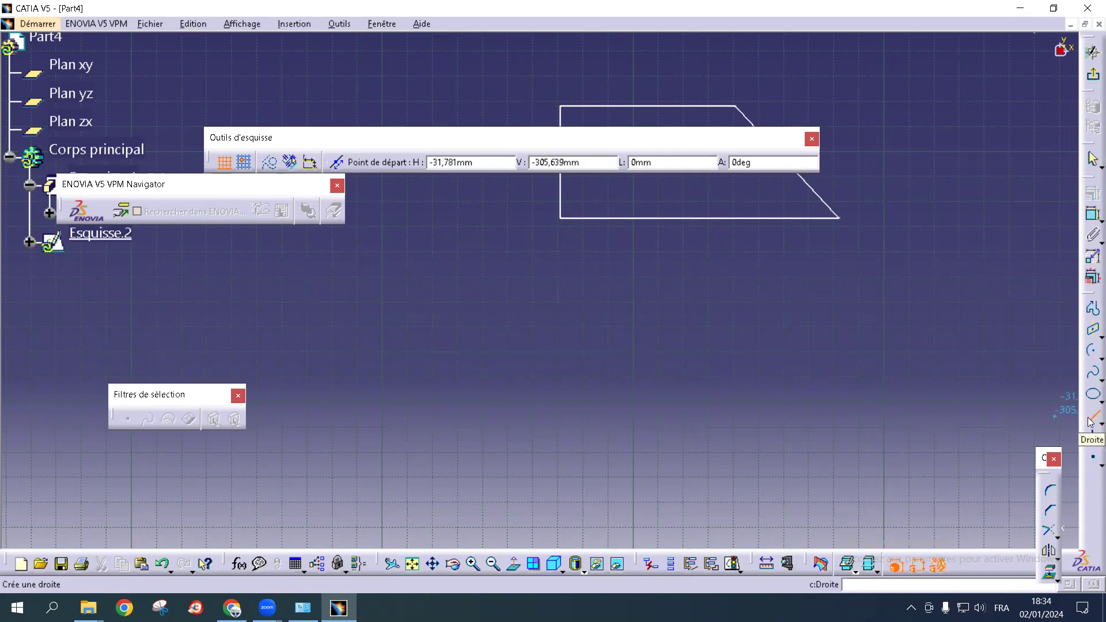
left_click(1091, 420)
left_click(506, 348)
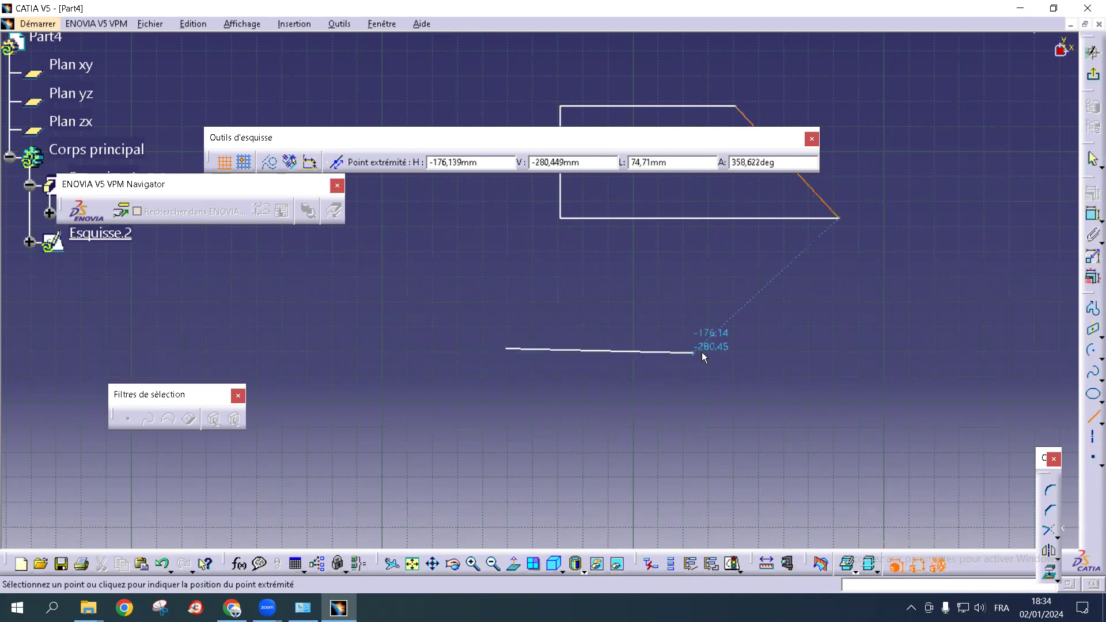
left_click(729, 344)
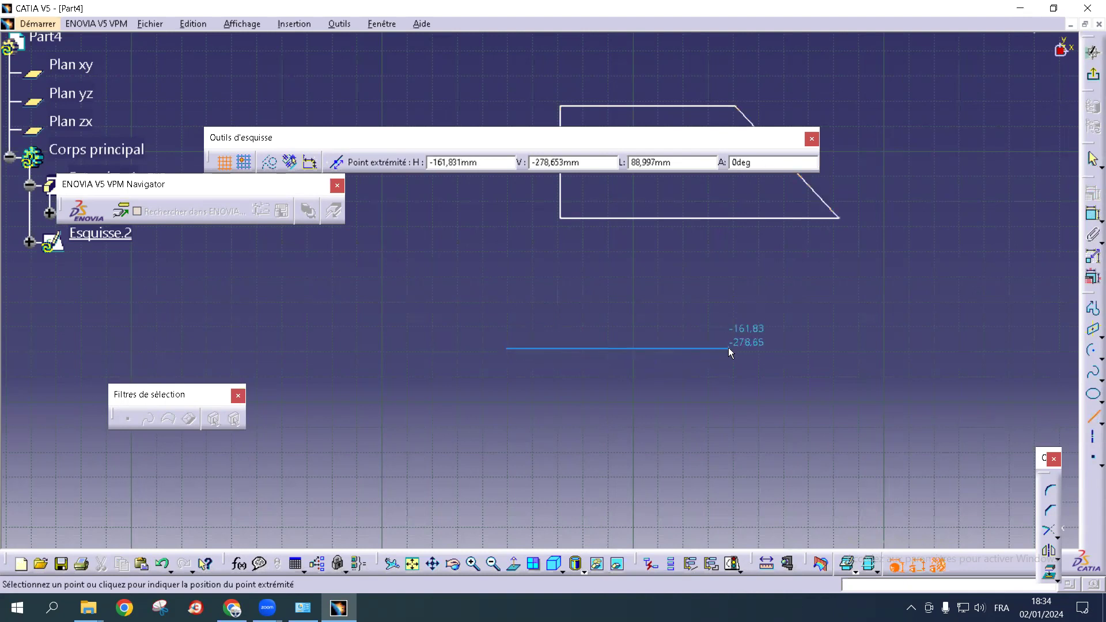
left_click(1091, 417)
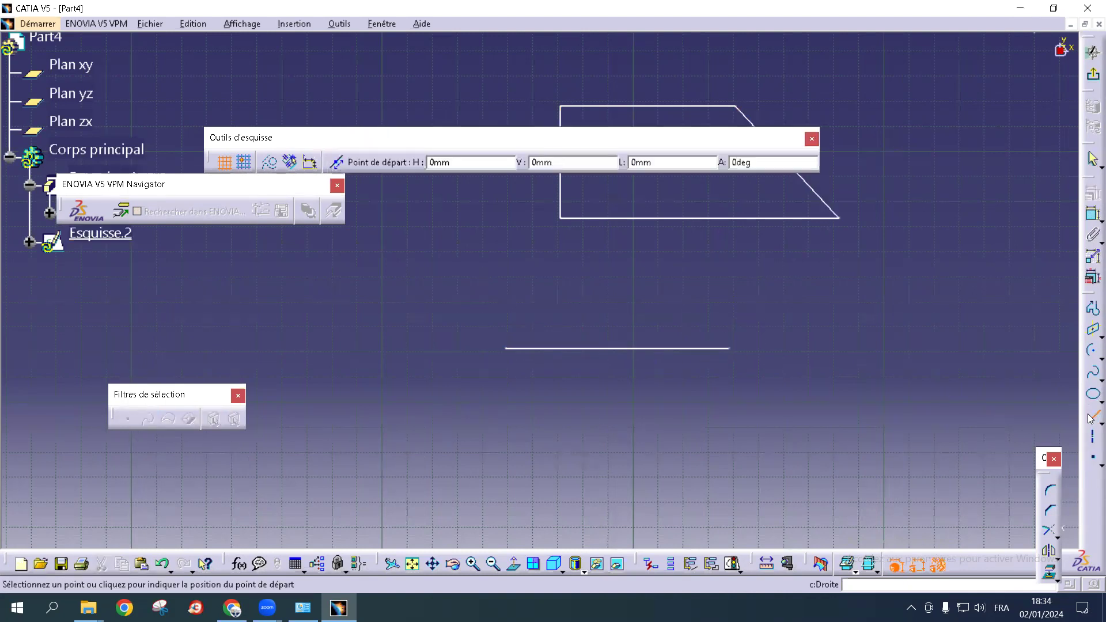
left_click(731, 348)
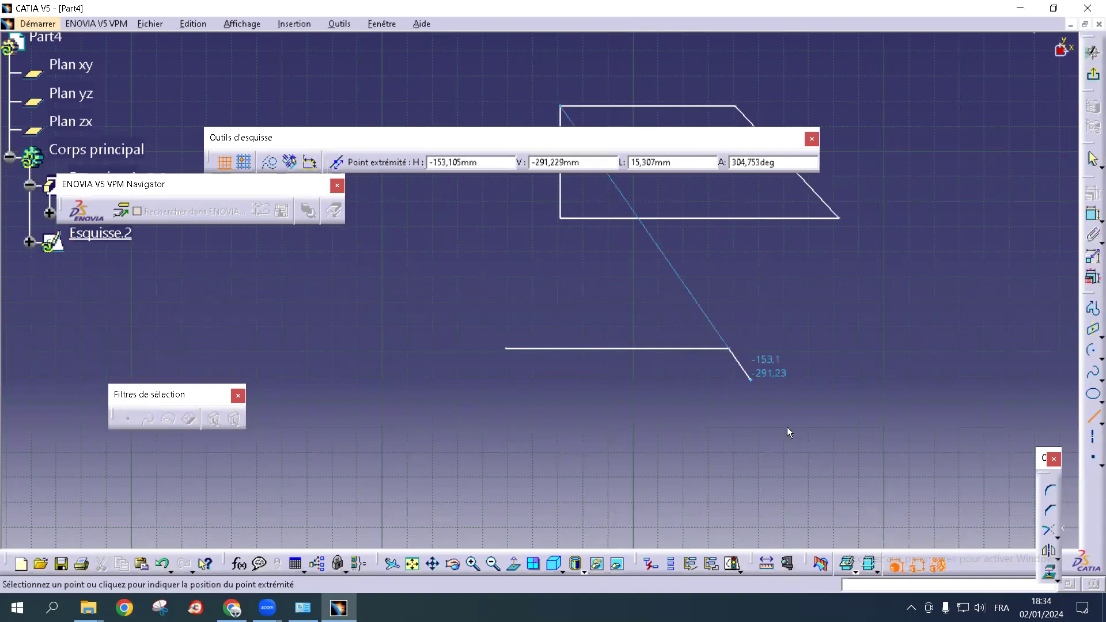
left_click(811, 450)
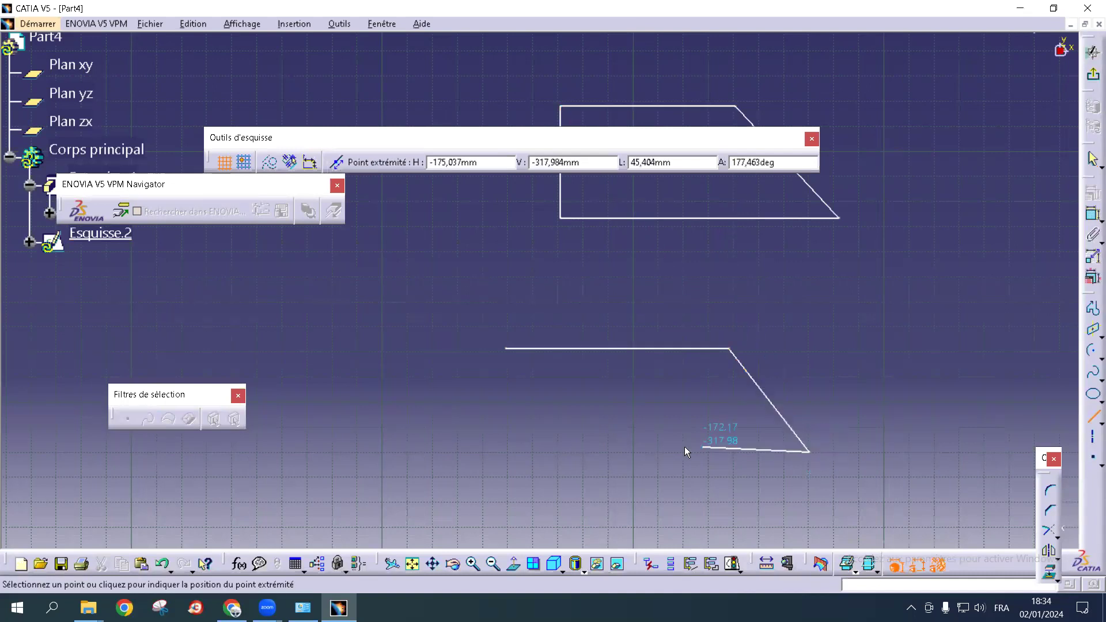
Complete the second trapezoid with a horizontal base and a vertical left side back to the top line's start, and end the Line tool
left_click(506, 451)
left_click(506, 452)
left_click(506, 349)
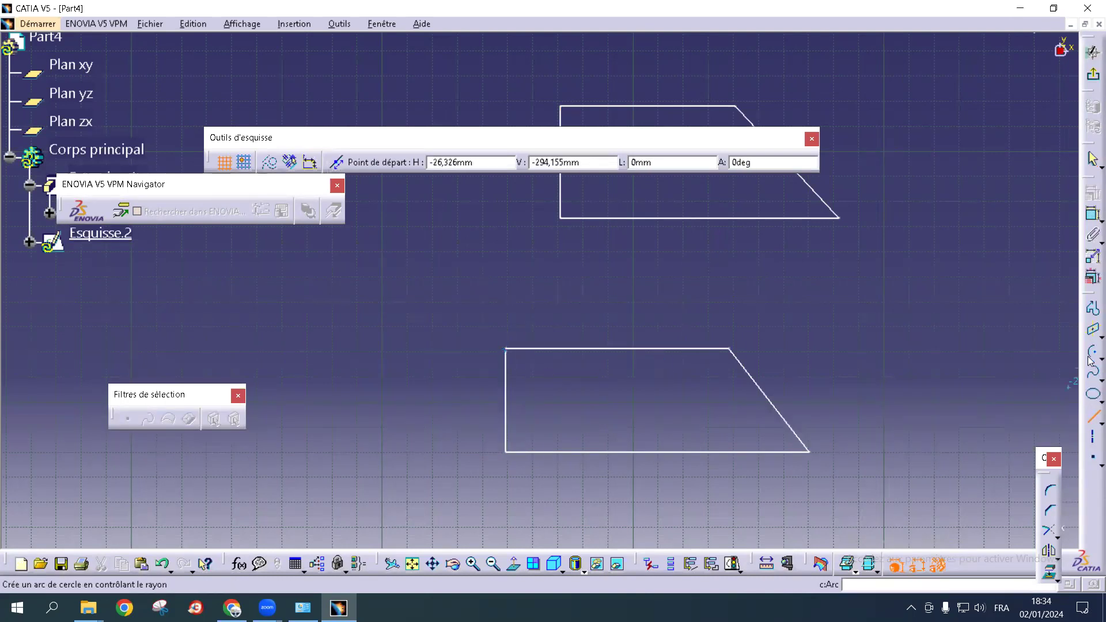
left_click(1091, 413)
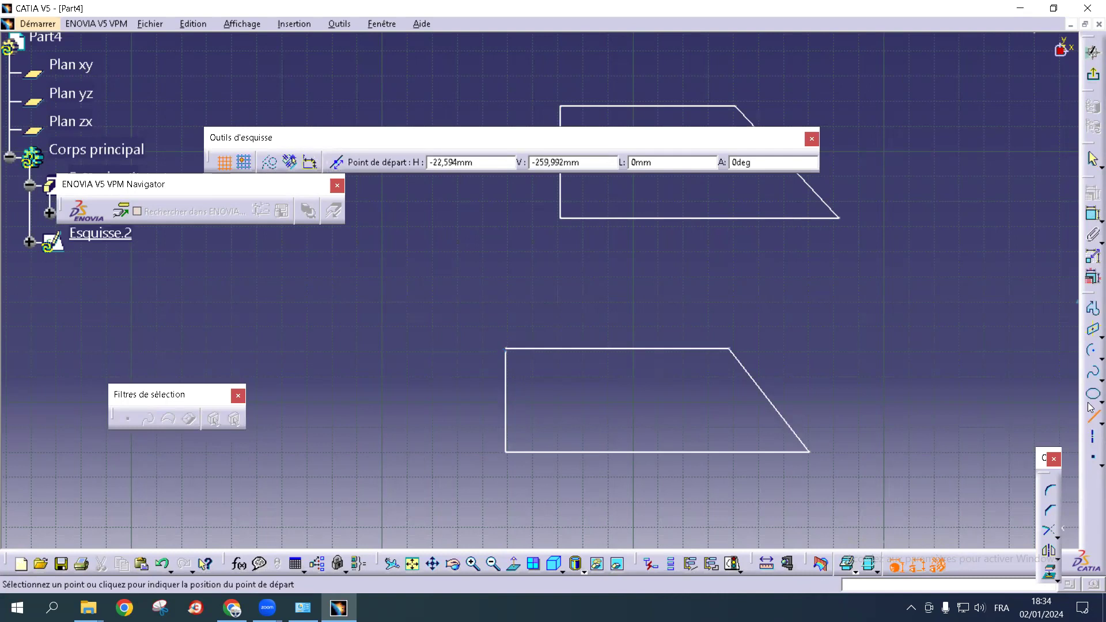
left_click(1091, 416)
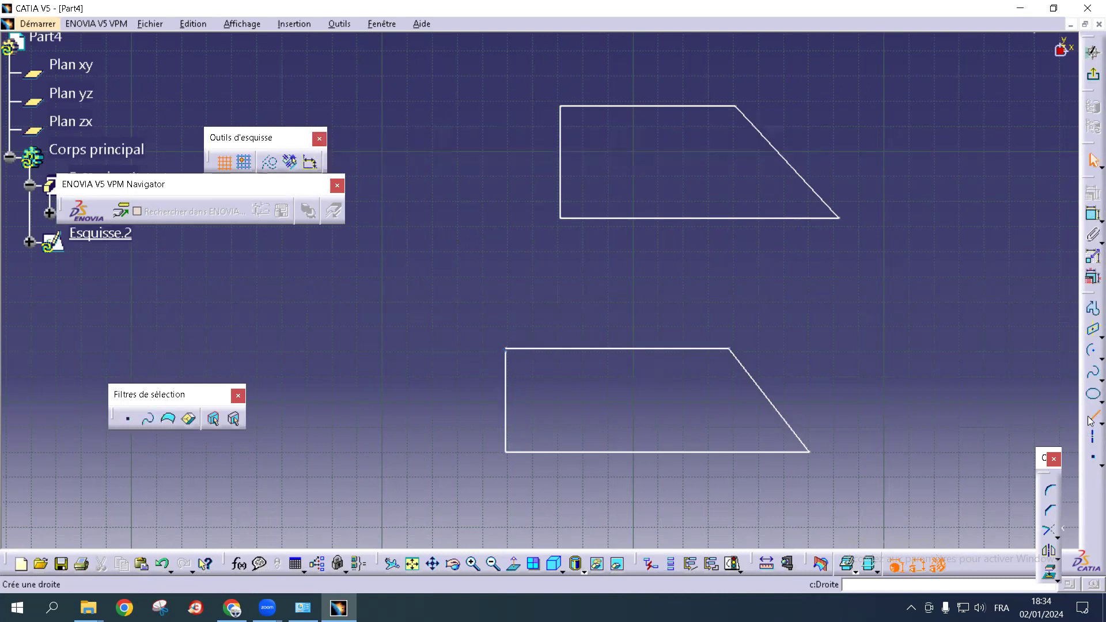
left_click(1091, 416)
left_click(1091, 417)
Draw a circle between the right ends of the two trapezoids and a second circle of about 16 mm radius above the lower trapezoid's left corner
left_click(1091, 397)
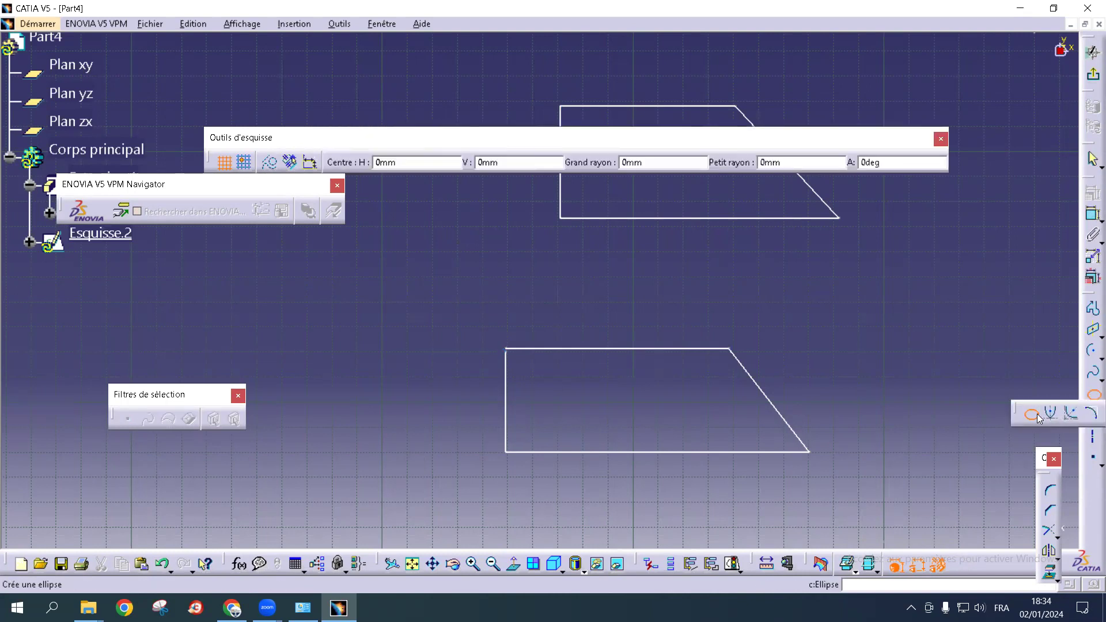
left_click(1091, 398)
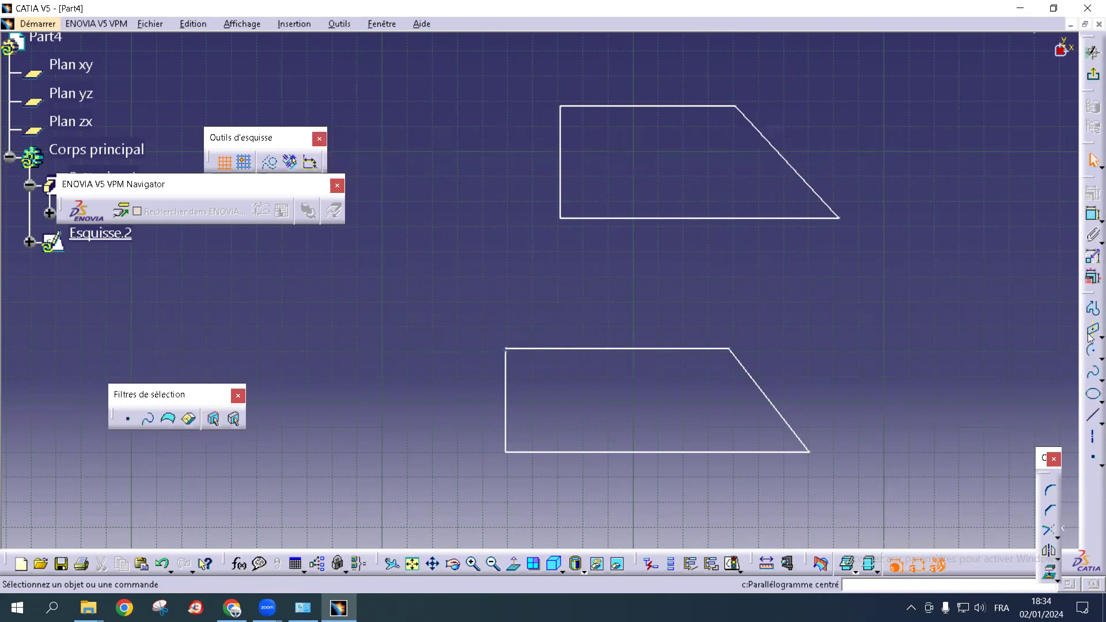
left_click(1100, 358)
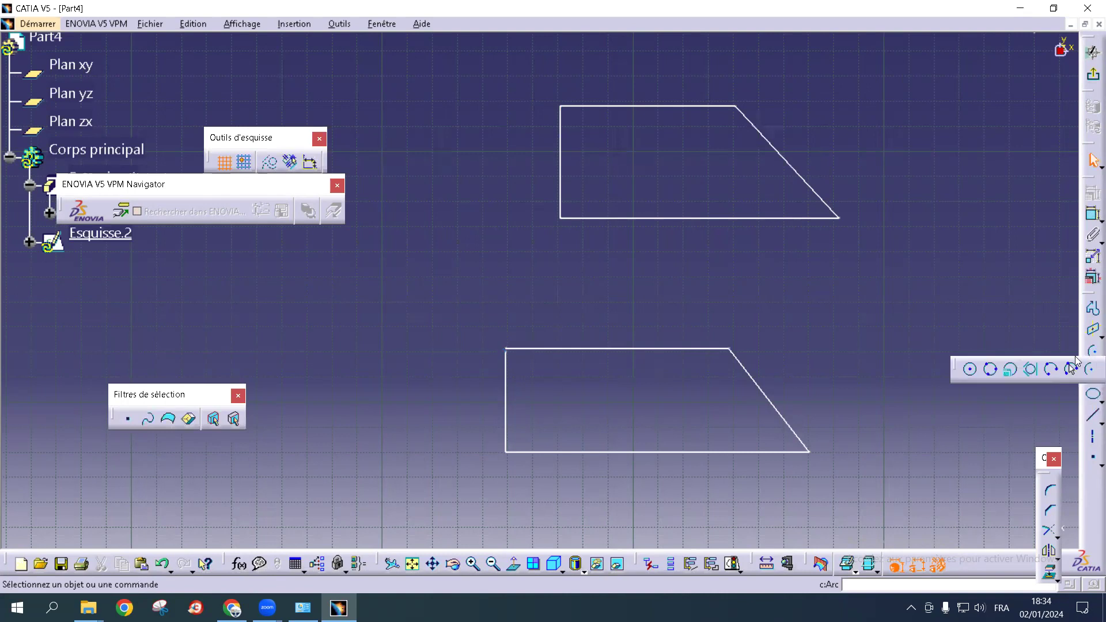
left_click(970, 369)
left_click(860, 302)
left_click(903, 351)
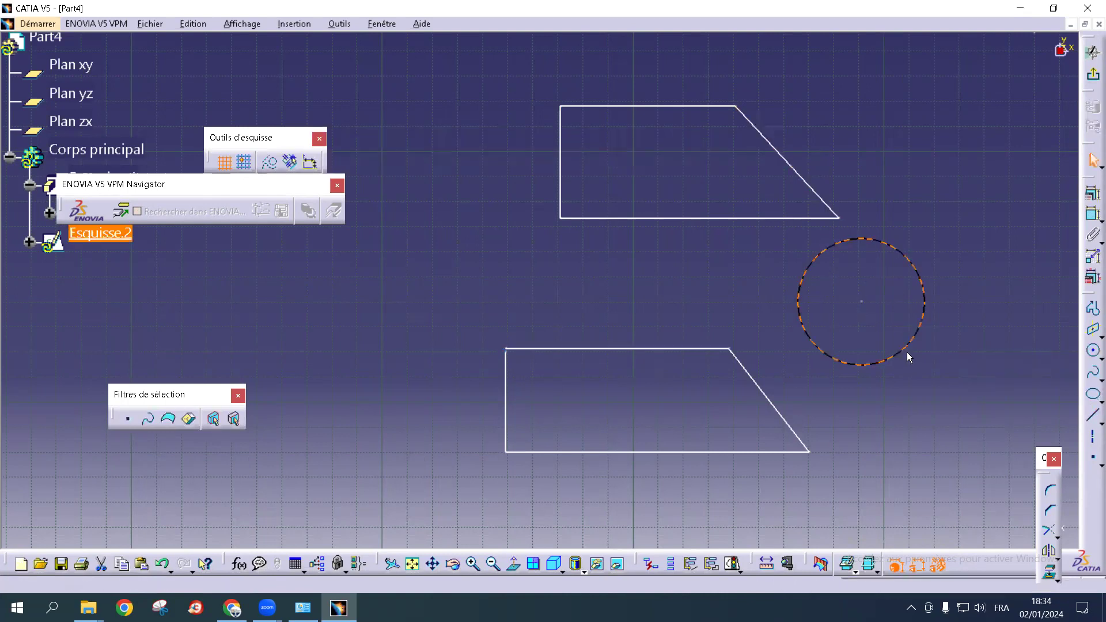
left_click(500, 295)
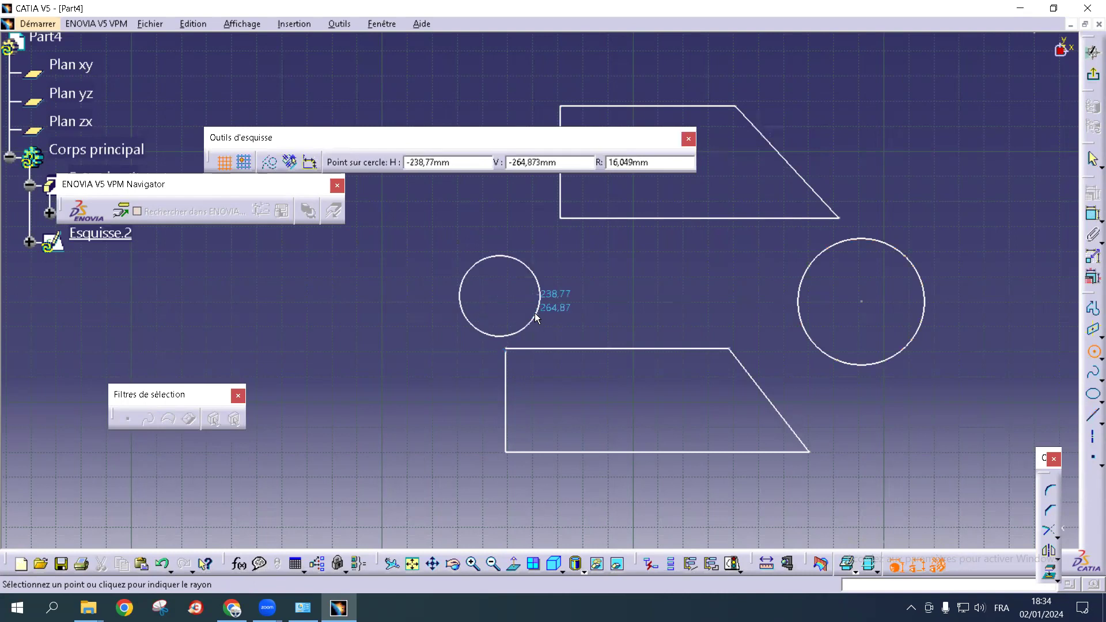
left_click(540, 296)
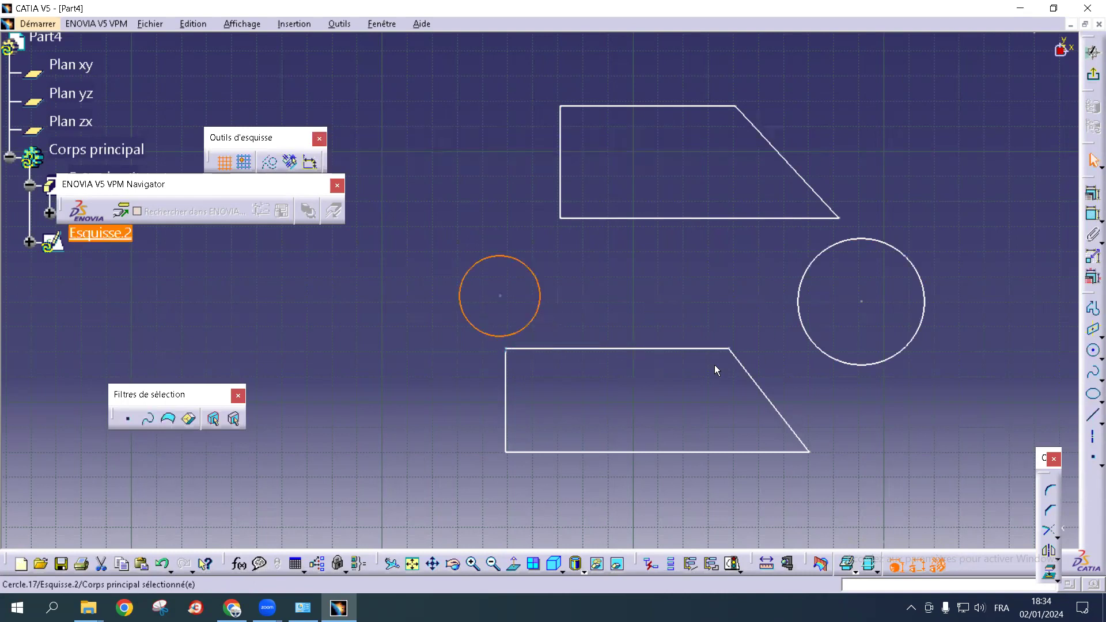
Draw three more circles in series: one of about 28 mm radius left of the lower trapezoid, a small one above it, and one overlapping the upper trapezoid's base
left_click(1093, 352)
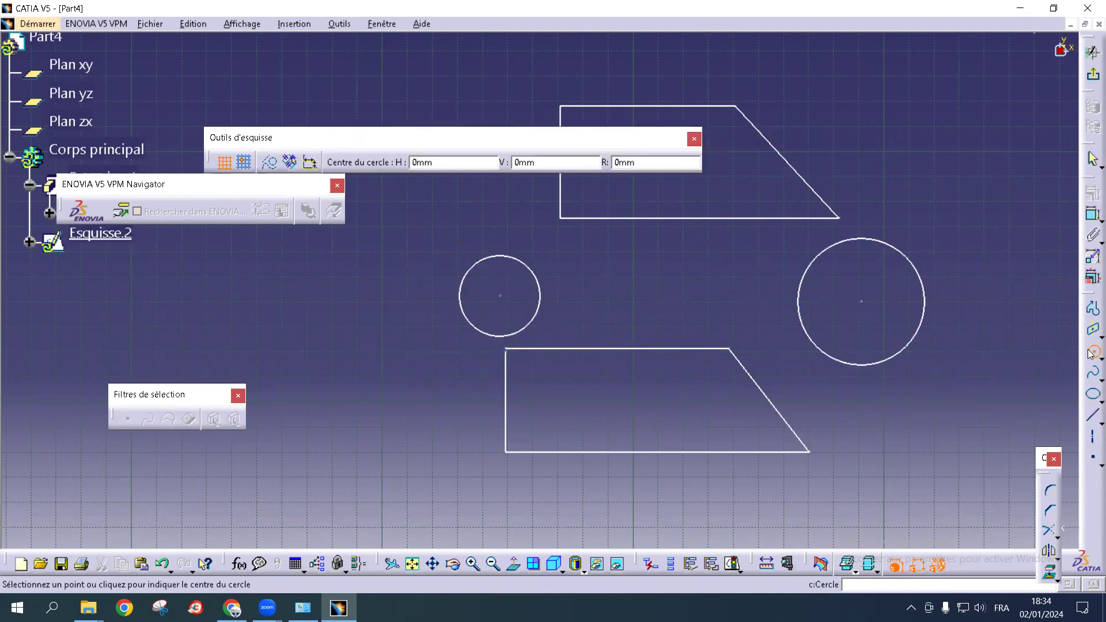
left_click(371, 414)
left_click(398, 403)
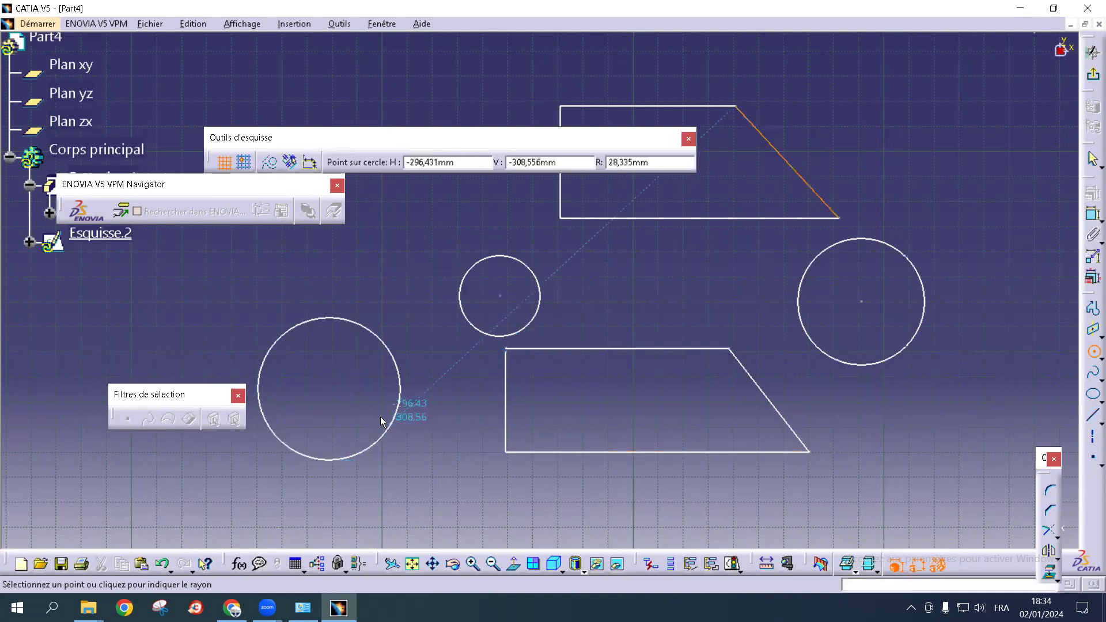
left_click(370, 249)
left_click(400, 260)
left_click(585, 264)
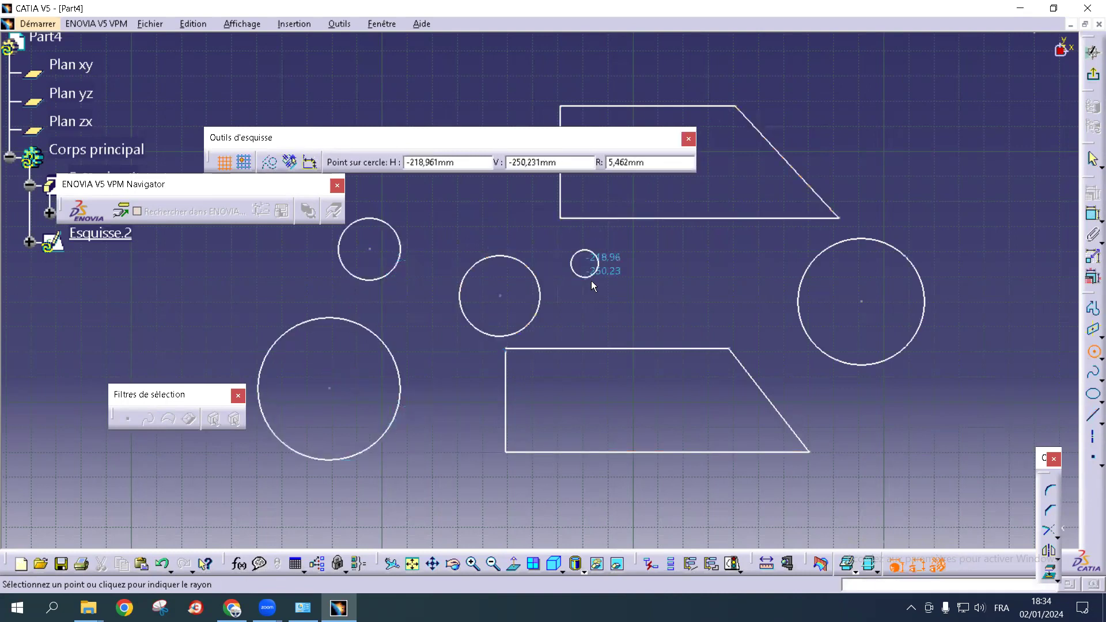
left_click(636, 303)
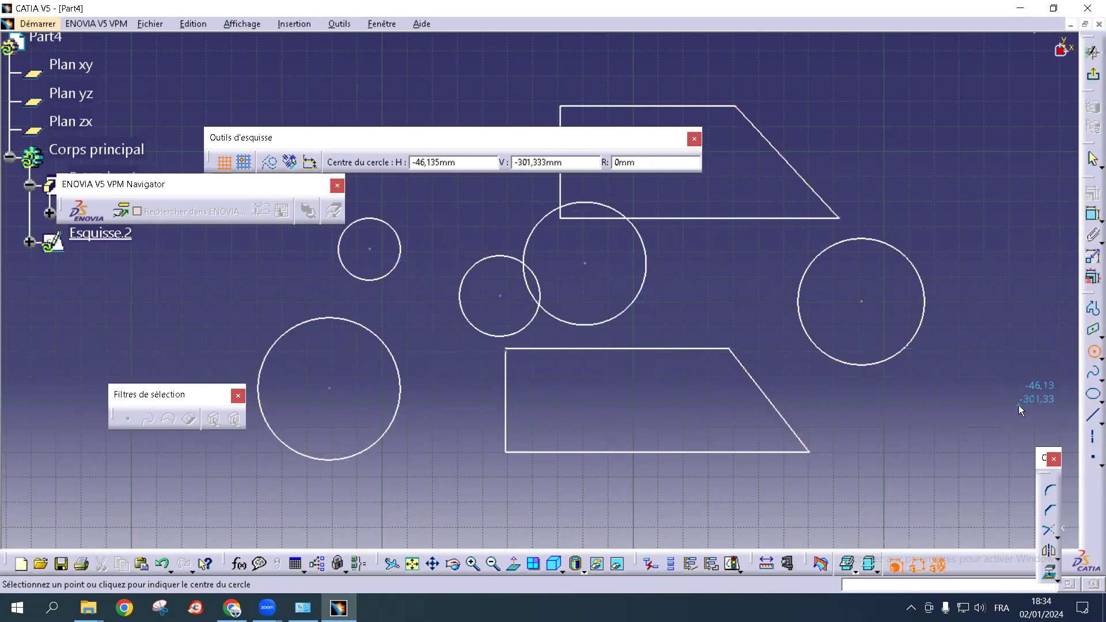
middle_click_drag(1010, 402, 990, 167)
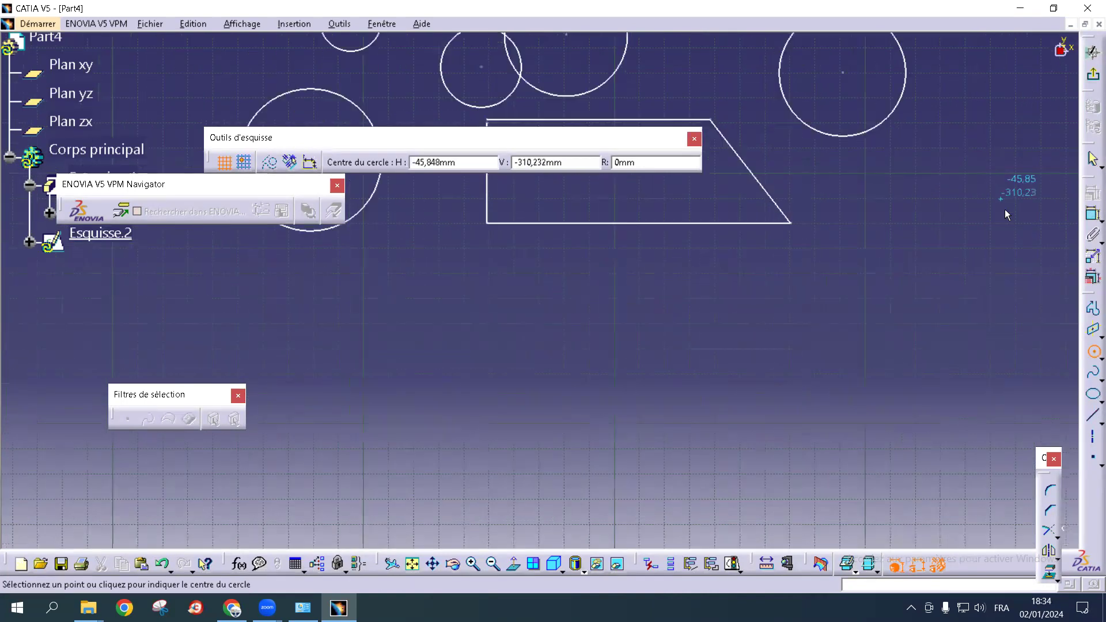
left_click(1093, 159)
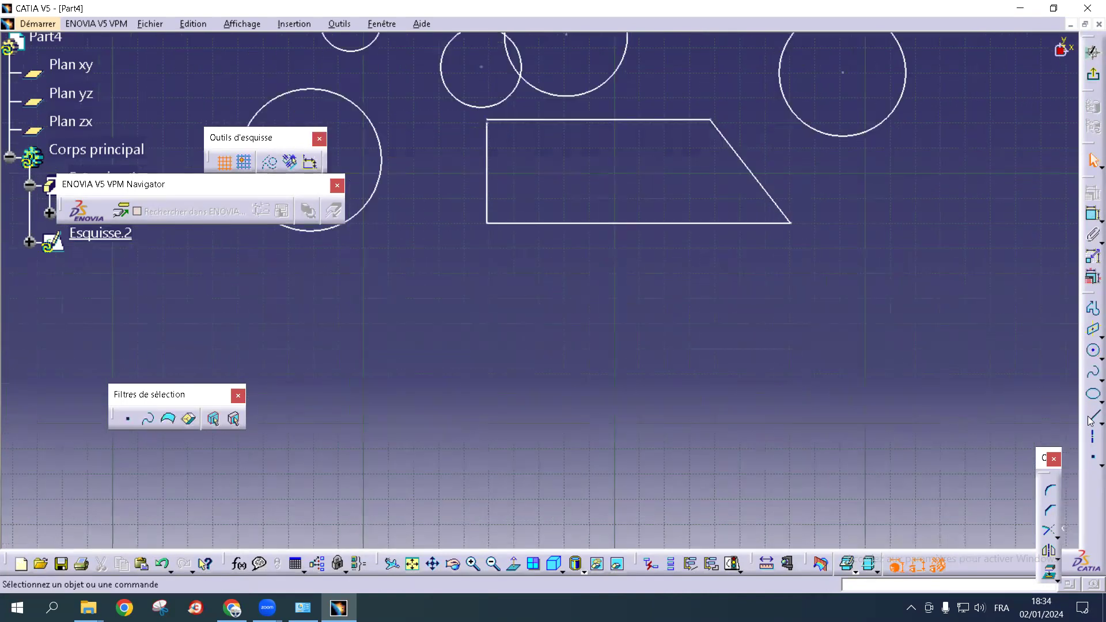
Draw a closed quadrilateral below the lower trapezoid from four separate lines, with a slightly rising top line about 79 mm long
left_click(1092, 438)
left_click(1092, 416)
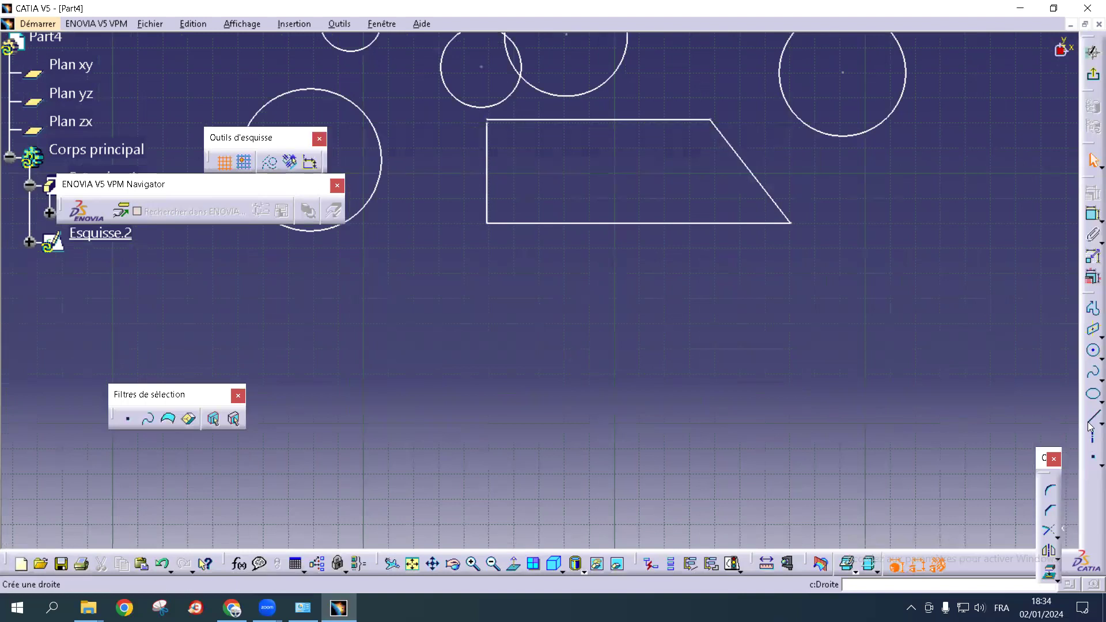
left_click(722, 407)
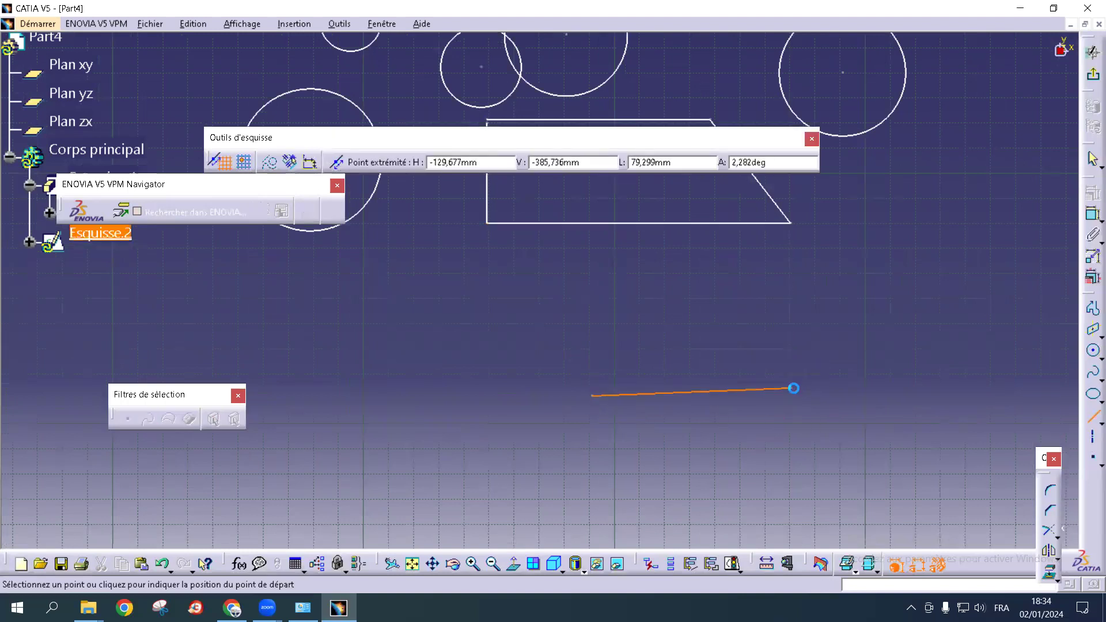
left_click(791, 396)
left_click(792, 469)
left_click(791, 470)
left_click(595, 470)
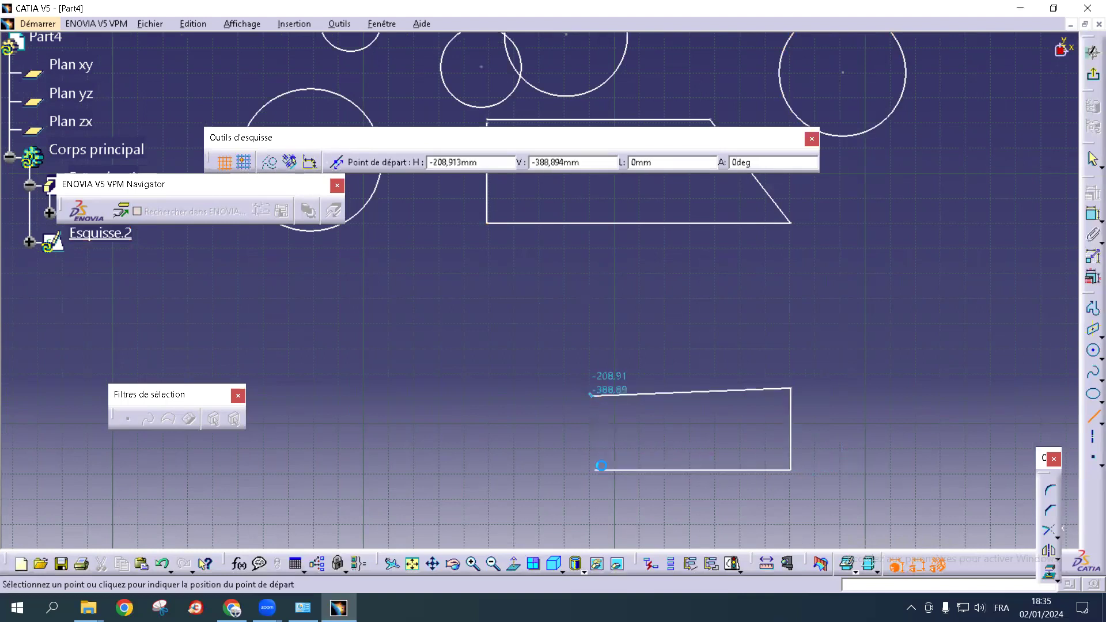
left_click(594, 470)
left_click(592, 397)
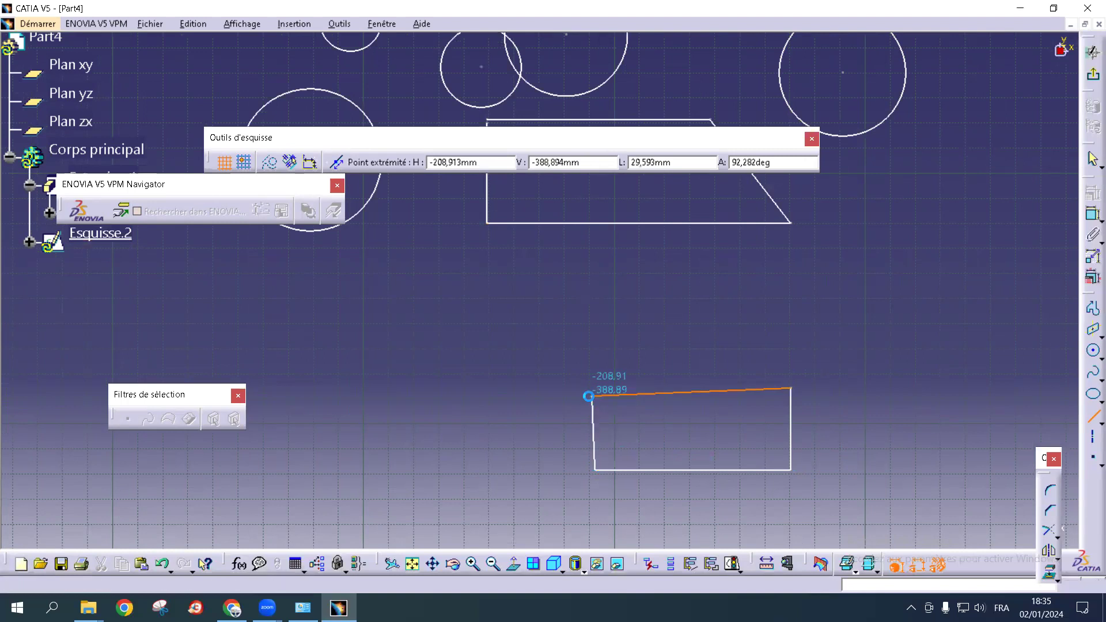
Draw a closed right trapezoid with the Profile tool in the empty area left of the quadrilateral, with a base about 96 mm long
middle_click_drag(707, 320, 828, 338)
middle_click_drag(470, 406, 639, 340)
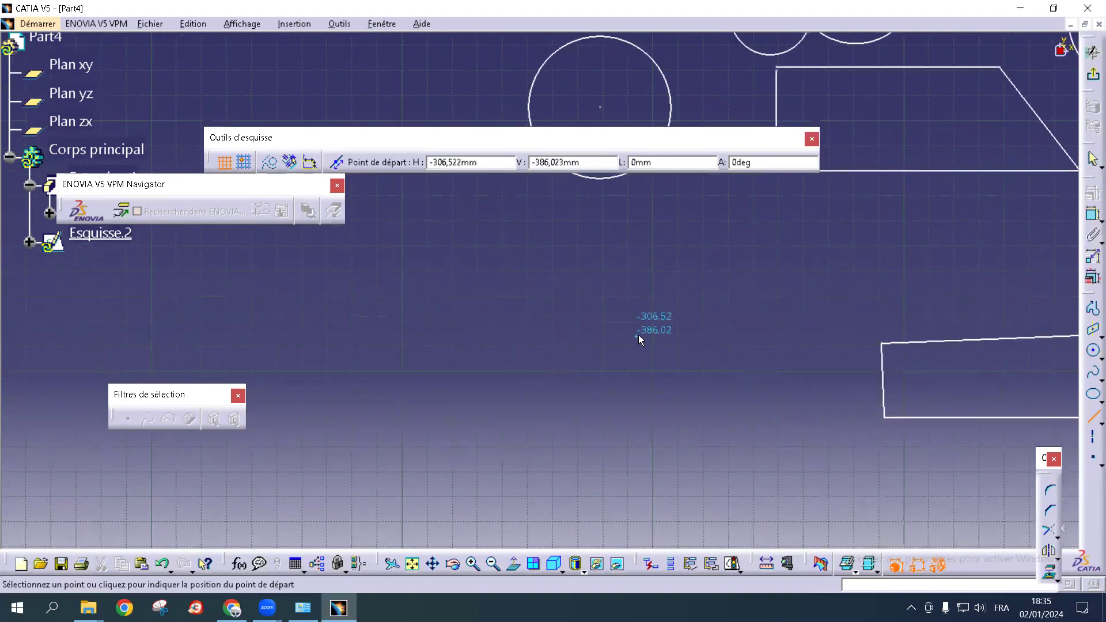
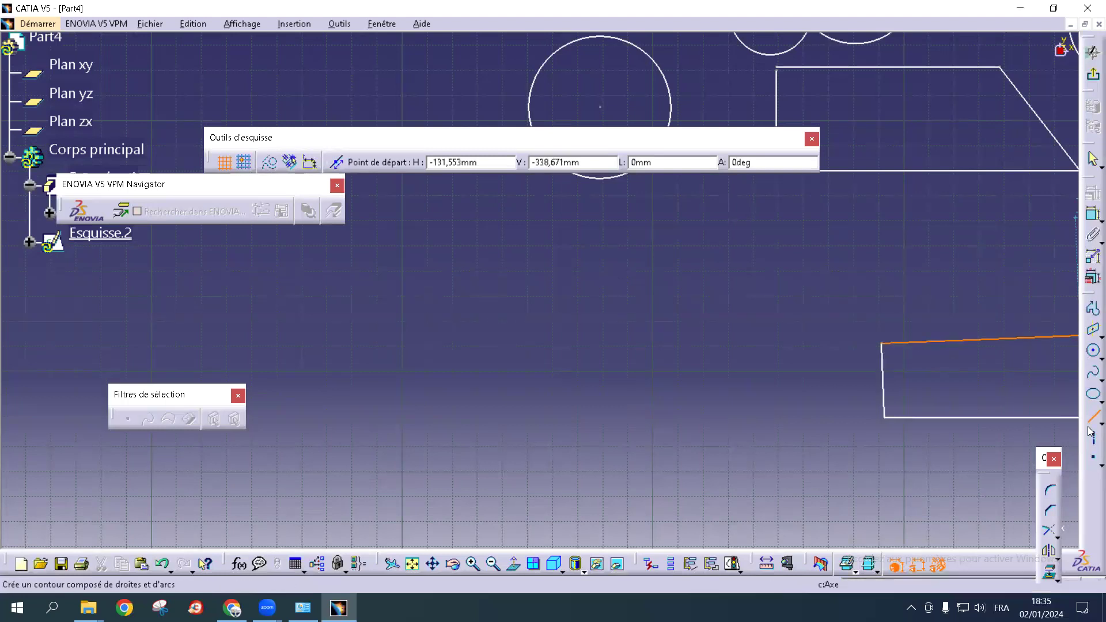
left_click(1092, 312)
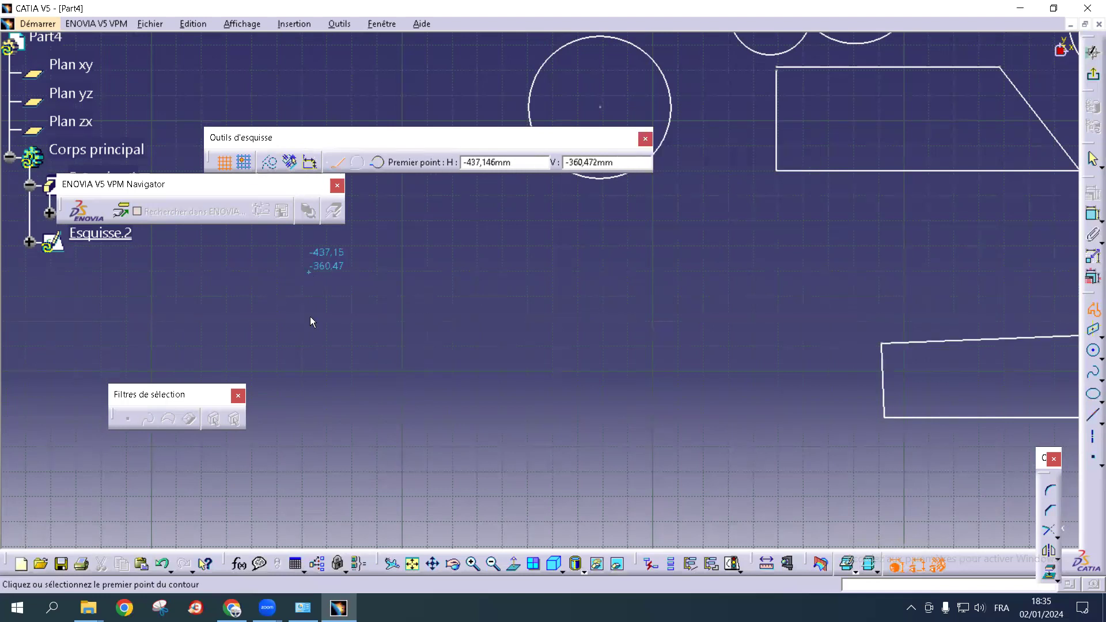
left_click(377, 296)
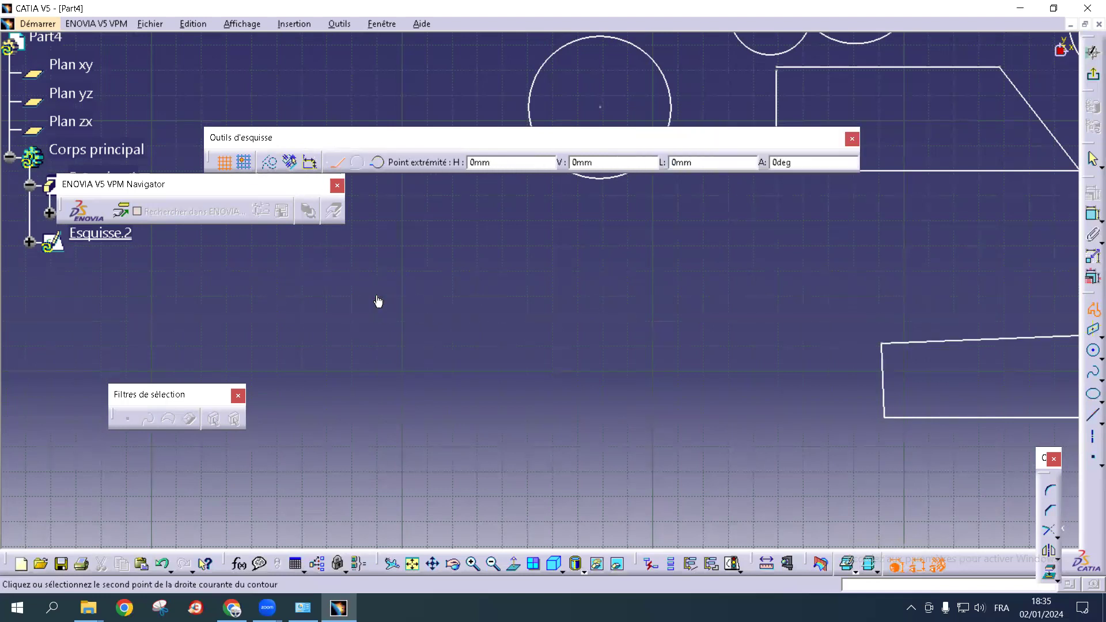
left_click(529, 296)
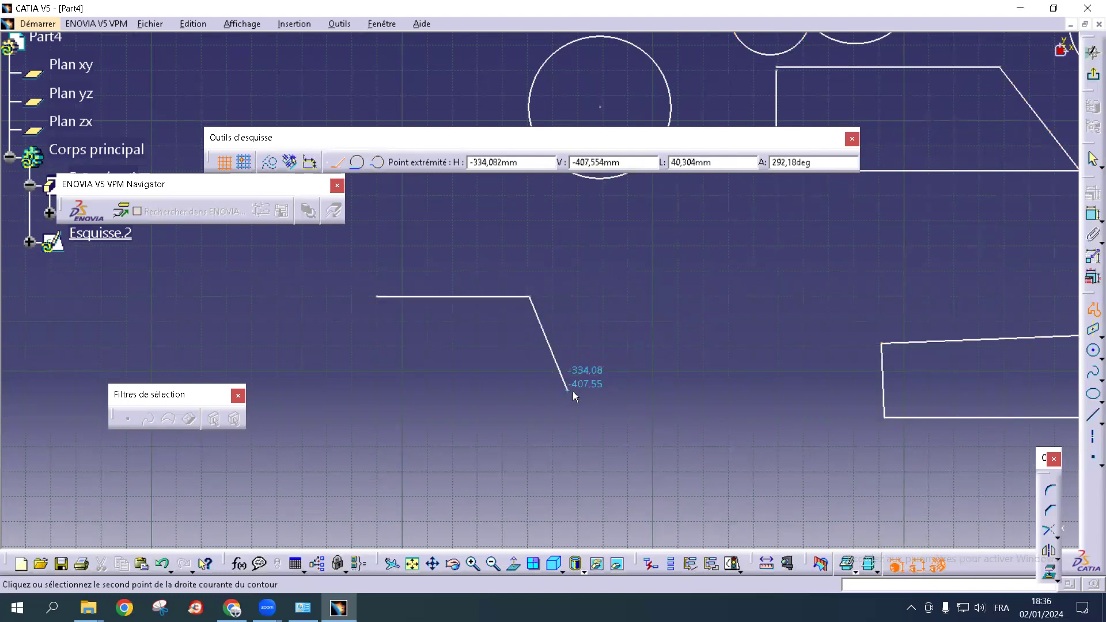
left_click(618, 369)
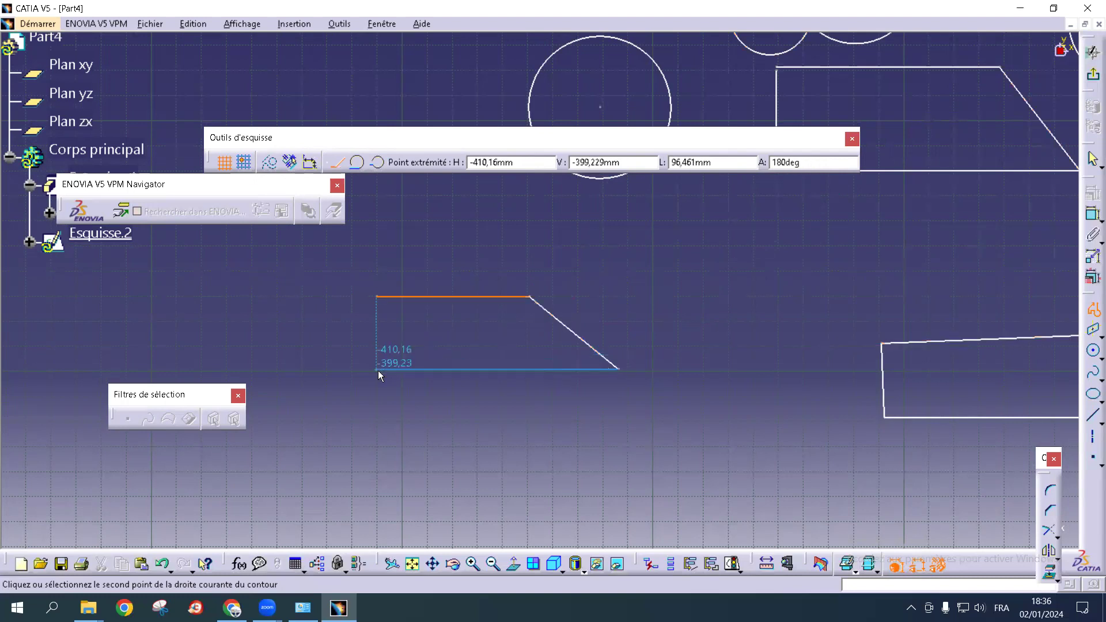
left_click(378, 345)
left_click(377, 298)
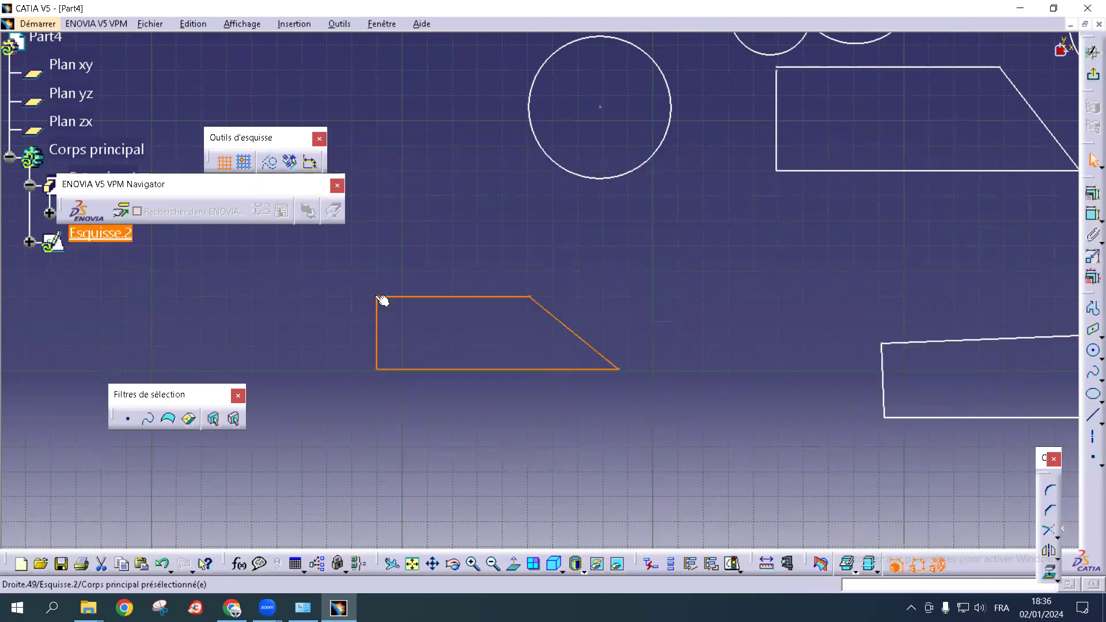
Draw a second, flatter closed trapezoid with the Profile tool below the first profile trapezoid, with a slightly slanted base
key("Return")
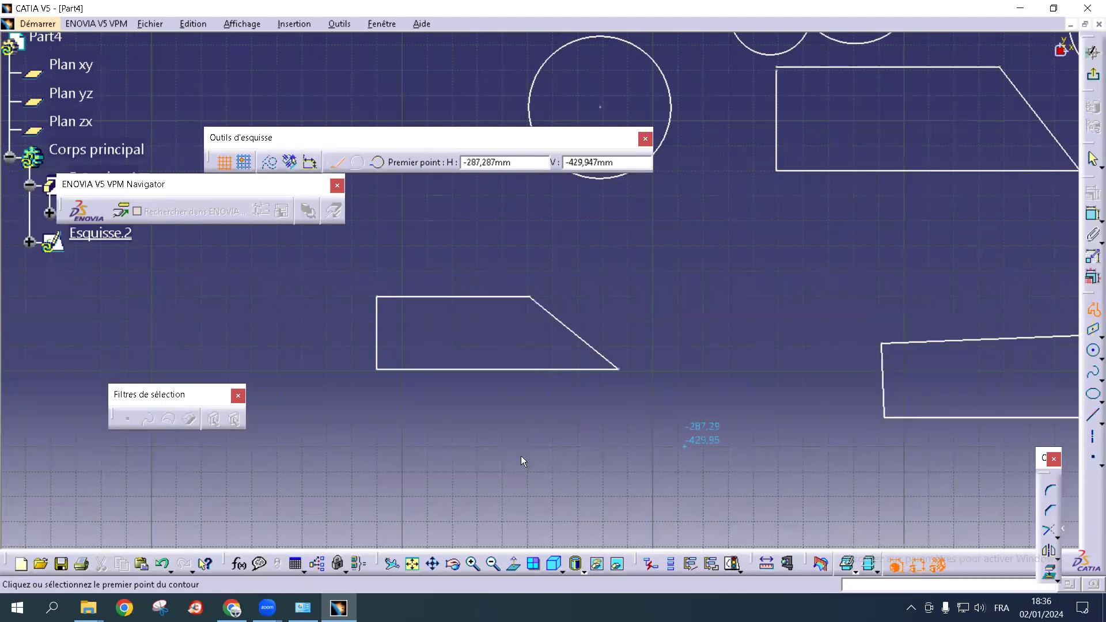
left_click(378, 444)
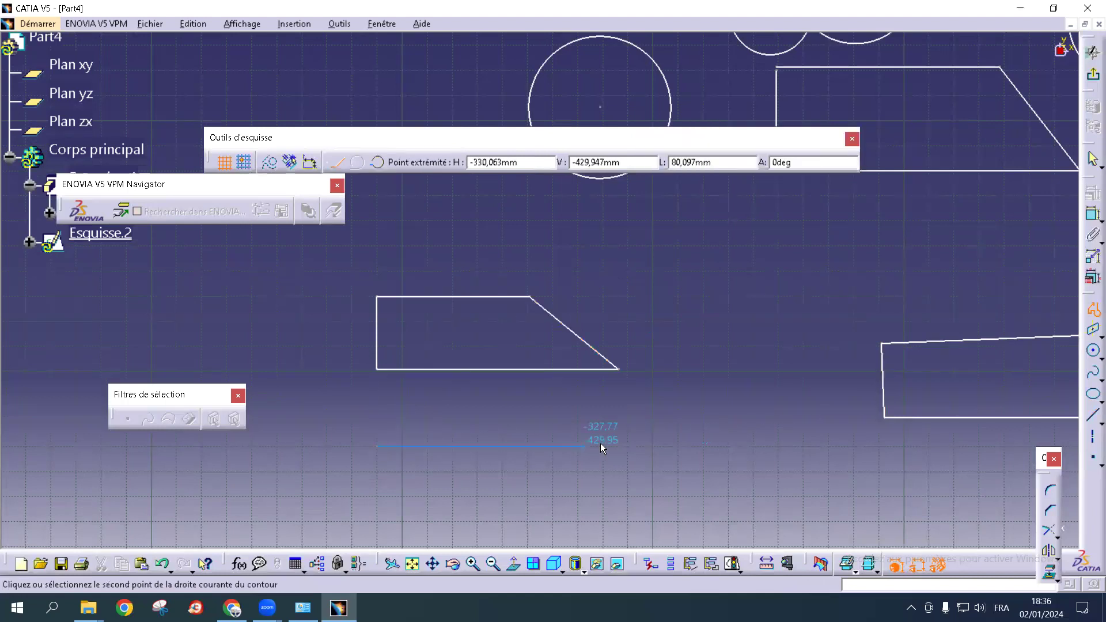
left_click(622, 444)
left_click(710, 499)
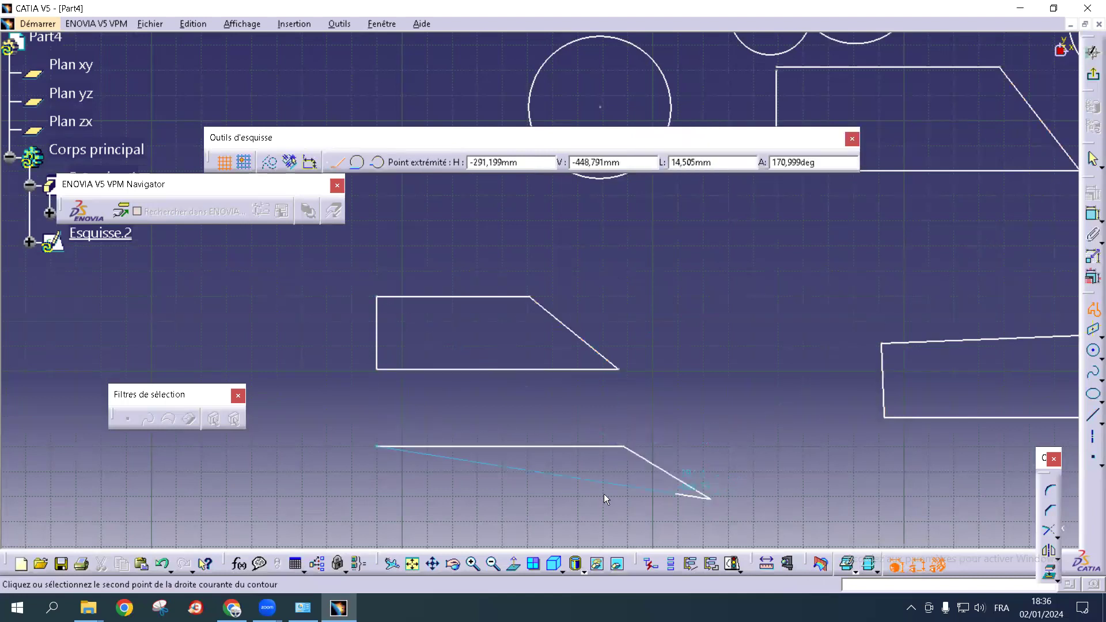
left_click(377, 494)
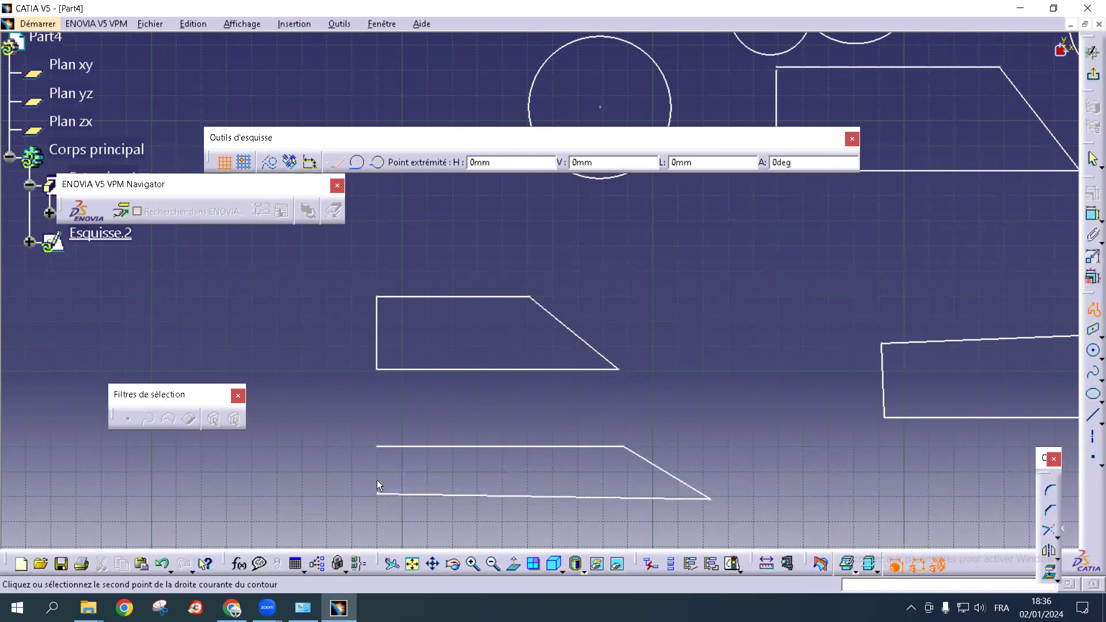
left_click(376, 447)
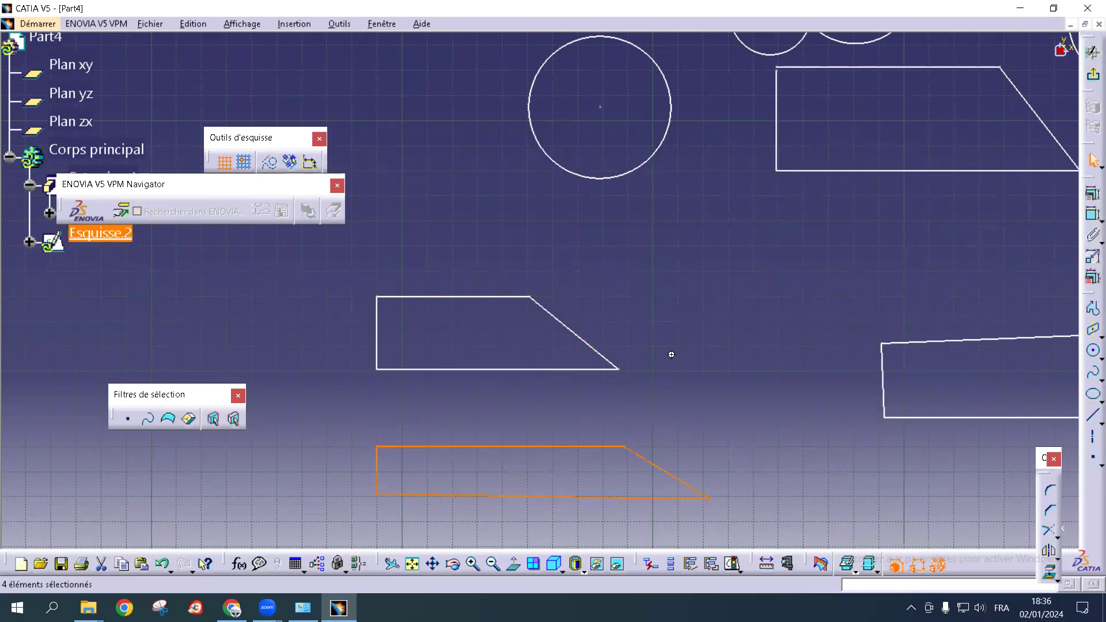
Start a Profile contour below the flatter trapezoid with a horizontal line, a short slanted line and a large tangent arc of about 19 mm radius
middle_click_drag(791, 208, 851, 113)
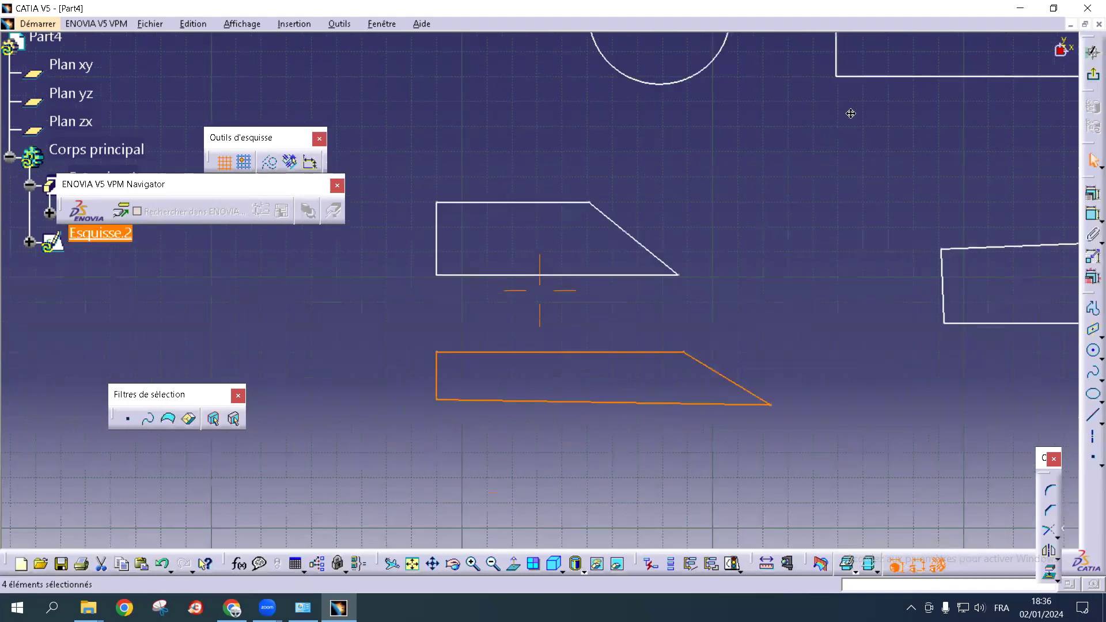
left_click(1090, 314)
middle_click_drag(466, 438, 483, 357)
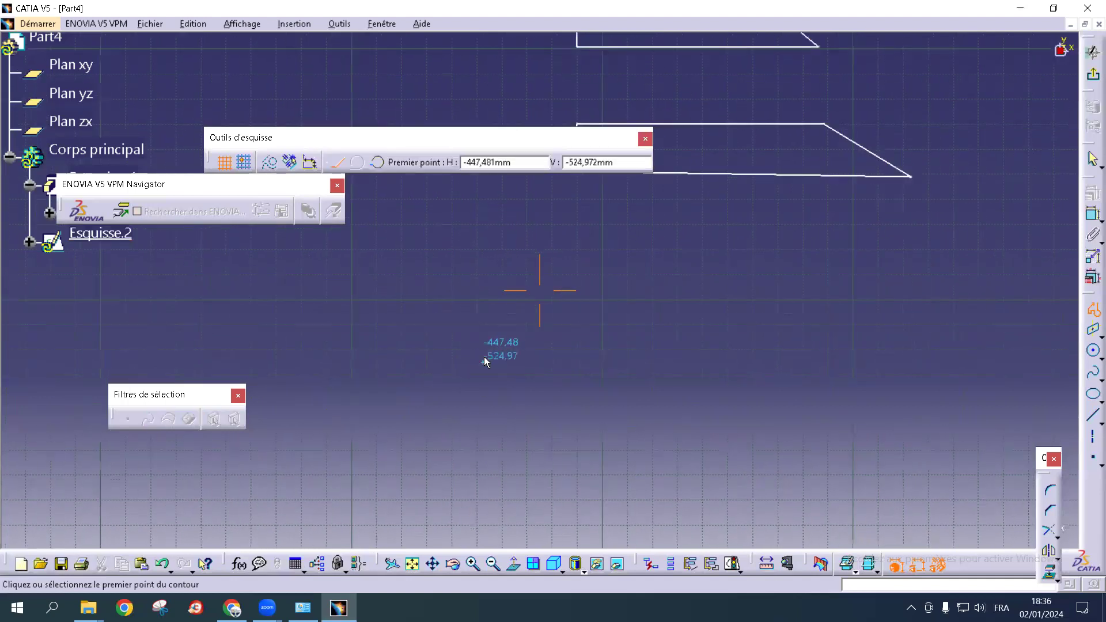
left_click(444, 370)
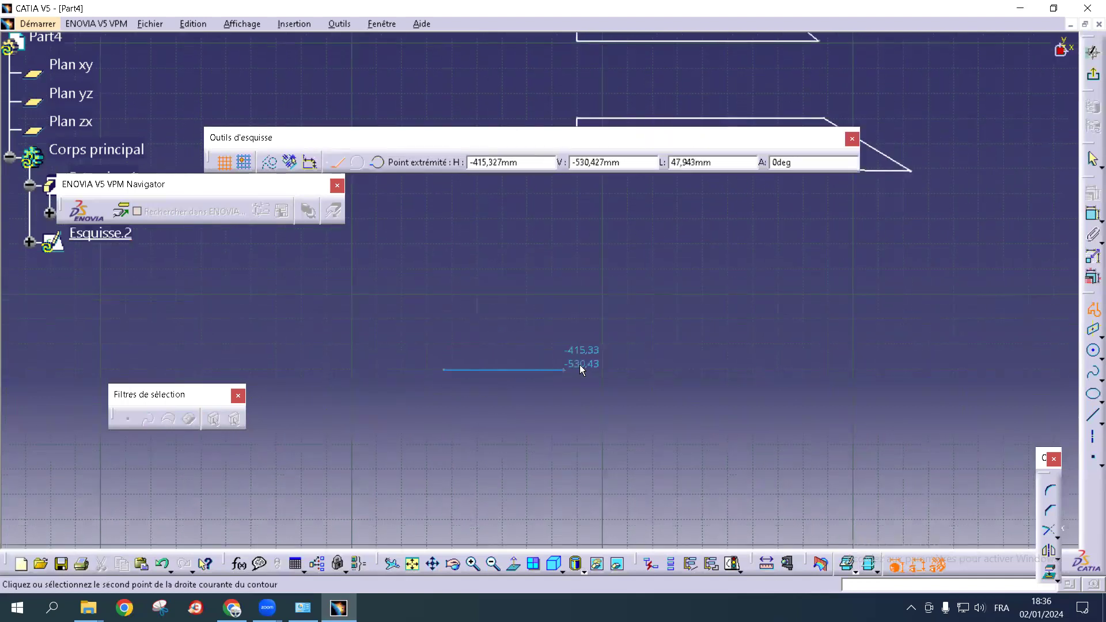
left_click(634, 370)
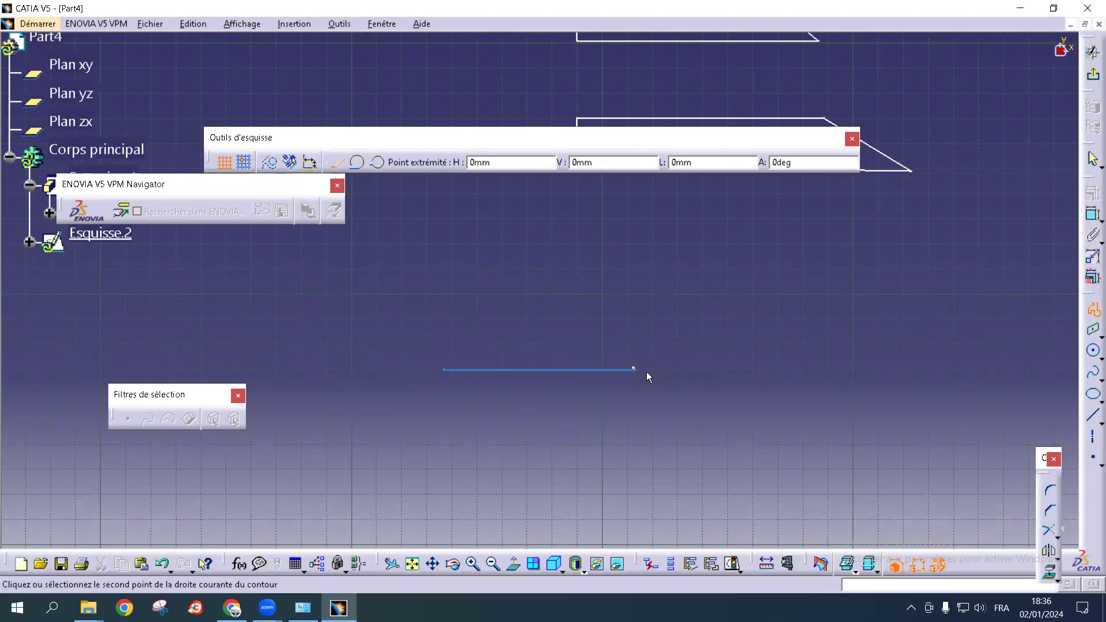
mouse_move(653, 340)
middle_mouse_down()
mouse_move(704, 305)
mouse_move(782, 305)
middle_mouse_up()
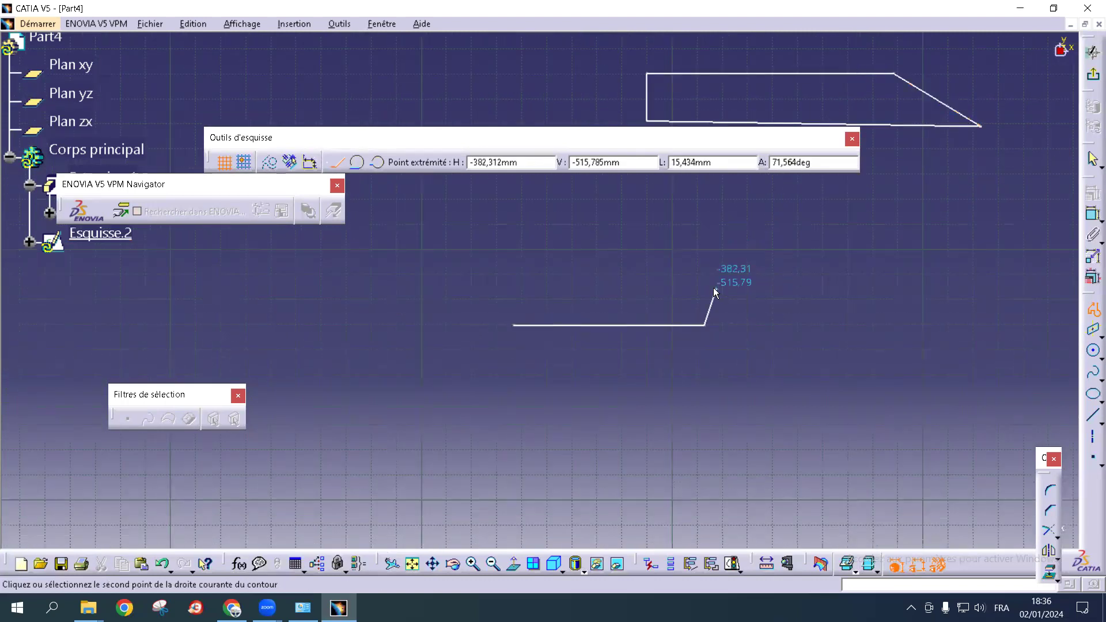
middle_click_drag(697, 307, 739, 288)
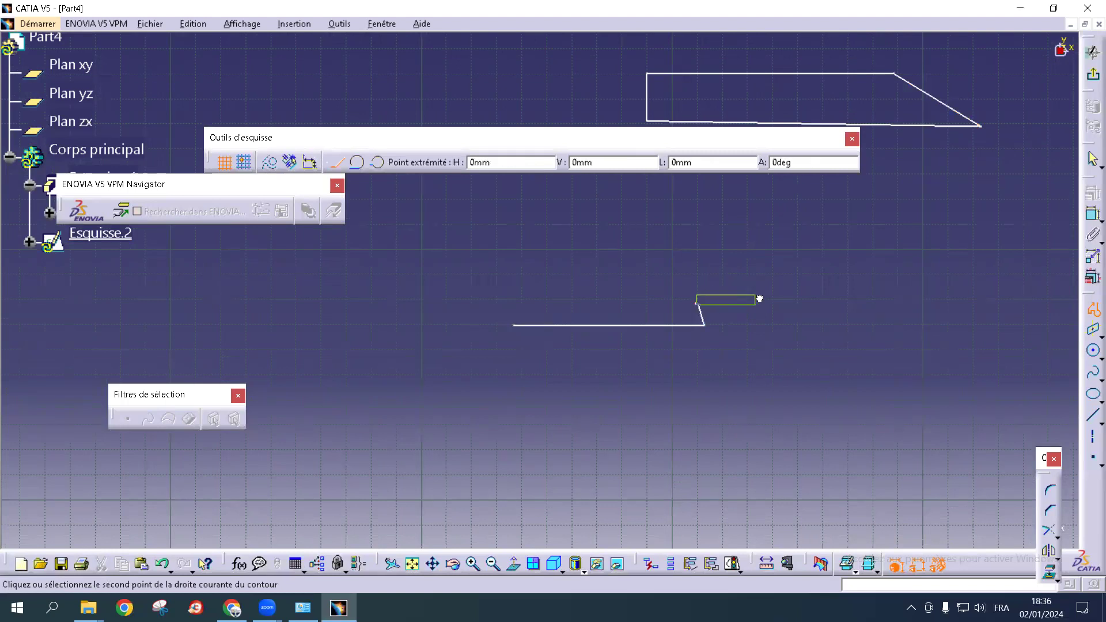
left_click_drag(758, 300, 778, 327)
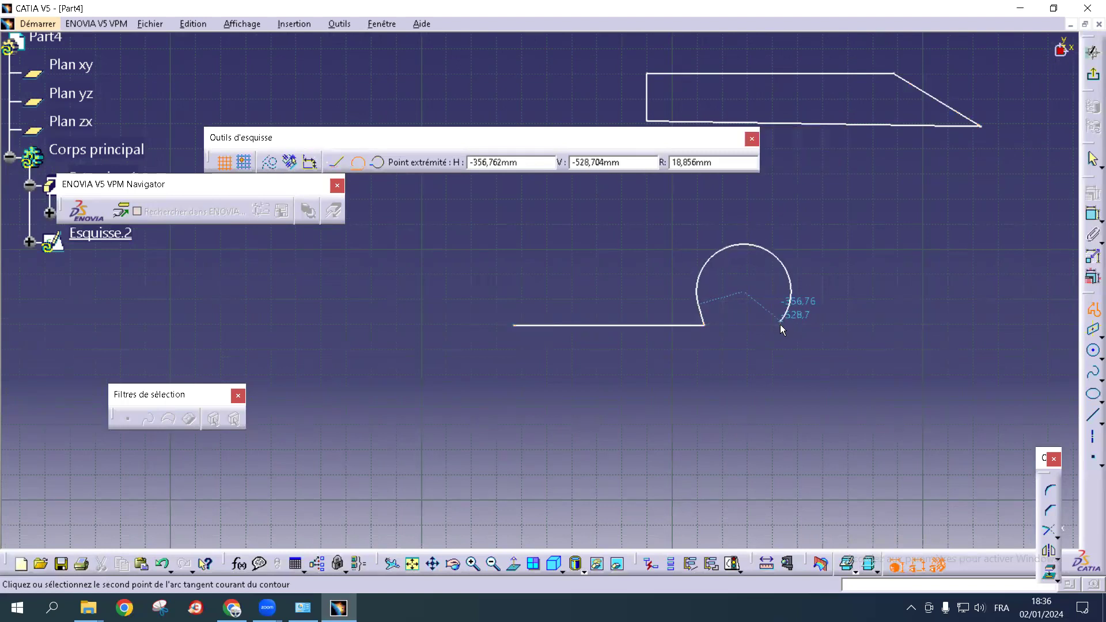
left_click(777, 326)
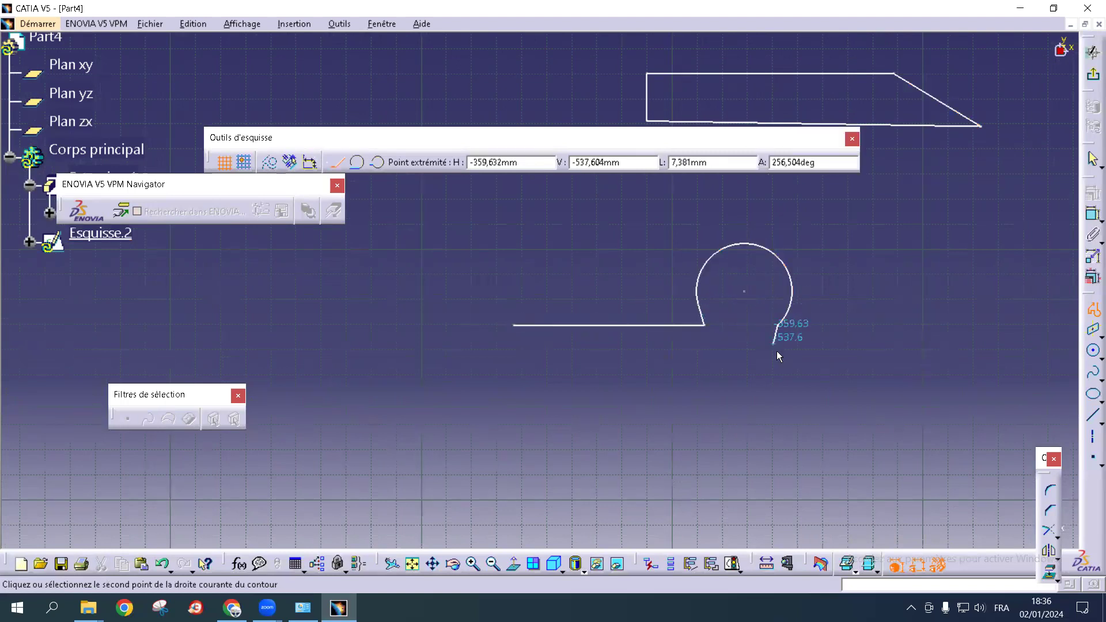
Close the contour with a vertical line down, a tangent arc, a nearly horizontal line back and a tangent arc ending at its start point
left_click(778, 407)
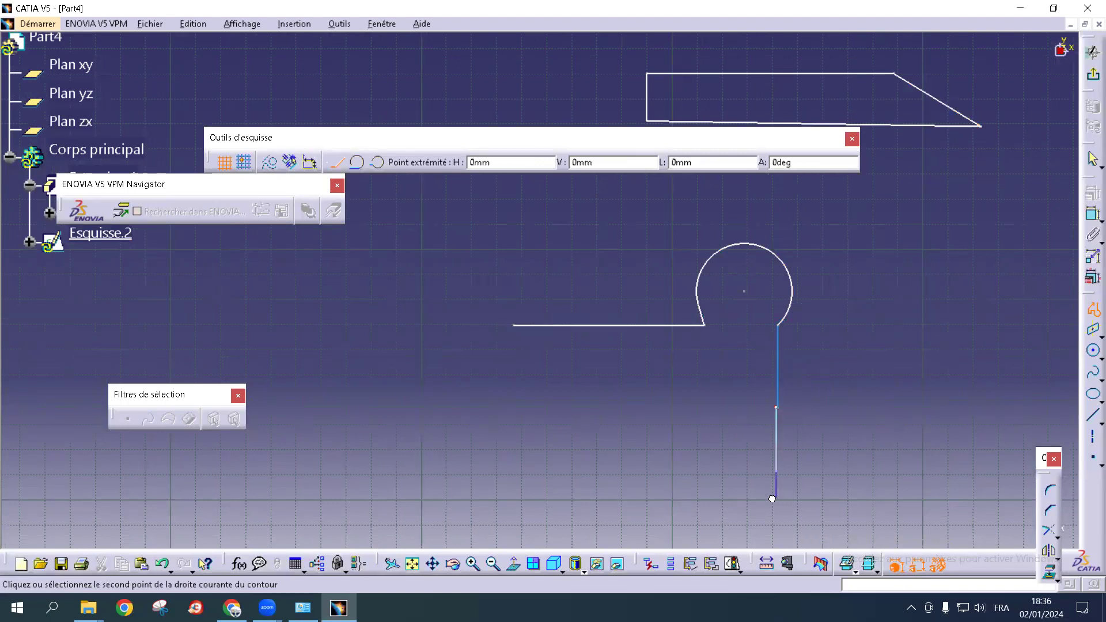
left_click_drag(776, 407, 697, 485)
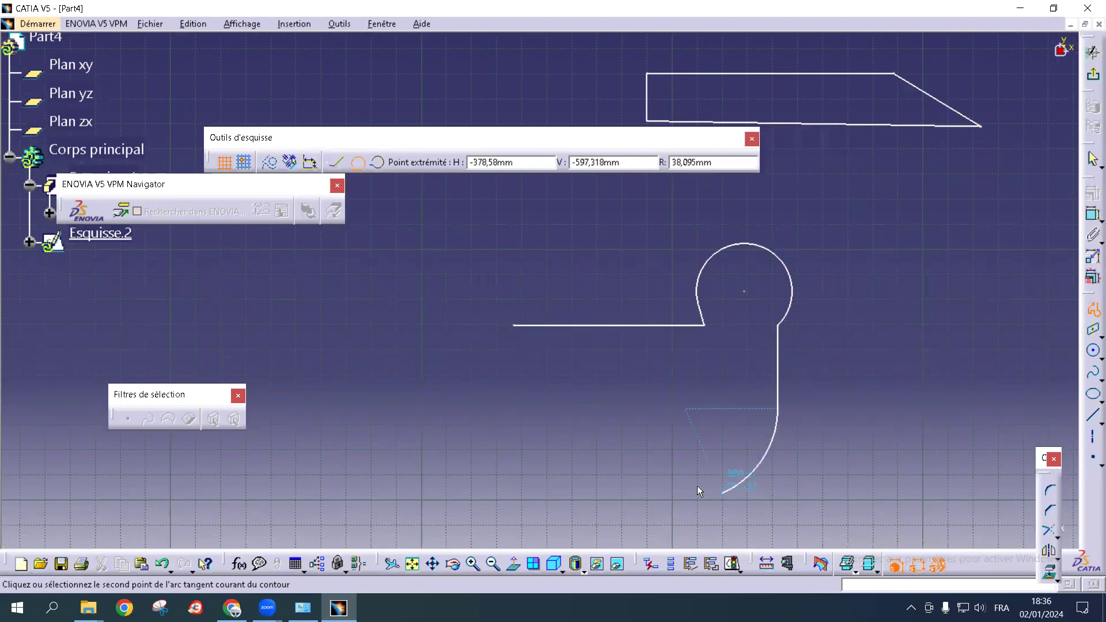
left_click(662, 476)
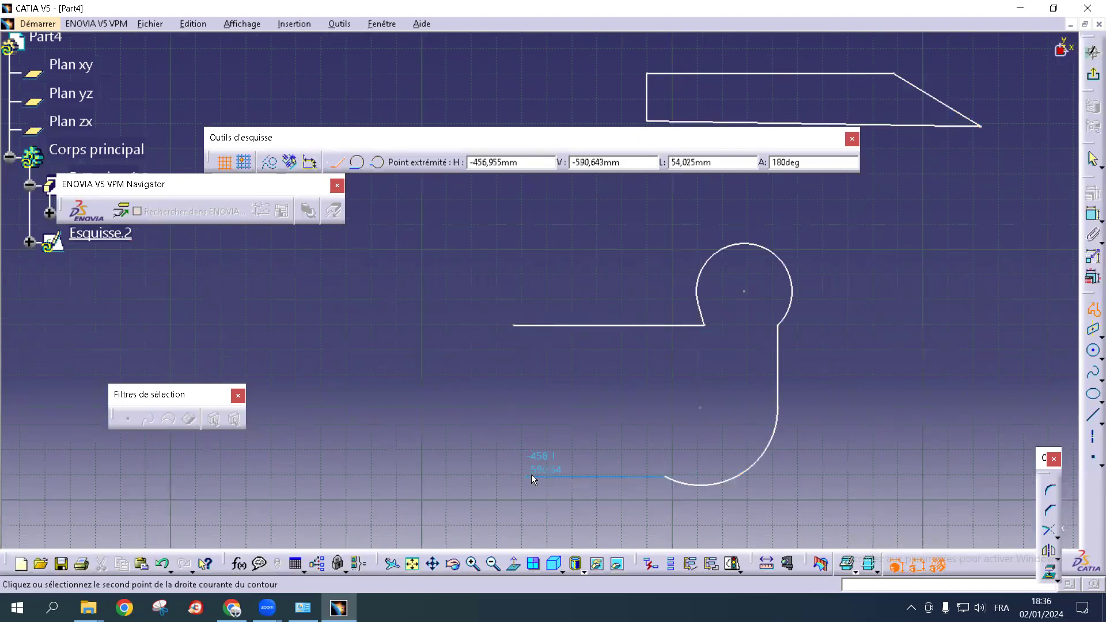
left_click_drag(511, 475, 503, 317)
left_click(517, 332)
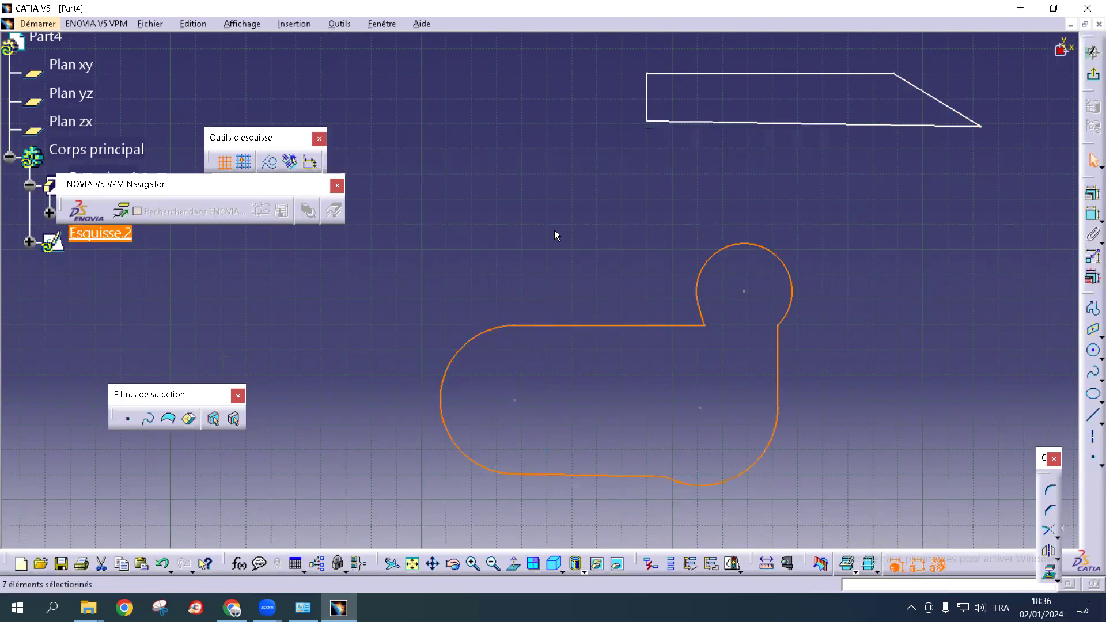
Draw a closed oblong below the rounded contour with the Profile tool, using two horizontal lines and tangent end arcs of about 28 mm radius
mouse_move(930, 368)
middle_mouse_down()
mouse_move(999, 185)
mouse_move(1040, 174)
middle_mouse_up()
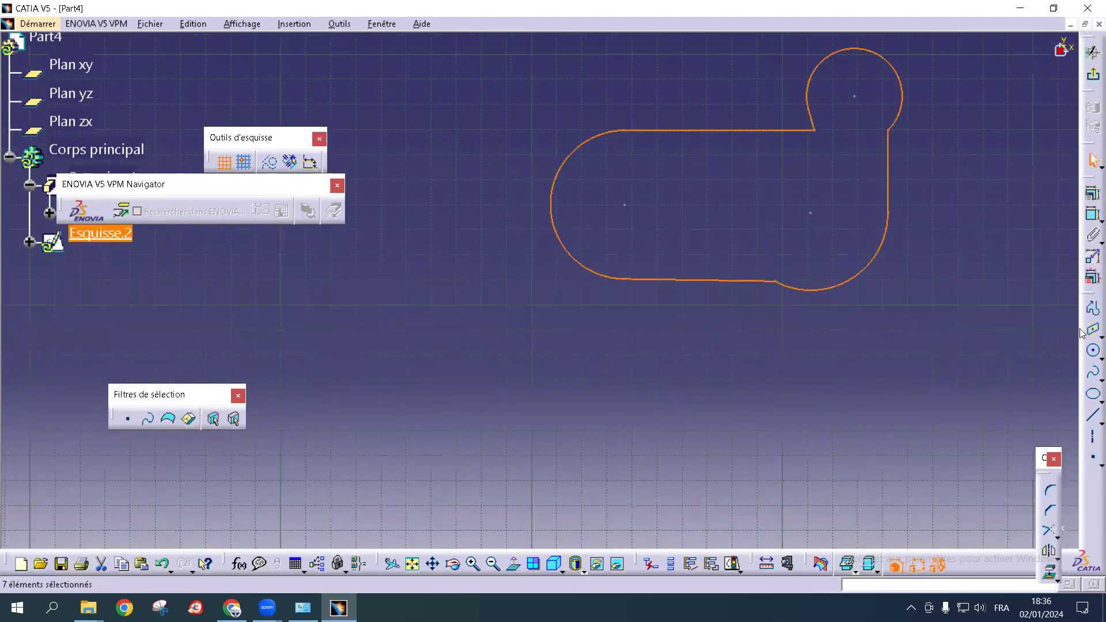
left_click(1090, 312)
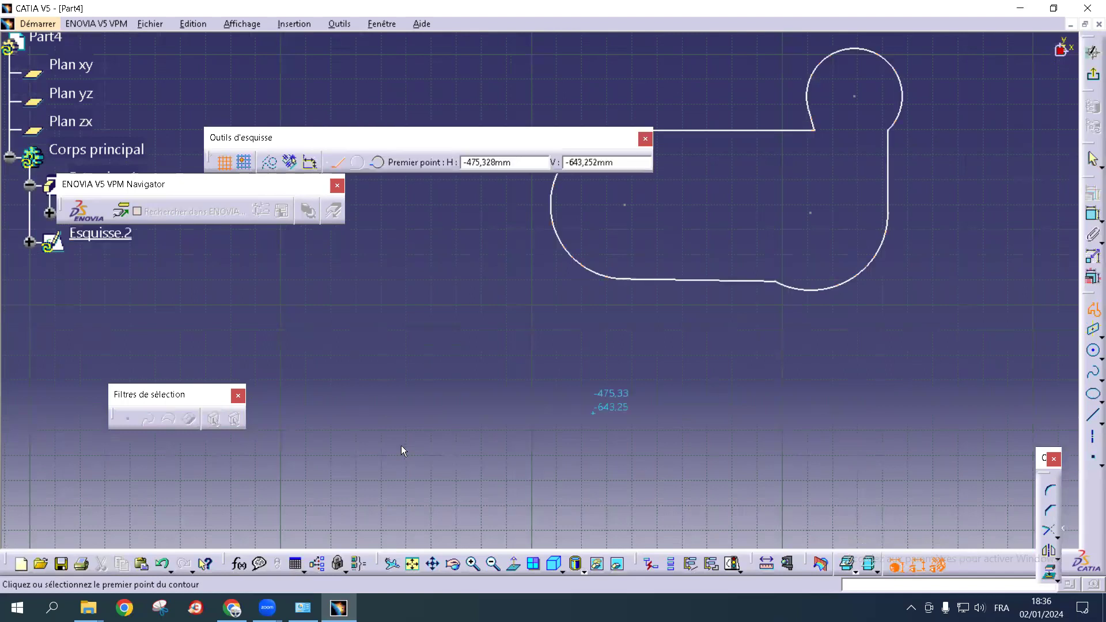
left_click(452, 413)
left_click(681, 412)
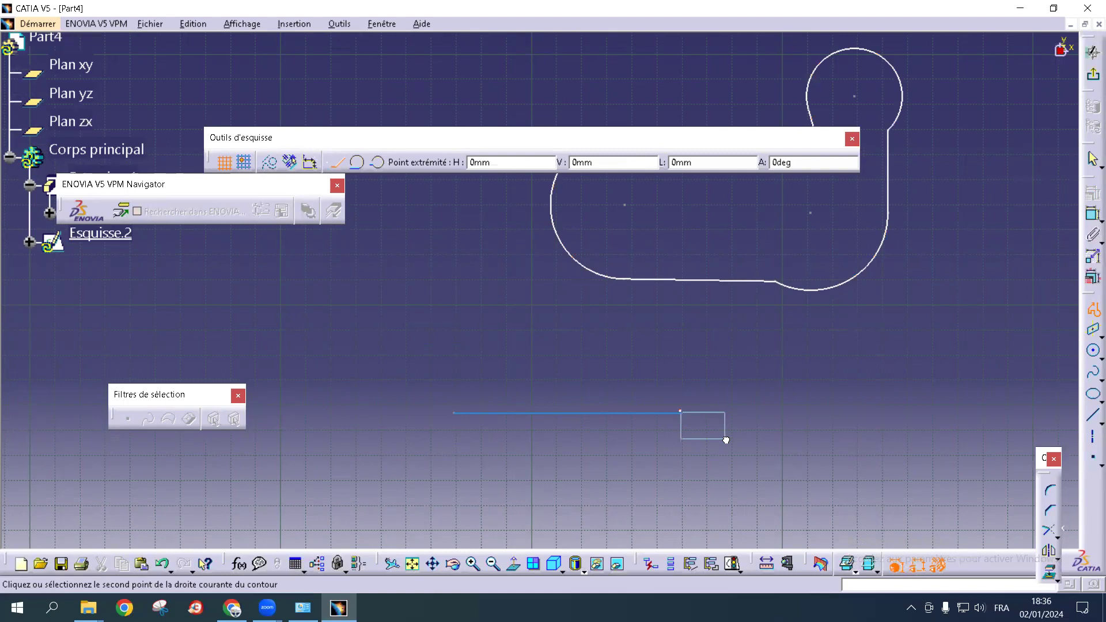
left_click_drag(682, 413, 718, 536)
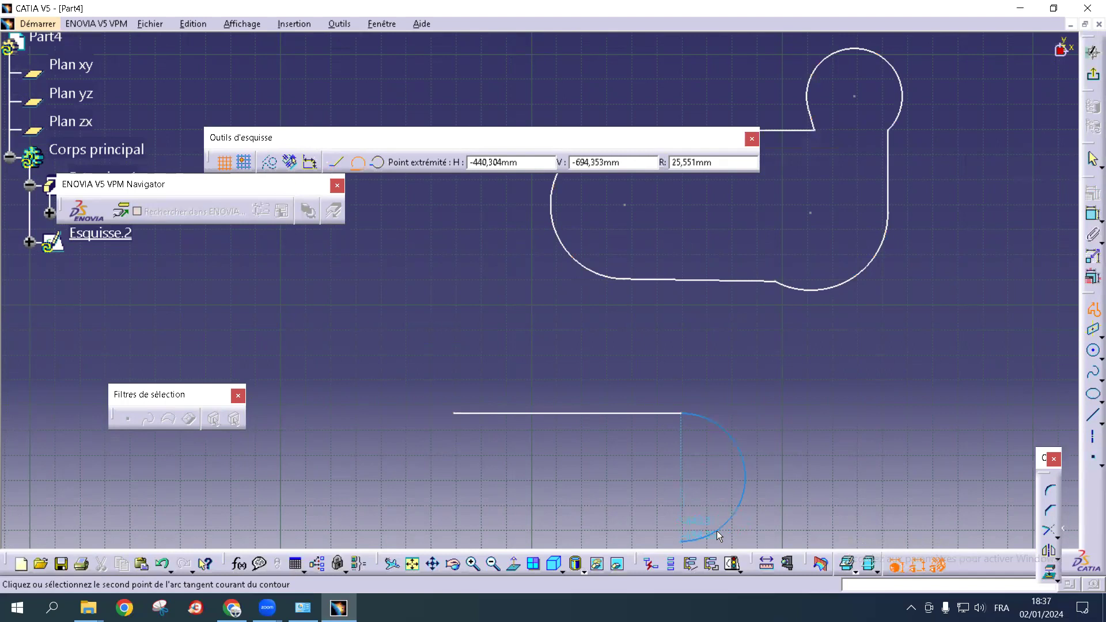
middle_click_drag(705, 532, 733, 368)
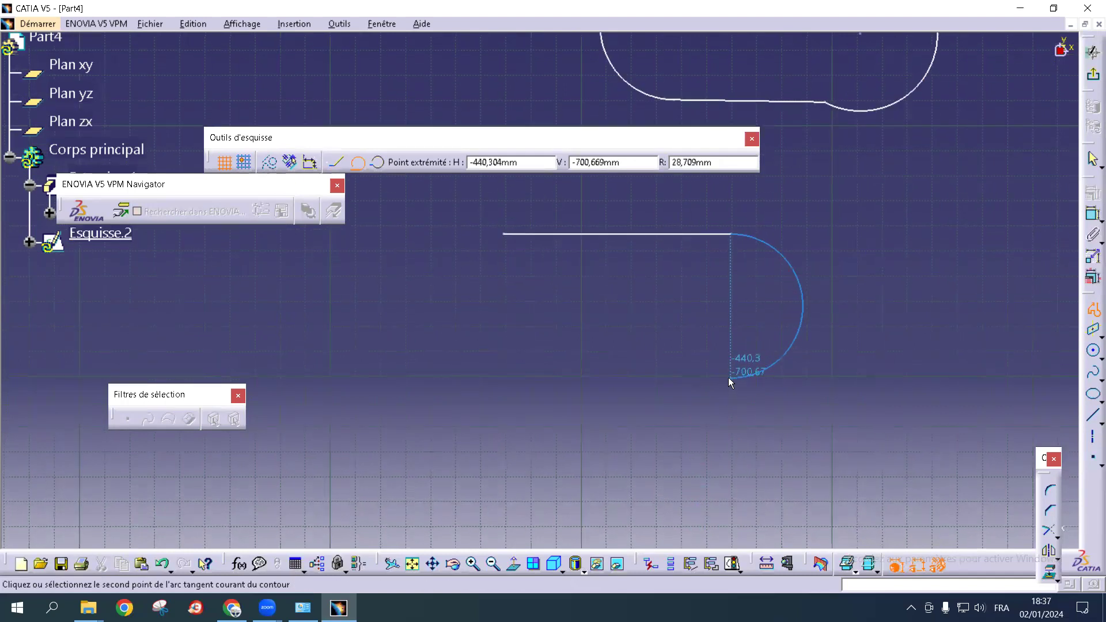
left_click(729, 374)
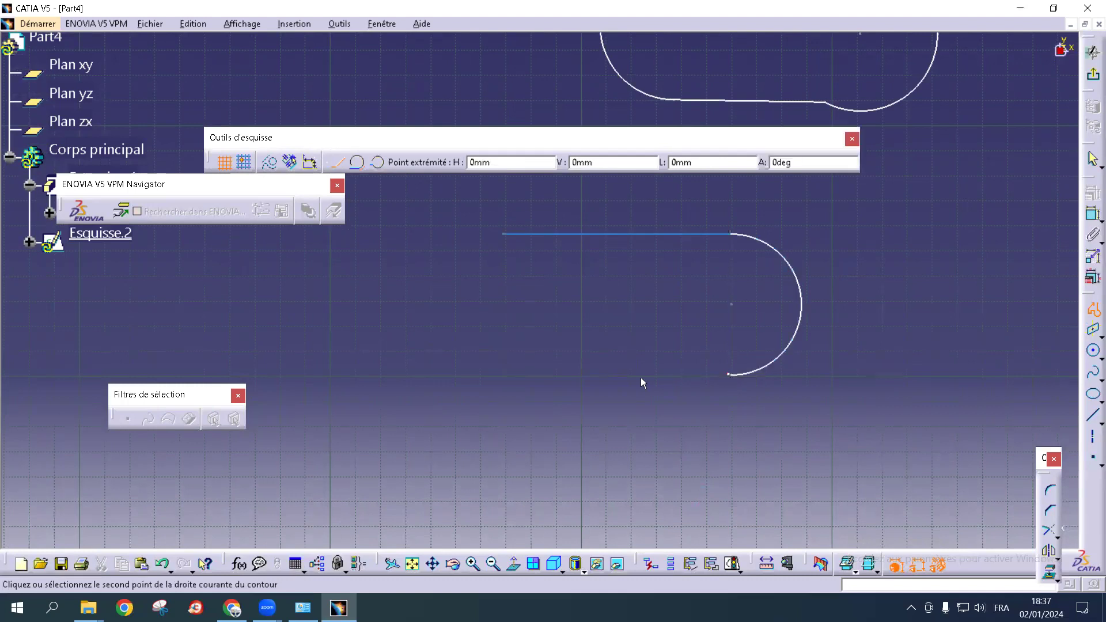
left_click(502, 375)
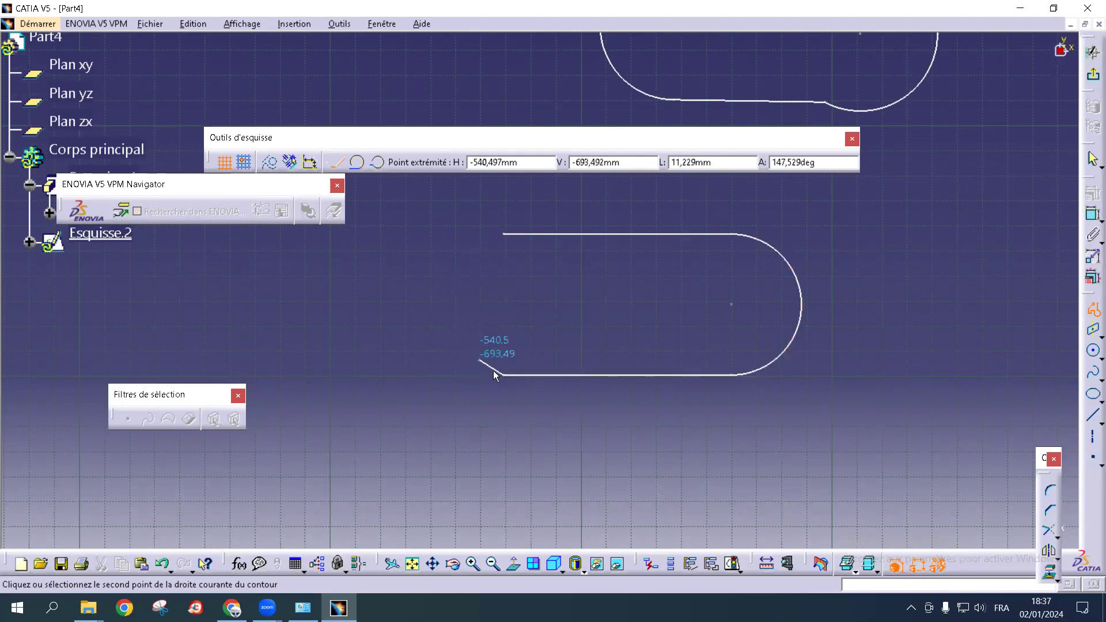
left_click_drag(484, 375, 503, 248)
left_click(504, 235)
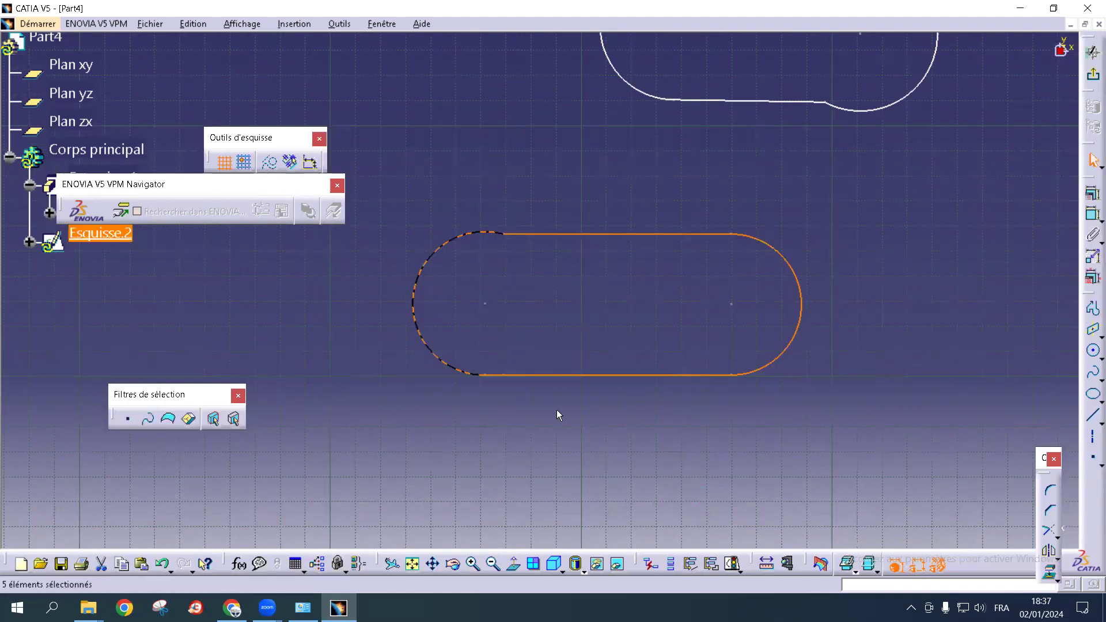
Draw a second closed oblong below the first with the Profile tool, alternating horizontal lines with tangent end arcs of about 25 mm radius
middle_click_drag(551, 427, 614, 371)
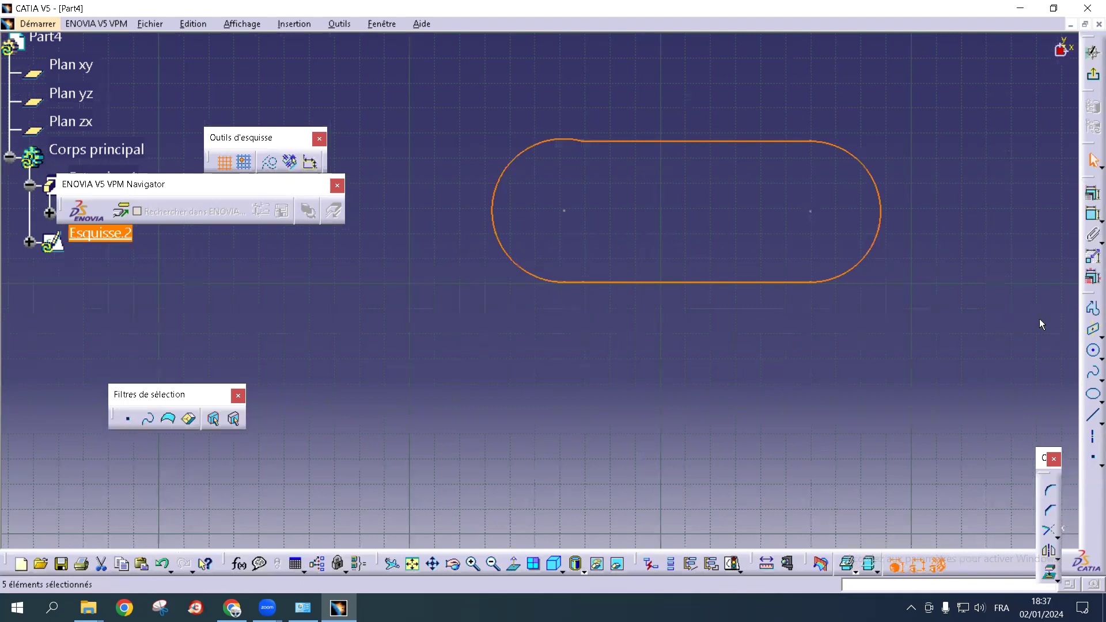
left_click(1093, 310)
left_click(450, 409)
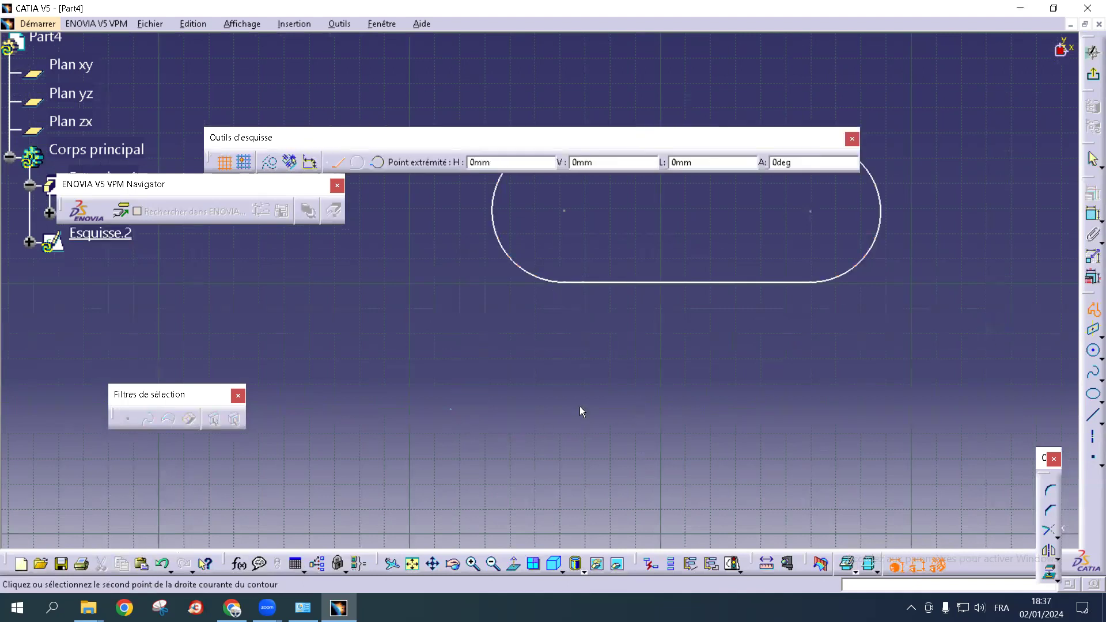
left_click(723, 410)
left_click_drag(722, 410, 741, 530)
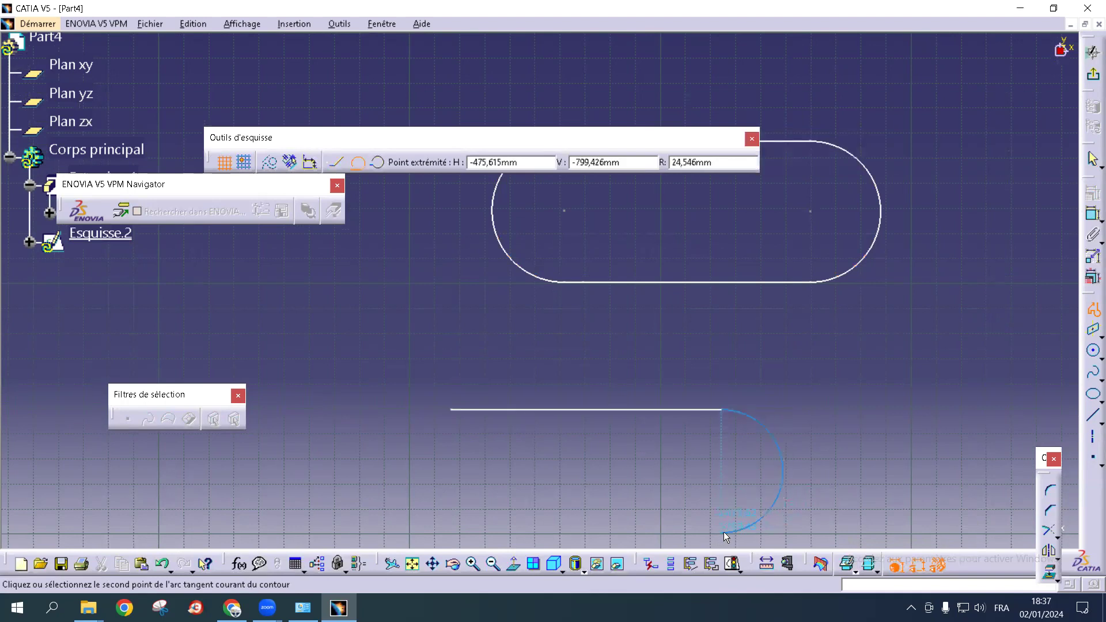
left_click(724, 531)
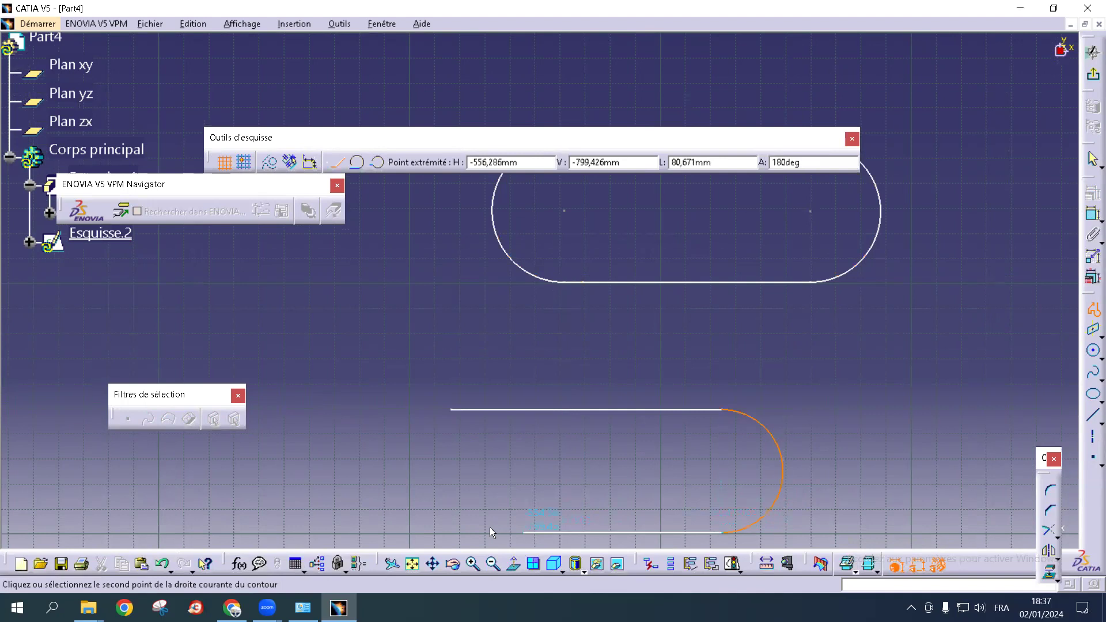
left_click(449, 533)
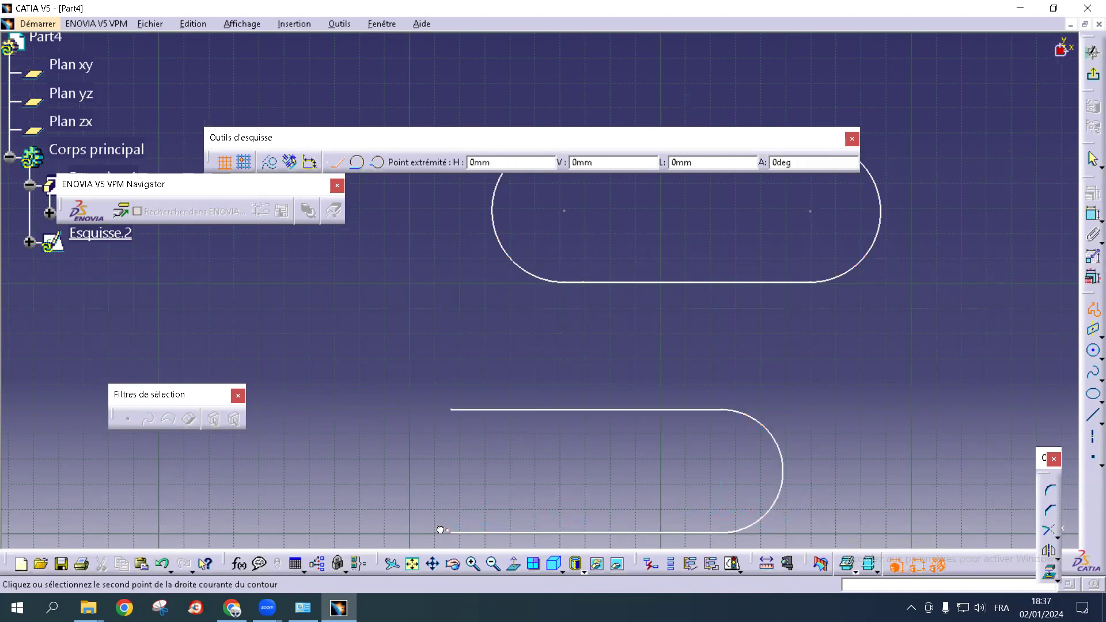
left_click(445, 409)
middle_click_drag(551, 492, 630, 413)
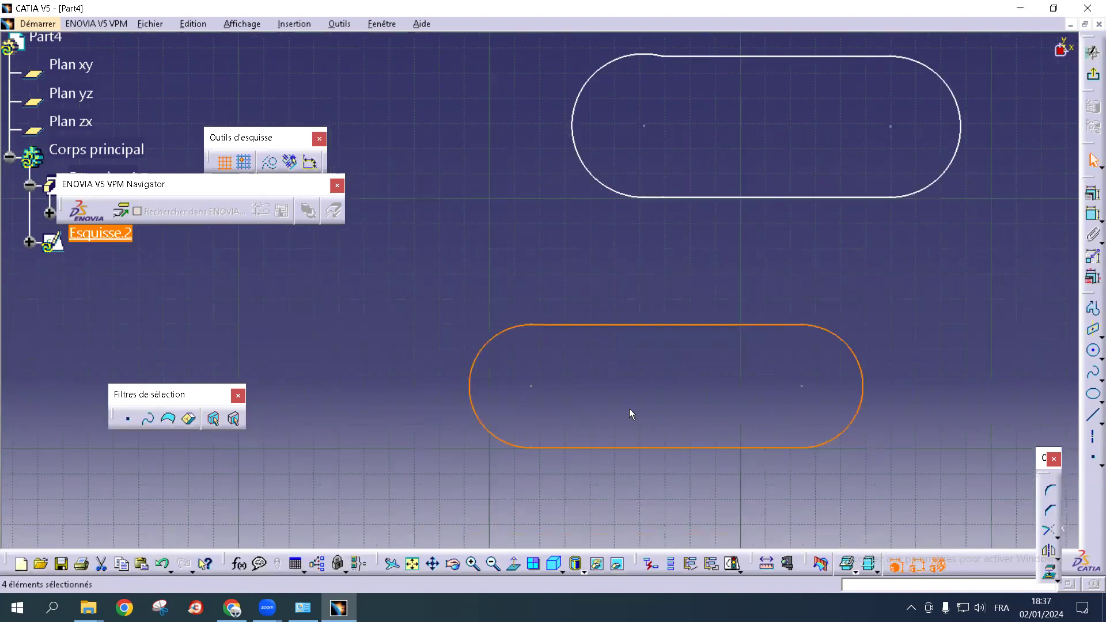
Draw a circle in the empty area below and to the left of the second oblong
middle_click_drag(534, 485, 661, 384)
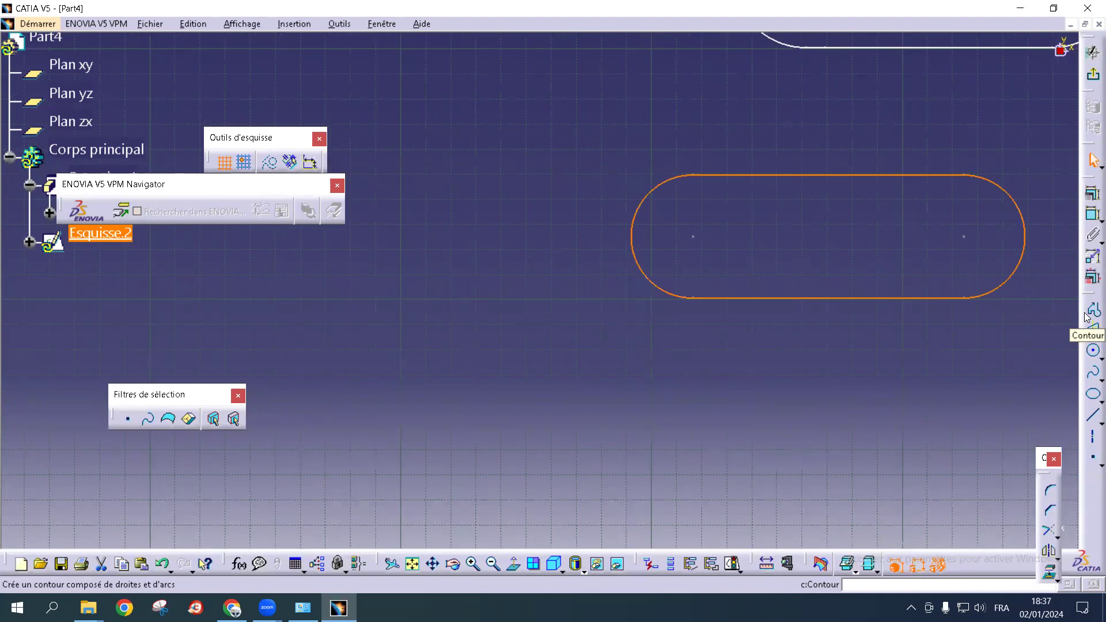
middle_click_drag(968, 389, 1000, 291)
left_click(1093, 350)
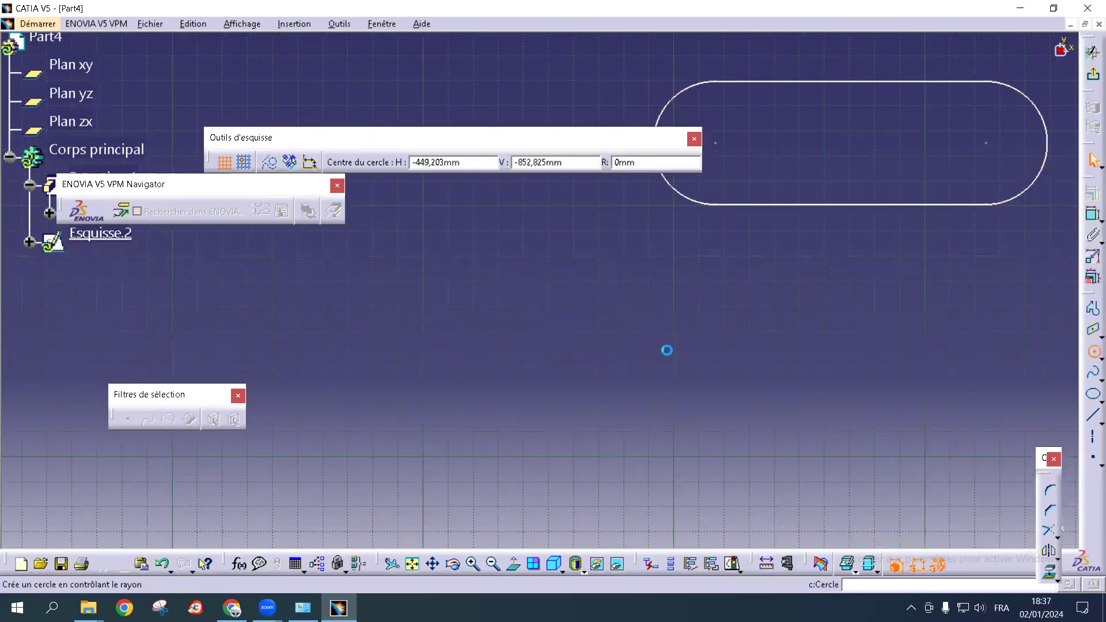
left_click(584, 345)
left_click(649, 372)
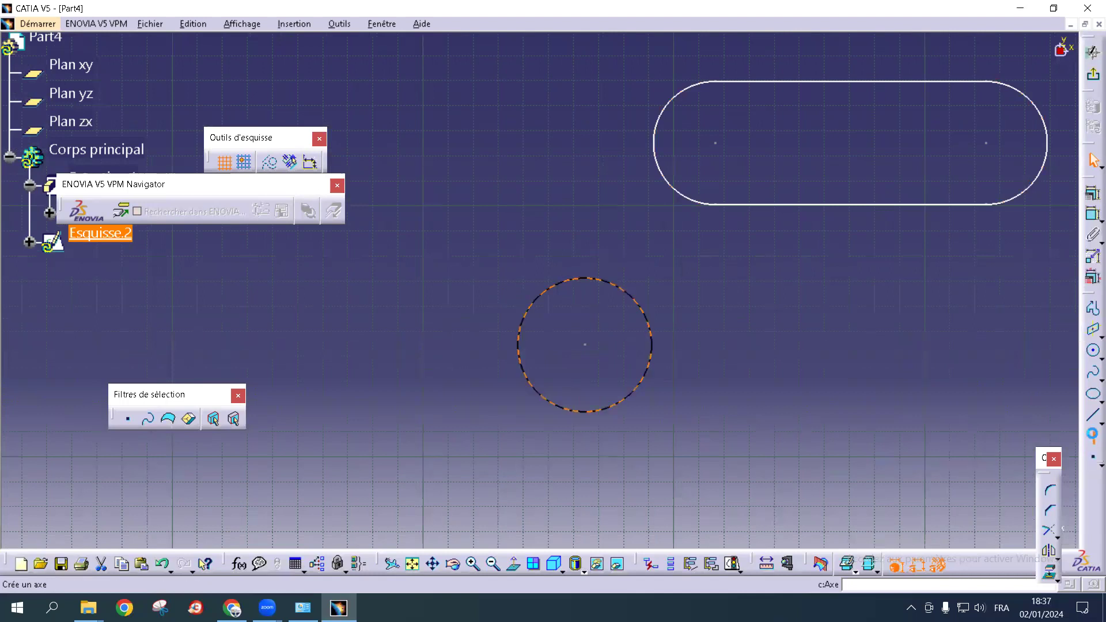
Draw two crossing axes through the new circle's center, one nearly vertical and one slightly tilted from horizontal, both extending beyond the circle
left_click(1092, 439)
left_click(580, 261)
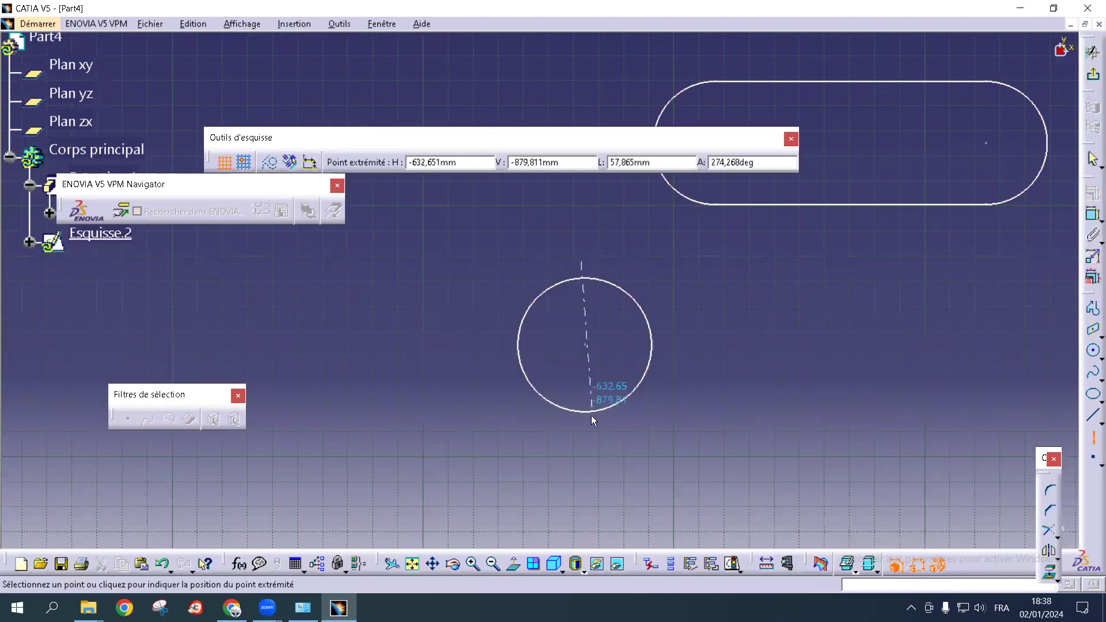
left_click(589, 444)
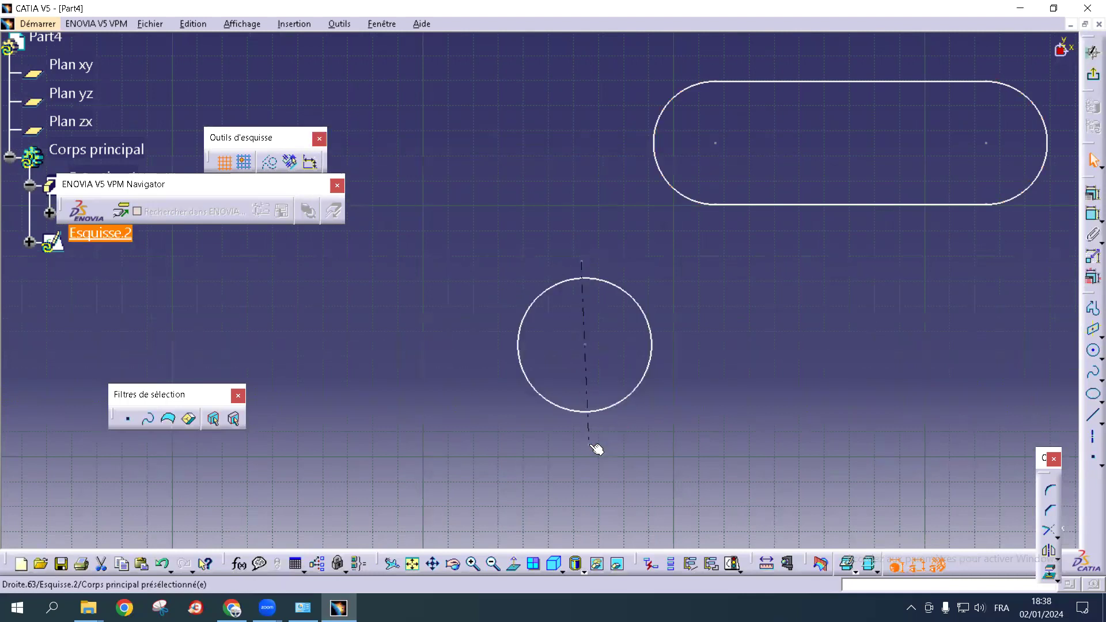
left_click(1093, 436)
left_click(472, 361)
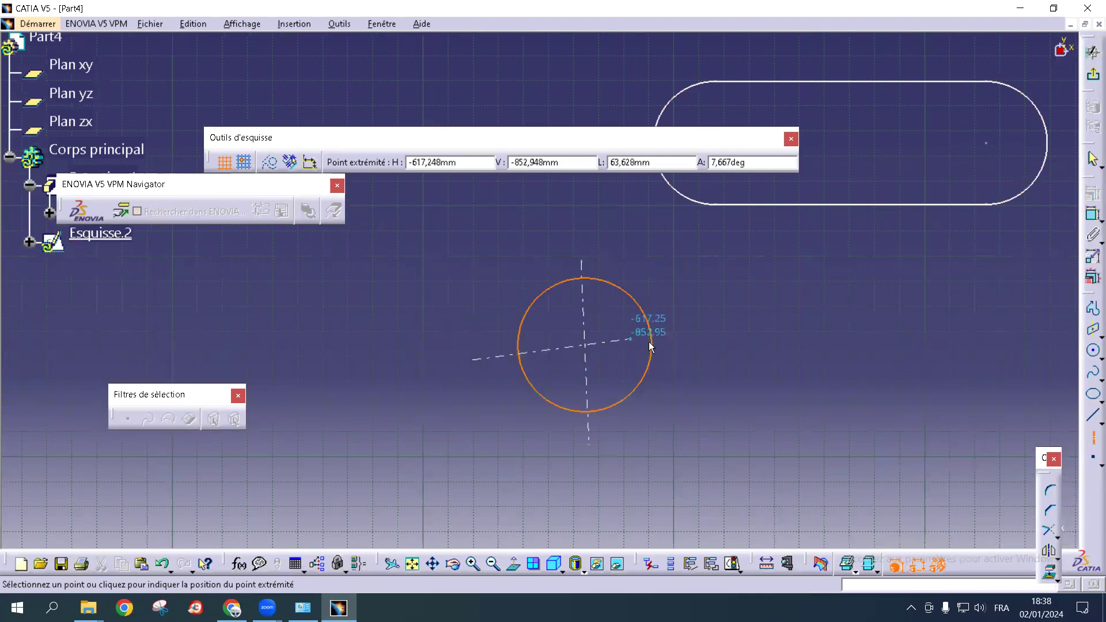
left_click(672, 334)
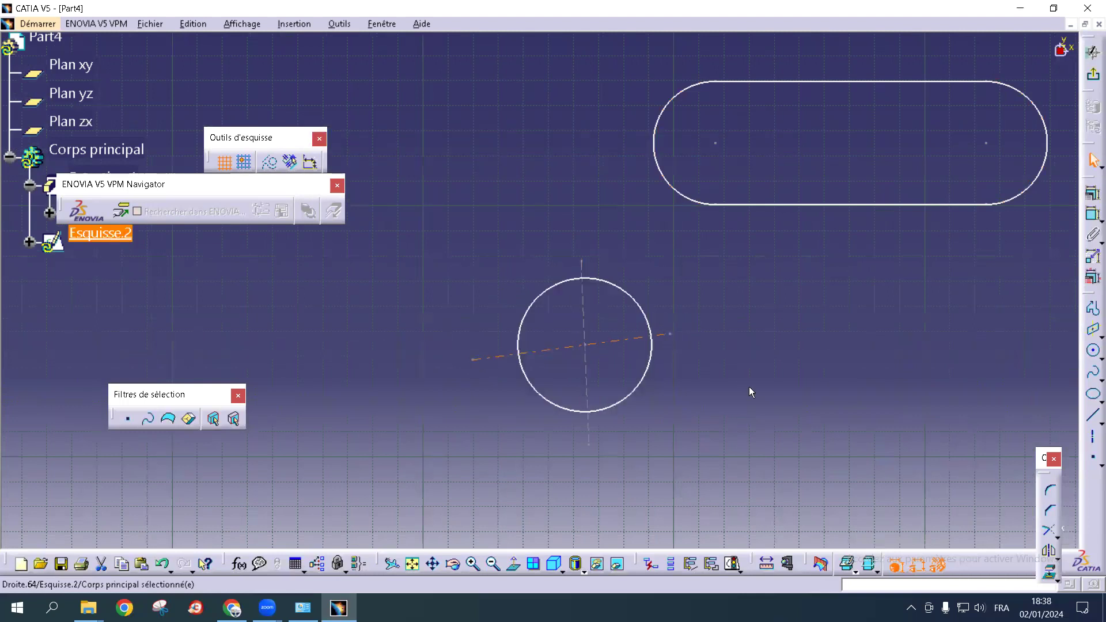
Place two separate points in the empty area to the right of the circle with crossing axes
middle_click_drag(760, 377, 830, 320)
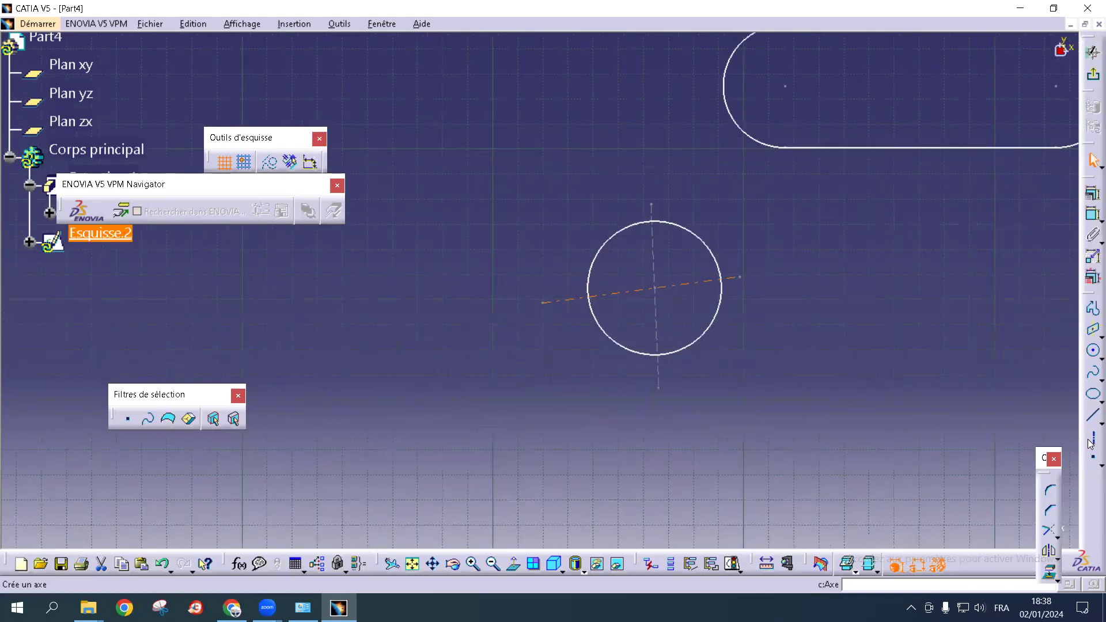
left_click(1090, 467)
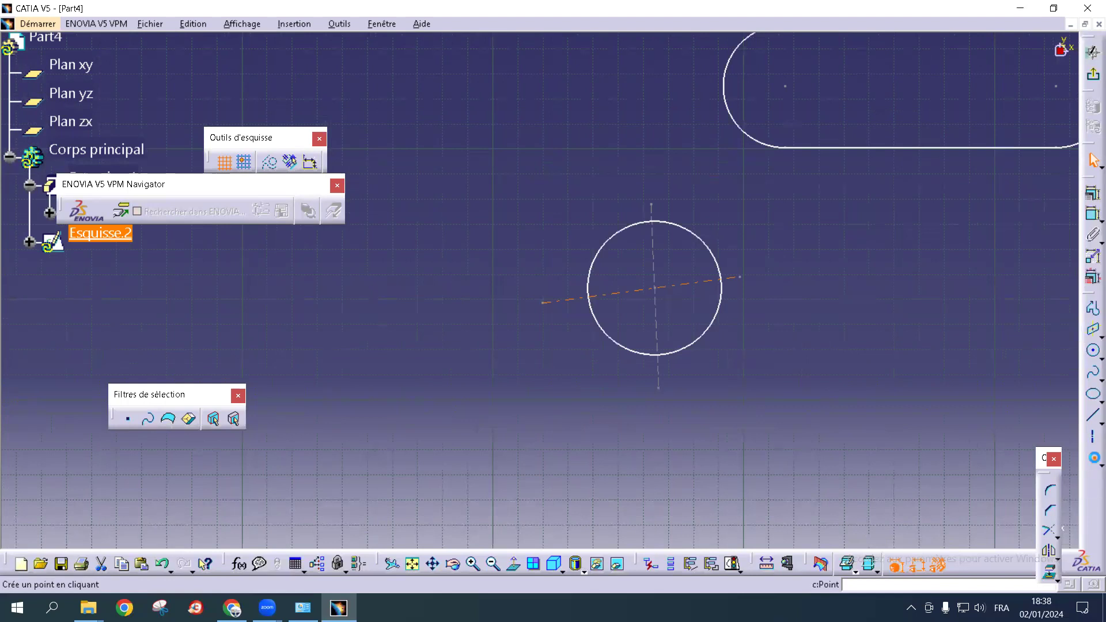
left_click(896, 343)
left_click(1090, 456)
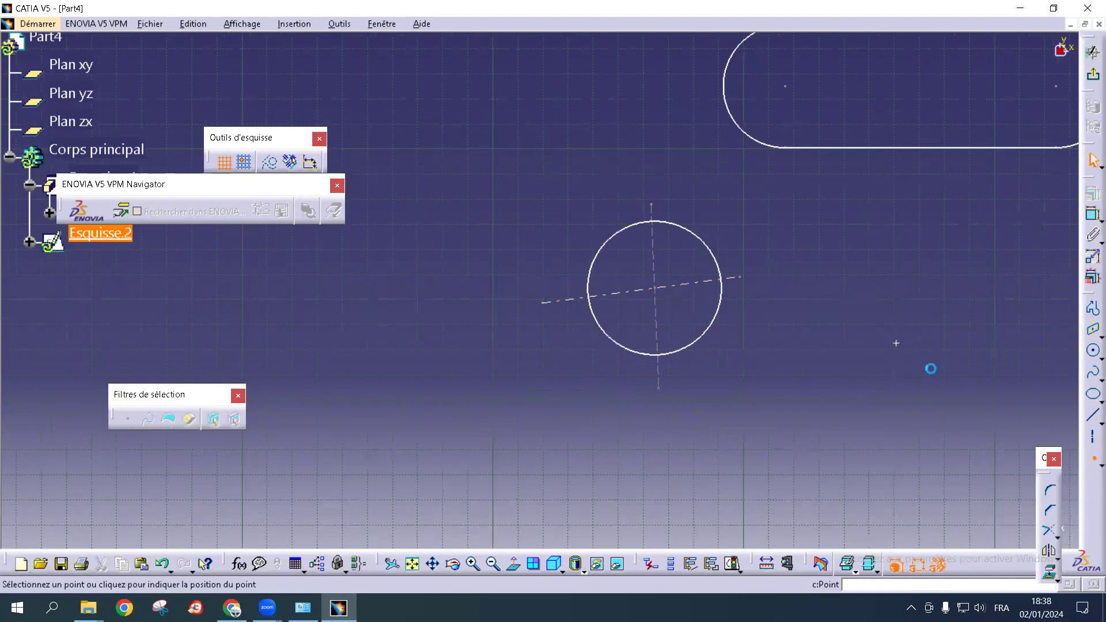
left_click(871, 250)
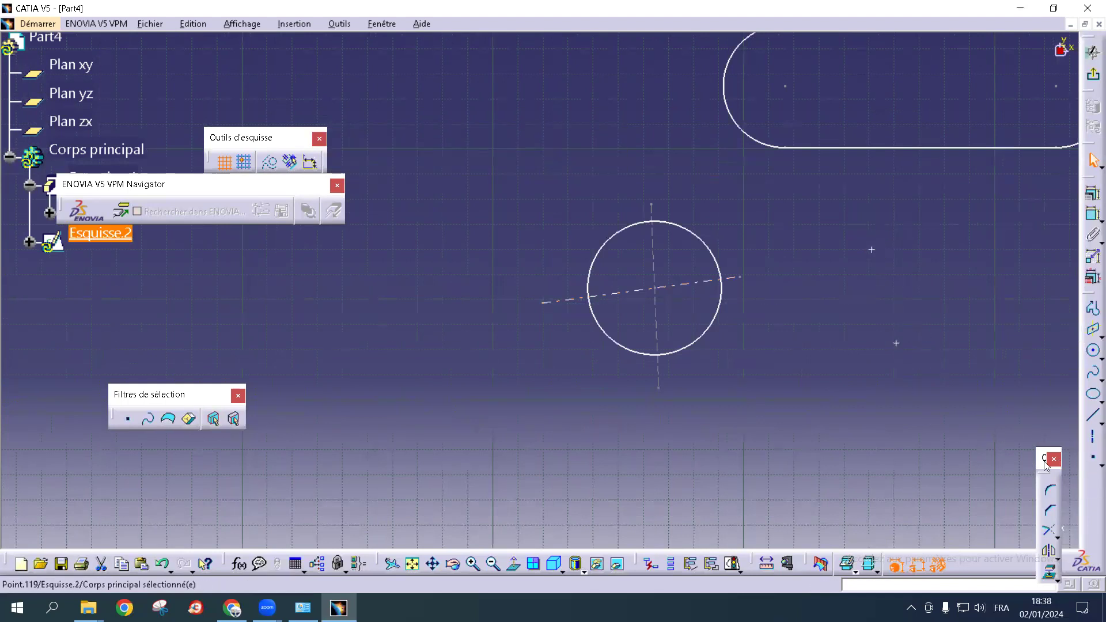
left_click(1099, 423)
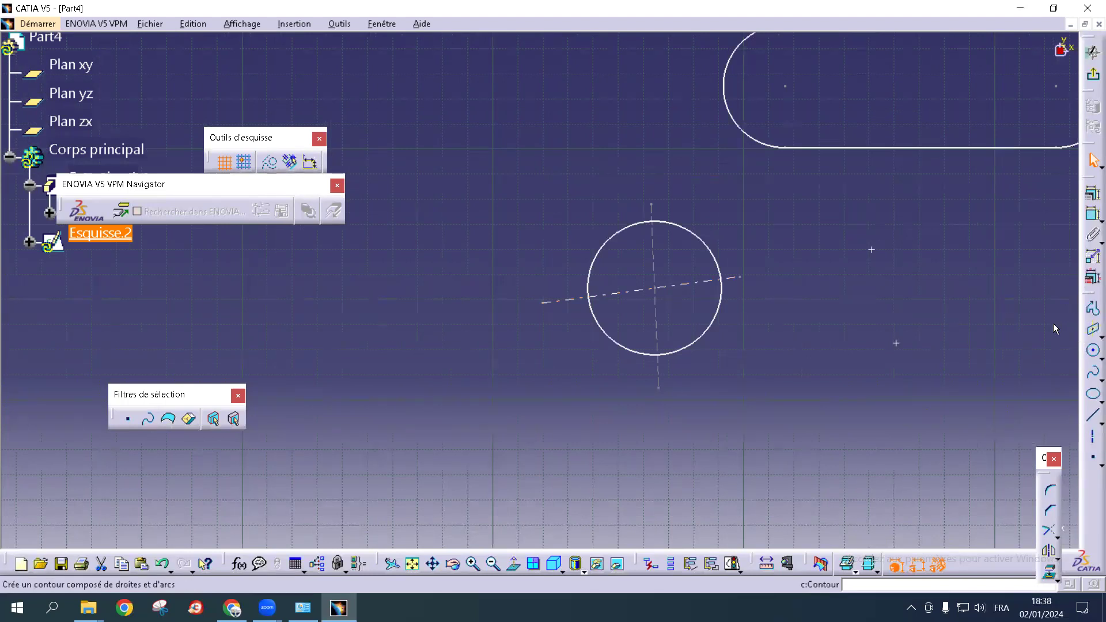
Draw a large wavy spline below the circle through successive control points and close it with the Clore la spline option
middle_click_drag(990, 316, 974, 189)
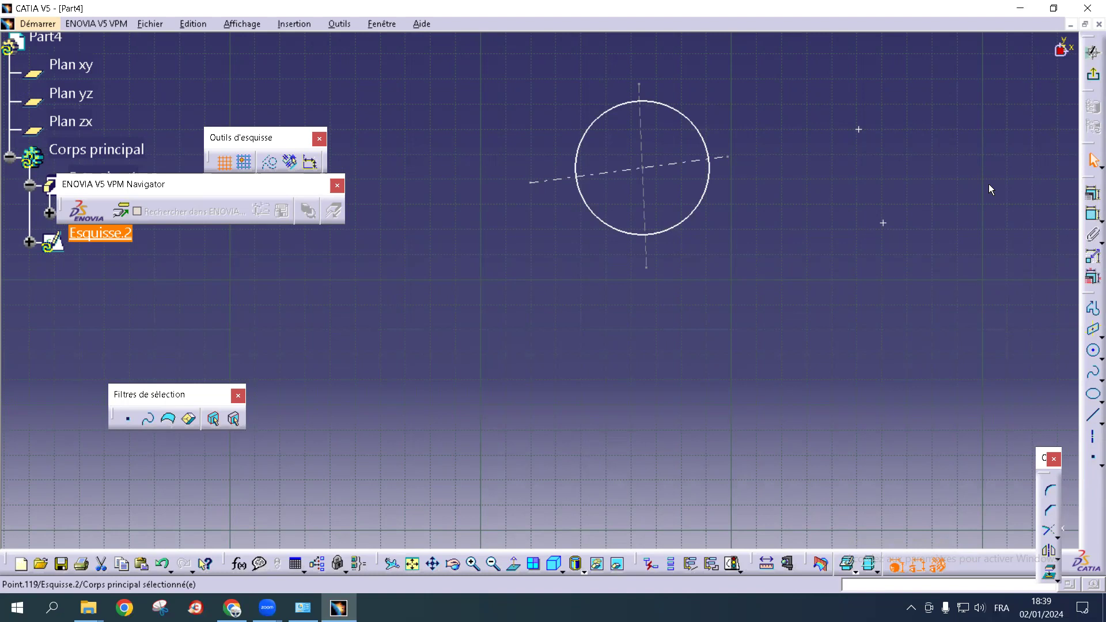
left_click(1090, 374)
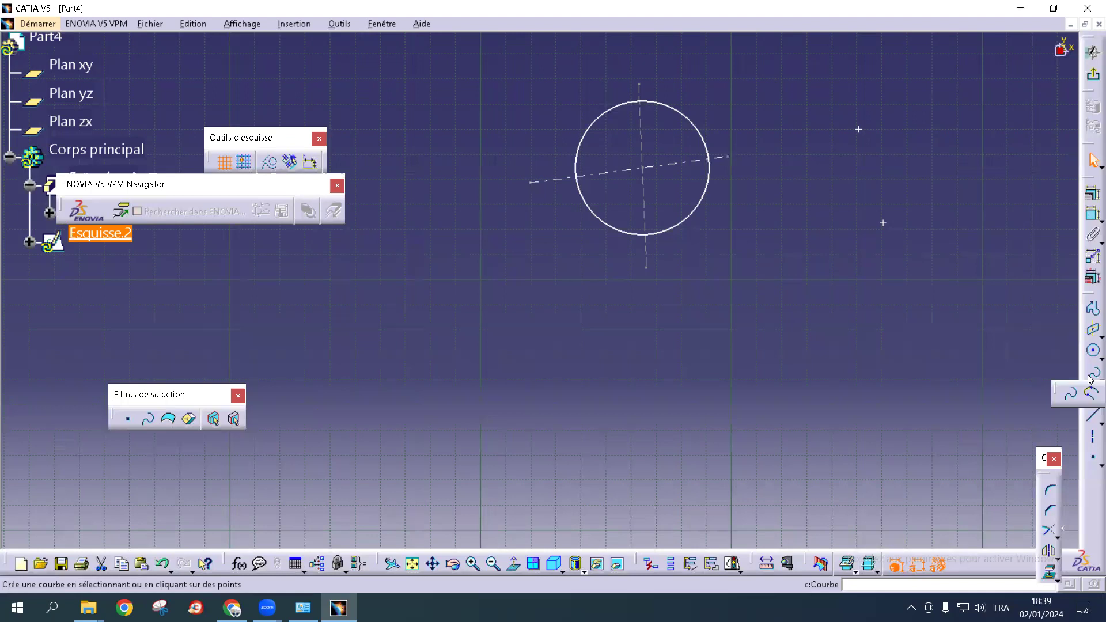
left_click(454, 406)
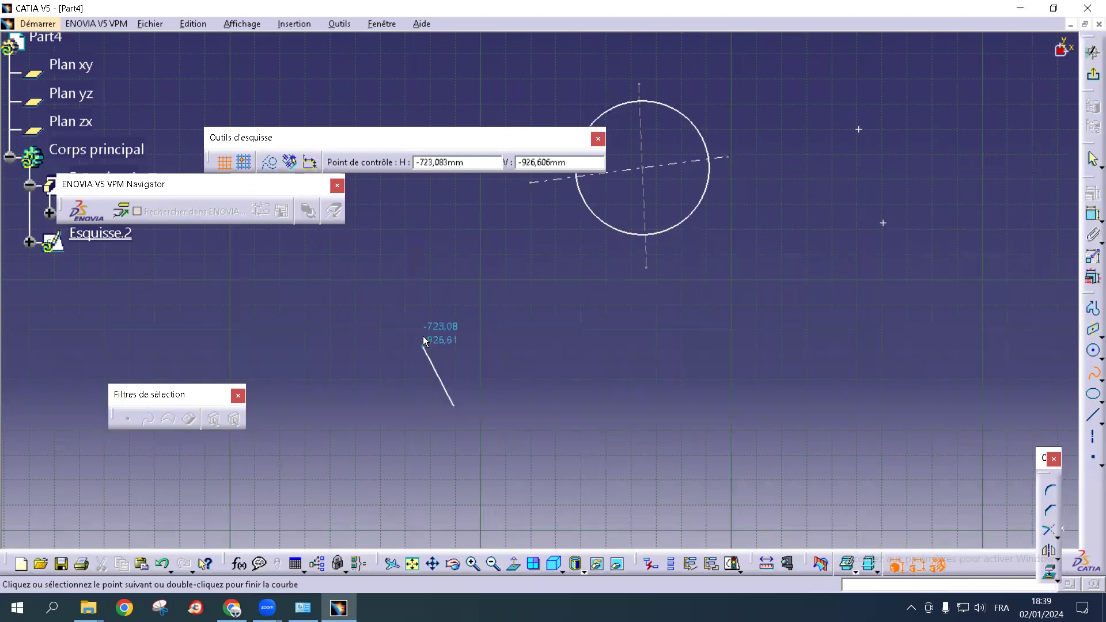
left_click(691, 295)
left_click(720, 418)
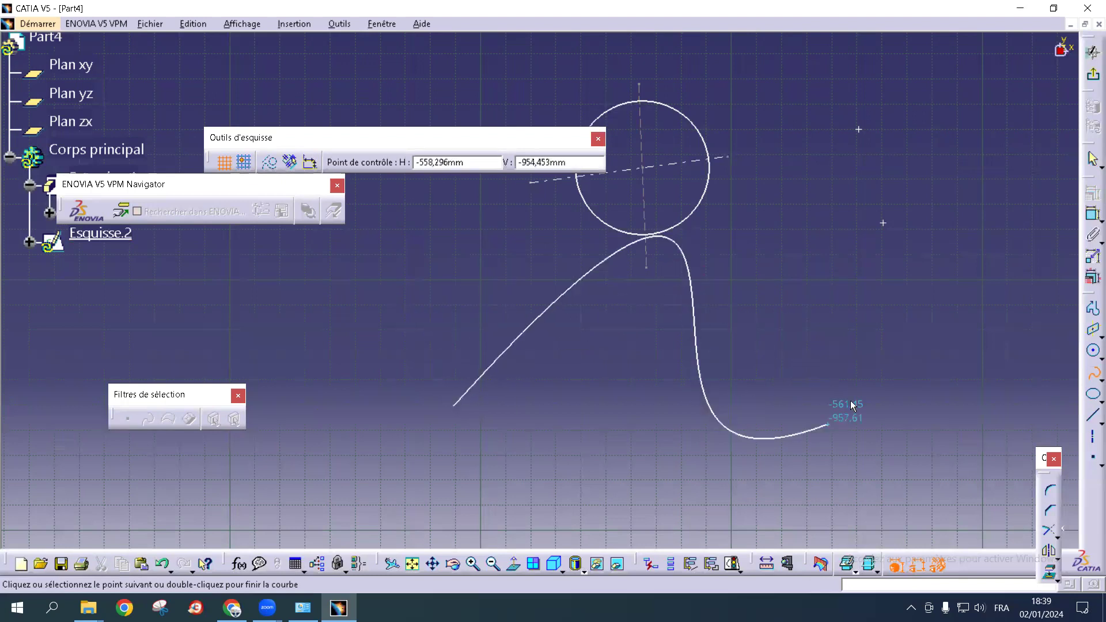
left_click(909, 336)
left_click(946, 461)
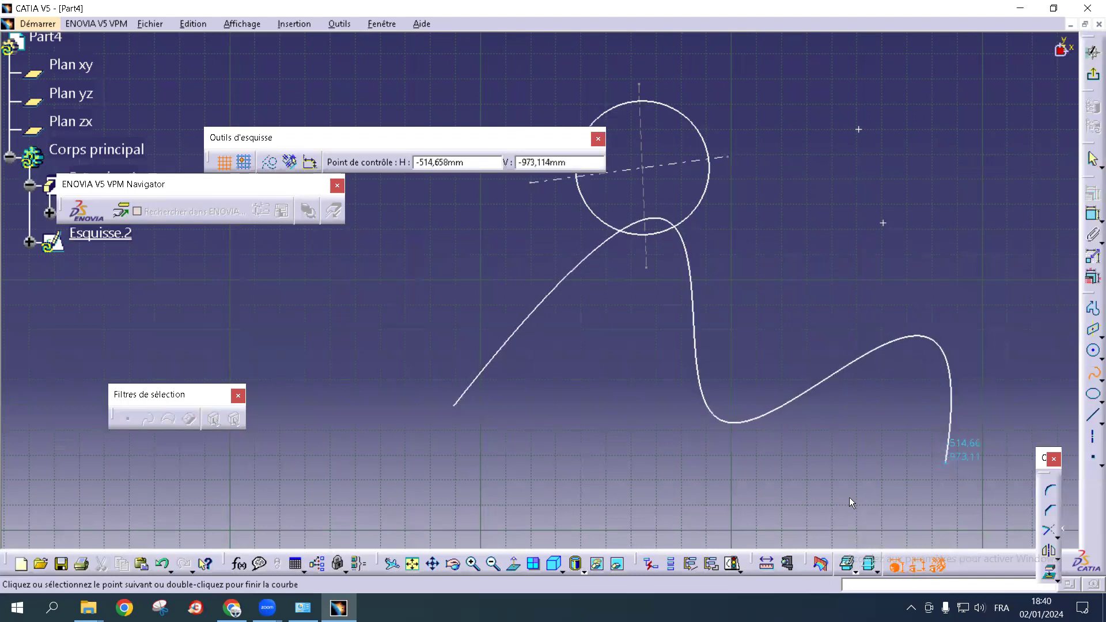
left_click(773, 510)
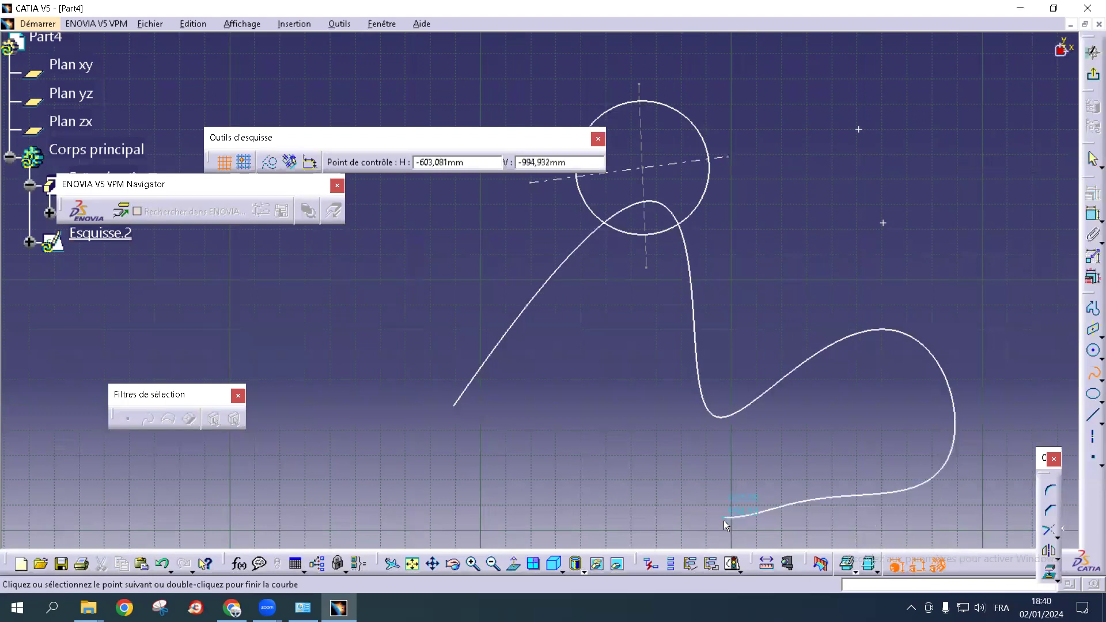
right_click(681, 522)
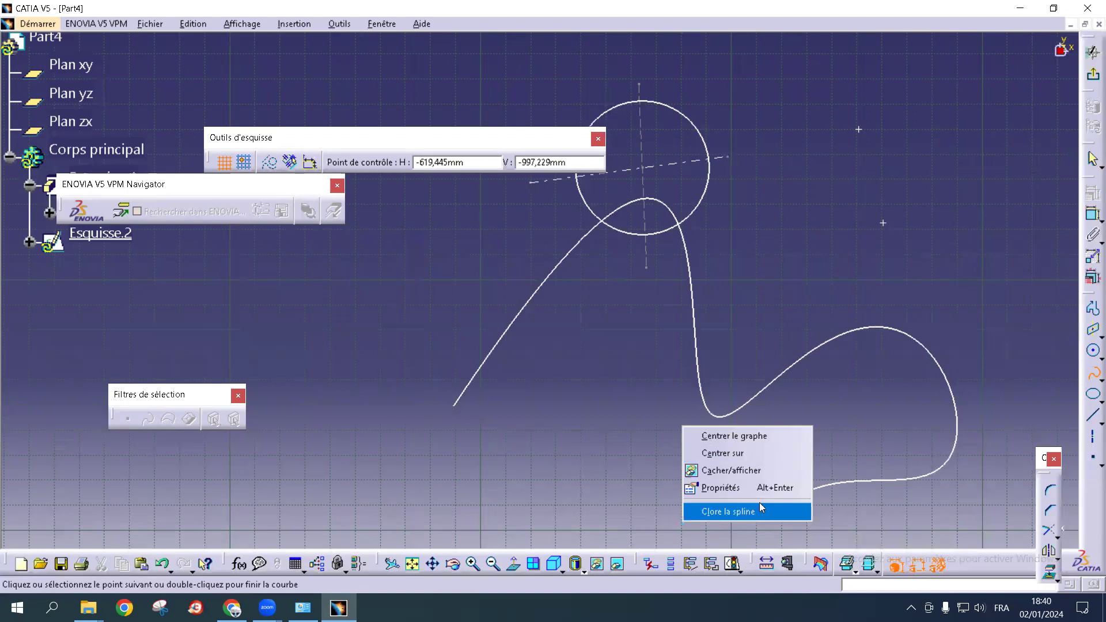
left_click(726, 513)
Draw an open, hook-shaped spline in the empty area below the large closed spline
middle_click_drag(793, 246, 938, 1)
left_click(1093, 373)
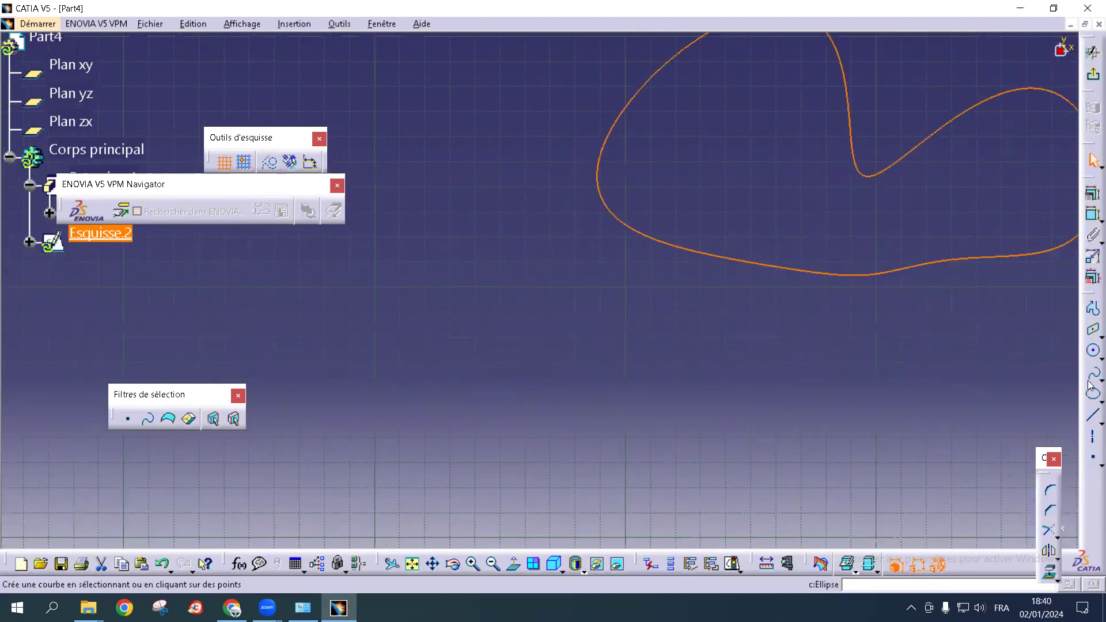
left_click(537, 369)
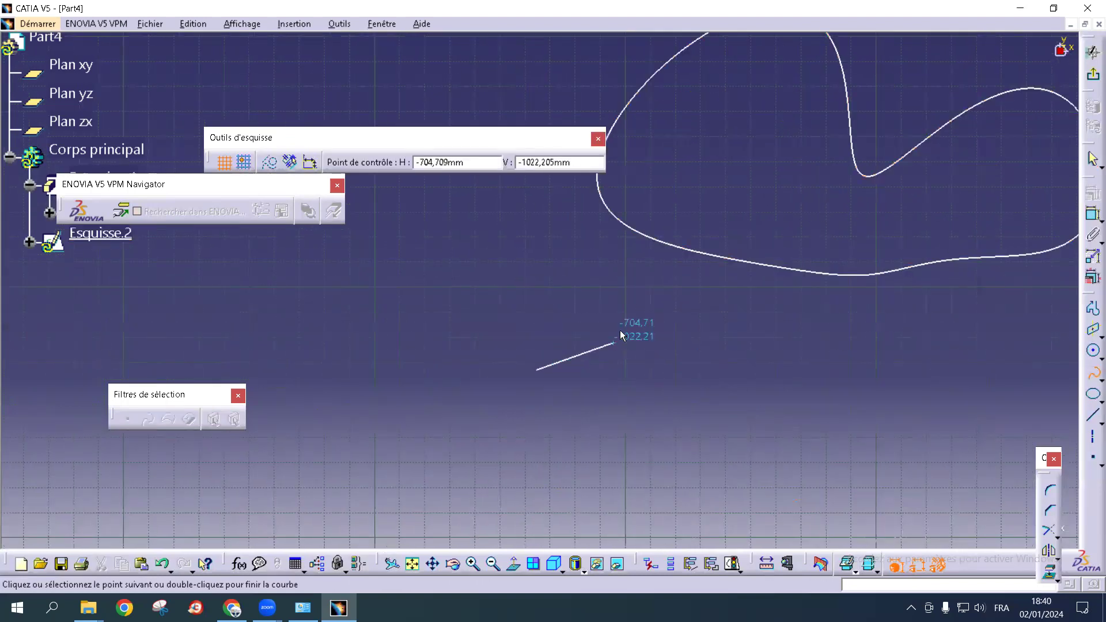
left_click(709, 445)
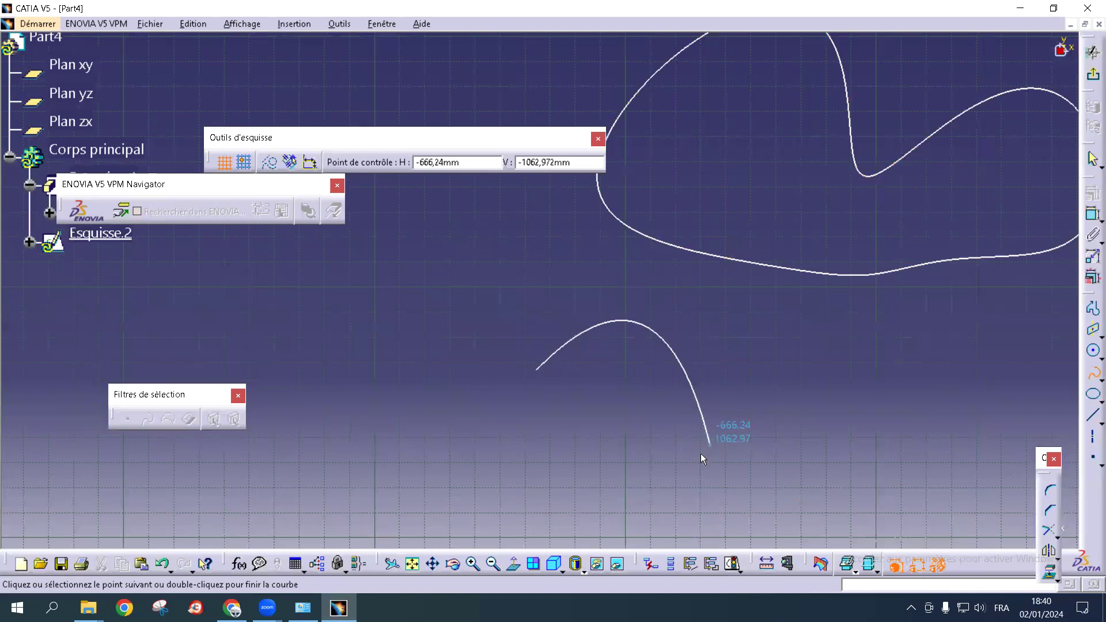
double_click(626, 463)
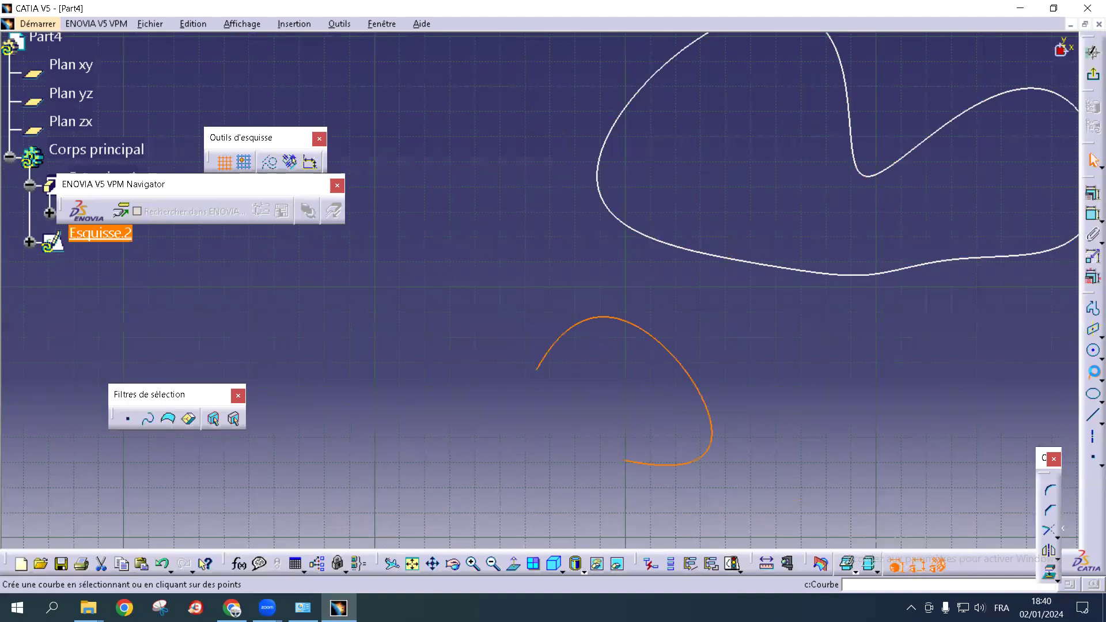
Draw a spline through two points to the left of the open spline and apply Clore la spline to it
left_click(1091, 374)
left_click(366, 468)
left_click(307, 344)
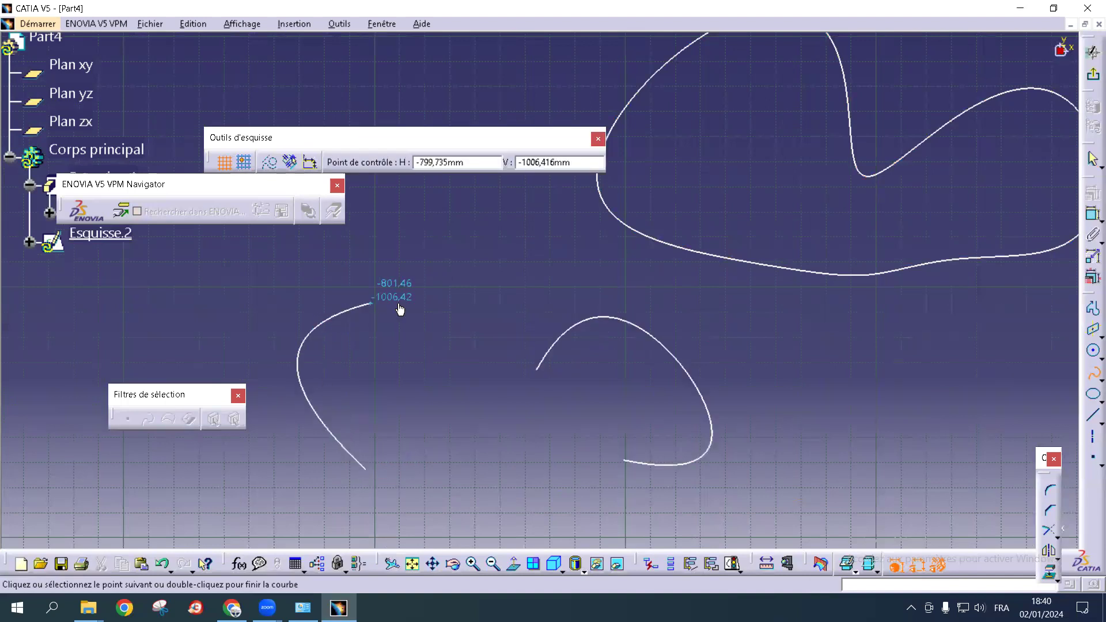
right_click(427, 323)
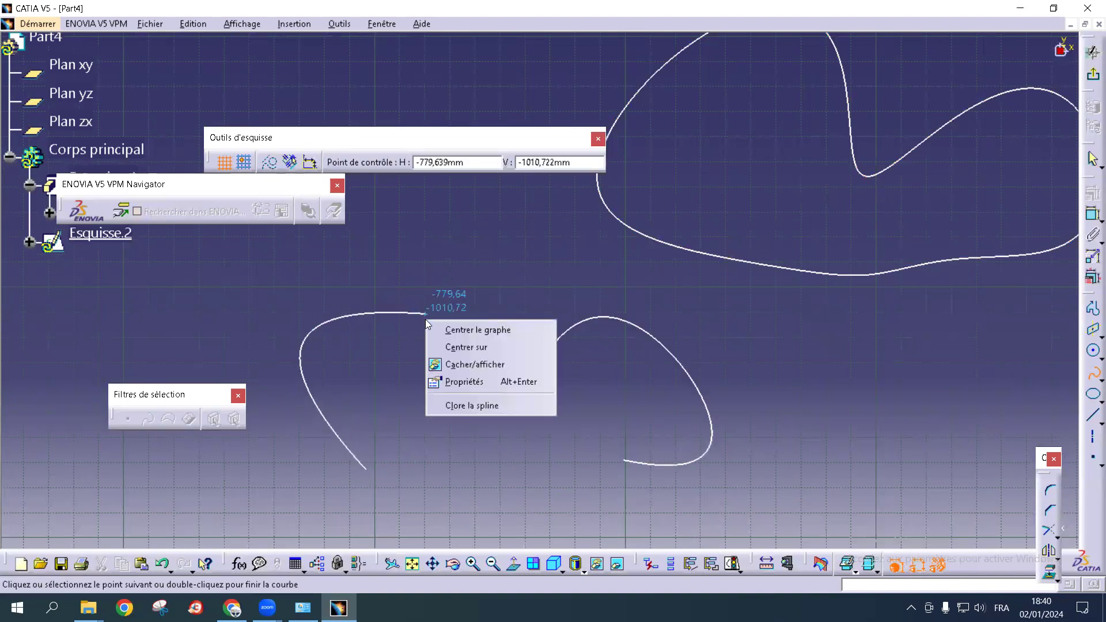
left_click(471, 406)
key("ctrl+z")
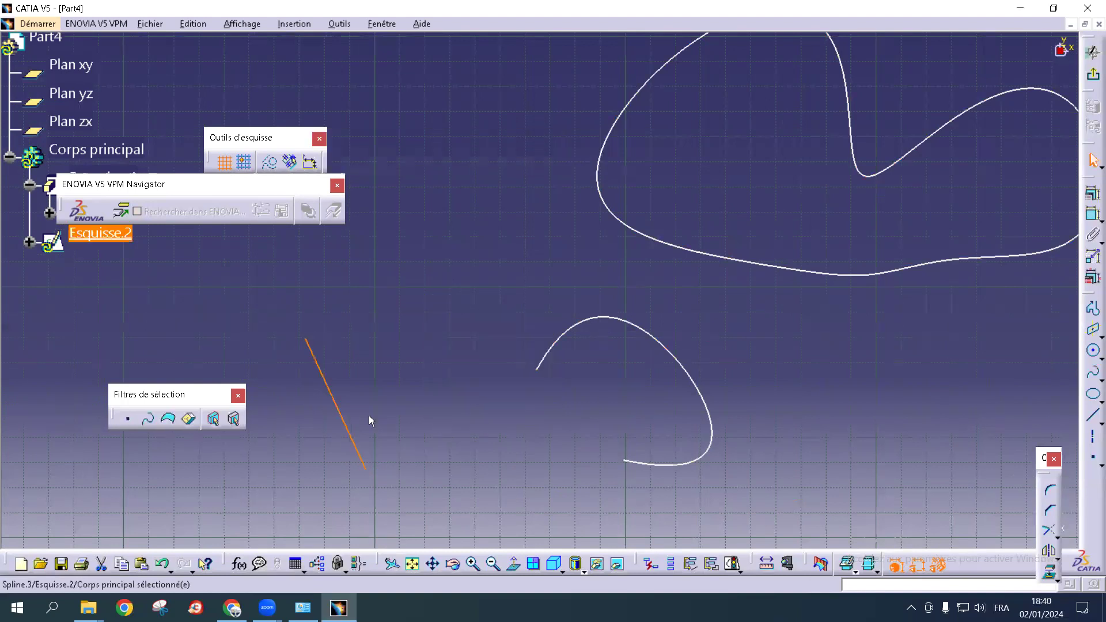
Draw a roughly circular spline above and left of the open spline, closing it with Clore la spline
left_click(1091, 375)
left_click(395, 281)
left_click(536, 224)
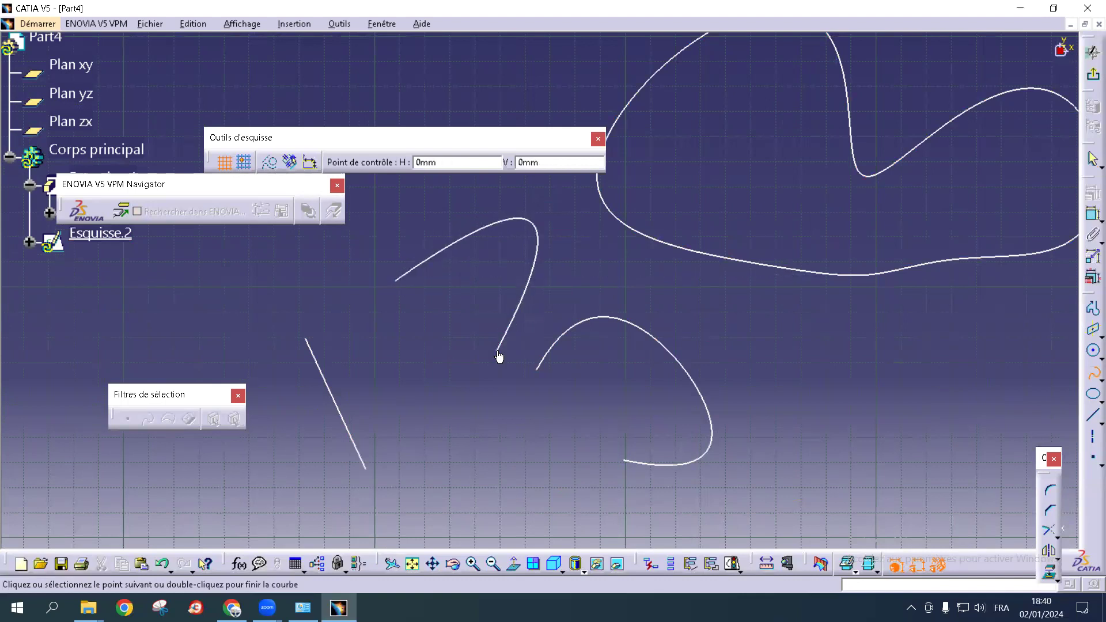
right_click(453, 362)
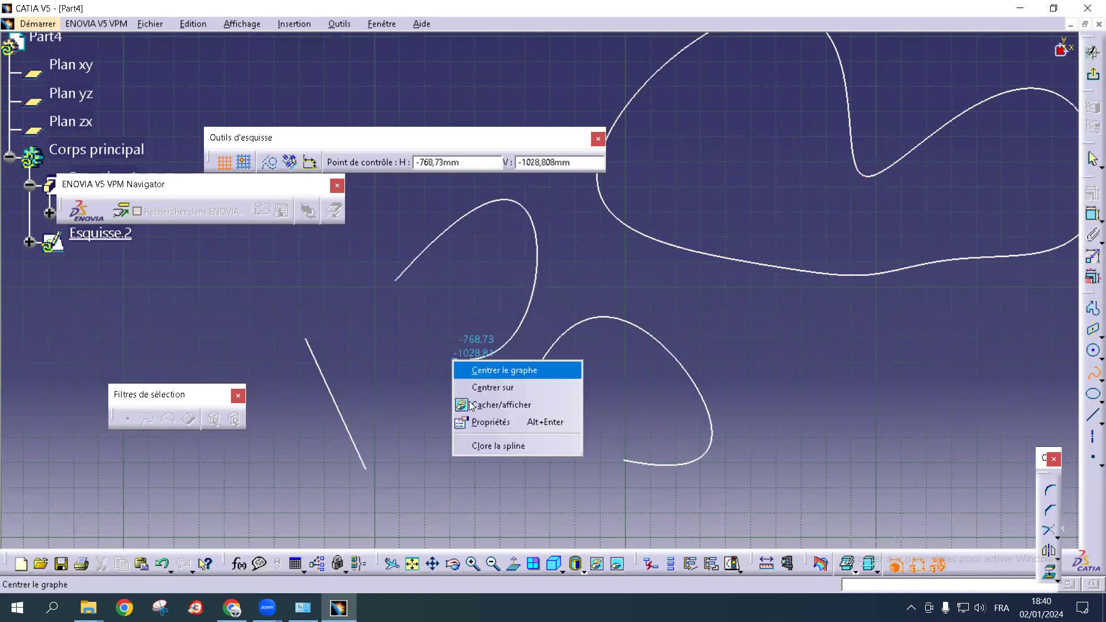
left_click(479, 444)
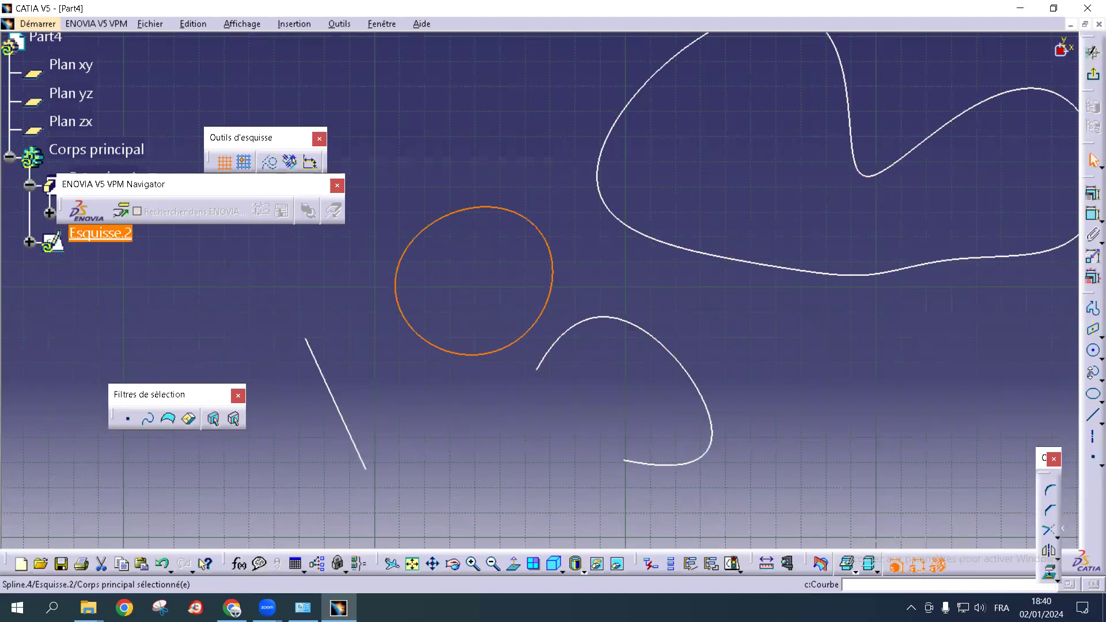
Draw two nearly horizontal lines of similar length, one below the other, in the empty area right of the open spline
middle_click_drag(646, 297, 450, 264)
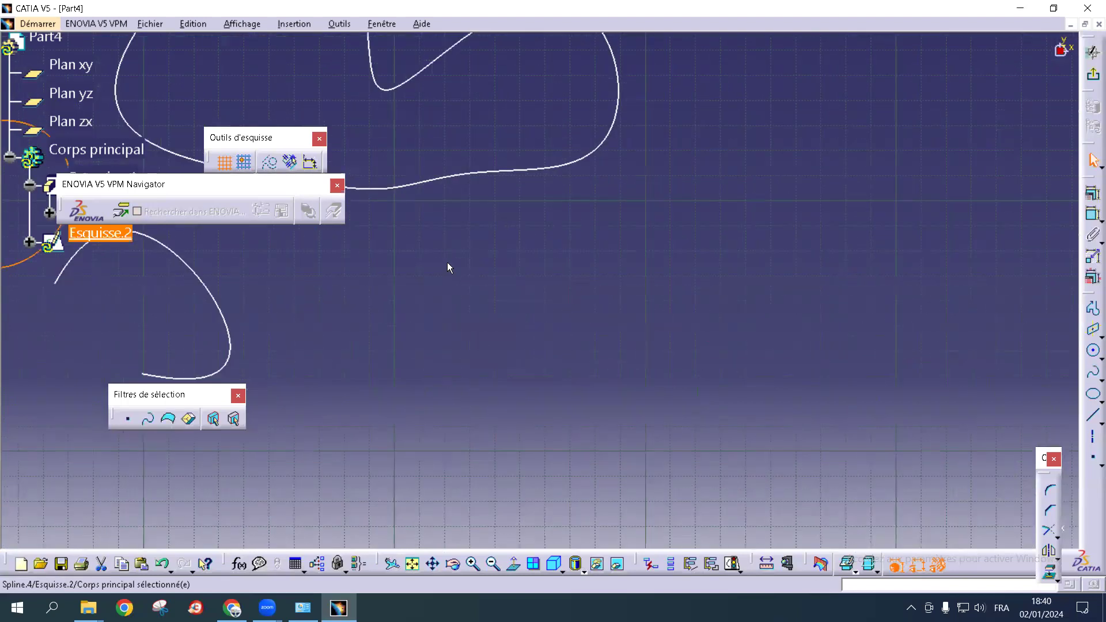
left_click(1087, 420)
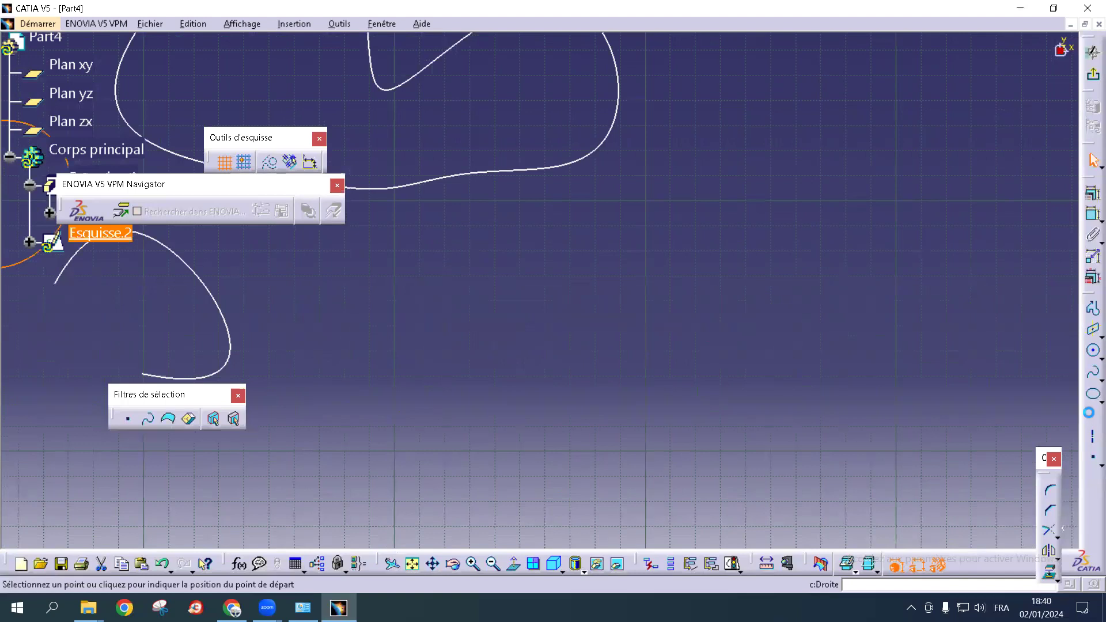
left_click(562, 306)
left_click(896, 306)
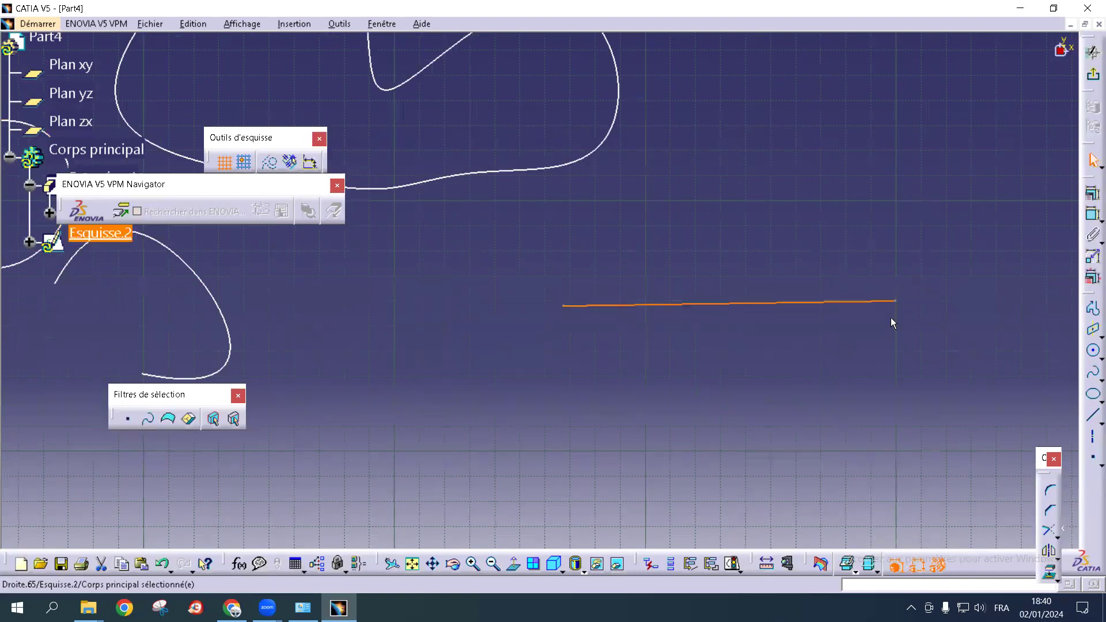
left_click(1089, 419)
left_click(577, 399)
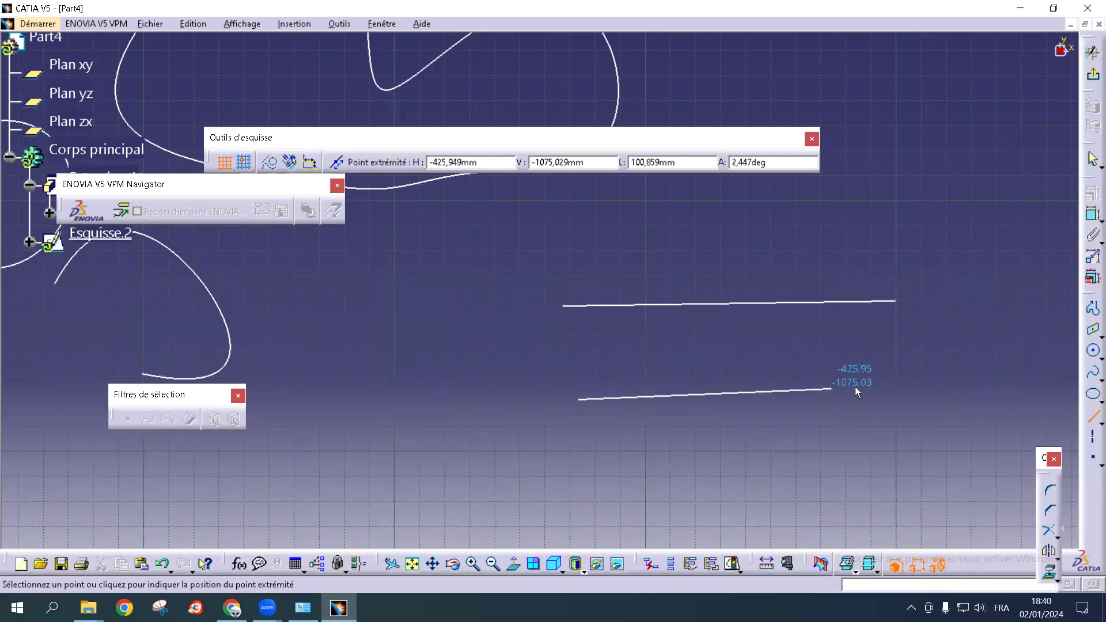
left_click(897, 395)
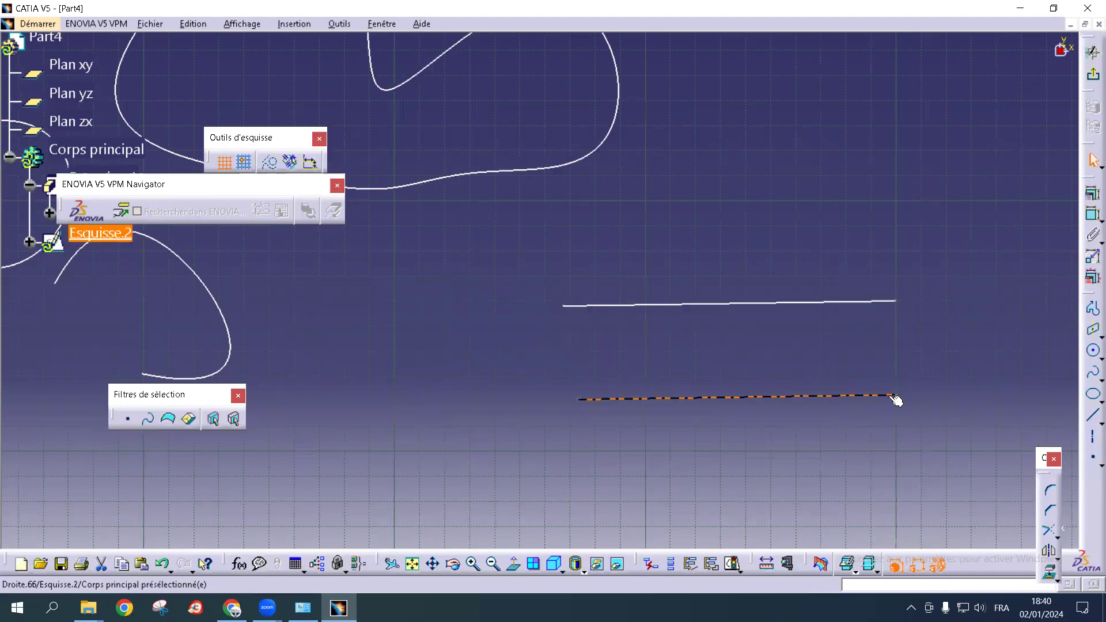
Draw a spline joining the right-hand ends of the two lines
left_click(1092, 373)
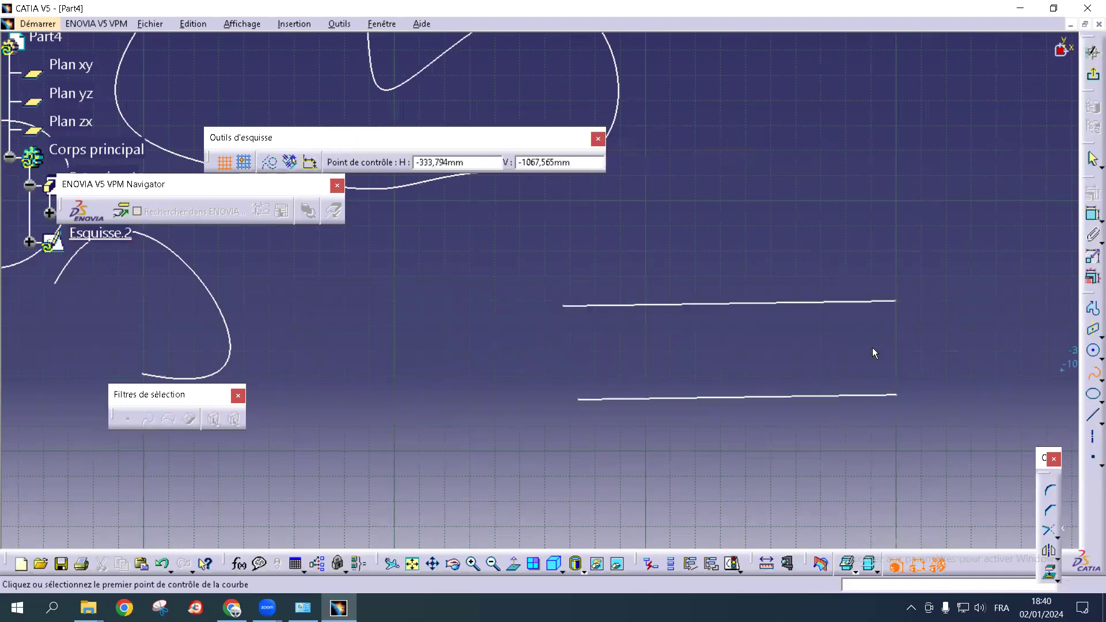
left_click(898, 301)
left_click(902, 396)
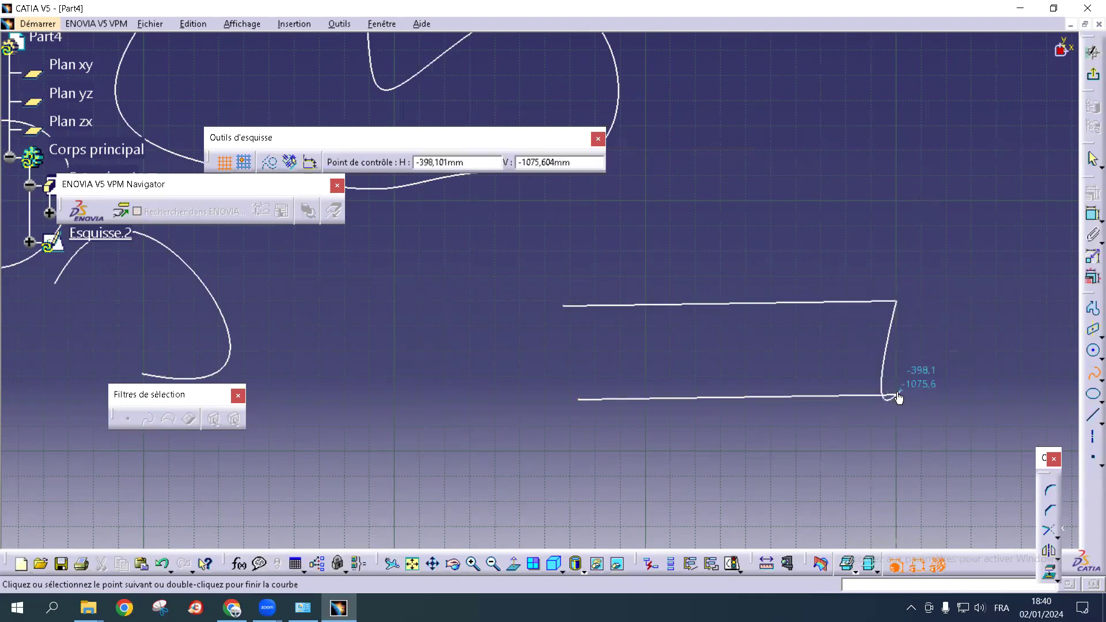
double_click(910, 385)
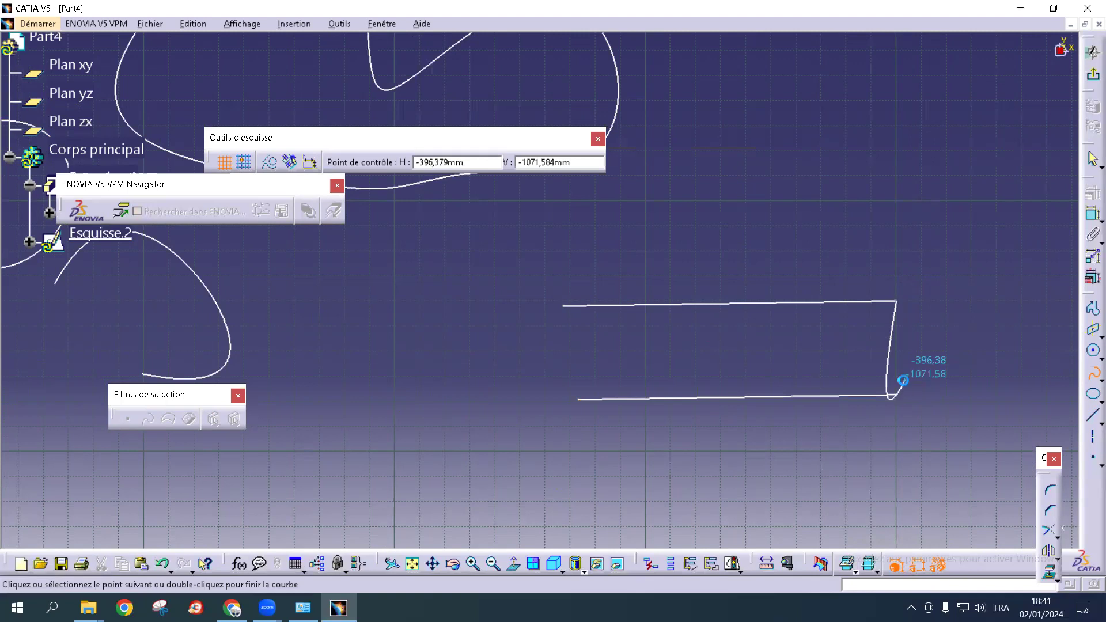
Join the left-hand ends of the two lines with a connecting curve (Raccord) at tension 1
left_click(1094, 377)
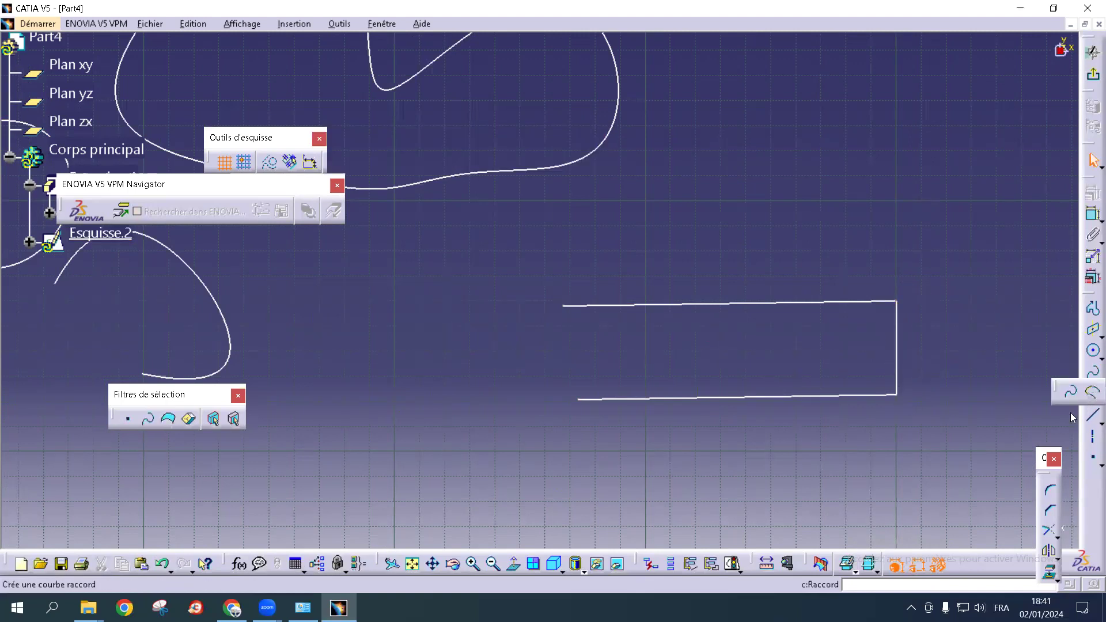
left_click(1088, 392)
left_click(570, 309)
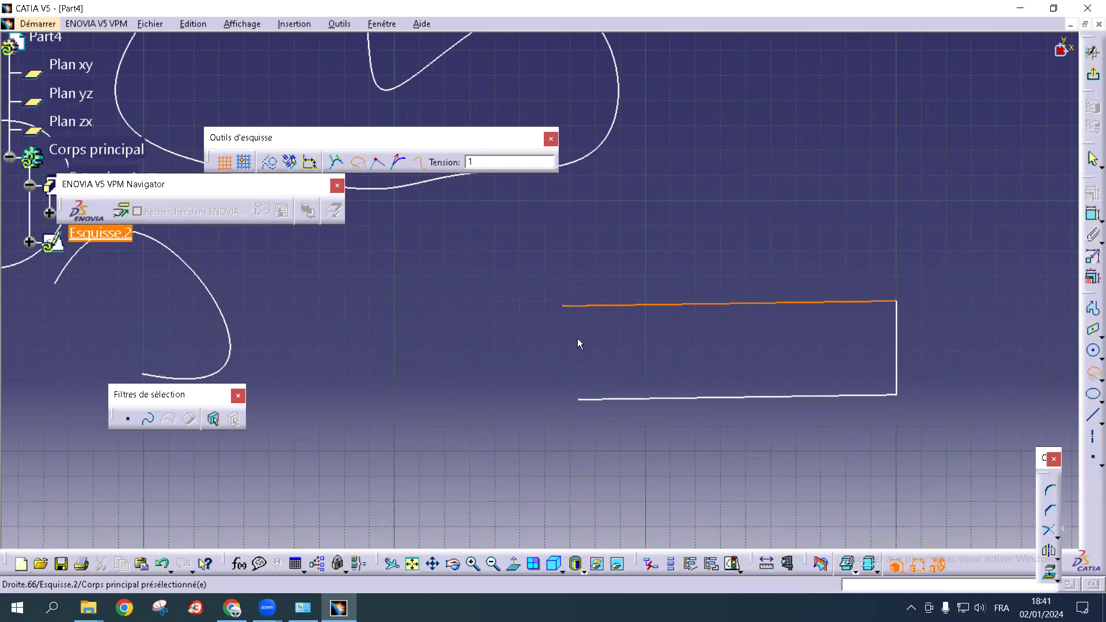
left_click(583, 398)
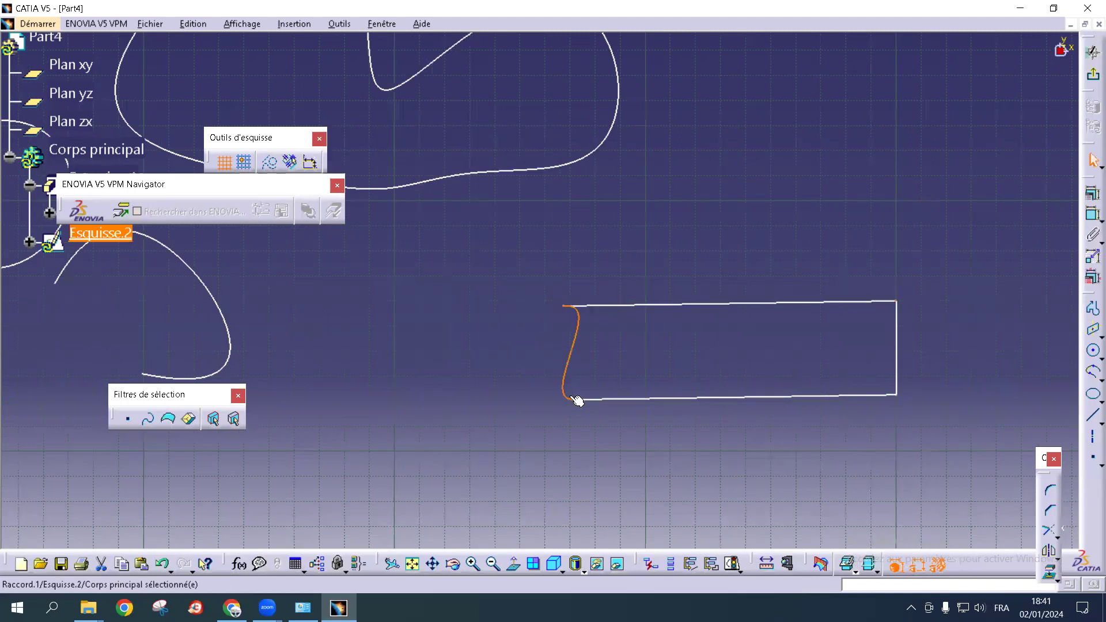
Undo the two curves joining the line ends and connect the right-hand ends with a connecting curve (Raccord) at tension 1
mouse_move(566, 450)
middle_mouse_down()
mouse_move(773, 402)
mouse_move(523, 288)
mouse_move(538, 269)
middle_mouse_up()
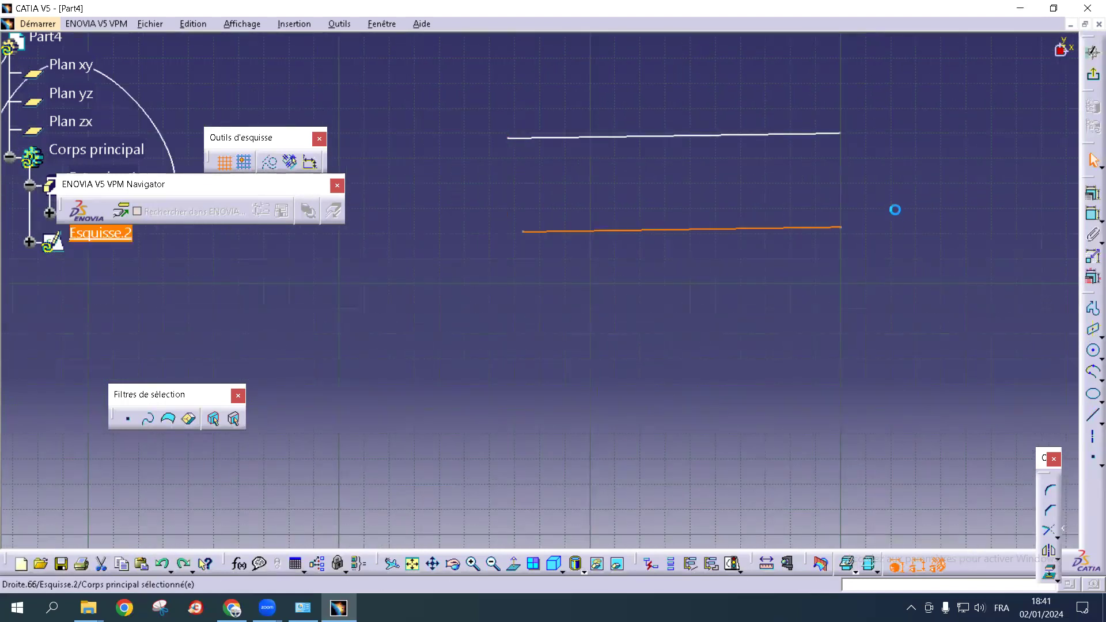
left_click(1093, 373)
left_click(835, 136)
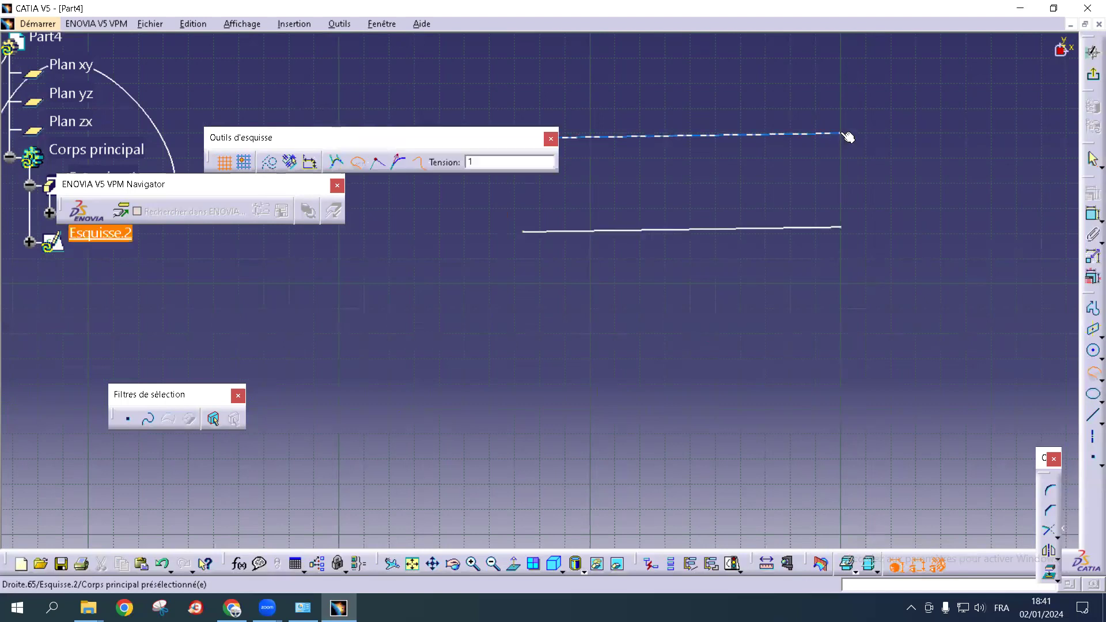
left_click(842, 230)
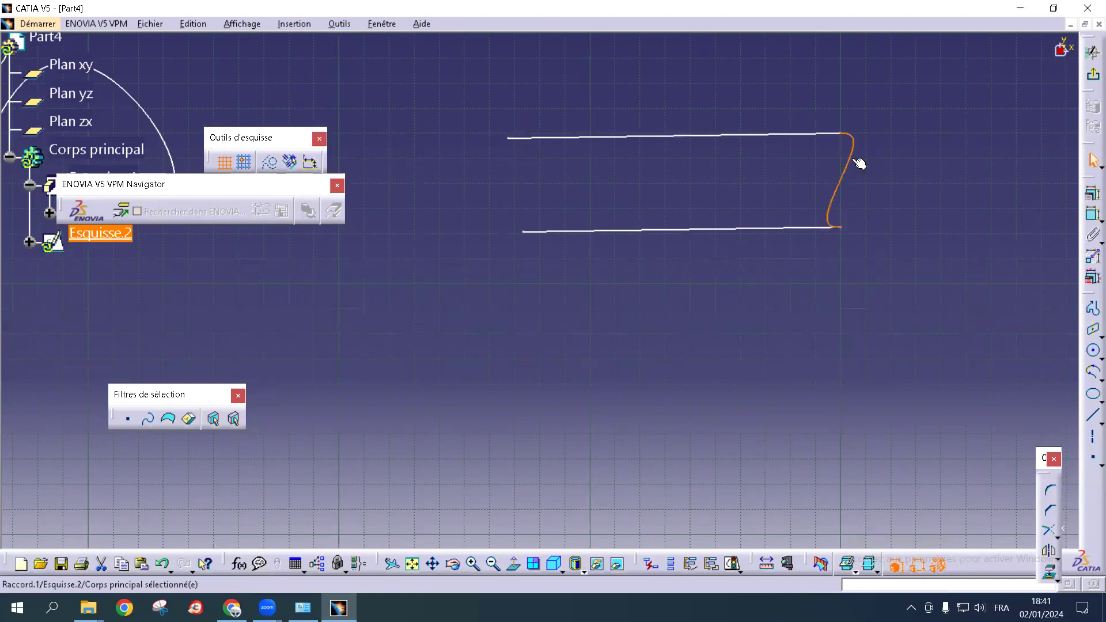
Draw an S-shaped spline joining the left-hand ends of the two lines, ending it on the lower line's endpoint
left_click(1097, 376)
left_click(1070, 385)
left_click_drag(508, 137, 501, 40)
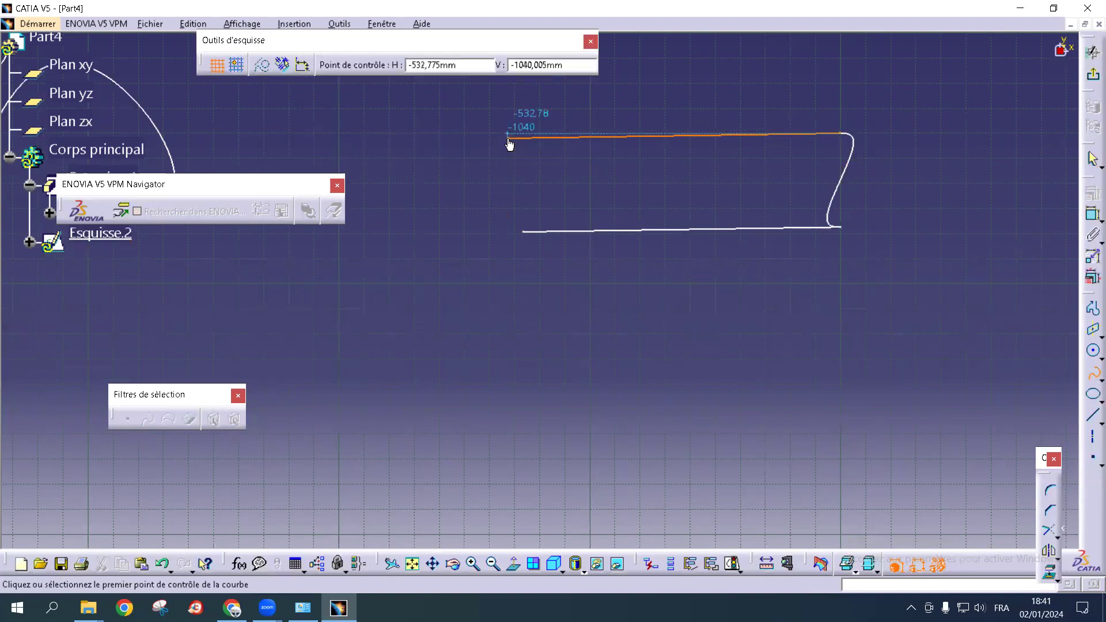
left_click(507, 139)
left_click(526, 173)
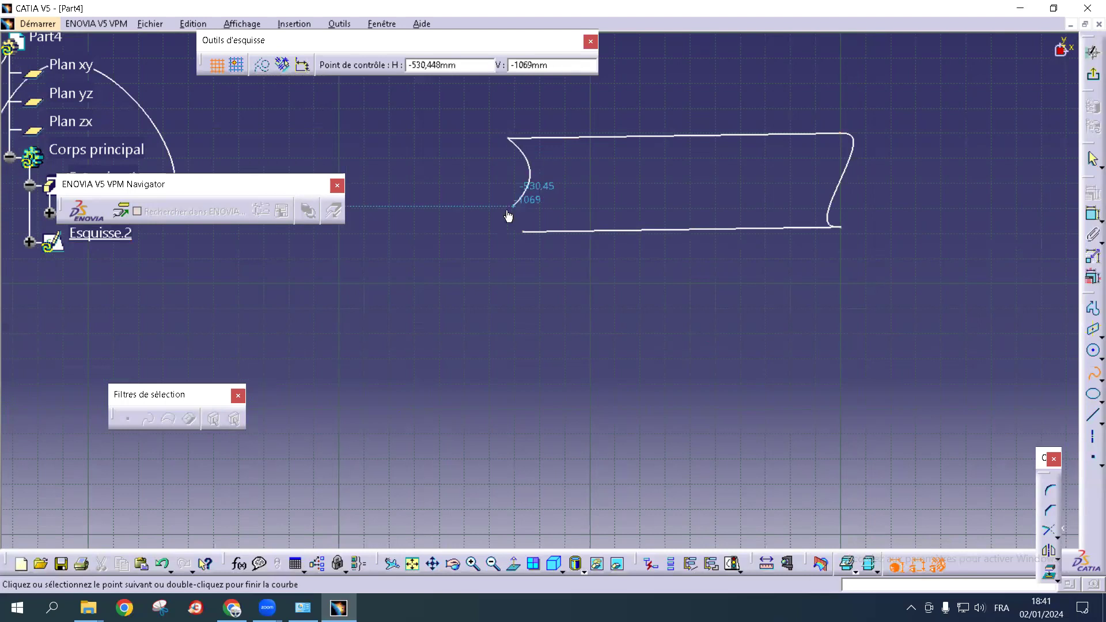
left_click(516, 214)
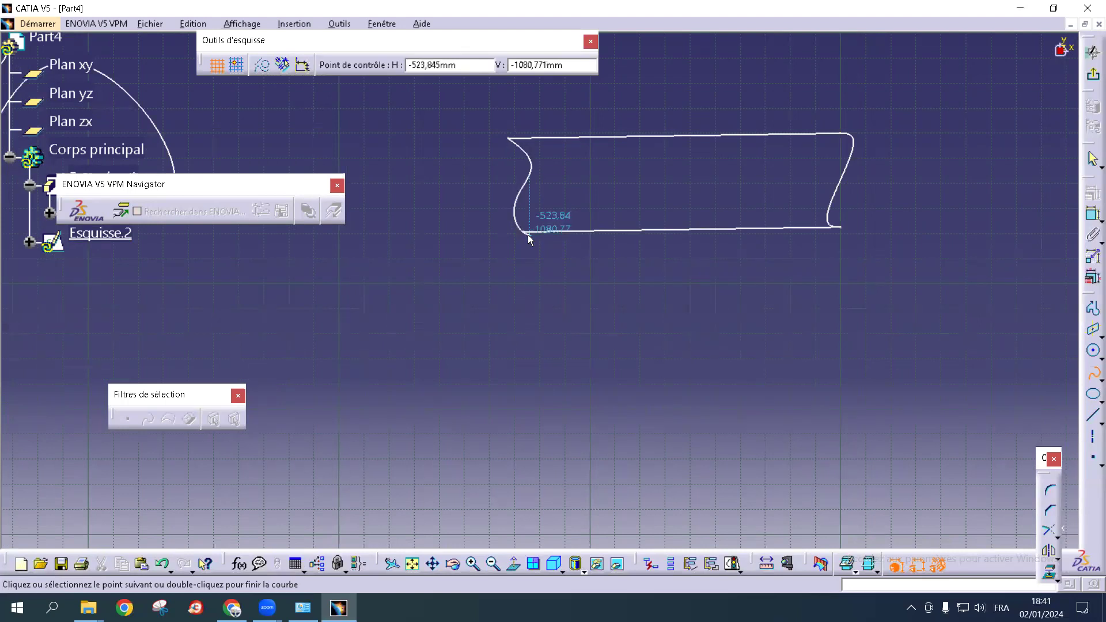
right_click(522, 231)
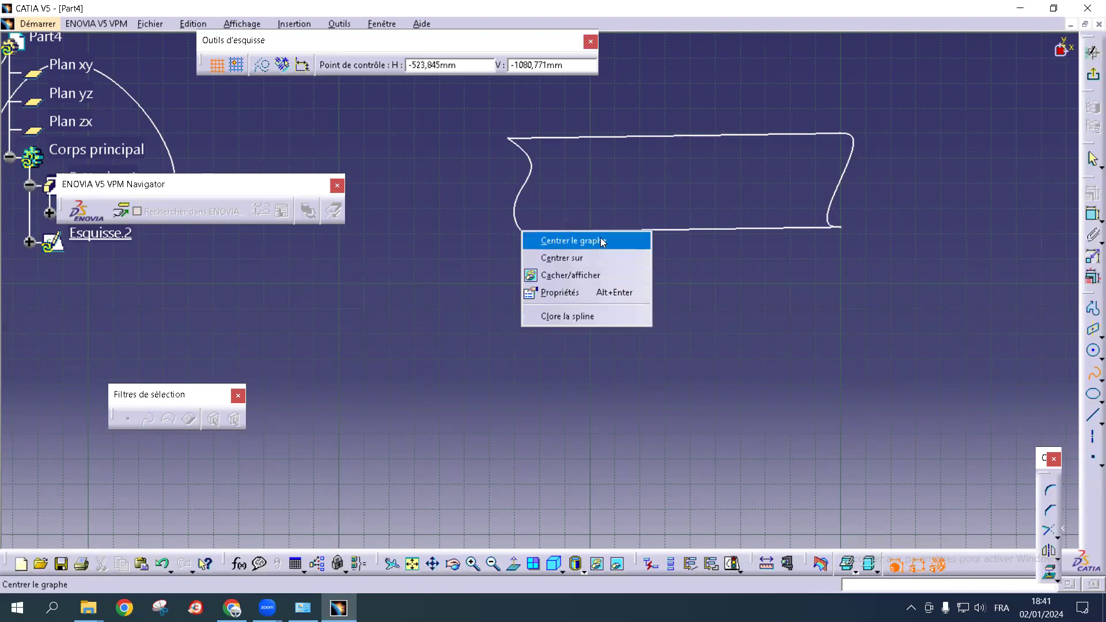
key("Escape")
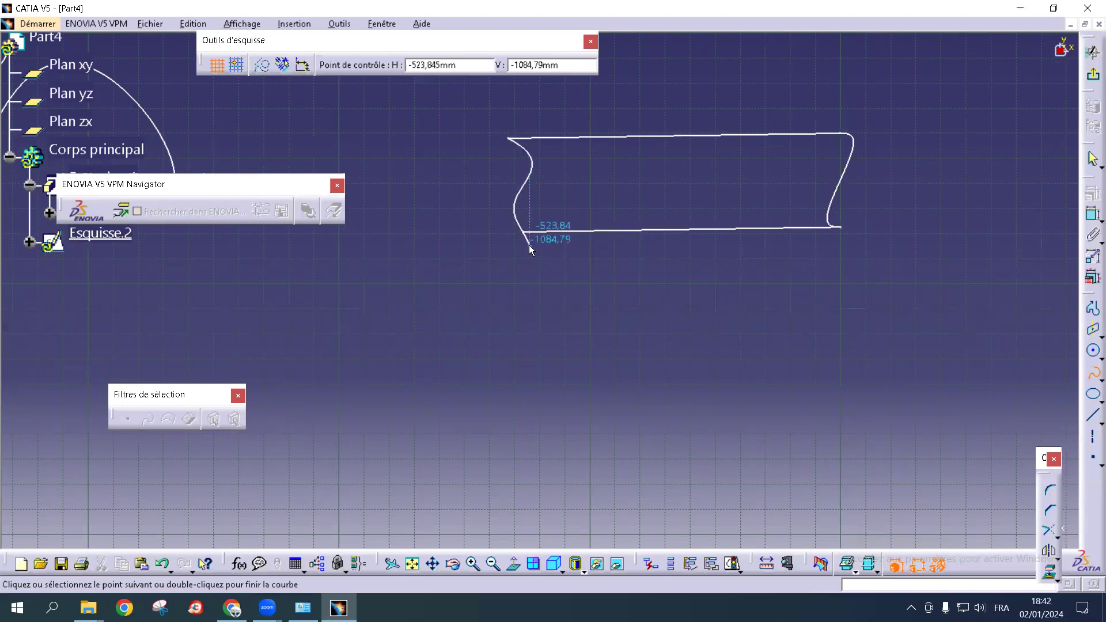
double_click(523, 232)
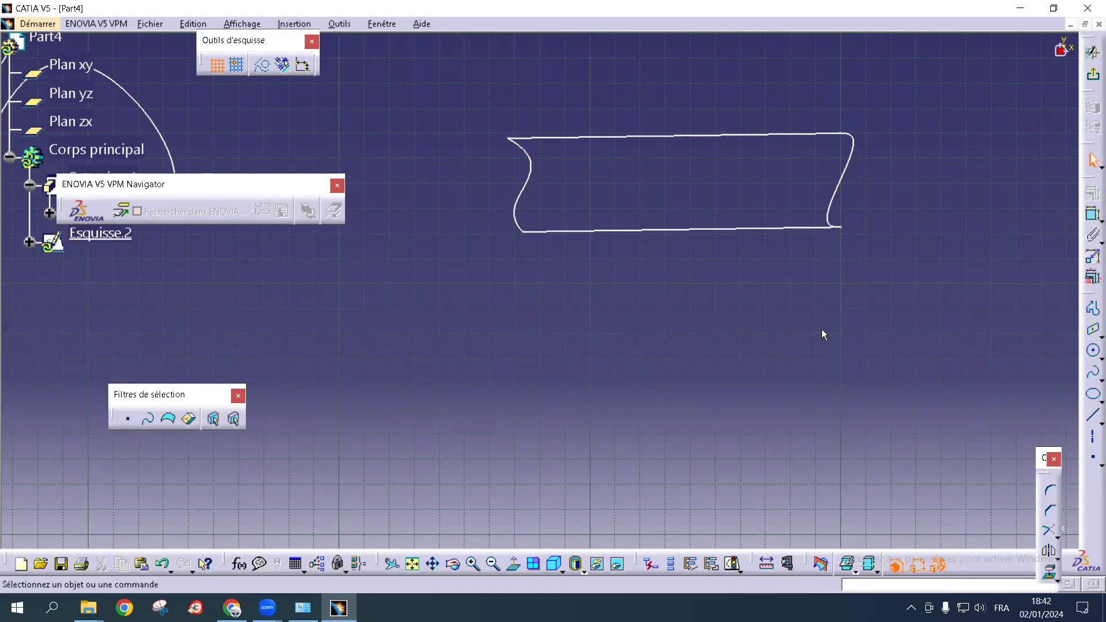
Draw two lines sharing a left-hand vertex in the empty area below, one rising gently and one descending, as an open V
middle_click_drag(992, 315, 976, 299)
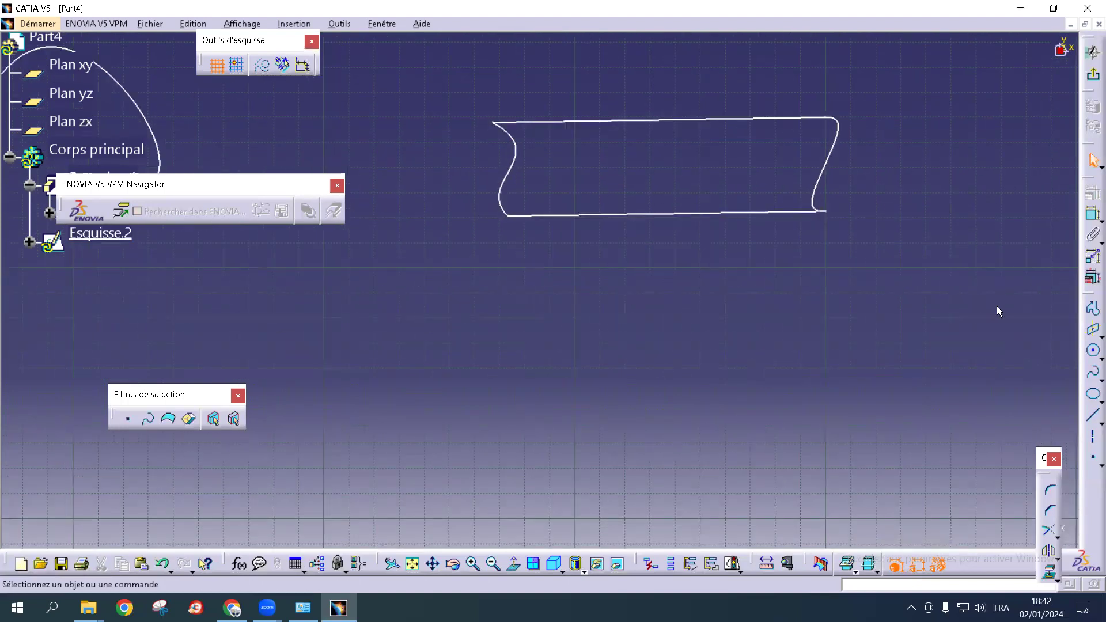
mouse_move(748, 330)
middle_mouse_down()
mouse_move(859, 225)
mouse_move(859, 254)
mouse_move(670, 309)
mouse_move(737, 287)
middle_mouse_up()
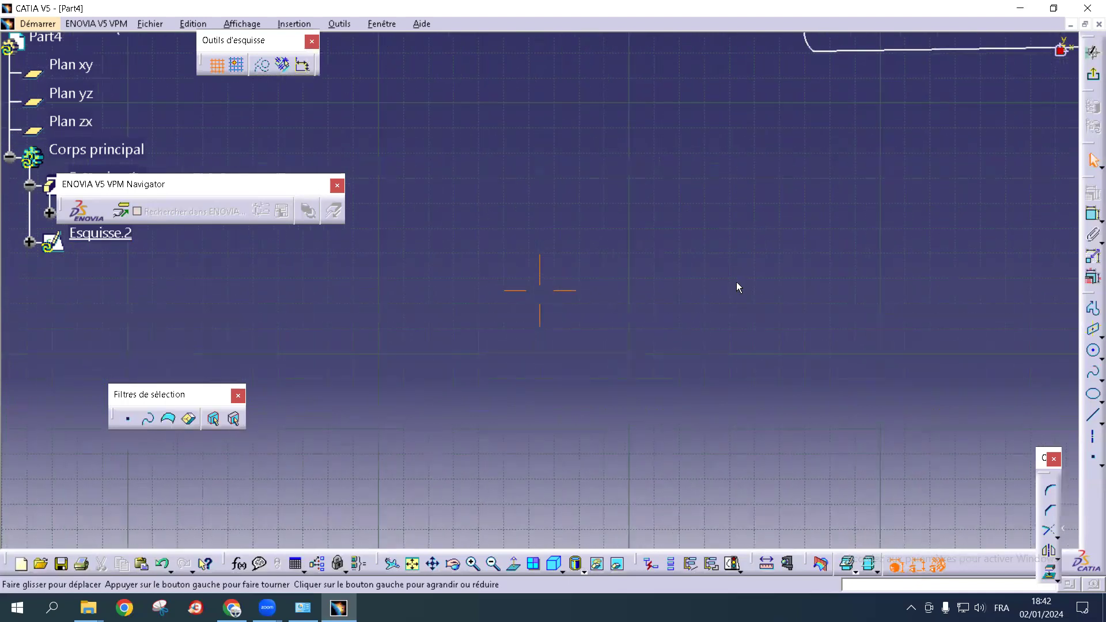
left_click(1092, 416)
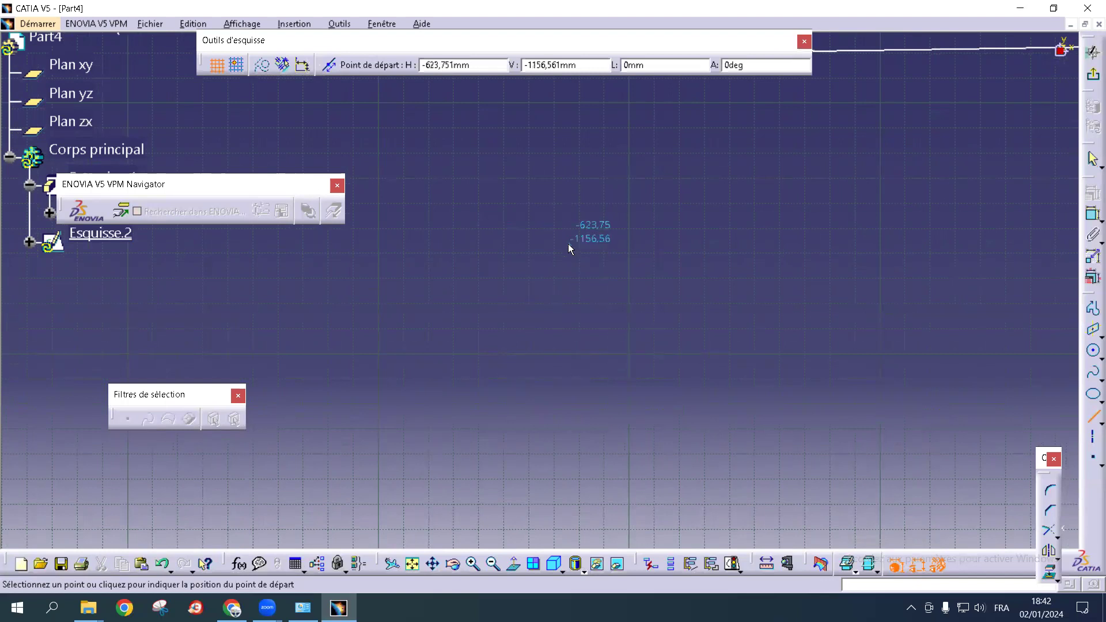
left_click(513, 287)
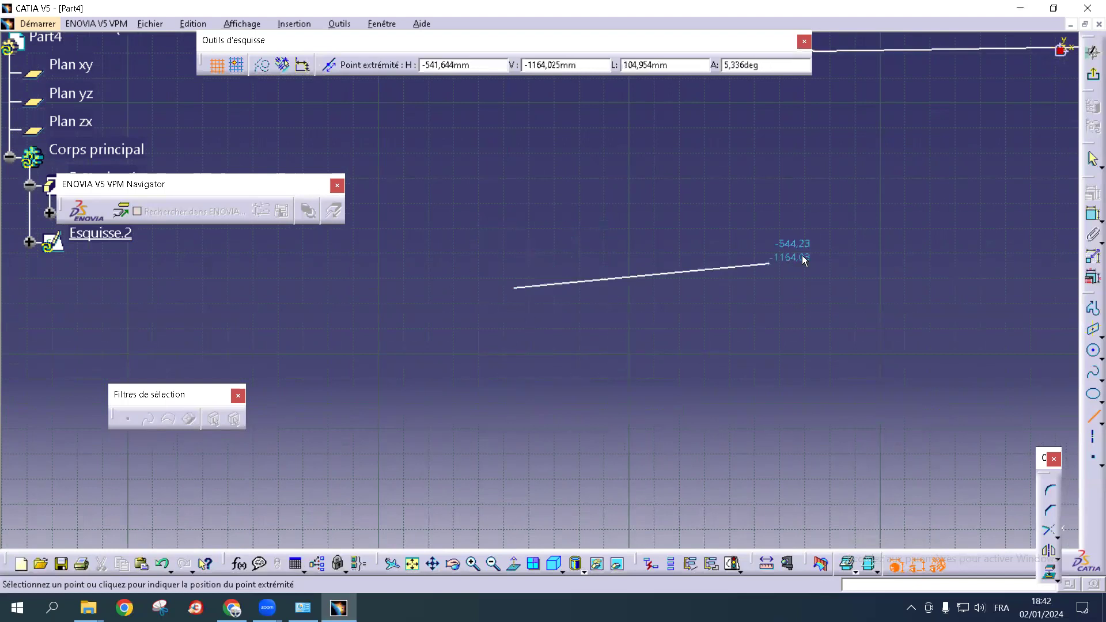
left_click(819, 239)
left_click(1093, 416)
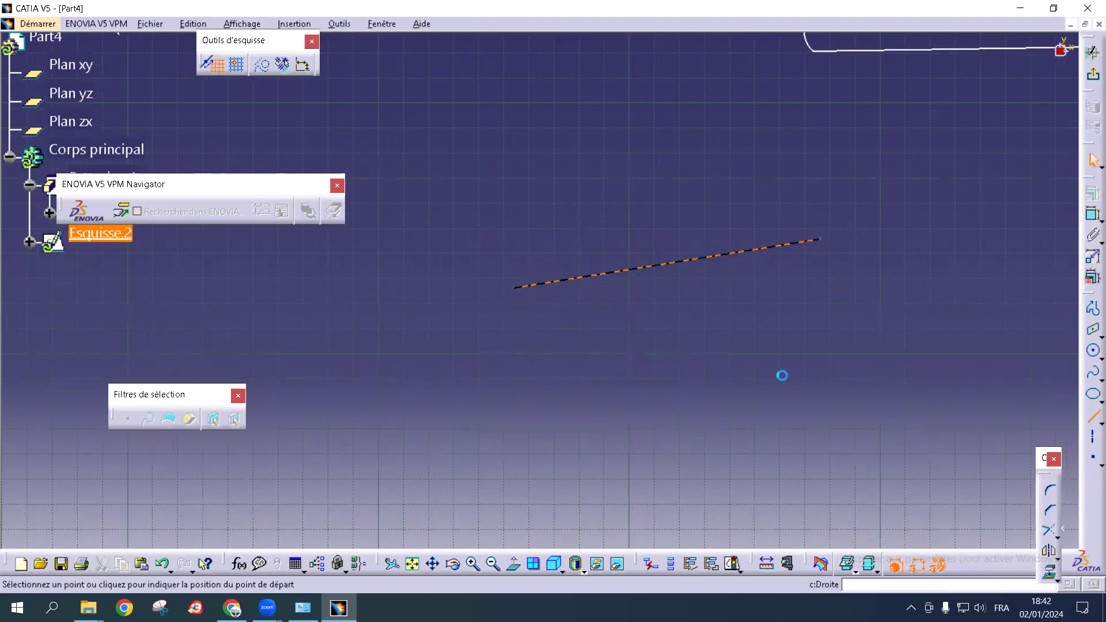
left_click(517, 296)
left_click(796, 441)
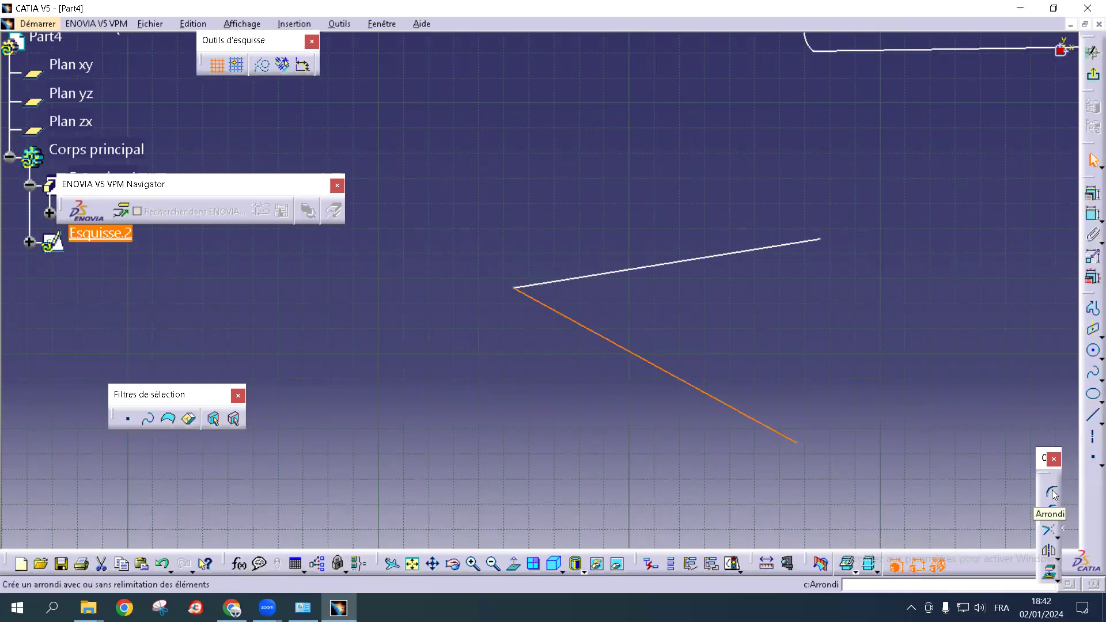
Round the V's vertex with a fillet (Arrondi) of about 7.4 mm radius, trimming both lines
left_click(599, 270)
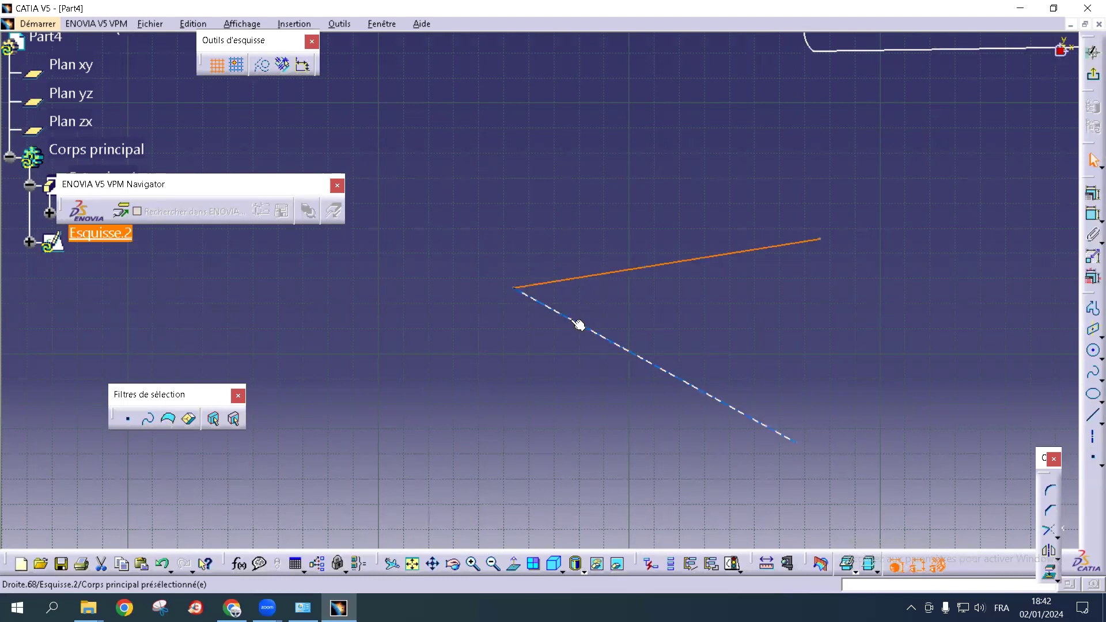
left_click(1051, 487)
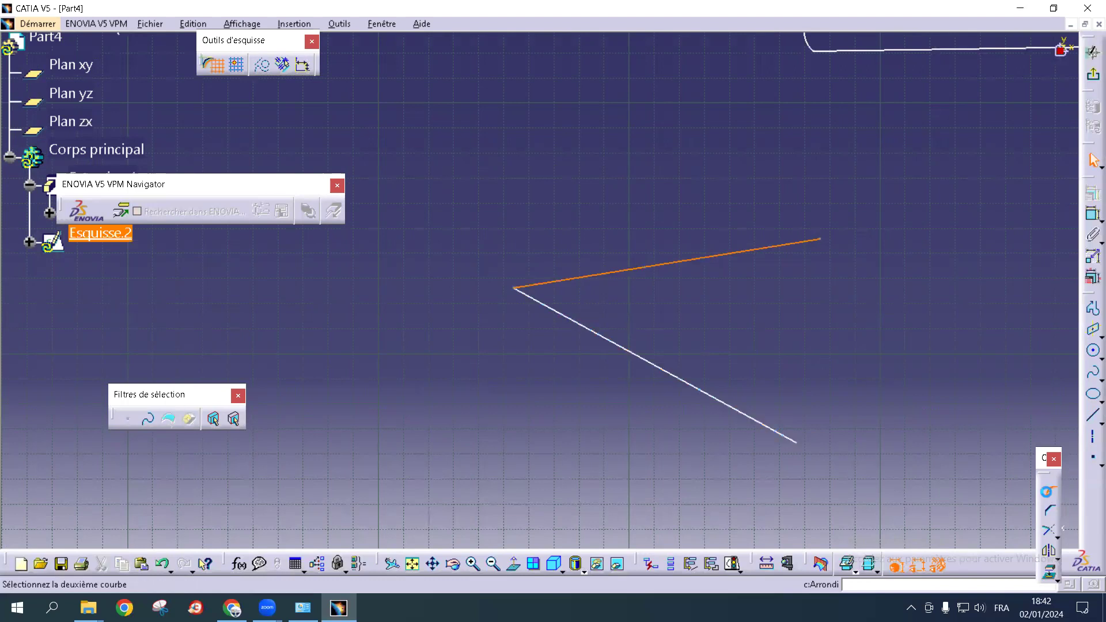
left_click(599, 334)
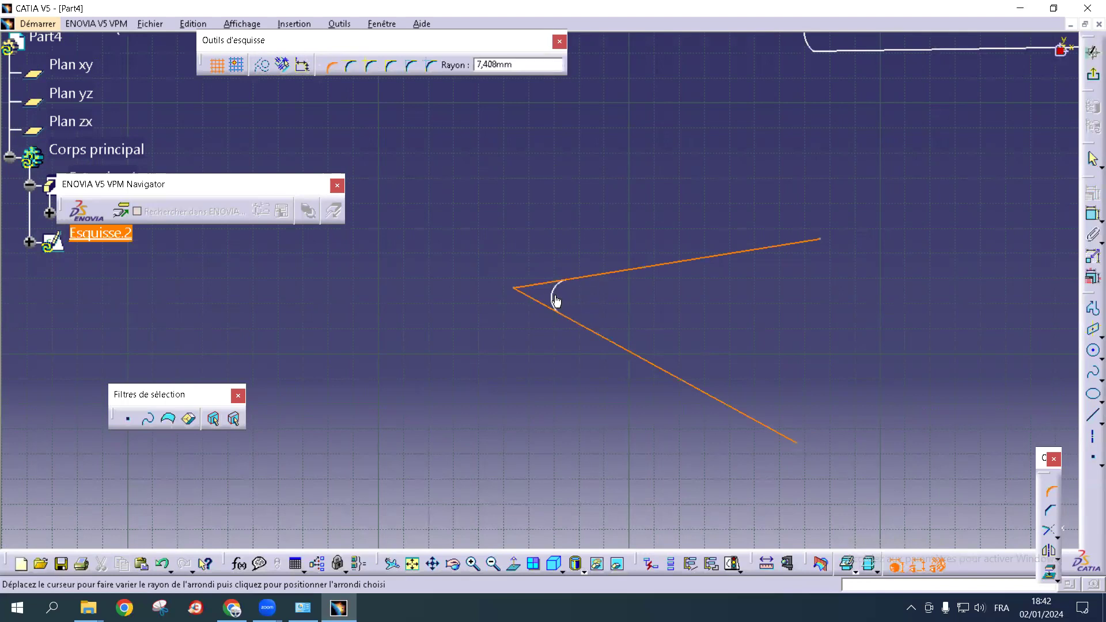
left_click(556, 299)
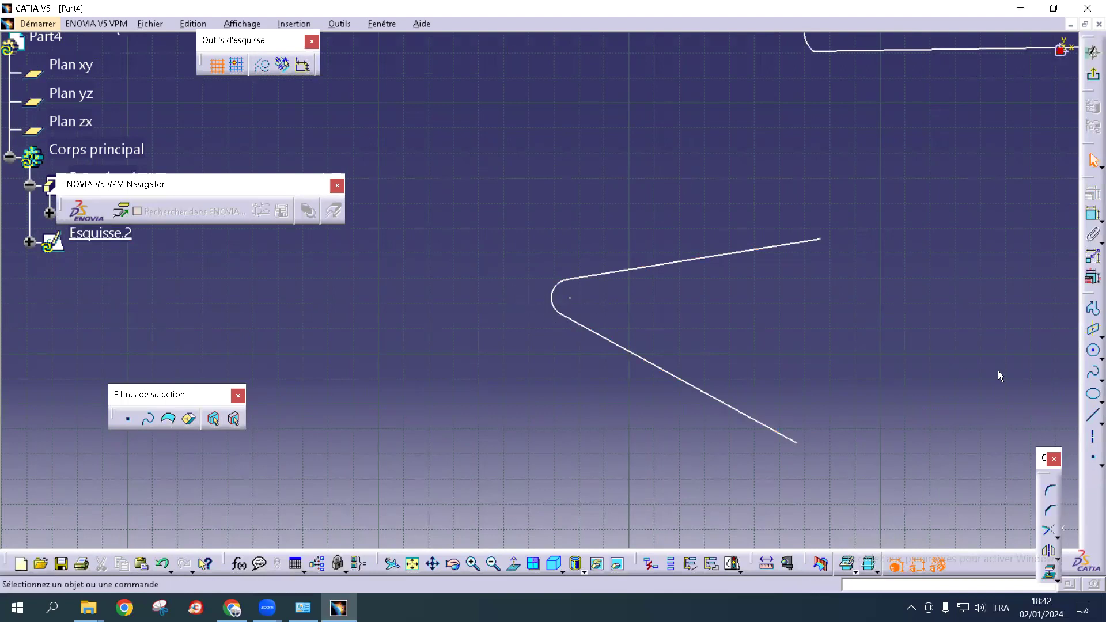
Draw a nearly vertical line crossing both V lines near their right-hand ends
left_click(1093, 415)
left_click(771, 229)
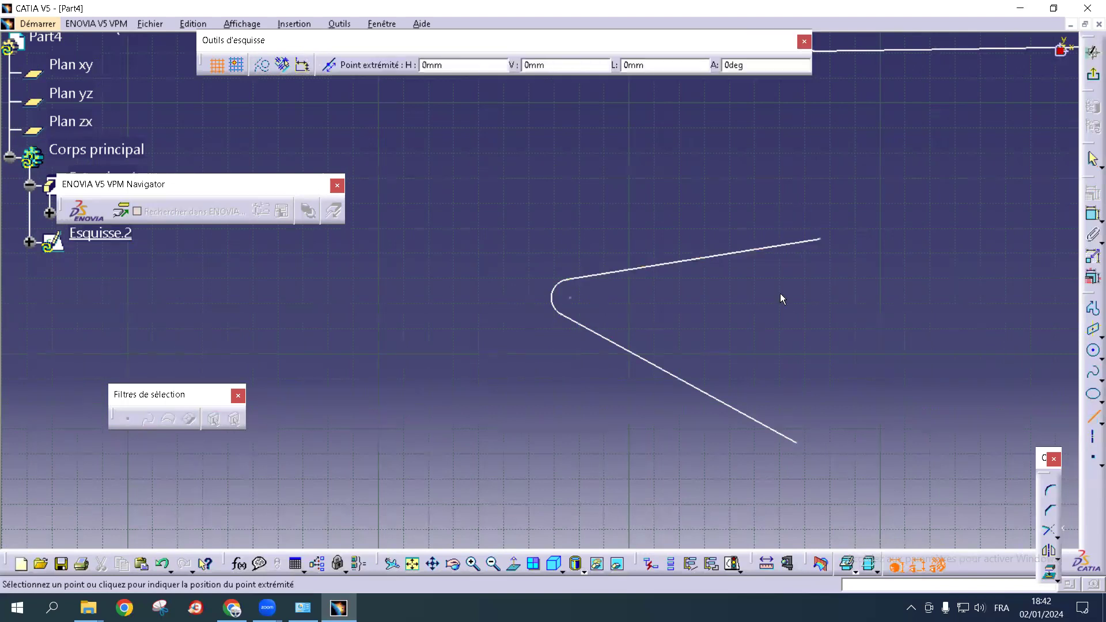
left_click(761, 483)
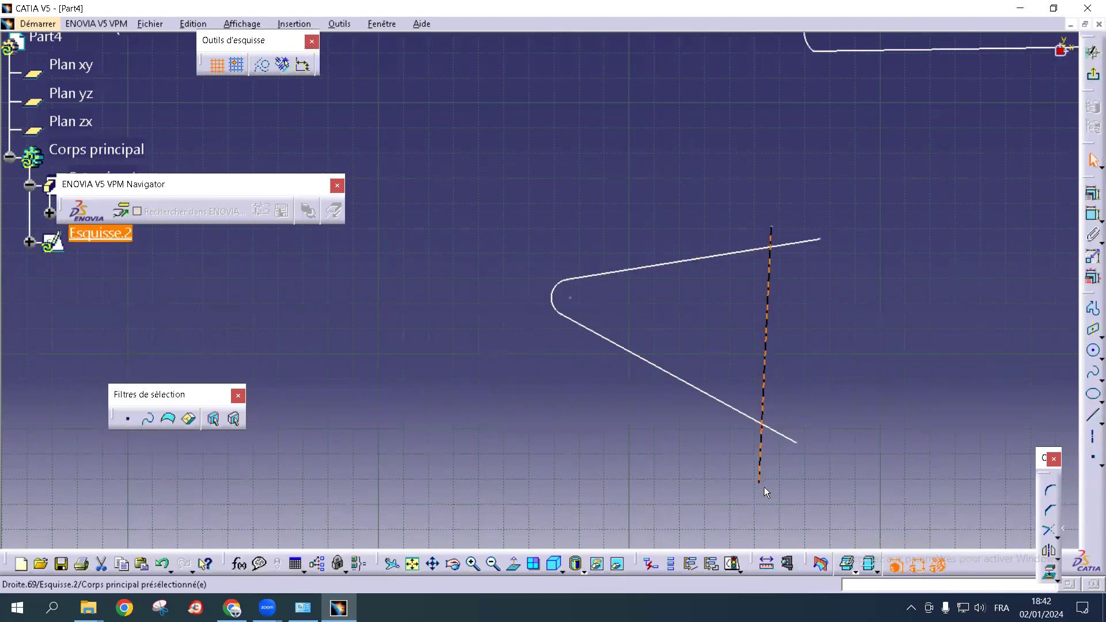
Chamfer the upper corner between the upper V line and the near-vertical line, about 8.1 mm long at about 51 degrees
left_click(1051, 514)
left_click(759, 254)
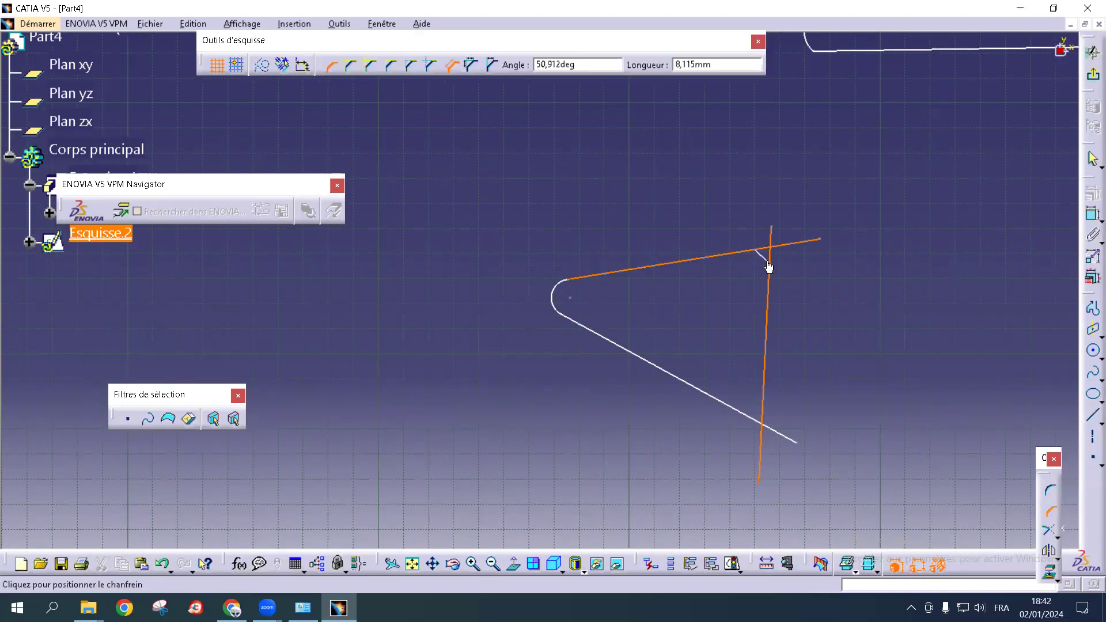
left_click(769, 266)
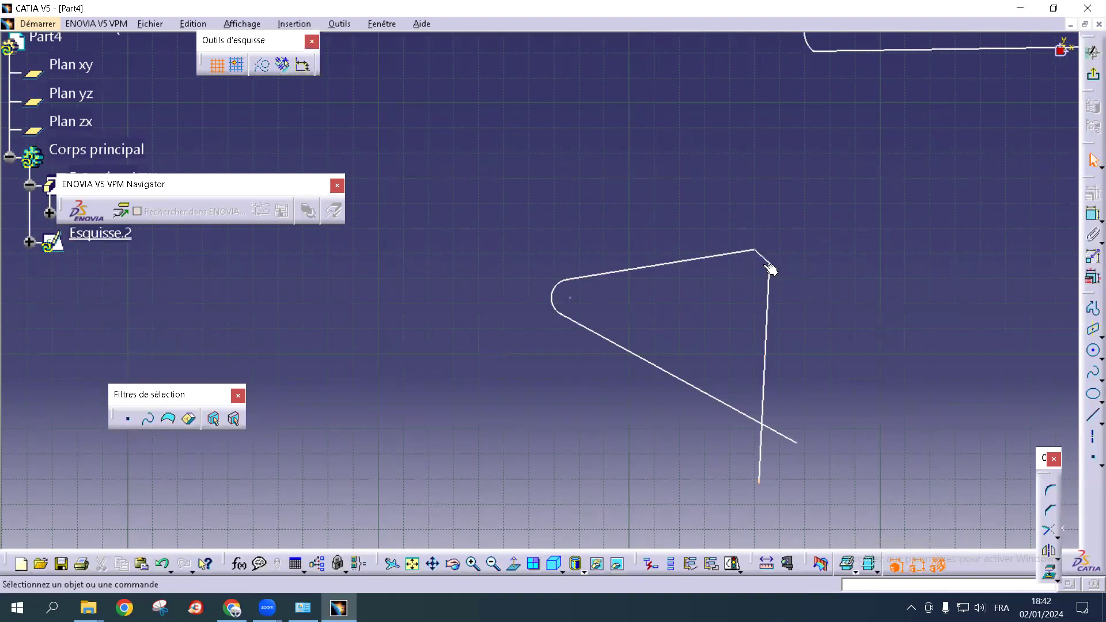
Try a fillet of about 13 mm radius at the lower crossing, trimming only the near-vertical line, and undo it
middle_click_drag(893, 277, 884, 203)
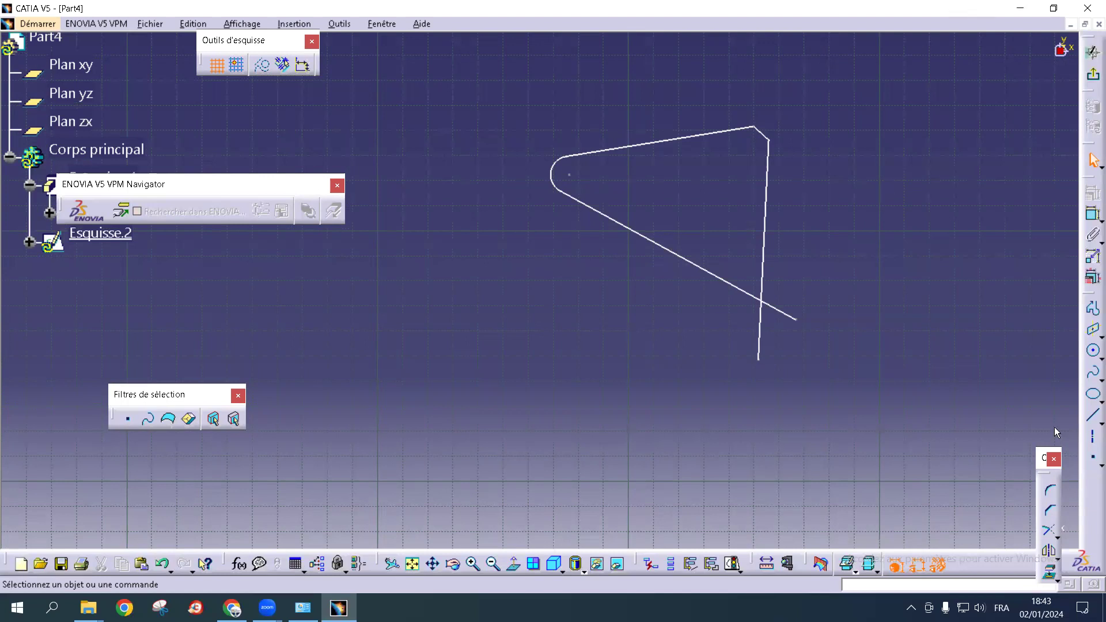
left_click_drag(1044, 458, 1044, 368)
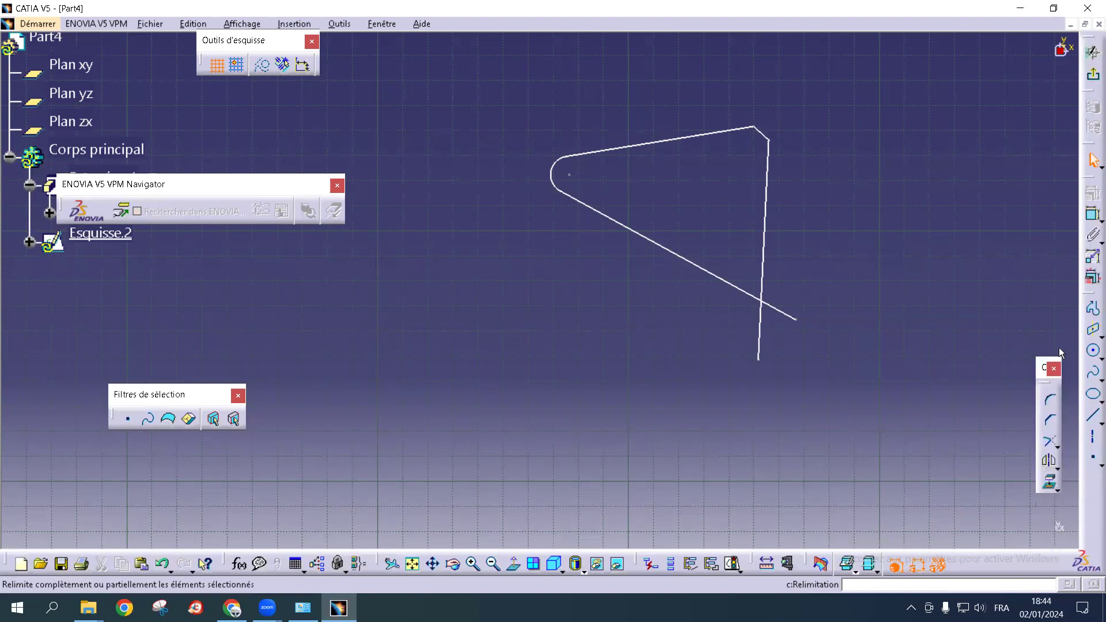
left_click(1051, 403)
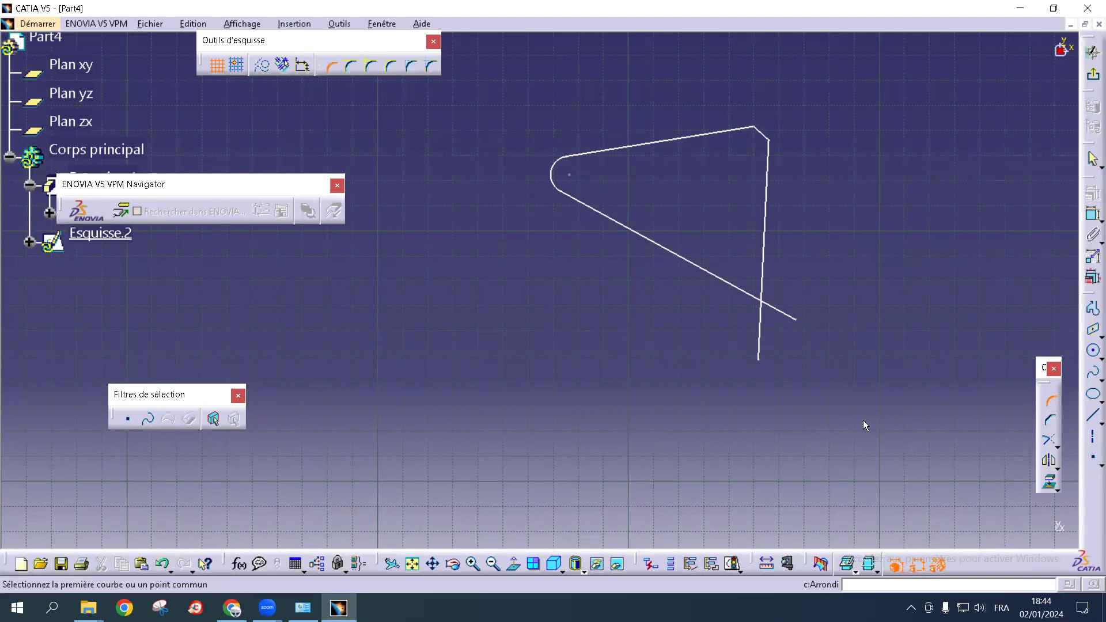
left_click(350, 67)
left_click(765, 279)
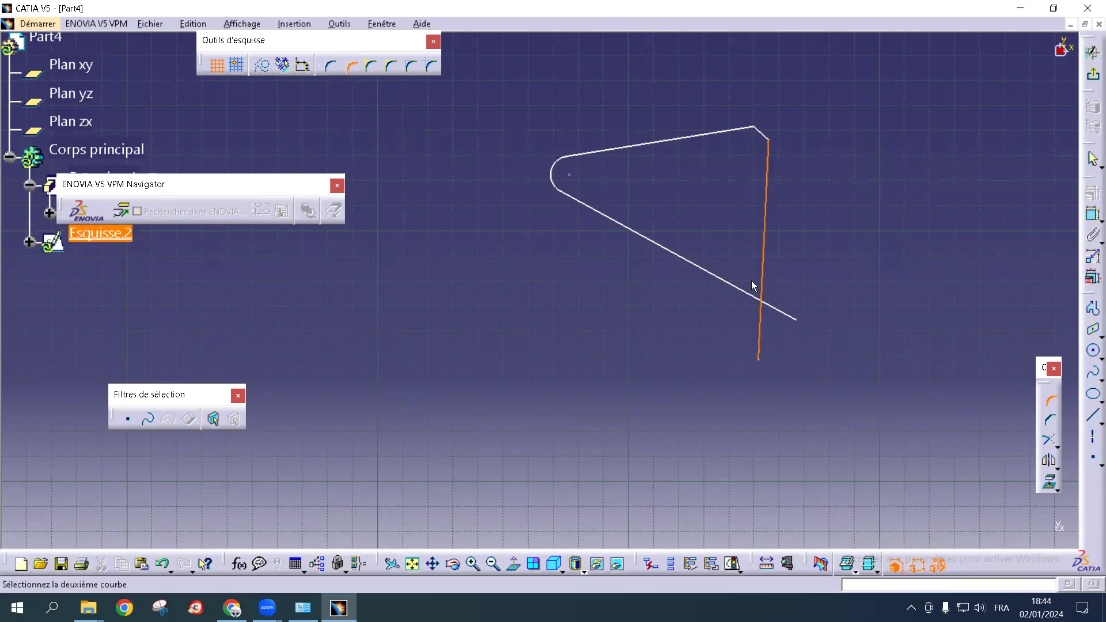
left_click(734, 294)
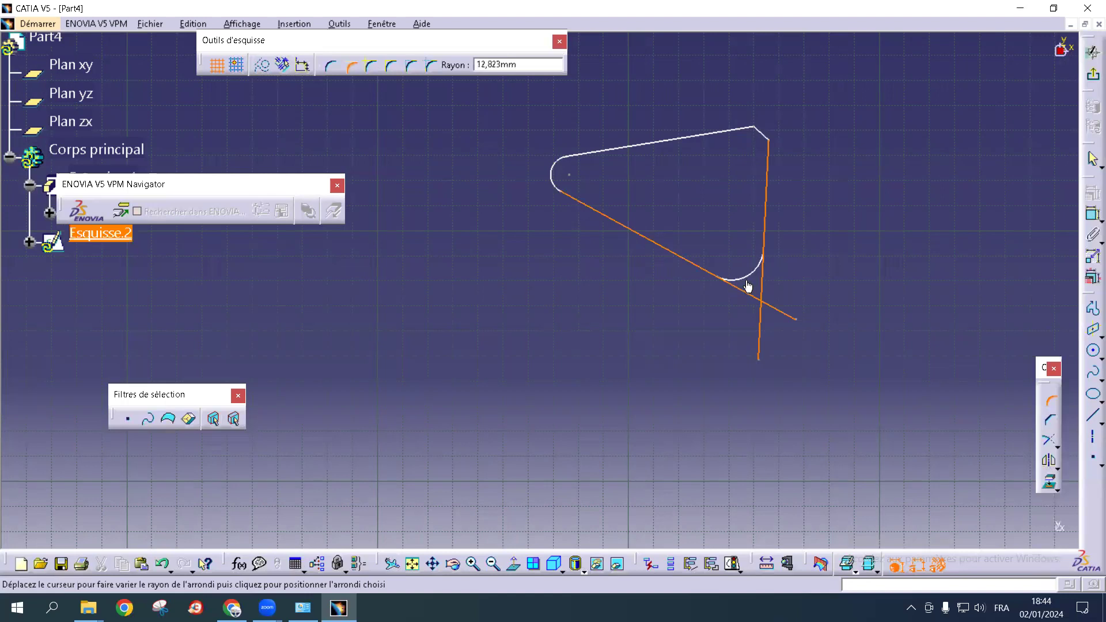
left_click(748, 289)
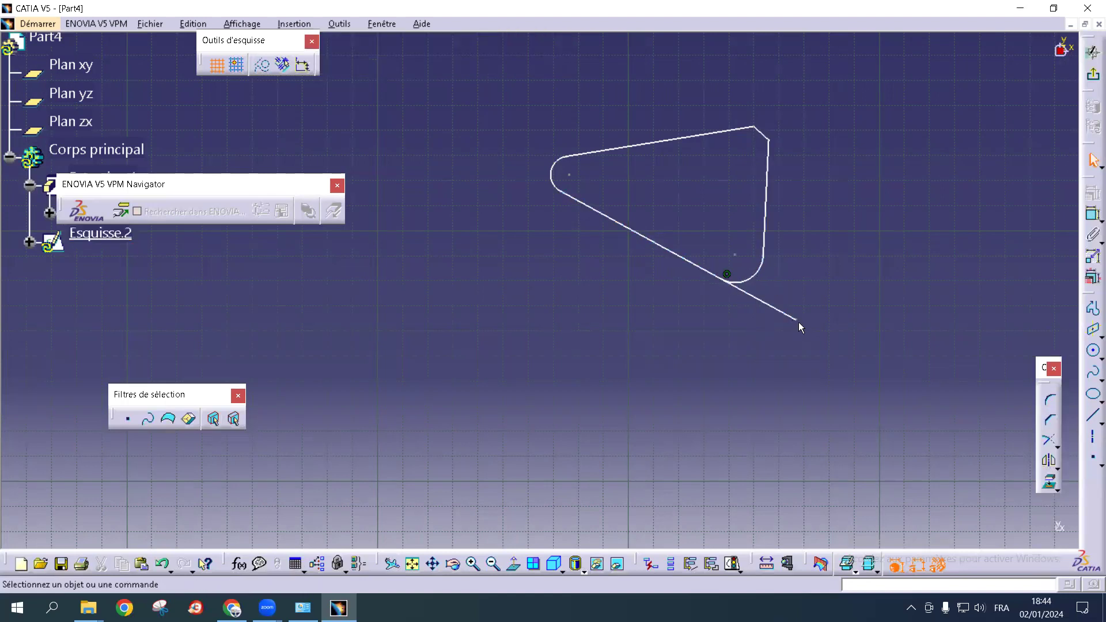
key("ctrl+z")
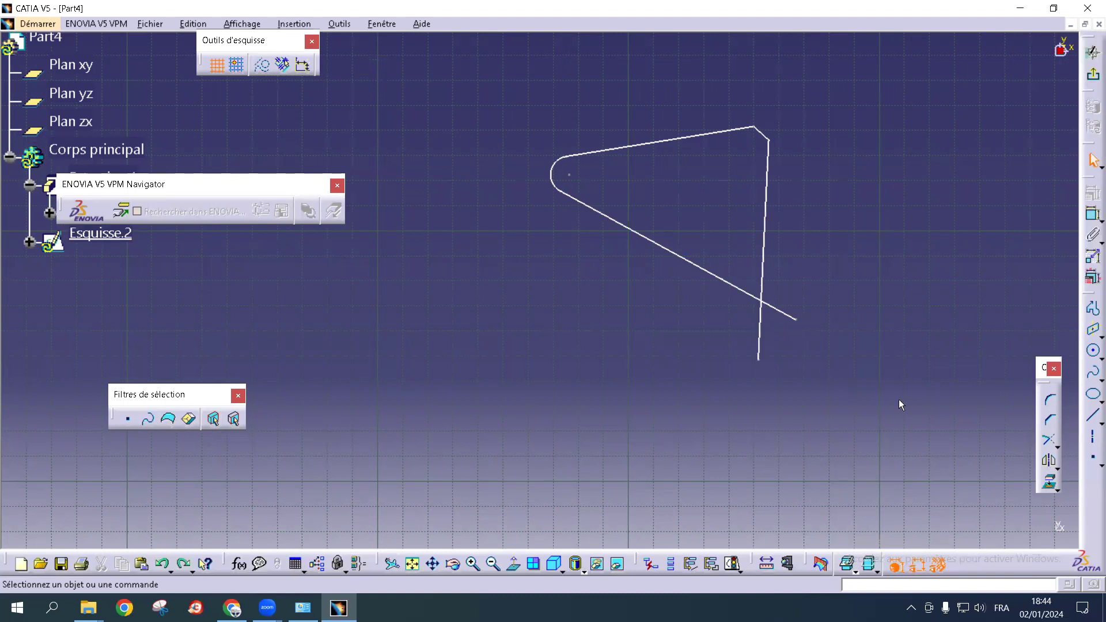
Try a fillet at the lower crossing with no trimming of either line, and undo it
left_click(1052, 401)
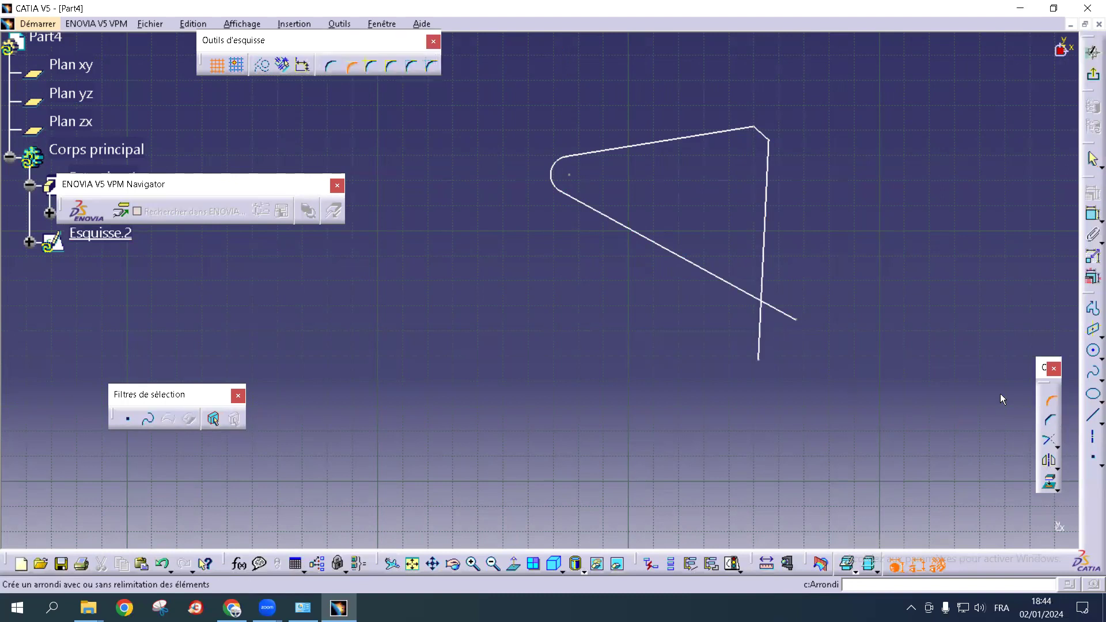
left_click(369, 68)
left_click(766, 277)
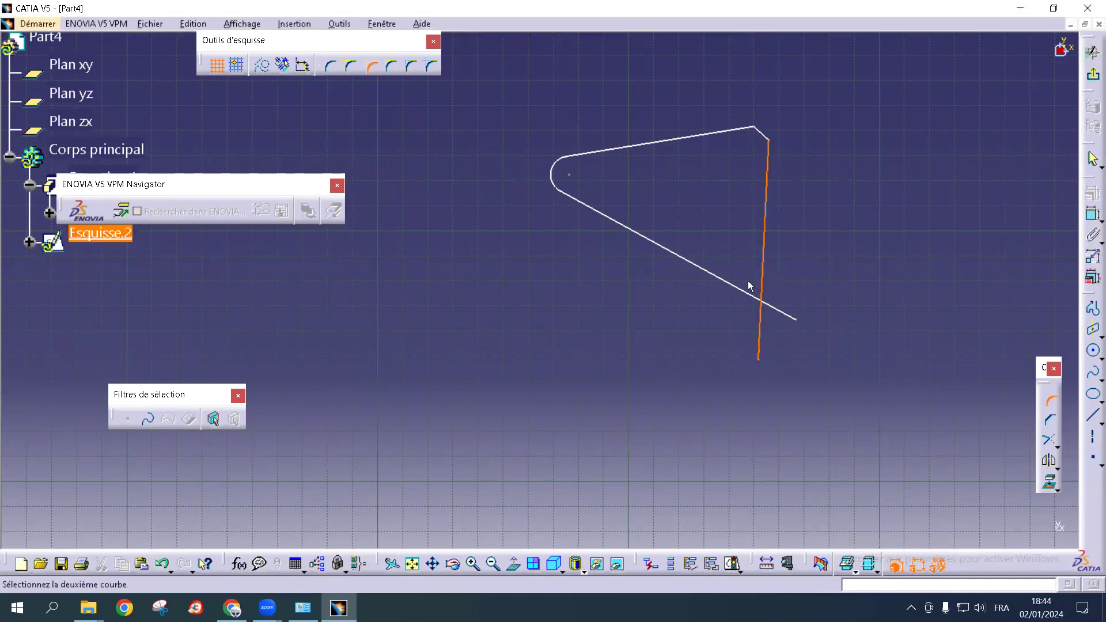
left_click(749, 293)
left_click(747, 281)
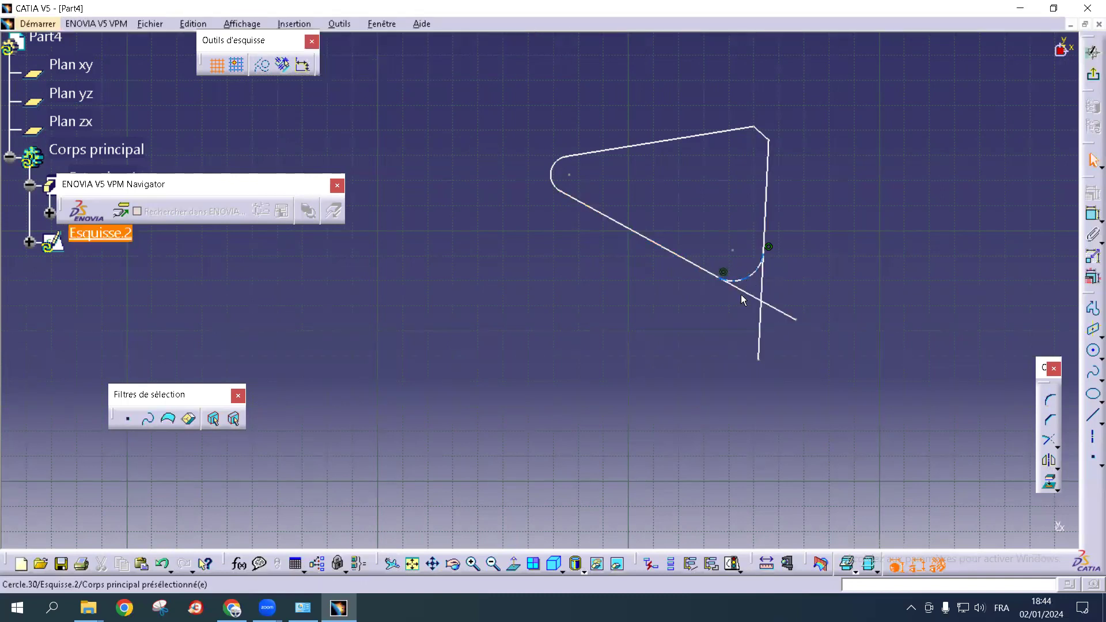
key("ctrl+z")
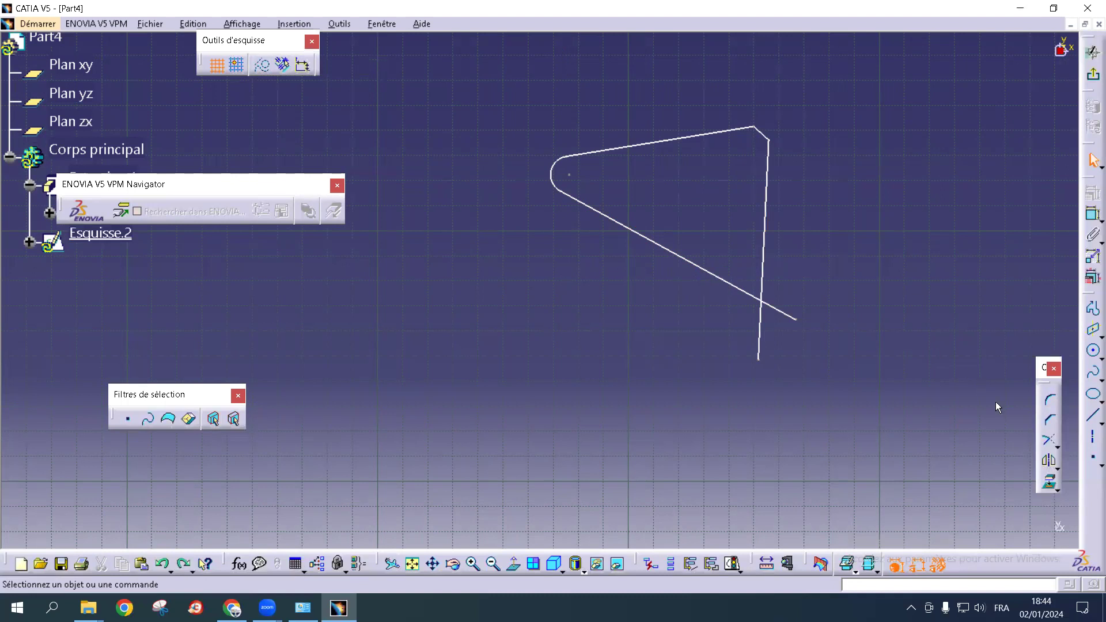
Start another fillet (Arrondi) for the lower crossing of the near-vertical line and the lower V line
left_click(1050, 399)
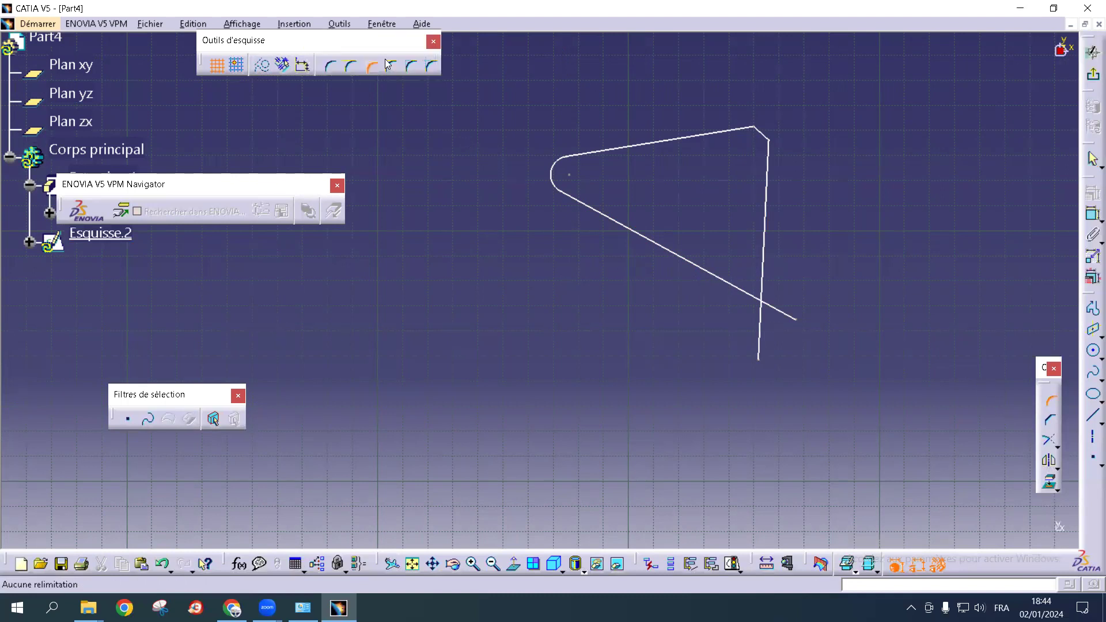